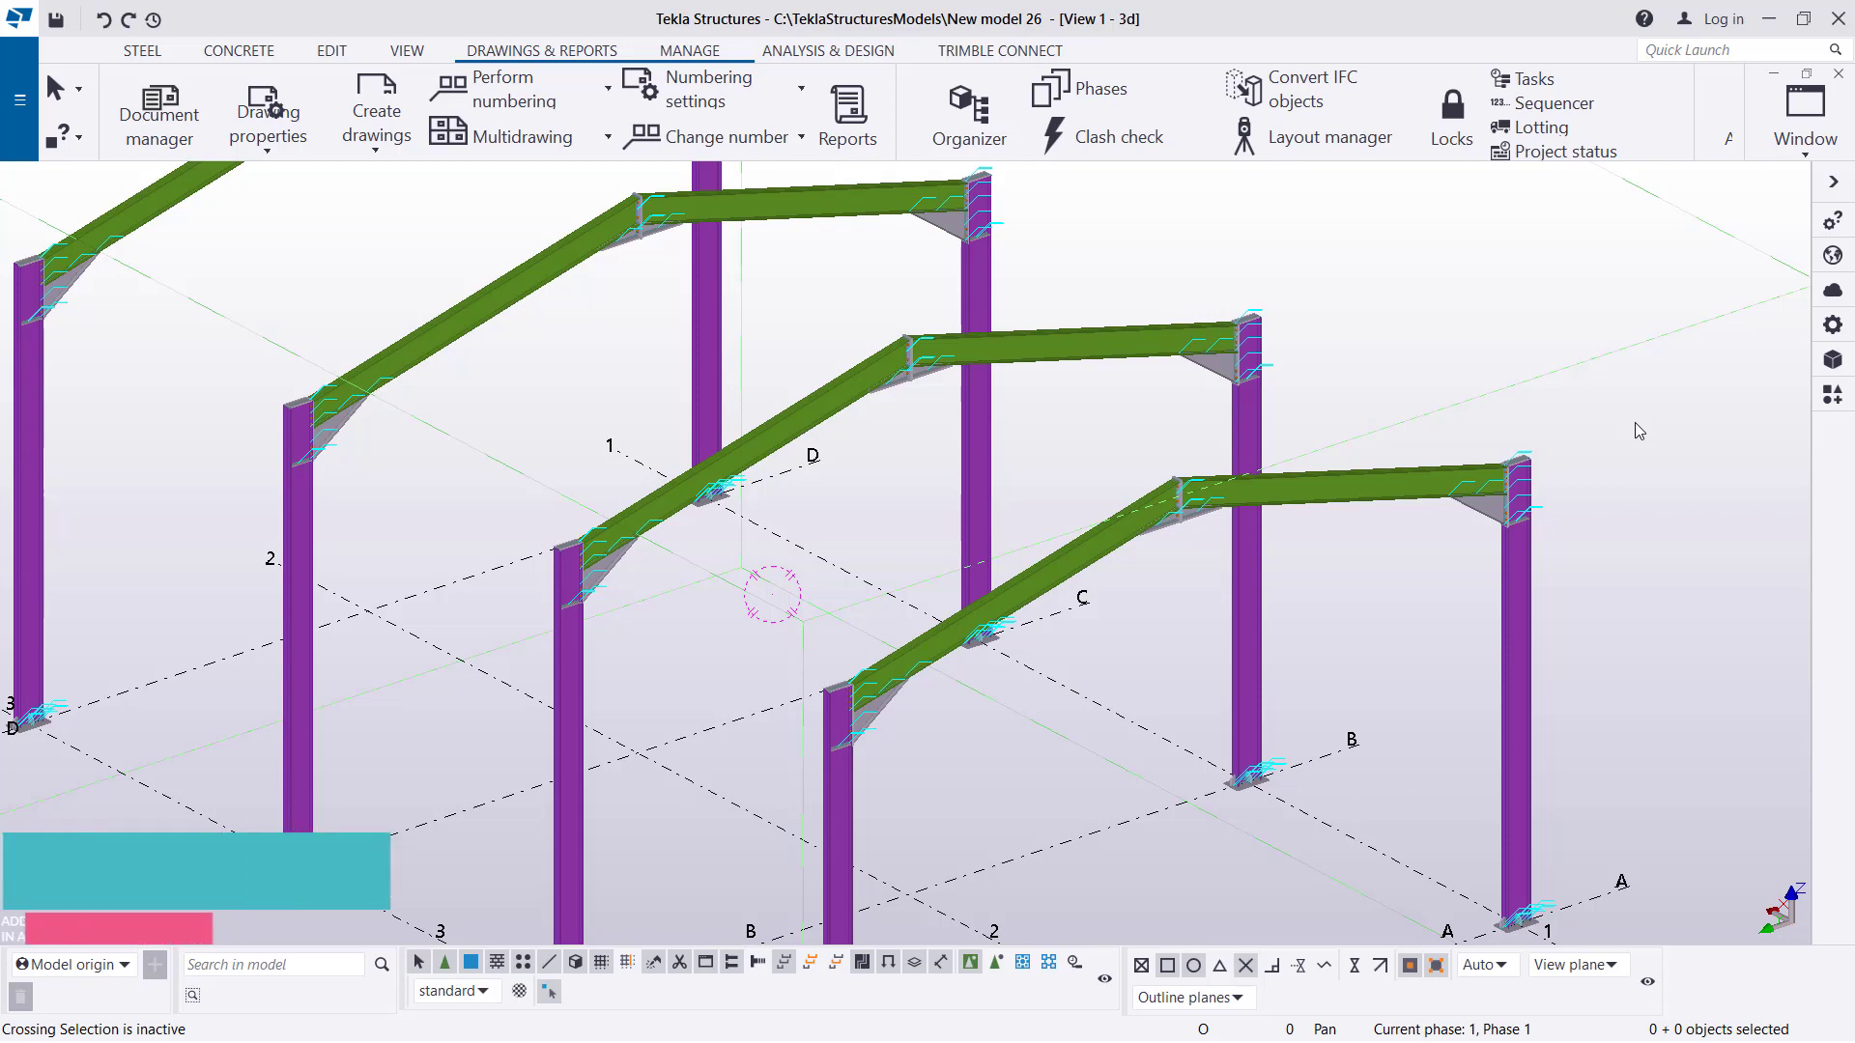
# Orbit the 3D frame model around a column rotation point, then cancel the running command.
pyautogui.scroll(-3, 1227, 519)
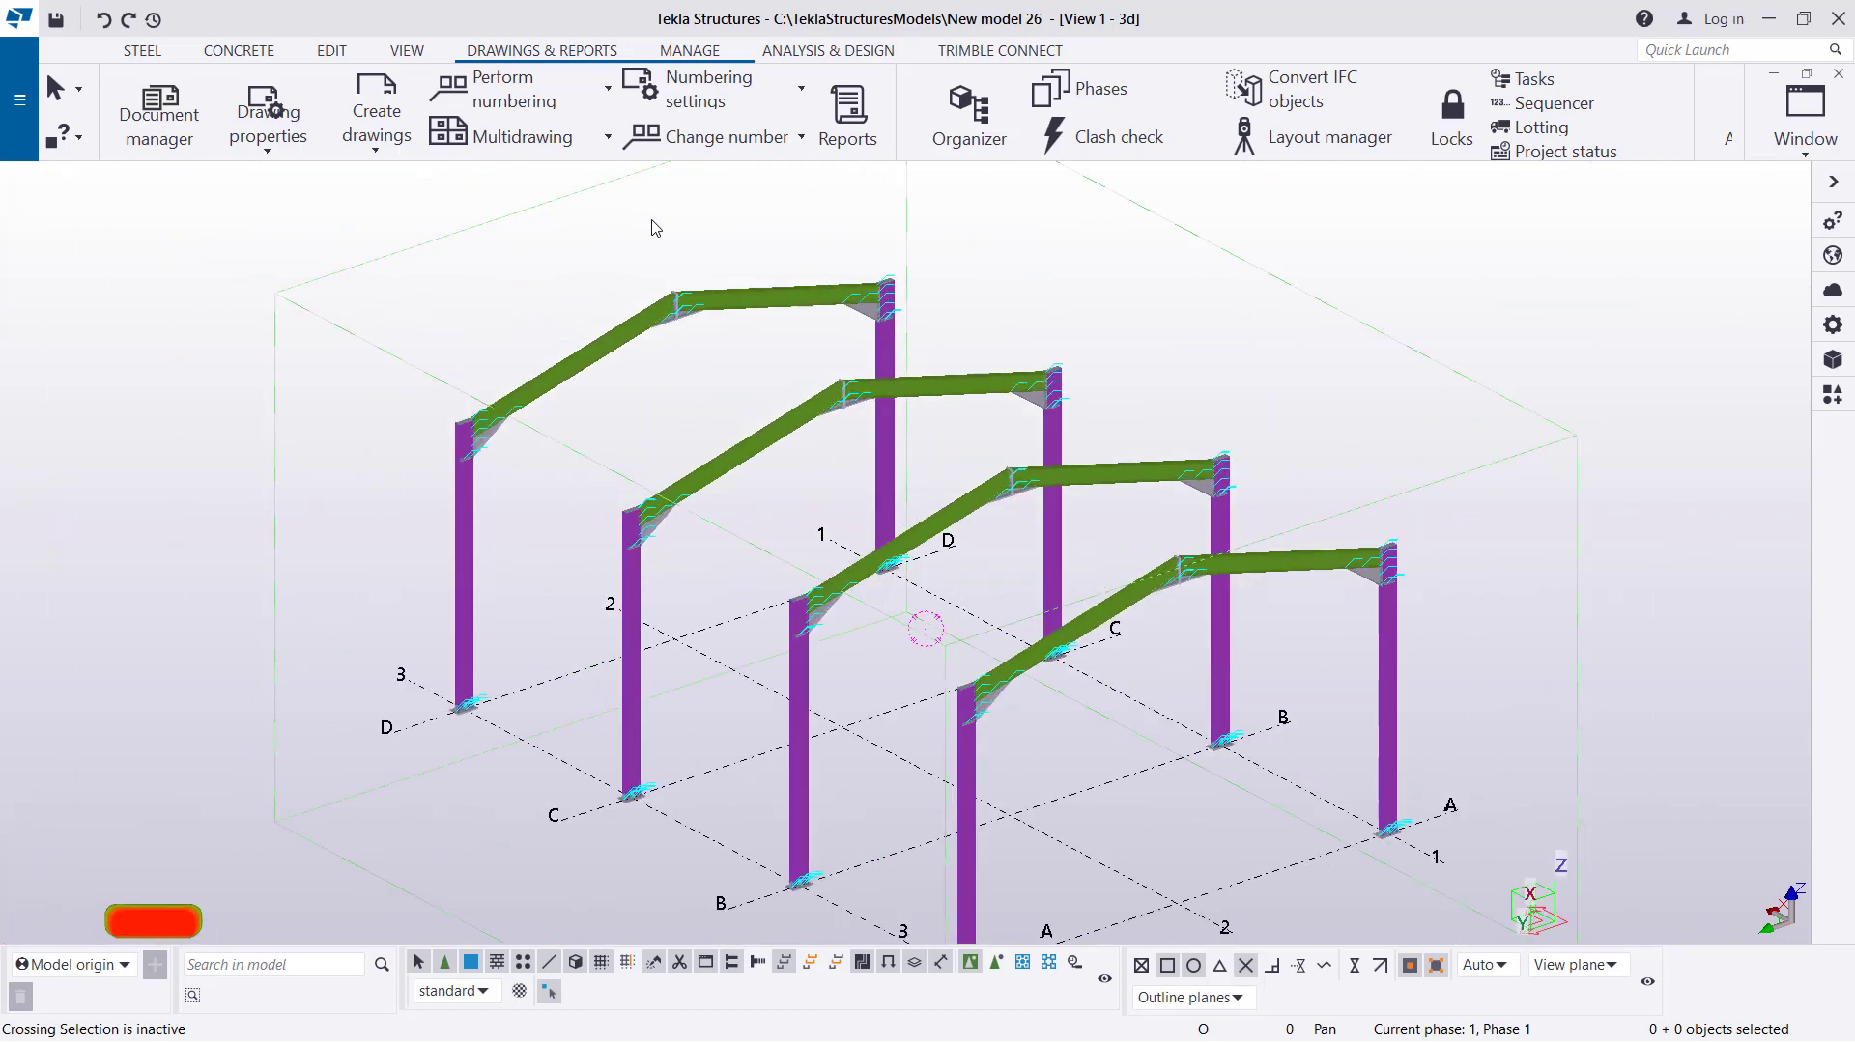
pyautogui.scroll(6, 652, 321)
pyautogui.scroll(5, 705, 333)
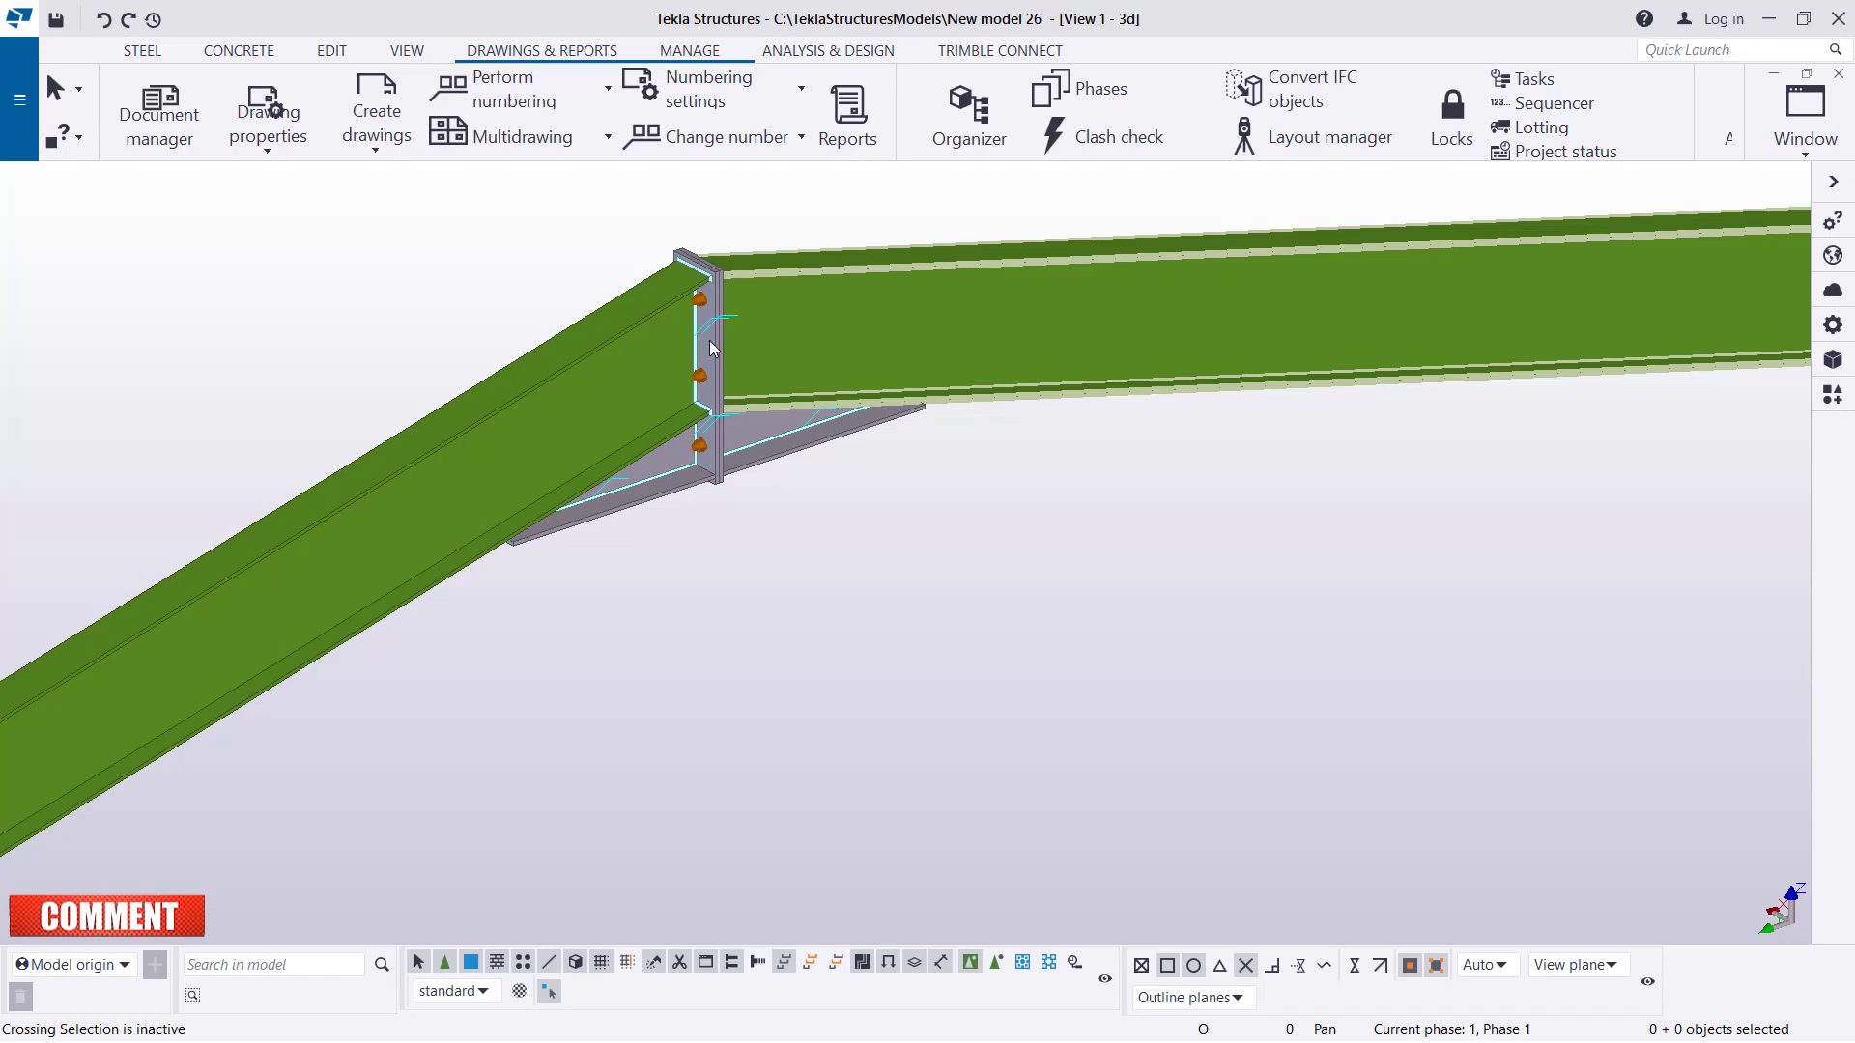
pyautogui.scroll(-5, 709, 340)
pyautogui.click(406, 48)
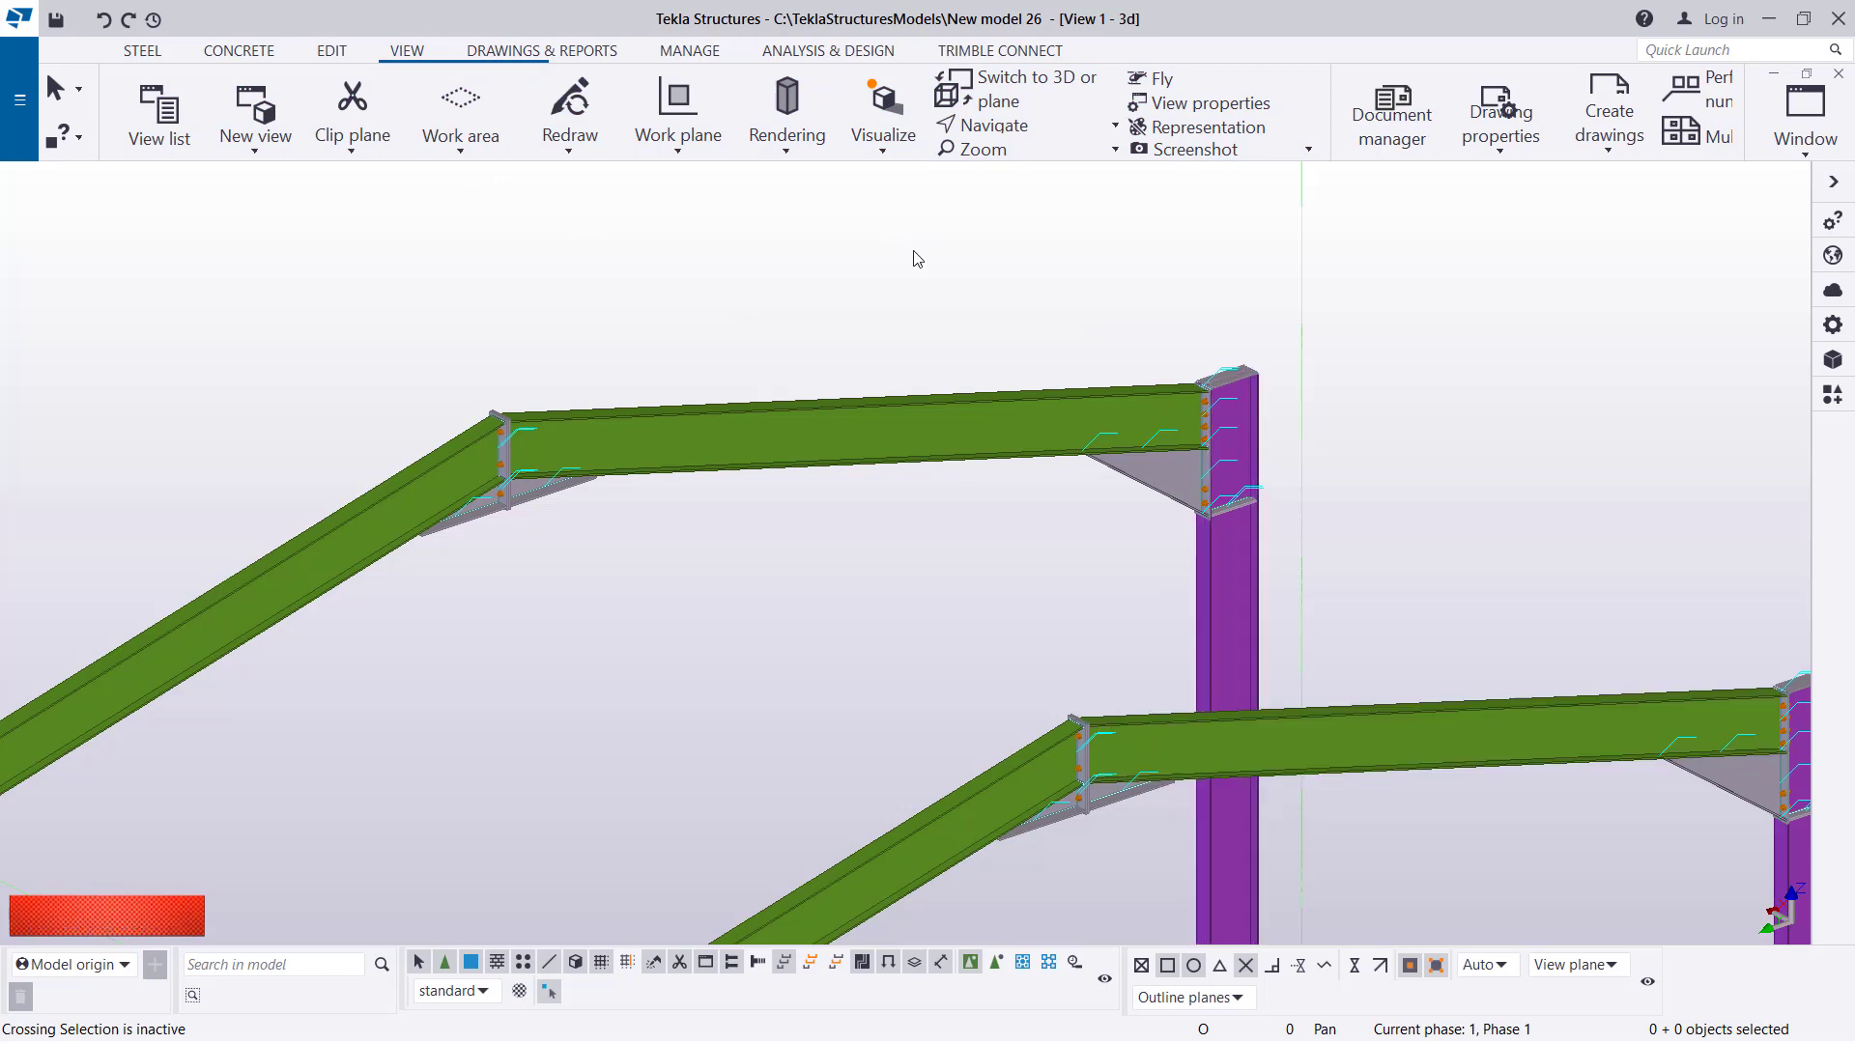
pyautogui.click(1050, 143)
pyautogui.click(1068, 166)
pyautogui.keyDown('ctrl'); pyautogui.moveTo(1283, 603); pyautogui.dragTo(791, 733, button='middle'); pyautogui.keyUp('ctrl')
pyautogui.scroll(-6, 510, 646)
pyautogui.scroll(6, 877, 763)
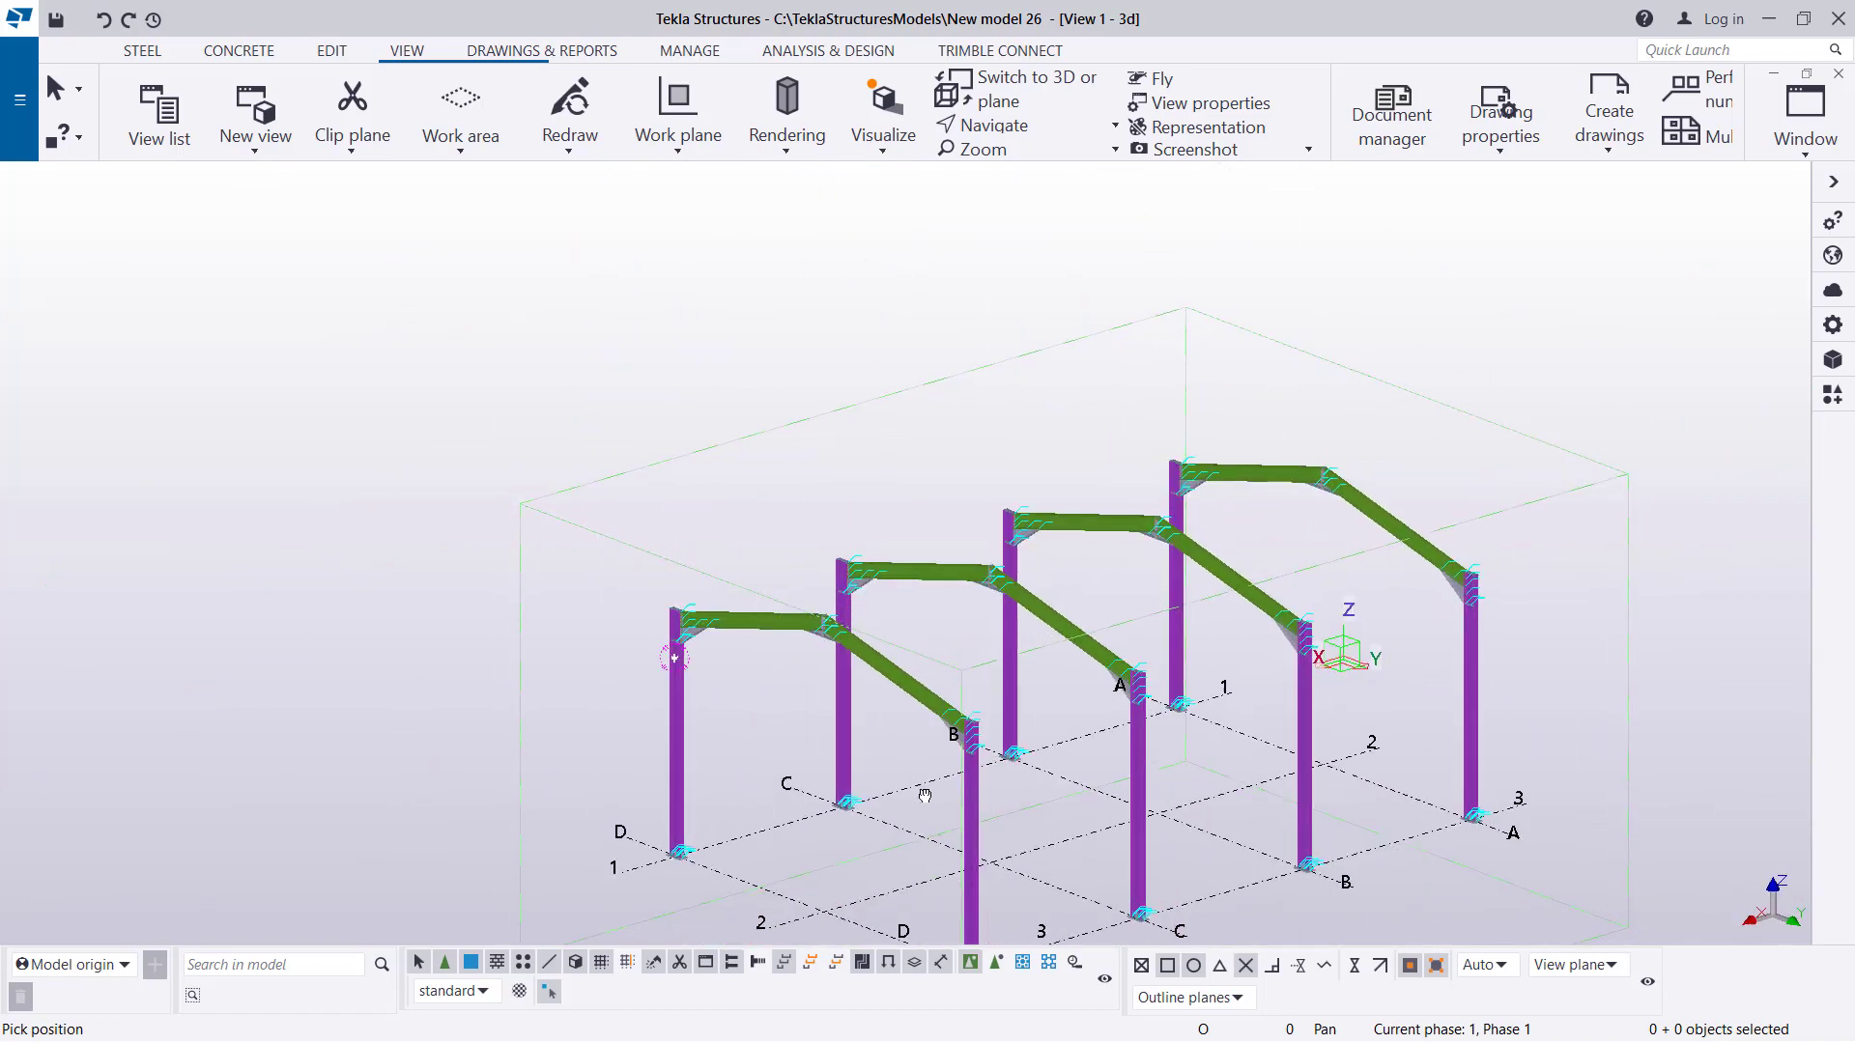
pyautogui.rightClick(725, 399)
pyautogui.click(787, 406)
pyautogui.scroll(4, 821, 526)
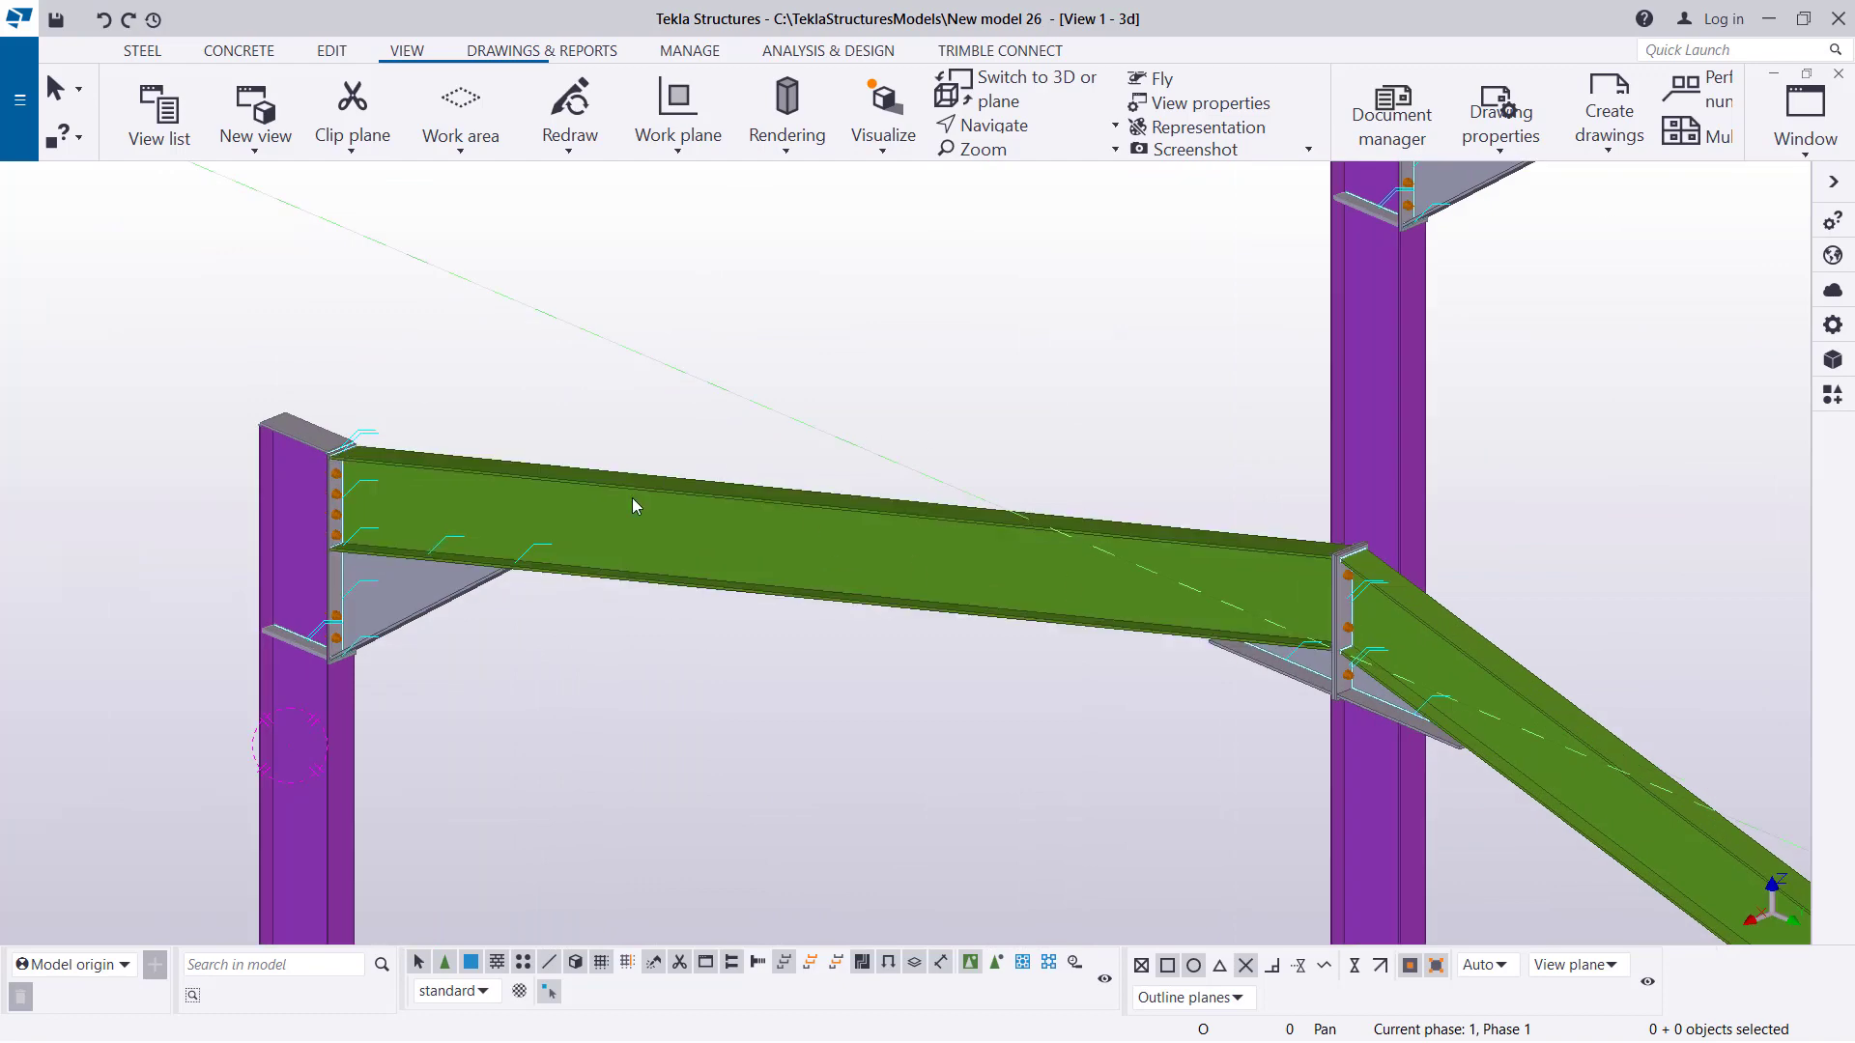
pyautogui.scroll(-5, 798, 554)
pyautogui.scroll(4, 628, 565)
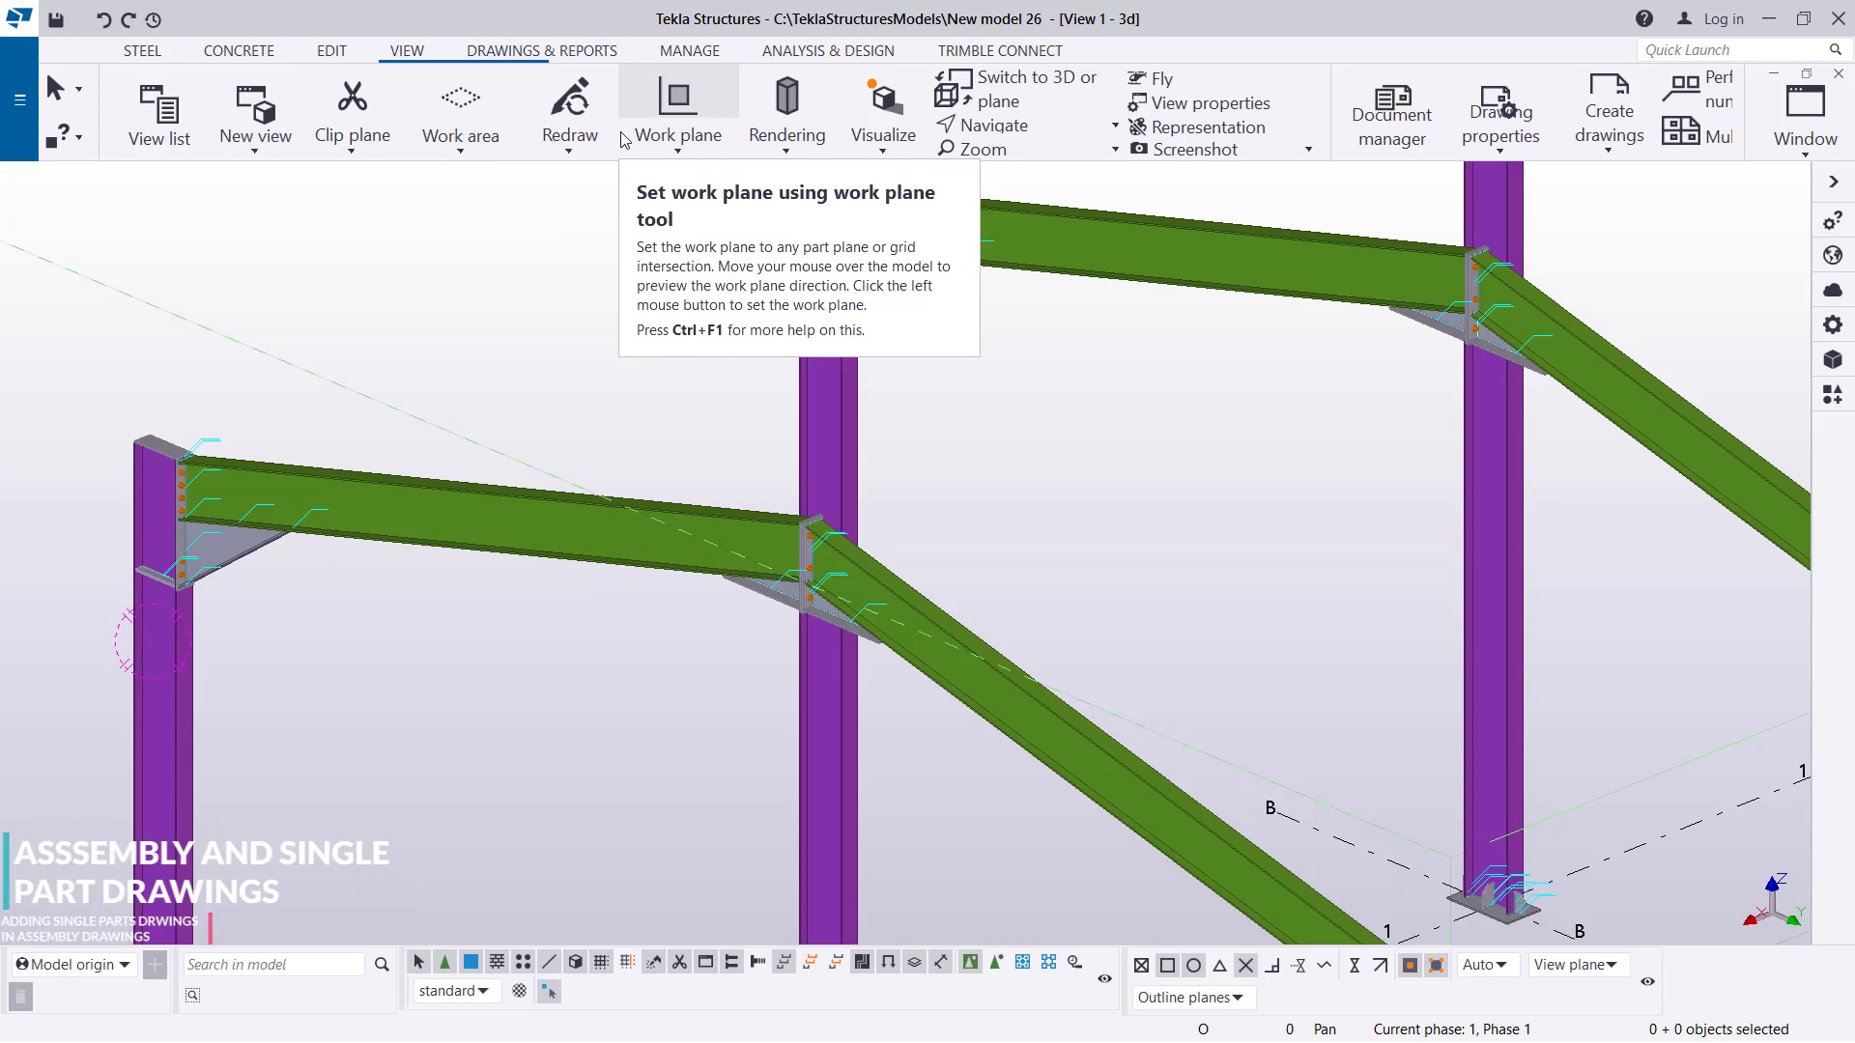
# Delete the existing B.1 assembly drawing from the Document manager.
pyautogui.click(536, 56)
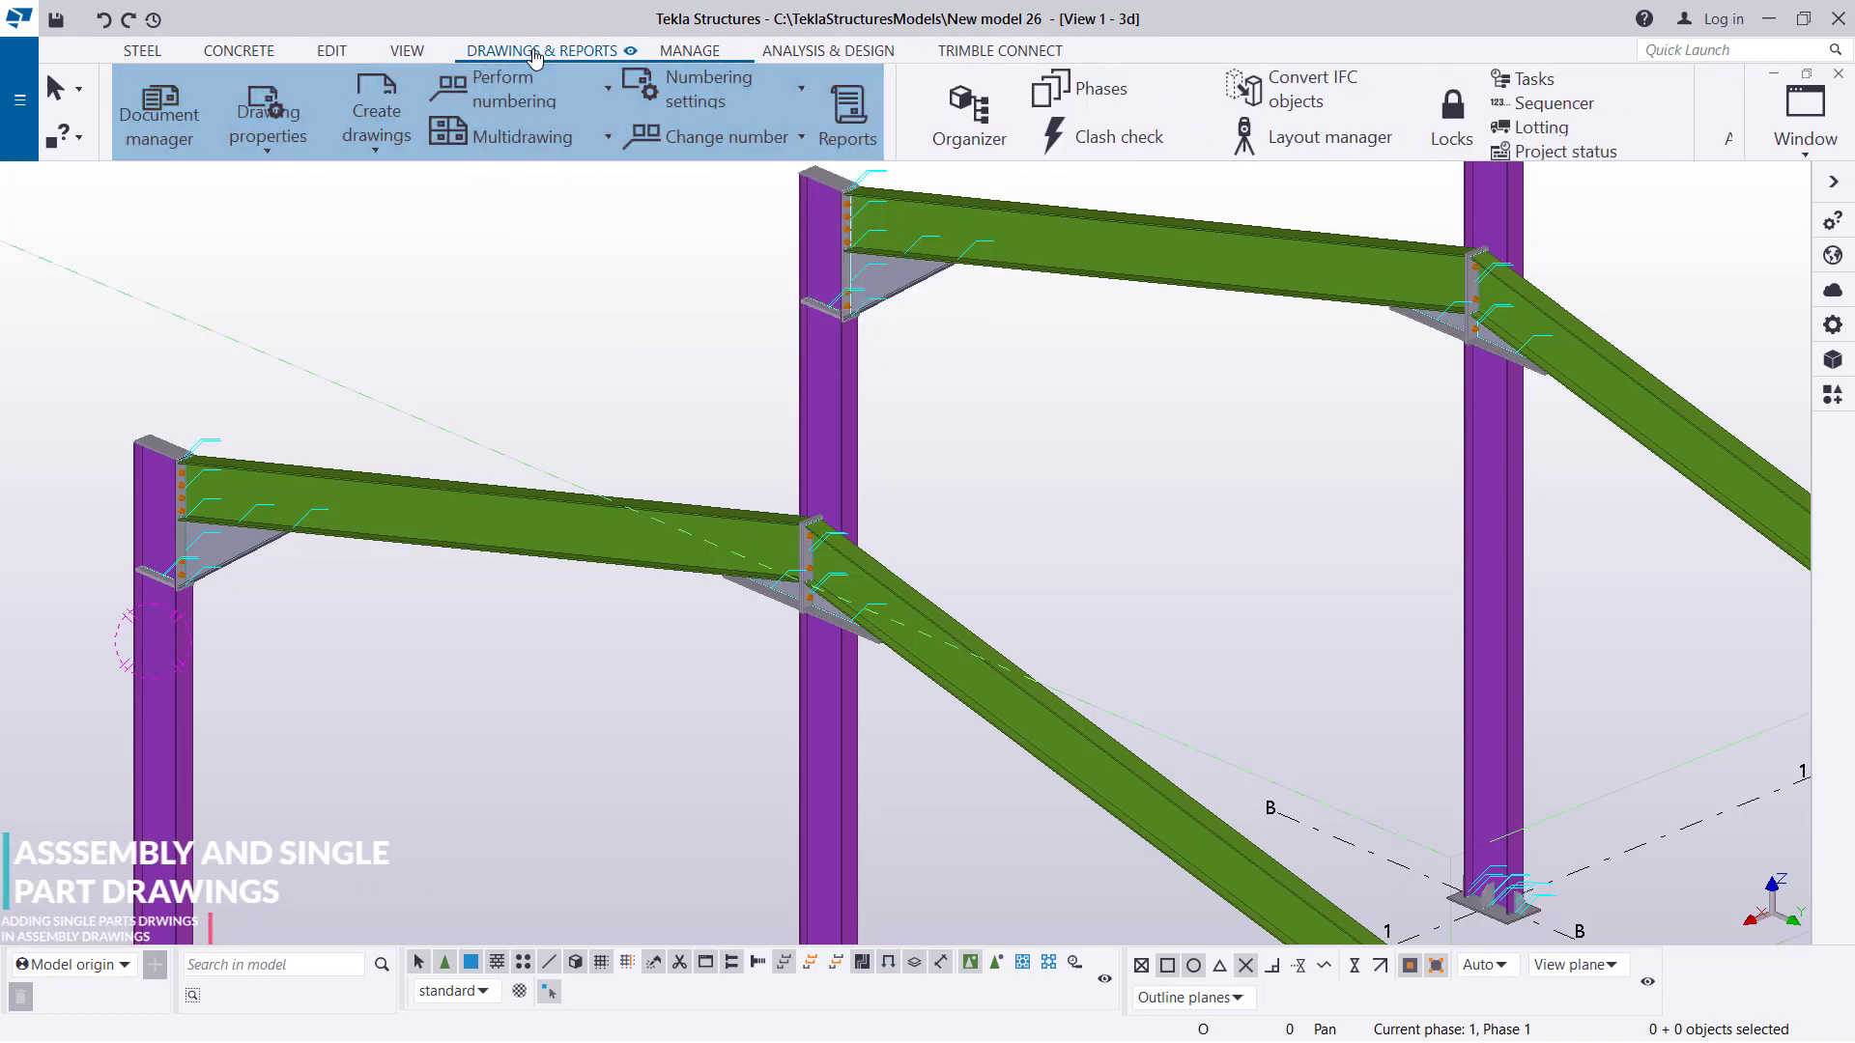
pyautogui.click(189, 124)
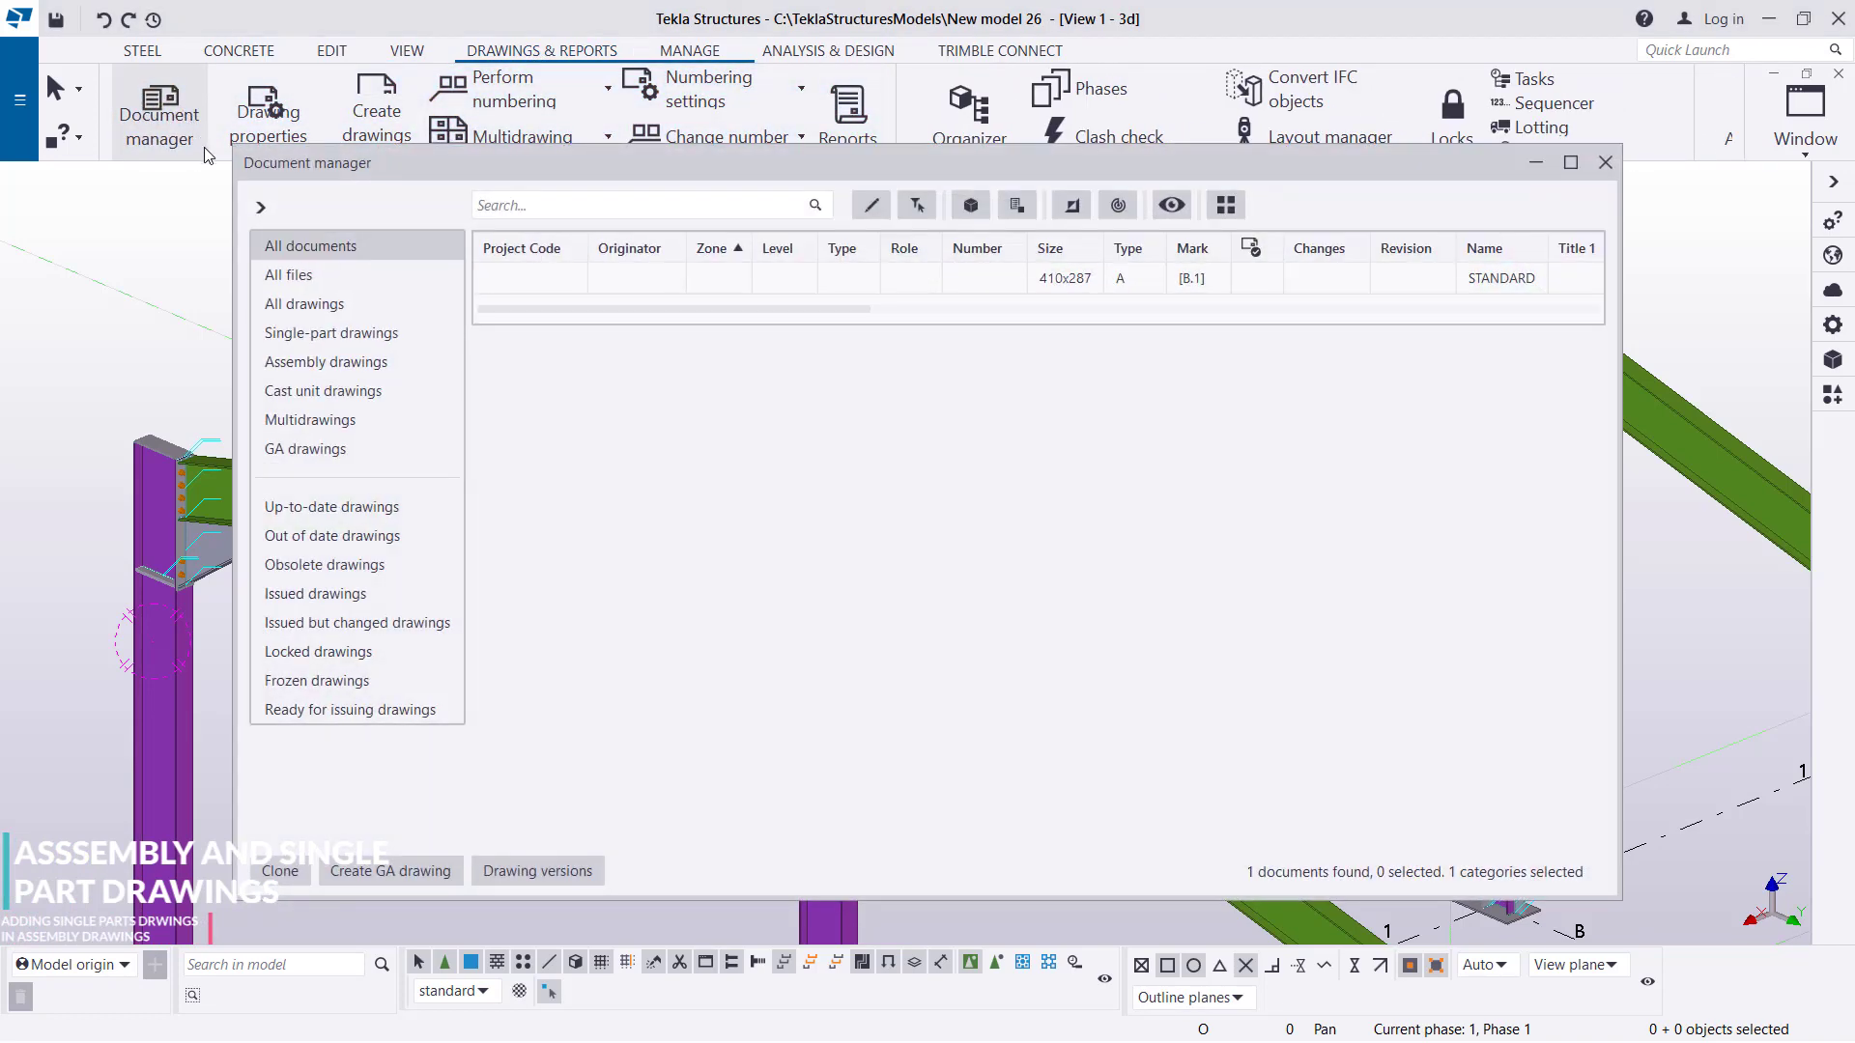
pyautogui.click(1085, 280)
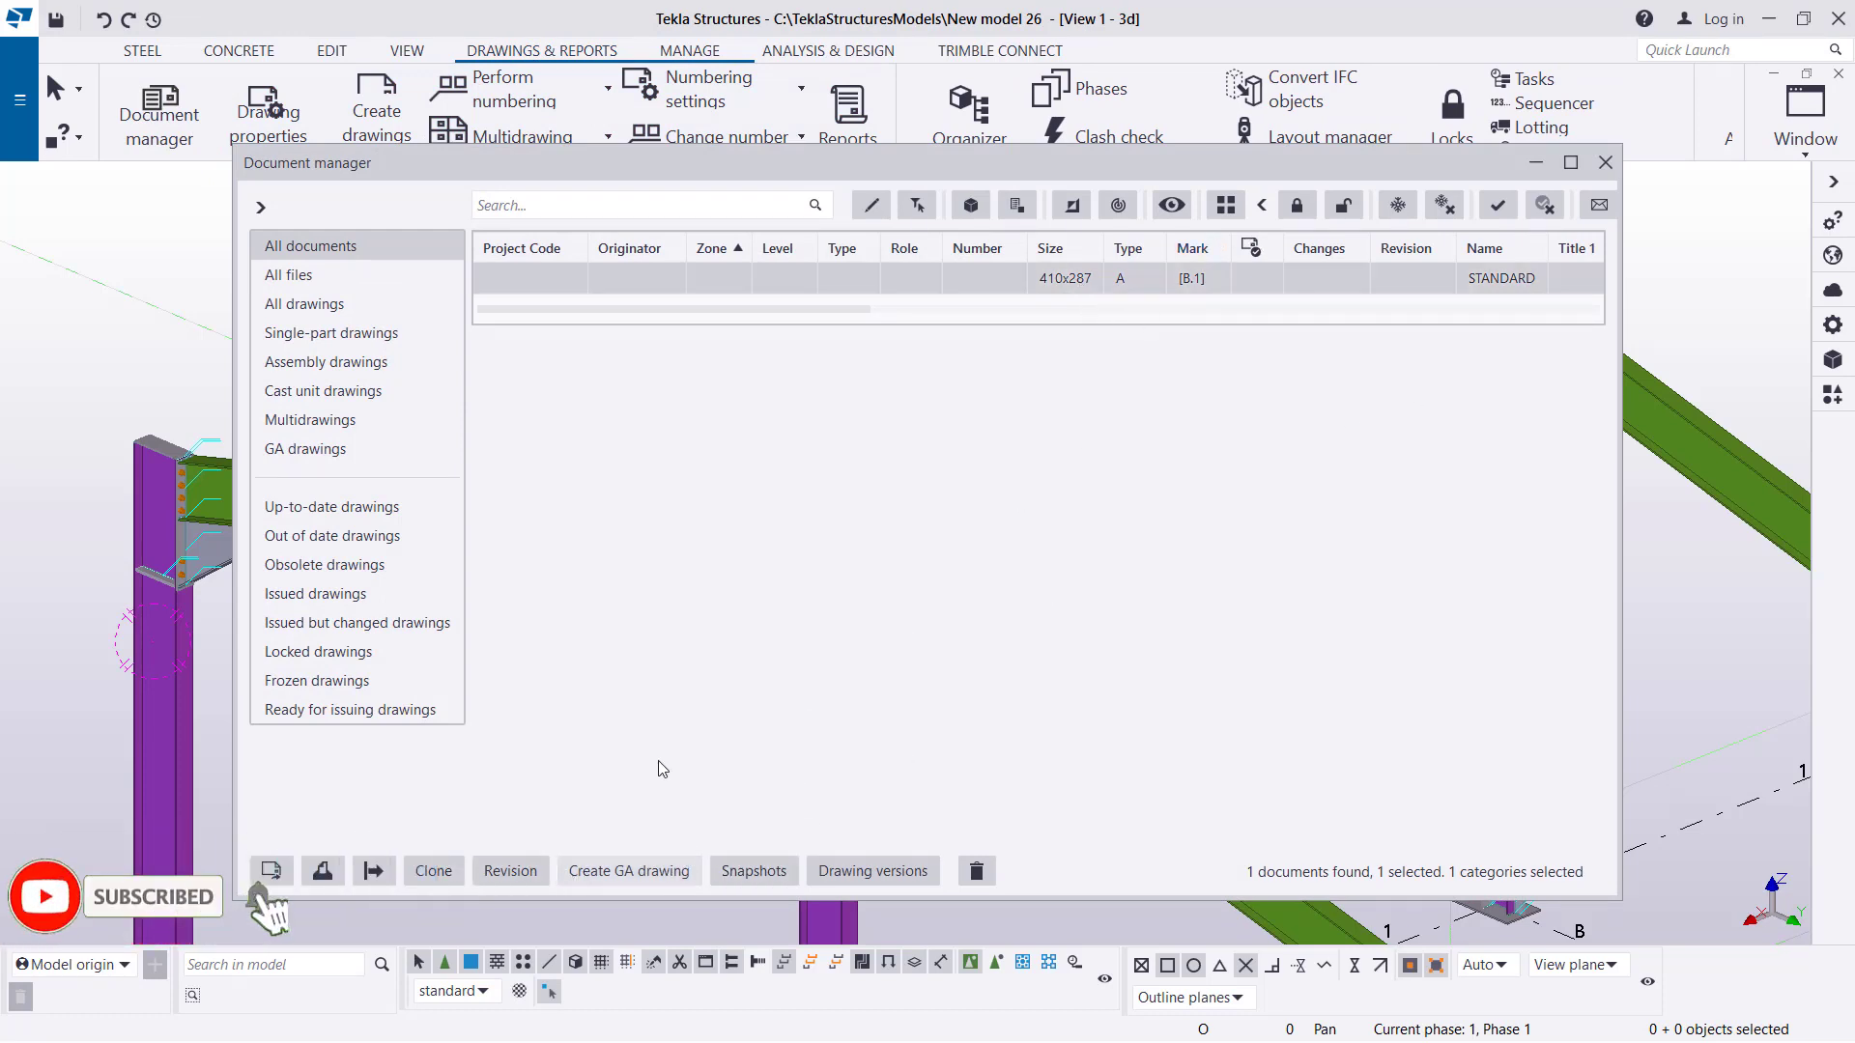
pyautogui.rightClick(1058, 268)
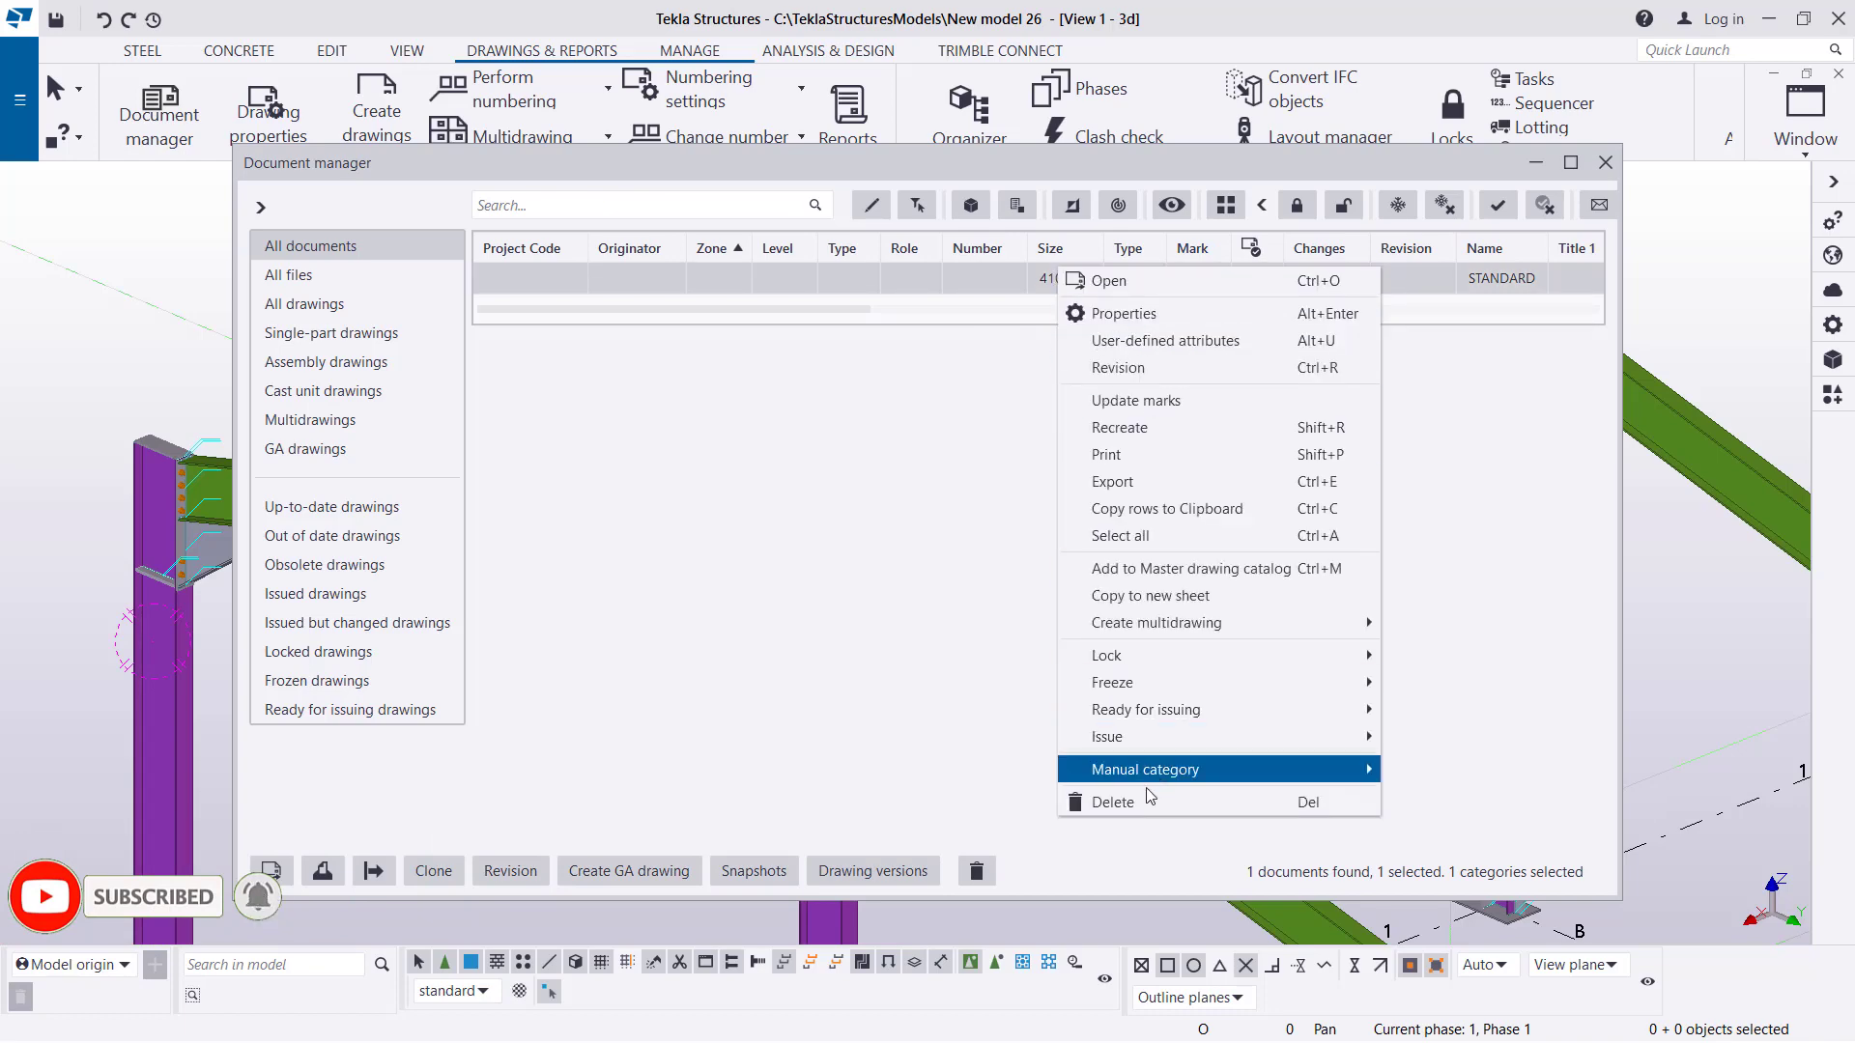
pyautogui.click(1150, 802)
pyautogui.click(899, 558)
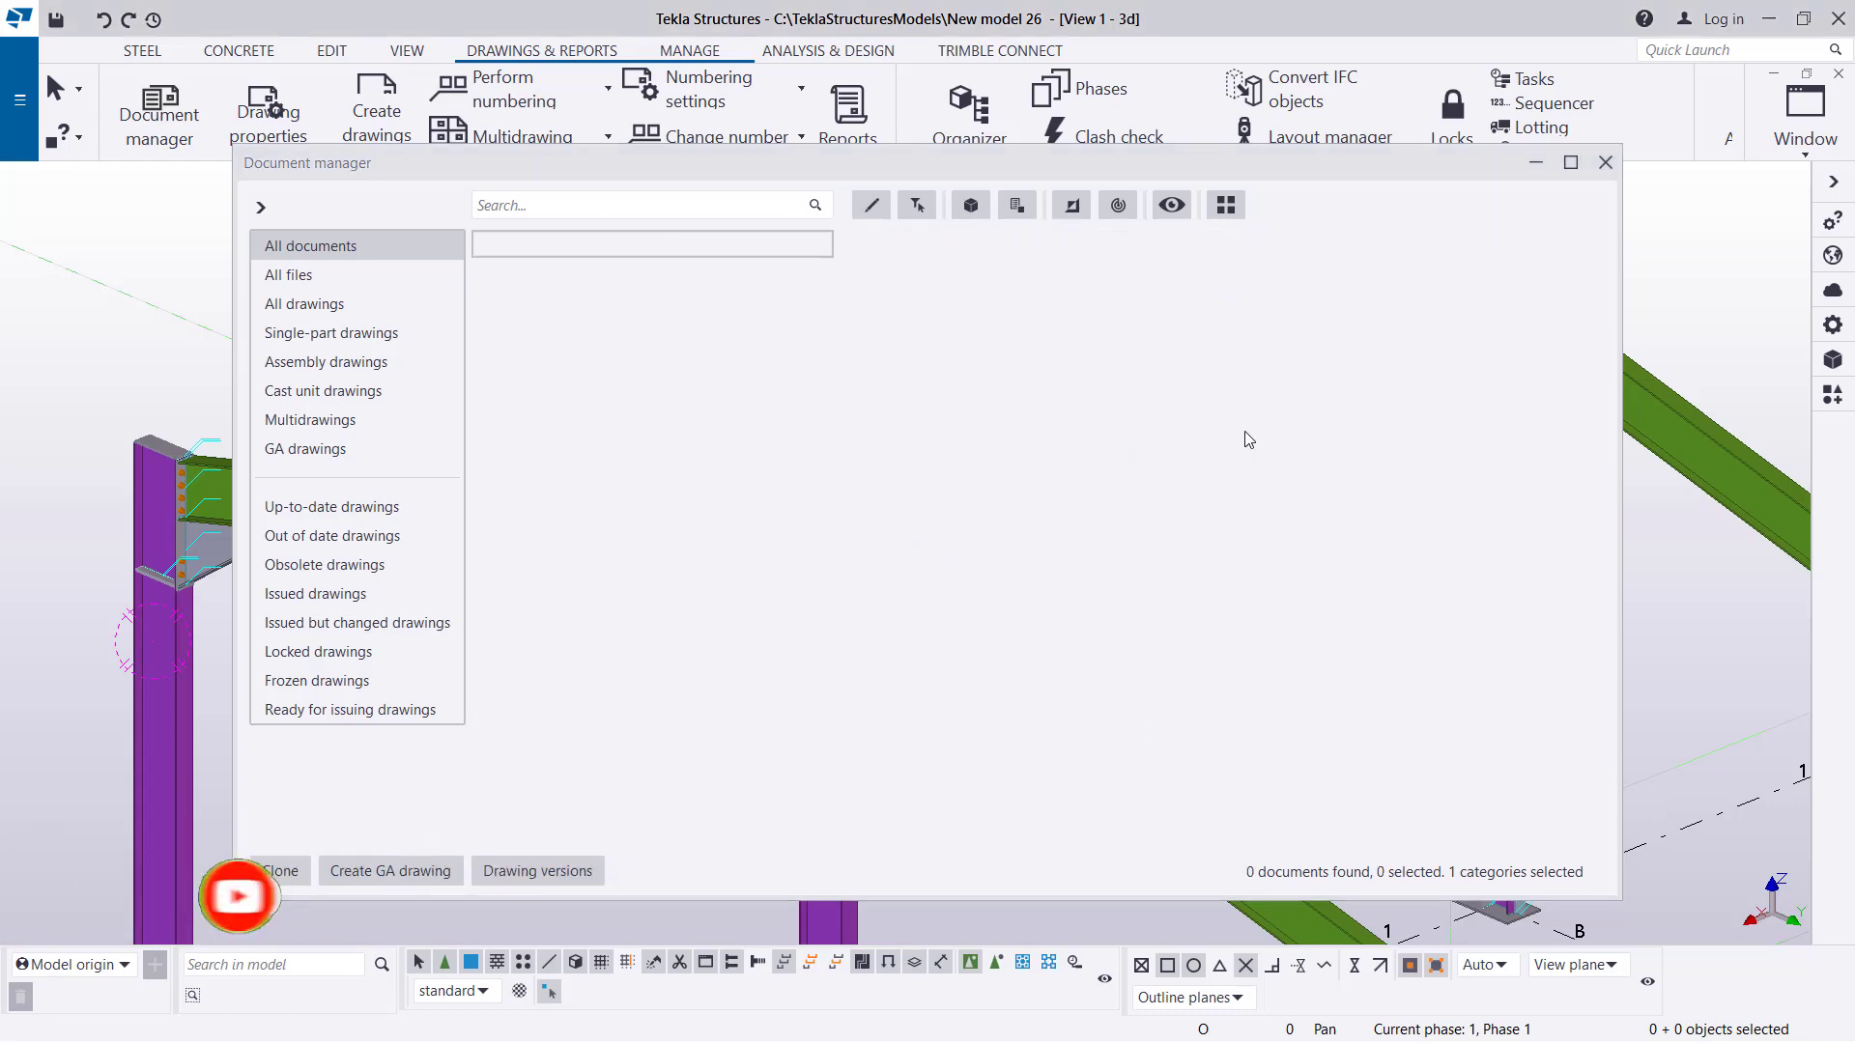
pyautogui.click(1606, 162)
# Create an assembly drawing of the sloping rafter and select the new B.1 in Document manager.
pyautogui.scroll(-3, 587, 553)
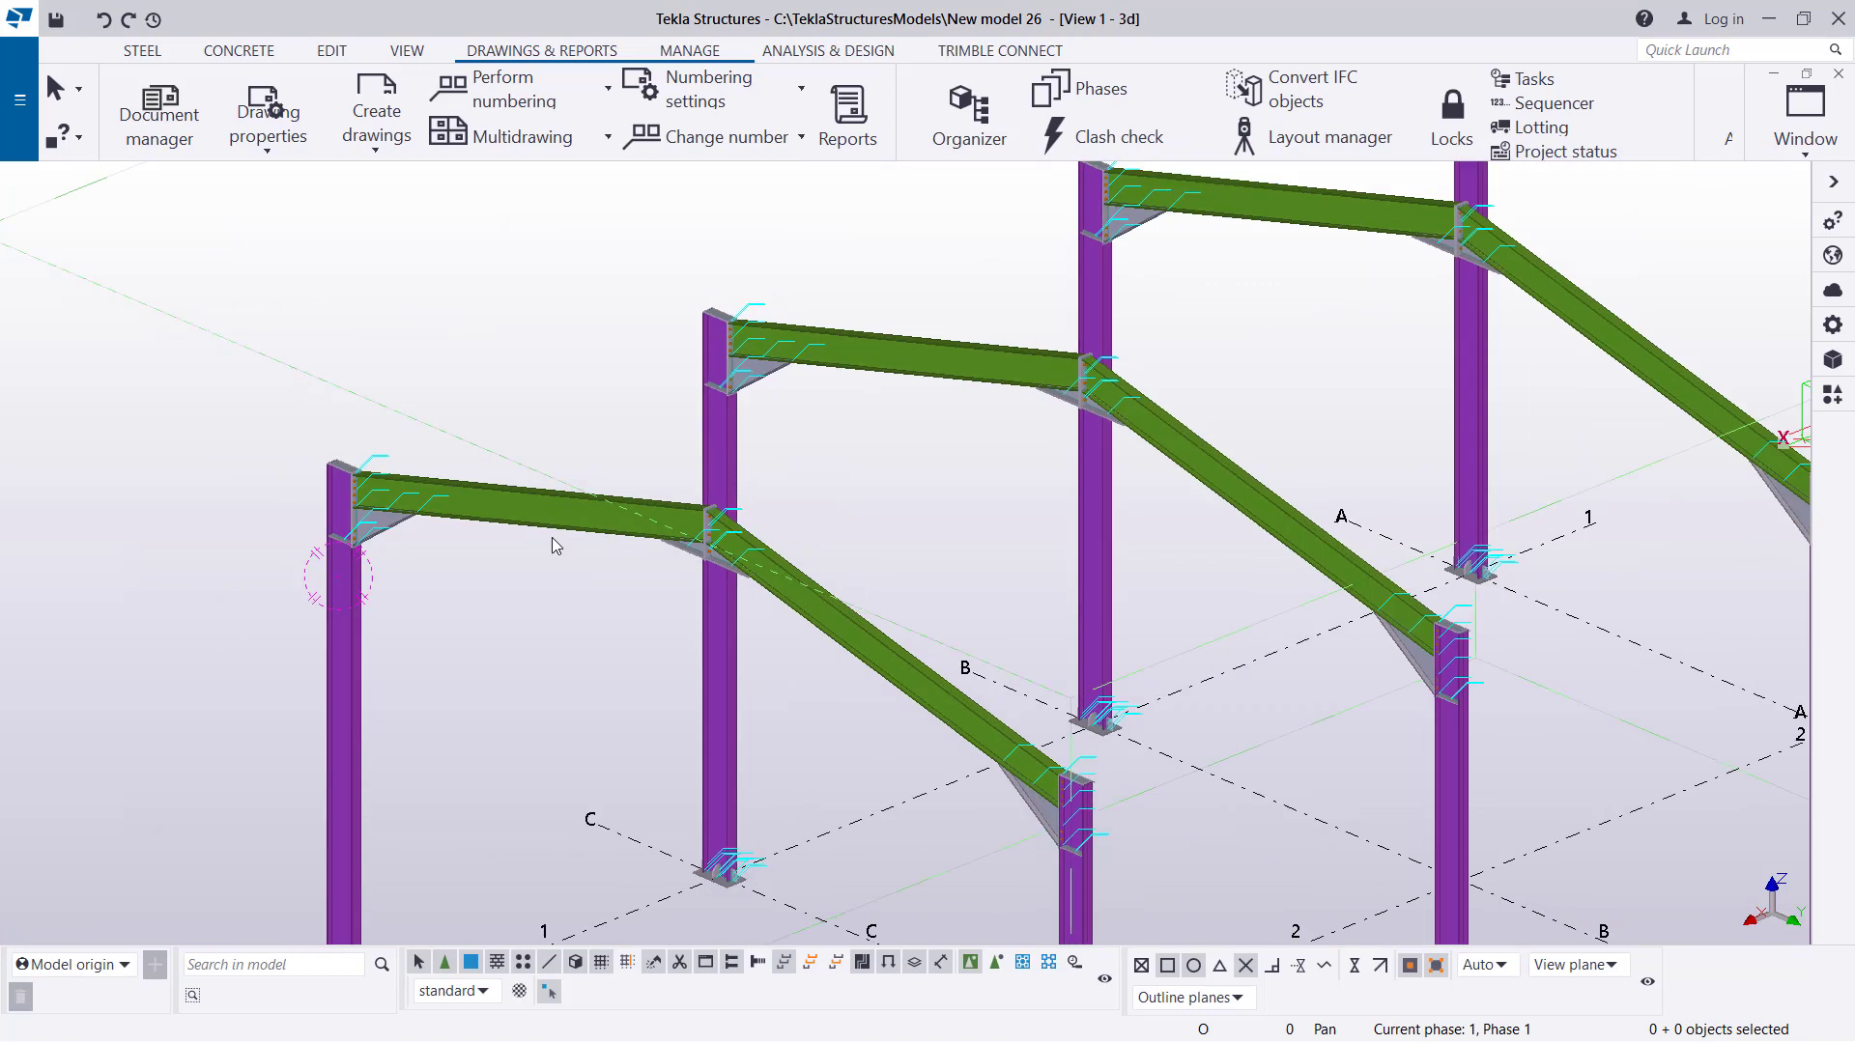
pyautogui.scroll(5, 552, 537)
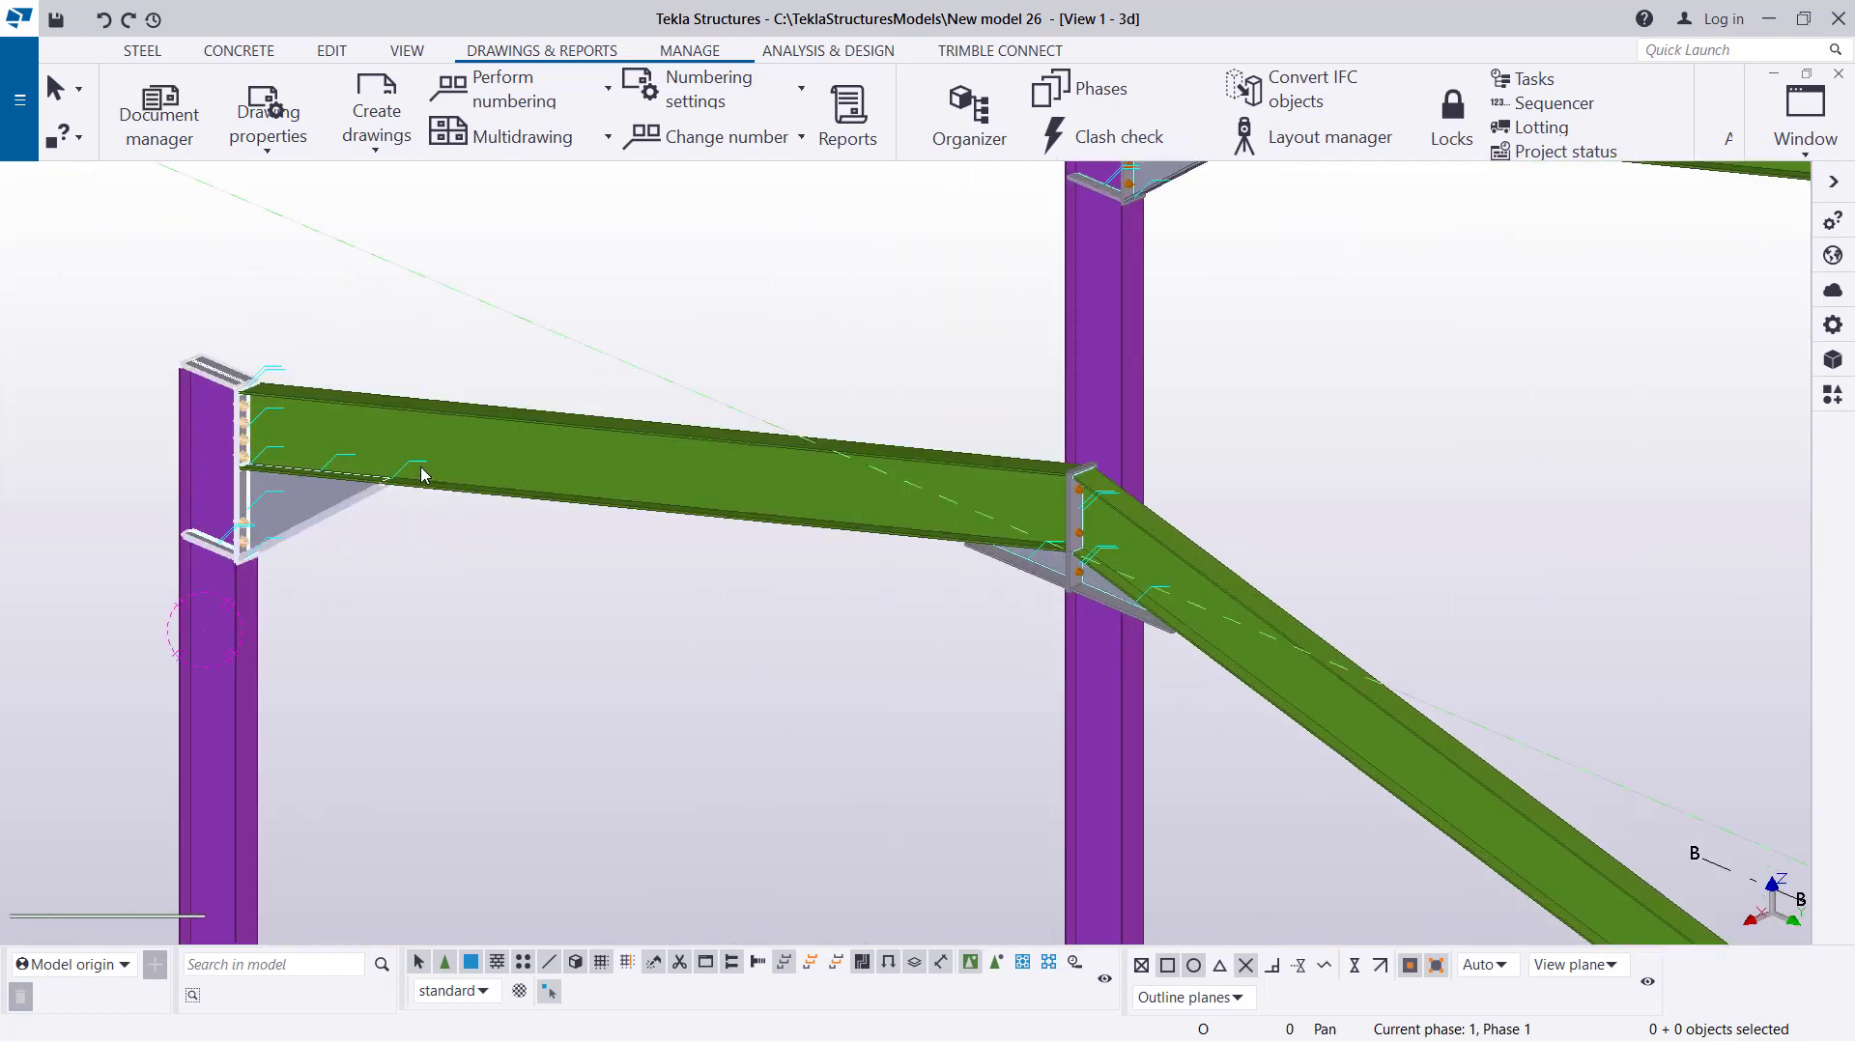
pyautogui.click(616, 473)
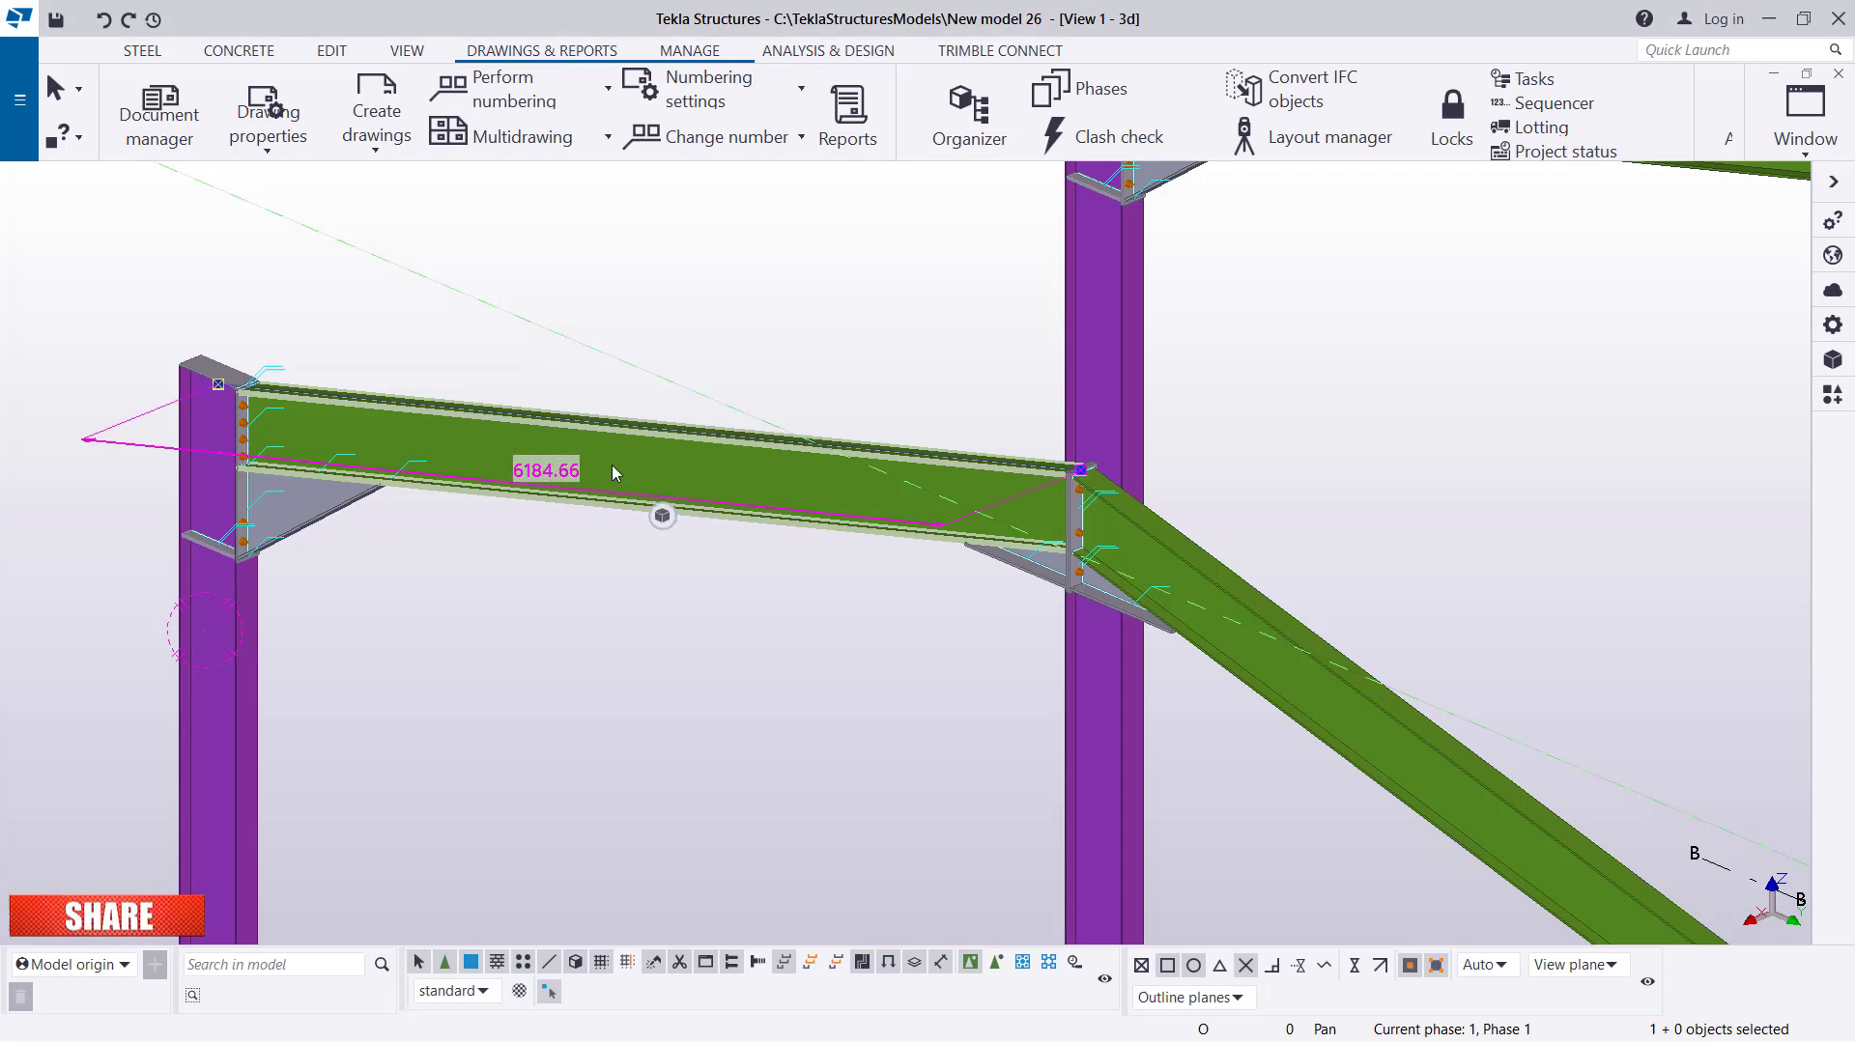
pyautogui.rightClick(616, 472)
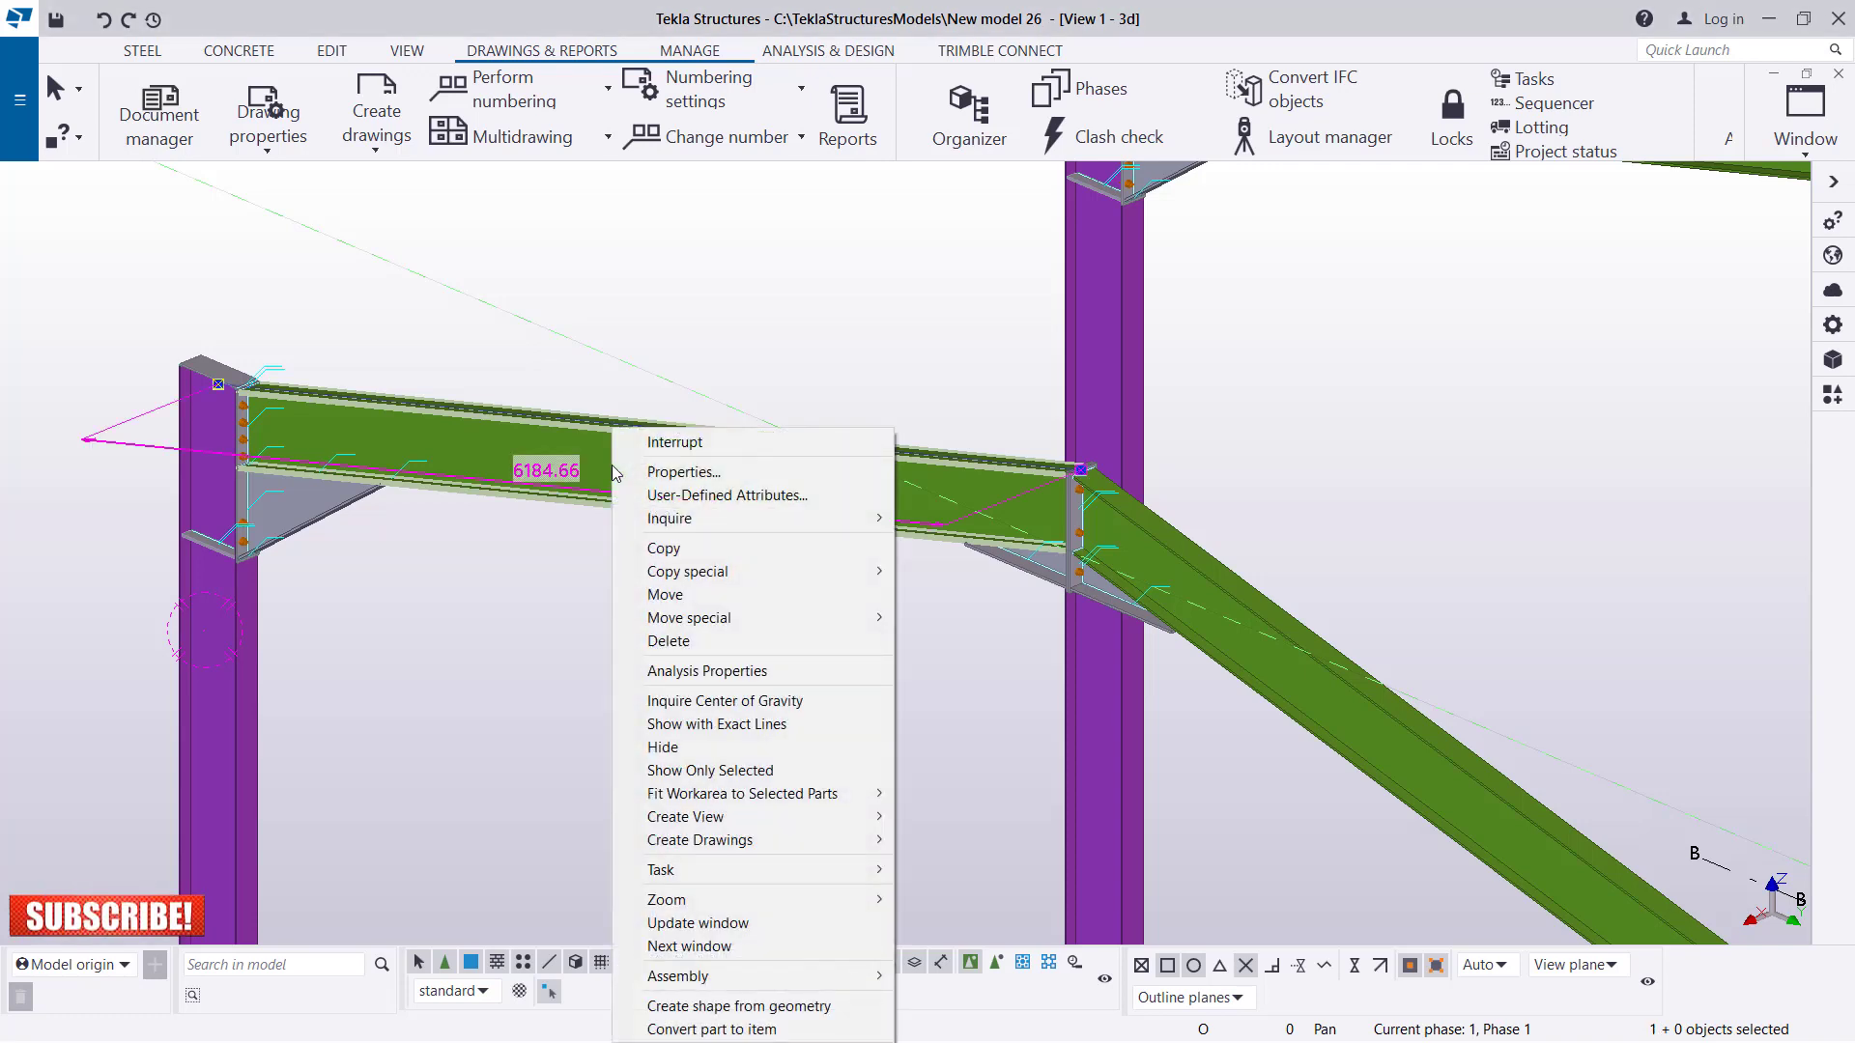
pyautogui.moveTo(729, 839)
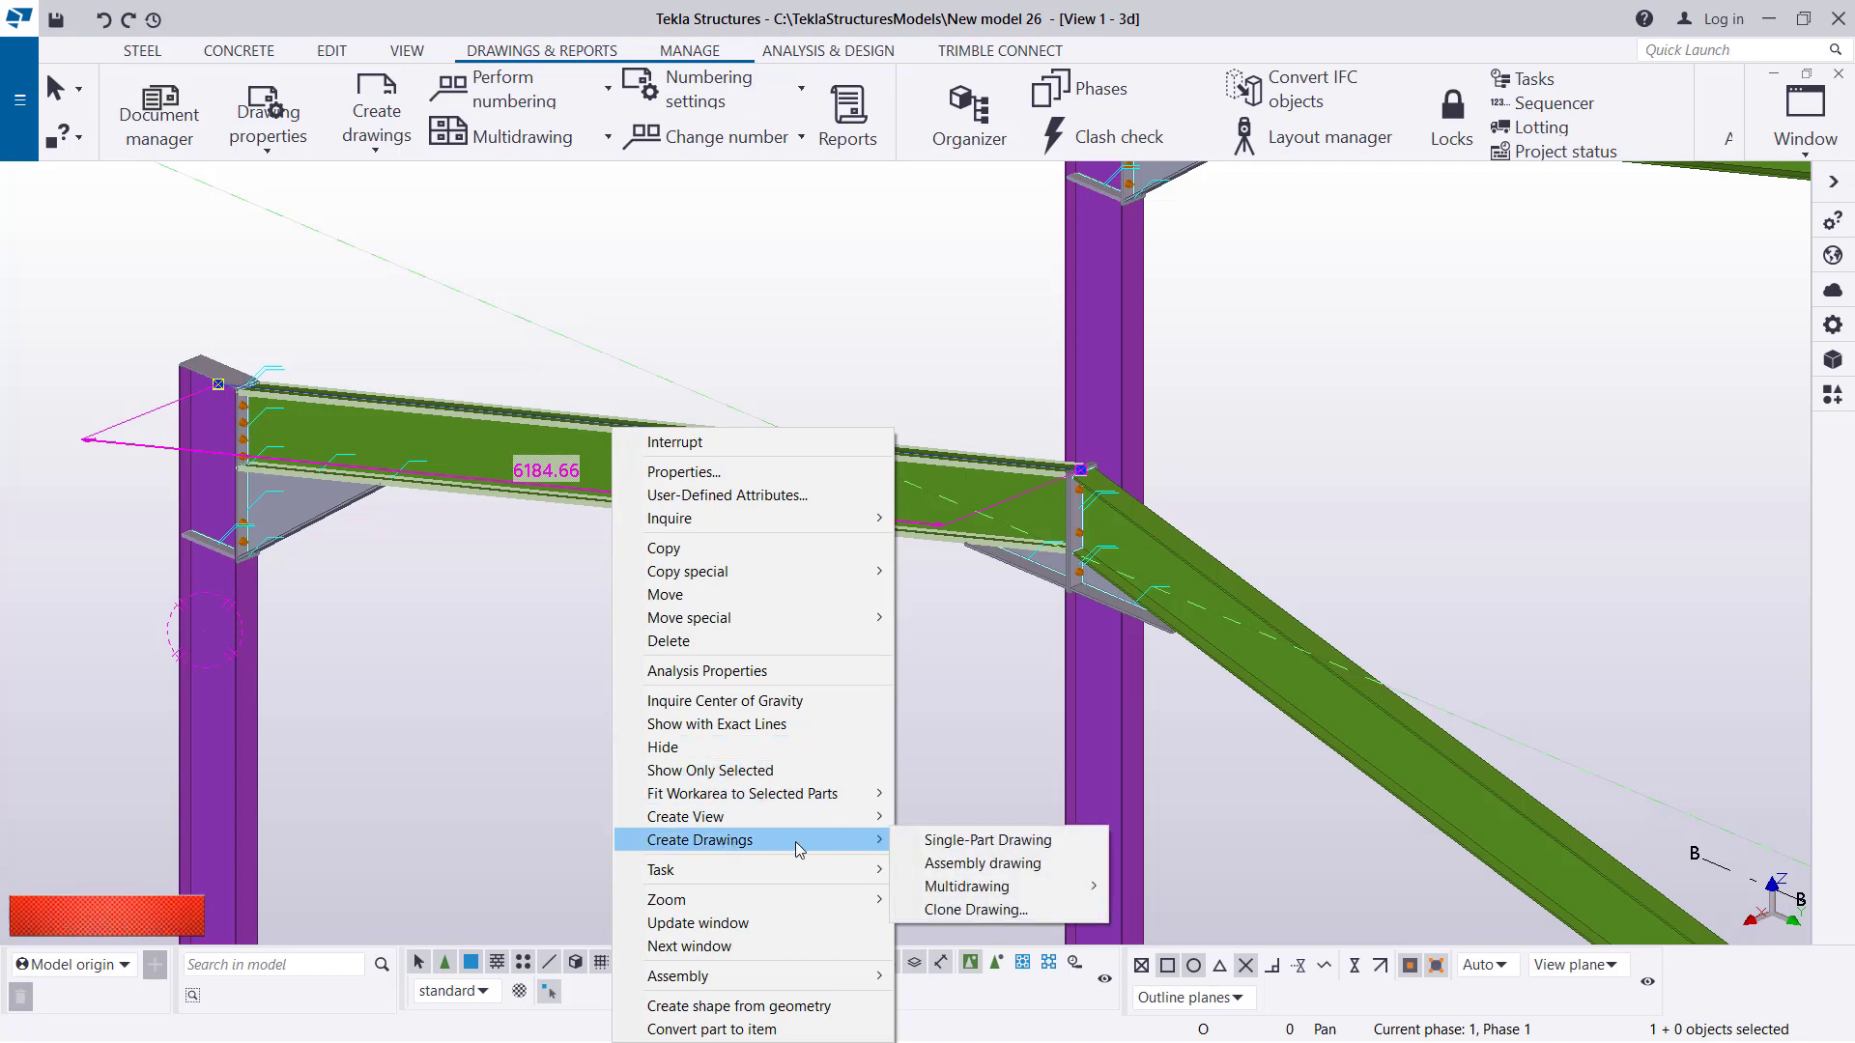
pyautogui.click(989, 874)
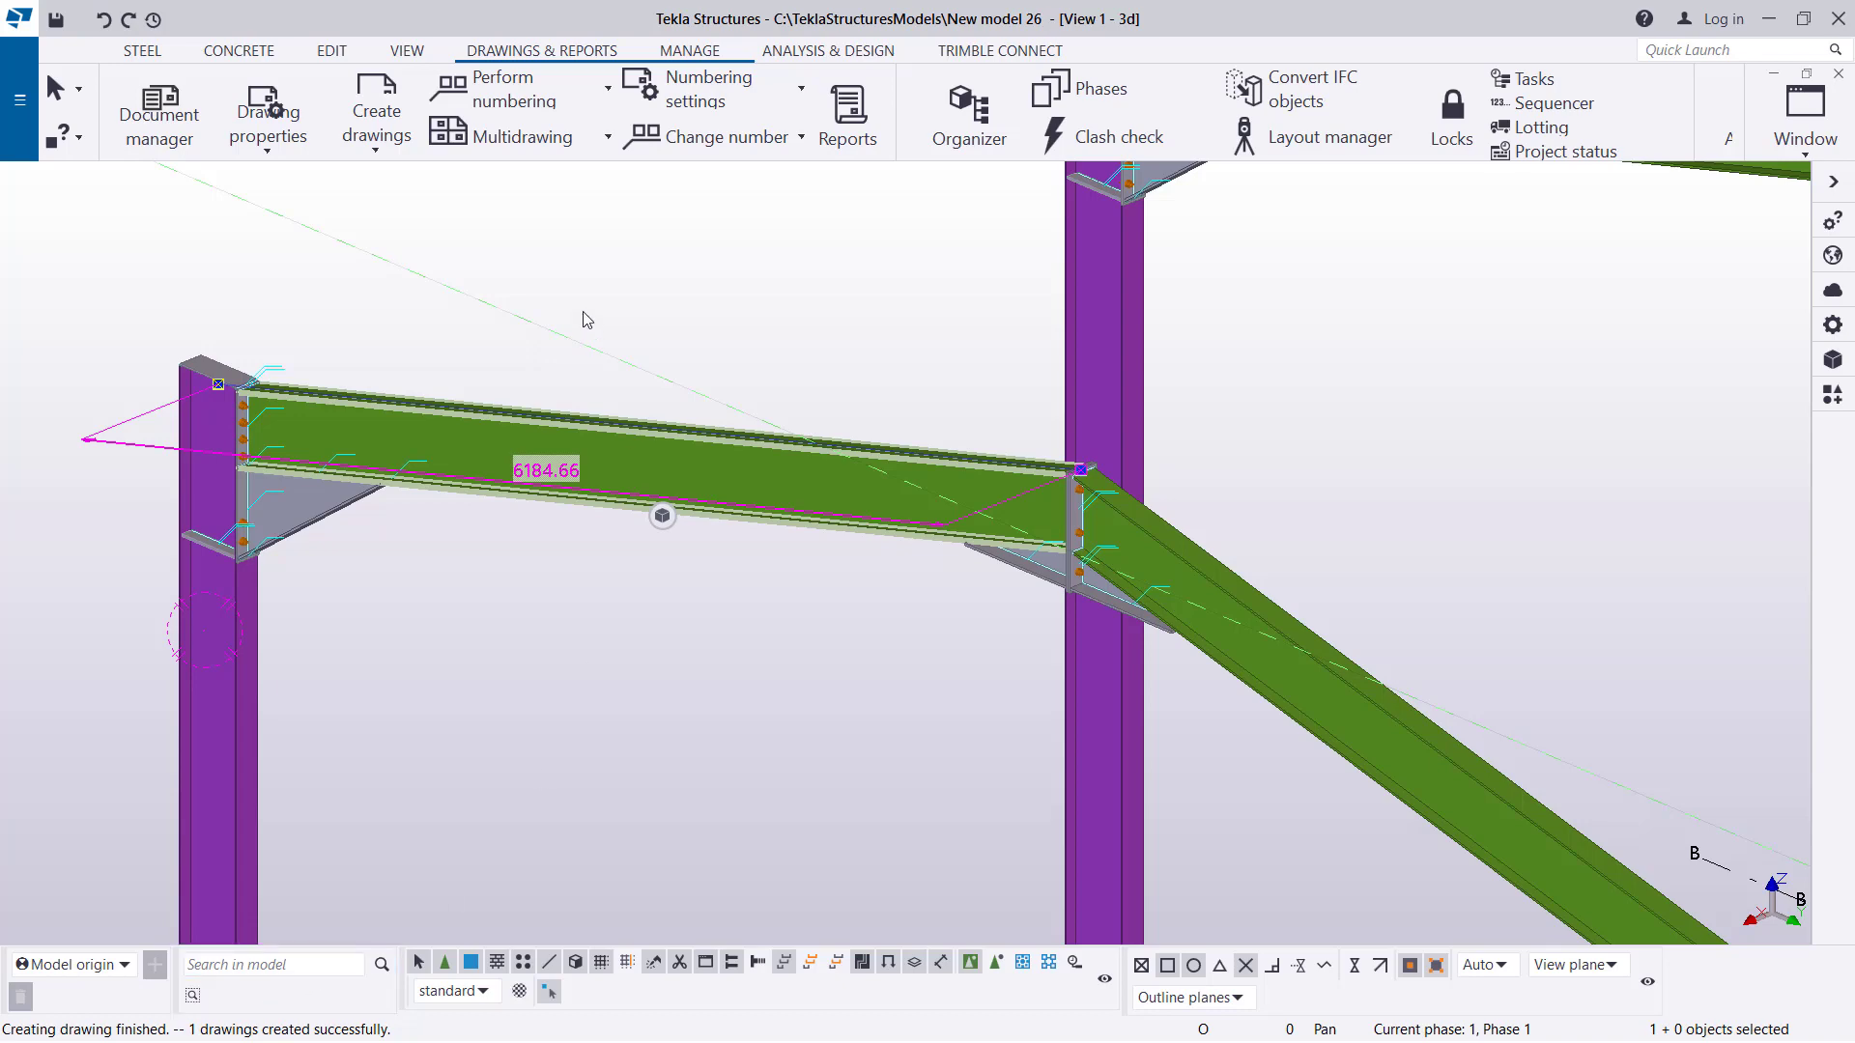
pyautogui.click(181, 130)
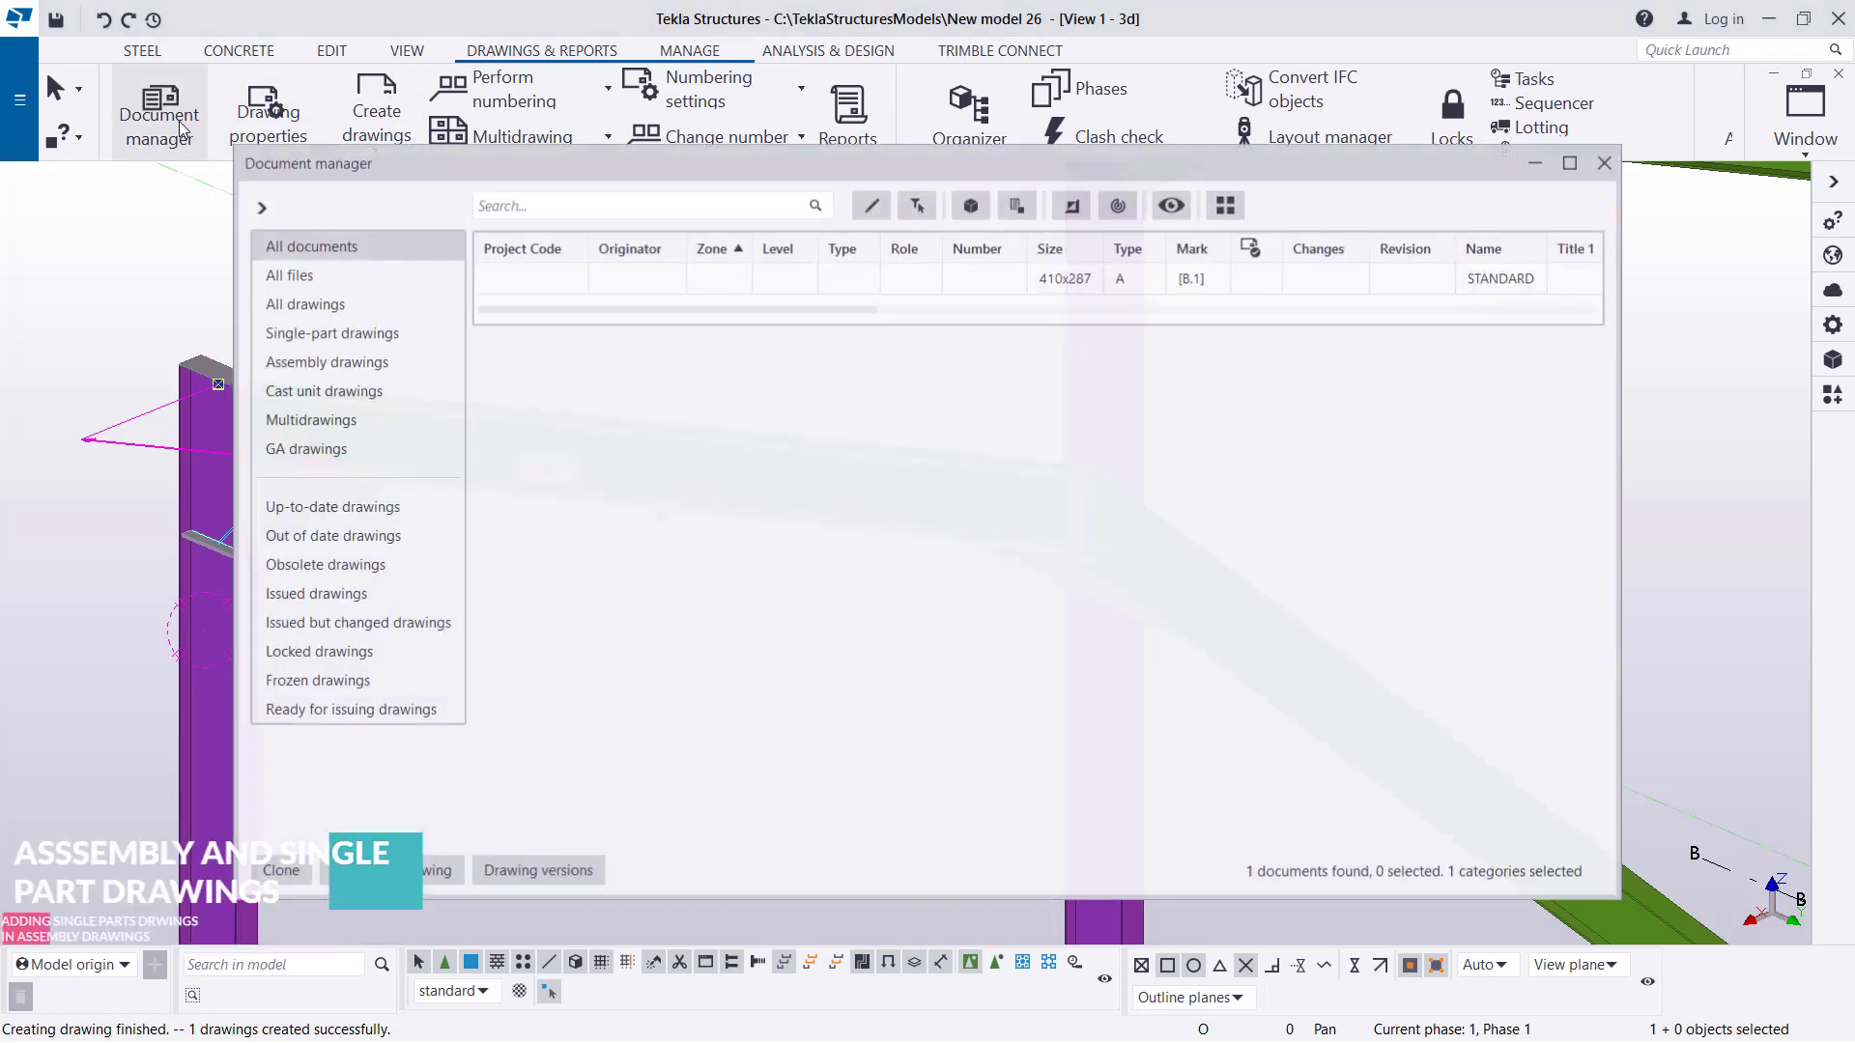
pyautogui.click(1104, 286)
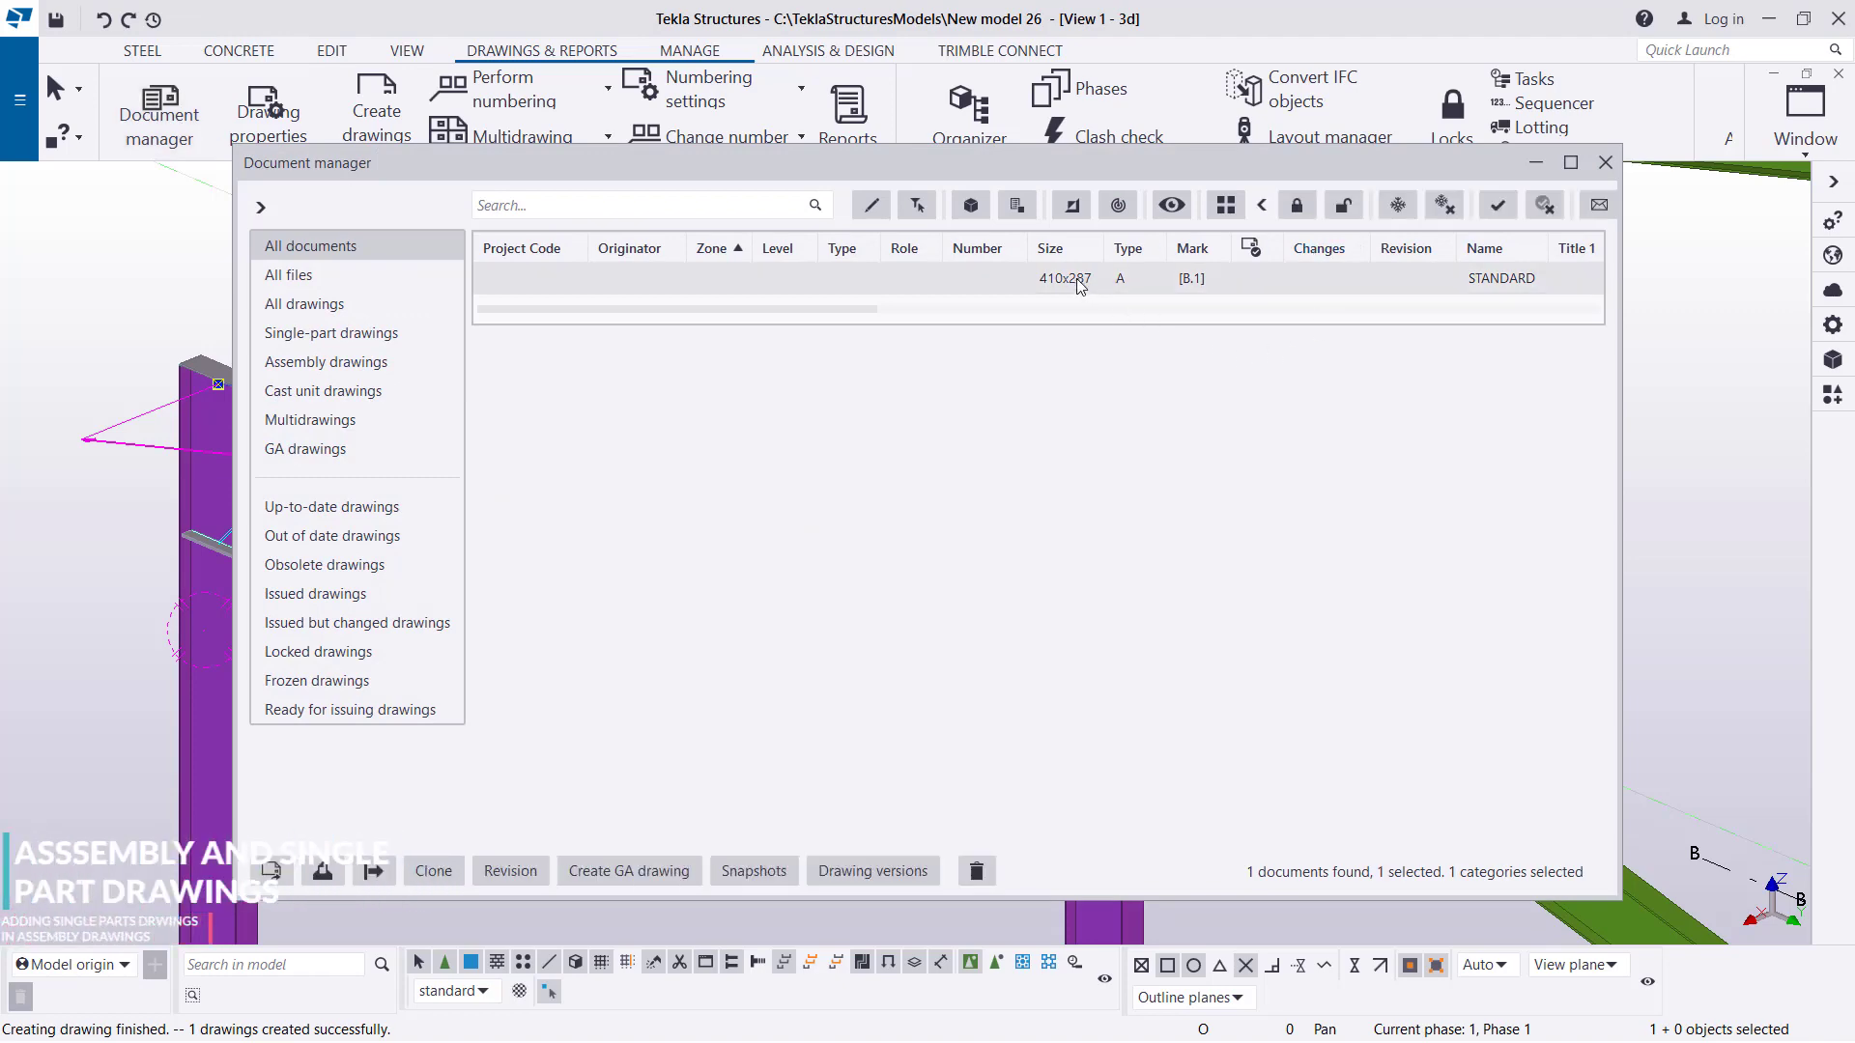
pyautogui.click(1518, 202)
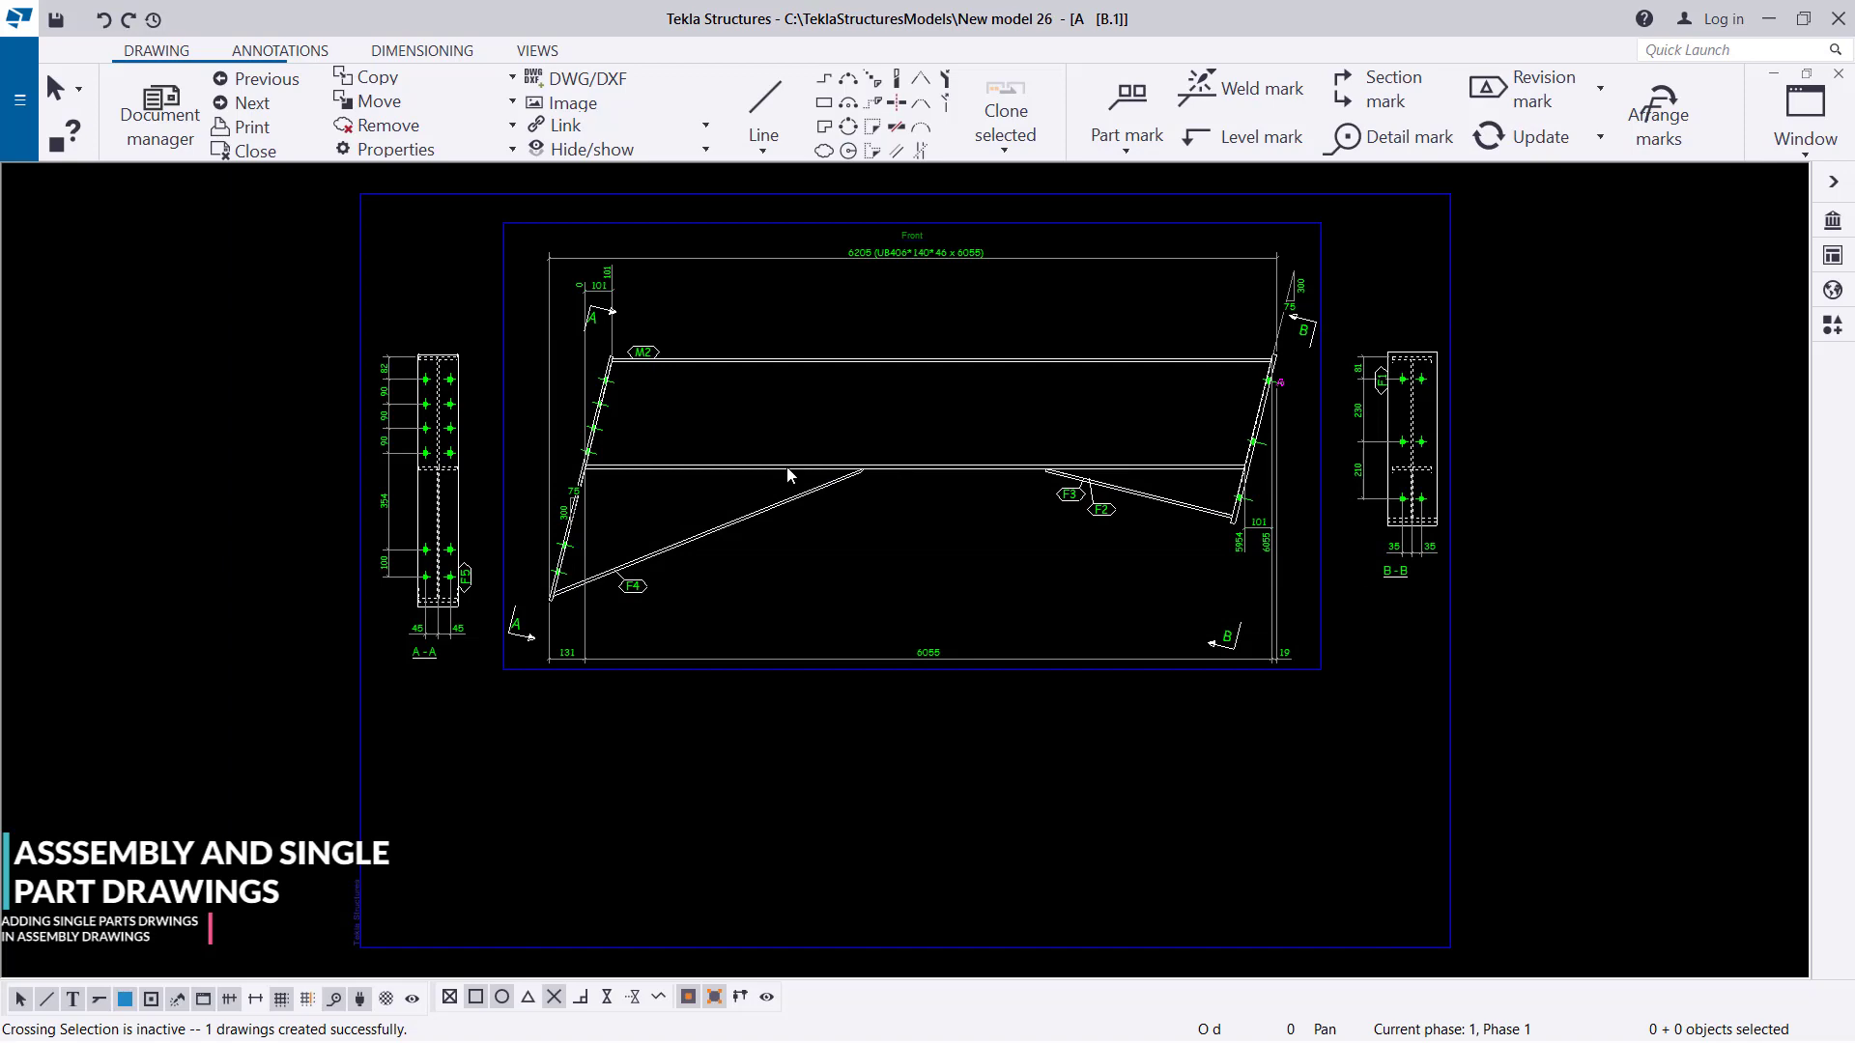
pyautogui.scroll(2, 793, 290)
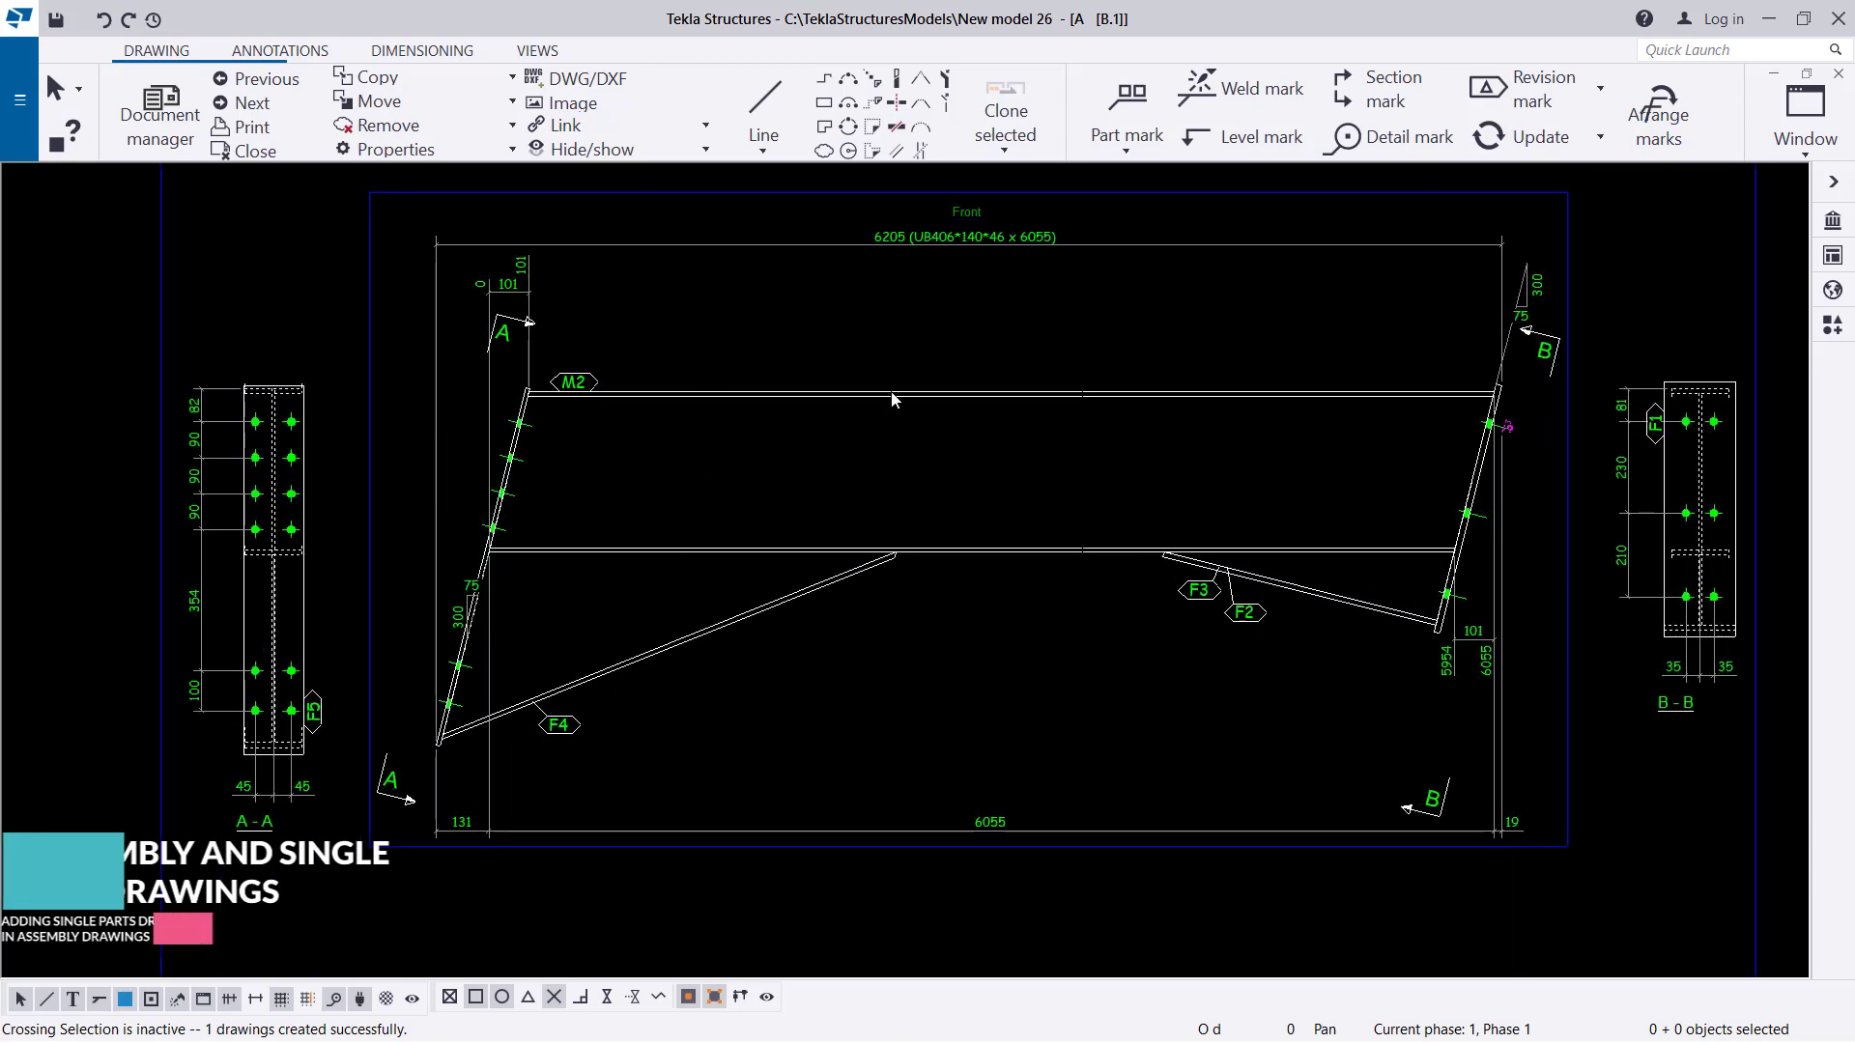
pyautogui.scroll(-2, 591, 400)
pyautogui.scroll(3, 1273, 460)
pyautogui.scroll(-2, 1279, 531)
pyautogui.scroll(2, 206, 471)
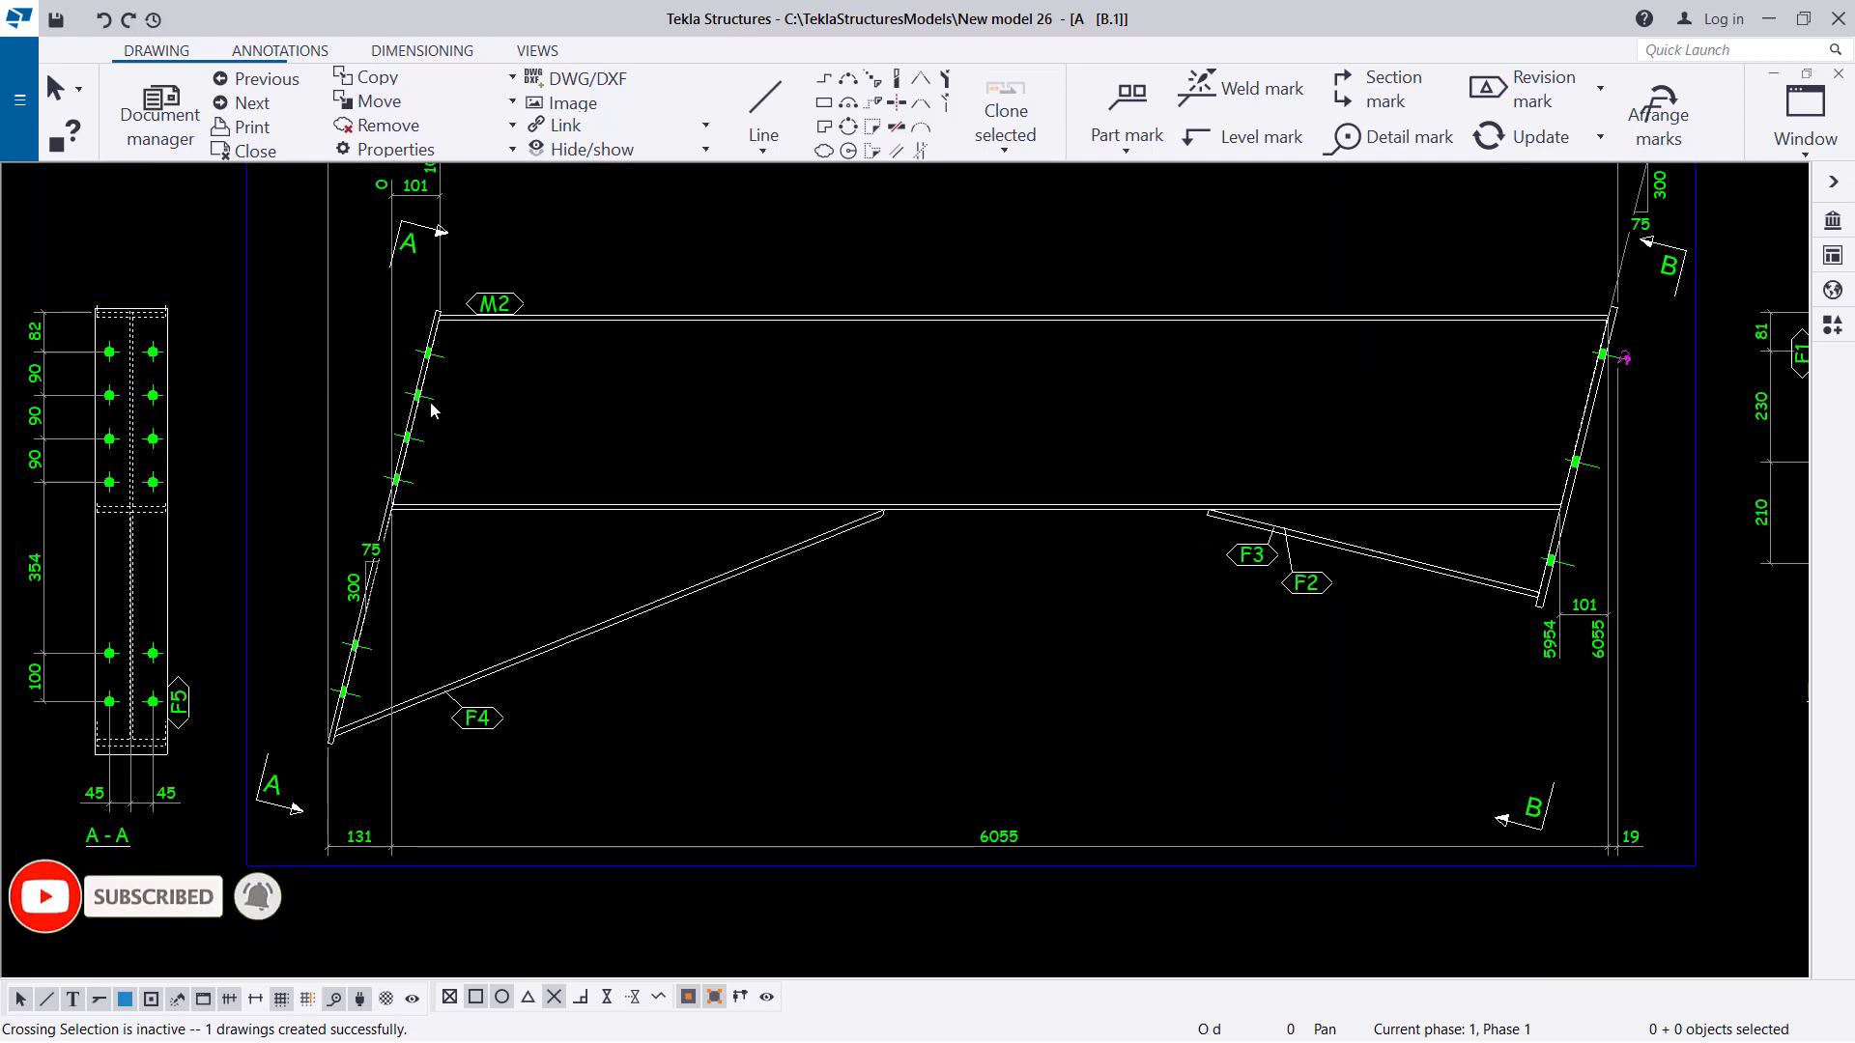
pyautogui.scroll(-2, 106, 391)
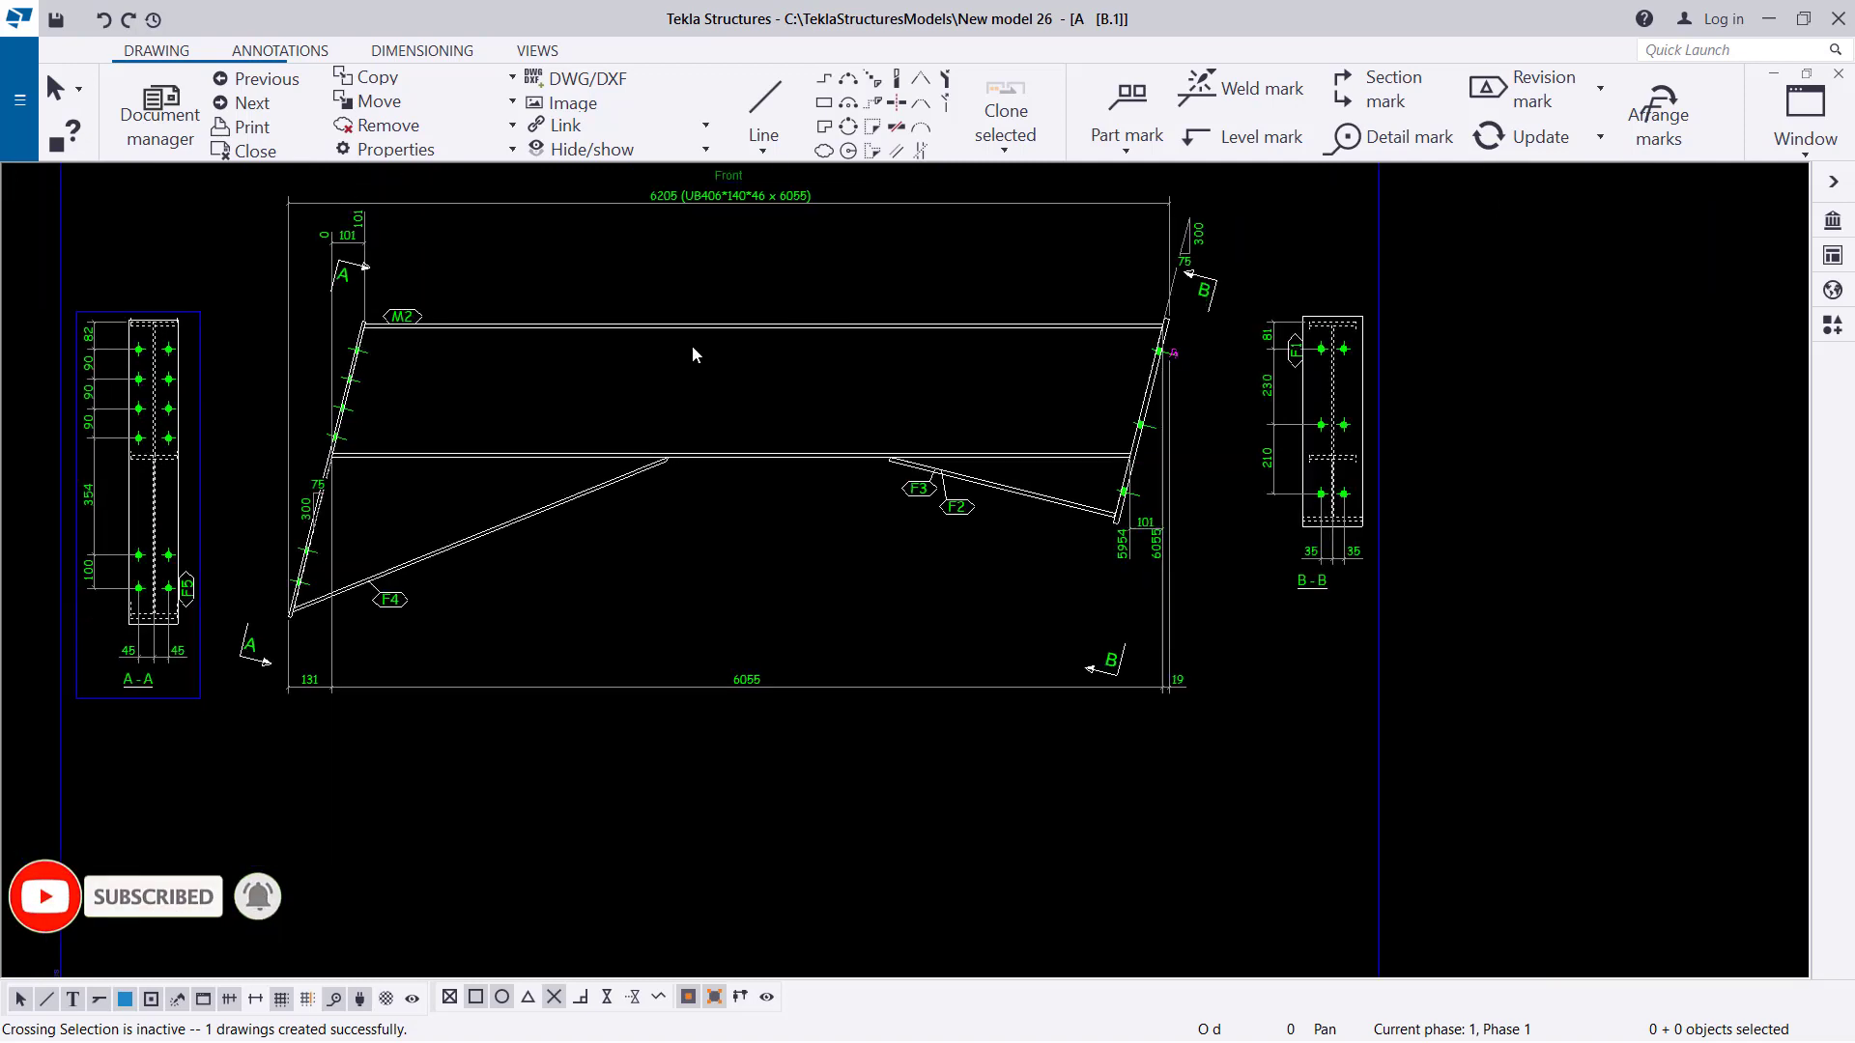
pyautogui.scroll(2, 1142, 332)
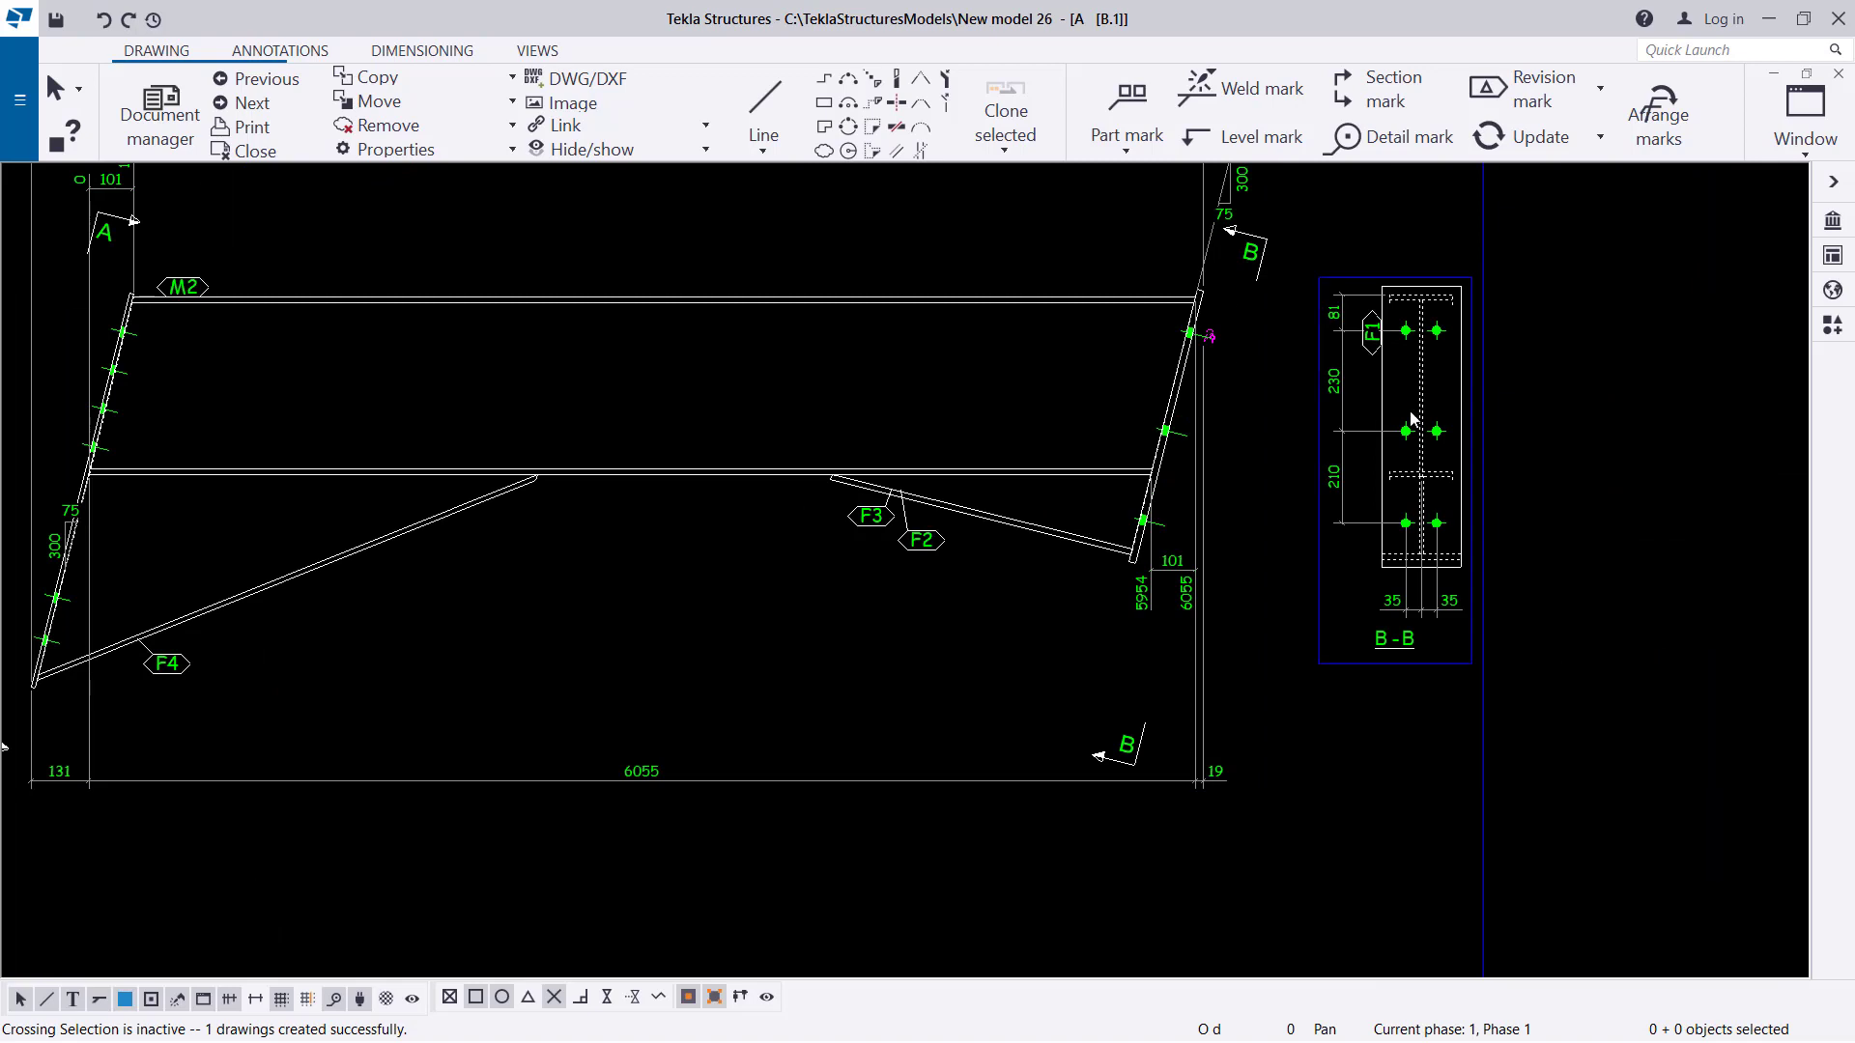
pyautogui.scroll(2, 1075, 584)
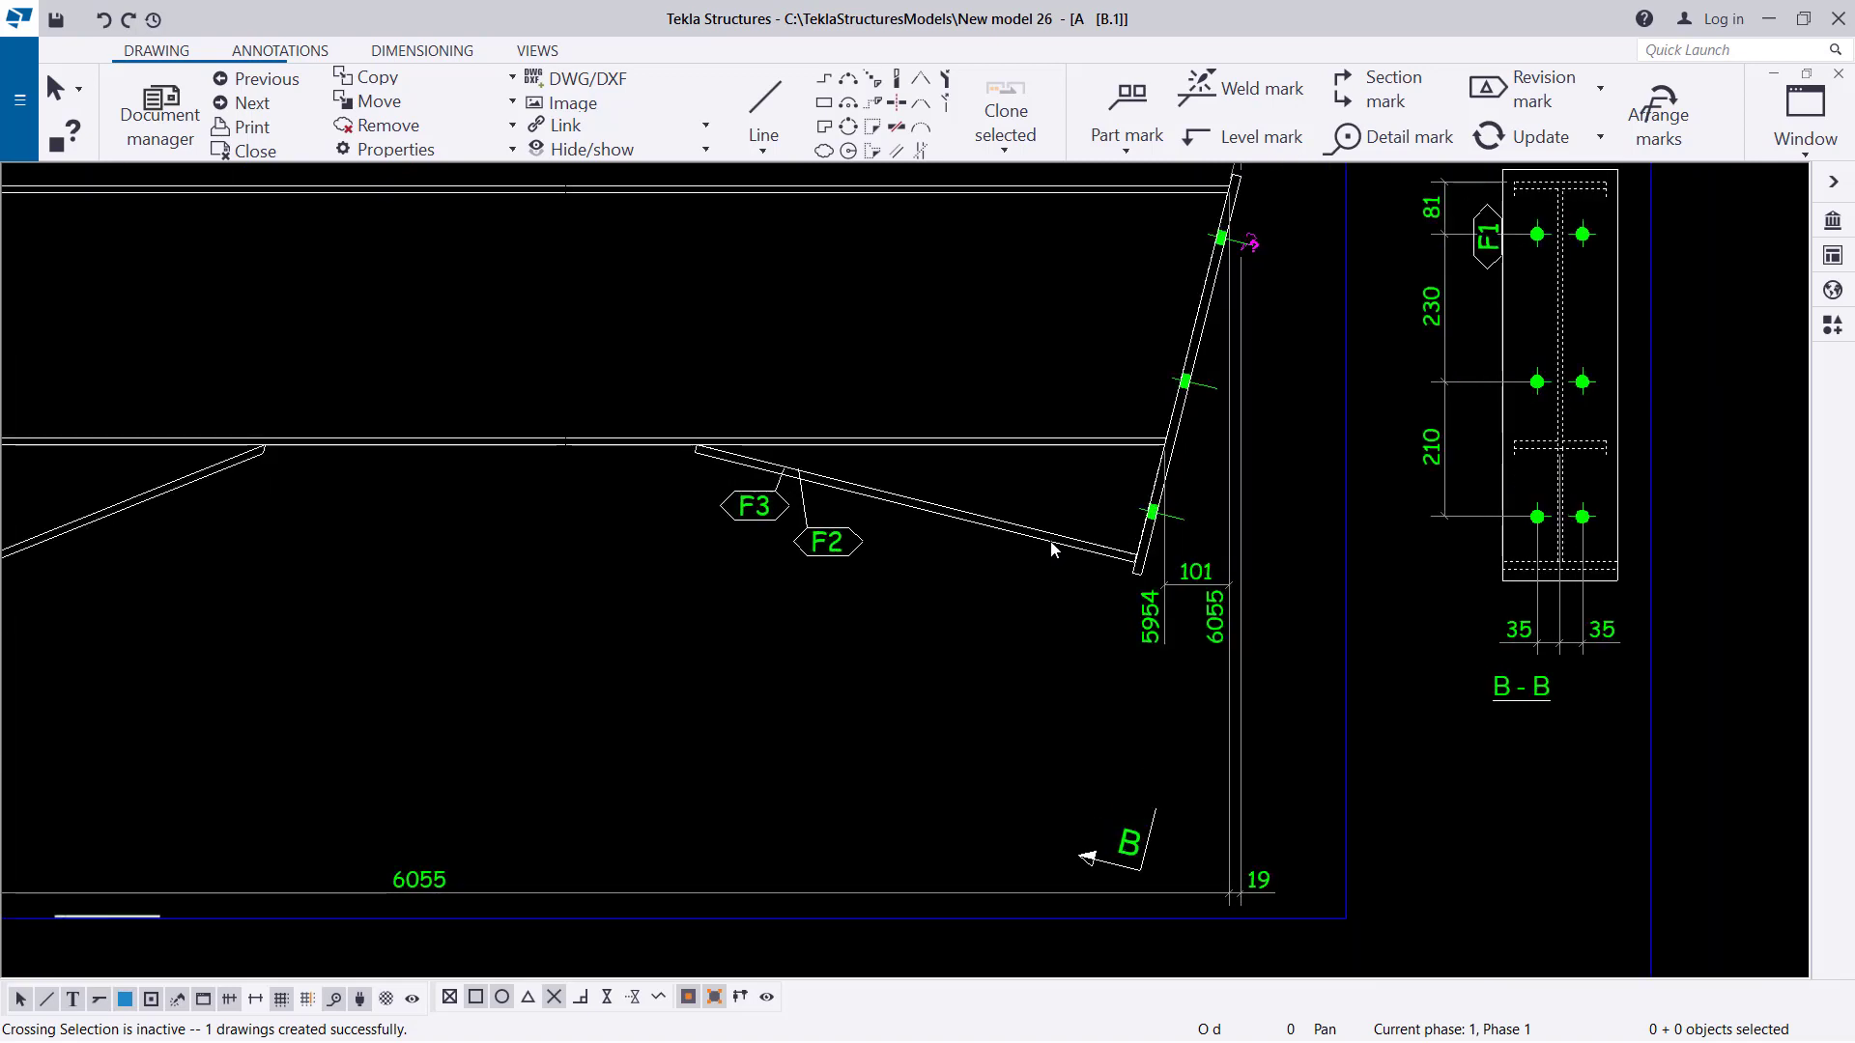
pyautogui.moveTo(1100, 592)
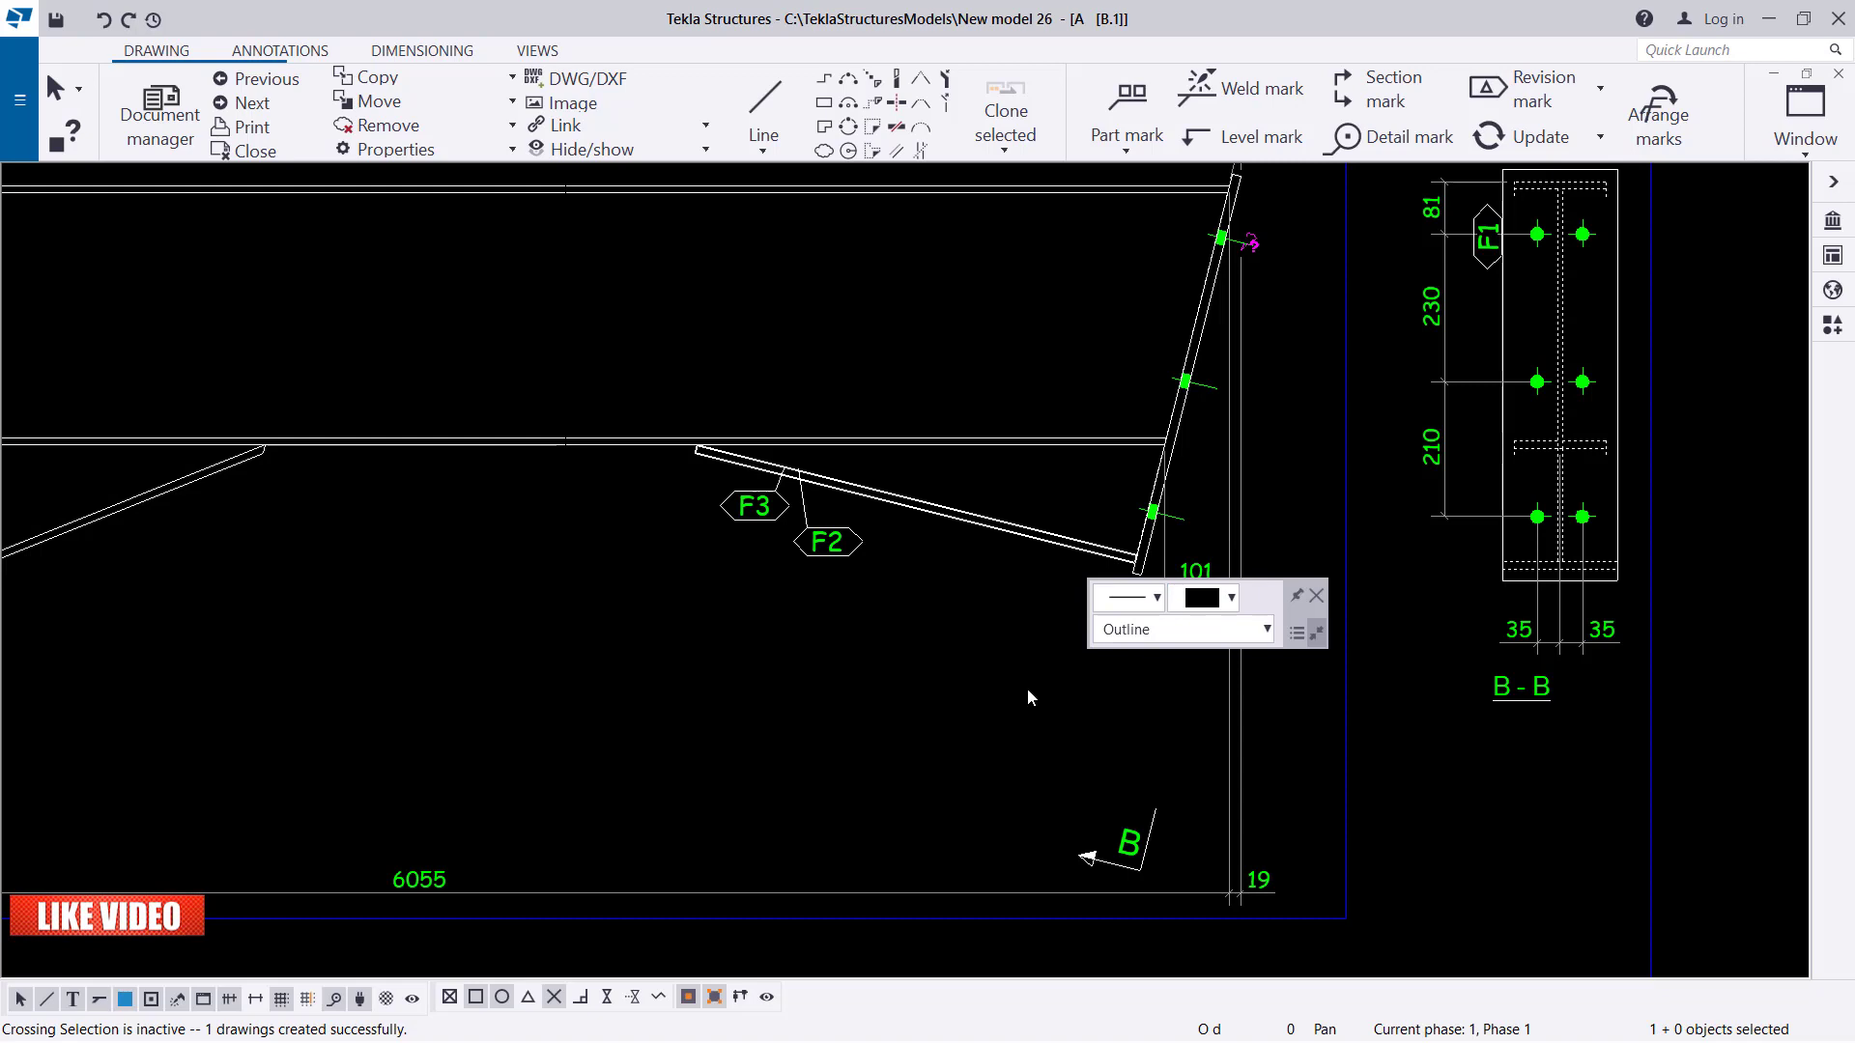
pyautogui.click(1399, 850)
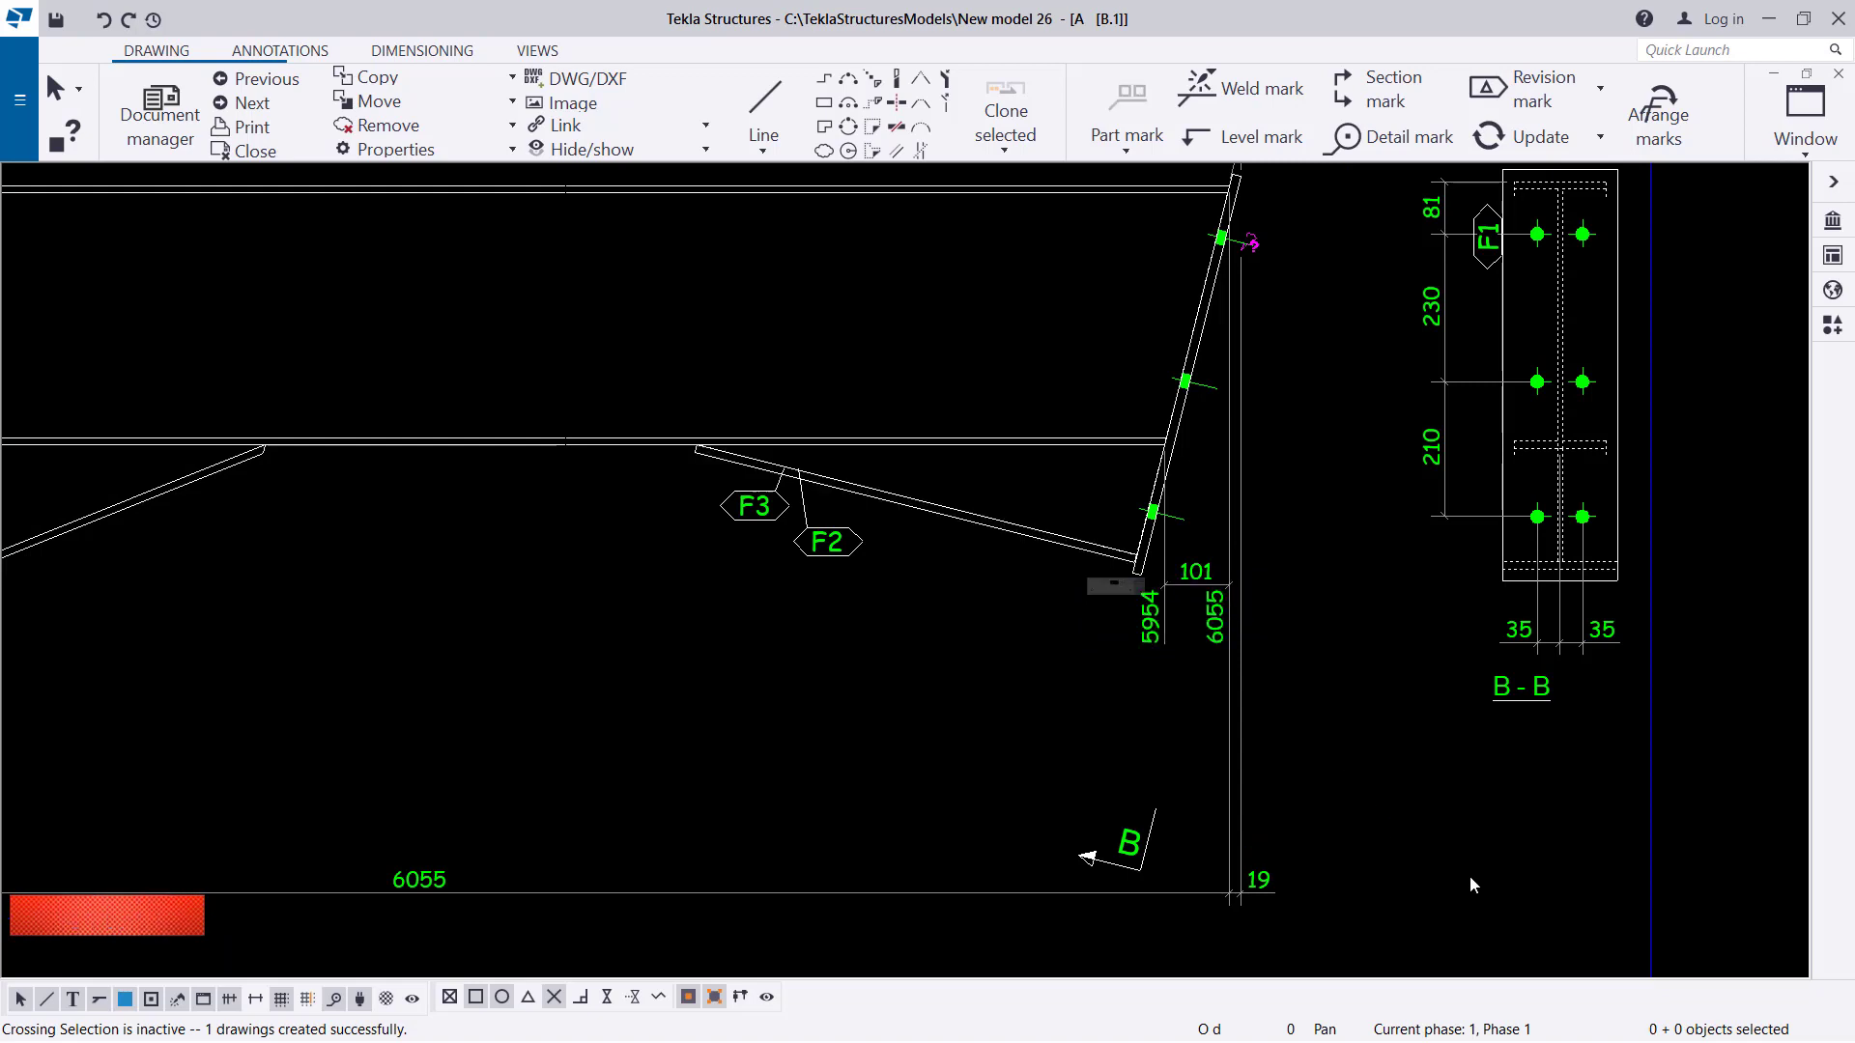
pyautogui.click(1179, 430)
pyautogui.scroll(-2, 1191, 429)
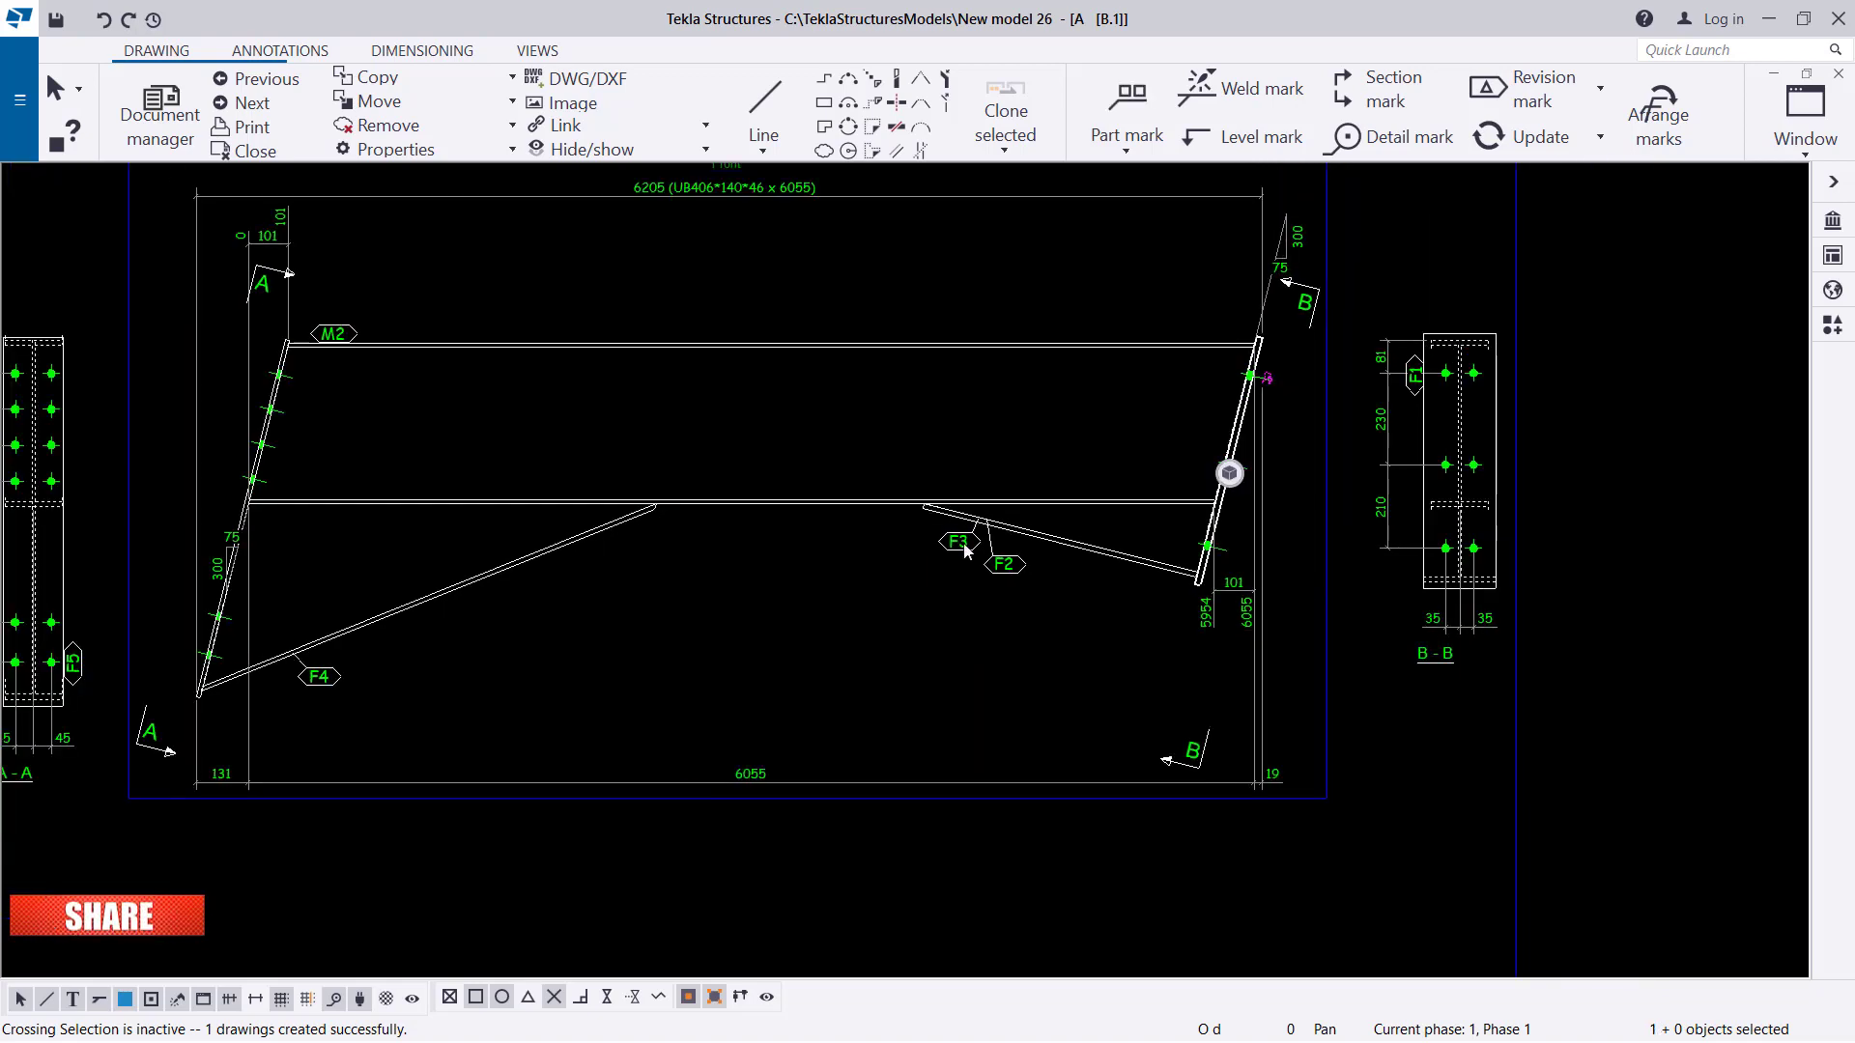
pyautogui.scroll(3, 241, 567)
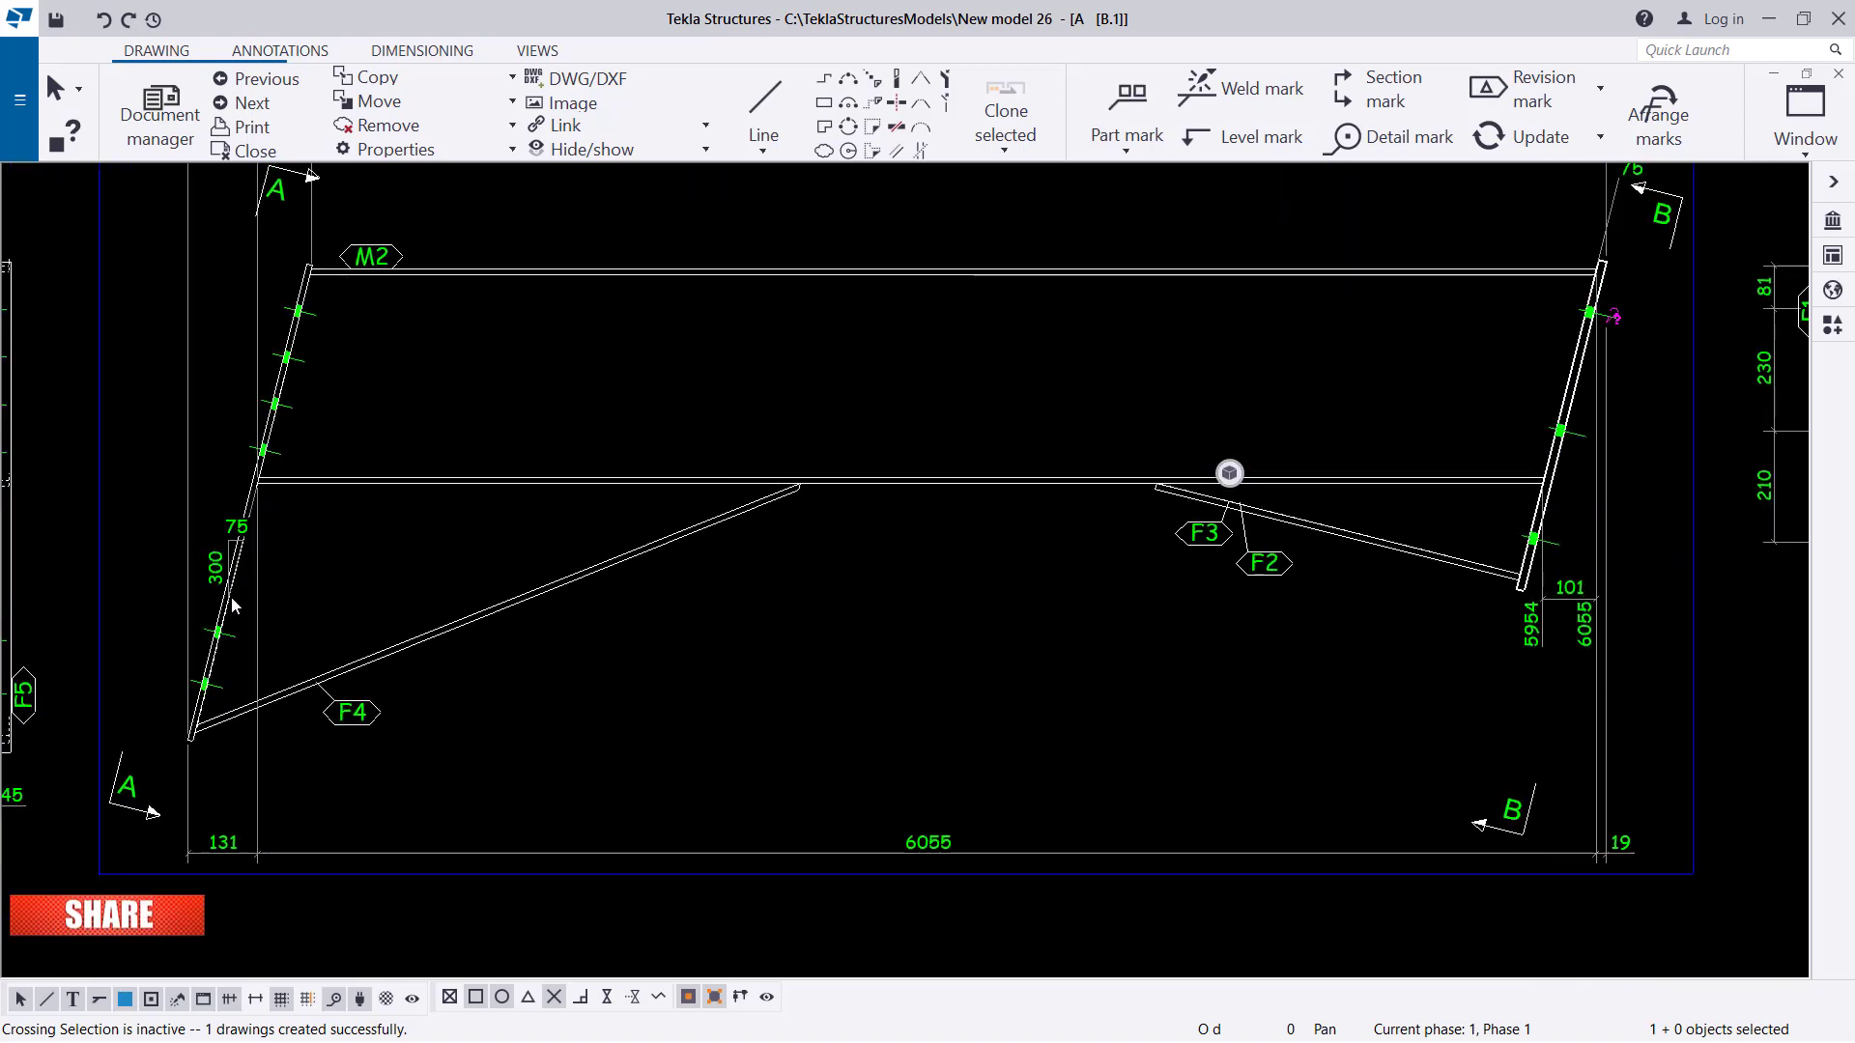
pyautogui.click(256, 473)
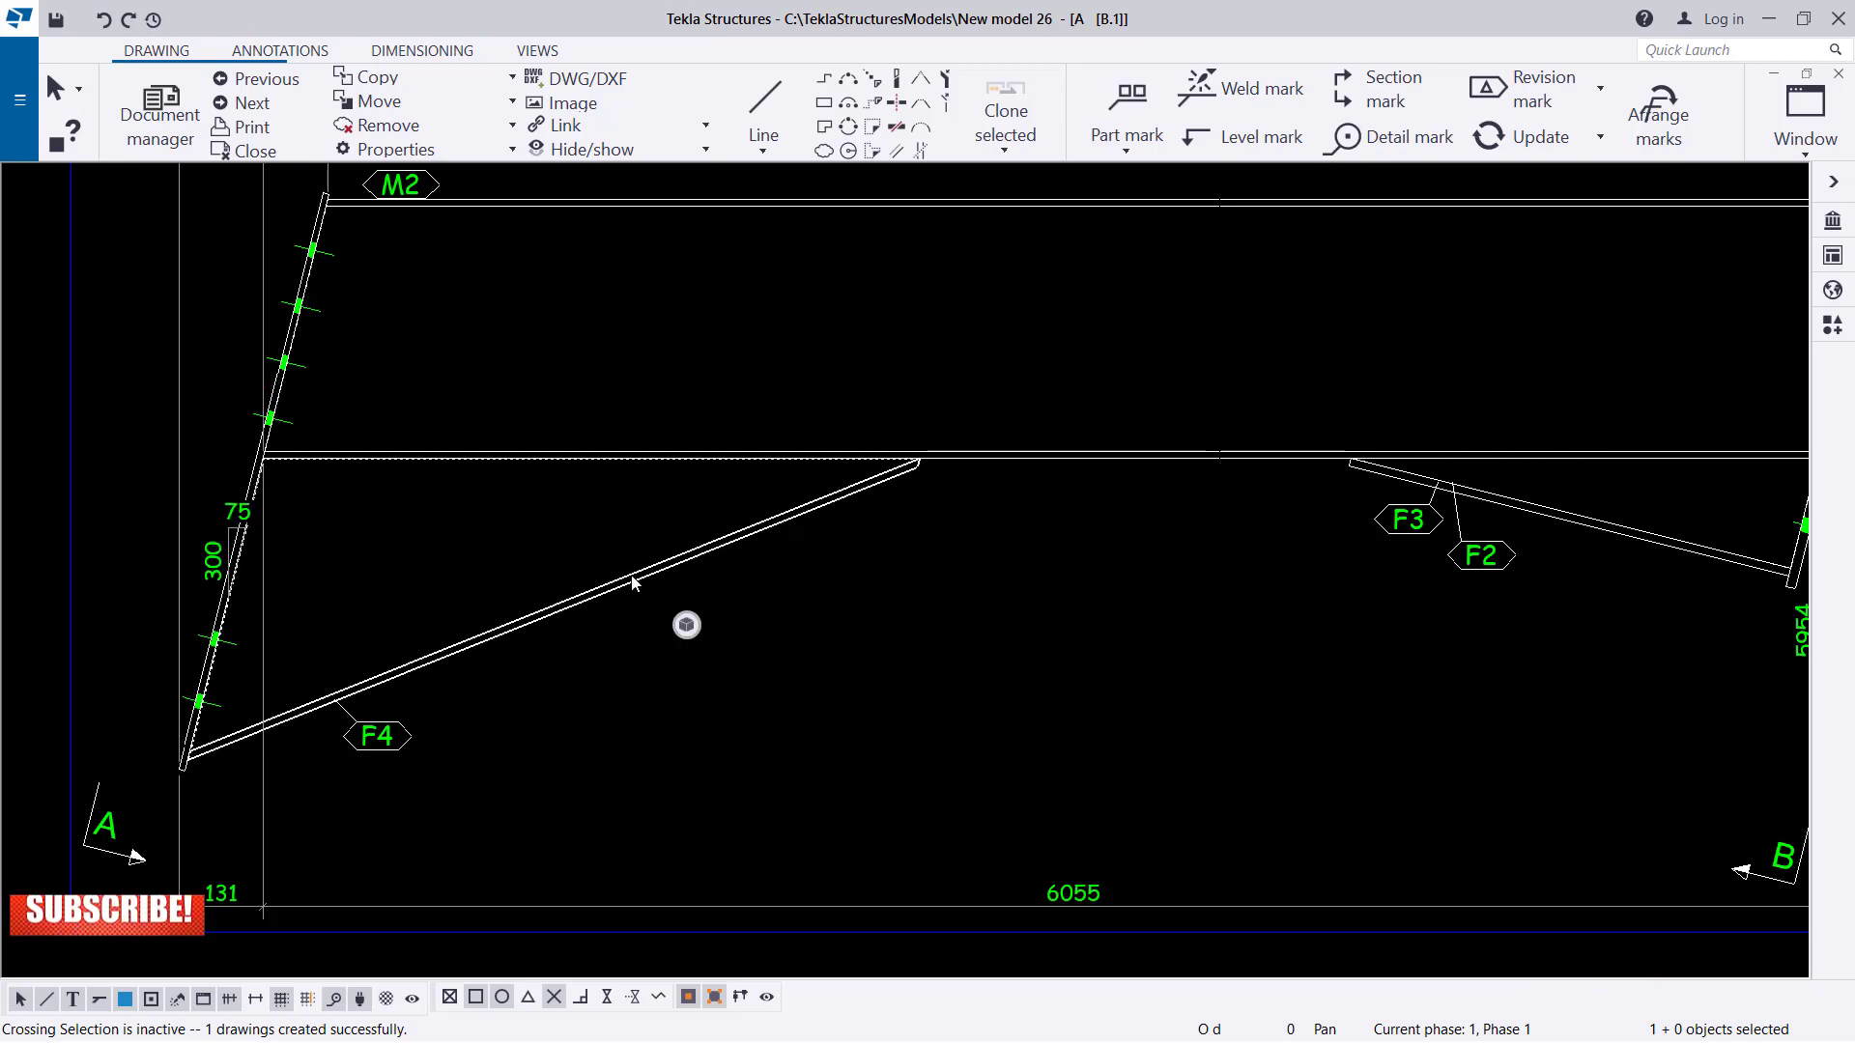
pyautogui.scroll(-4, 448, 406)
pyautogui.scroll(-1, 877, 663)
pyautogui.scroll(1, 848, 356)
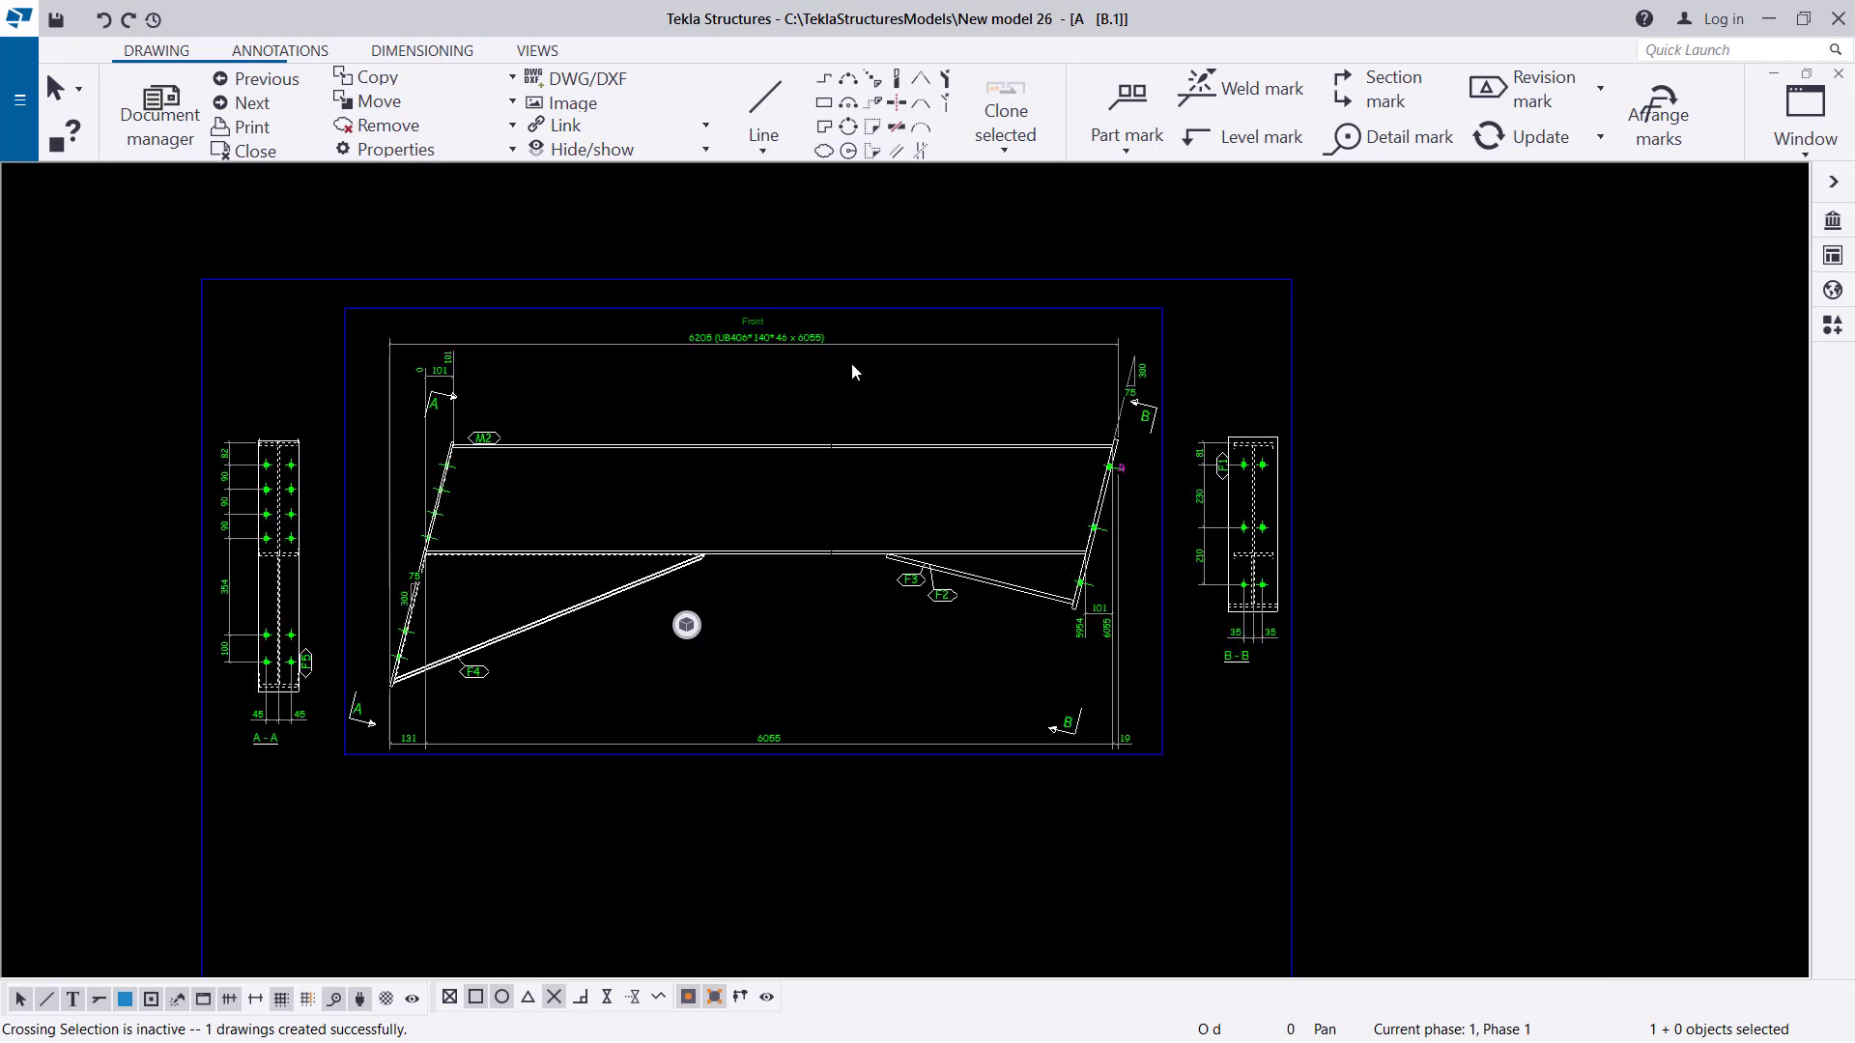
pyautogui.scroll(2, 467, 769)
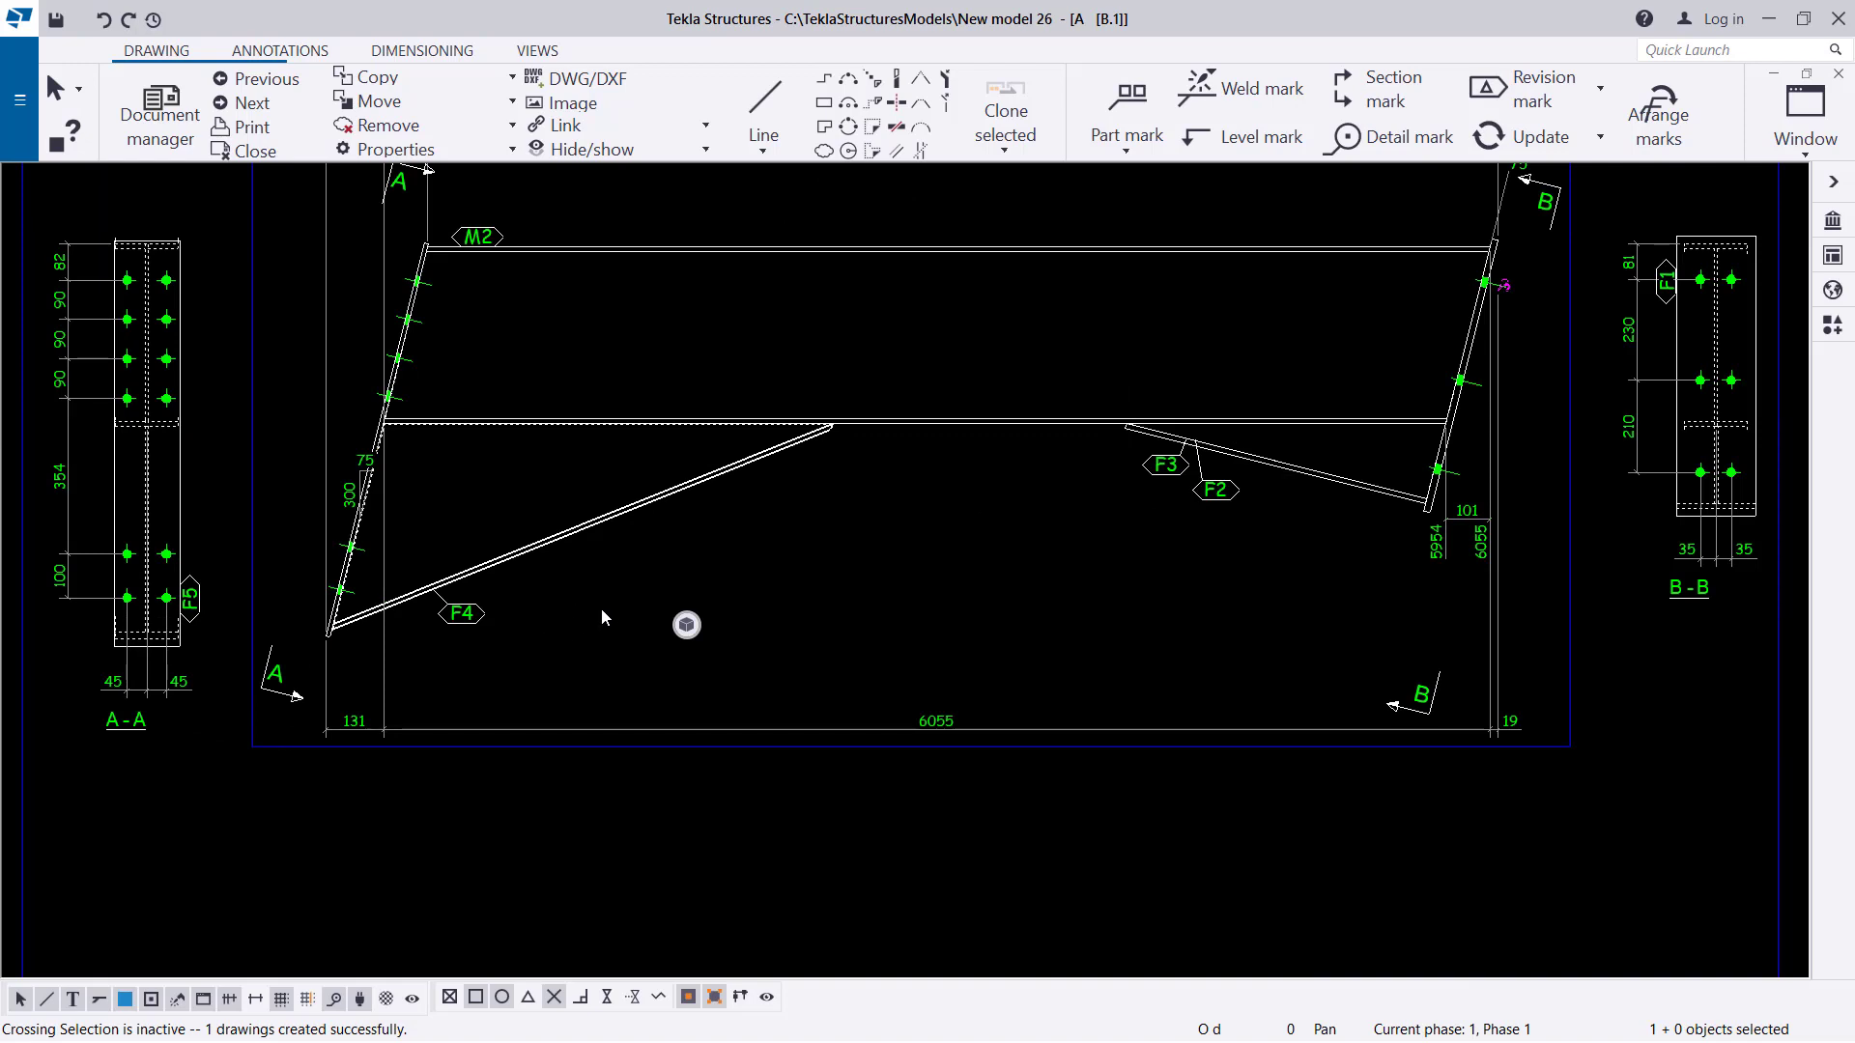
pyautogui.scroll(-2, 640, 550)
pyautogui.scroll(2, 515, 590)
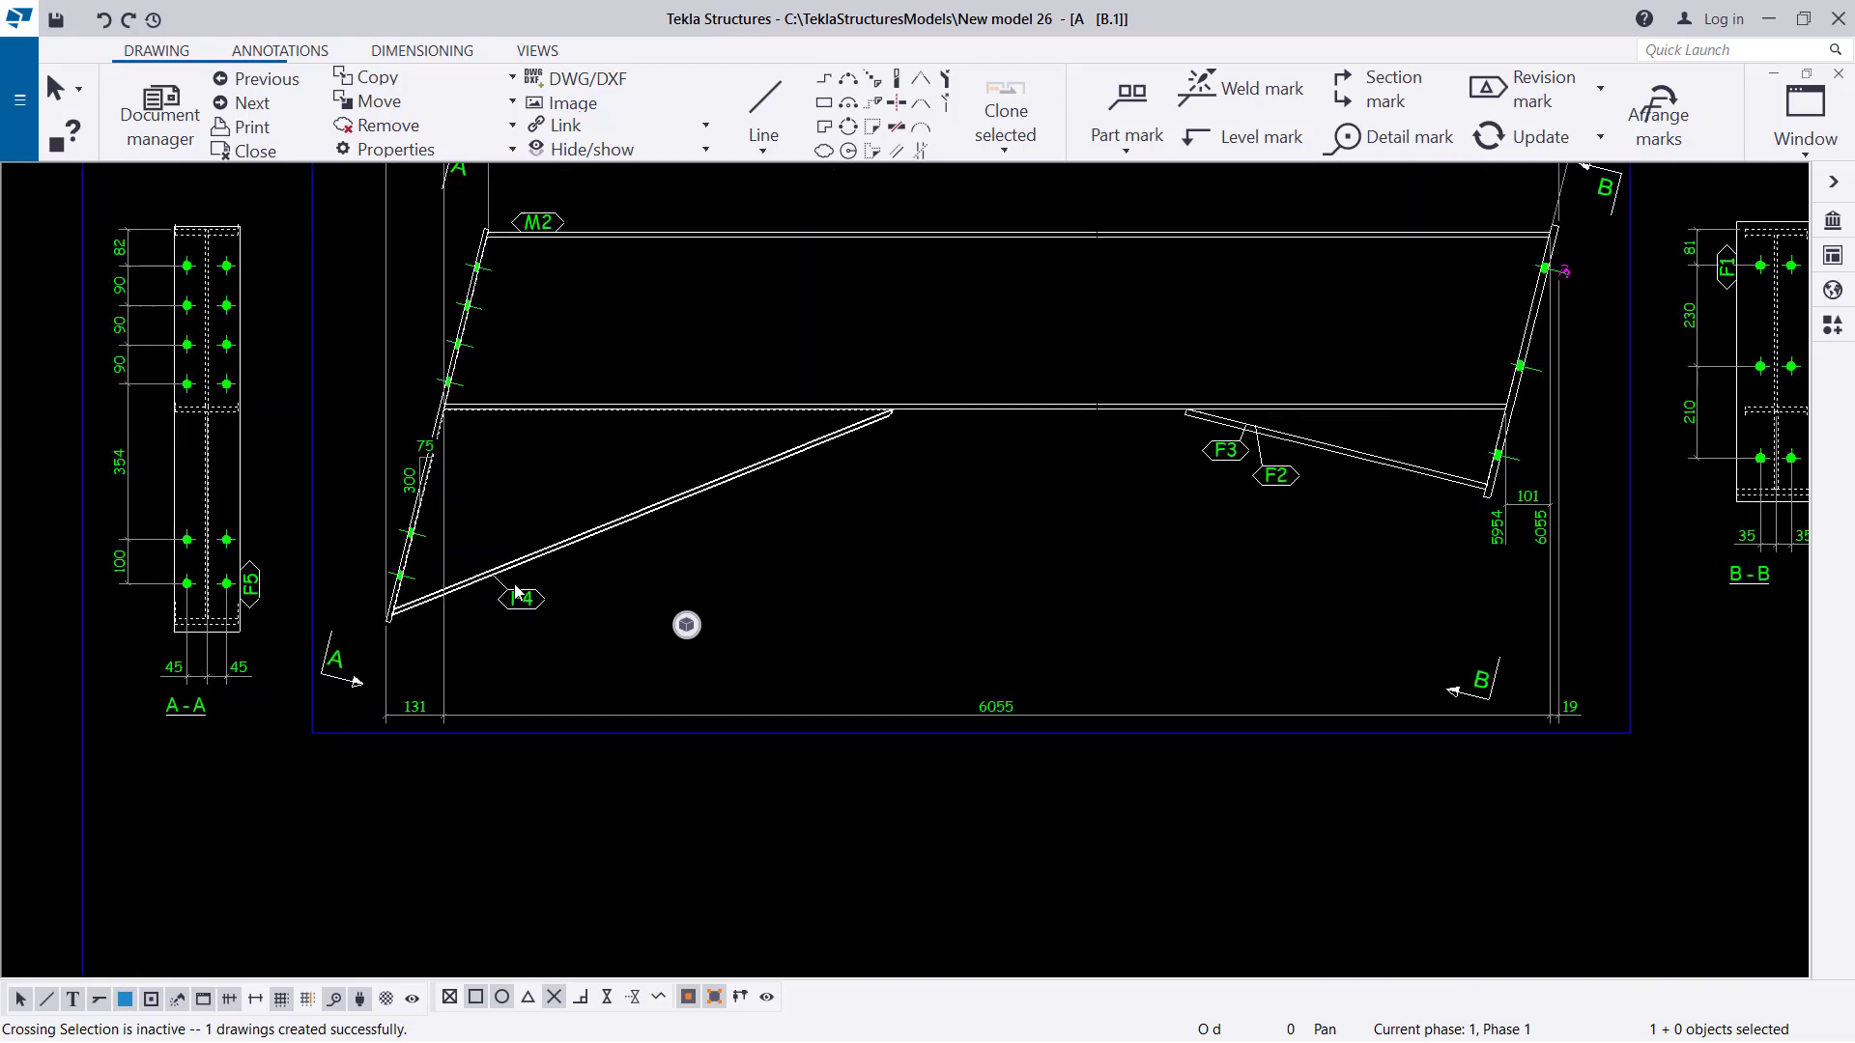
# Create single-part views of brace F4 and place its Front view below the assembly view.
pyautogui.rightClick(666, 511)
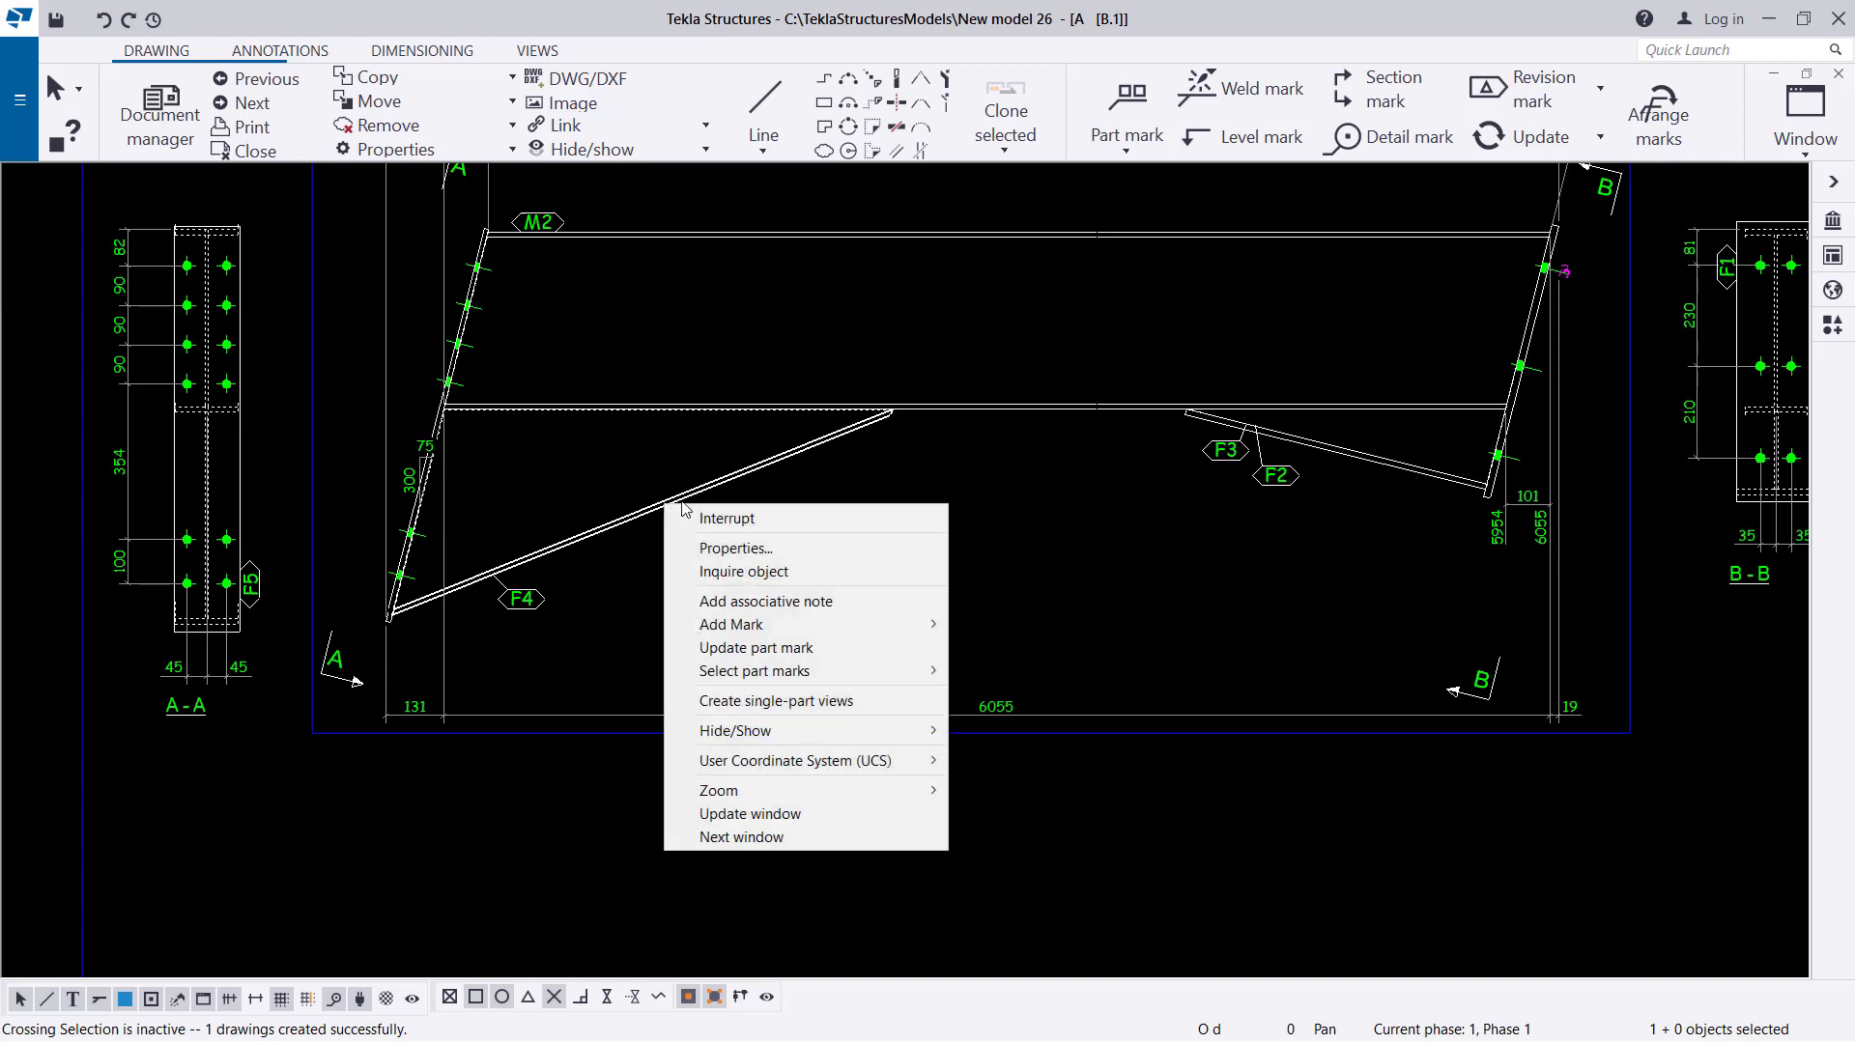
pyautogui.click(821, 703)
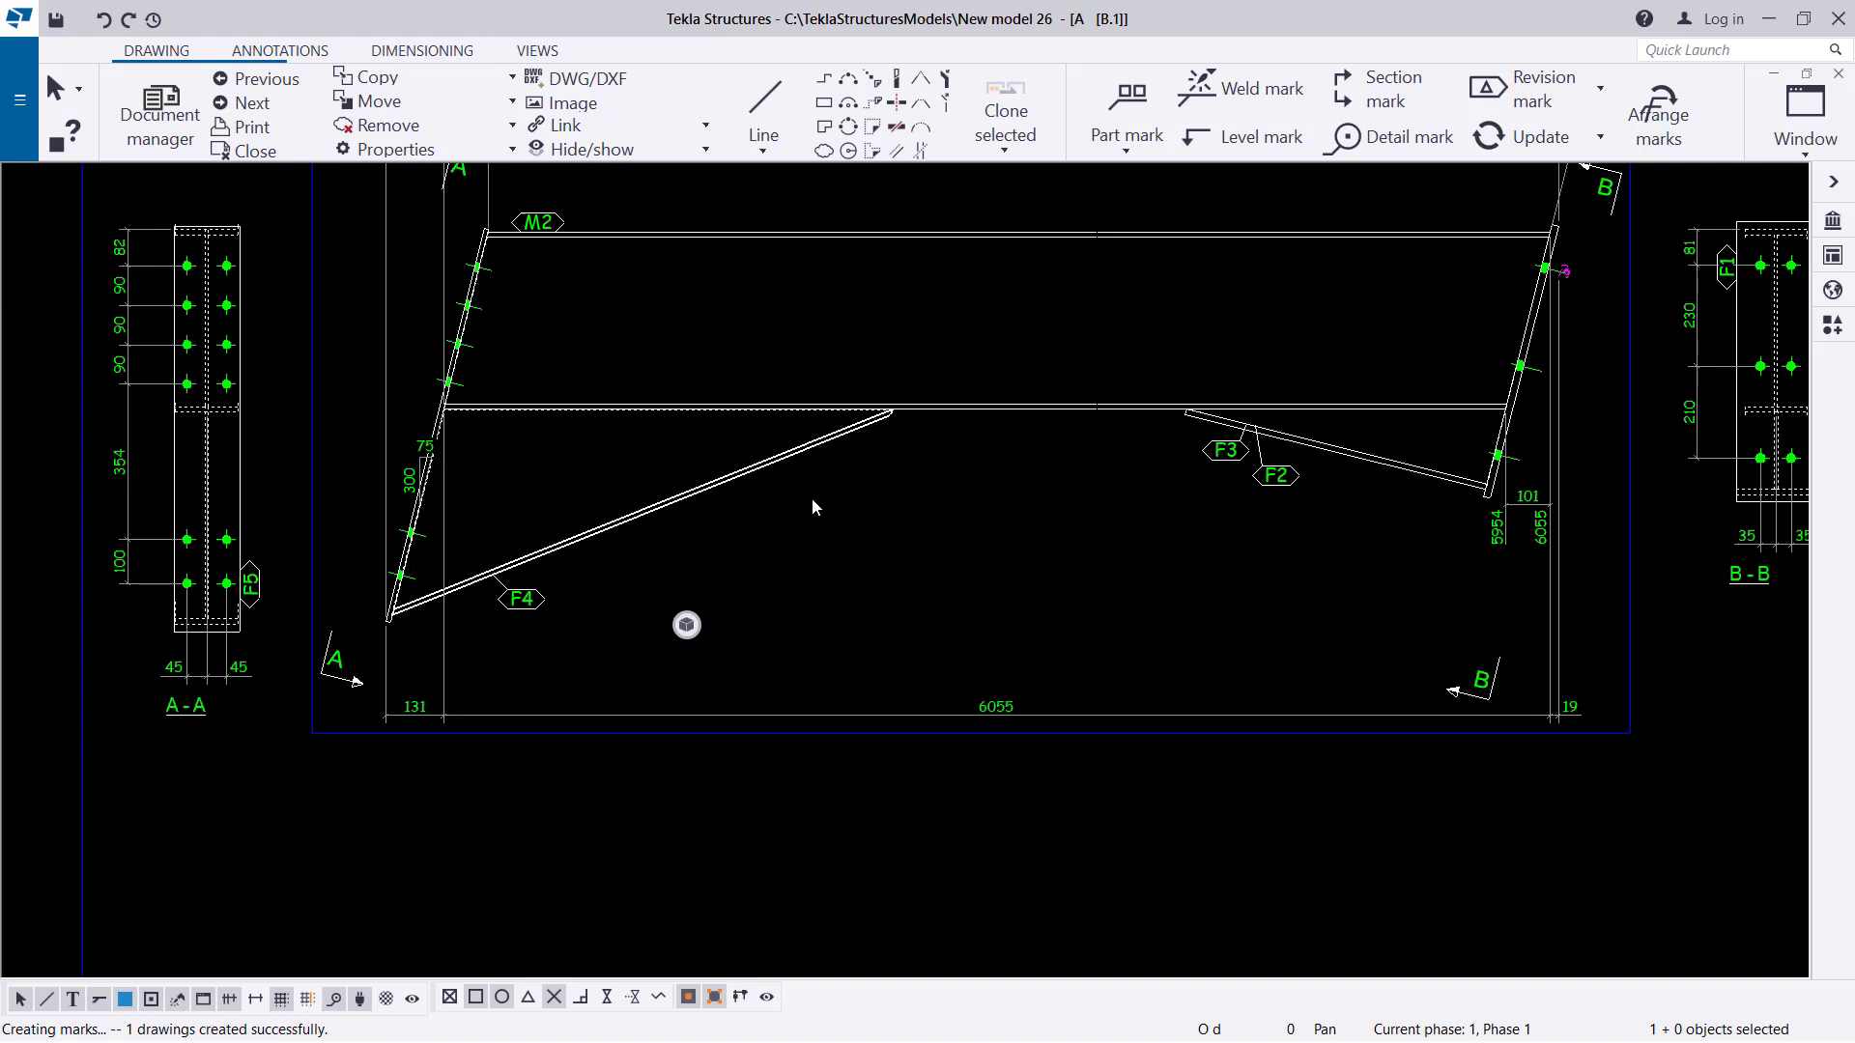
pyautogui.scroll(-5, 749, 397)
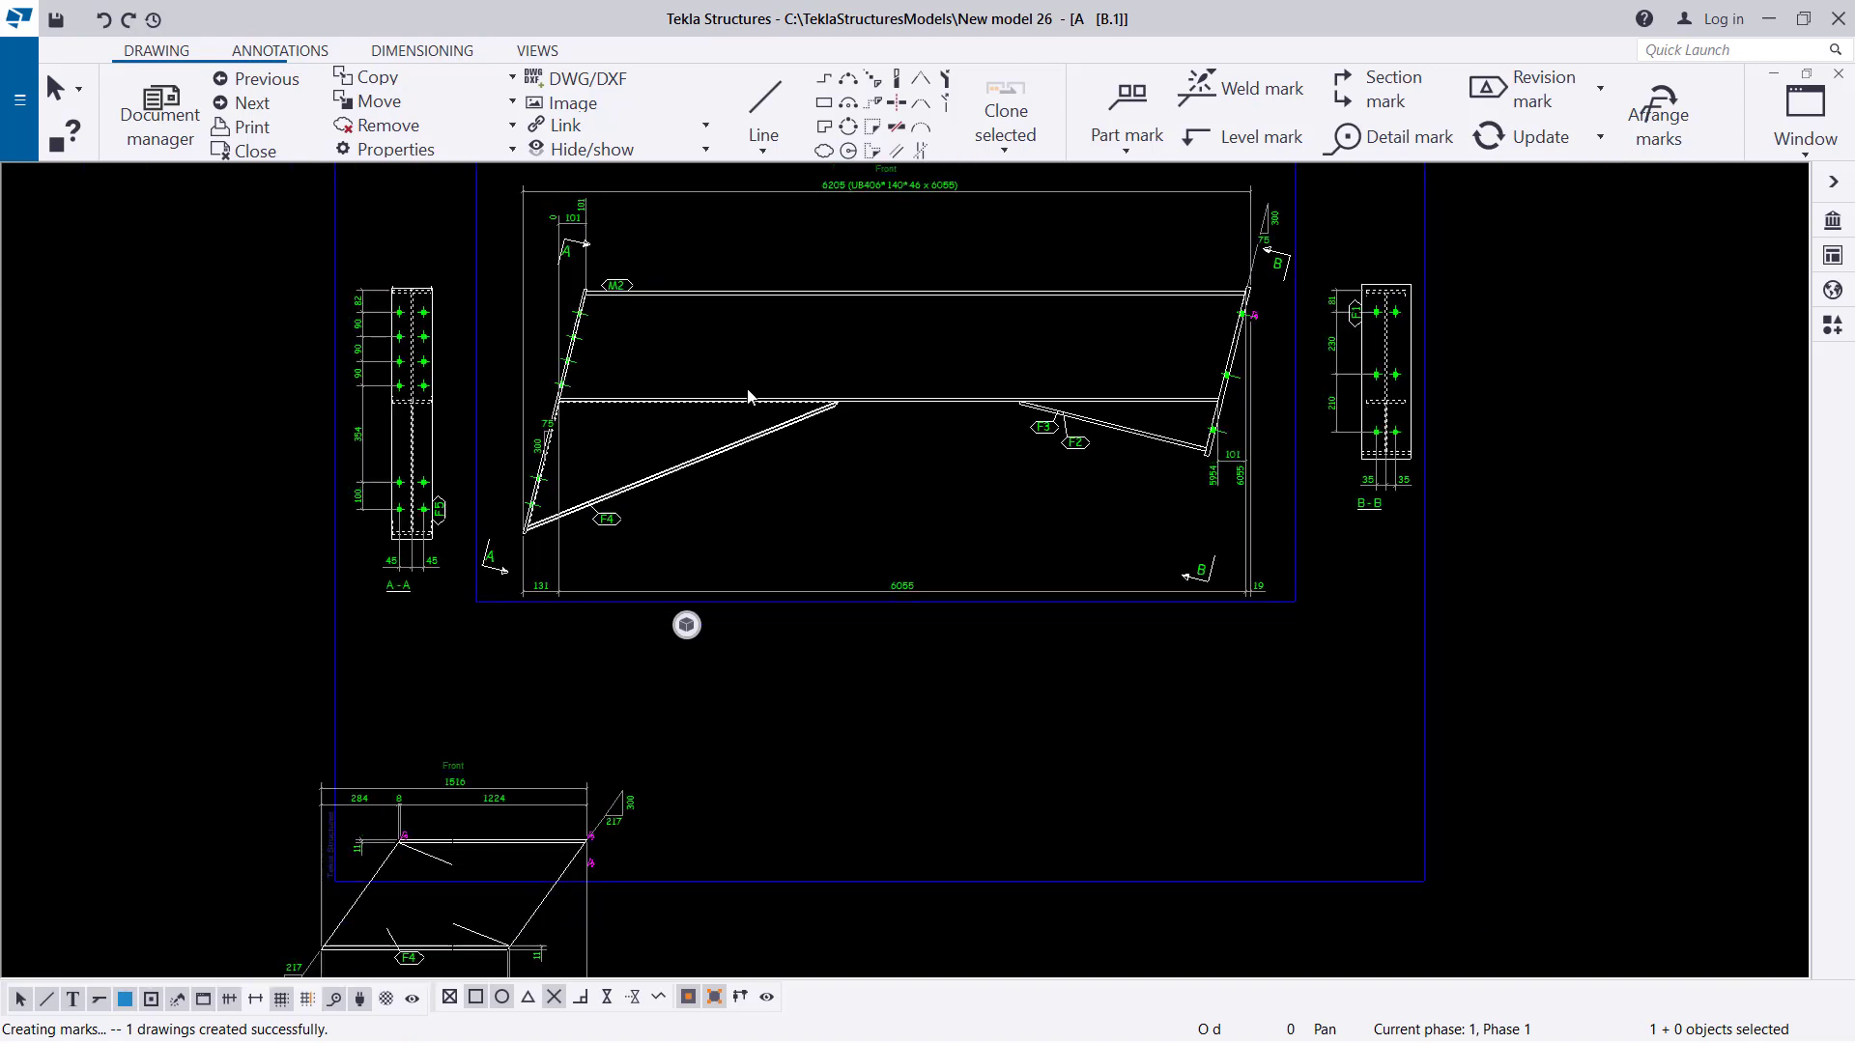
pyautogui.scroll(4, 599, 821)
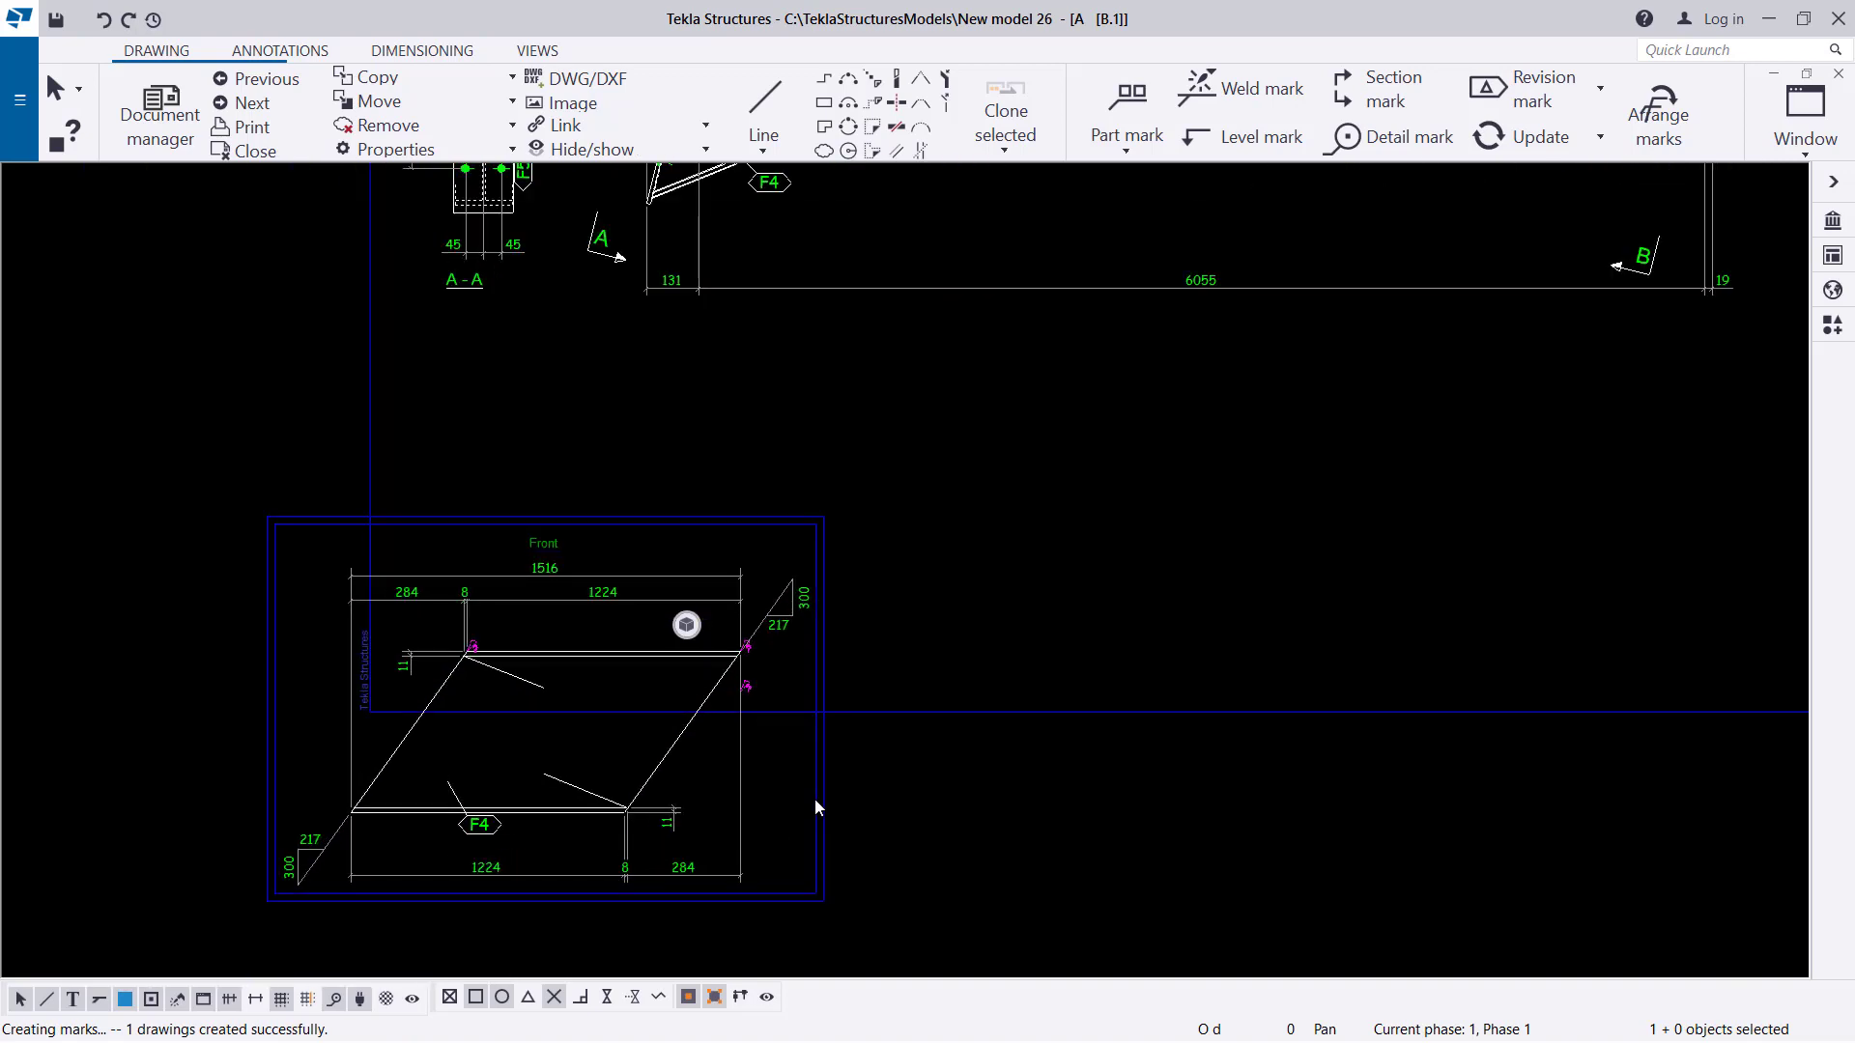
pyautogui.moveTo(824, 790); pyautogui.dragTo(976, 551)
pyautogui.click(1094, 496)
pyautogui.scroll(3, 692, 472)
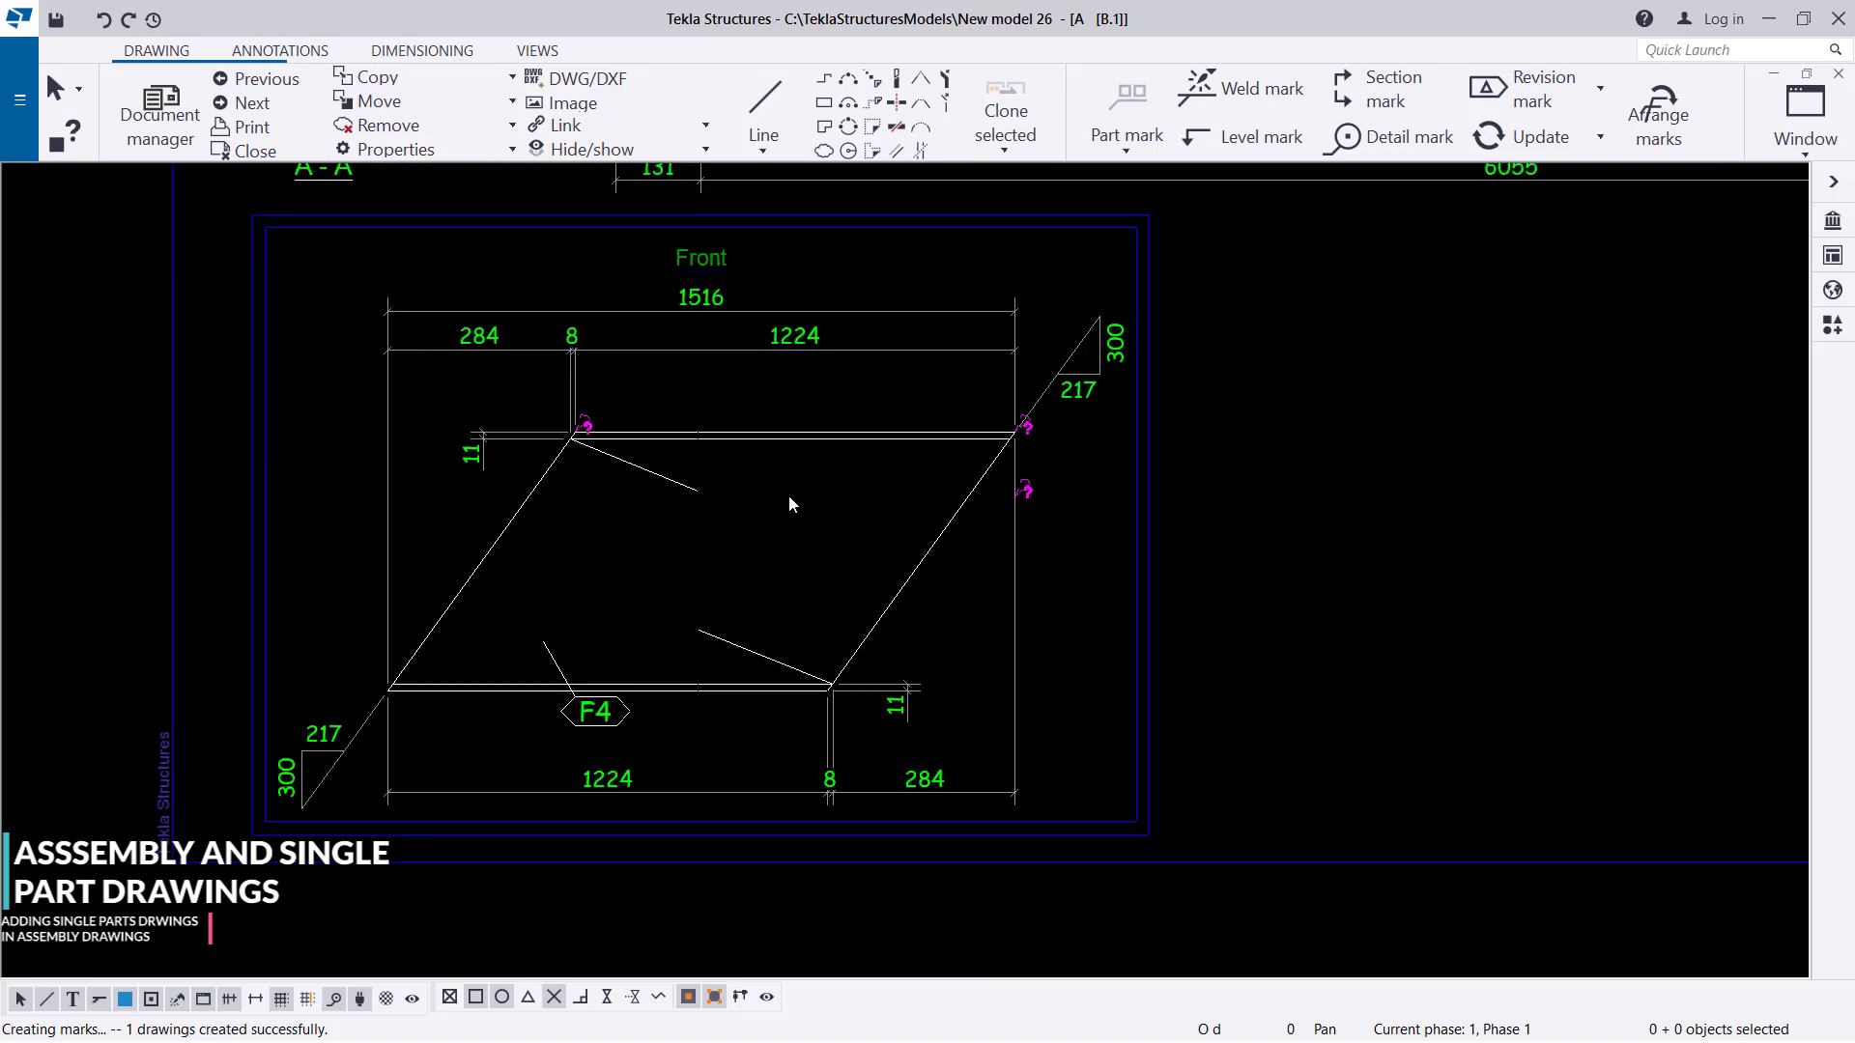
# Review the F4 Front view's properties without changes, then open the assembly drawing properties.
pyautogui.click(1137, 517)
pyautogui.doubleClick(1136, 514)
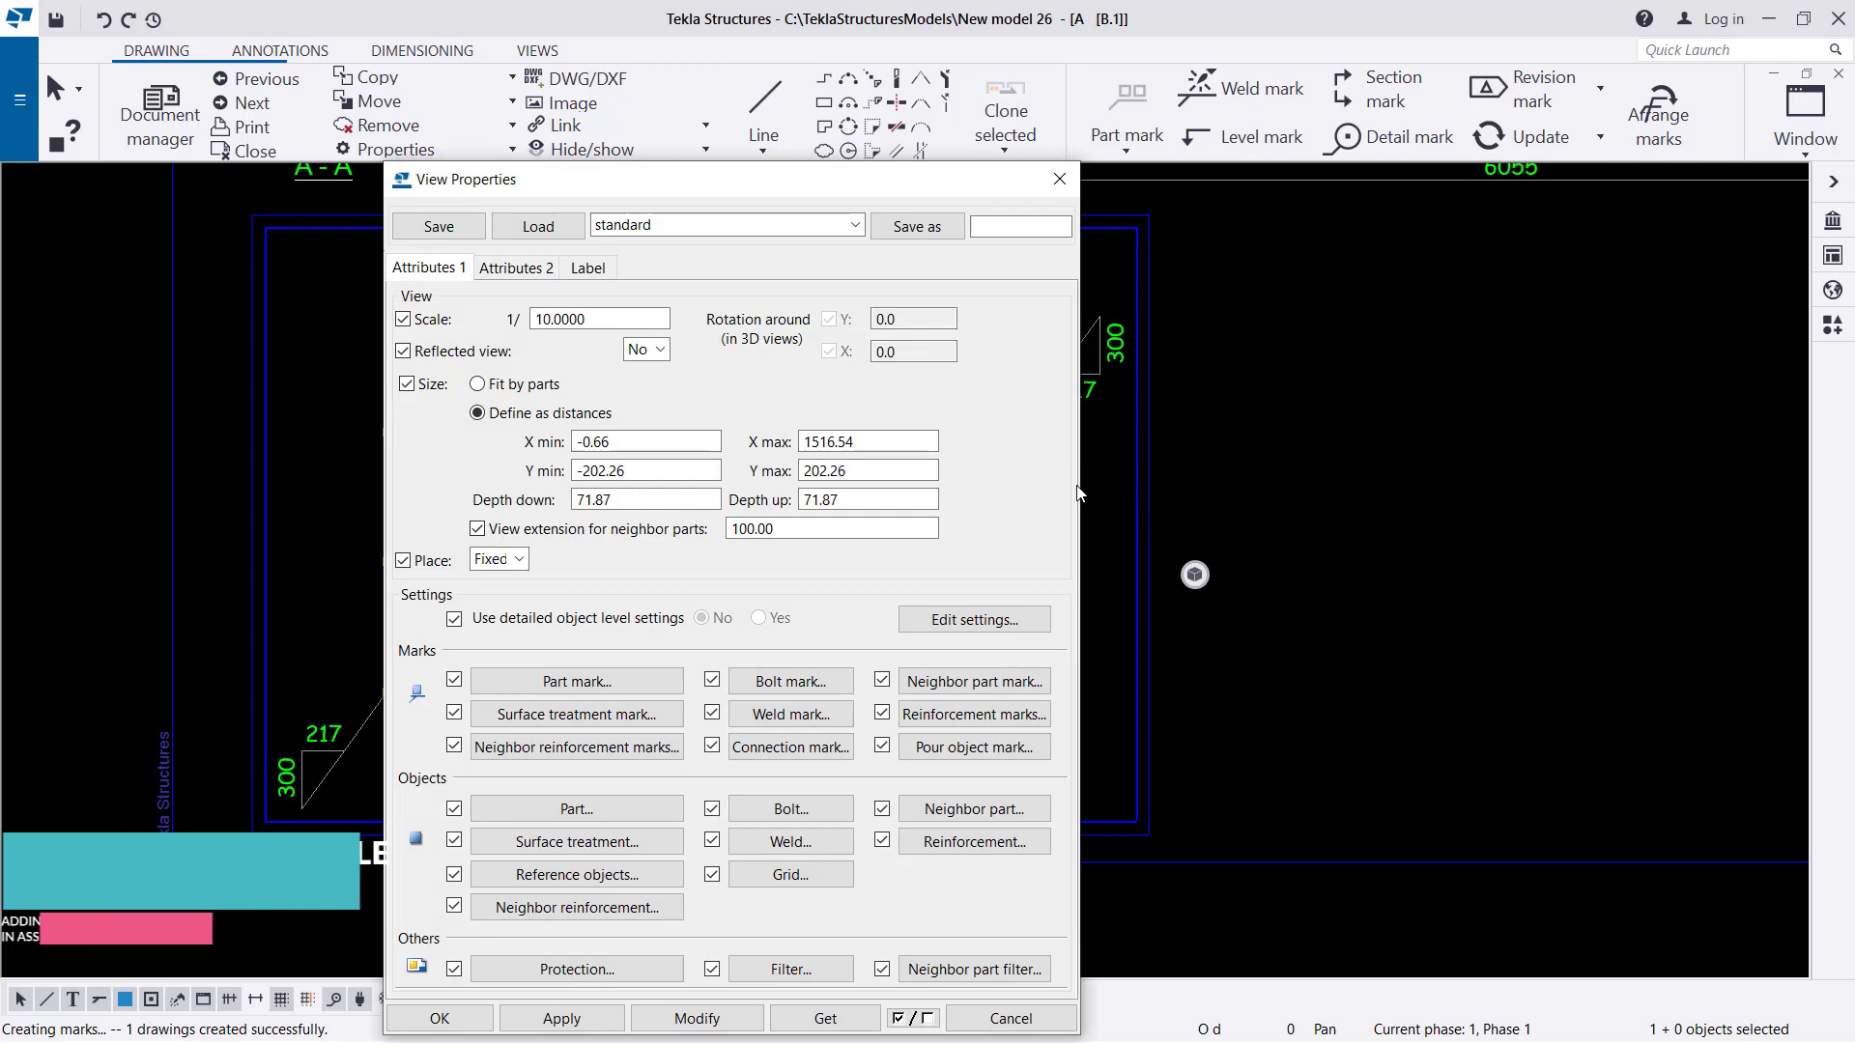
pyautogui.click(1058, 180)
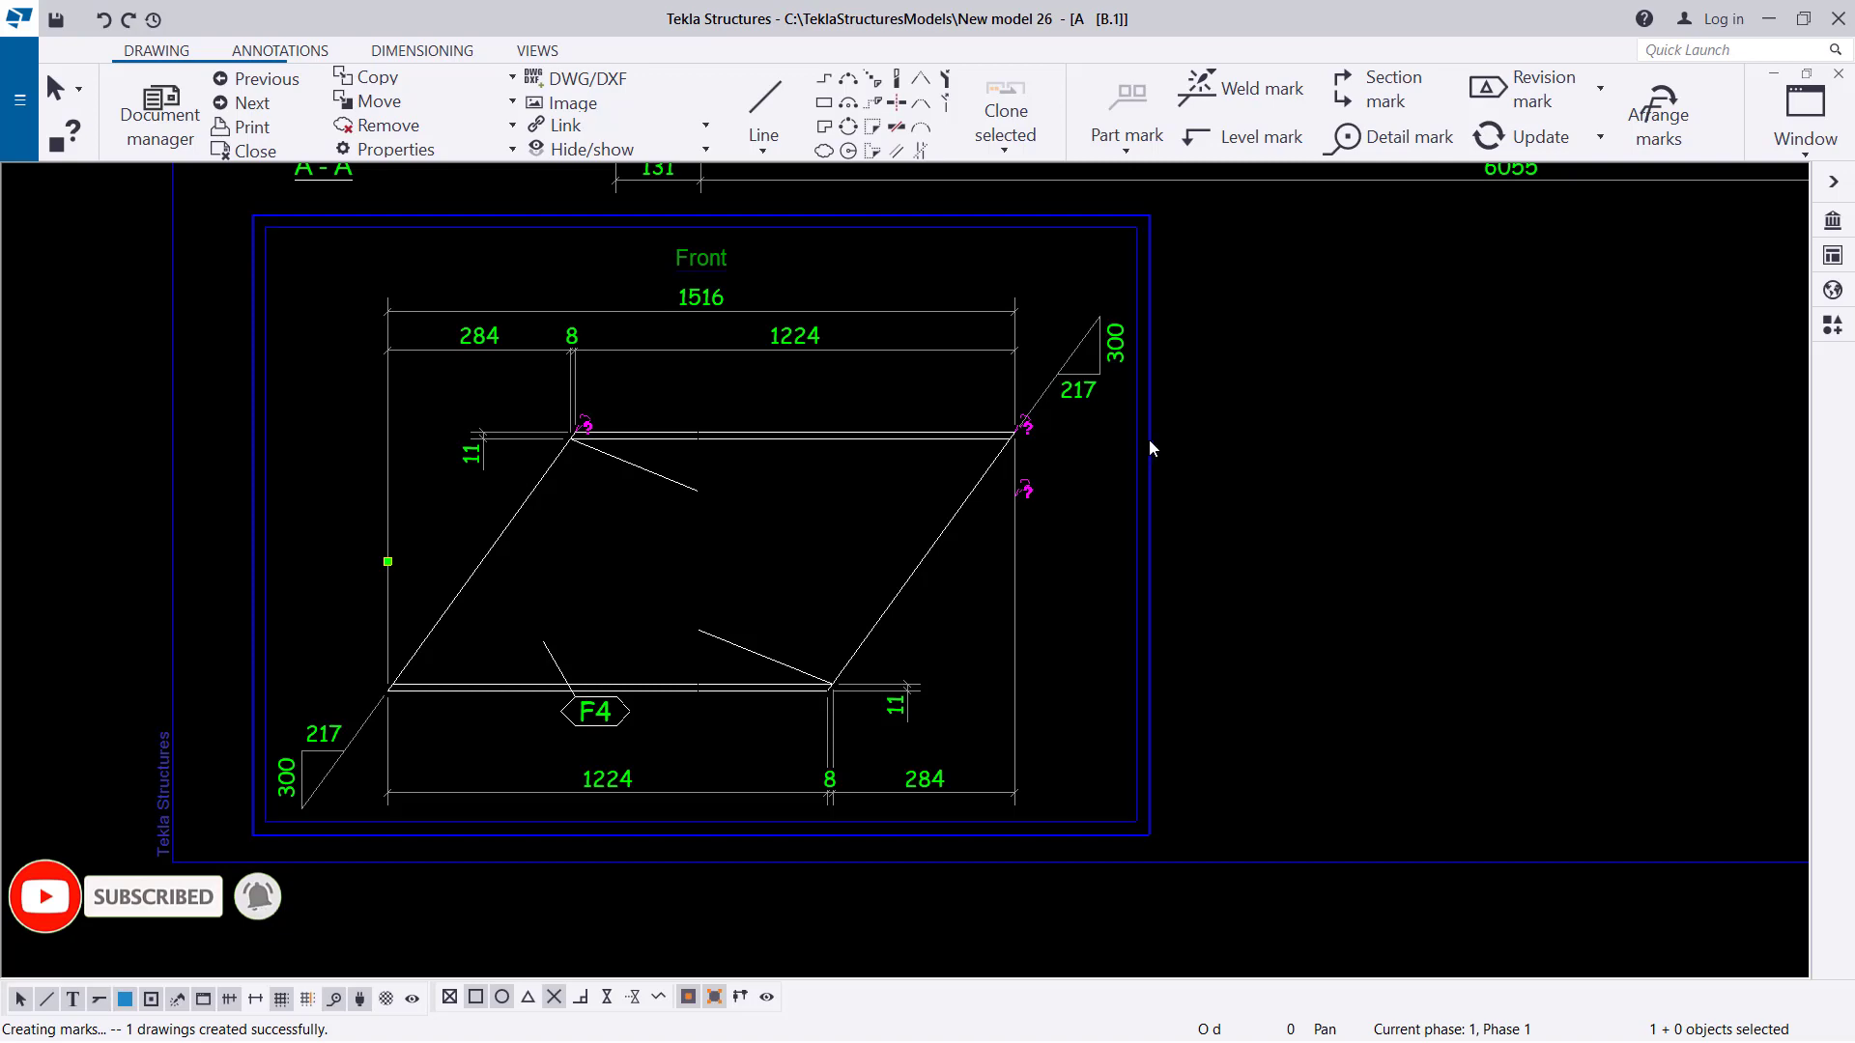
pyautogui.doubleClick(1136, 477)
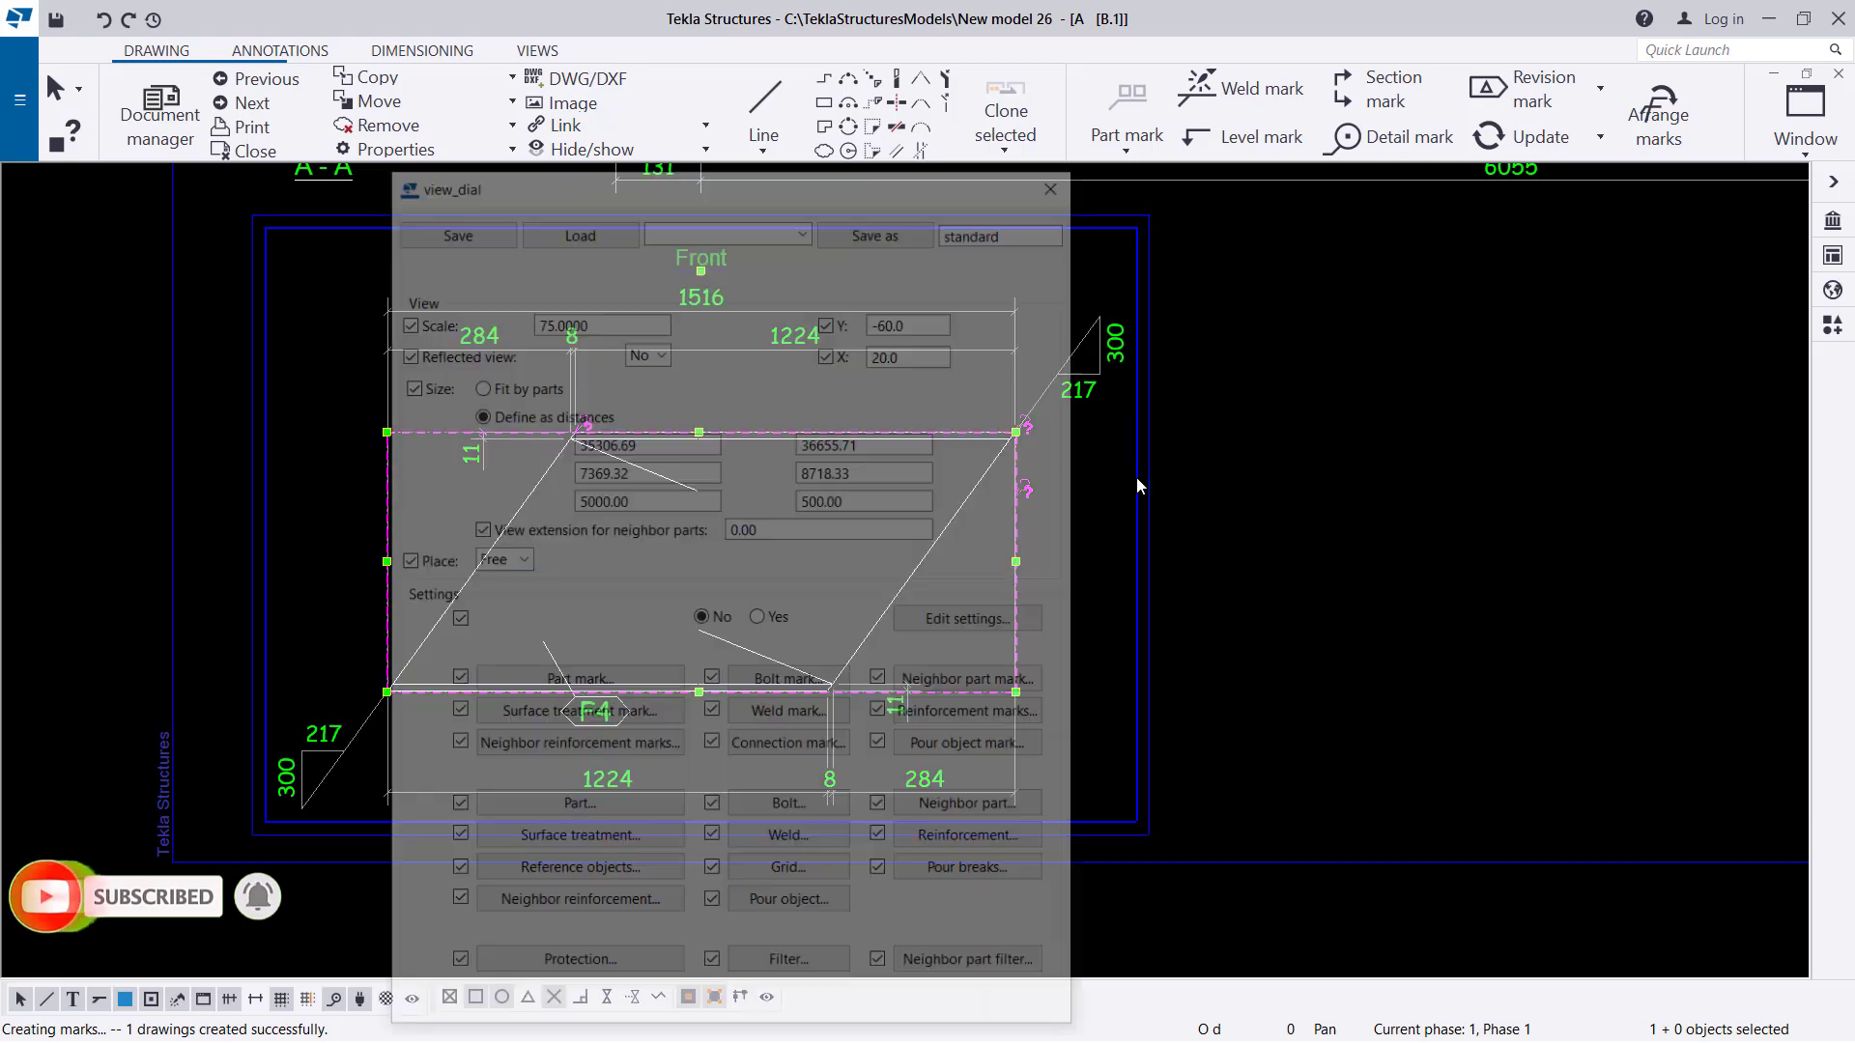
pyautogui.moveTo(718, 188); pyautogui.dragTo(1285, 199)
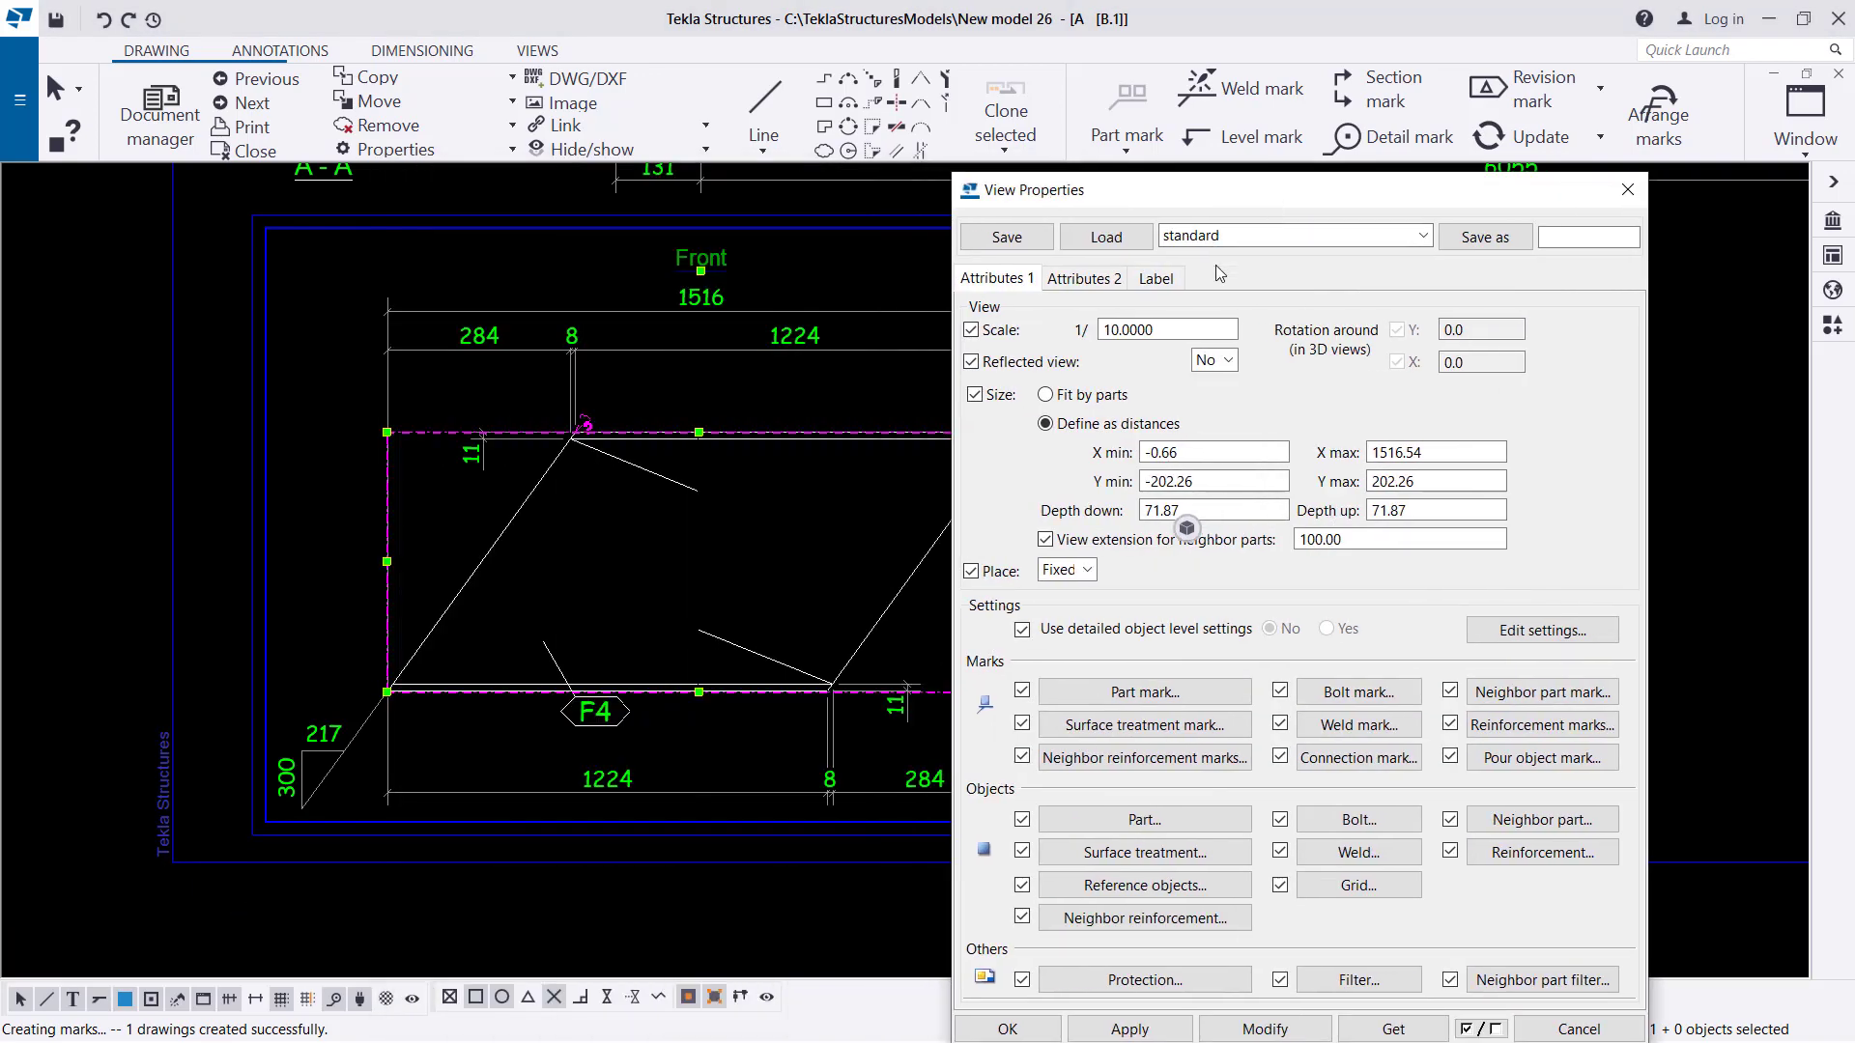
pyautogui.click(1084, 278)
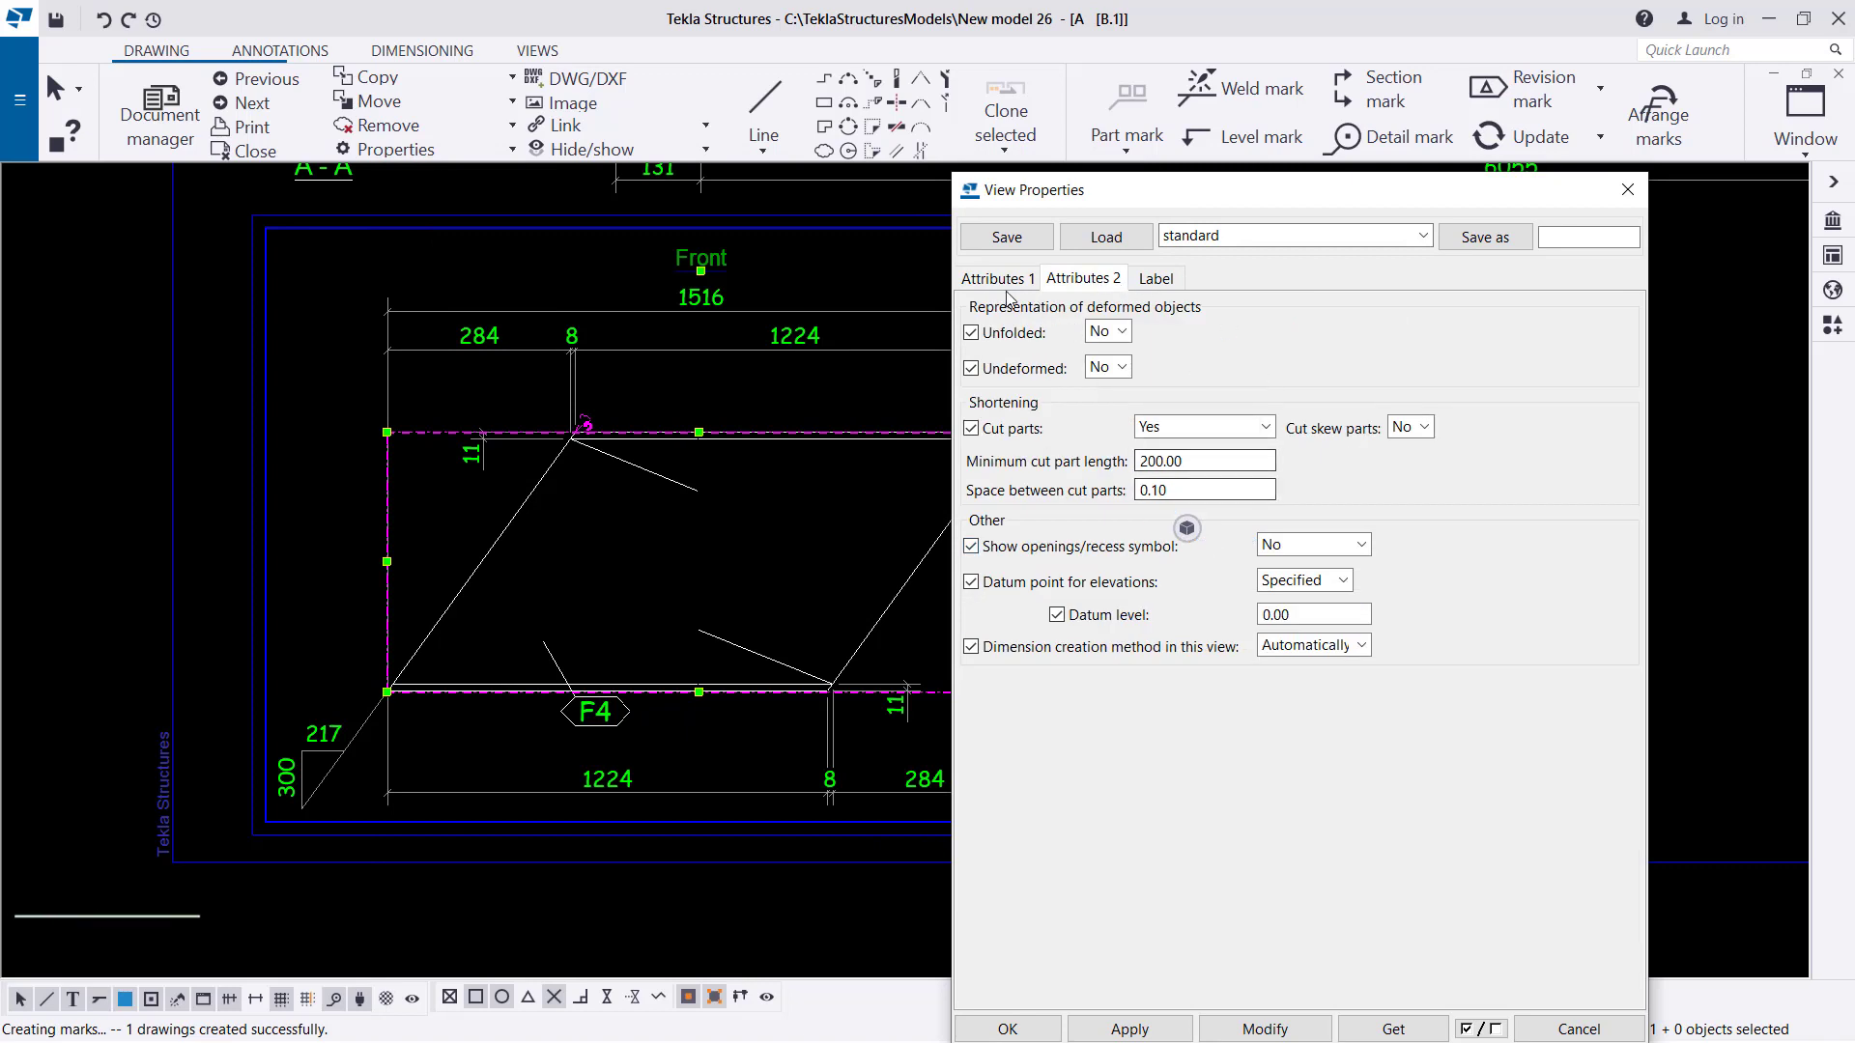
pyautogui.click(999, 280)
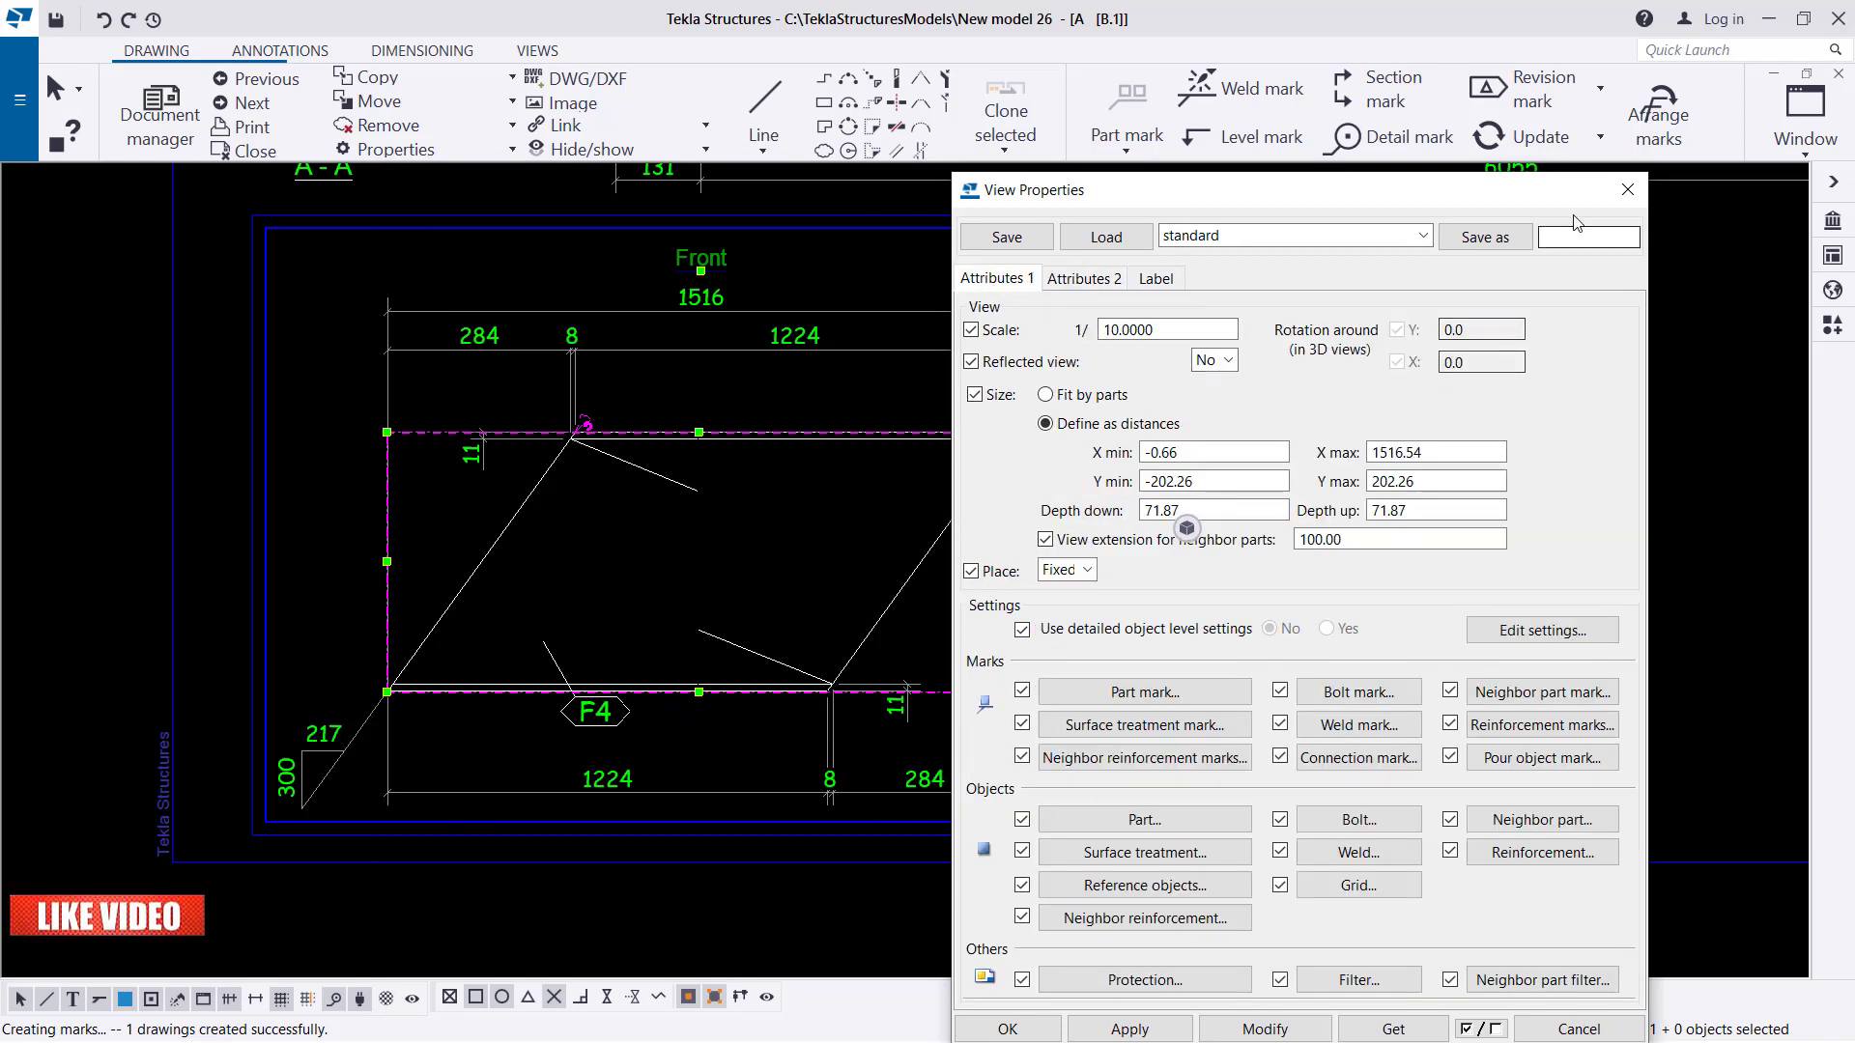
pyautogui.click(1628, 190)
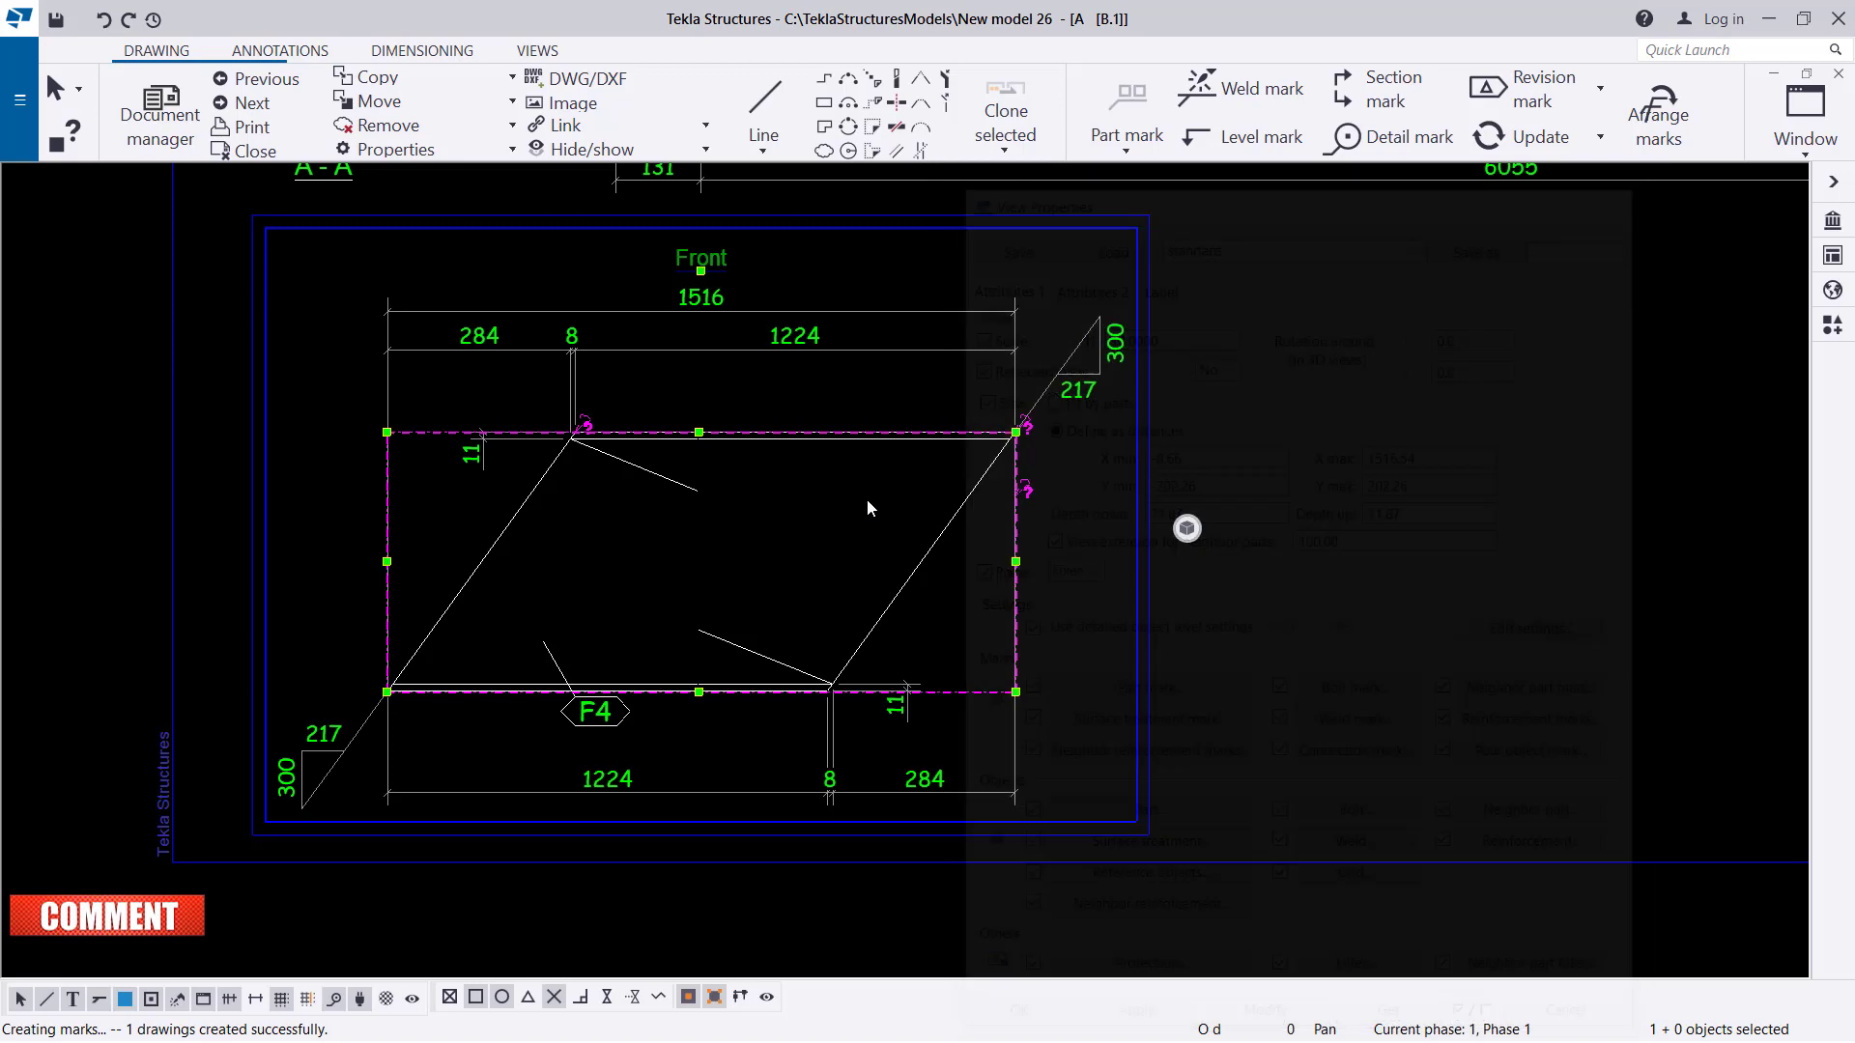
pyautogui.doubleClick(750, 541)
# Inspect the assembly View and Detail view settings, closing everything without changes.
pyautogui.moveTo(459, 275)
pyautogui.mouseDown()
pyautogui.moveTo(1224, 272)
pyautogui.moveTo(1334, 234)
pyautogui.mouseUp()
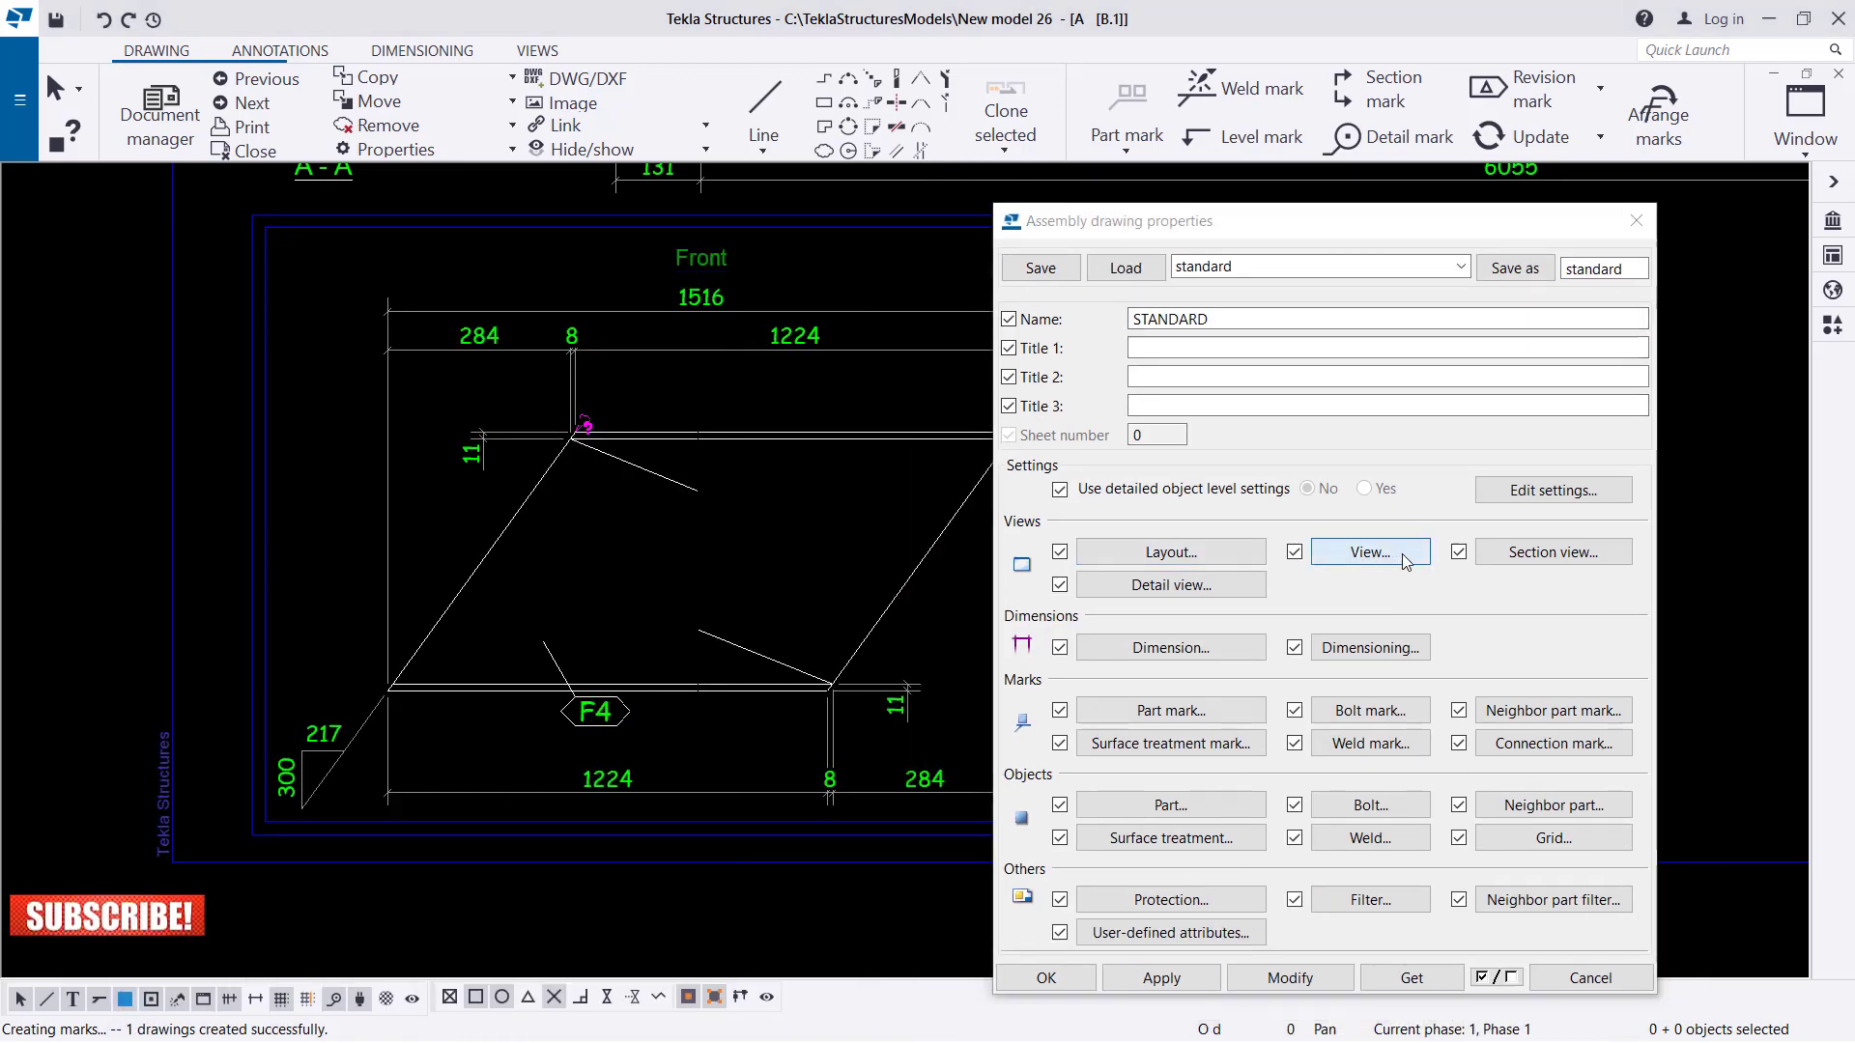
pyautogui.click(1369, 552)
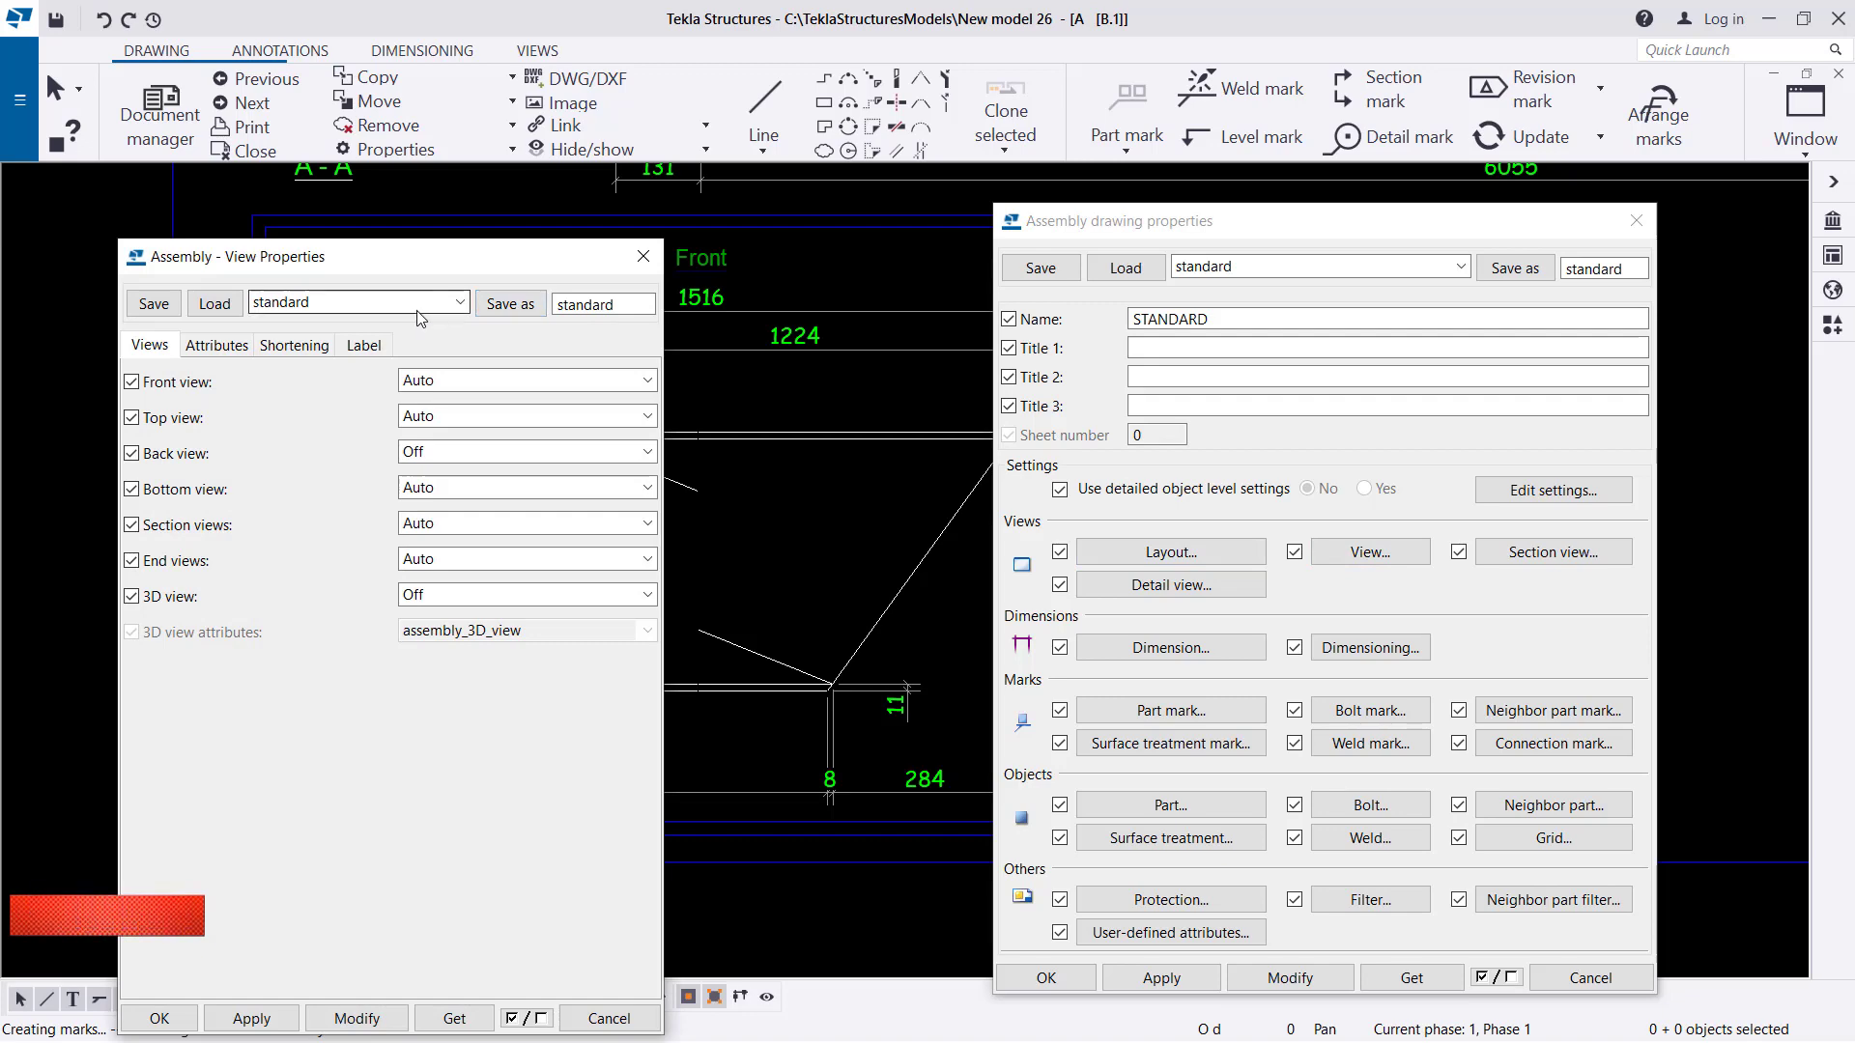
pyautogui.click(223, 348)
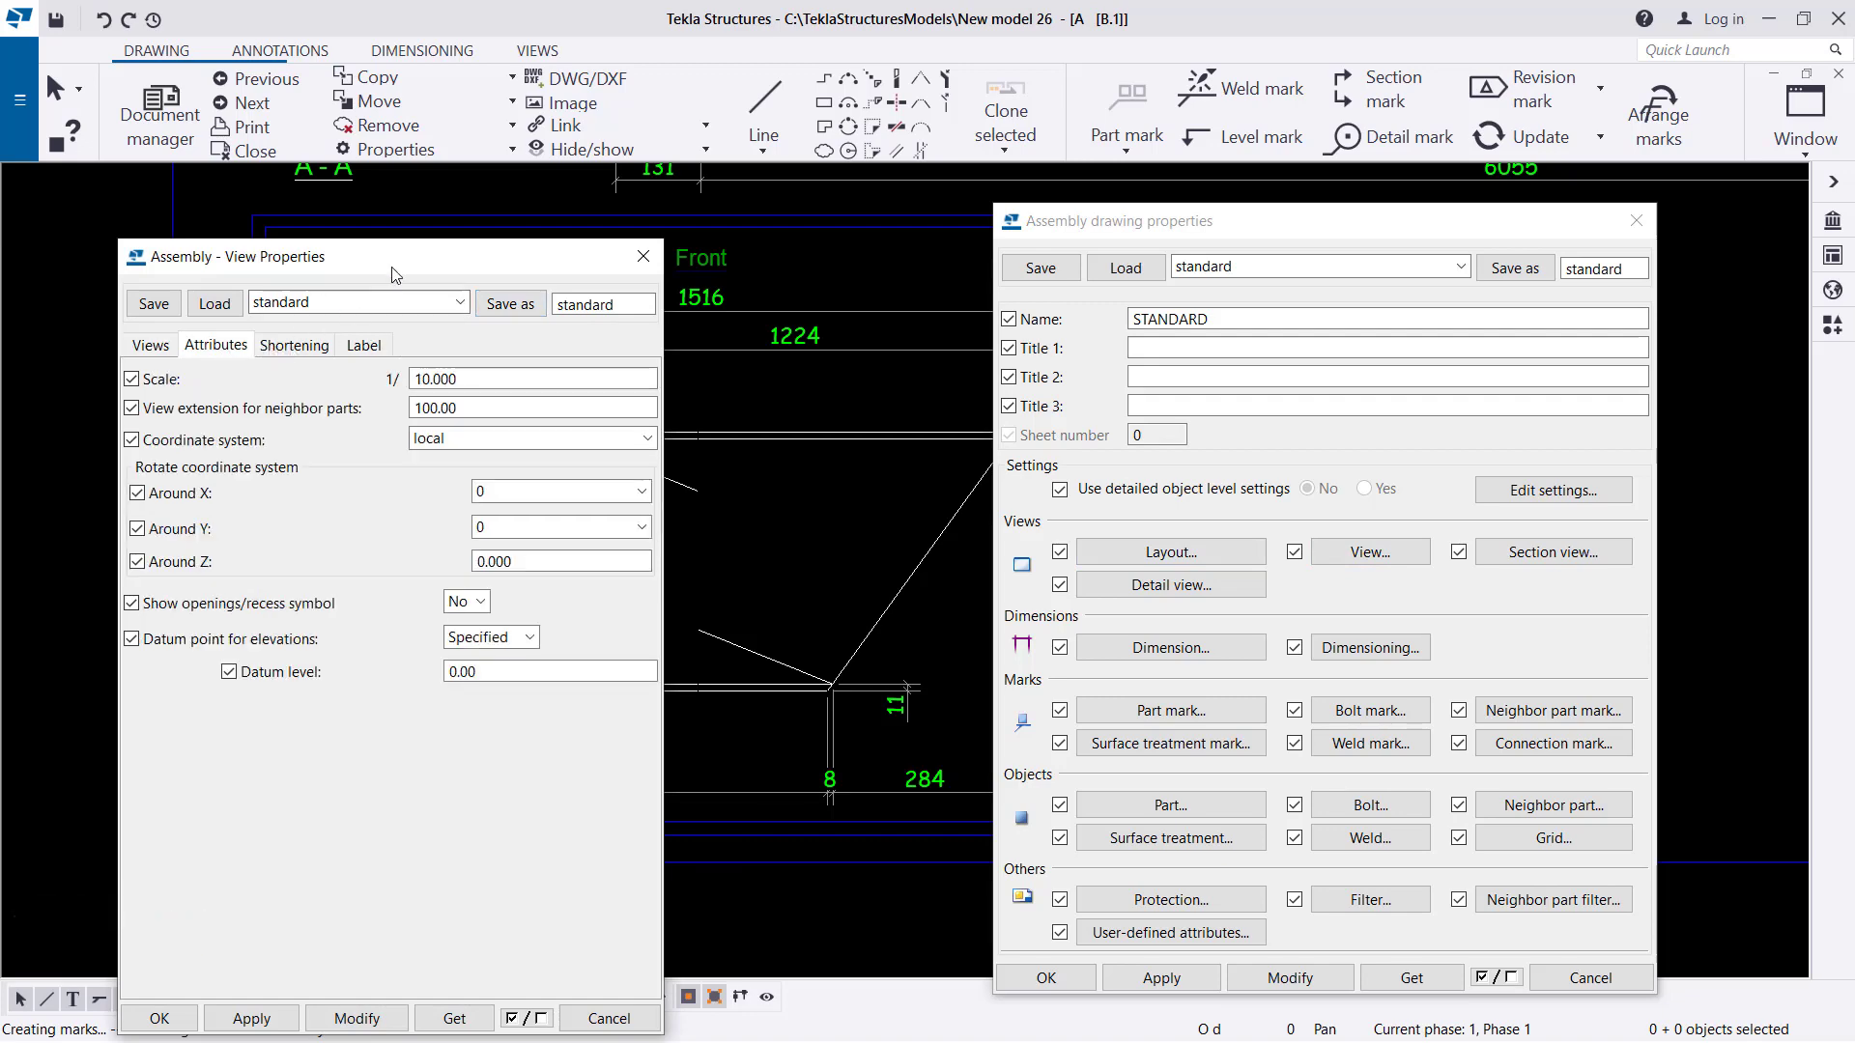
pyautogui.moveTo(396, 275); pyautogui.dragTo(404, 279)
pyautogui.click(651, 260)
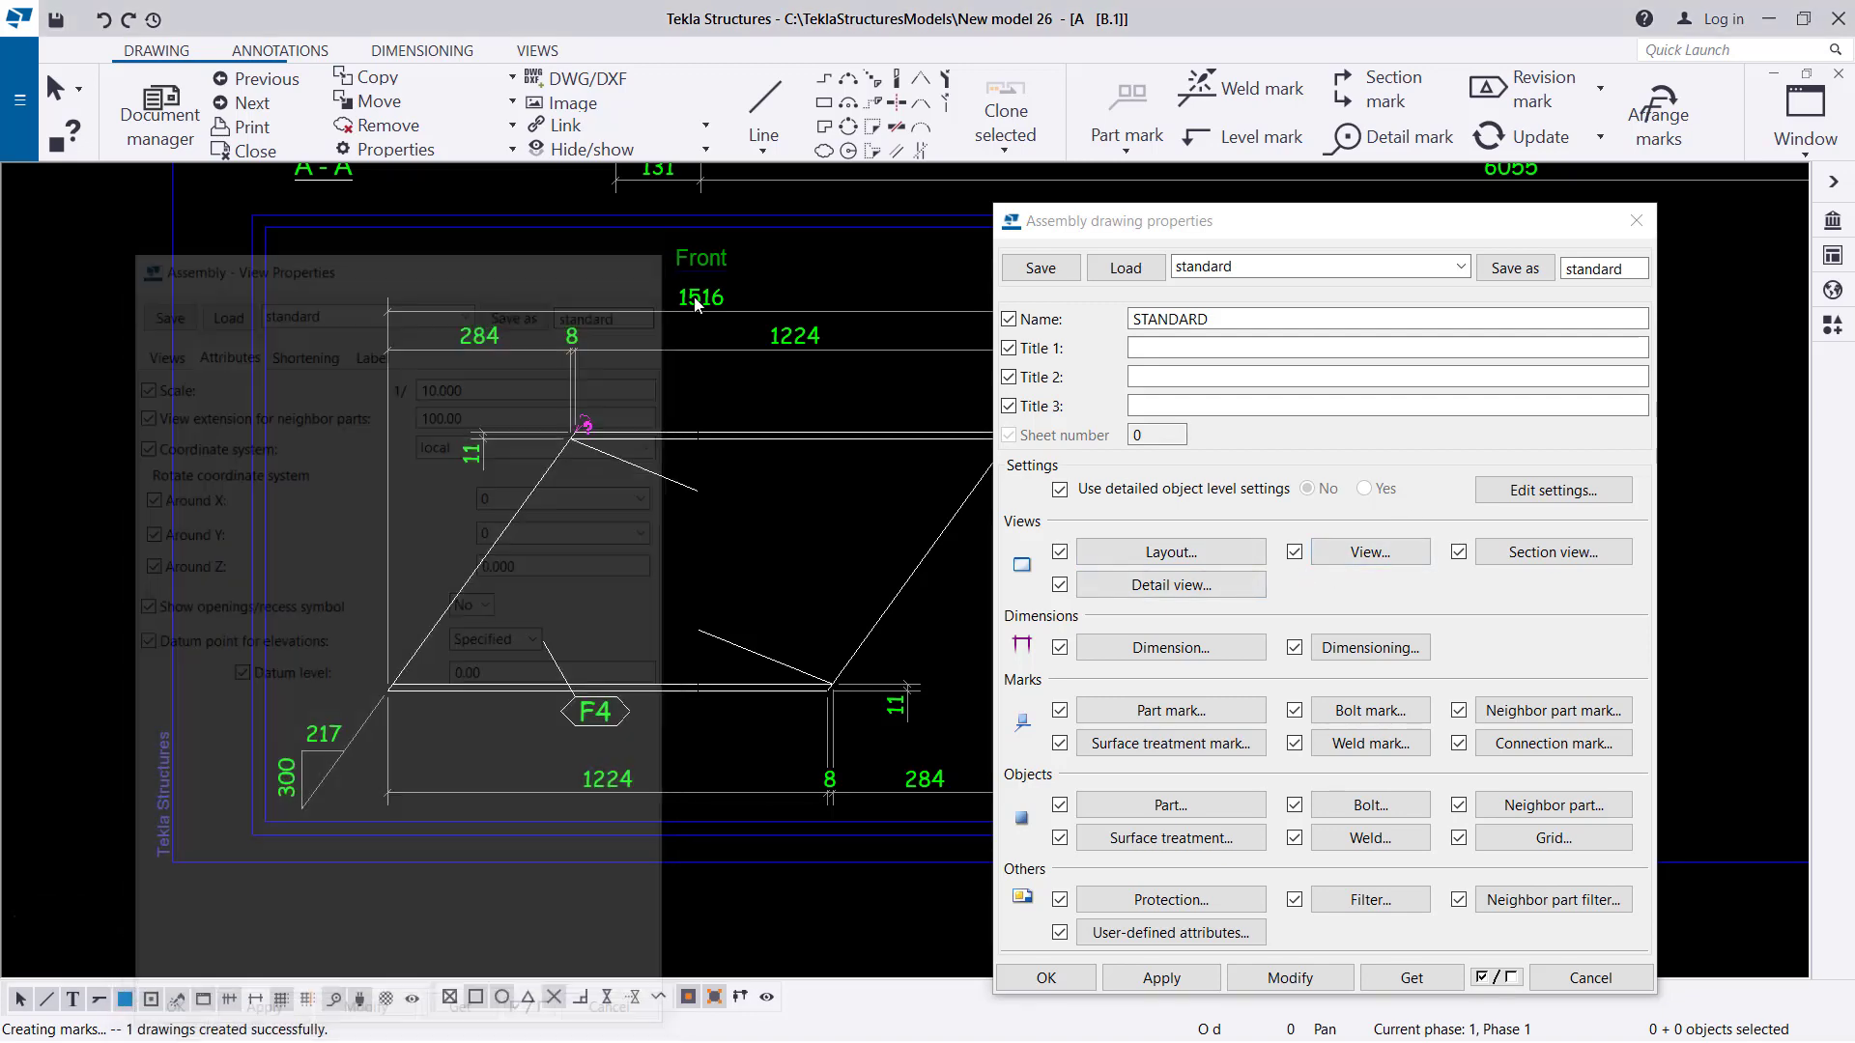
pyautogui.click(1197, 586)
pyautogui.click(559, 267)
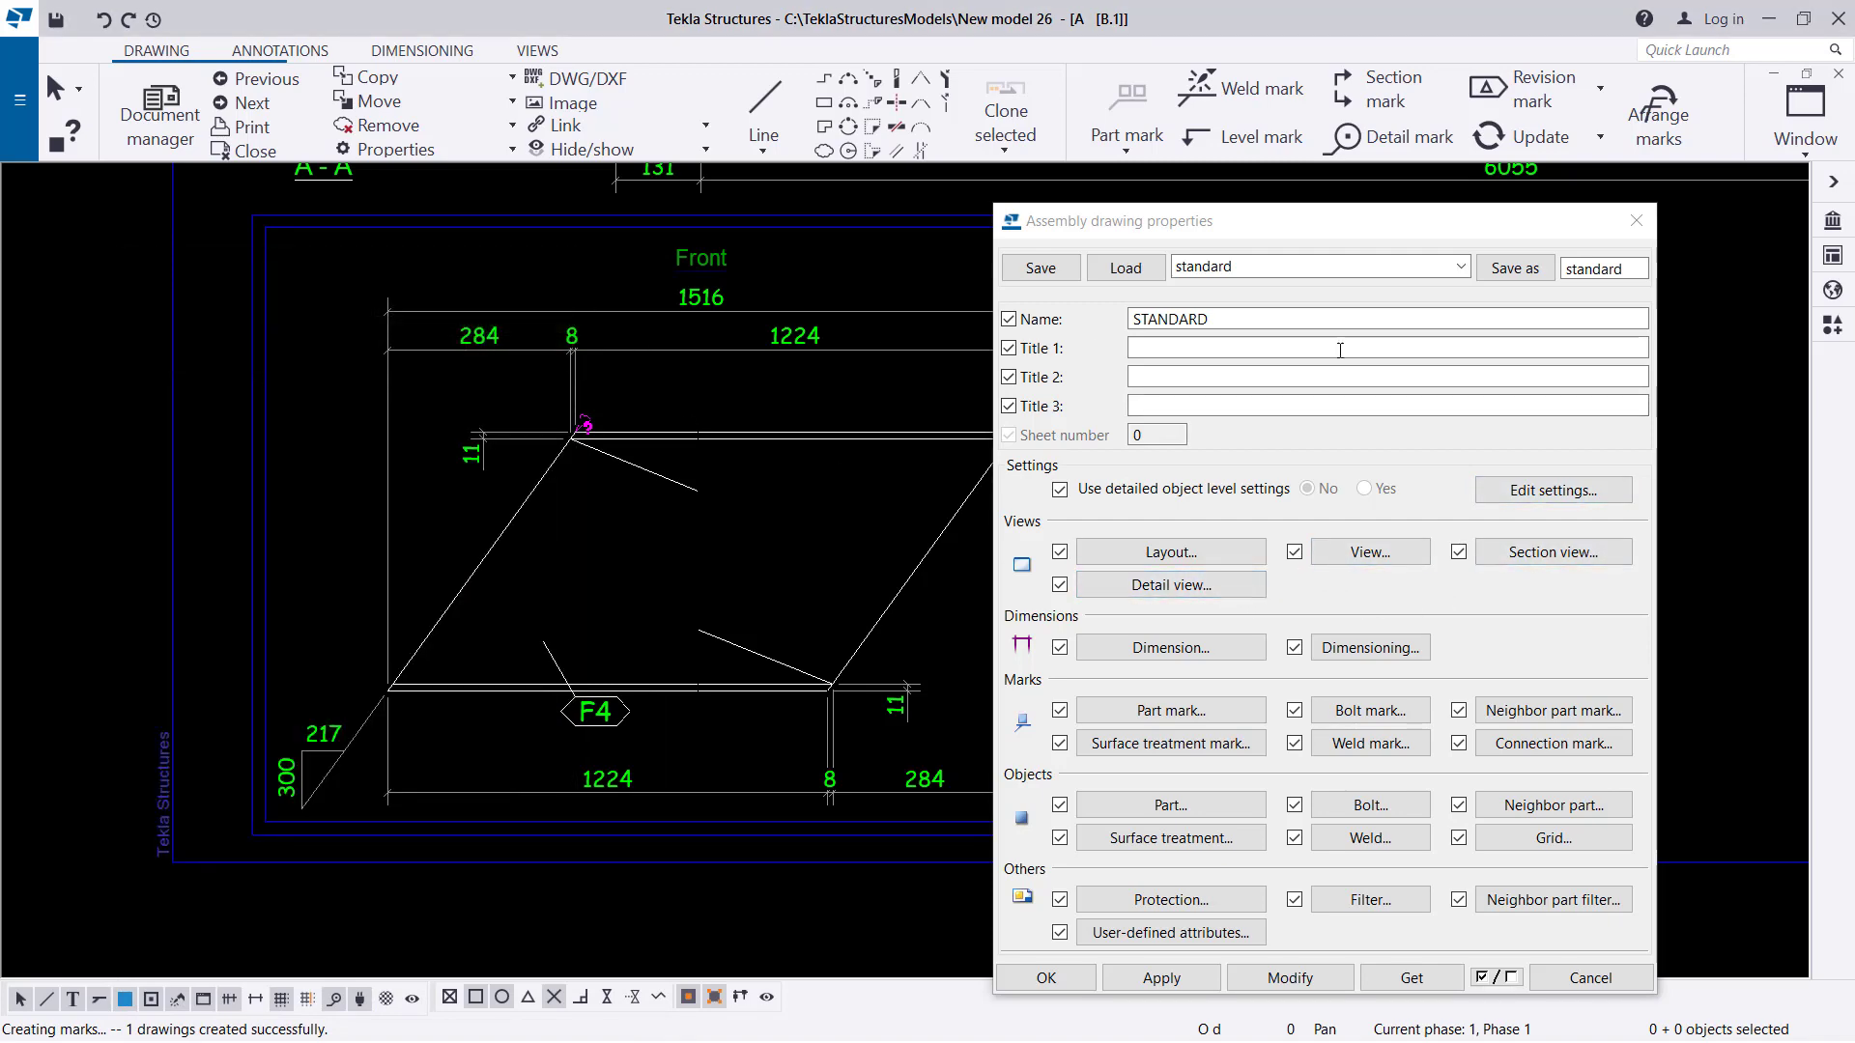
pyautogui.press('Escape')
# Review the assembly view's Attributes and cut-part Shortening settings, then close all dialogs.
pyautogui.doubleClick(958, 586)
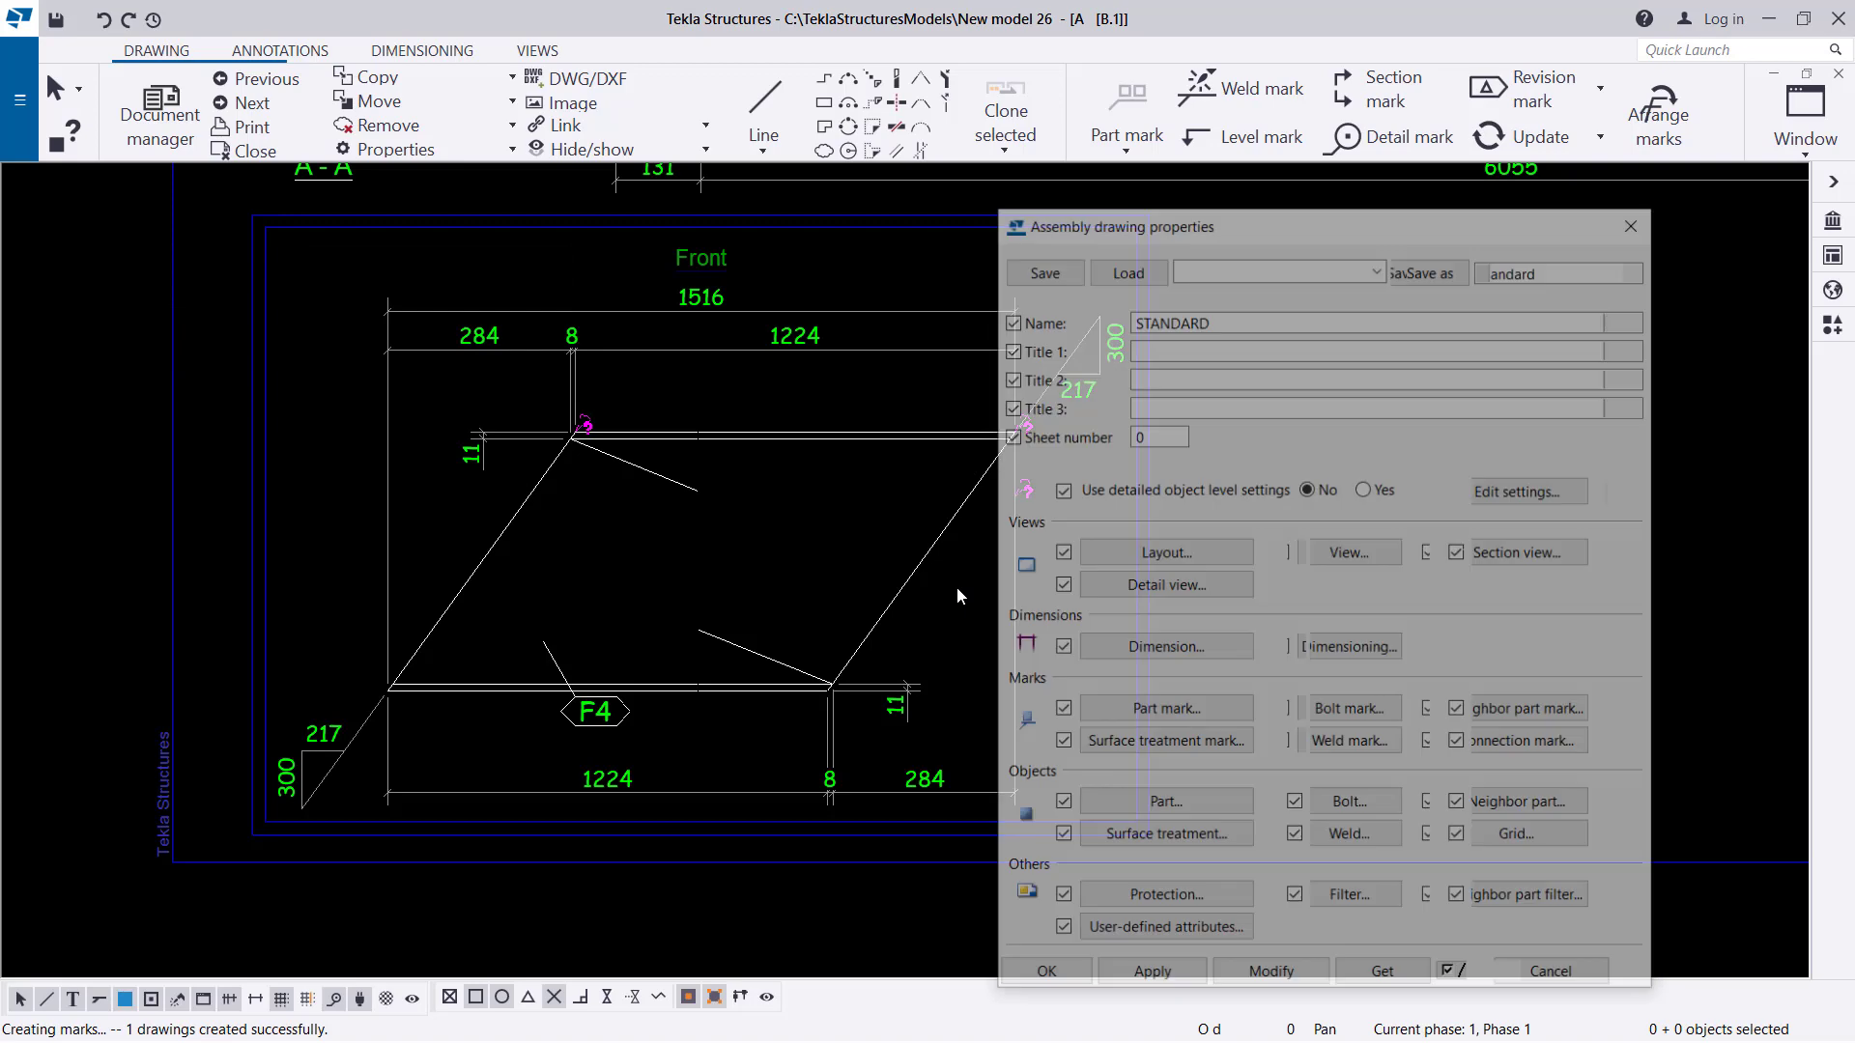
pyautogui.click(1368, 558)
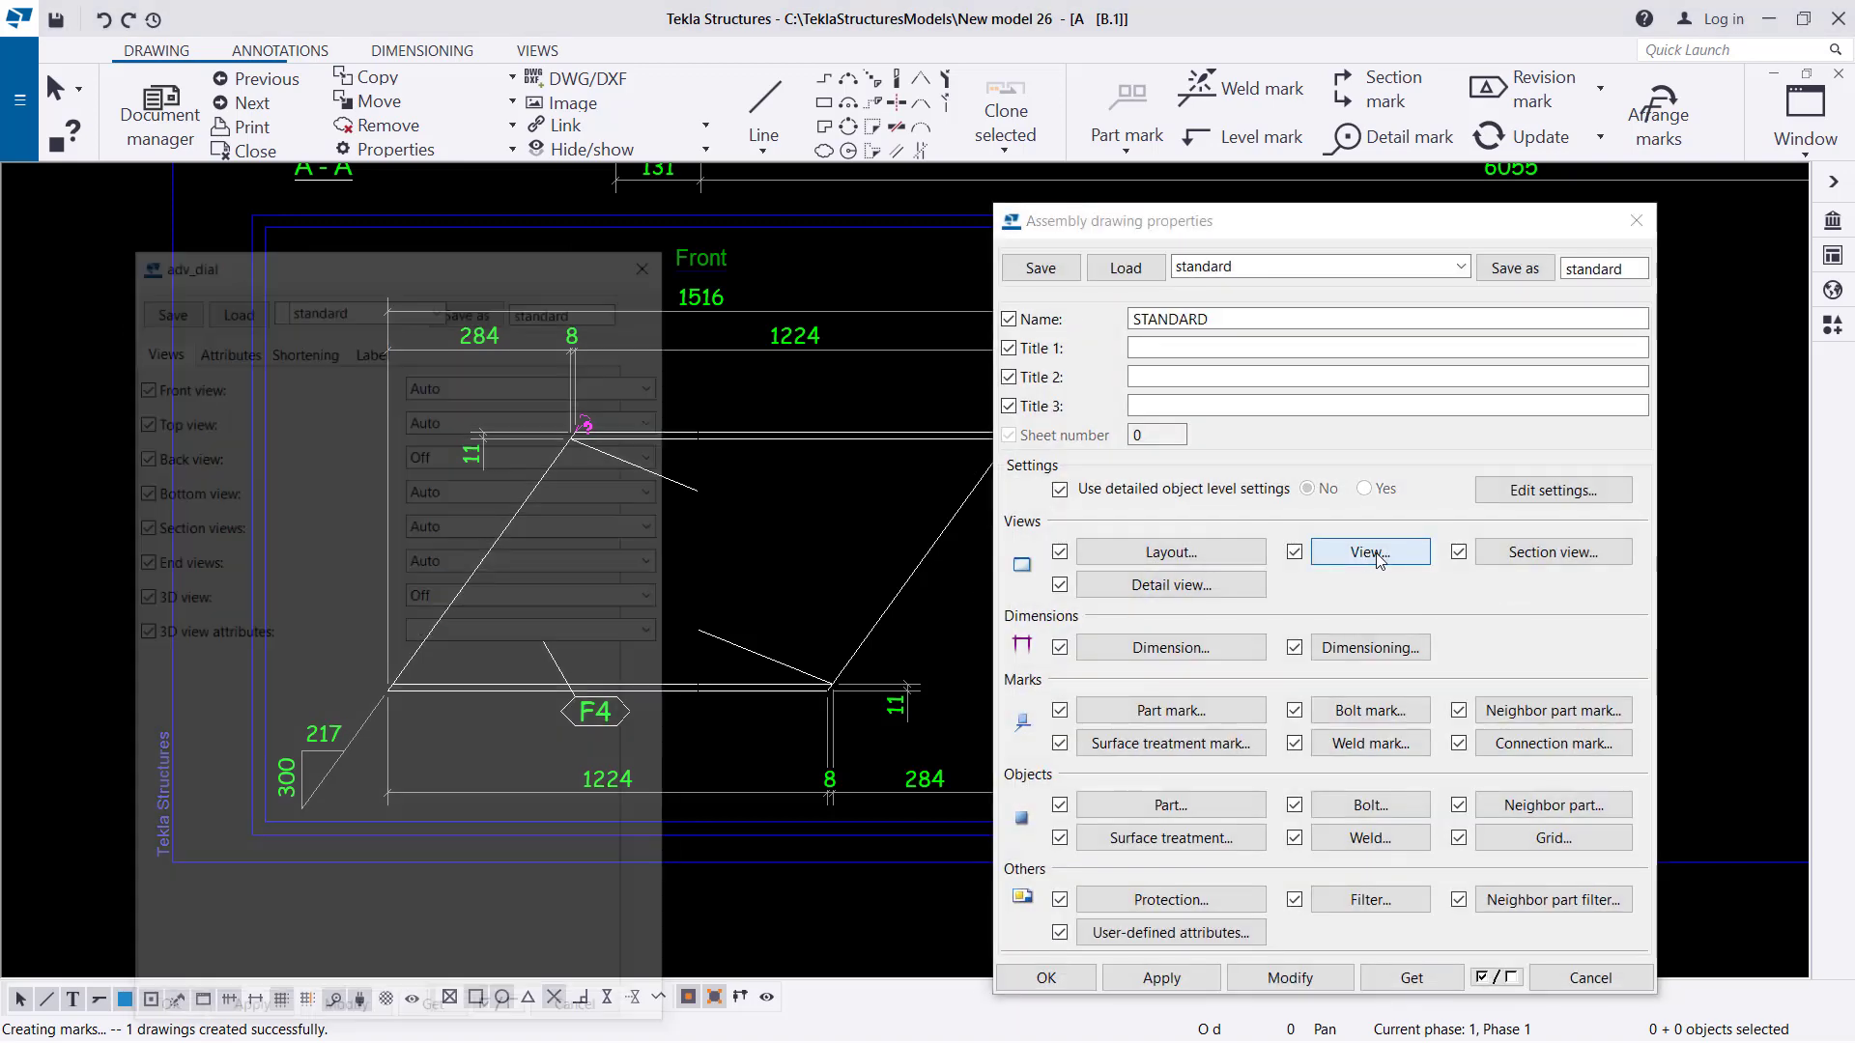
pyautogui.click(228, 345)
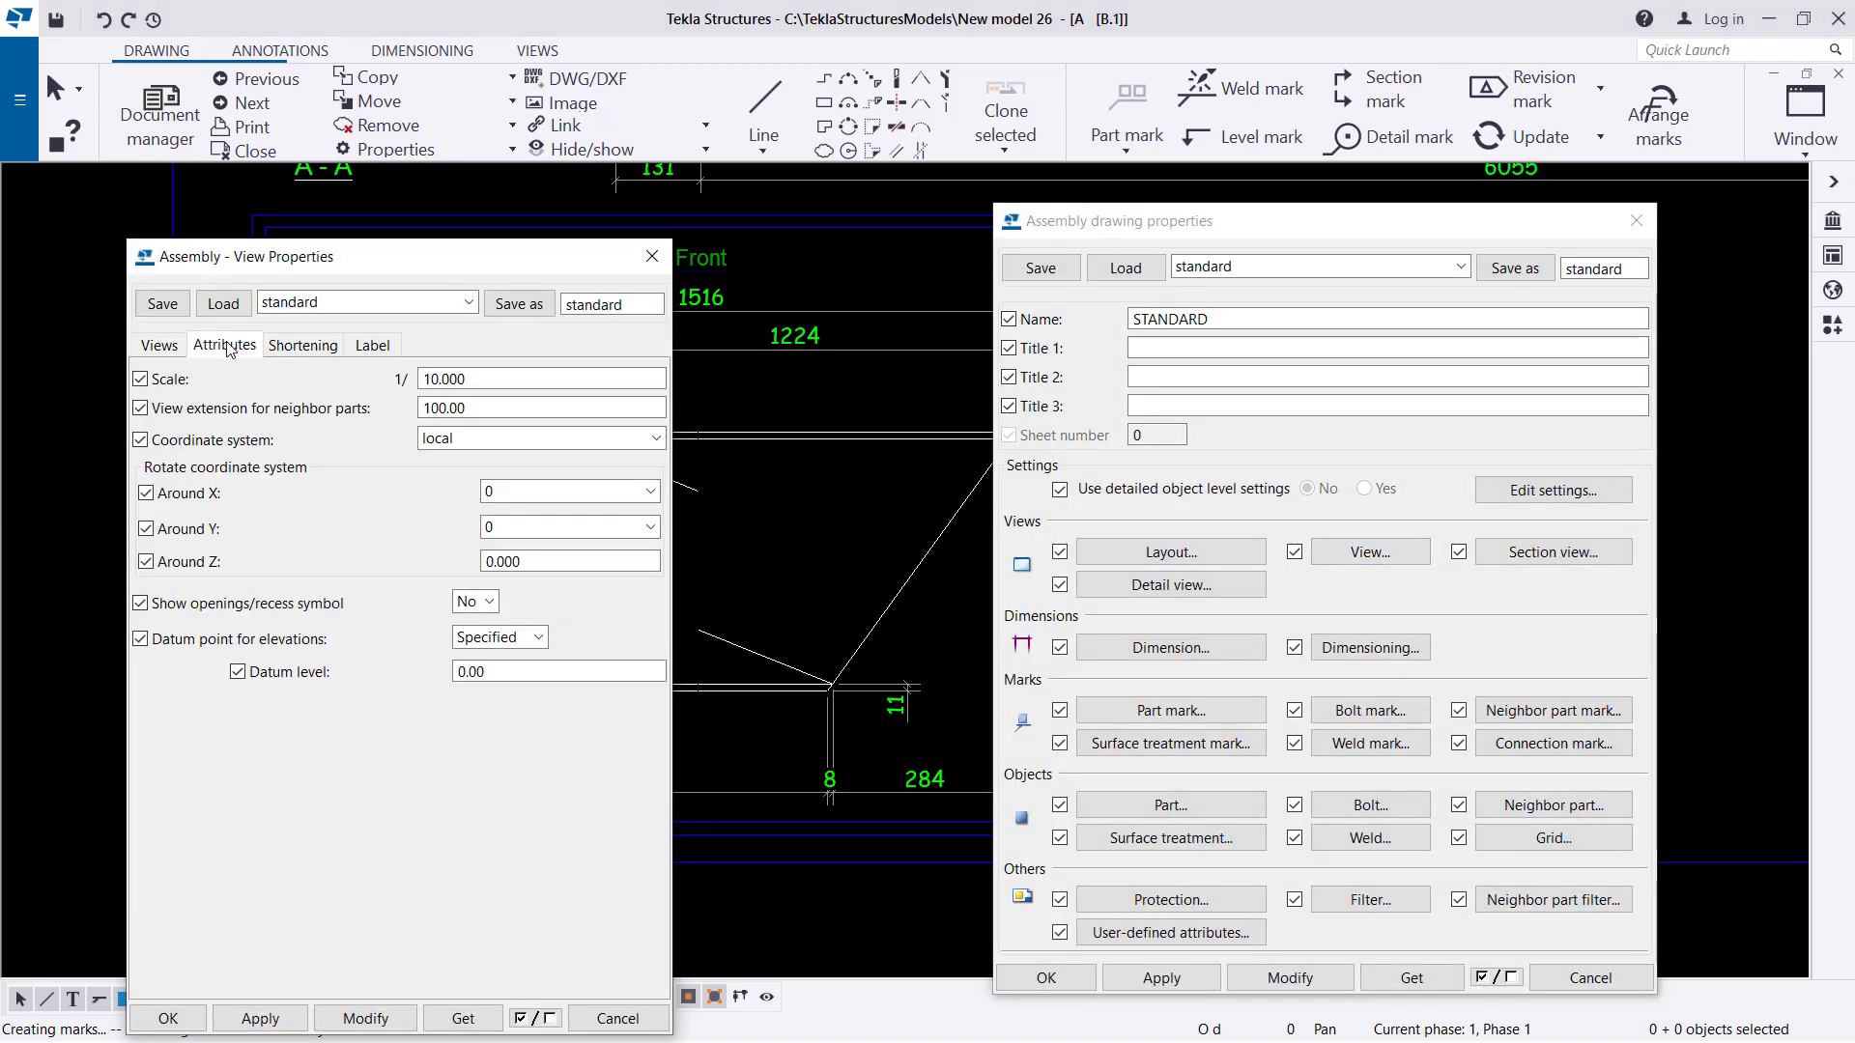
pyautogui.click(309, 353)
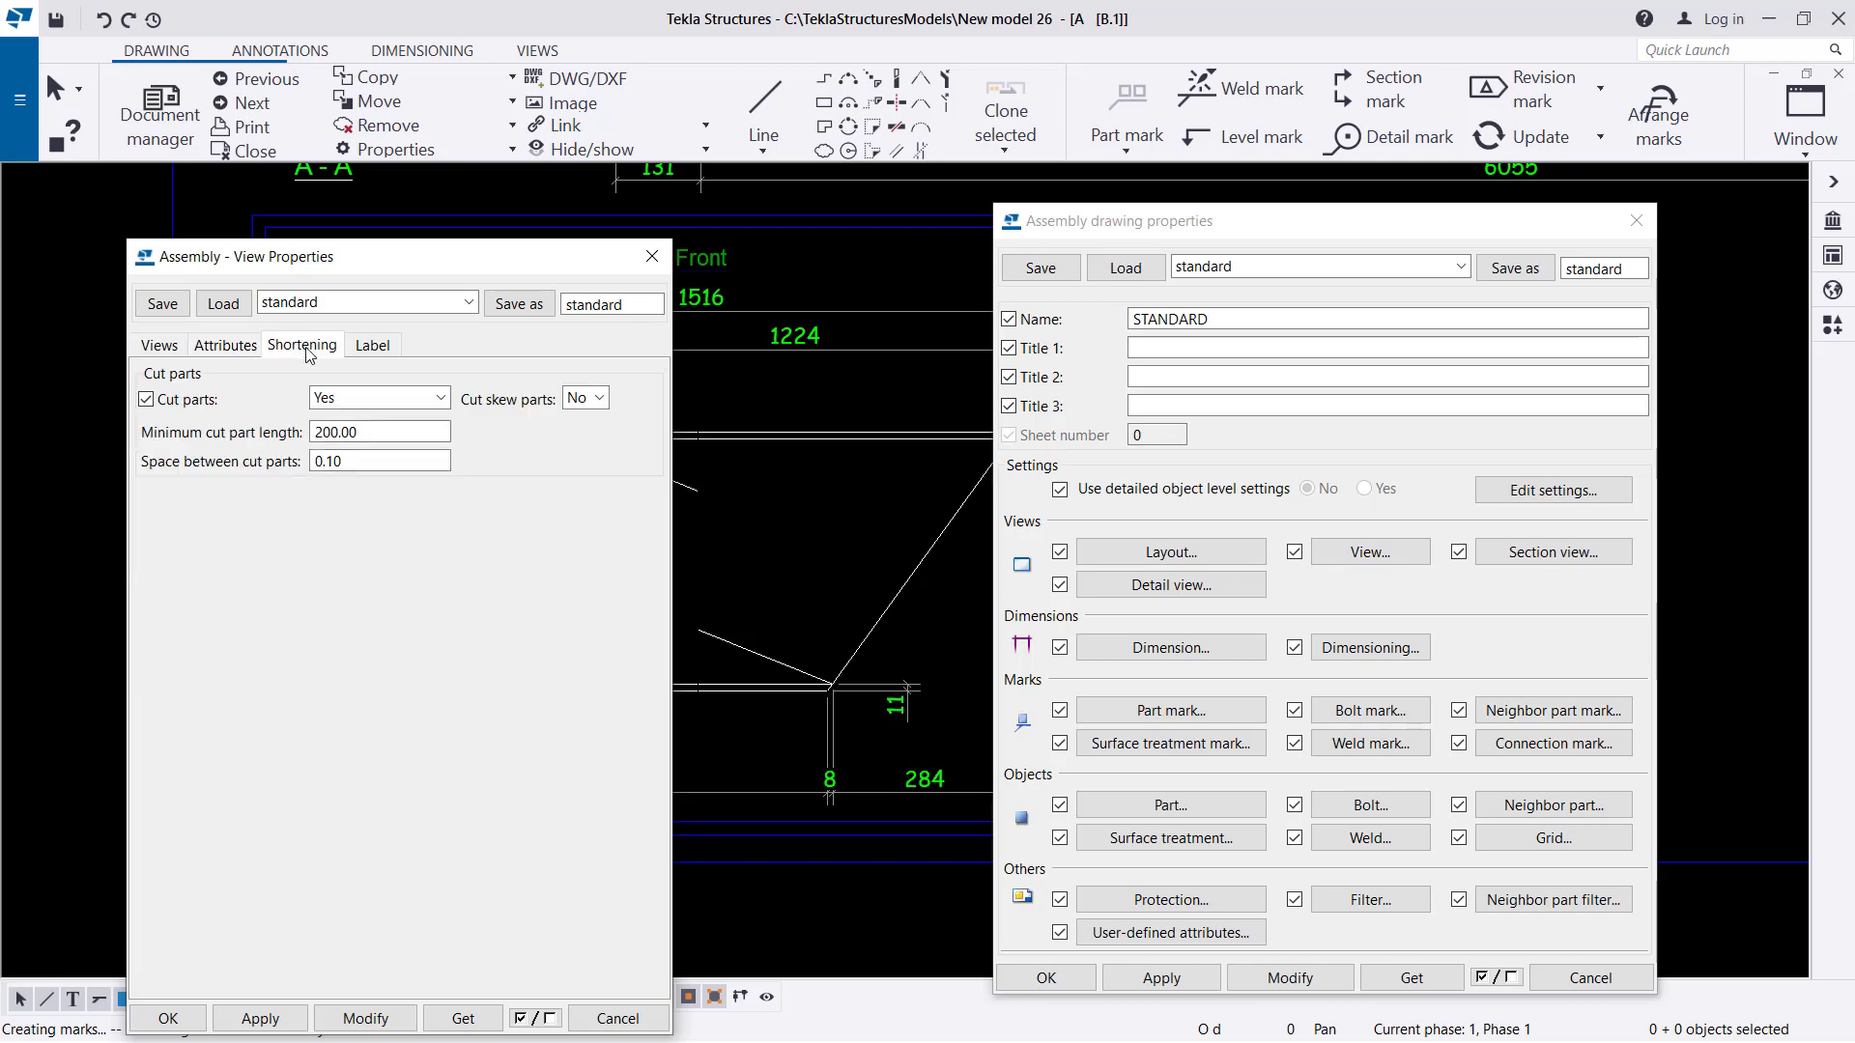
pyautogui.click(651, 258)
pyautogui.press('Escape')
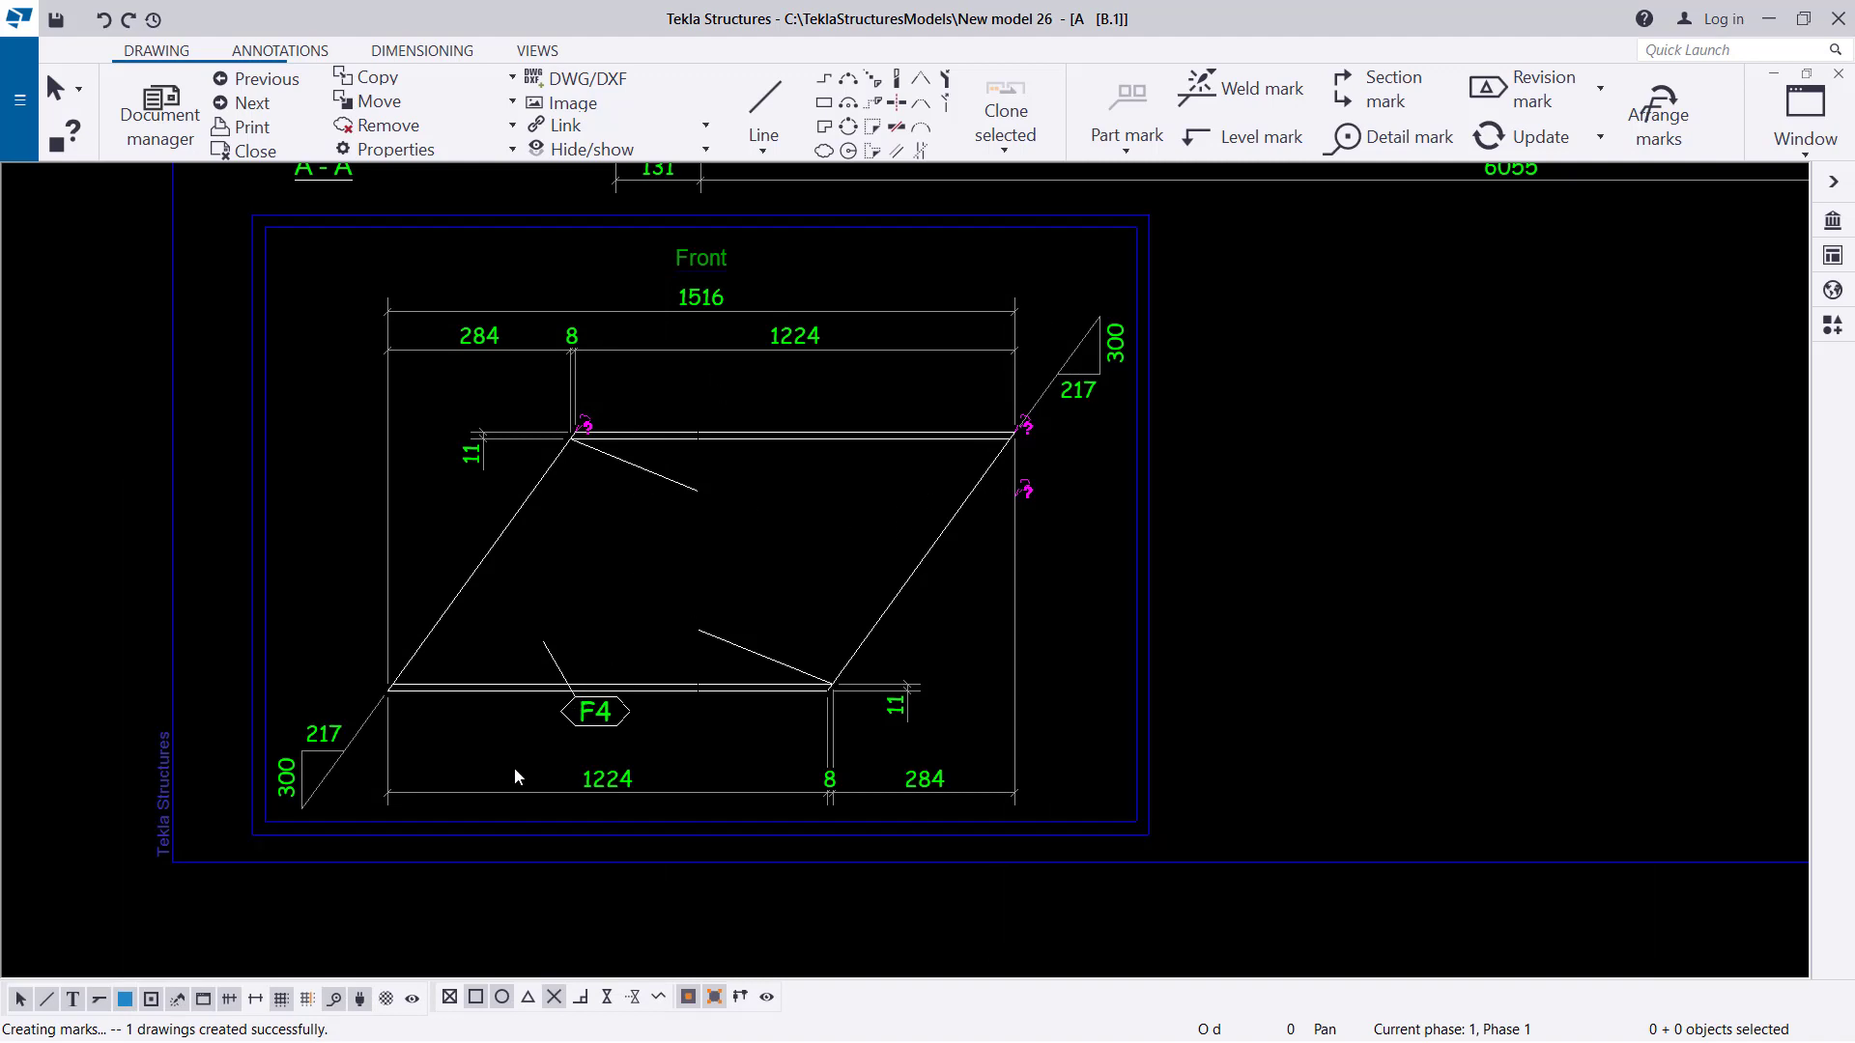
pyautogui.scroll(-3, 450, 490)
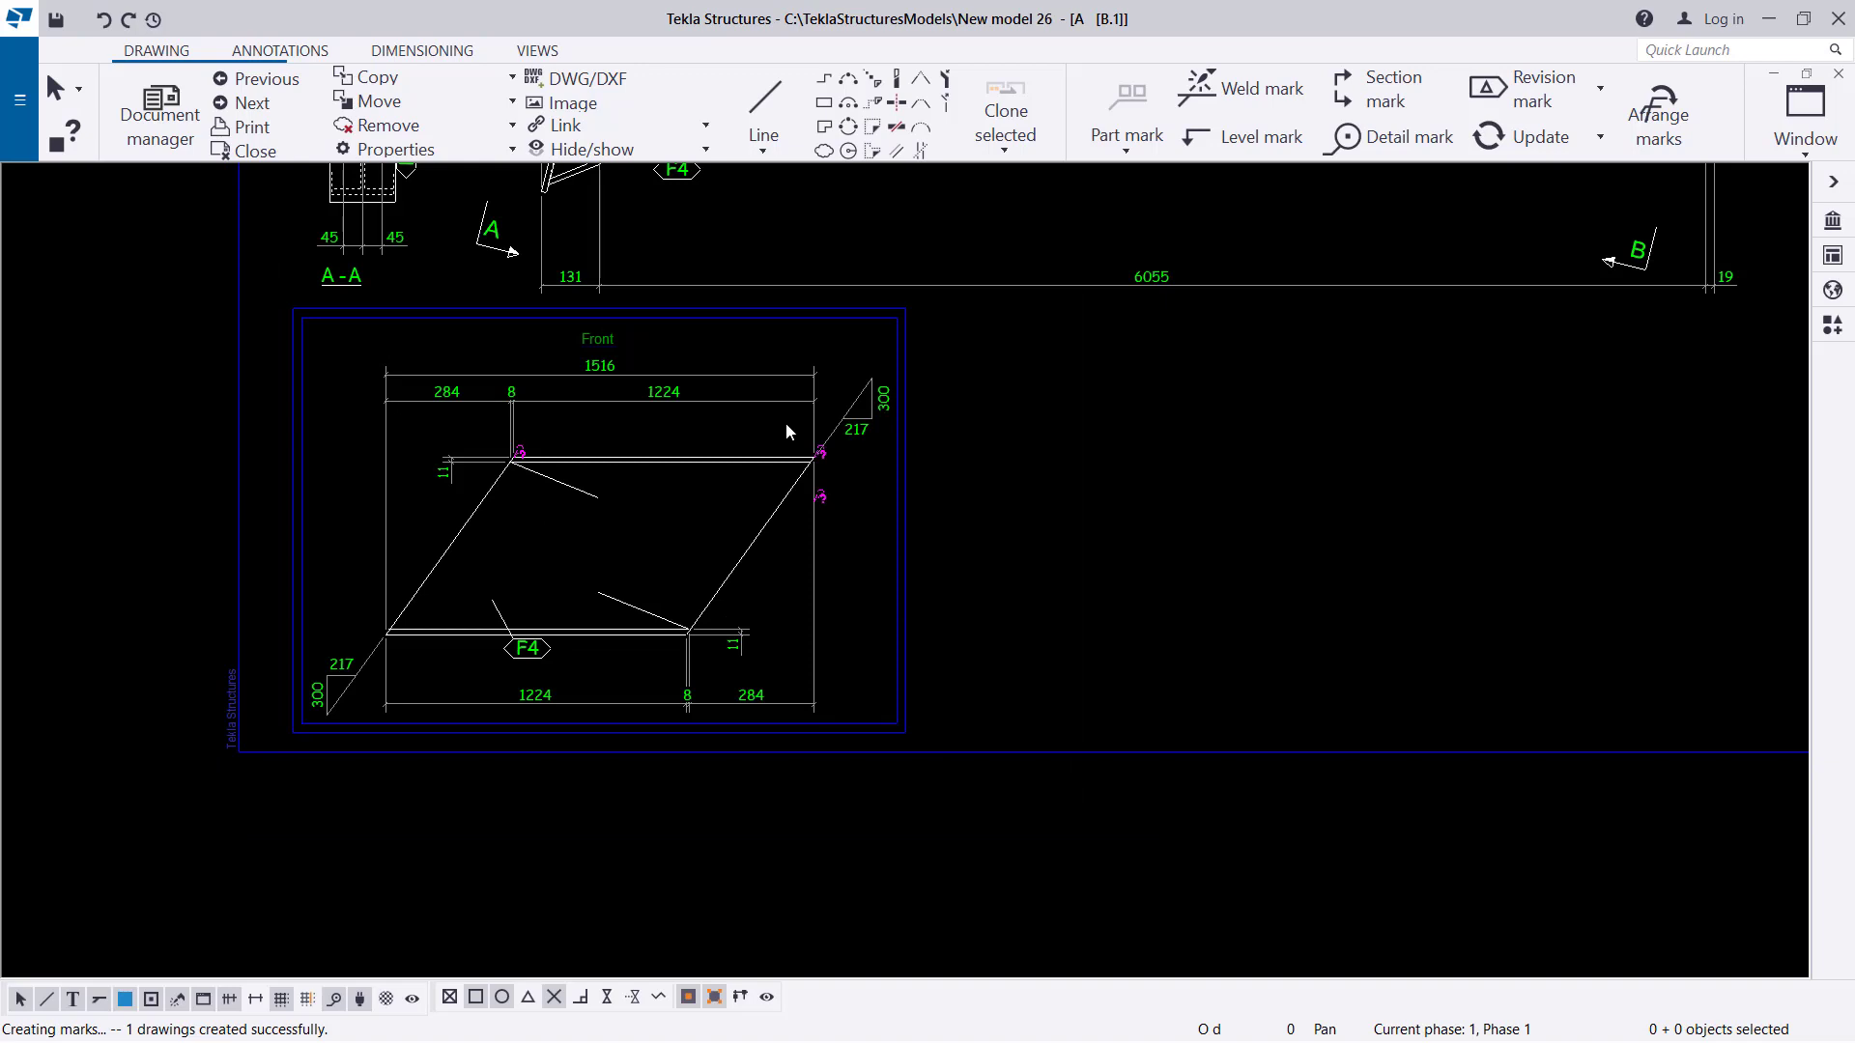
pyautogui.scroll(2, 801, 344)
pyautogui.scroll(-3, 670, 423)
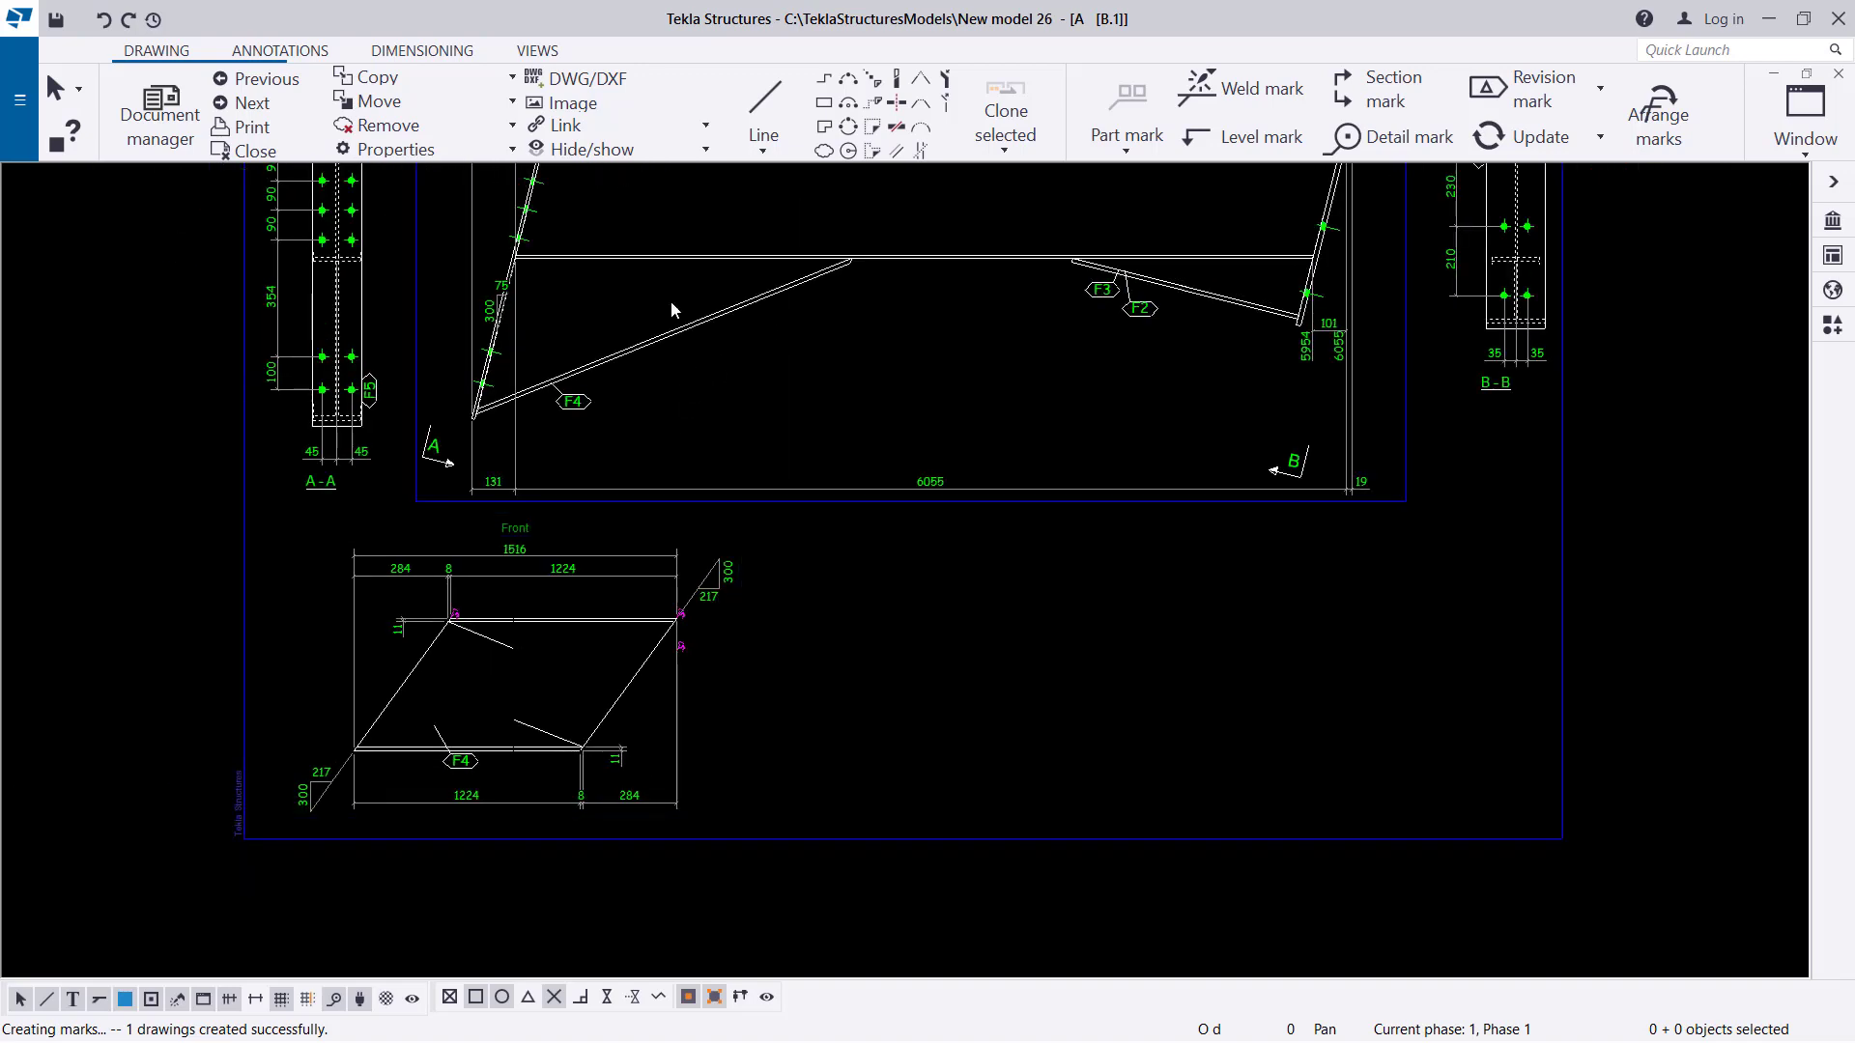
pyautogui.scroll(-1, 322, 542)
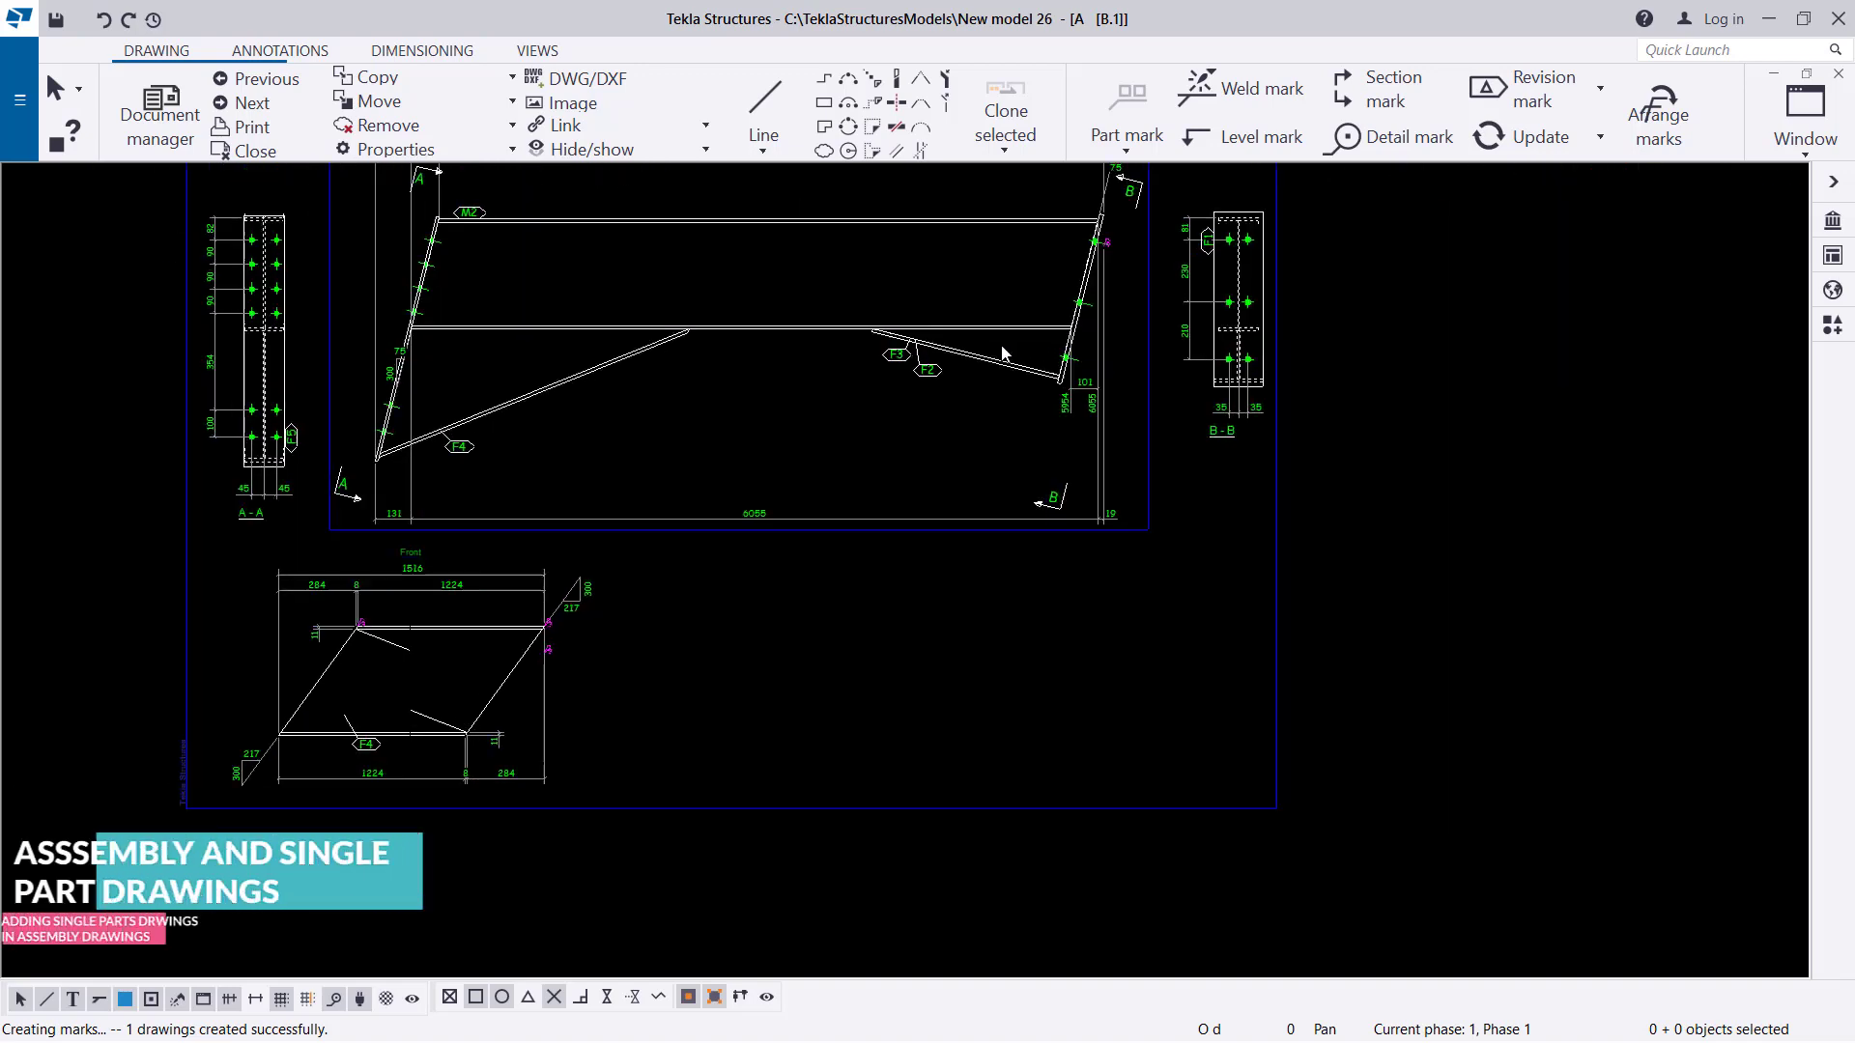
pyautogui.scroll(3, 1001, 351)
pyautogui.scroll(-1, 1024, 375)
pyautogui.scroll(2, 1022, 371)
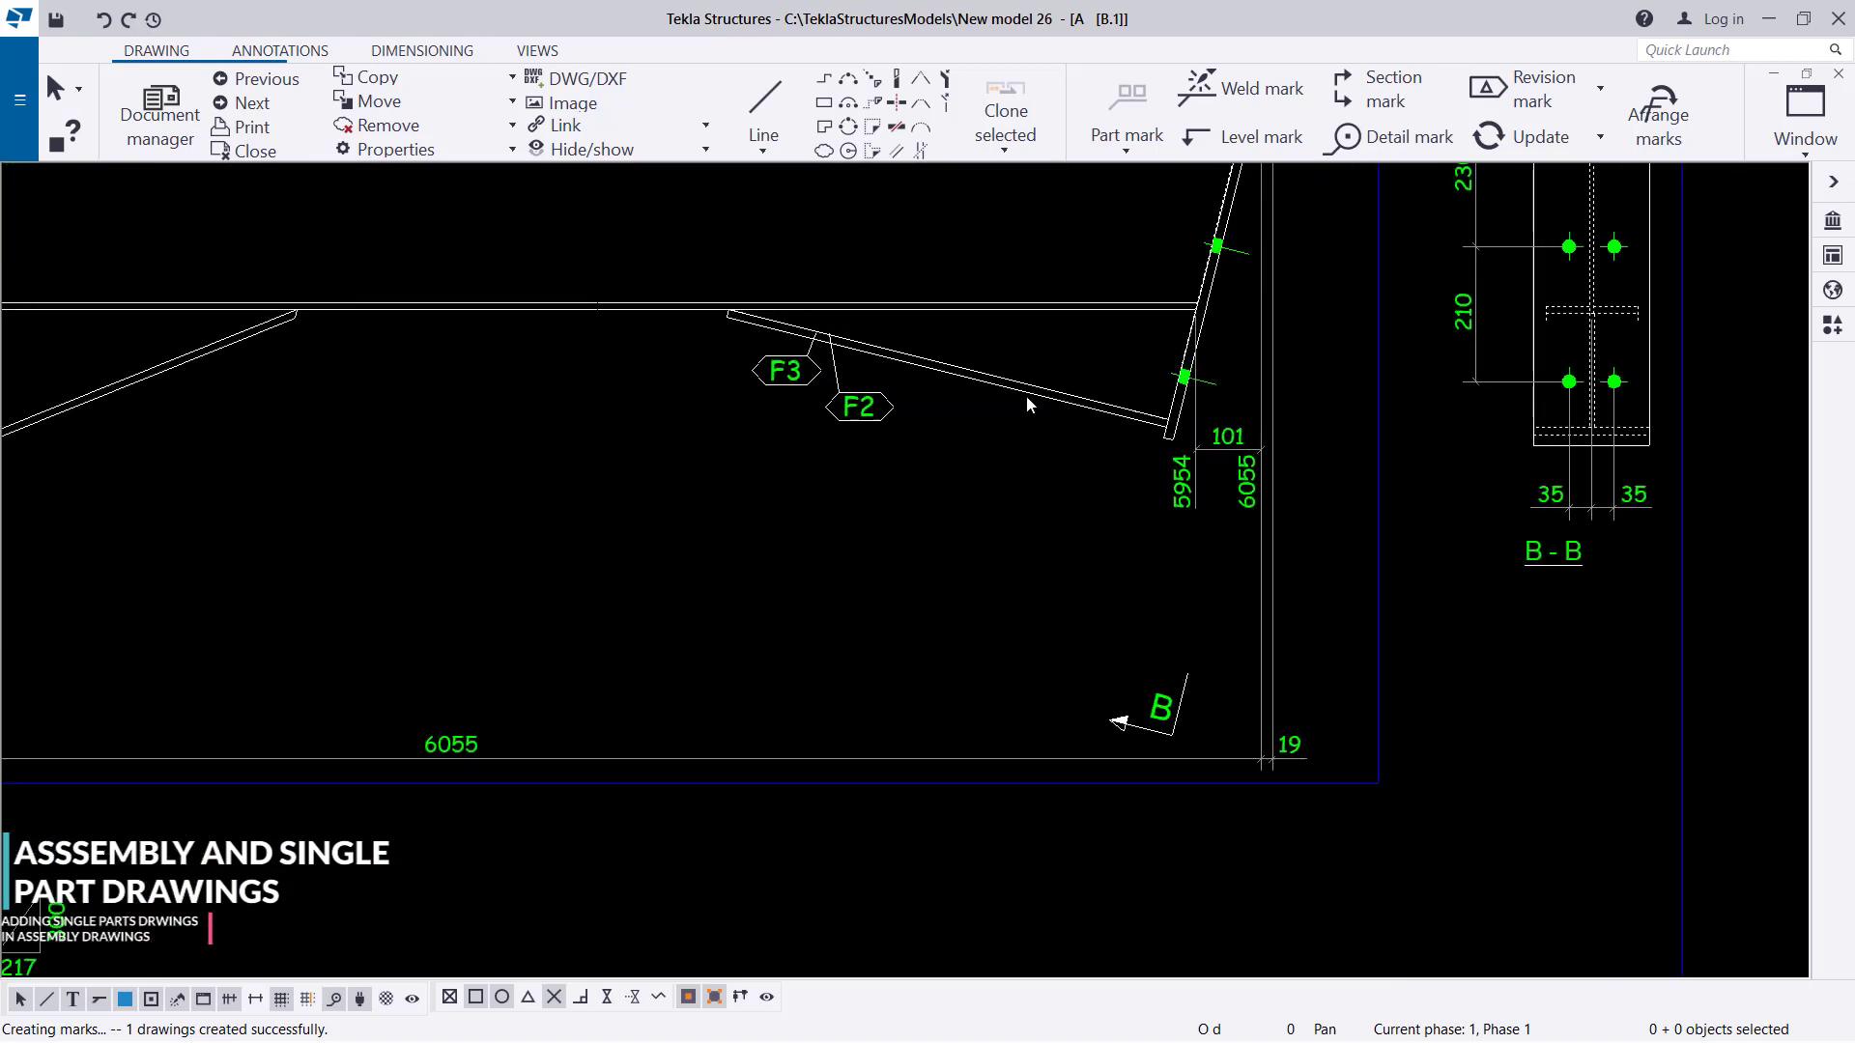
pyautogui.click(1027, 397)
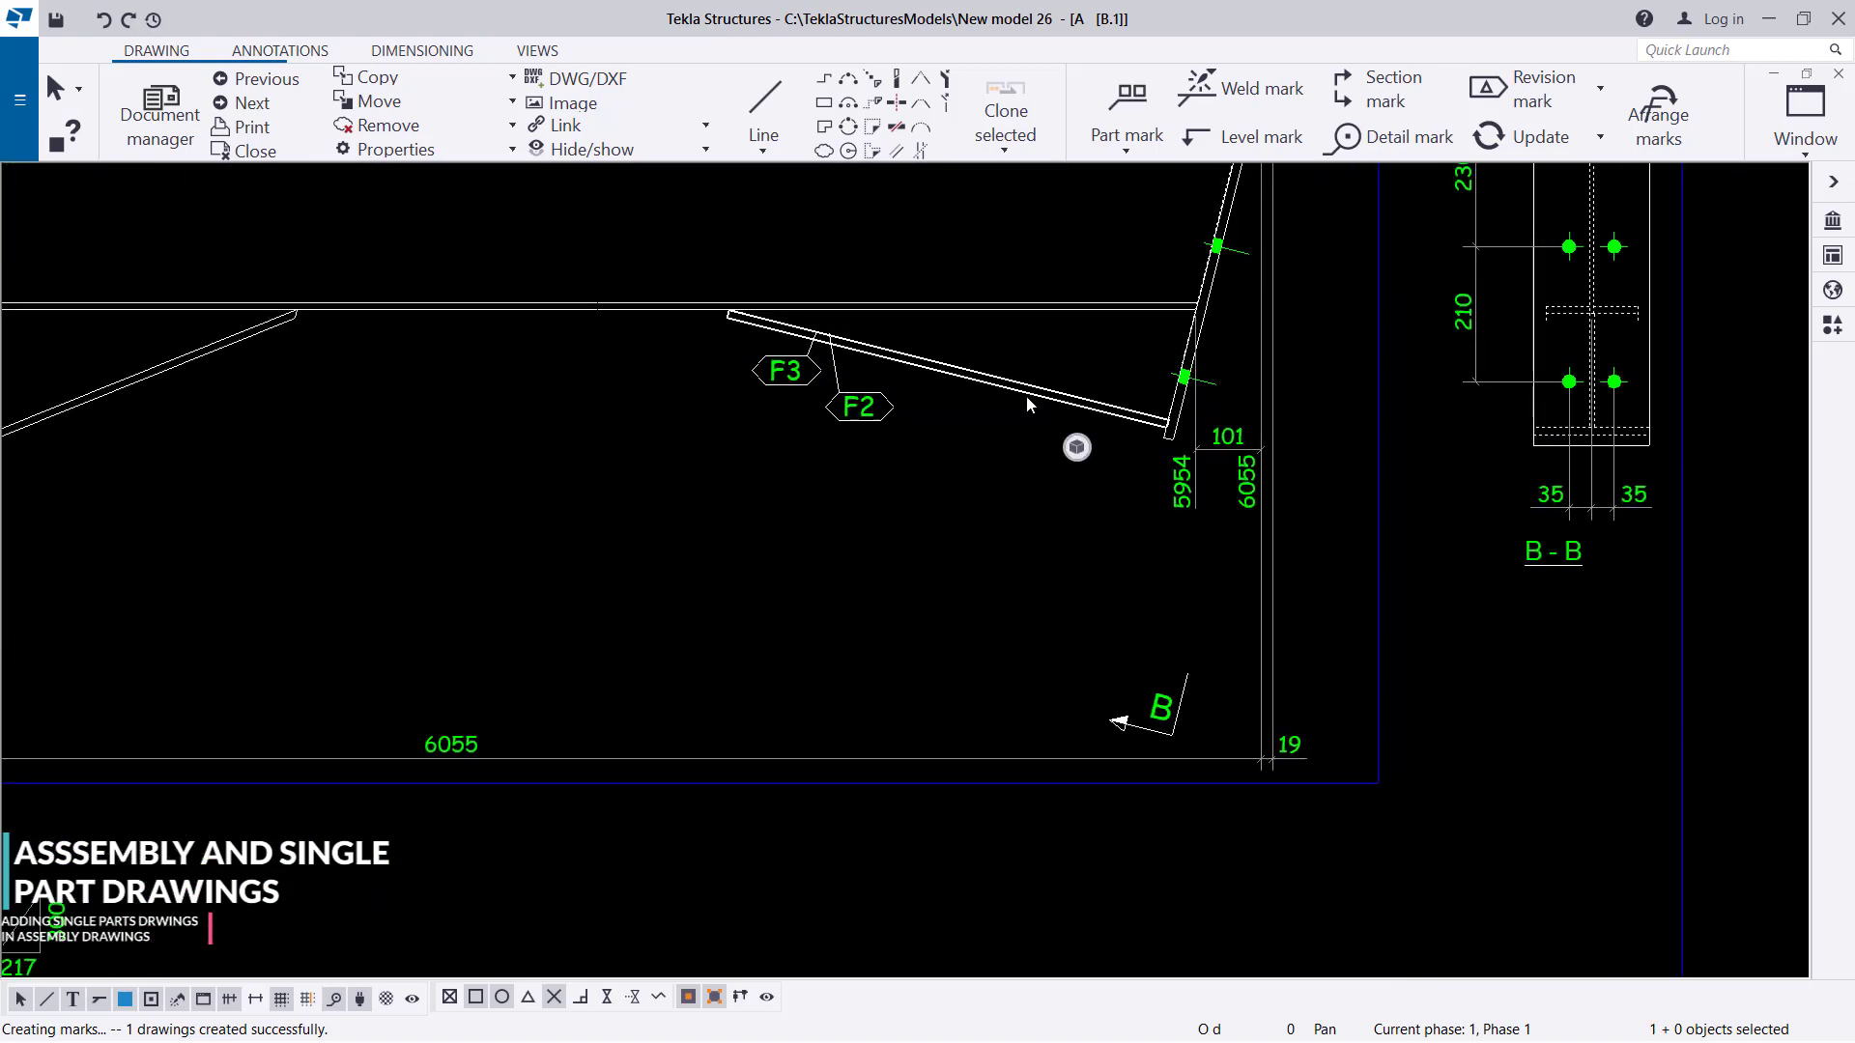
# Create Top and Front single-part views of plate F3 and drag them to the sheet's lower right.
pyautogui.rightClick(1027, 403)
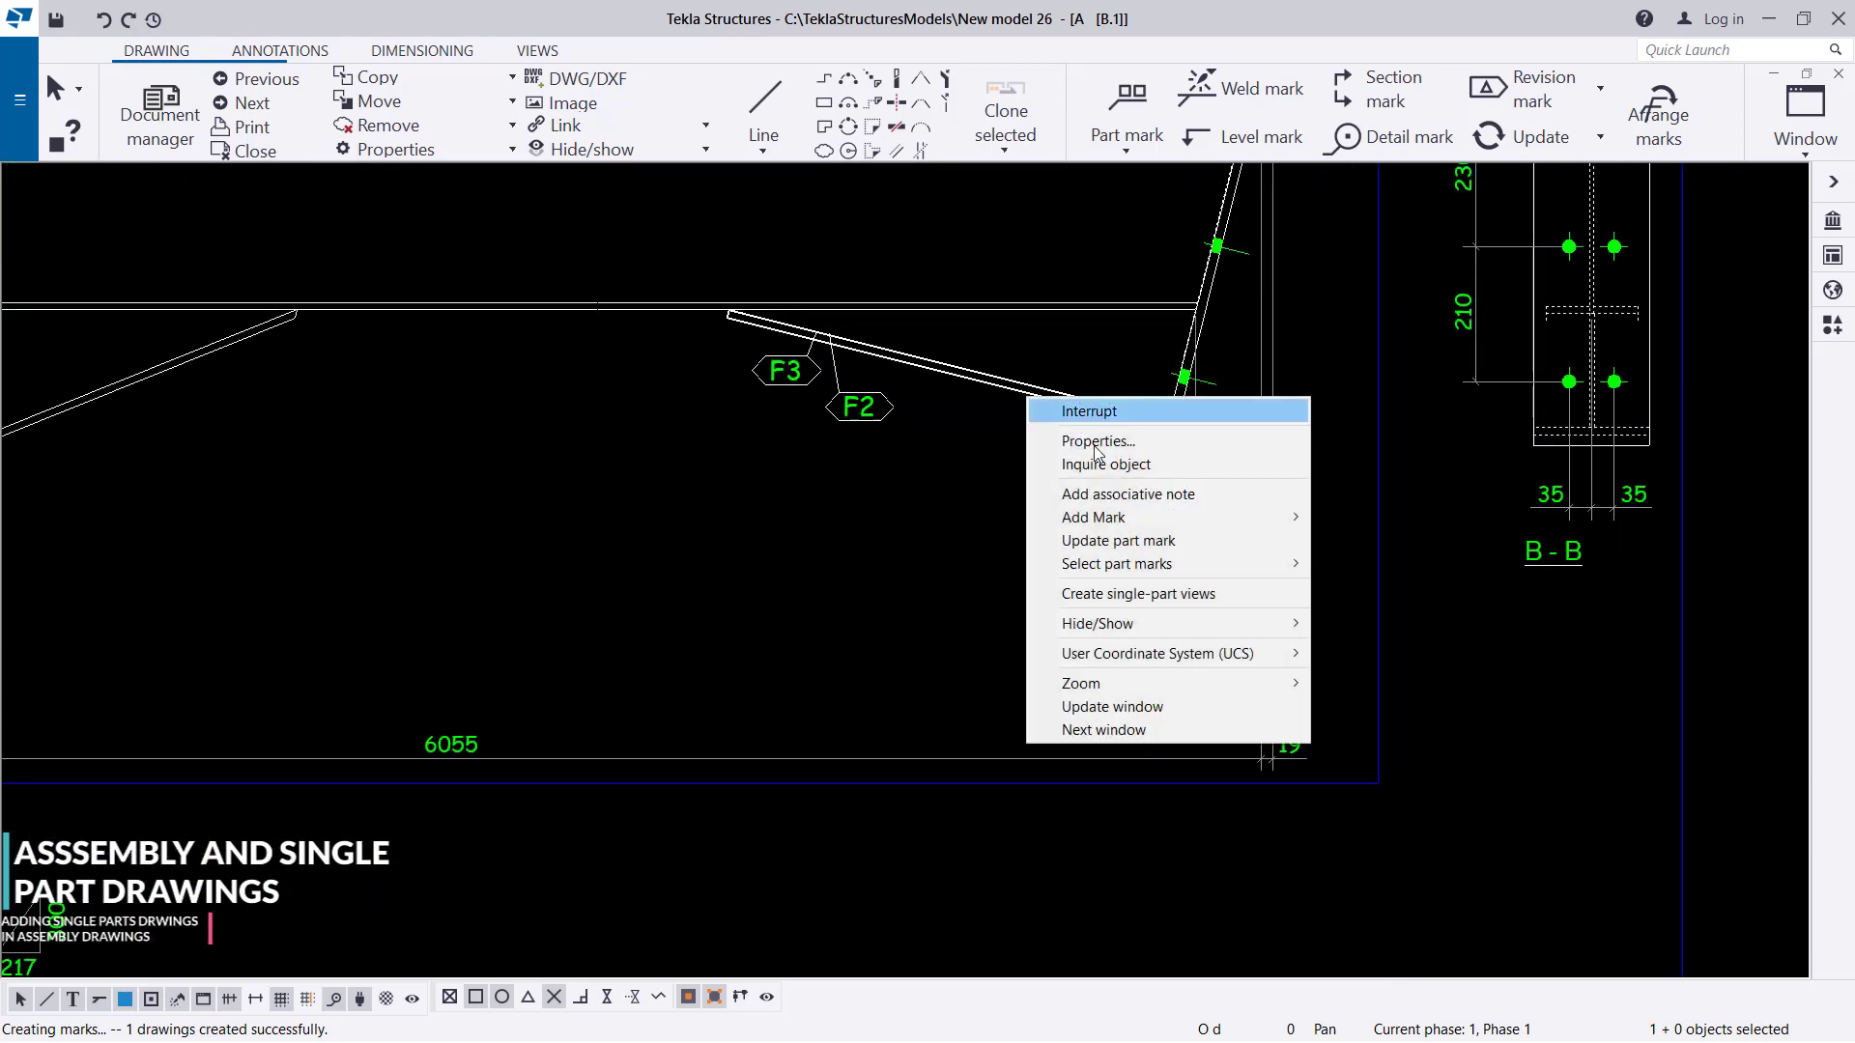
pyautogui.click(1122, 594)
pyautogui.scroll(-2, 775, 694)
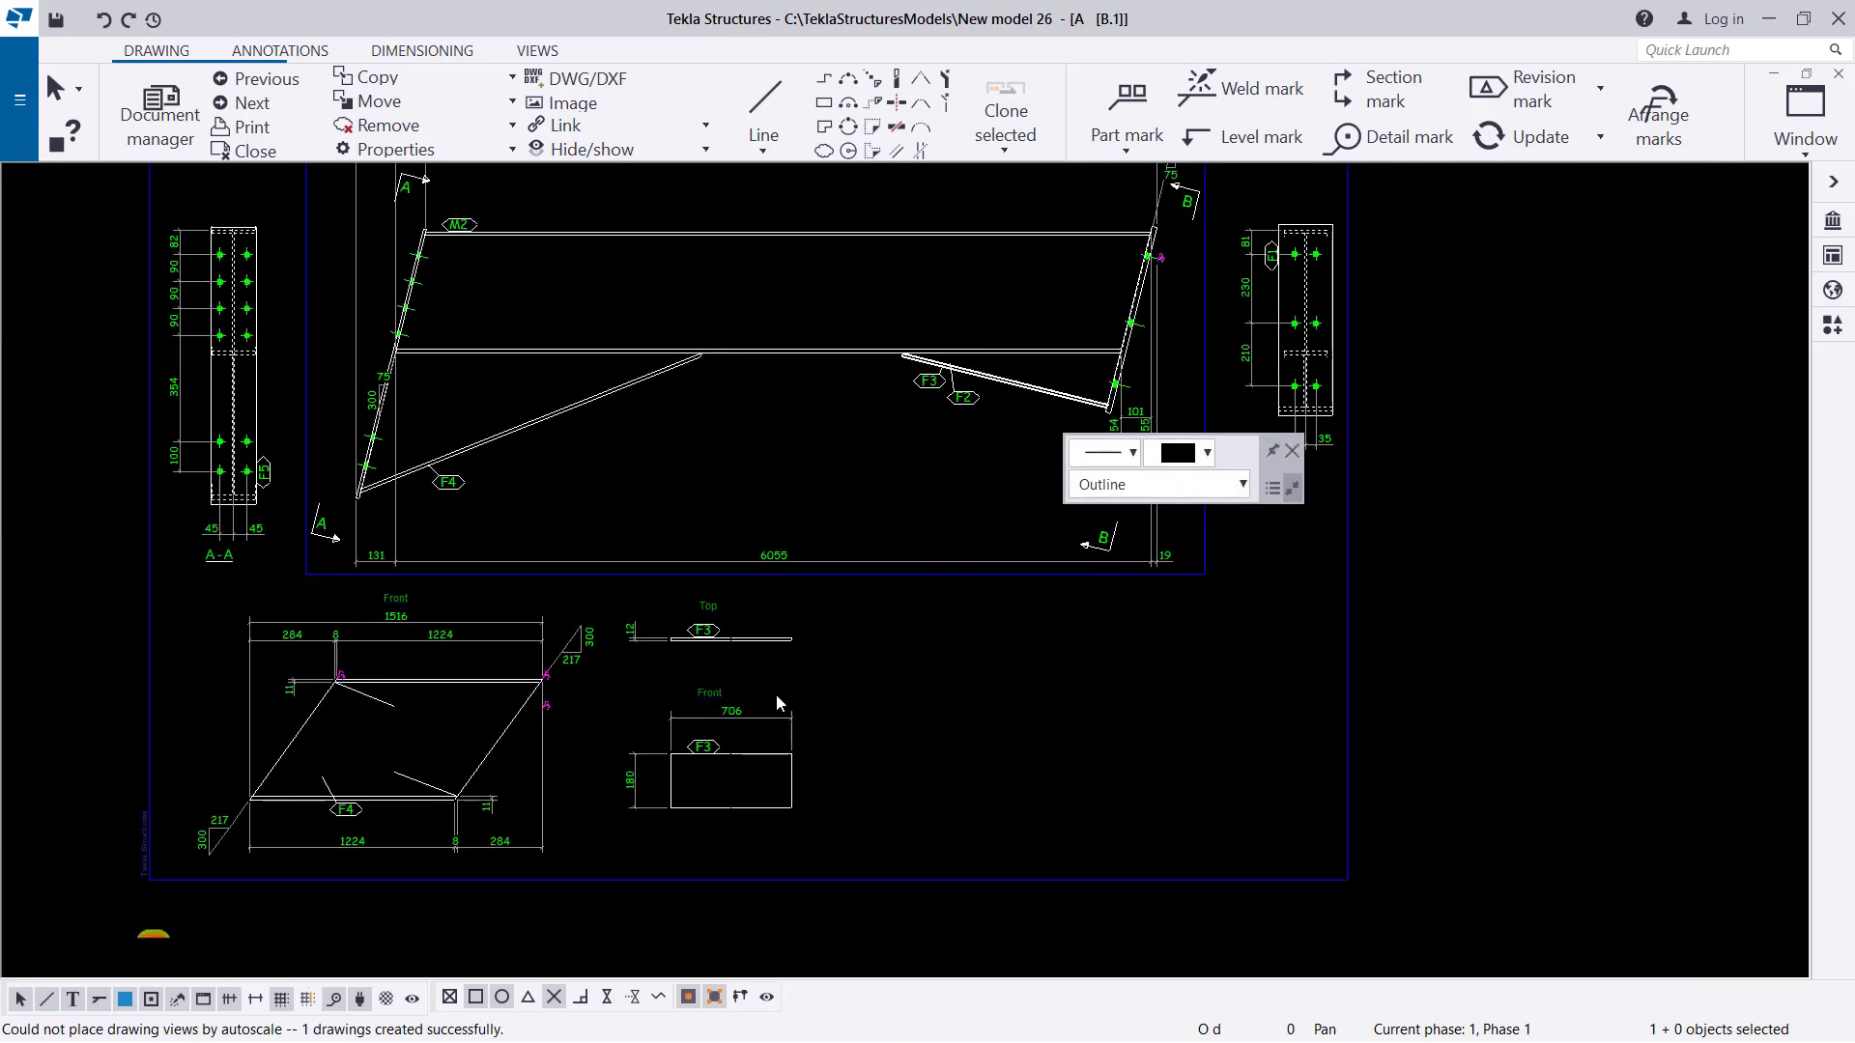
pyautogui.scroll(4, 726, 808)
pyautogui.moveTo(900, 502); pyautogui.dragTo(1729, 510)
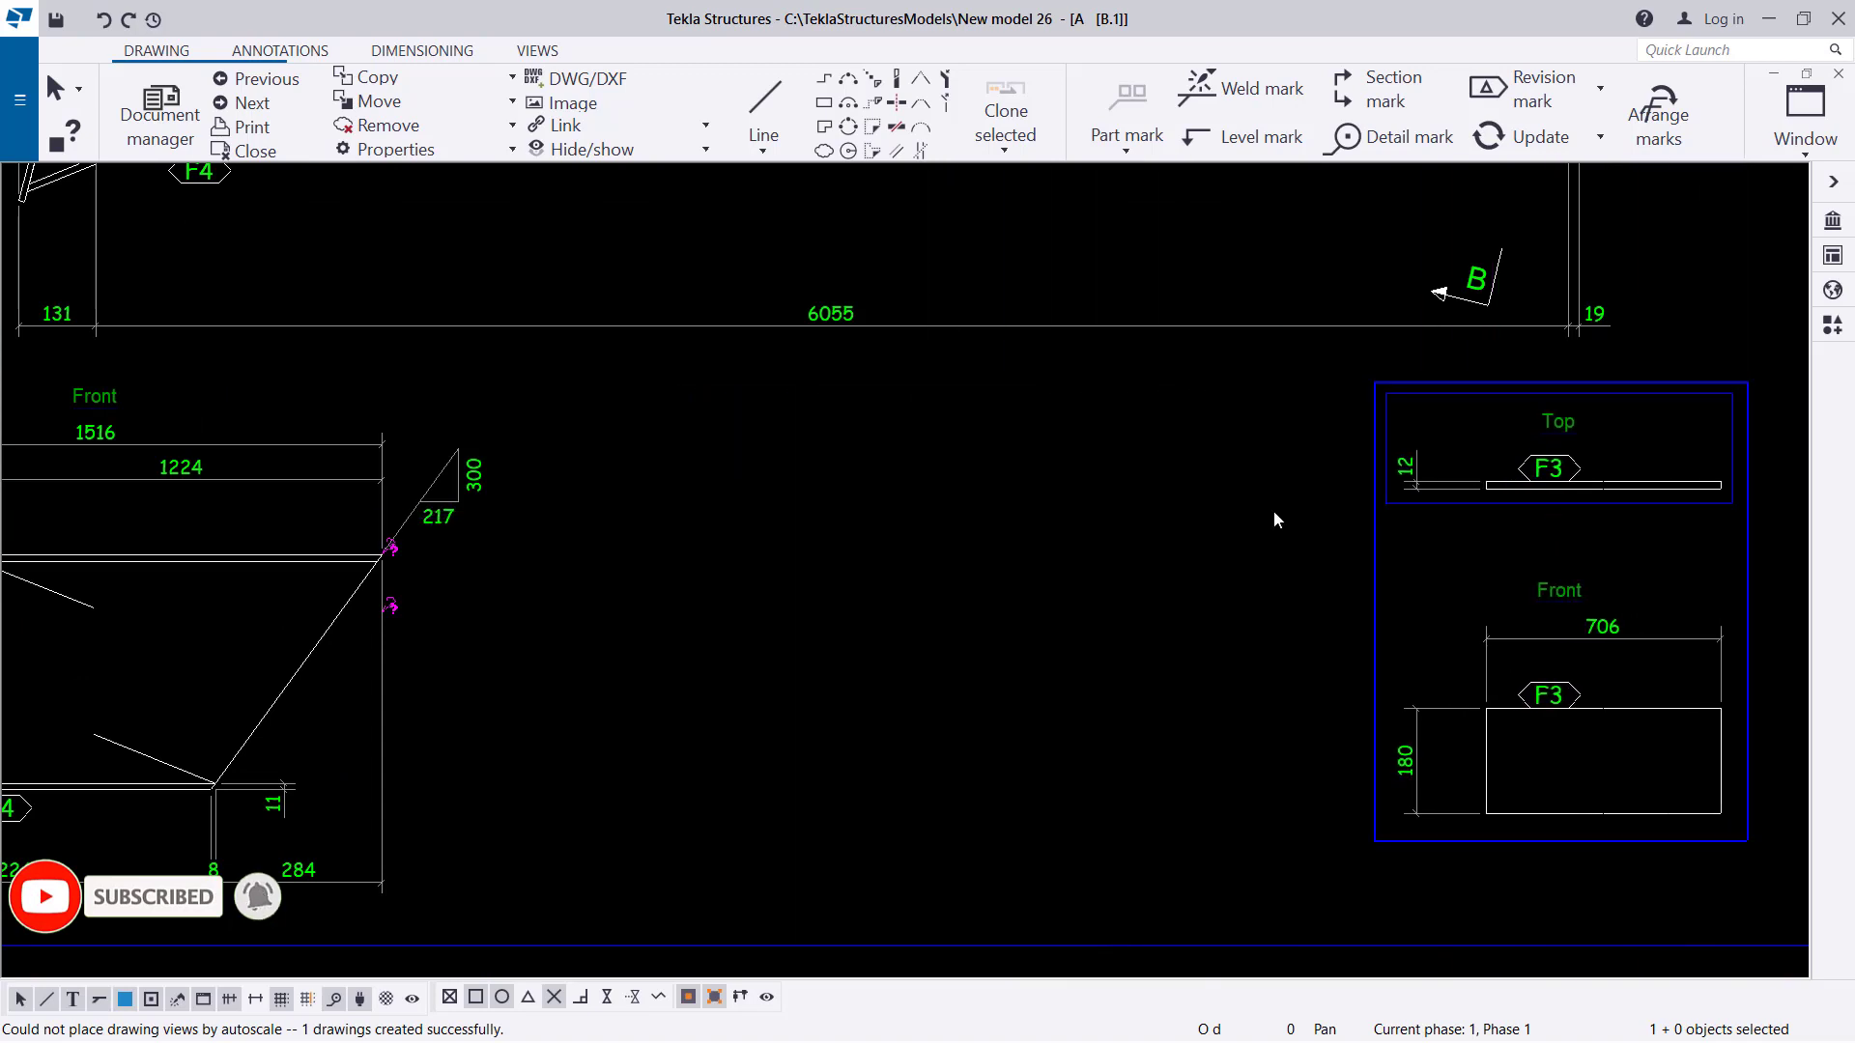
pyautogui.scroll(-2, 1271, 517)
pyautogui.scroll(1, 1428, 508)
pyautogui.moveTo(1516, 524); pyautogui.dragTo(1655, 514)
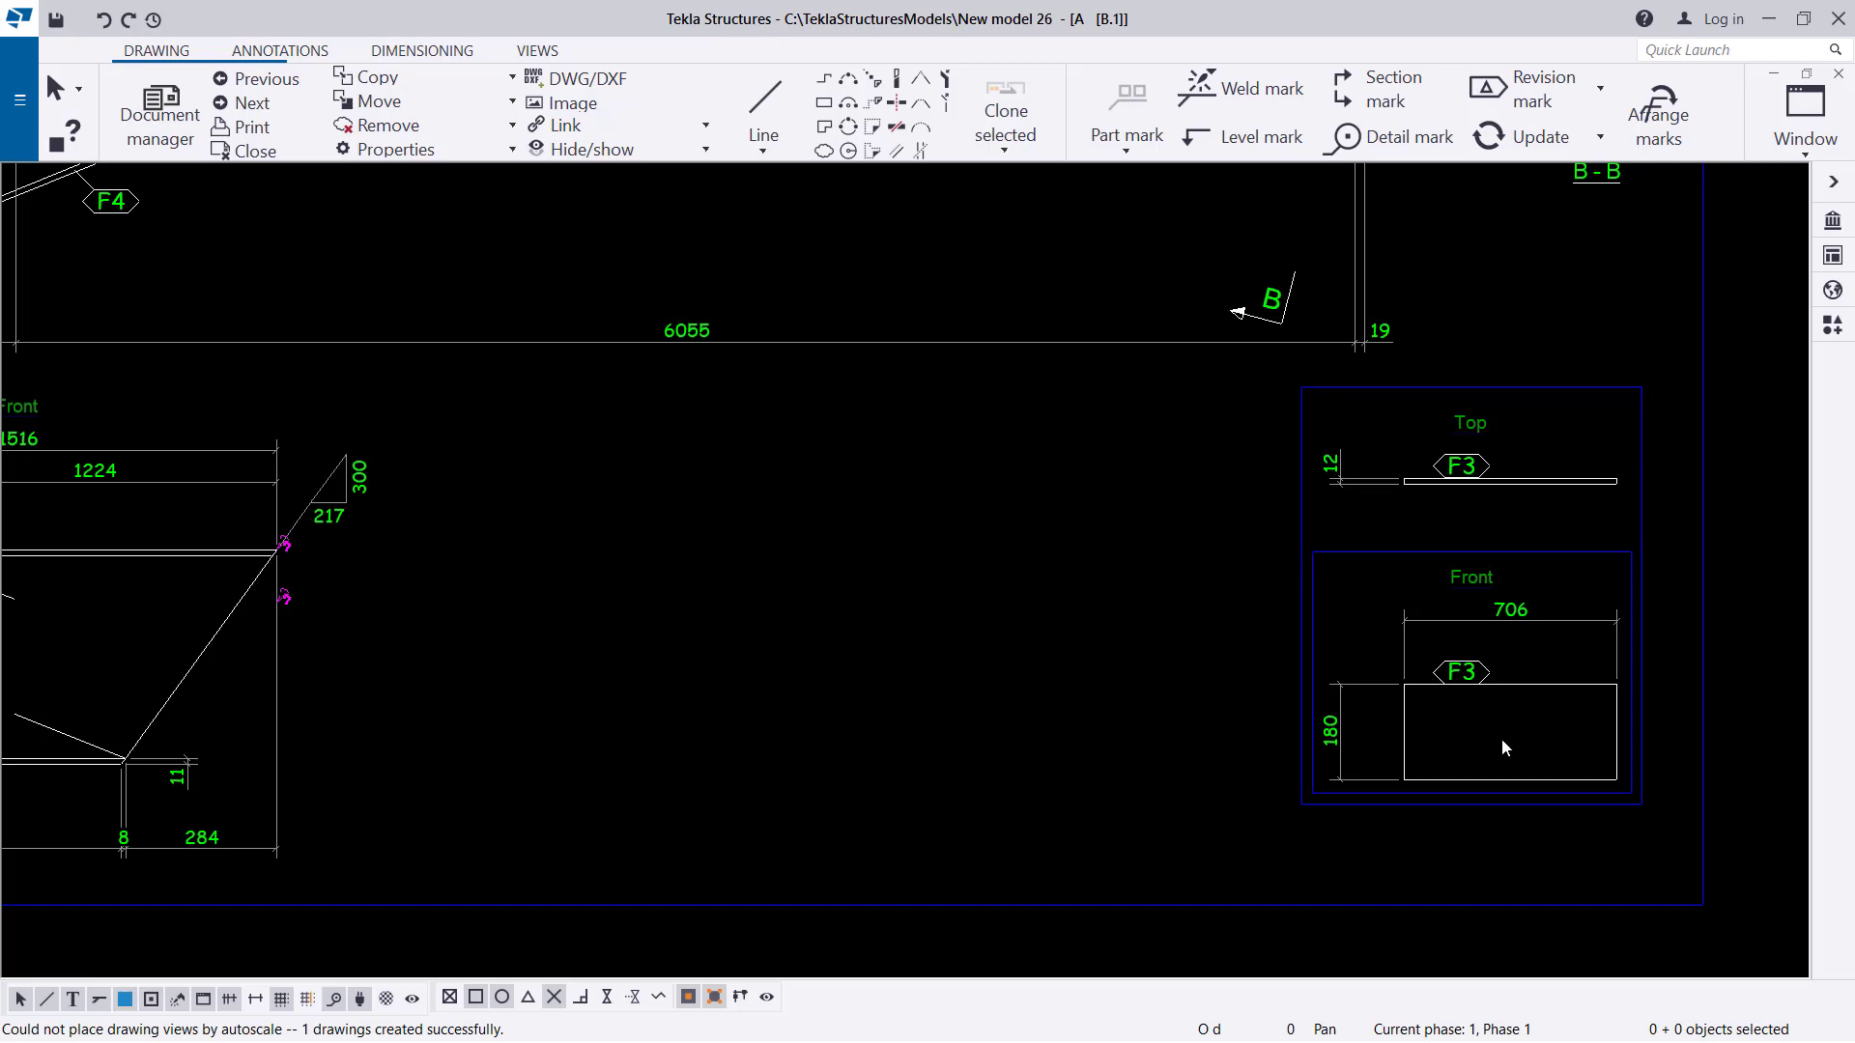
pyautogui.scroll(-2, 1358, 771)
pyautogui.scroll(-1, 1364, 301)
pyautogui.scroll(2, 1281, 351)
pyautogui.scroll(3, 1516, 815)
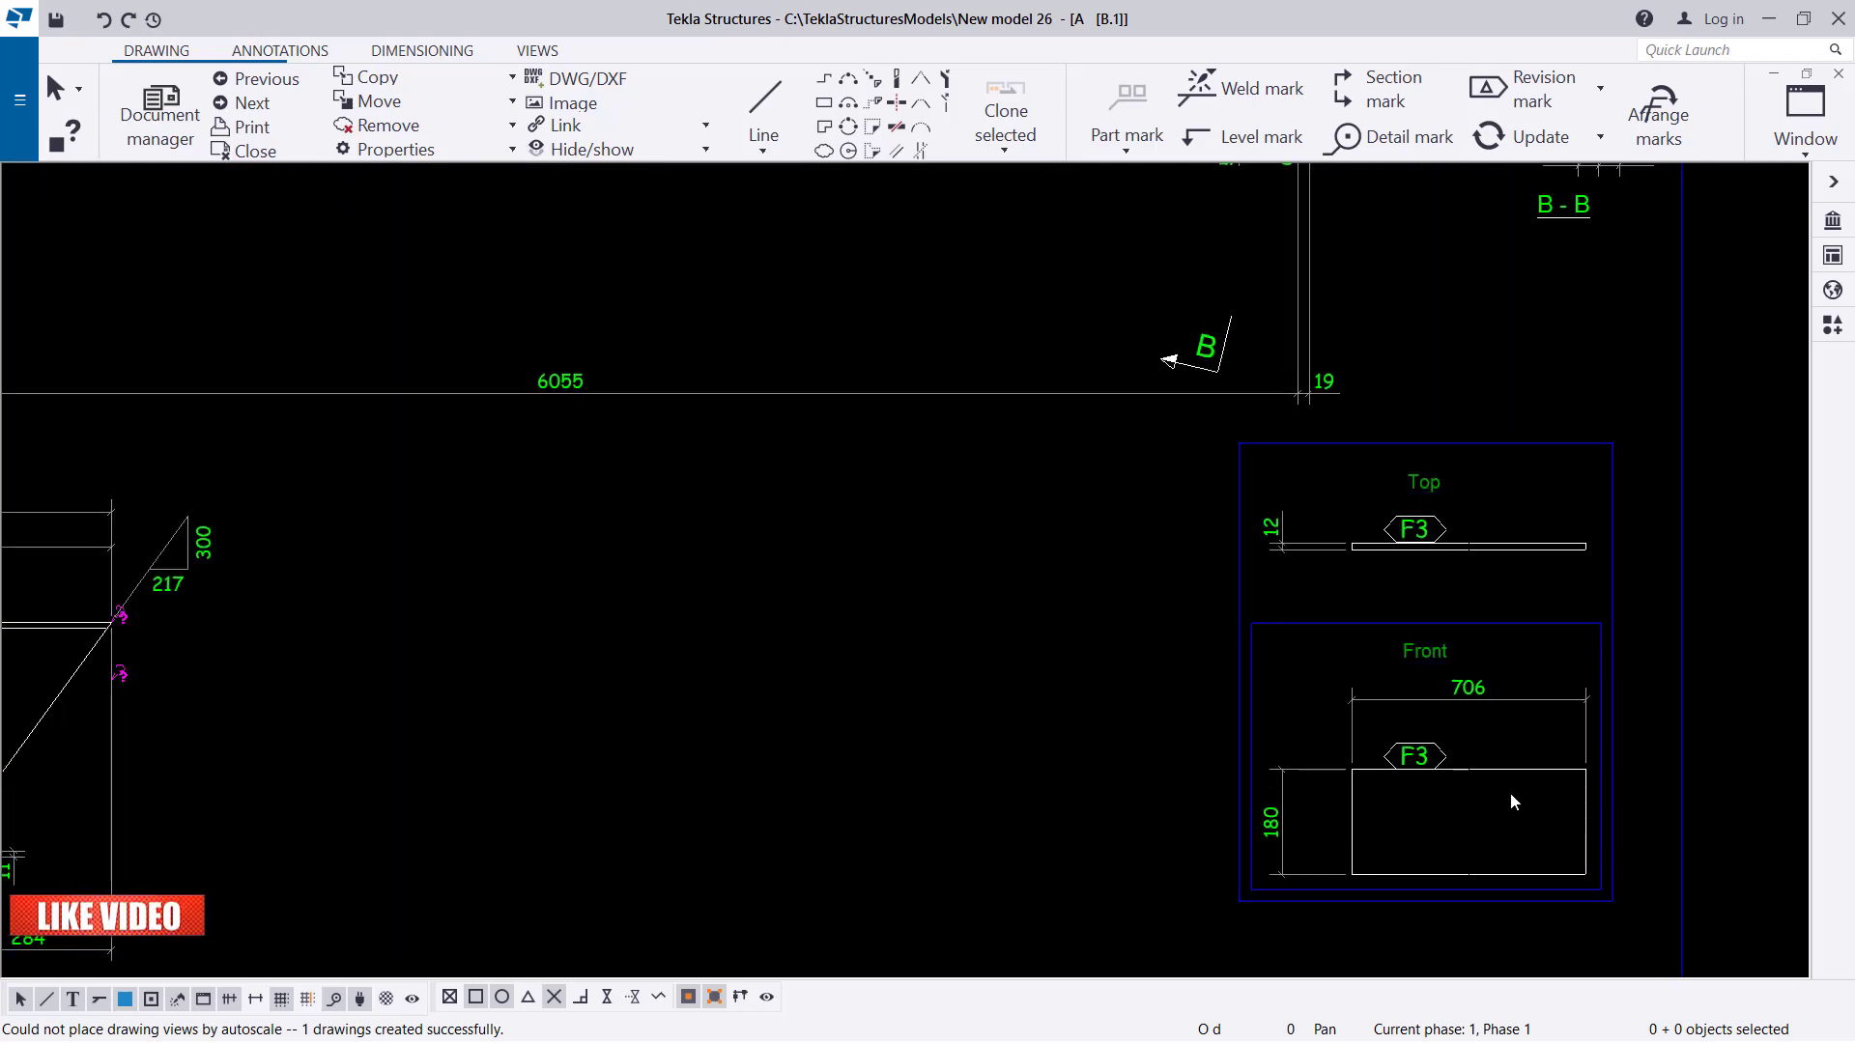
pyautogui.scroll(-3, 1497, 628)
pyautogui.scroll(1, 1214, 266)
pyautogui.scroll(-1, 1354, 740)
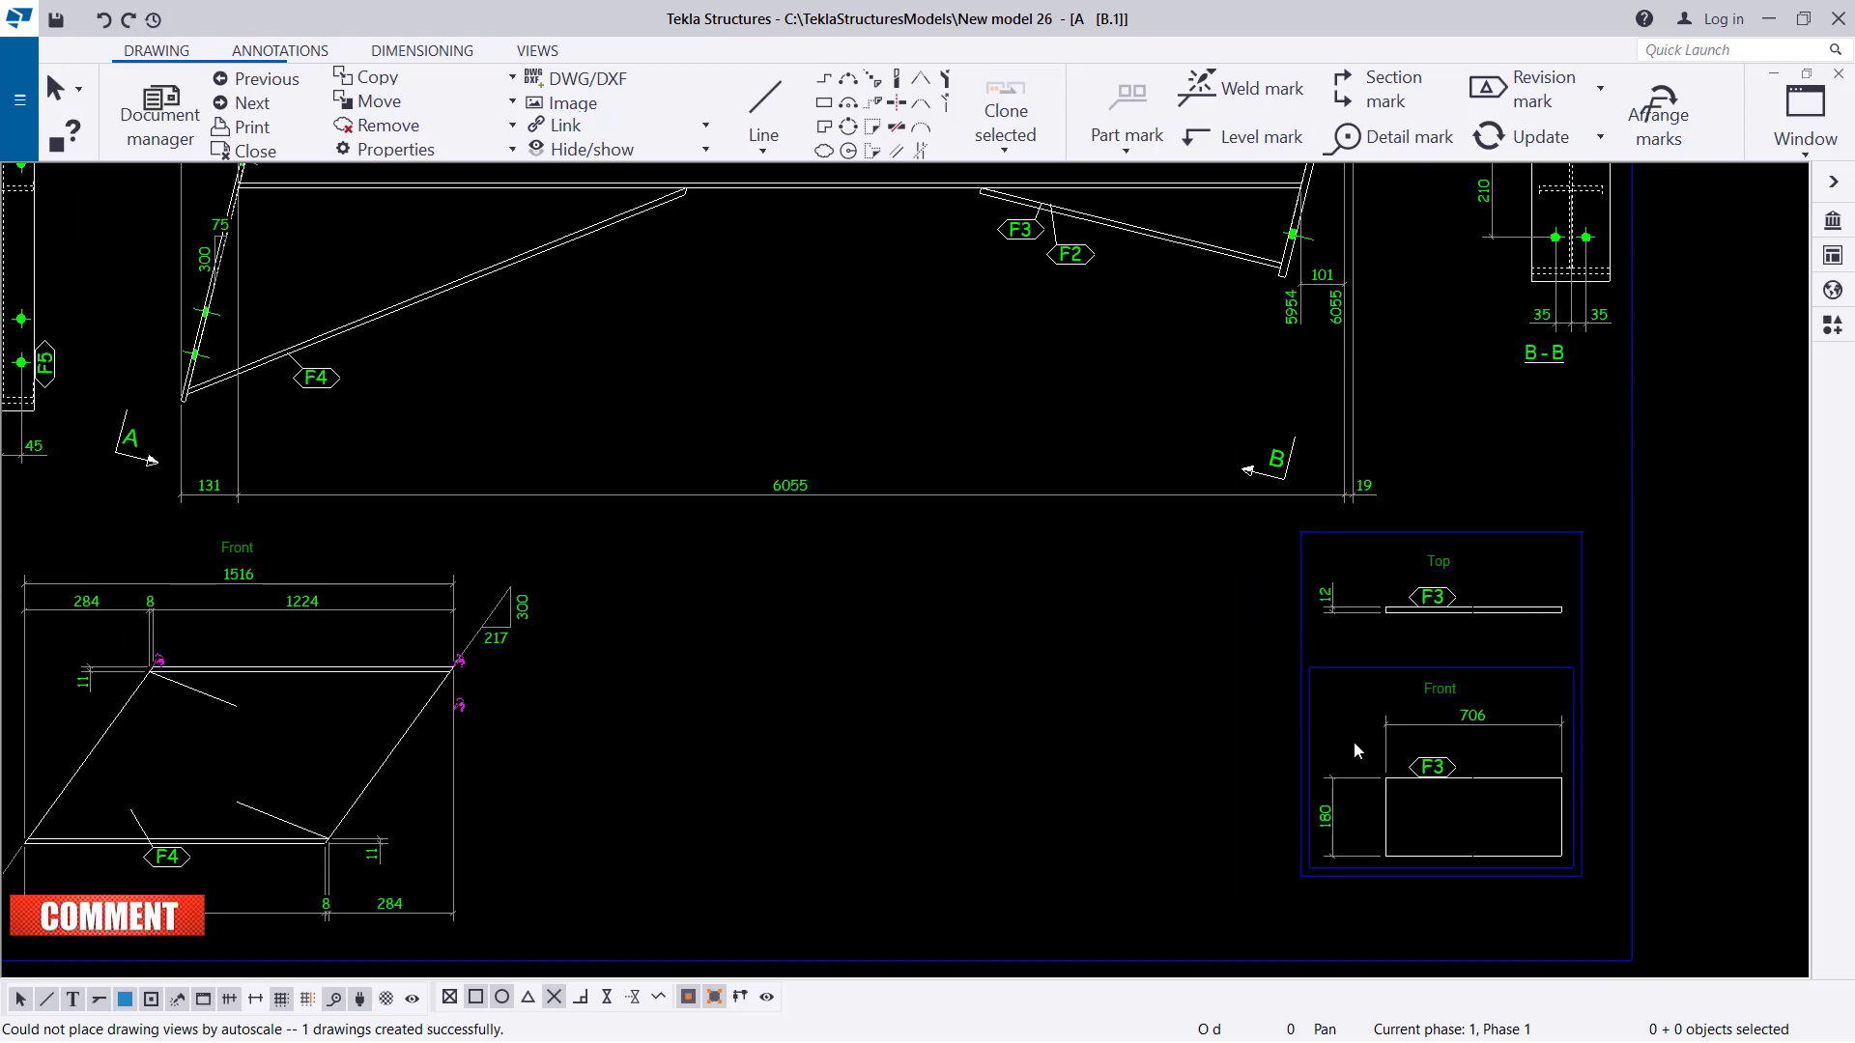
pyautogui.scroll(3, 1050, 294)
pyautogui.scroll(1, 1050, 295)
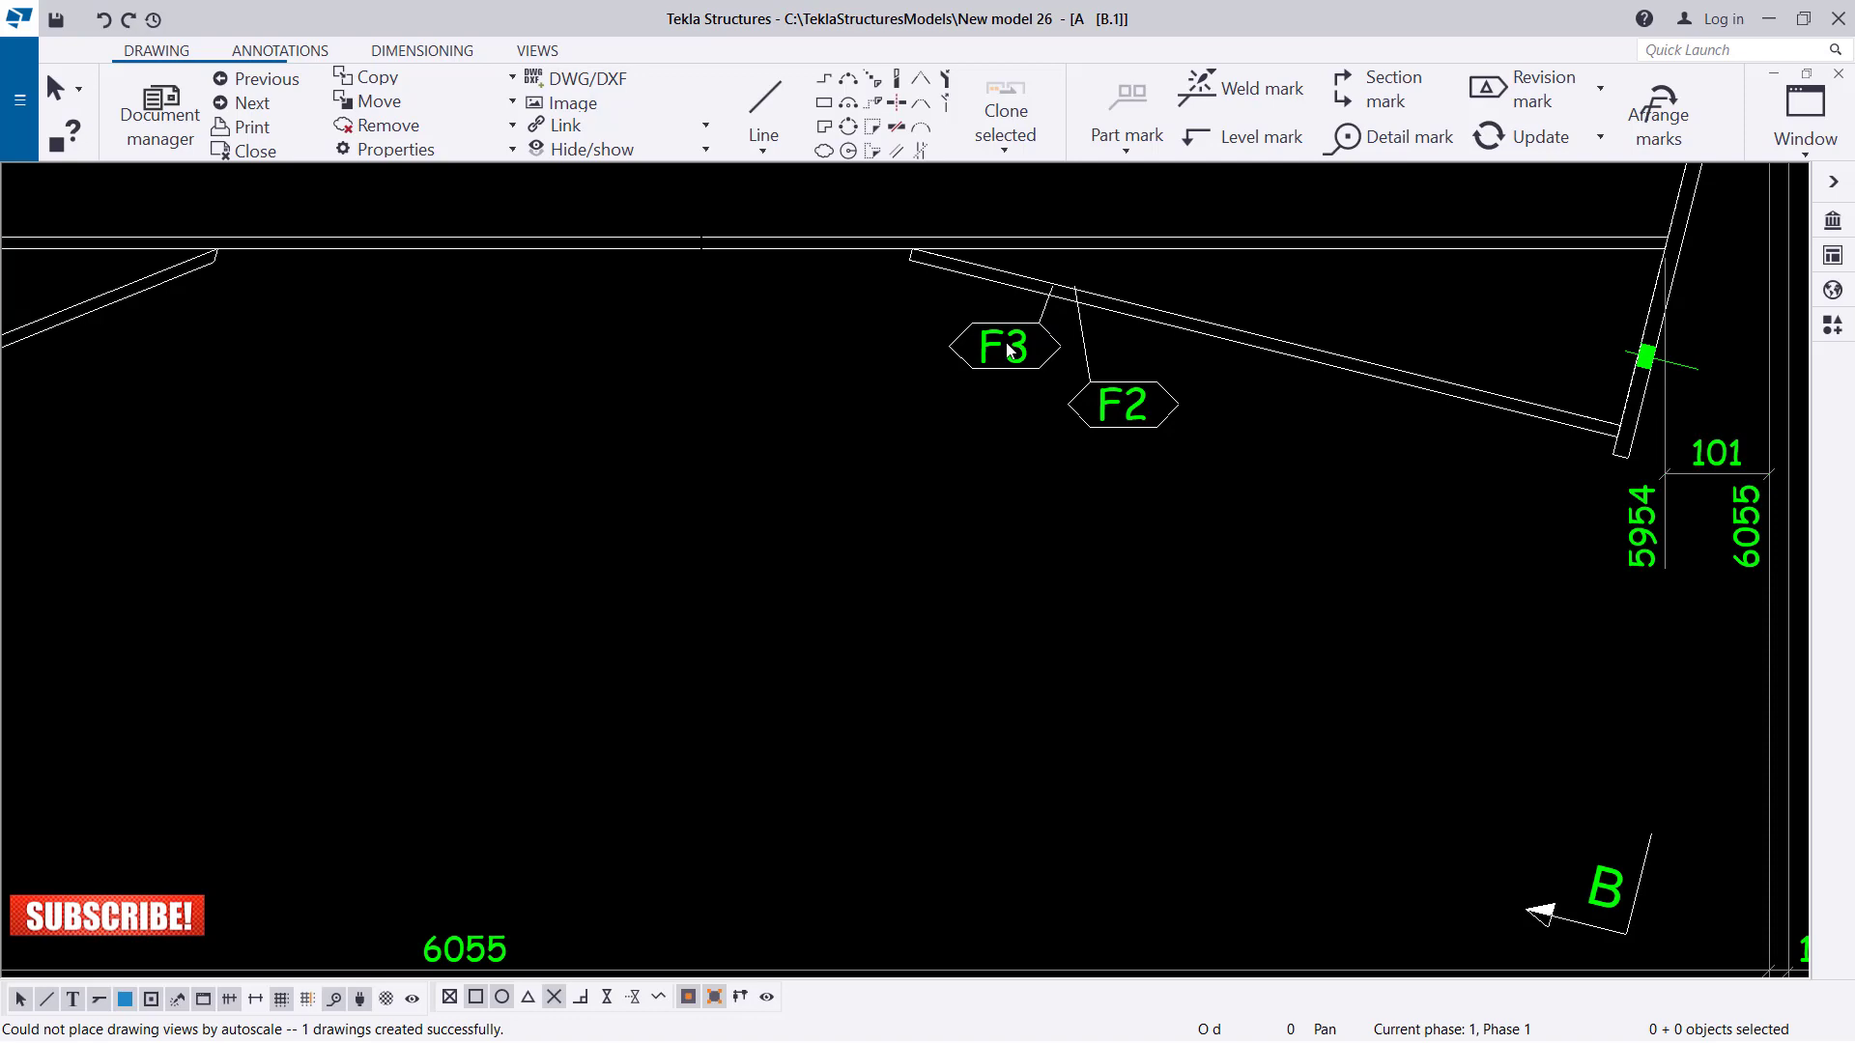
pyautogui.scroll(-4, 1110, 316)
pyautogui.scroll(-2, 1497, 890)
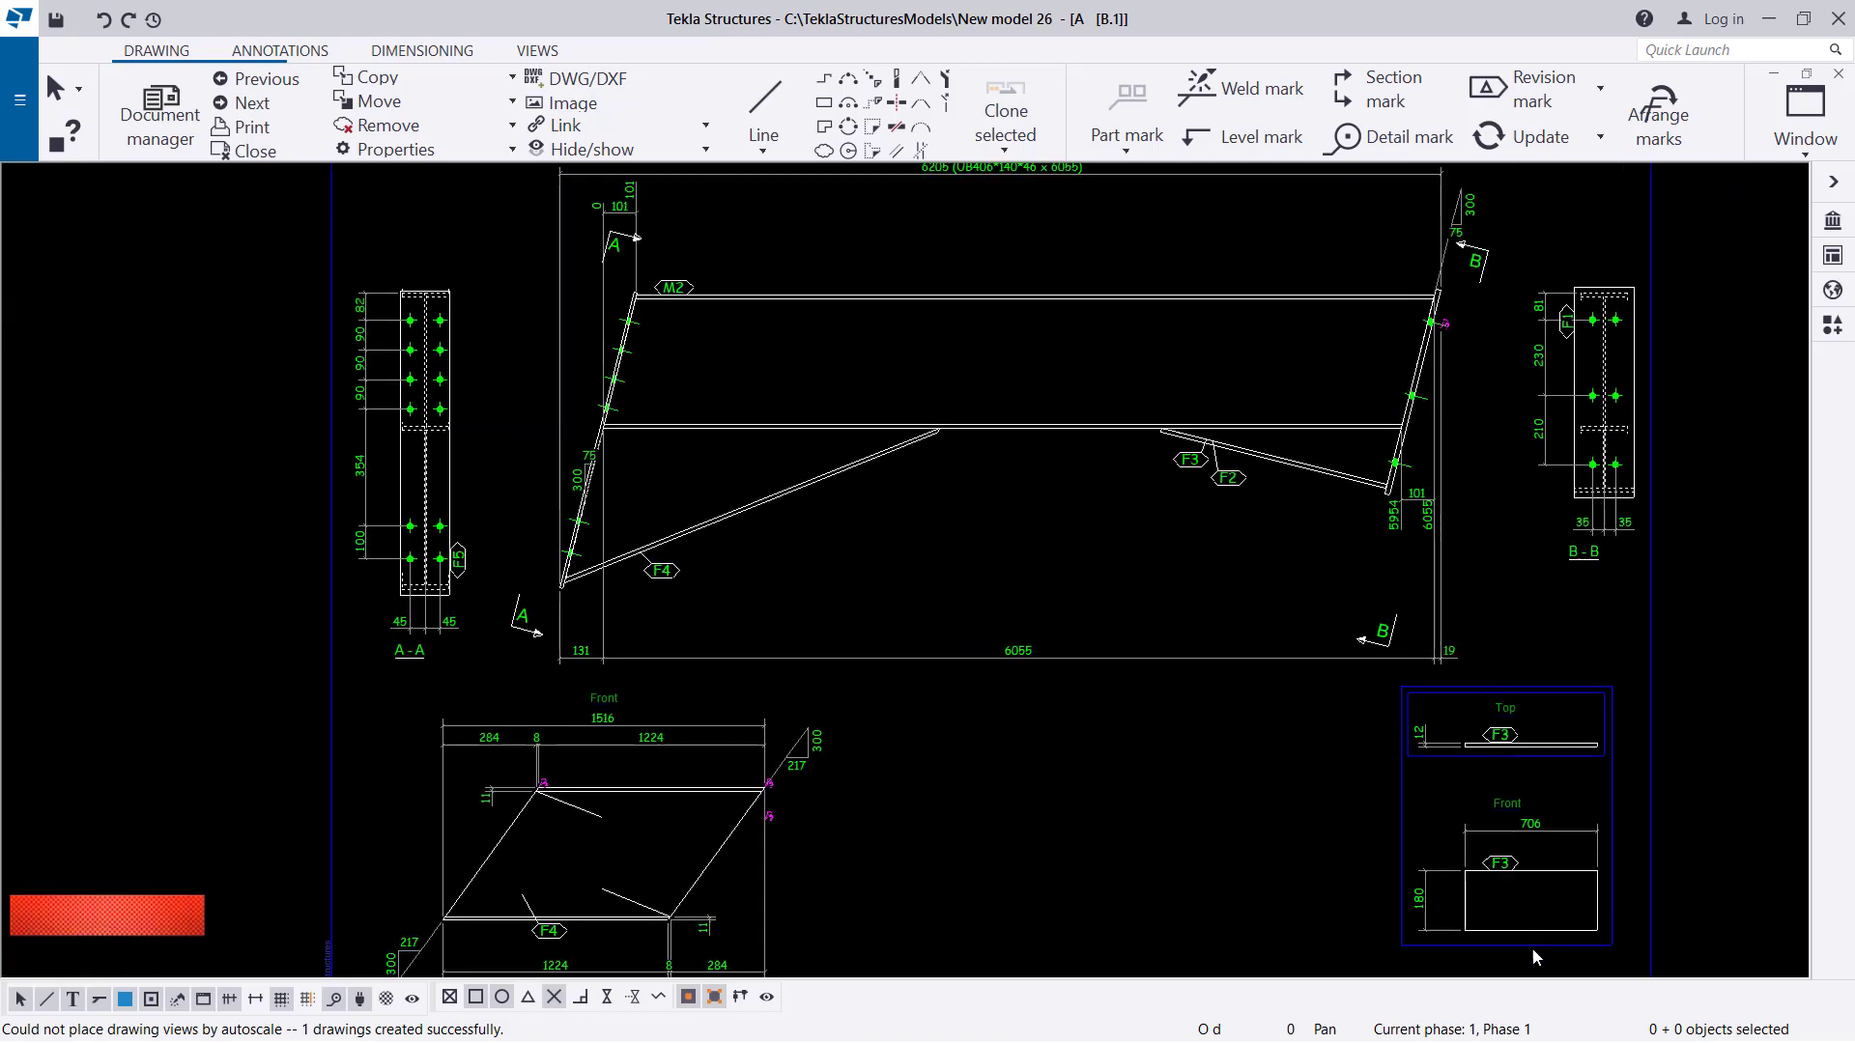
pyautogui.scroll(3, 1516, 872)
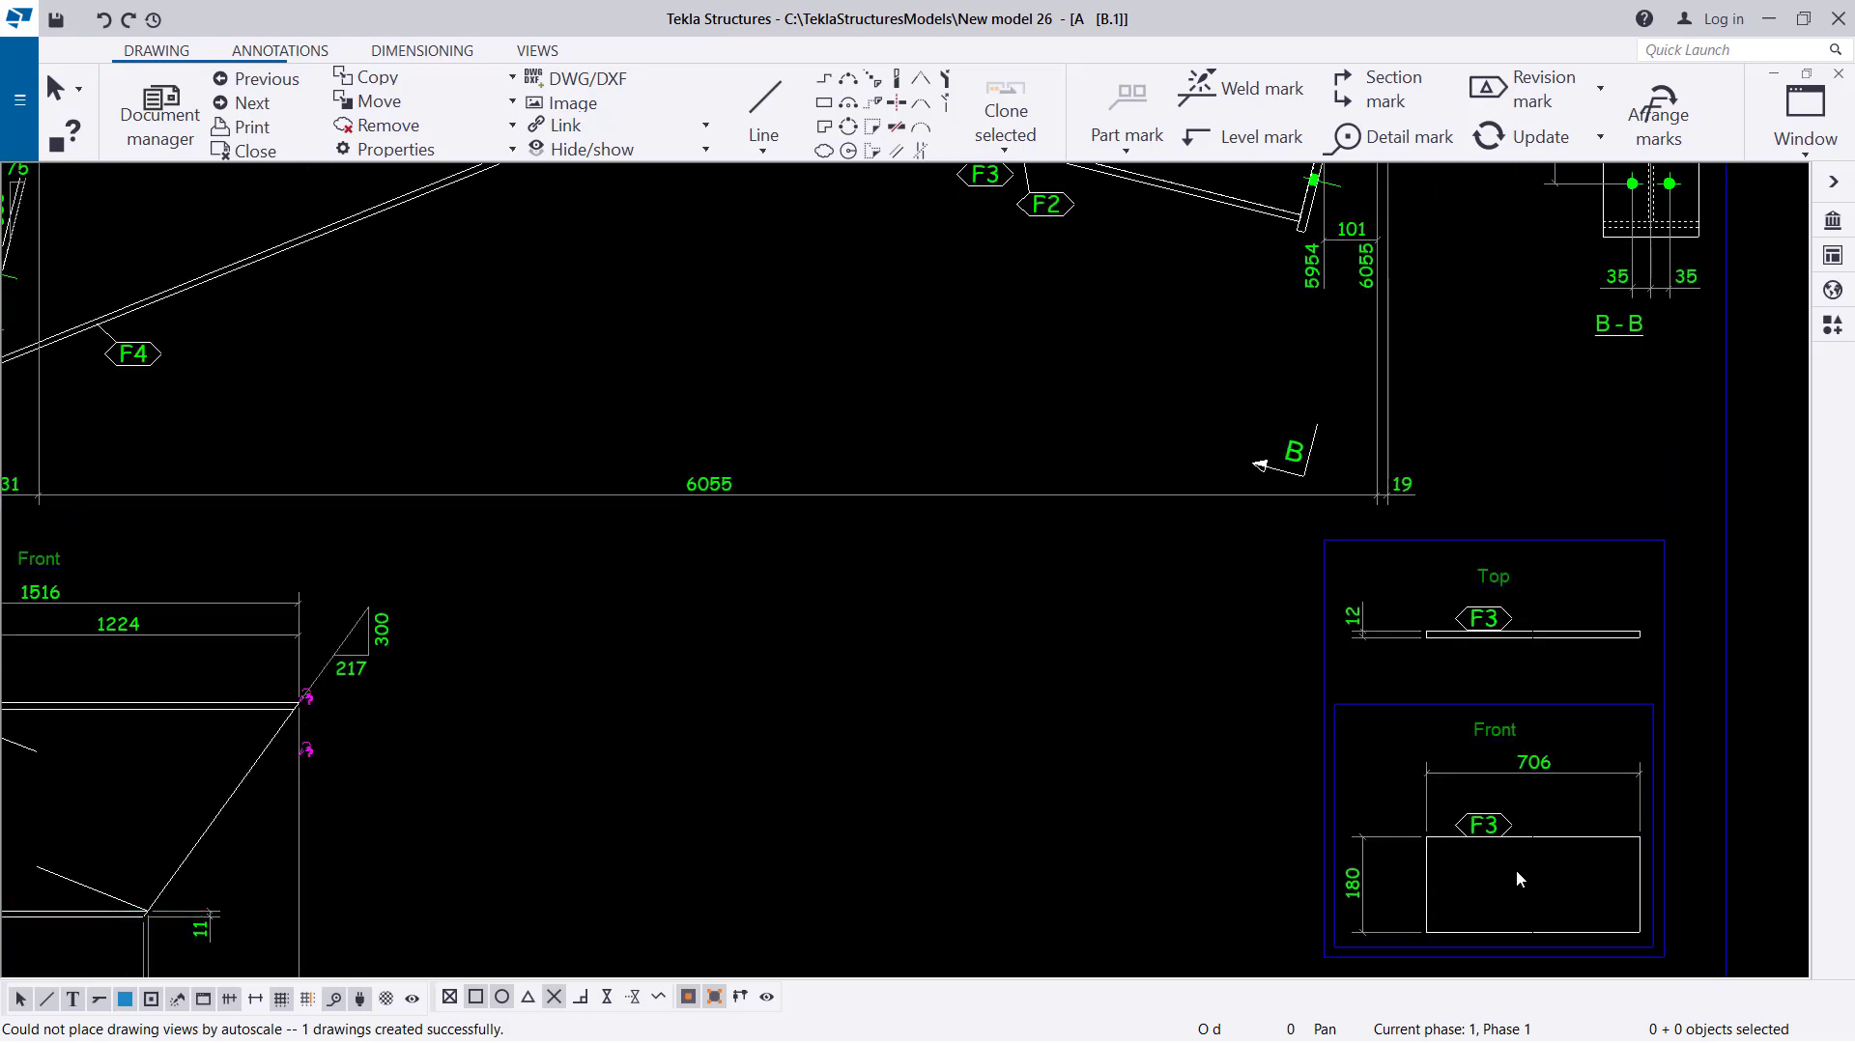
pyautogui.scroll(-1, 1516, 869)
pyautogui.scroll(1, 1098, 265)
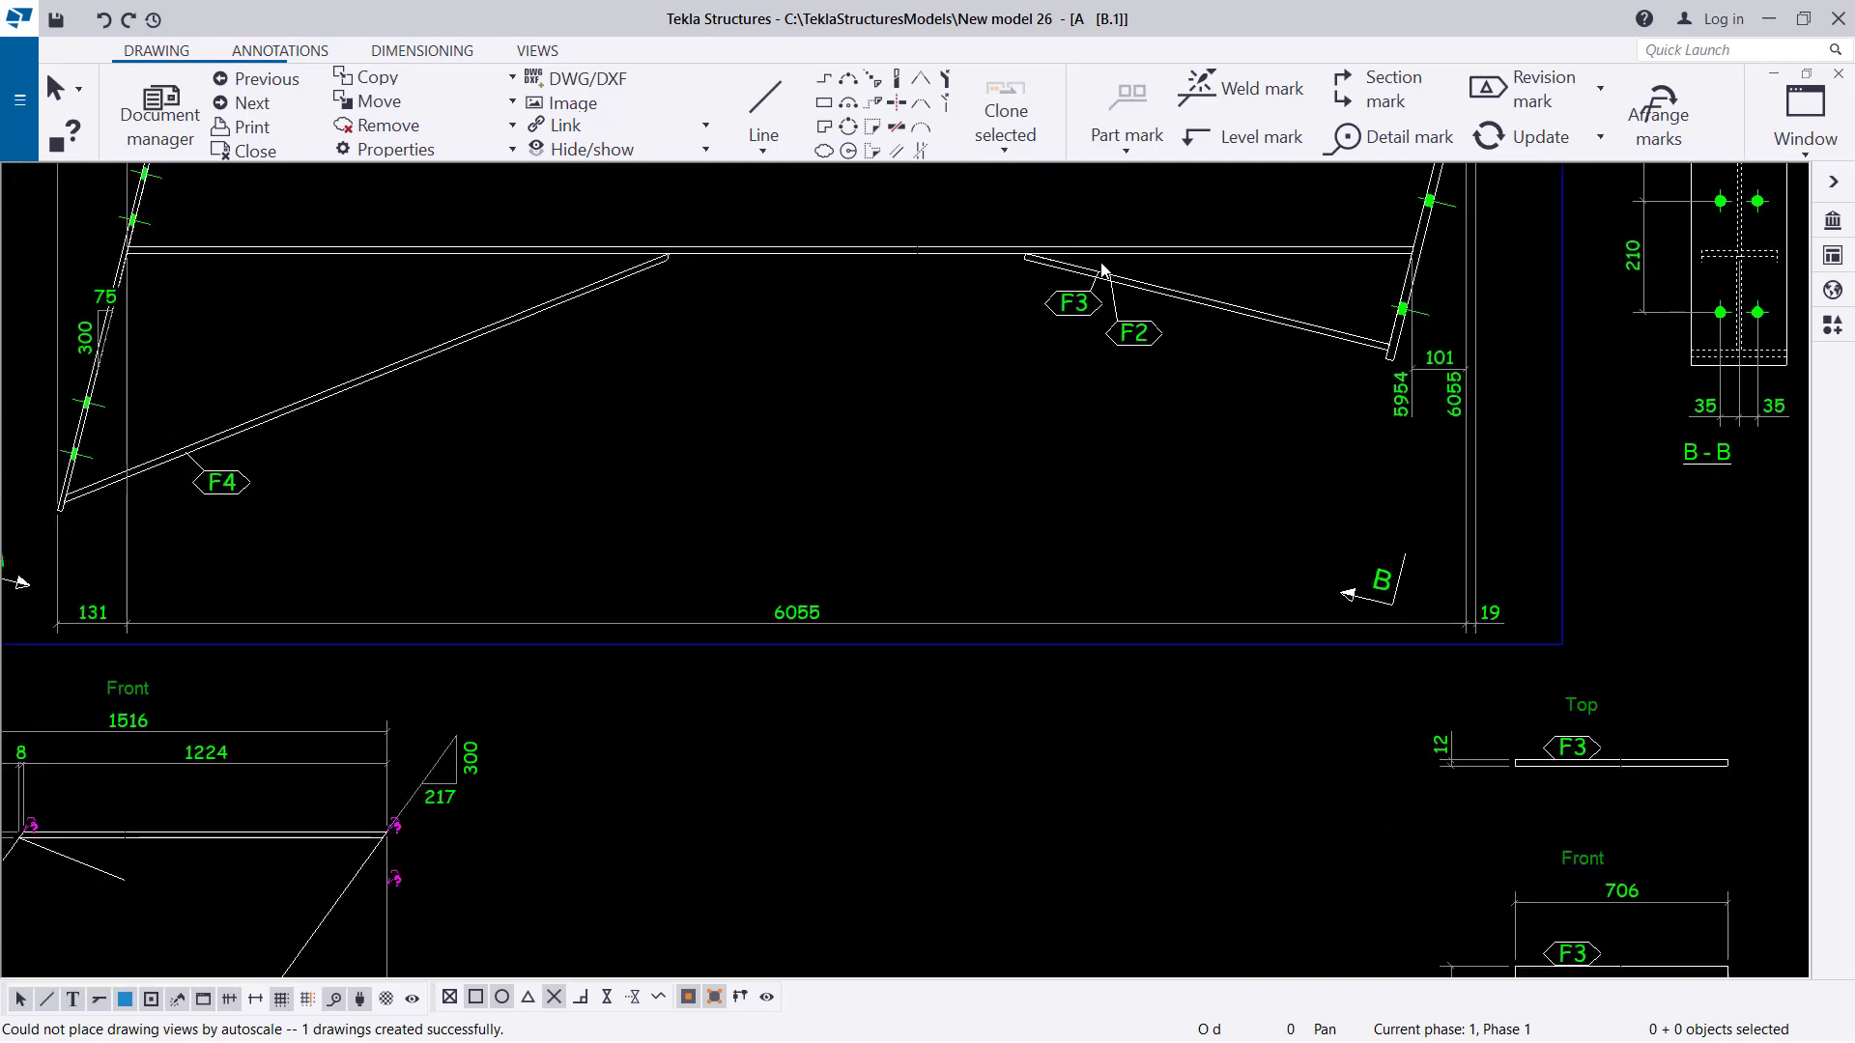
pyautogui.scroll(2, 1139, 286)
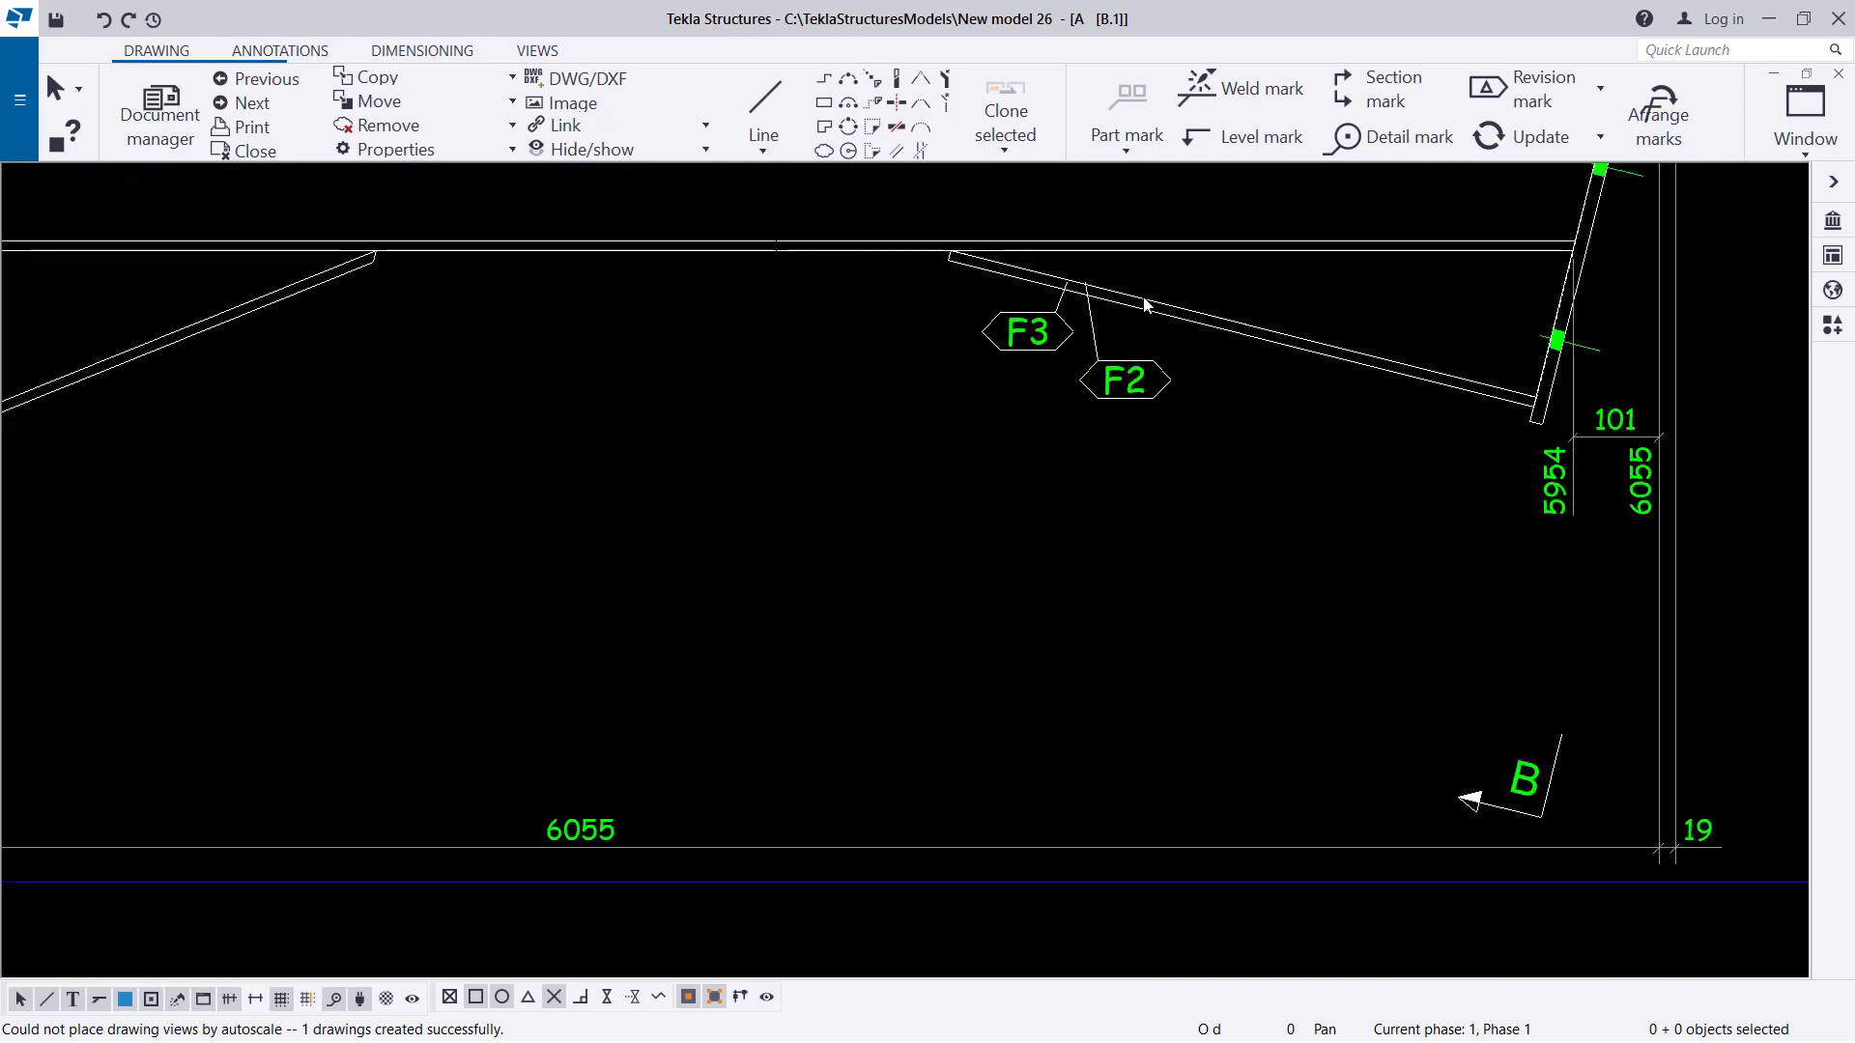
# Create single-part views of plate F2 and shift them slightly right and down.
pyautogui.rightClick(1145, 305)
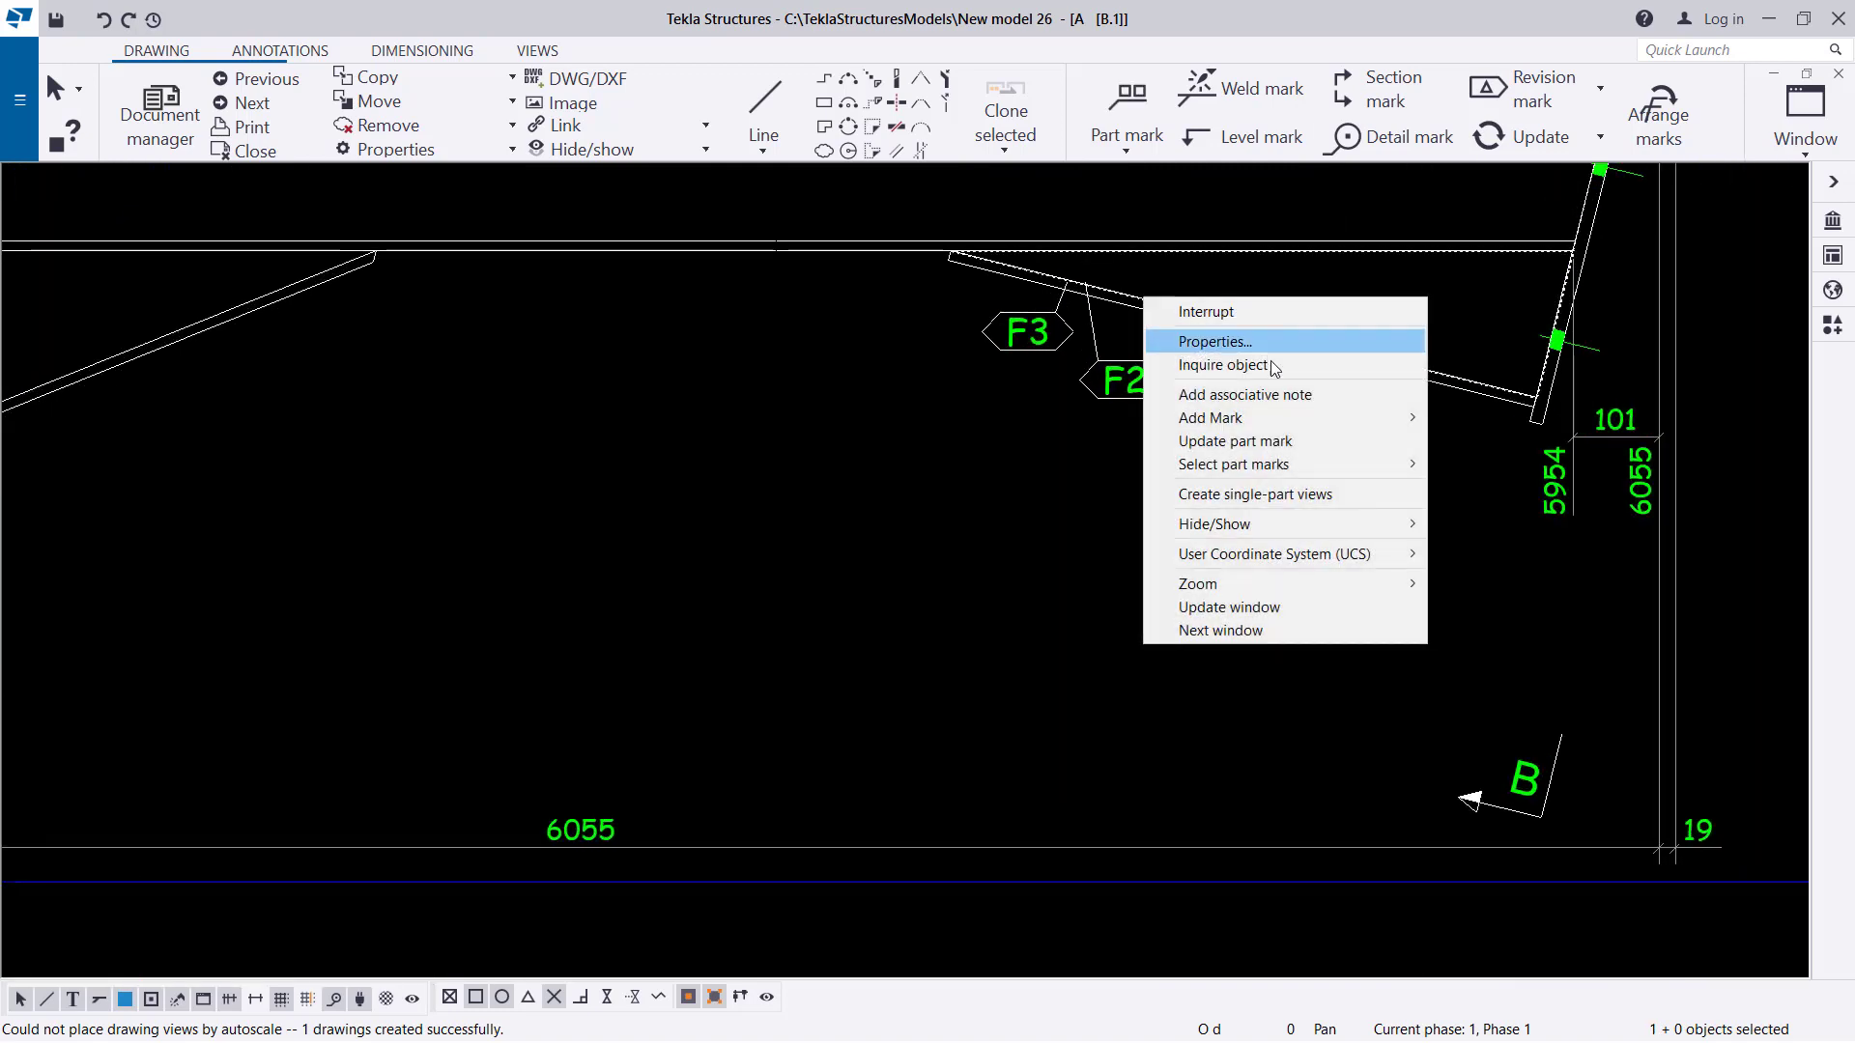
pyautogui.click(1277, 495)
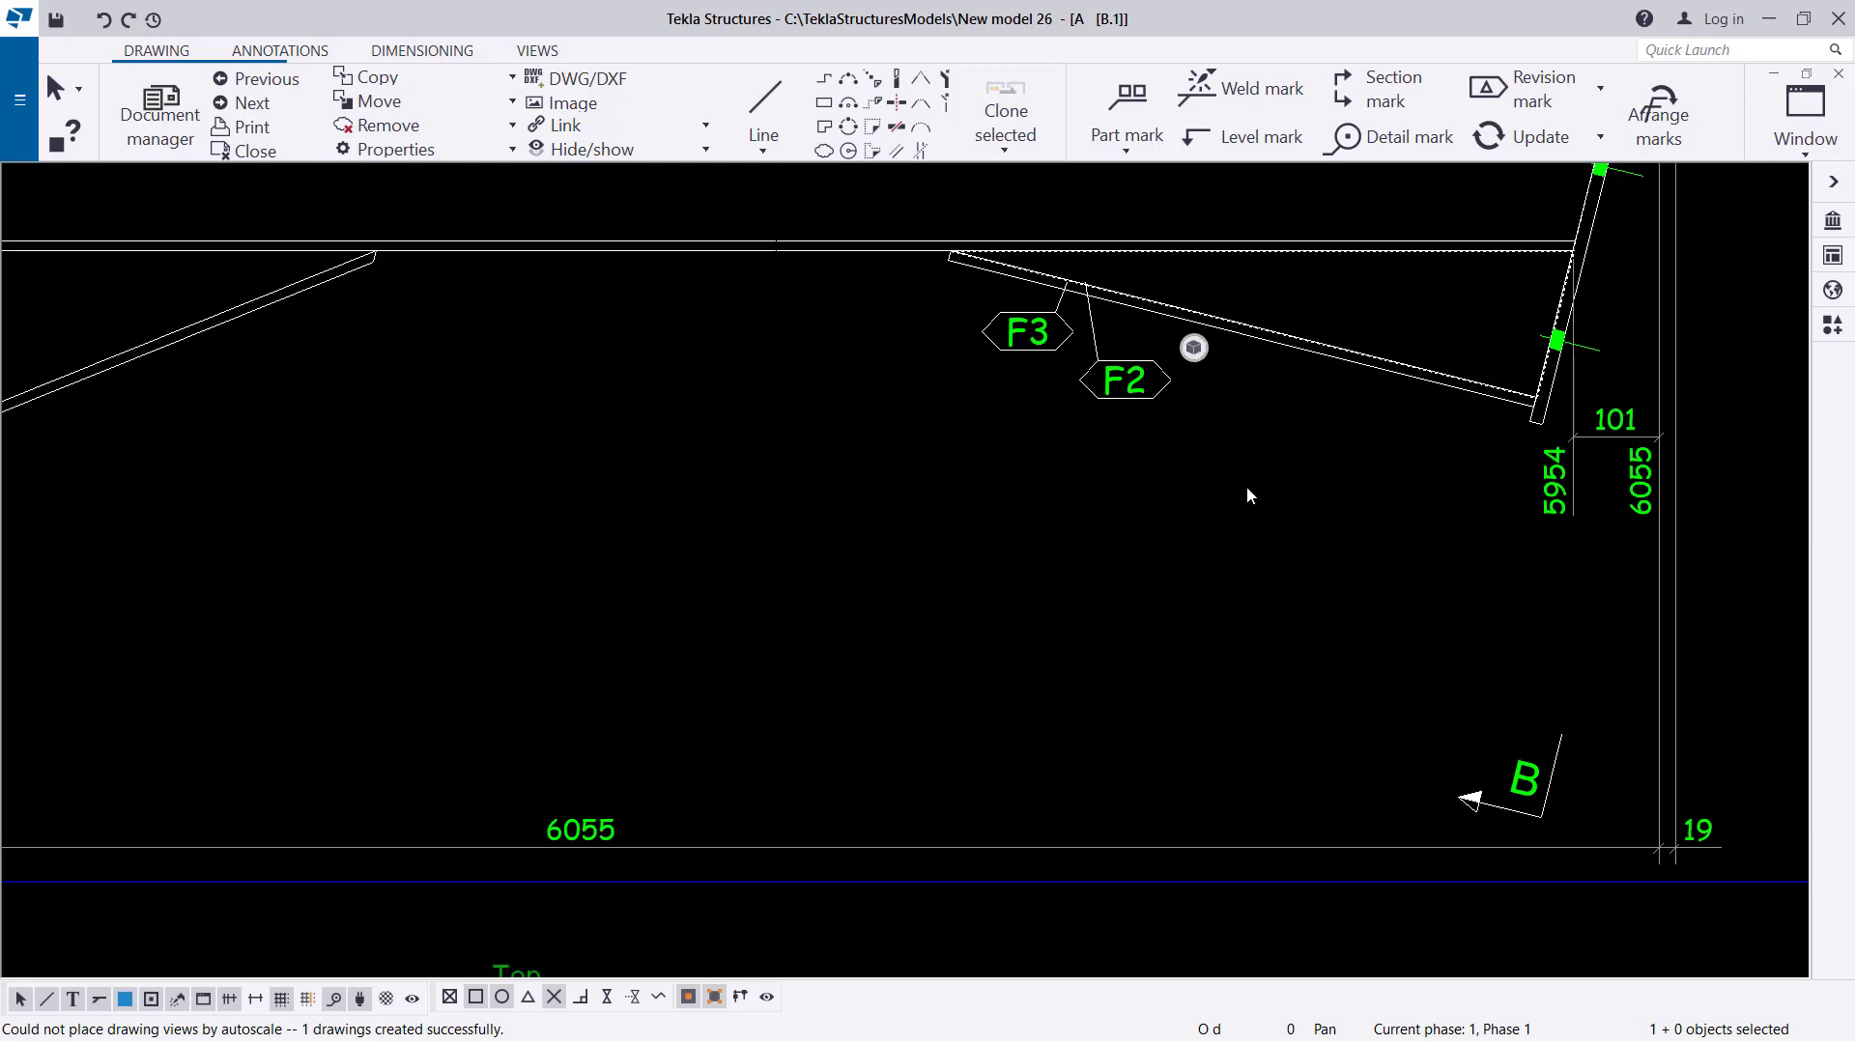
pyautogui.scroll(2, 970, 658)
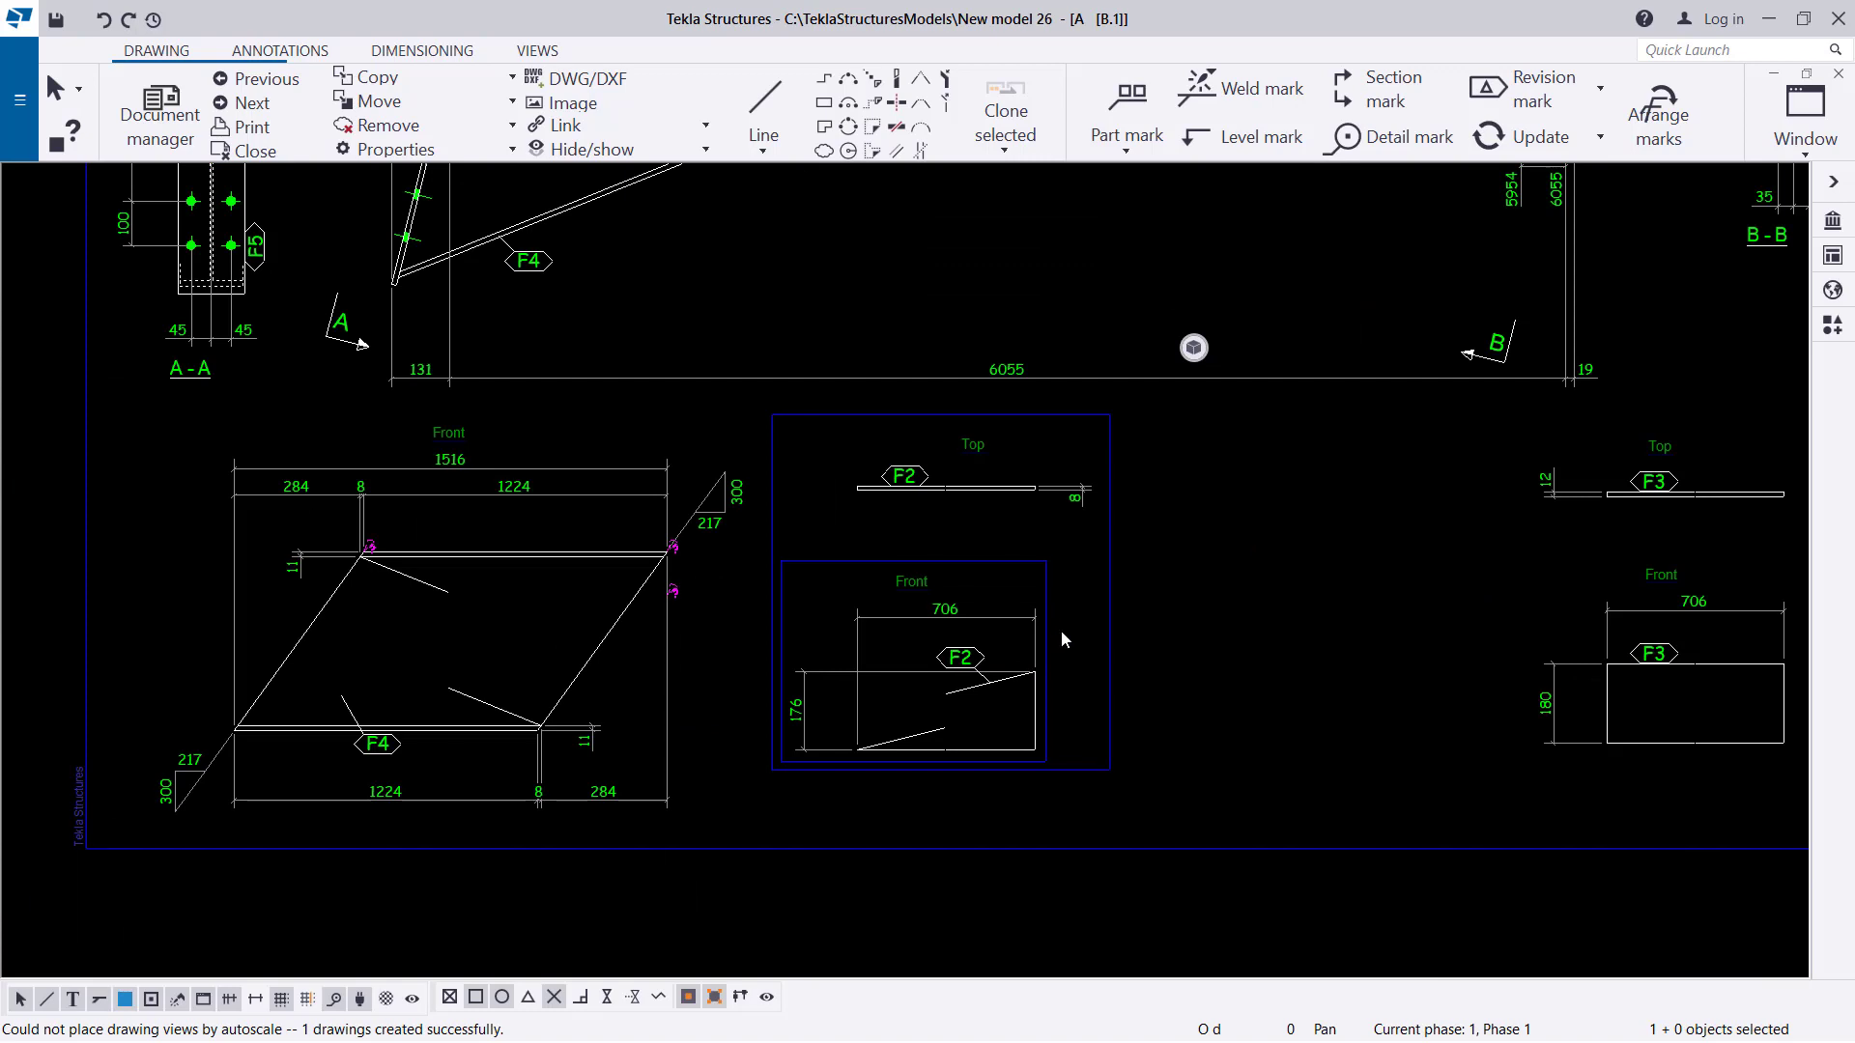
pyautogui.moveTo(1110, 557); pyautogui.dragTo(1198, 602)
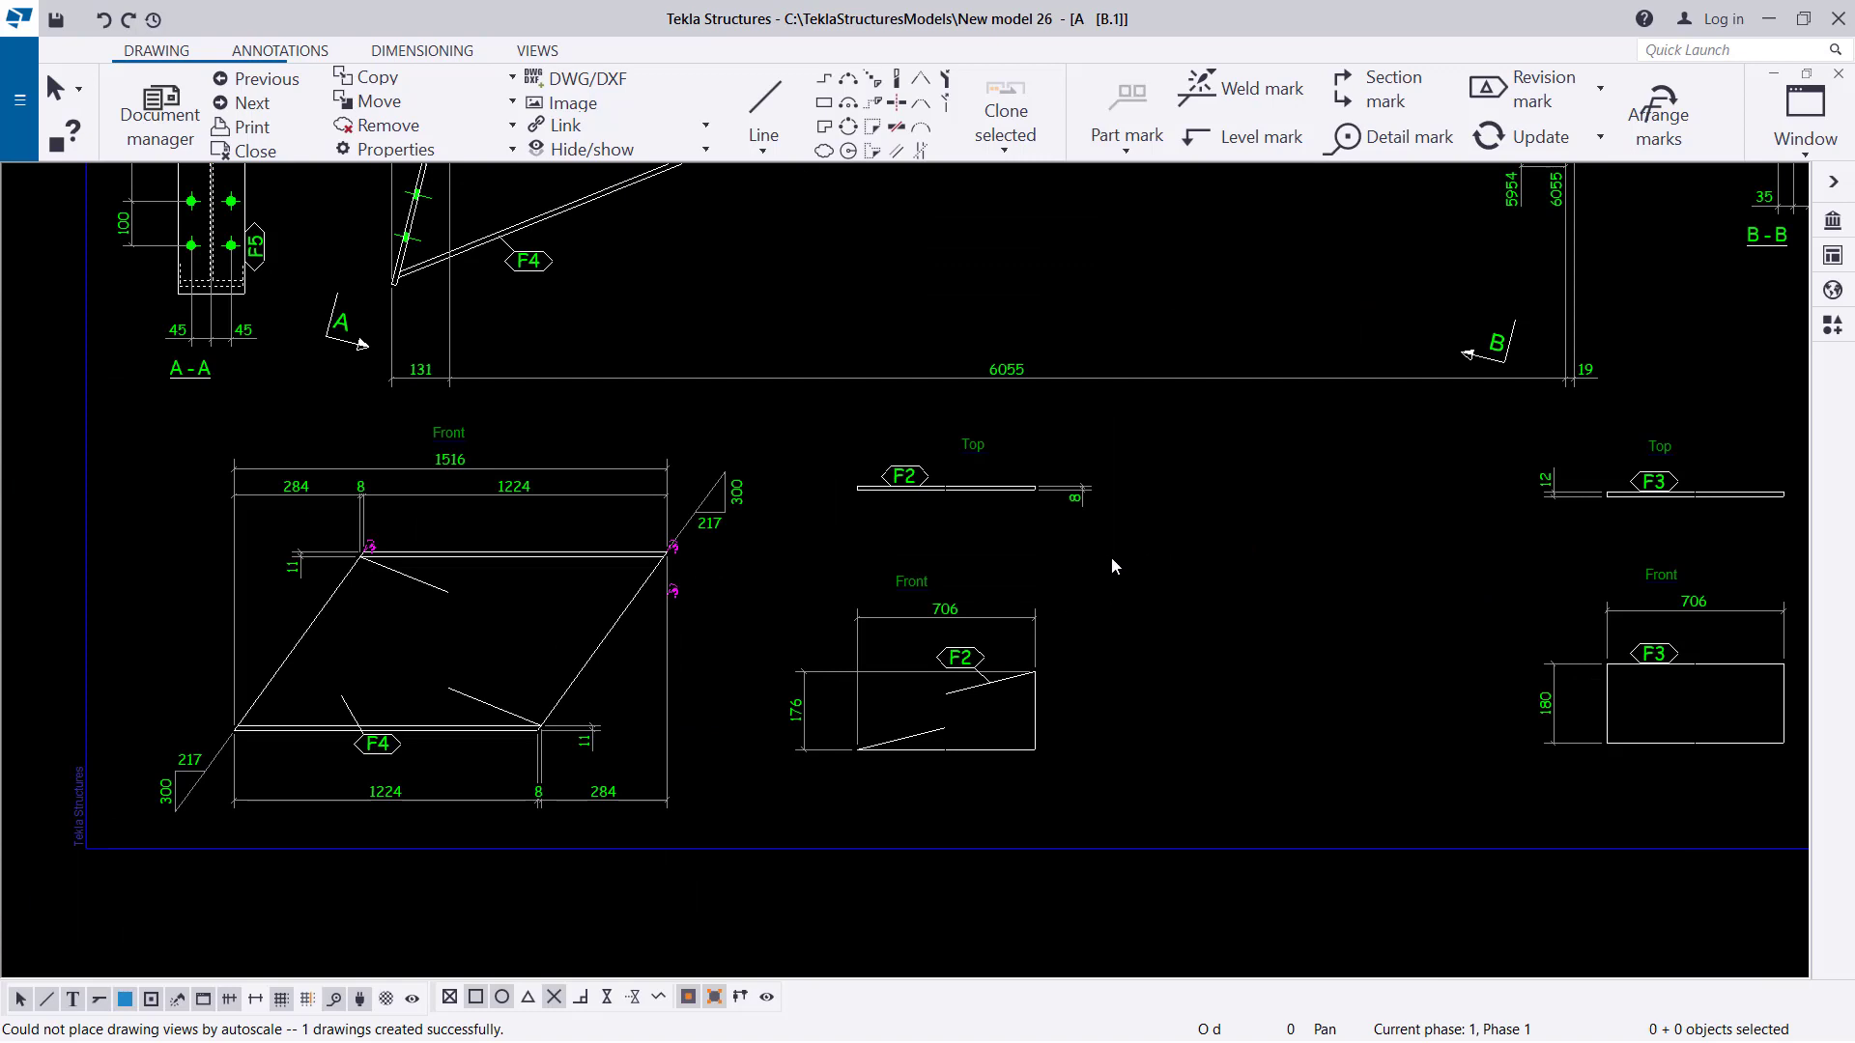
pyautogui.moveTo(1107, 538); pyautogui.dragTo(1203, 591)
# Select the F4, F3 and F2 single-part views, then open the assembly drawing properties.
pyautogui.scroll(-2, 769, 716)
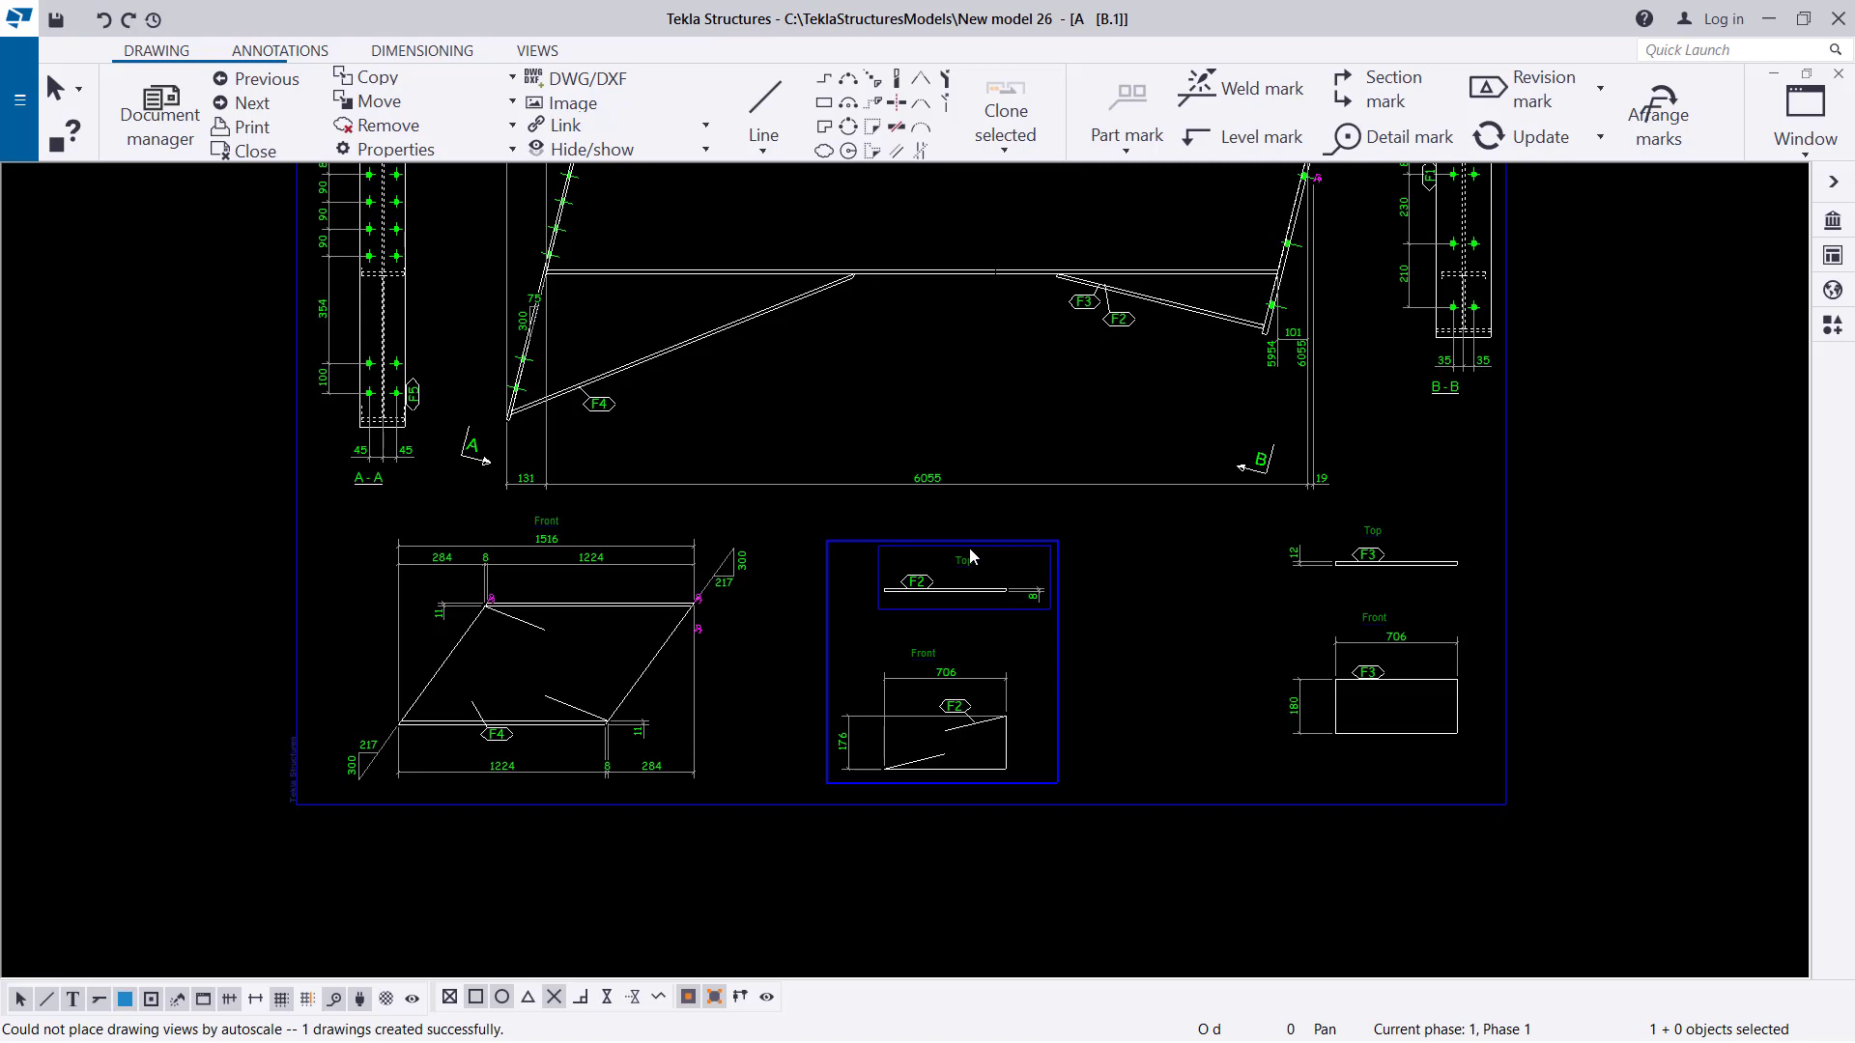
pyautogui.scroll(-1, 1200, 589)
pyautogui.scroll(2, 1180, 313)
pyautogui.scroll(-1, 1215, 490)
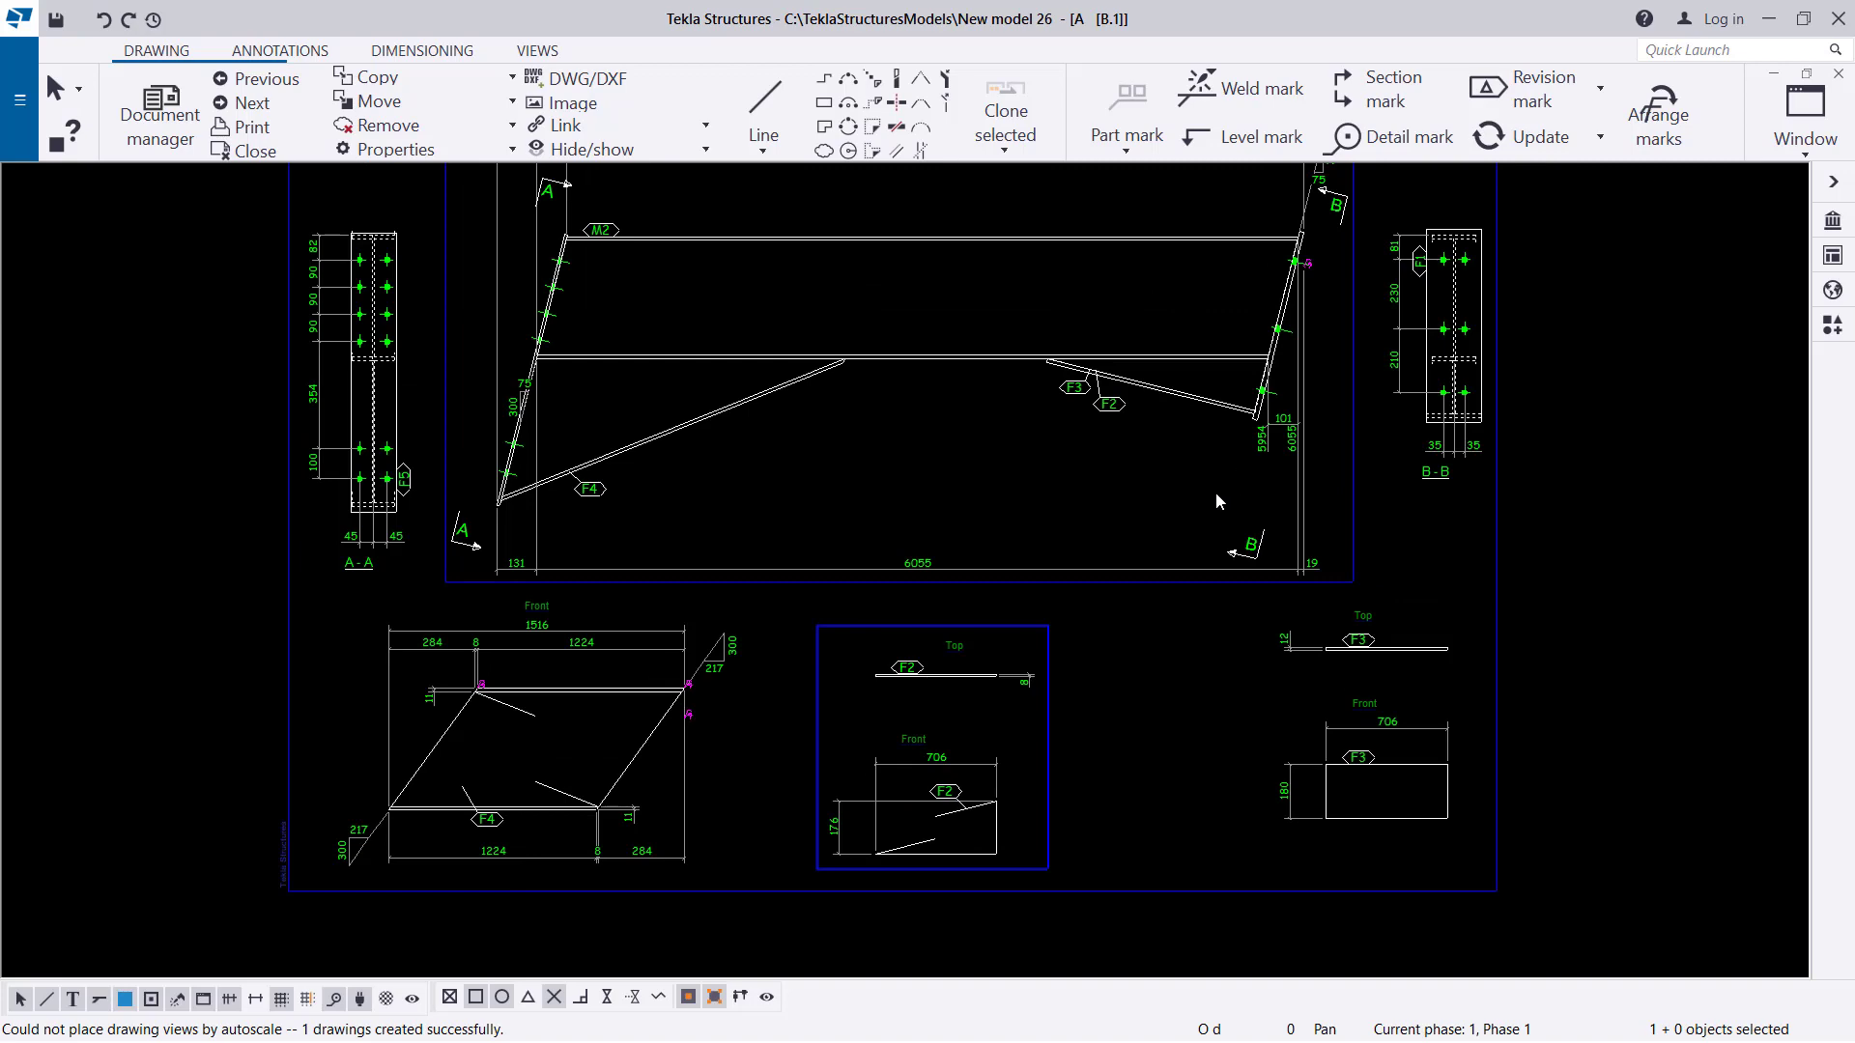
pyautogui.scroll(-1, 1227, 580)
pyautogui.click(626, 716)
pyautogui.scroll(2, 676, 743)
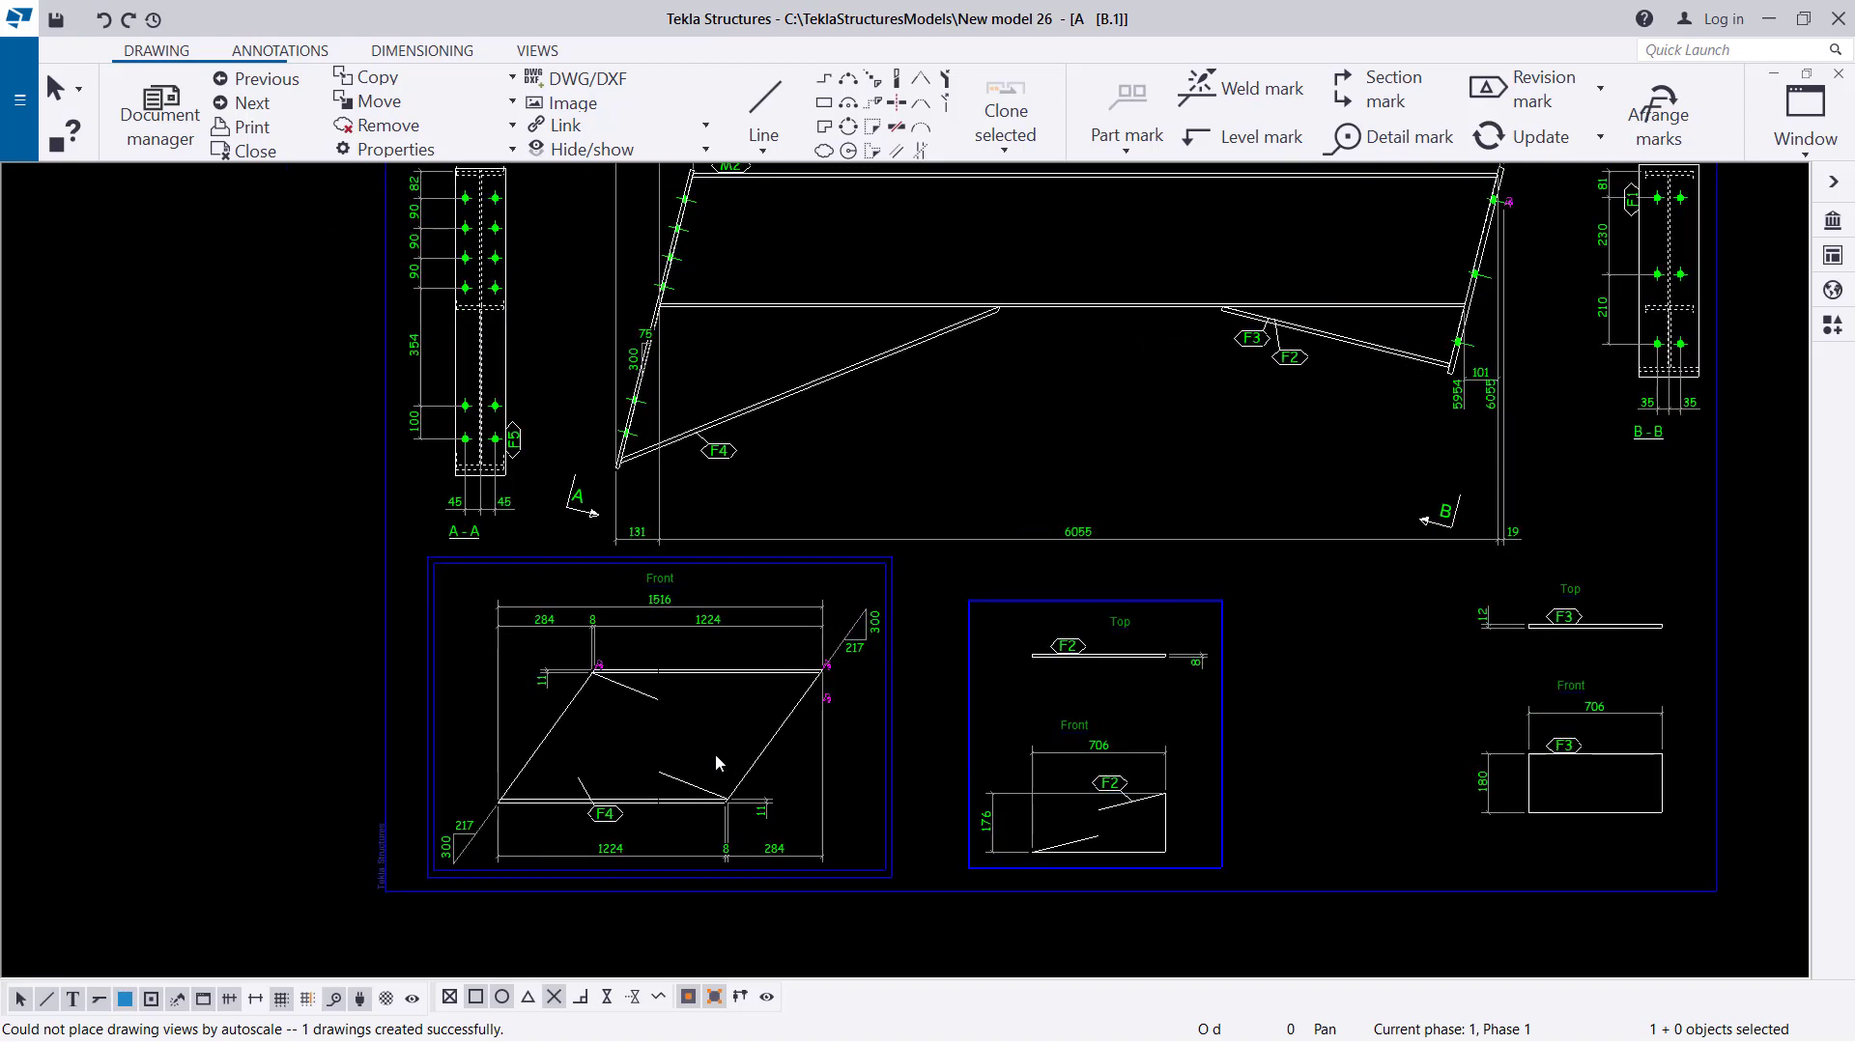
pyautogui.click(1556, 790)
pyautogui.click(1121, 838)
pyautogui.scroll(2, 1121, 838)
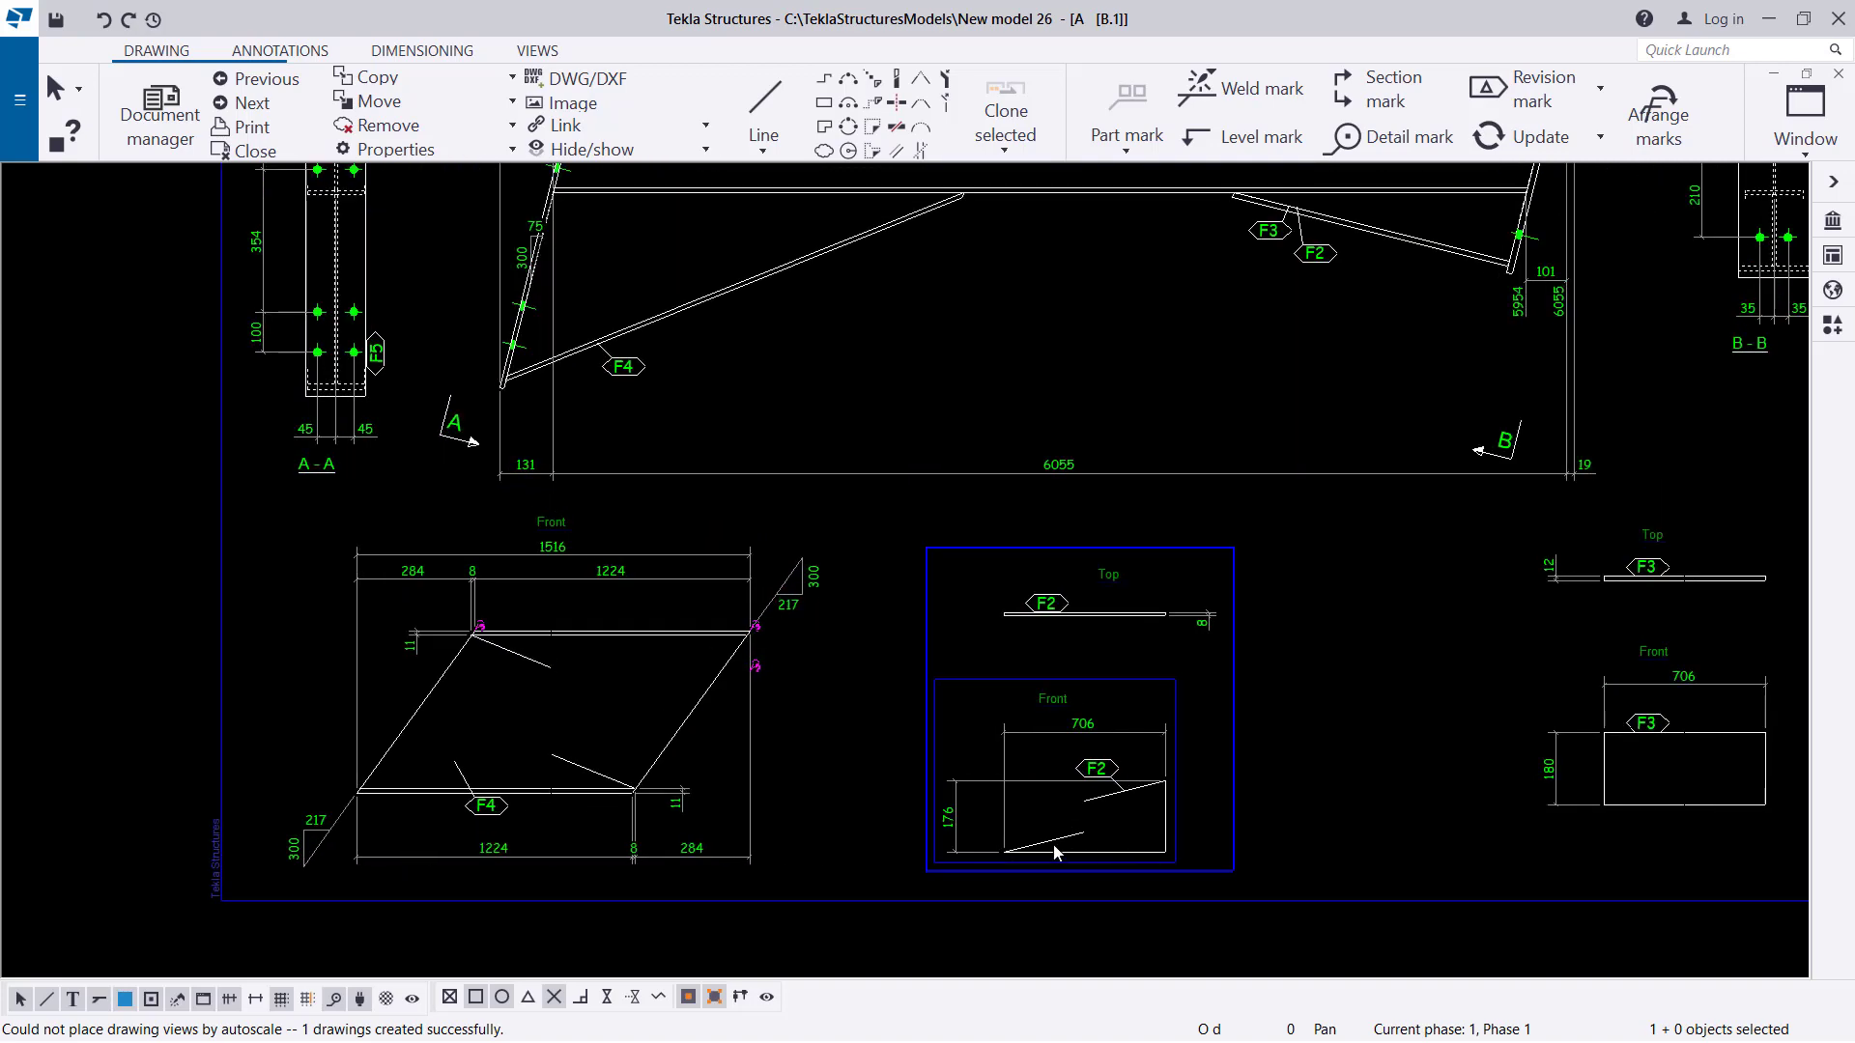
pyautogui.doubleClick(1281, 722)
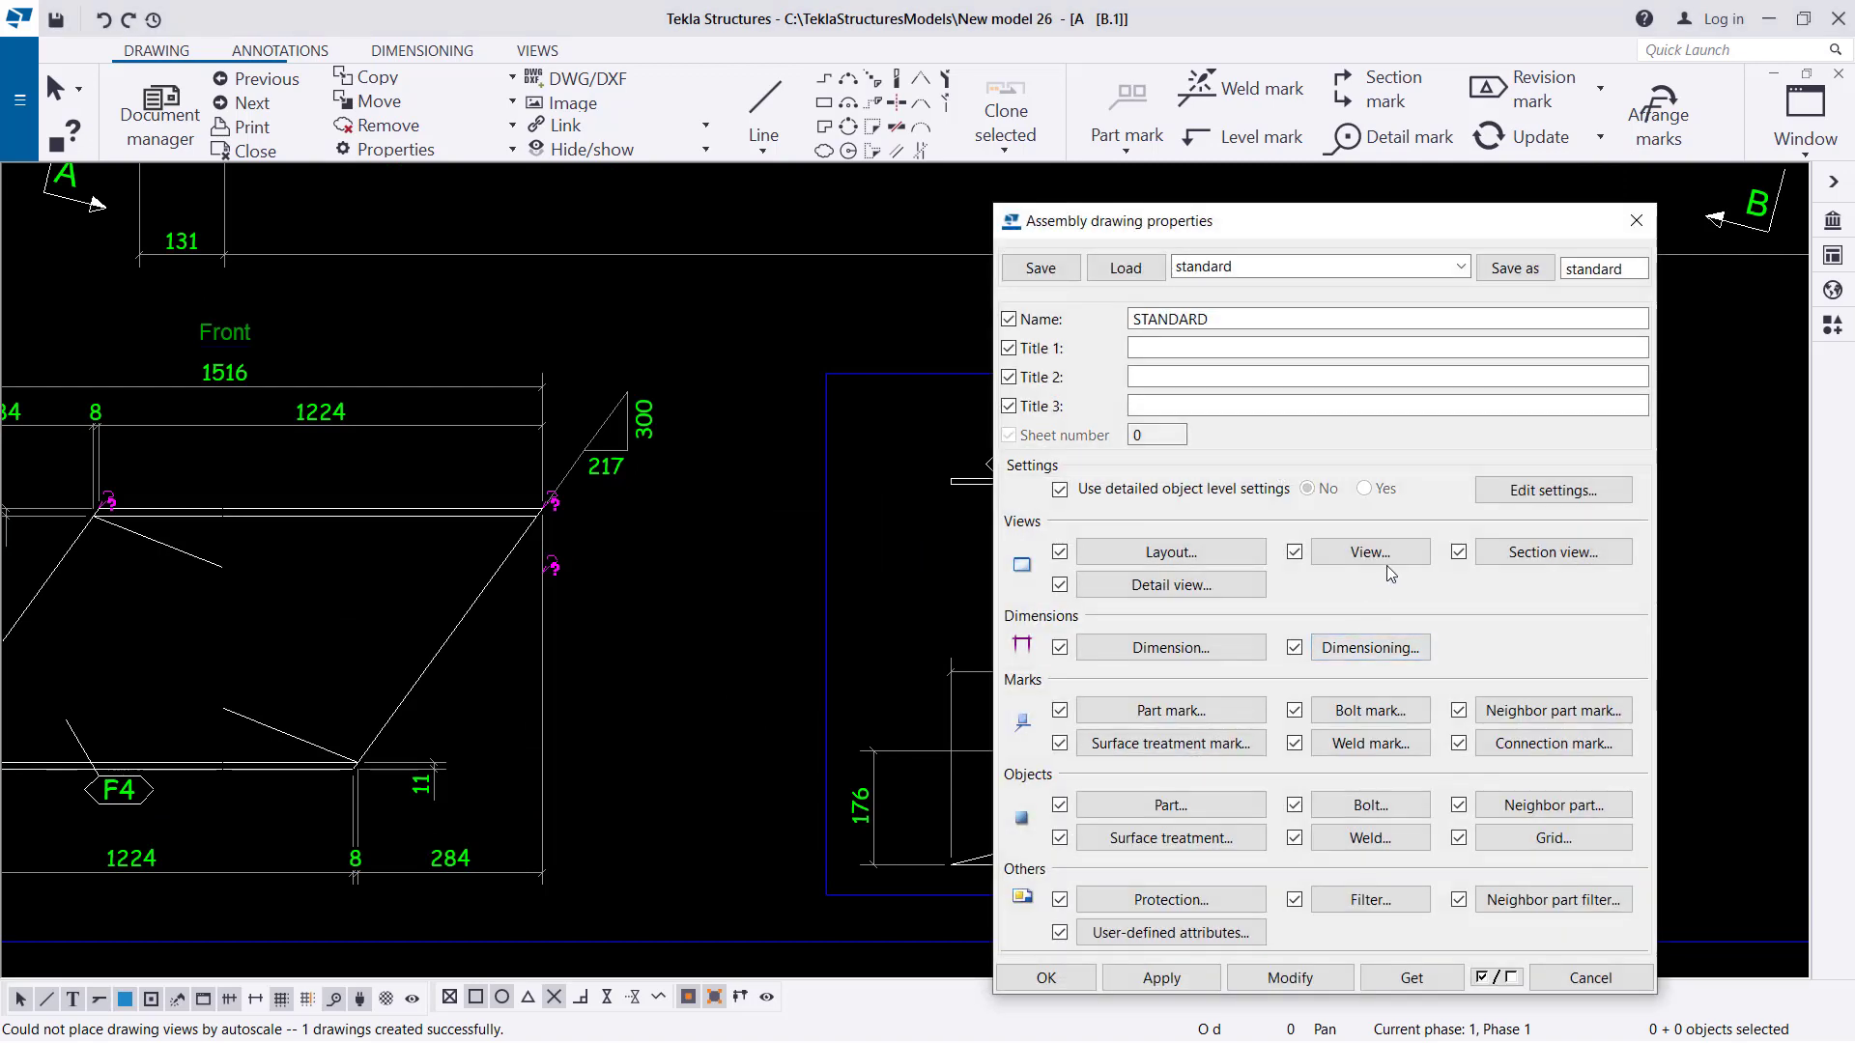
# Check the detail view settings and close the assembly drawing properties unchanged.
pyautogui.click(1226, 589)
pyautogui.click(559, 267)
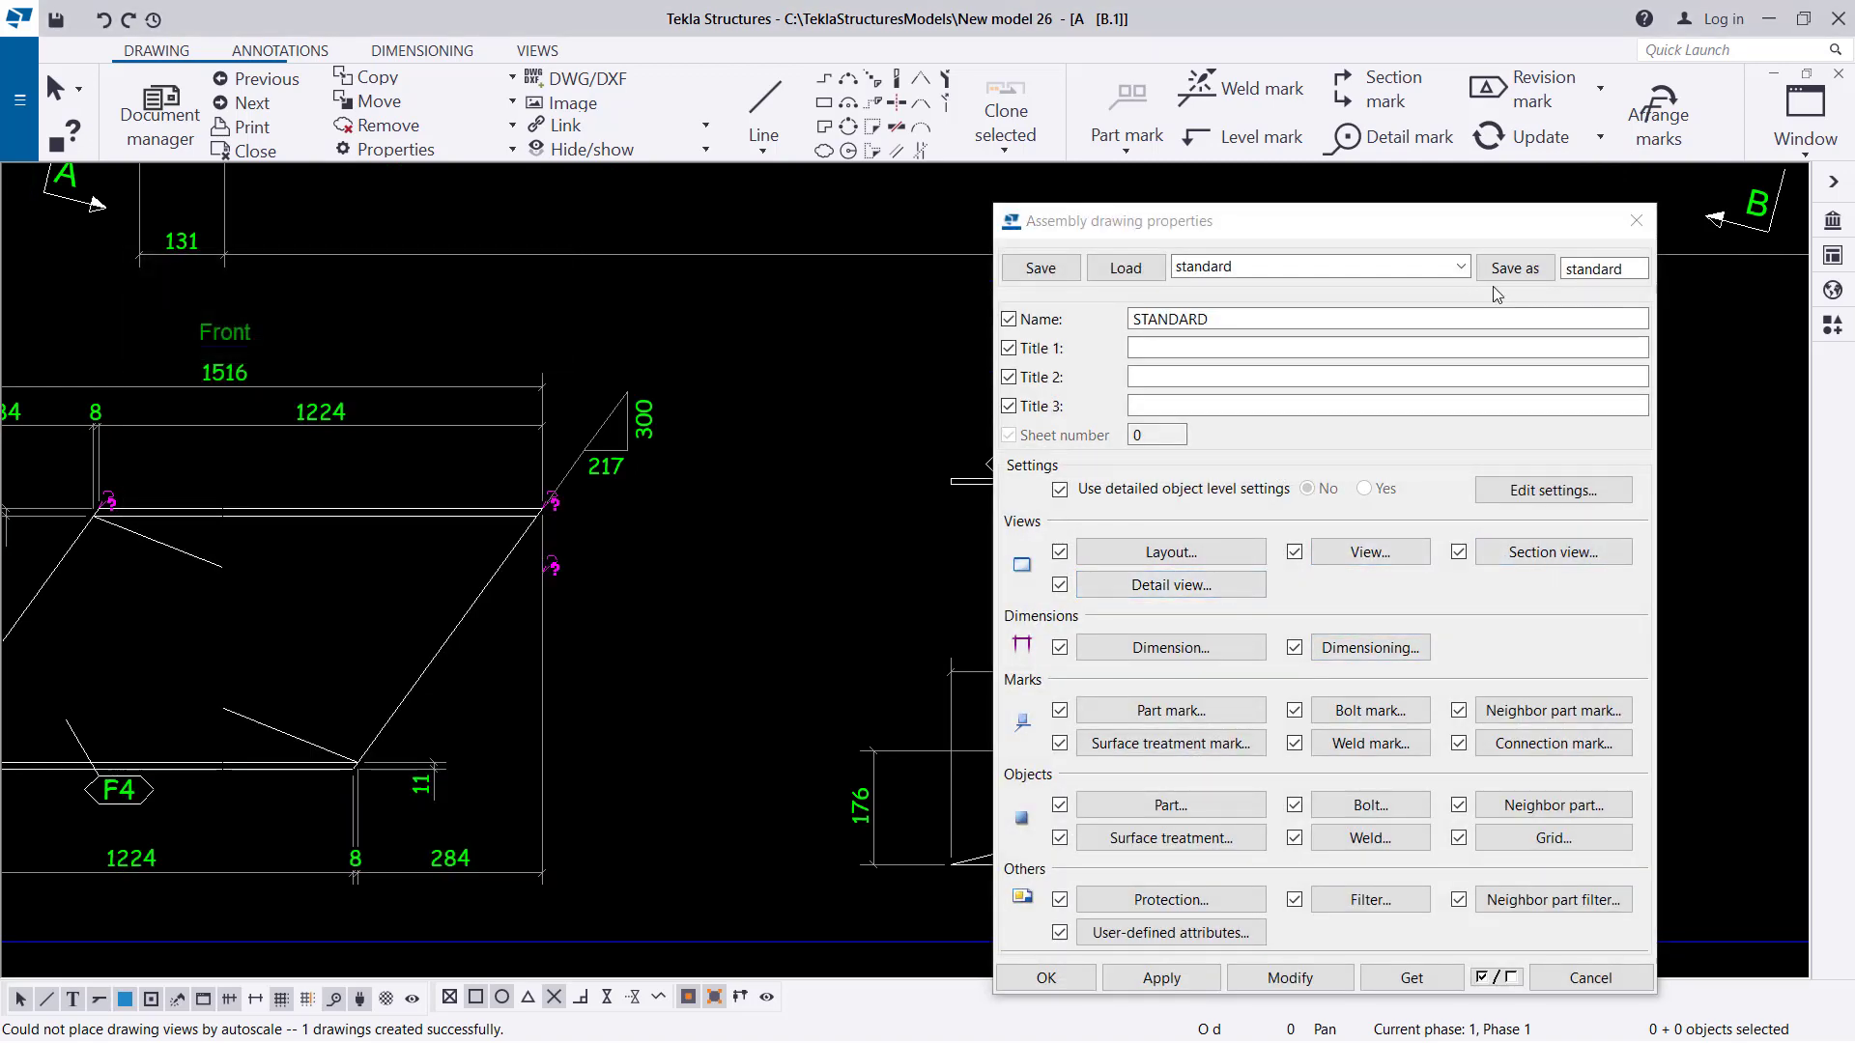
pyautogui.click(1632, 222)
# Create single-part views of end plate F5 and move them to the sheet's left edge.
pyautogui.scroll(-3, 861, 722)
pyautogui.scroll(5, 739, 259)
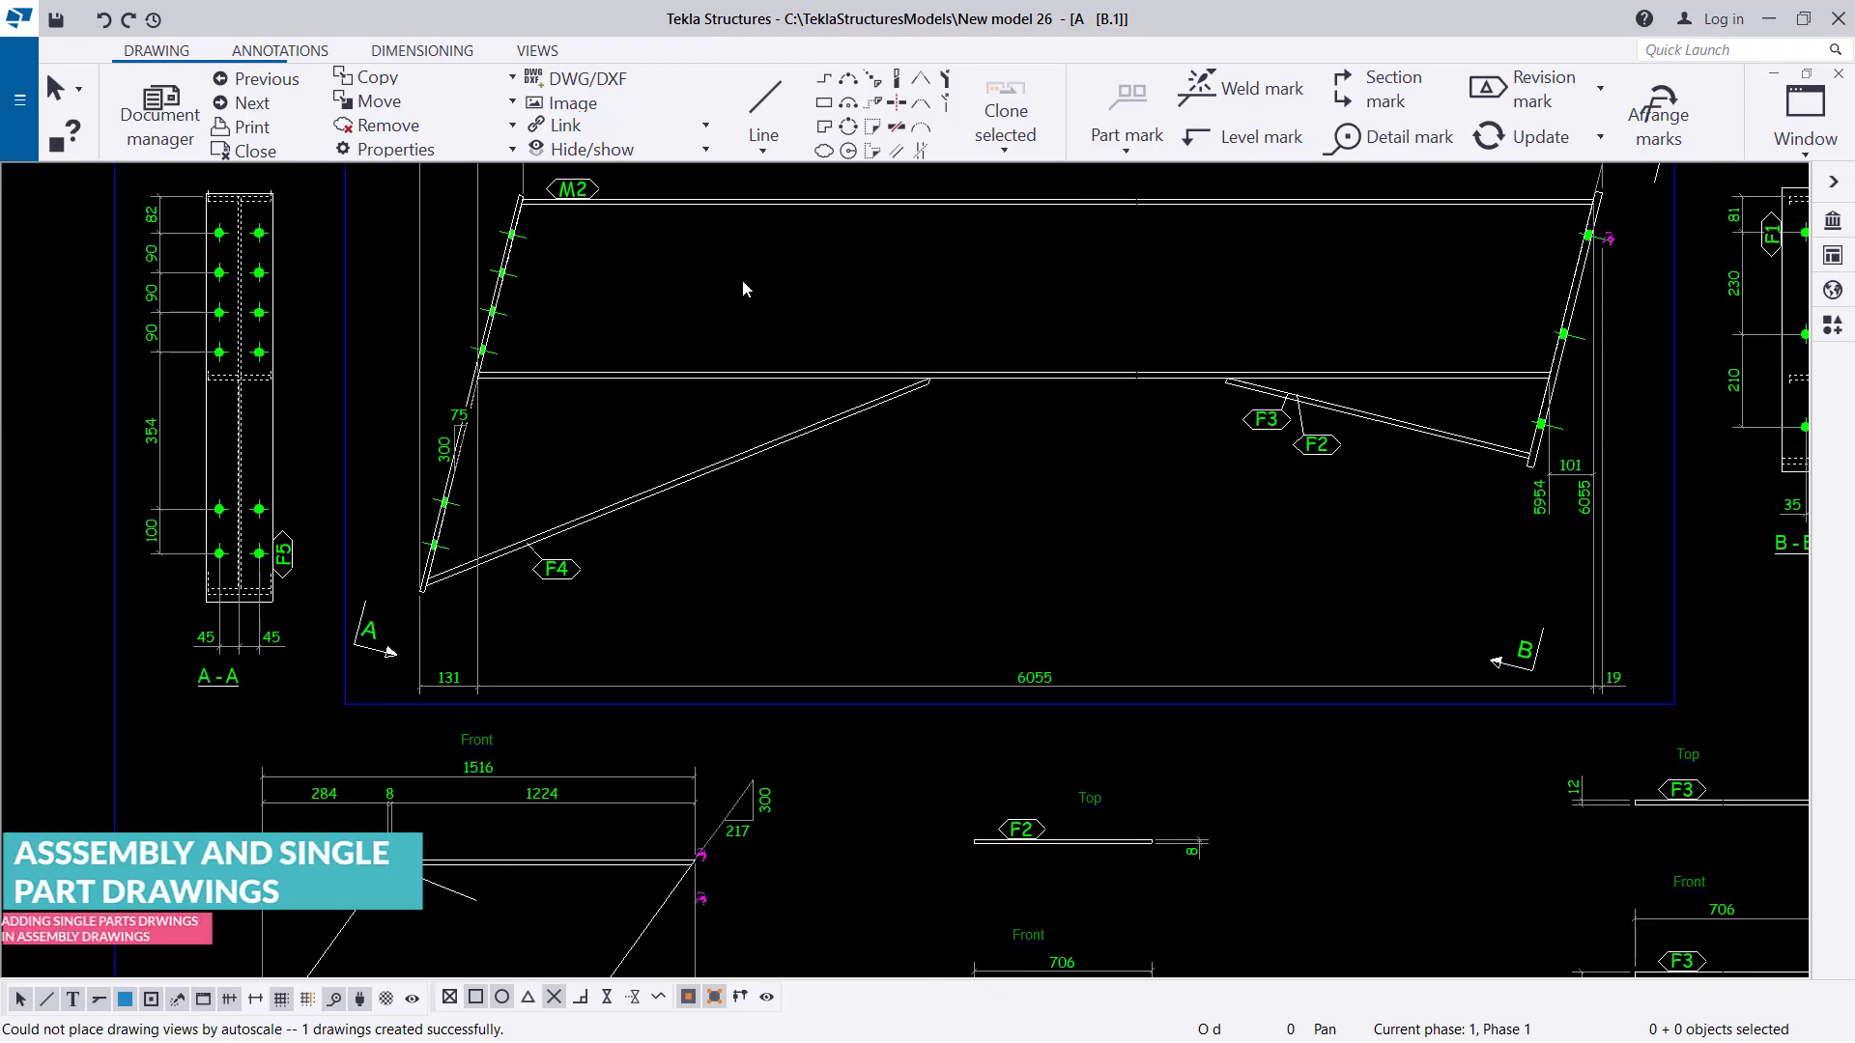
pyautogui.scroll(-1, 711, 467)
pyautogui.scroll(3, 518, 359)
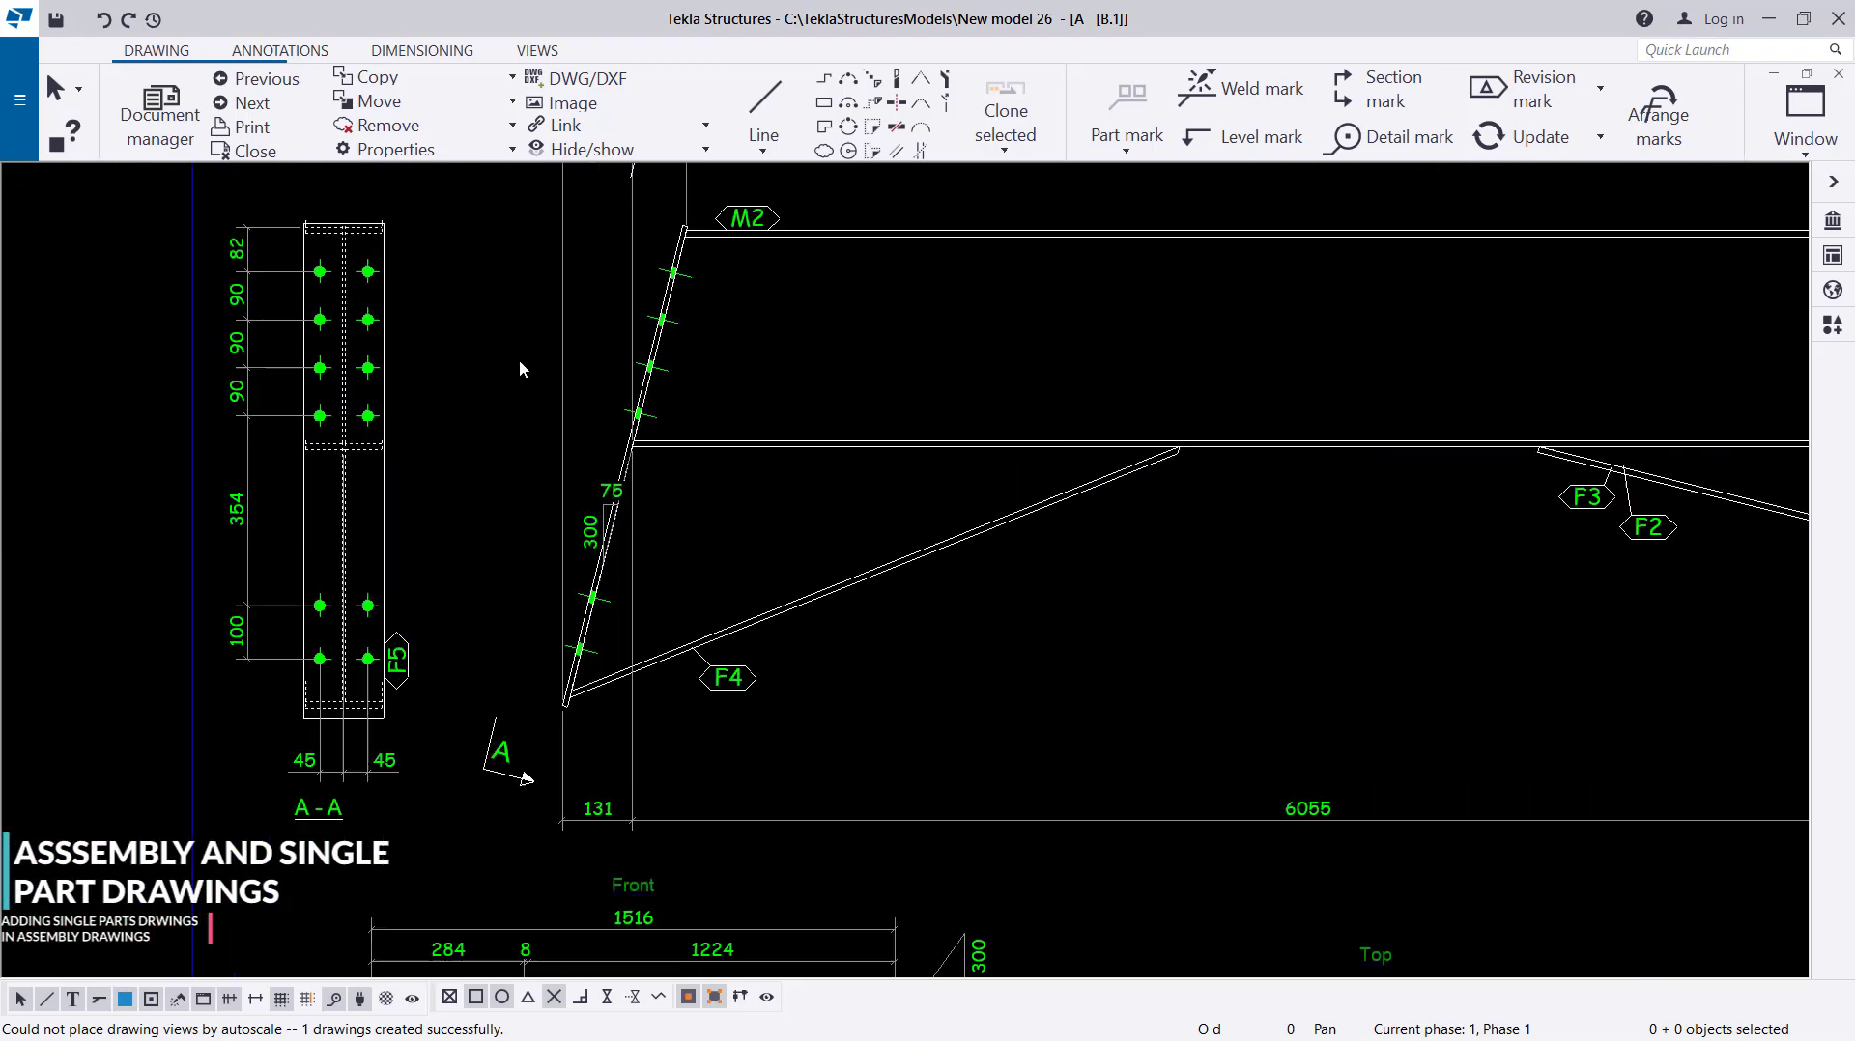
pyautogui.scroll(3, 676, 253)
pyautogui.click(679, 243)
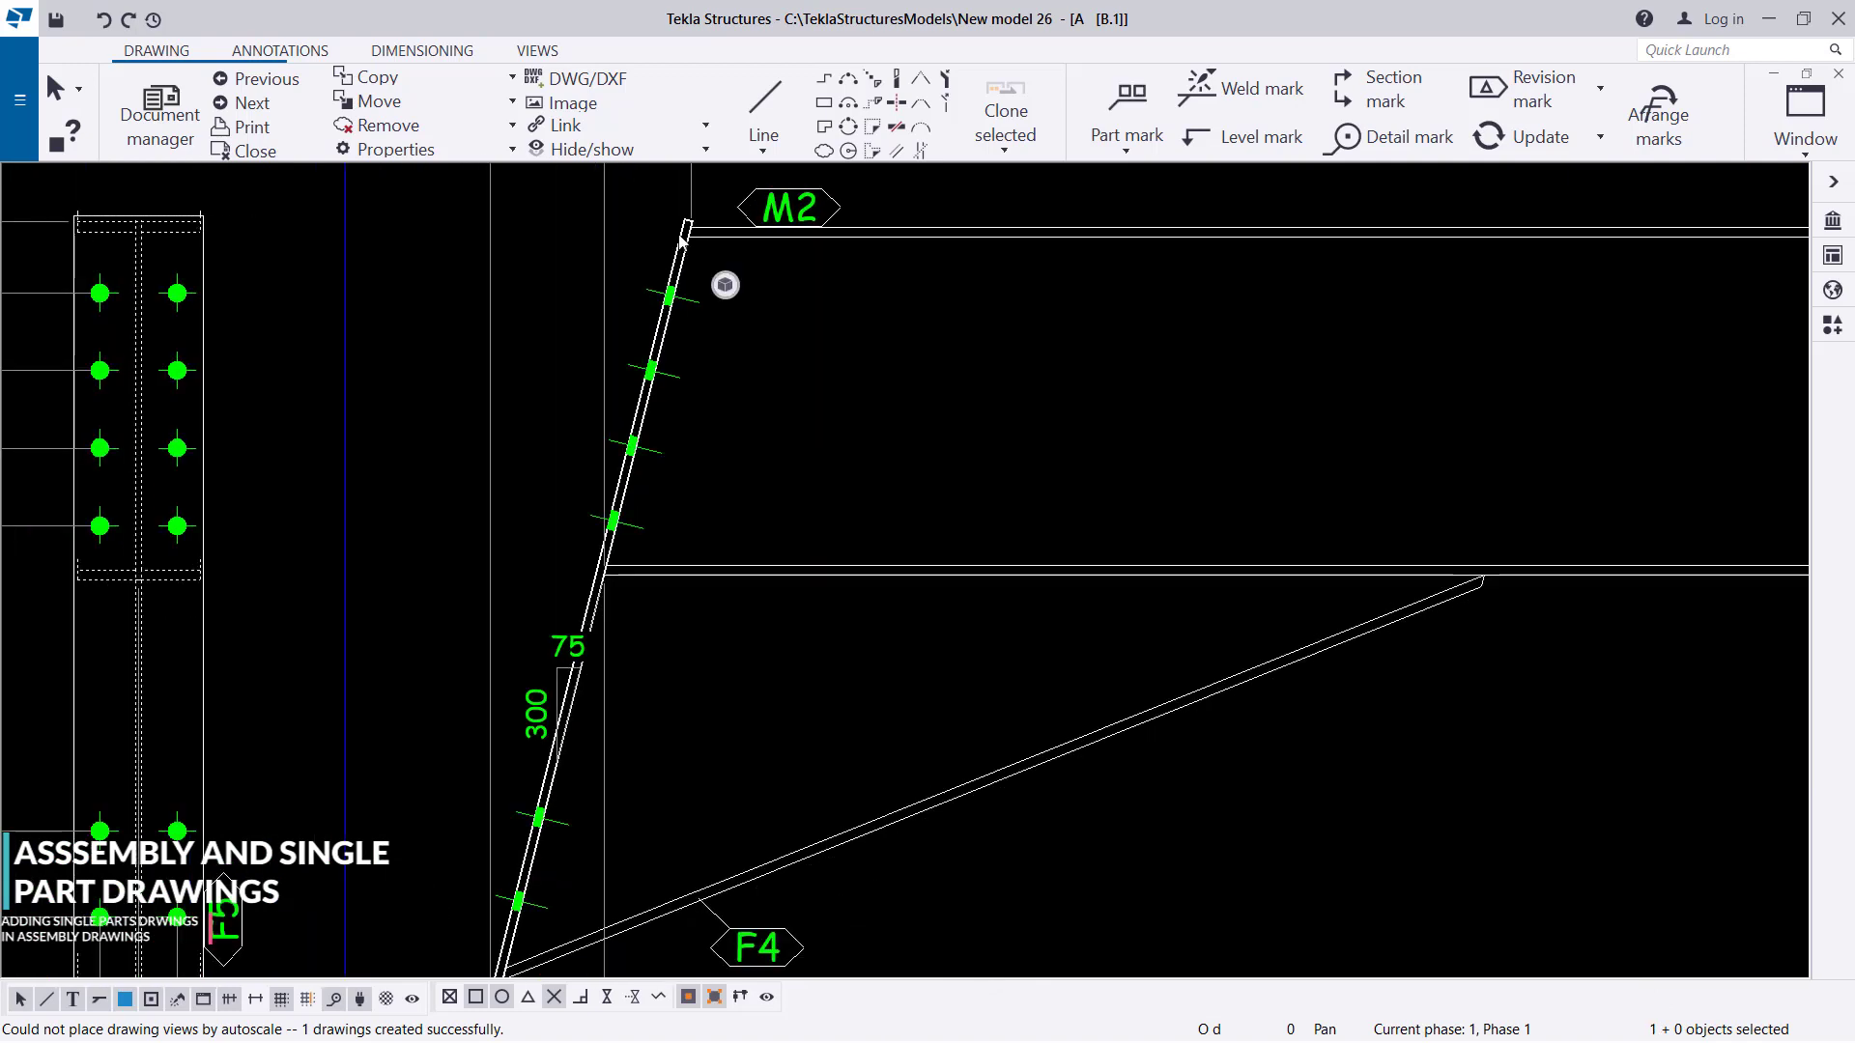
pyautogui.rightClick(681, 241)
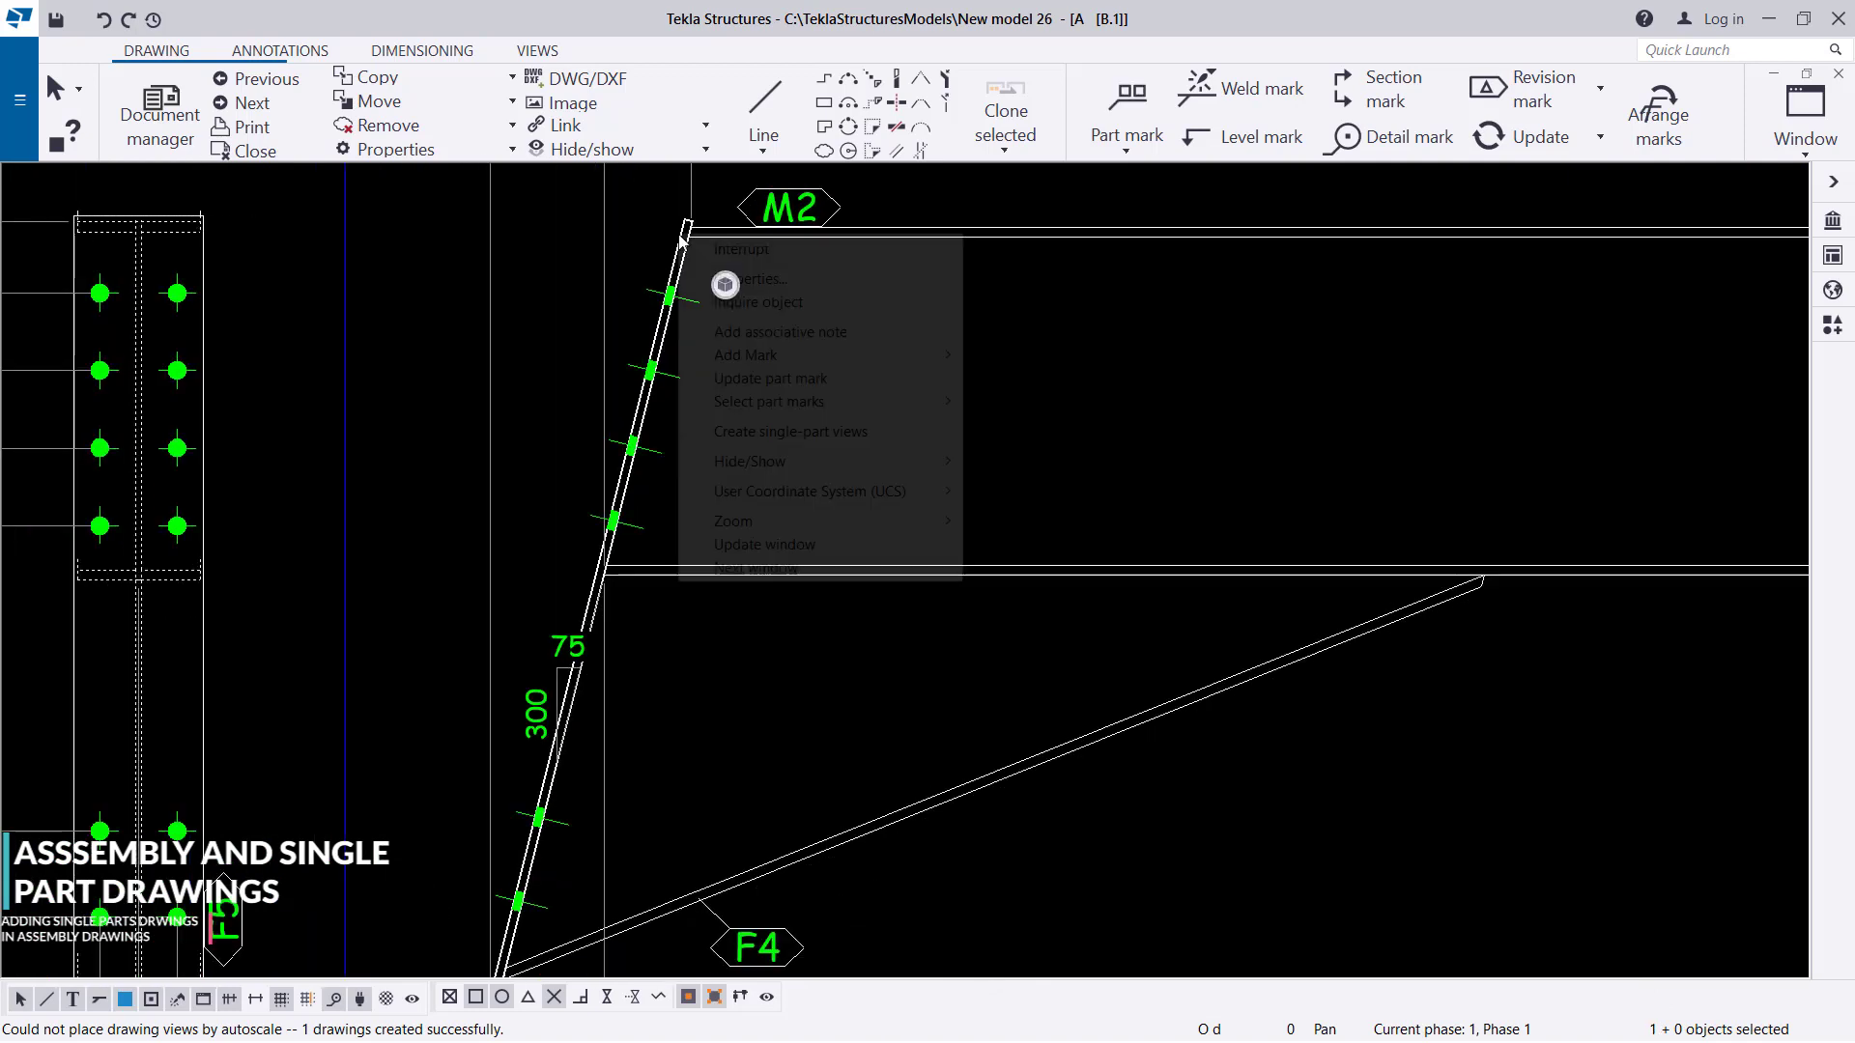
pyautogui.click(852, 433)
pyautogui.scroll(-3, 925, 531)
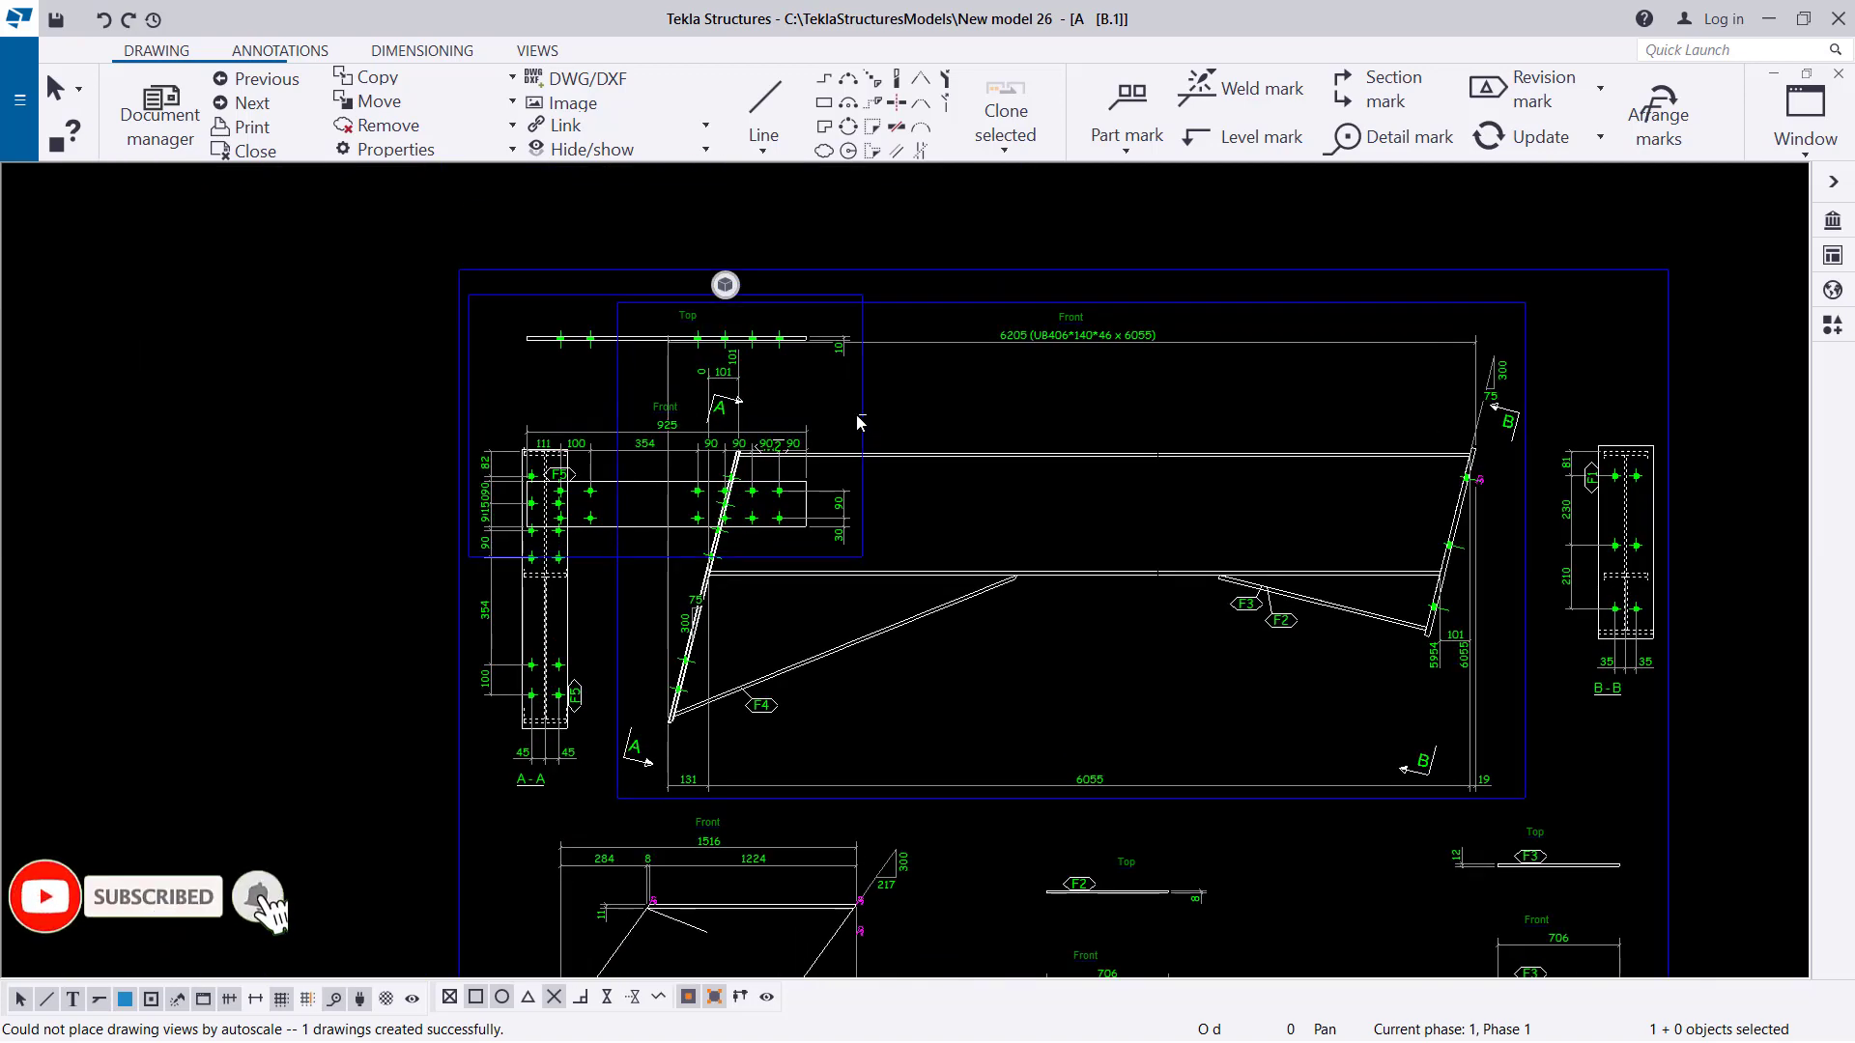
pyautogui.moveTo(835, 366); pyautogui.dragTo(371, 381)
pyautogui.scroll(2, 155, 468)
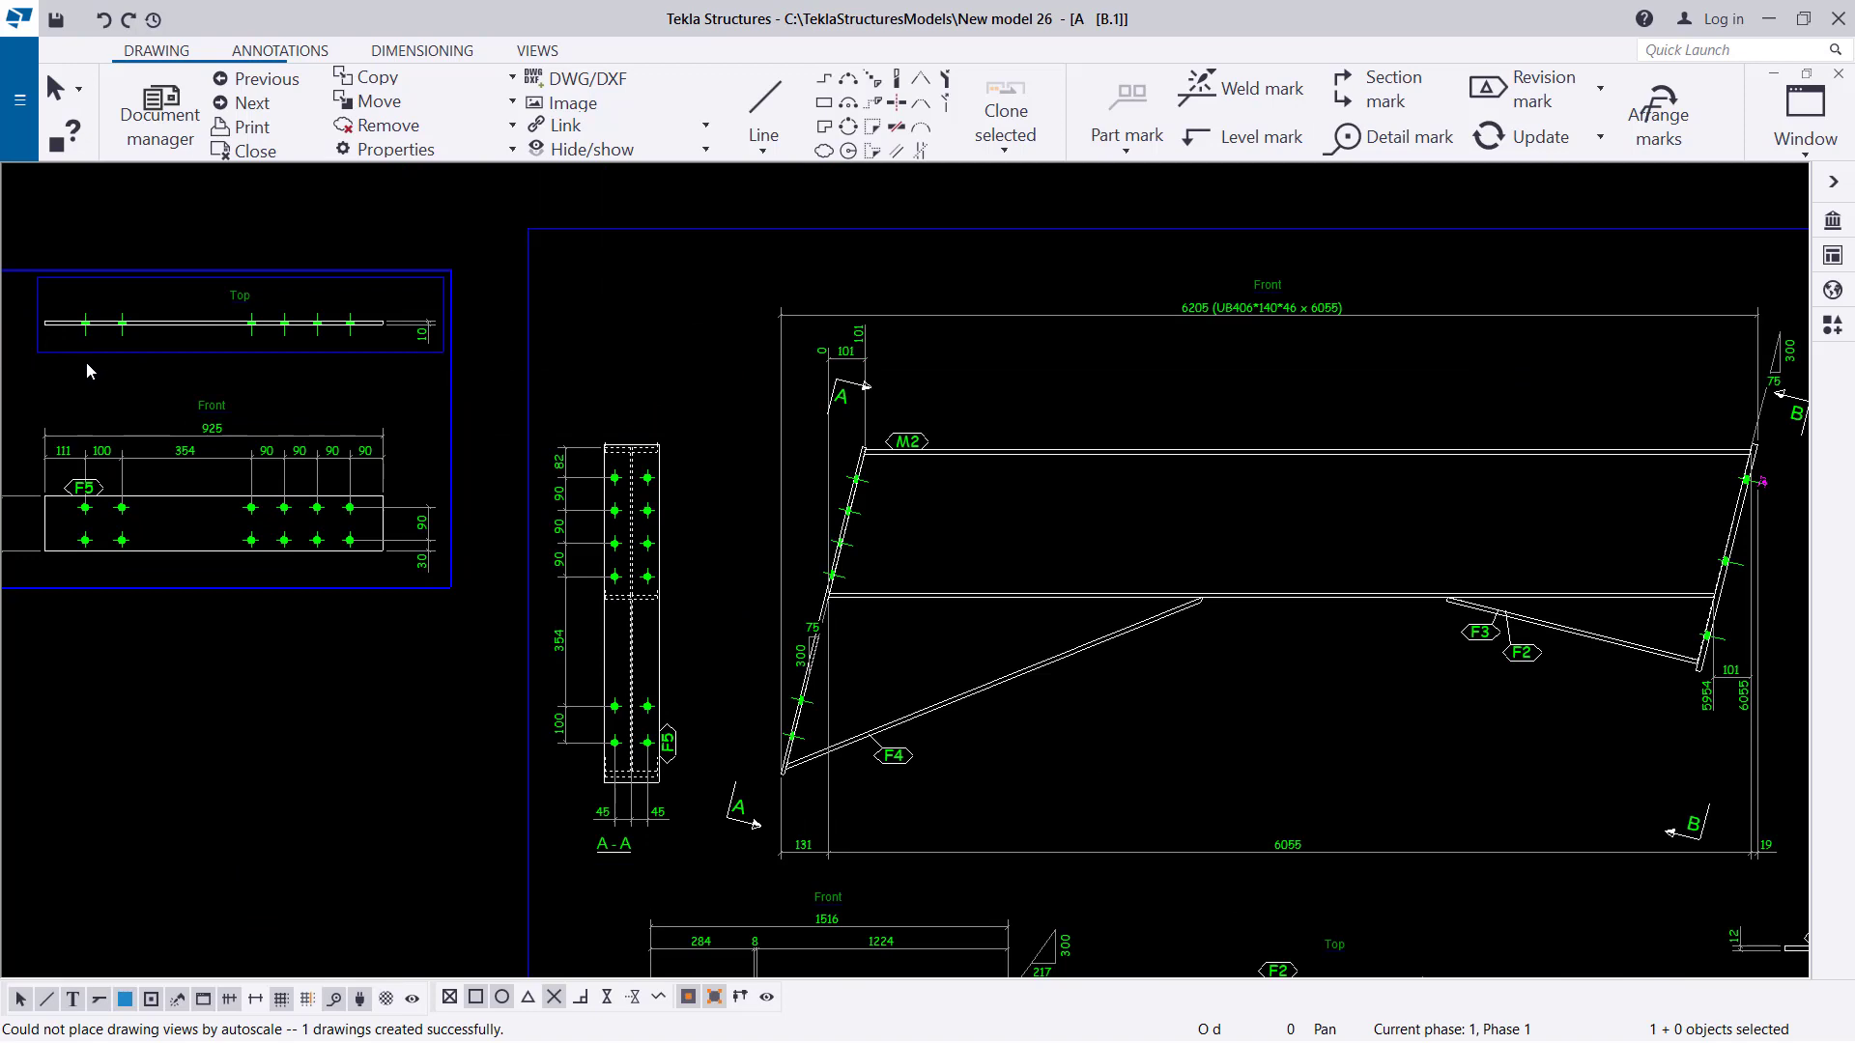
# Delete the Top view of plate F5.
pyautogui.click(392, 348)
pyautogui.rightClick(443, 396)
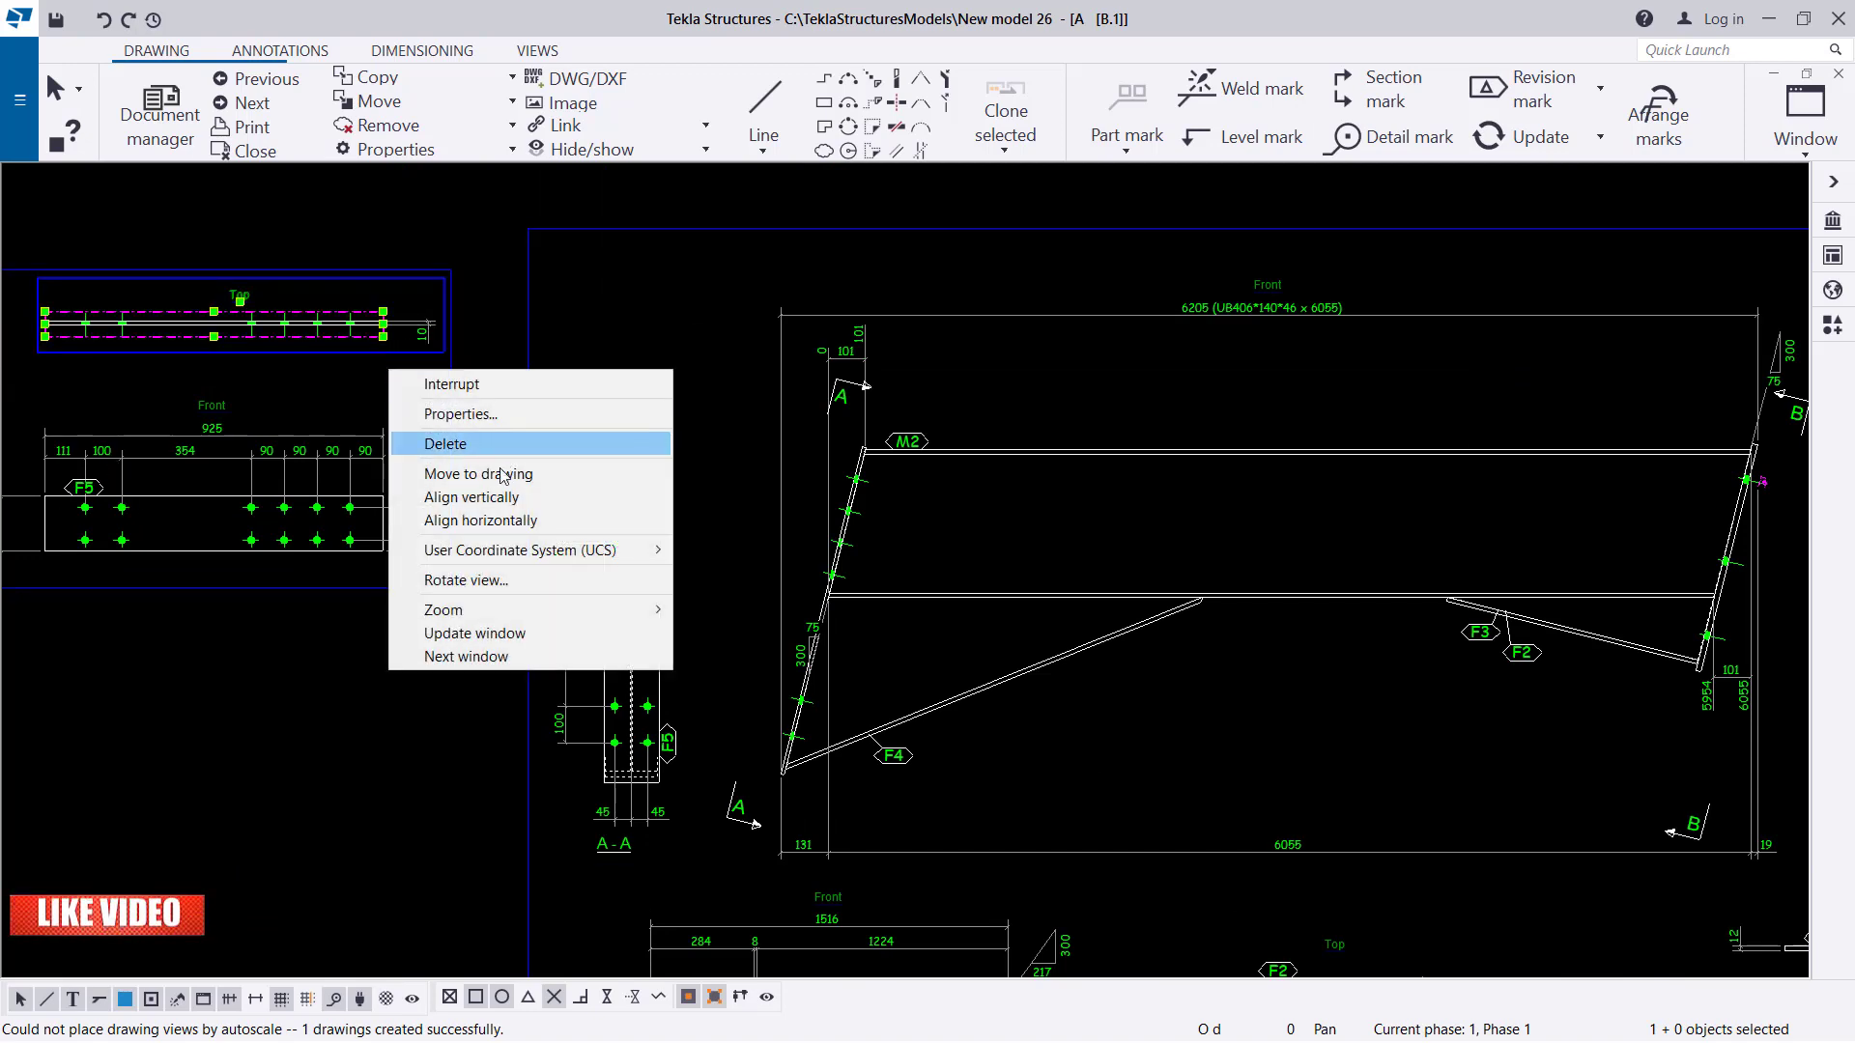
pyautogui.click(462, 446)
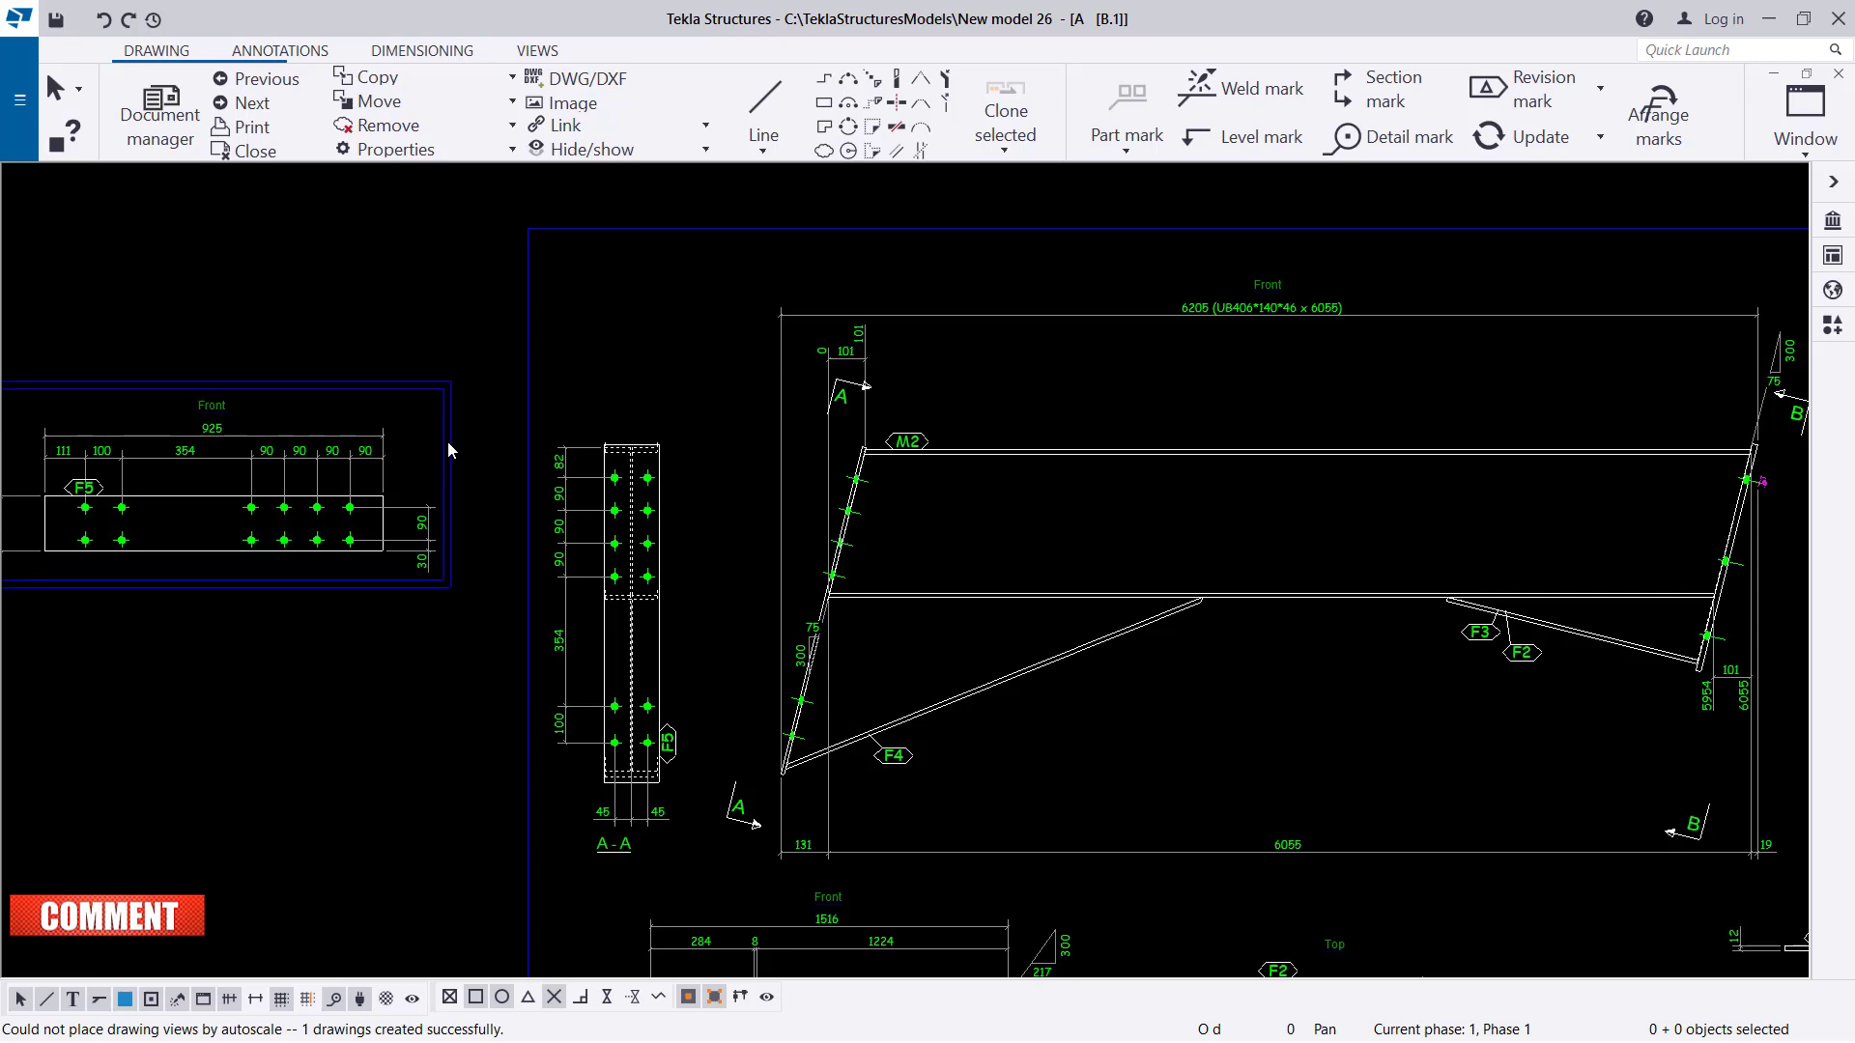
# Select the remaining F5 Front view, then open the assembly drawing properties.
pyautogui.click(448, 441)
pyautogui.scroll(3, 843, 421)
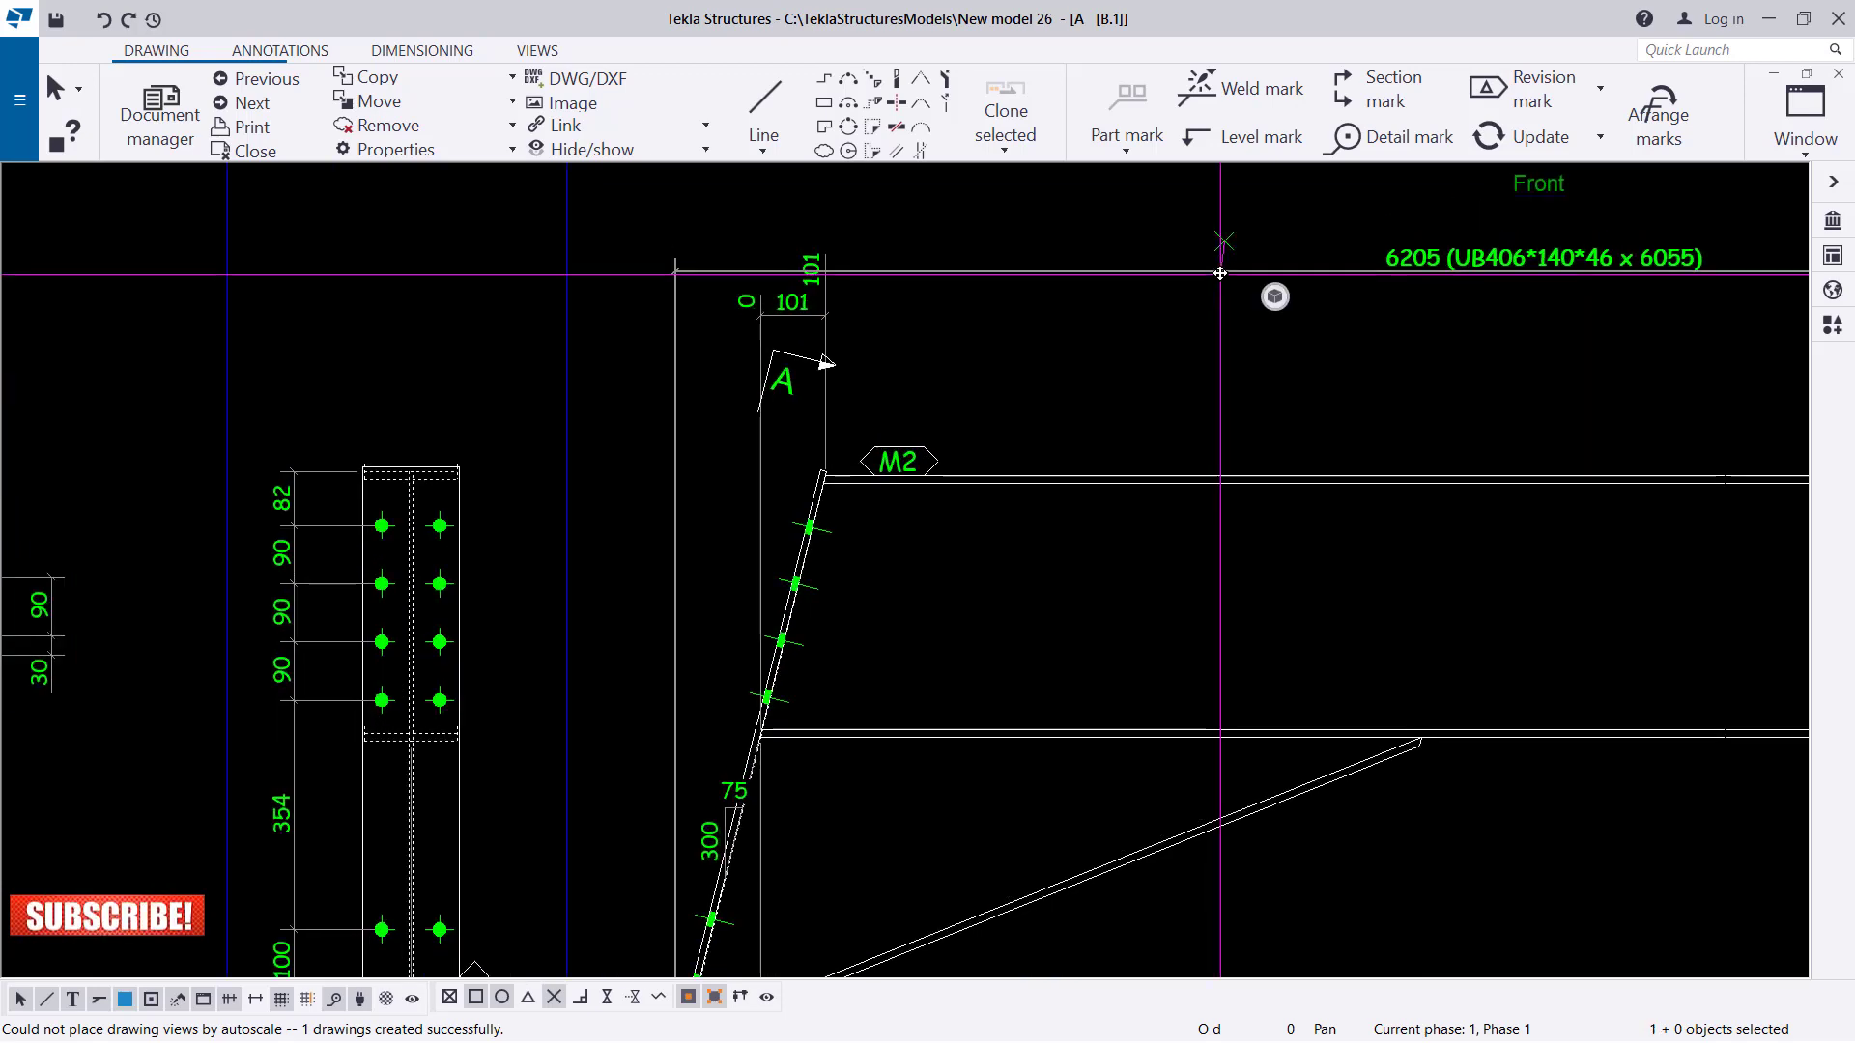
pyautogui.scroll(-5, 942, 431)
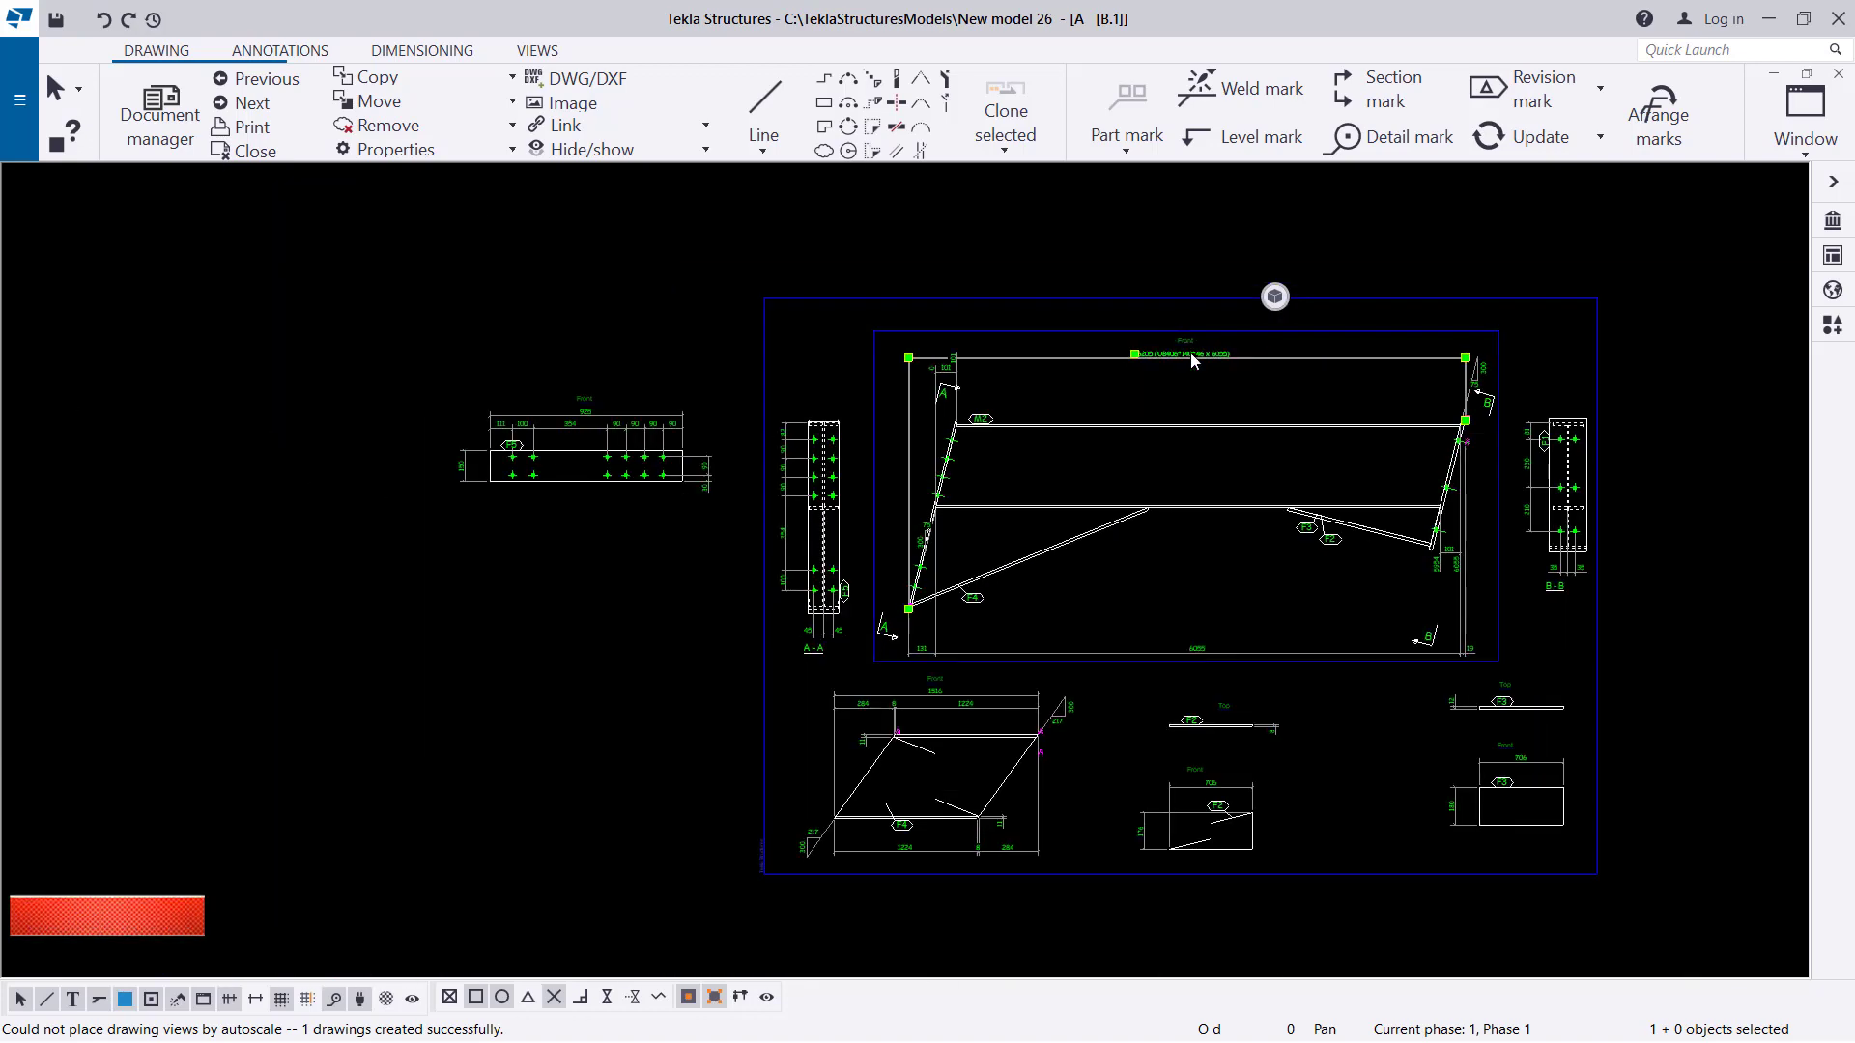
pyautogui.scroll(3, 401, 377)
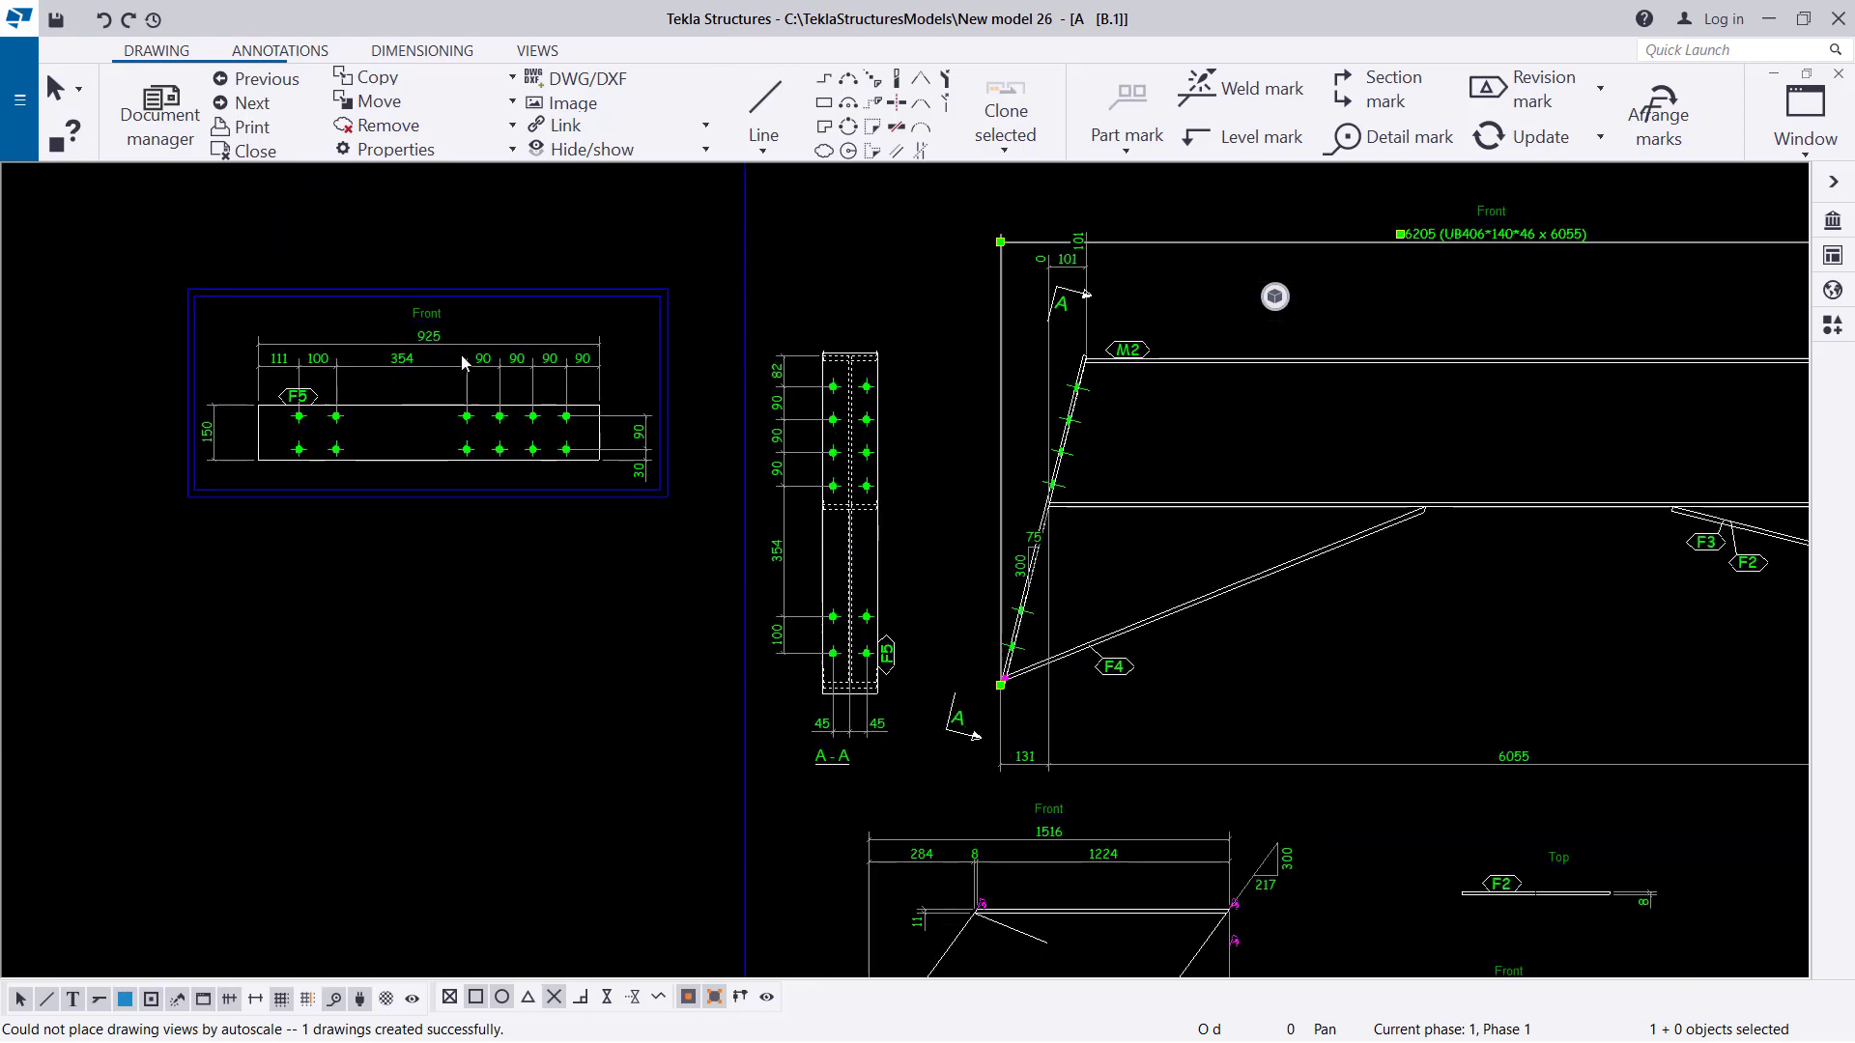
pyautogui.click(555, 281)
pyautogui.doubleClick(814, 284)
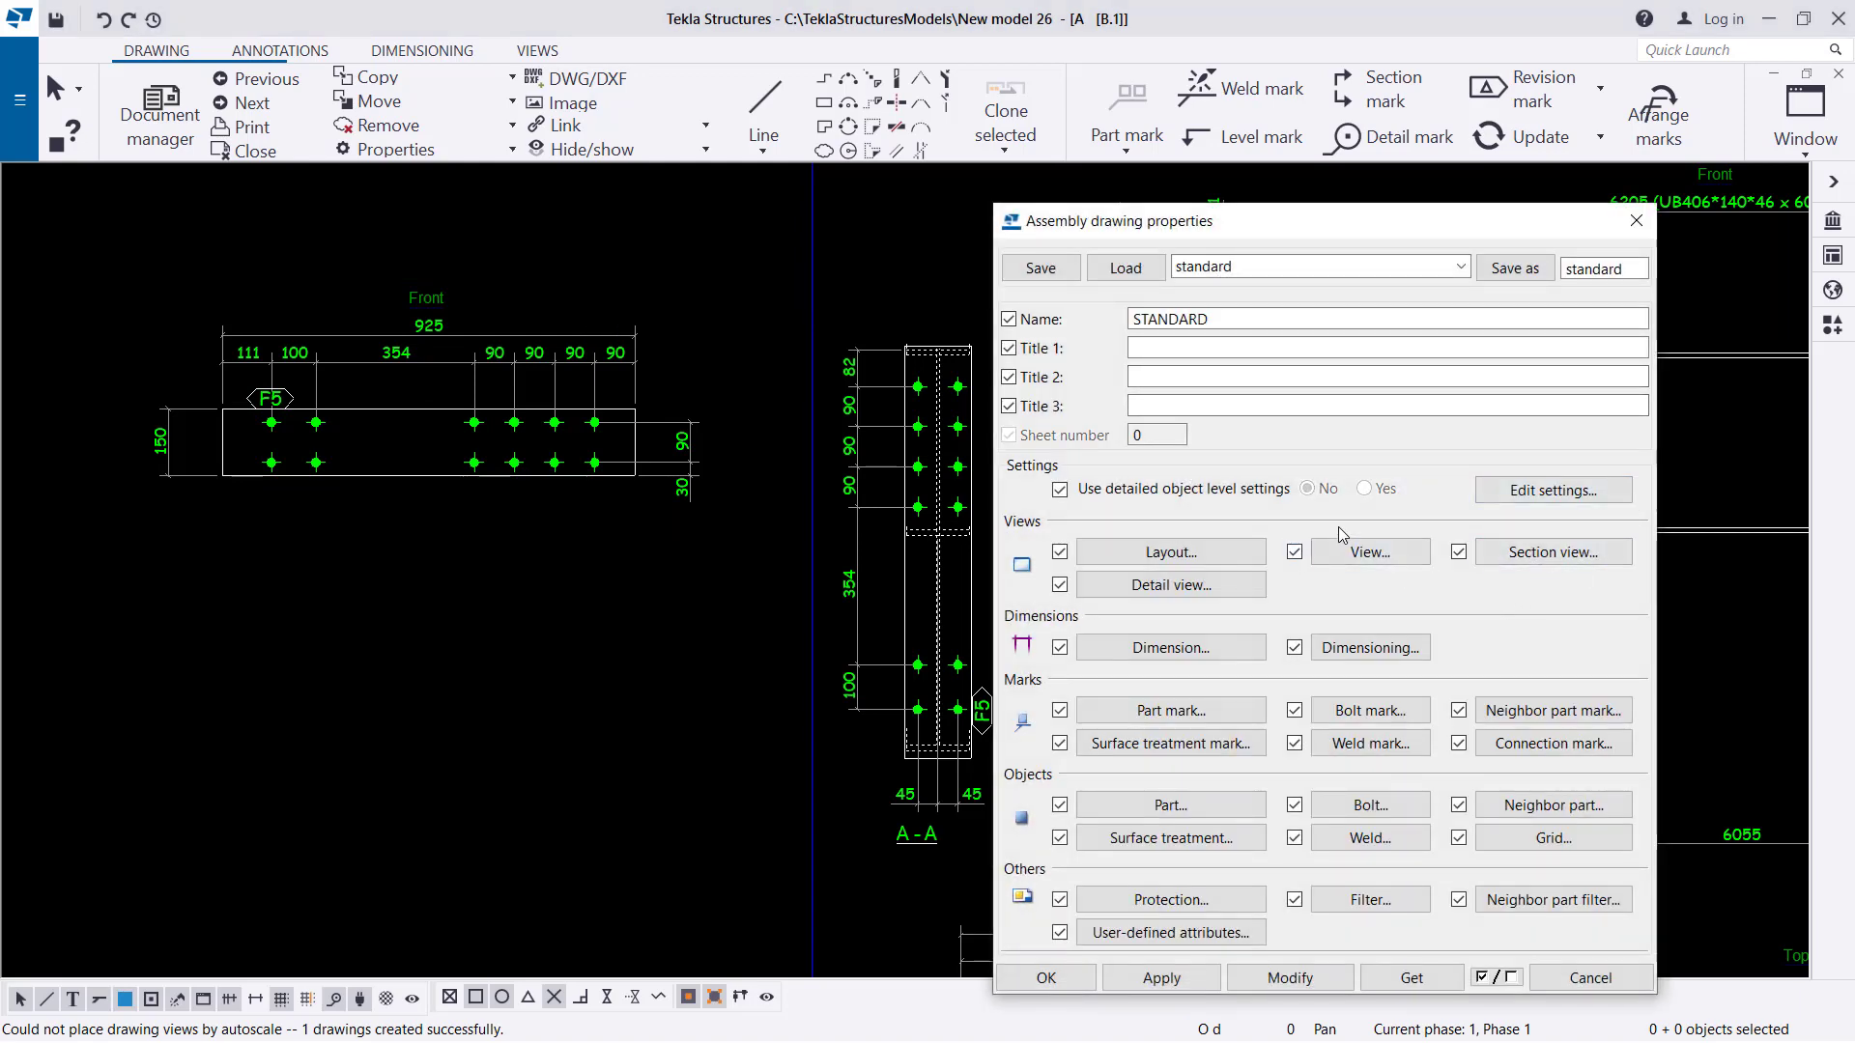
# Apply the LA1 drawing layout with Specified size definition mode to the drawing.
pyautogui.click(1261, 552)
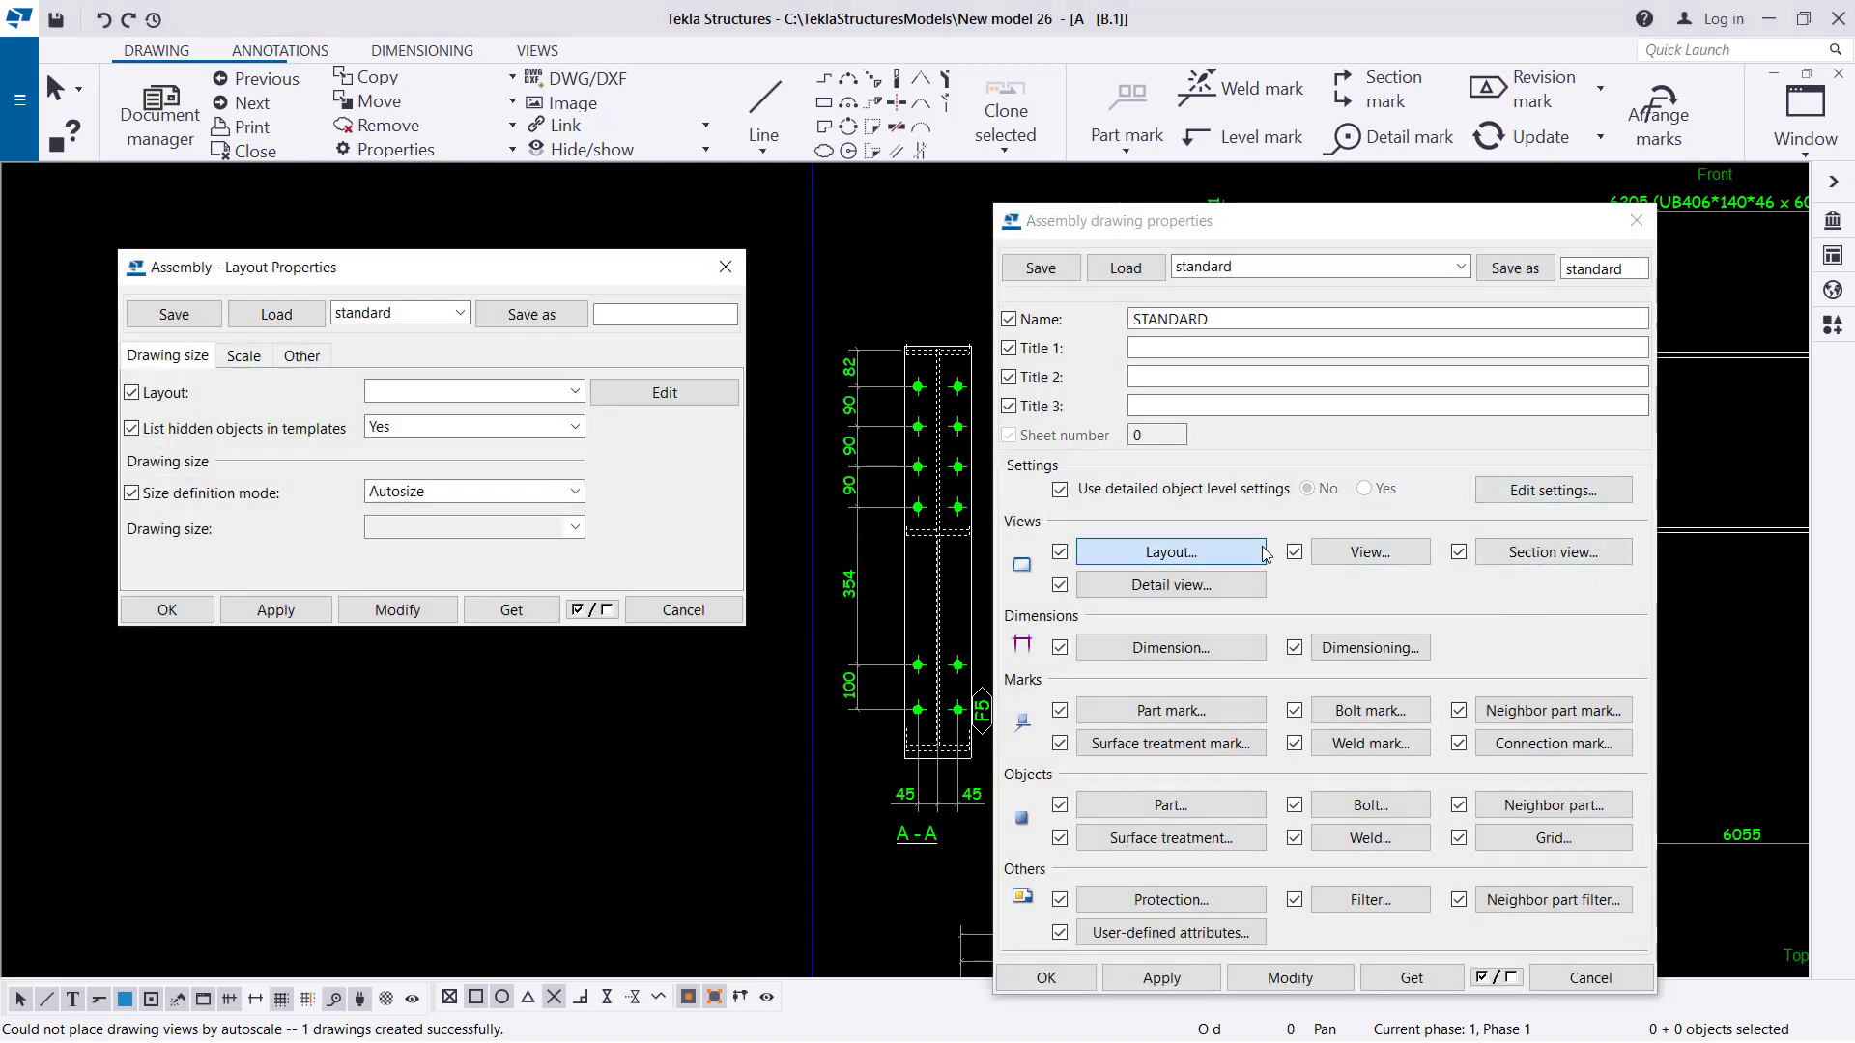
pyautogui.click(564, 502)
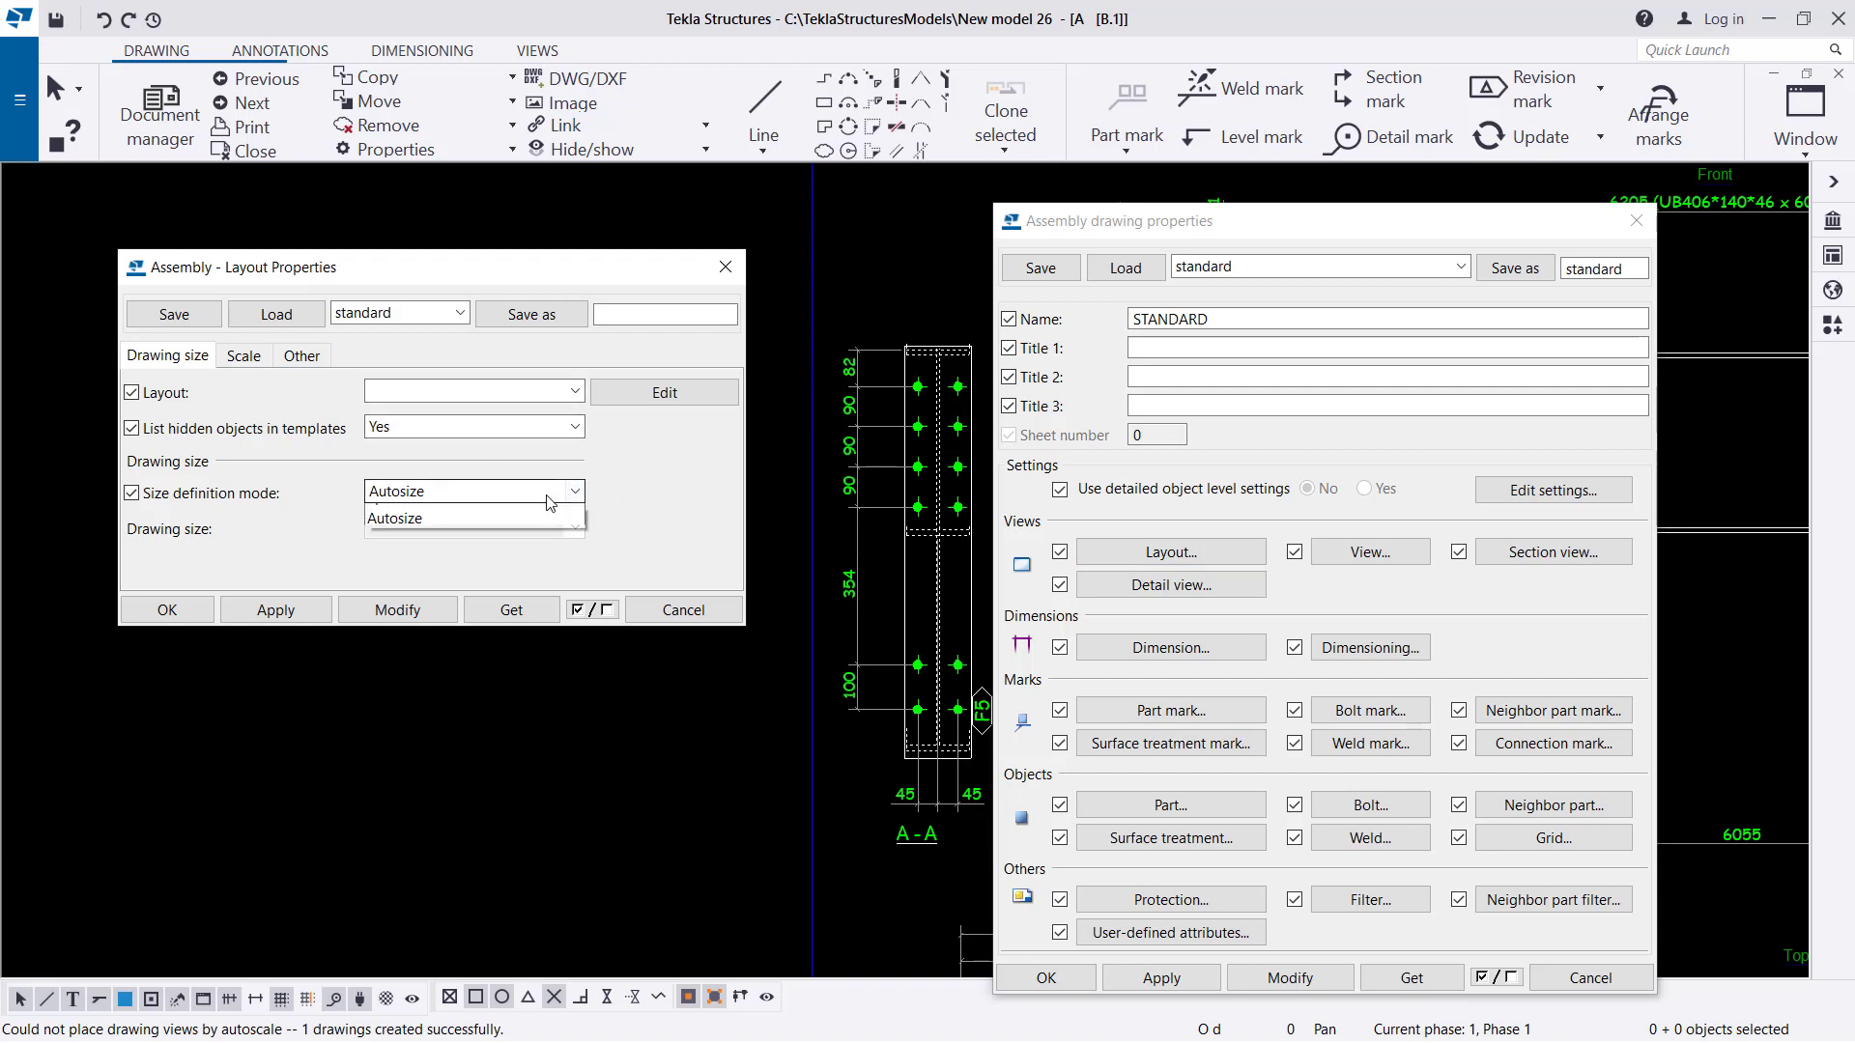
pyautogui.click(454, 514)
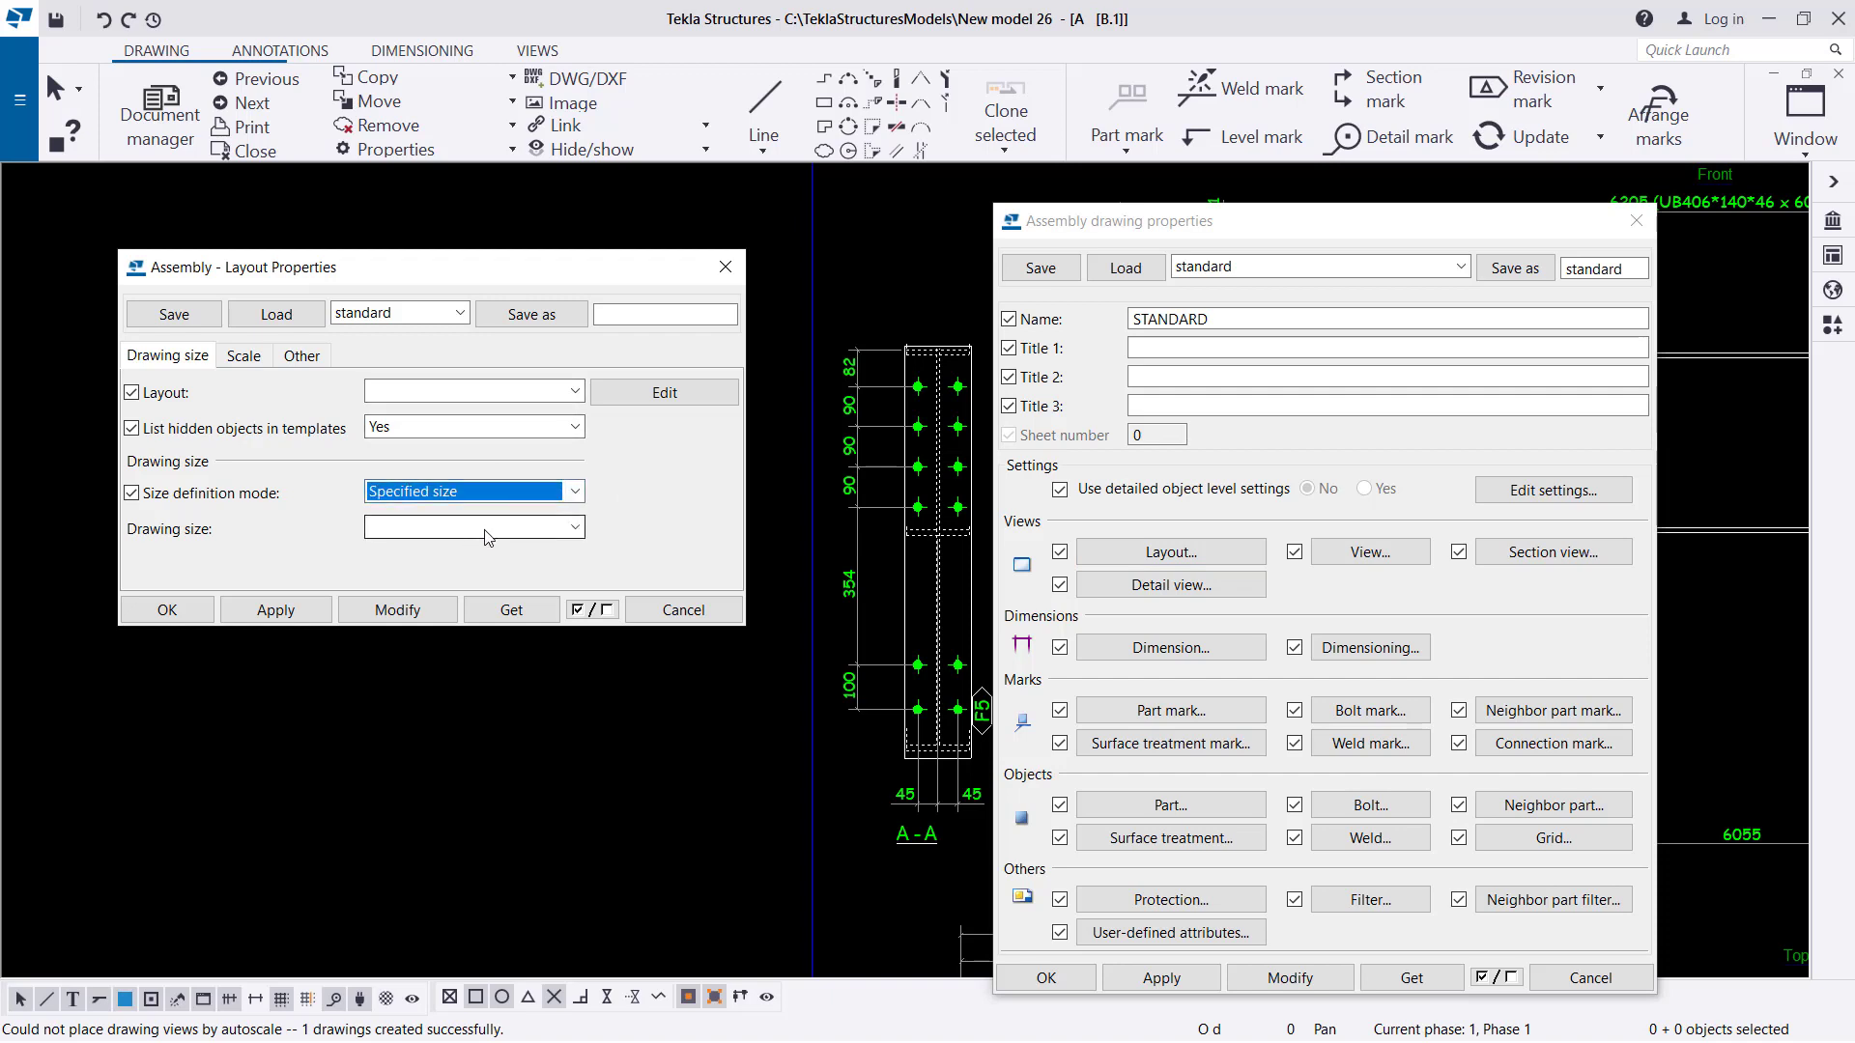
pyautogui.click(484, 528)
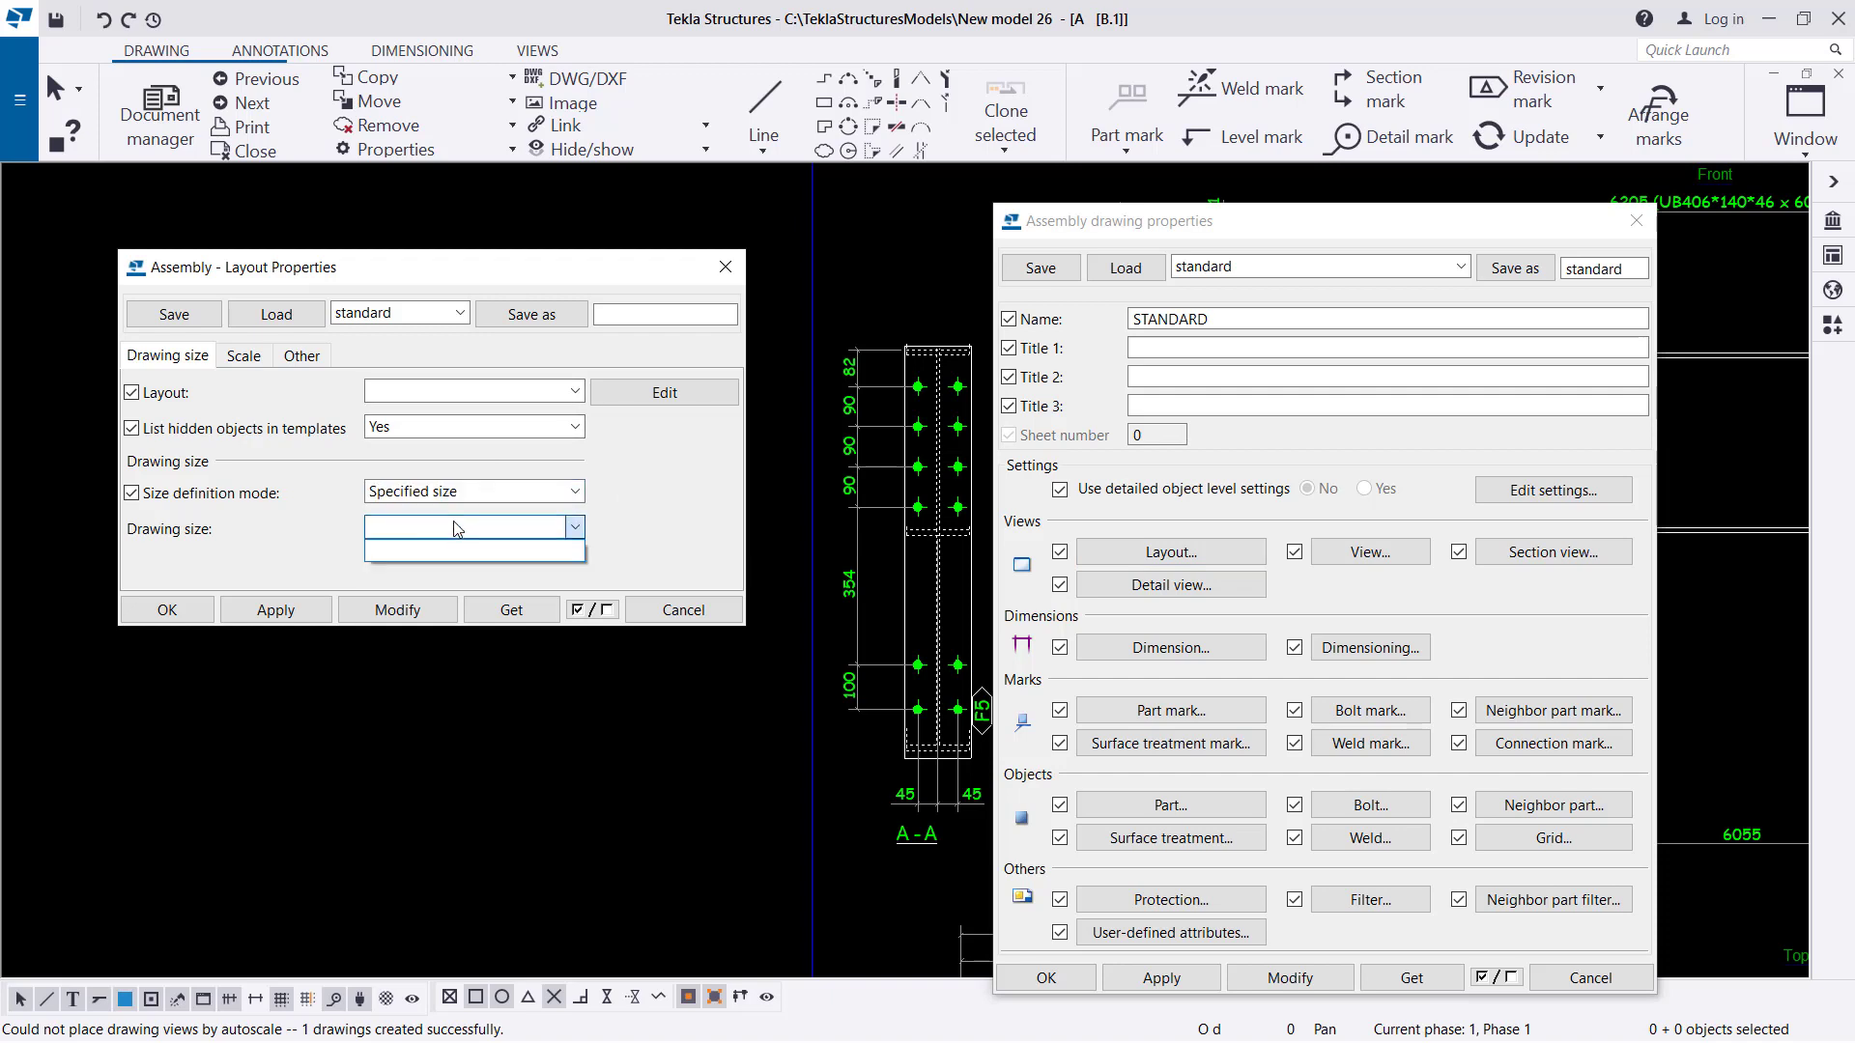
pyautogui.click(575, 392)
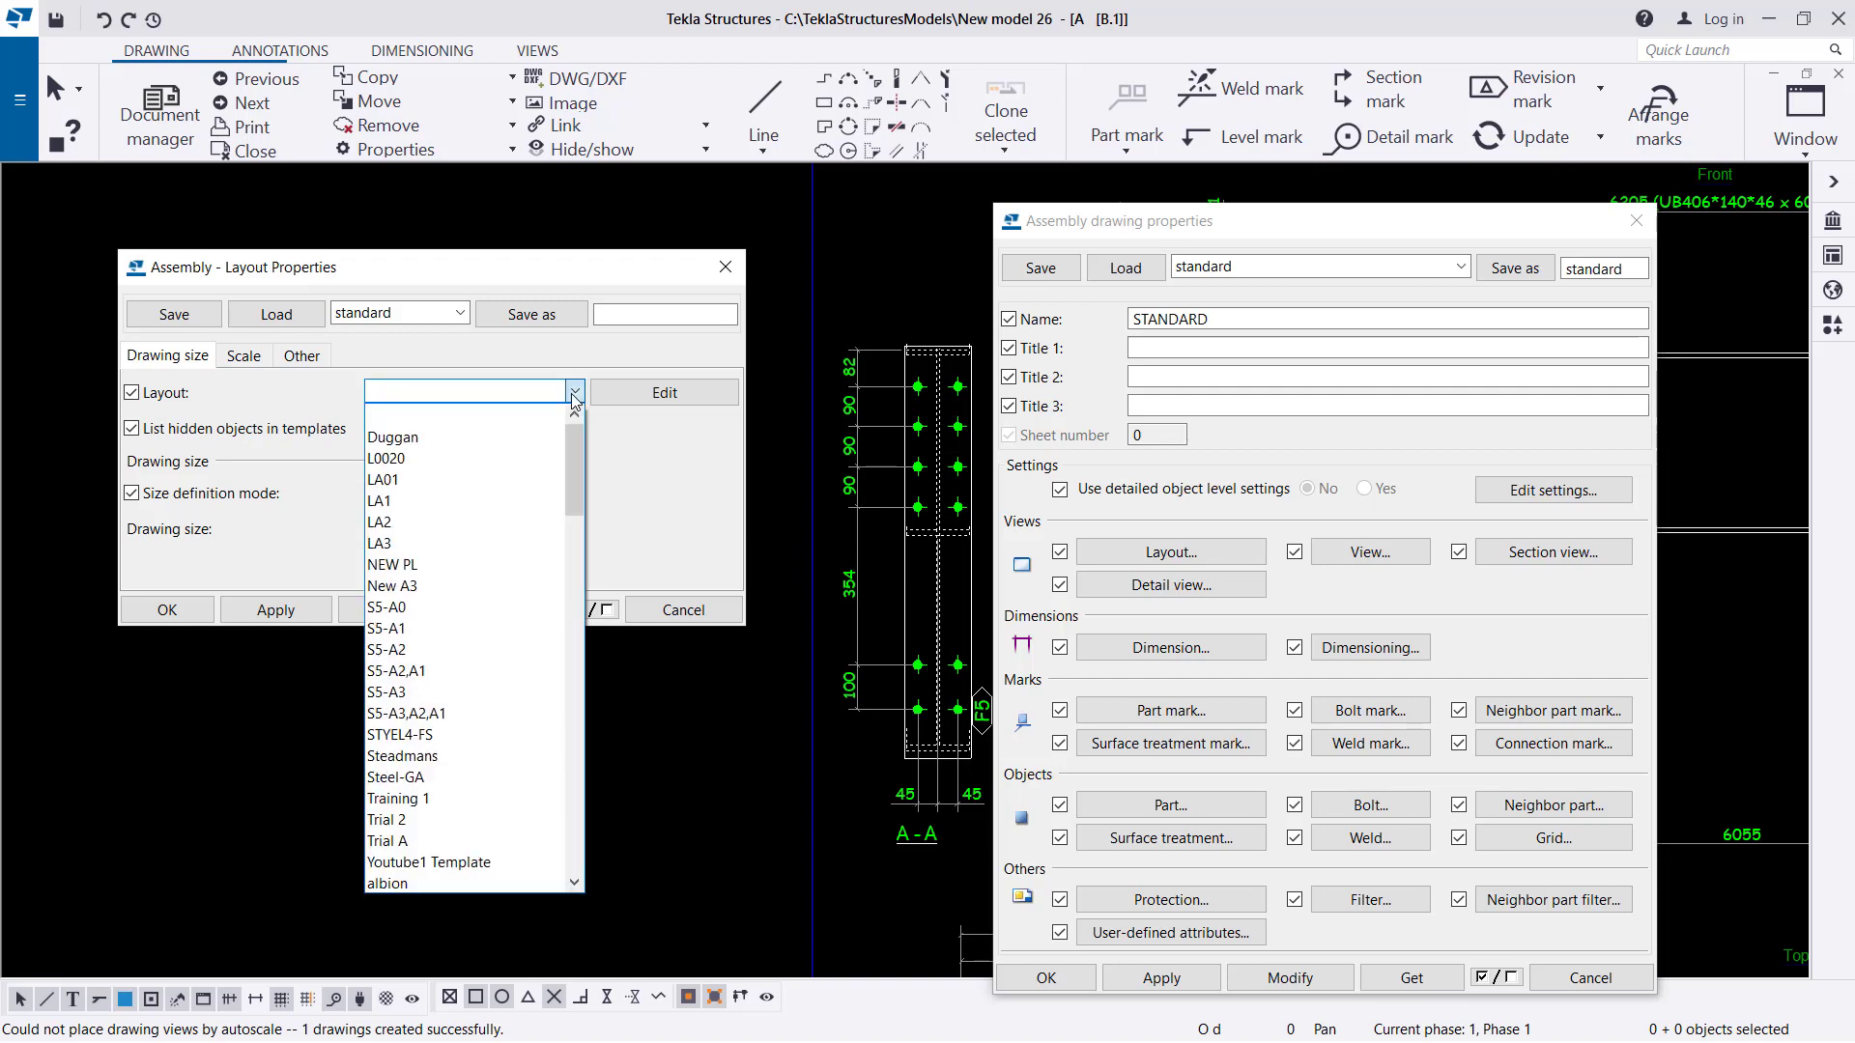
pyautogui.click(417, 501)
pyautogui.click(399, 611)
pyautogui.click(285, 618)
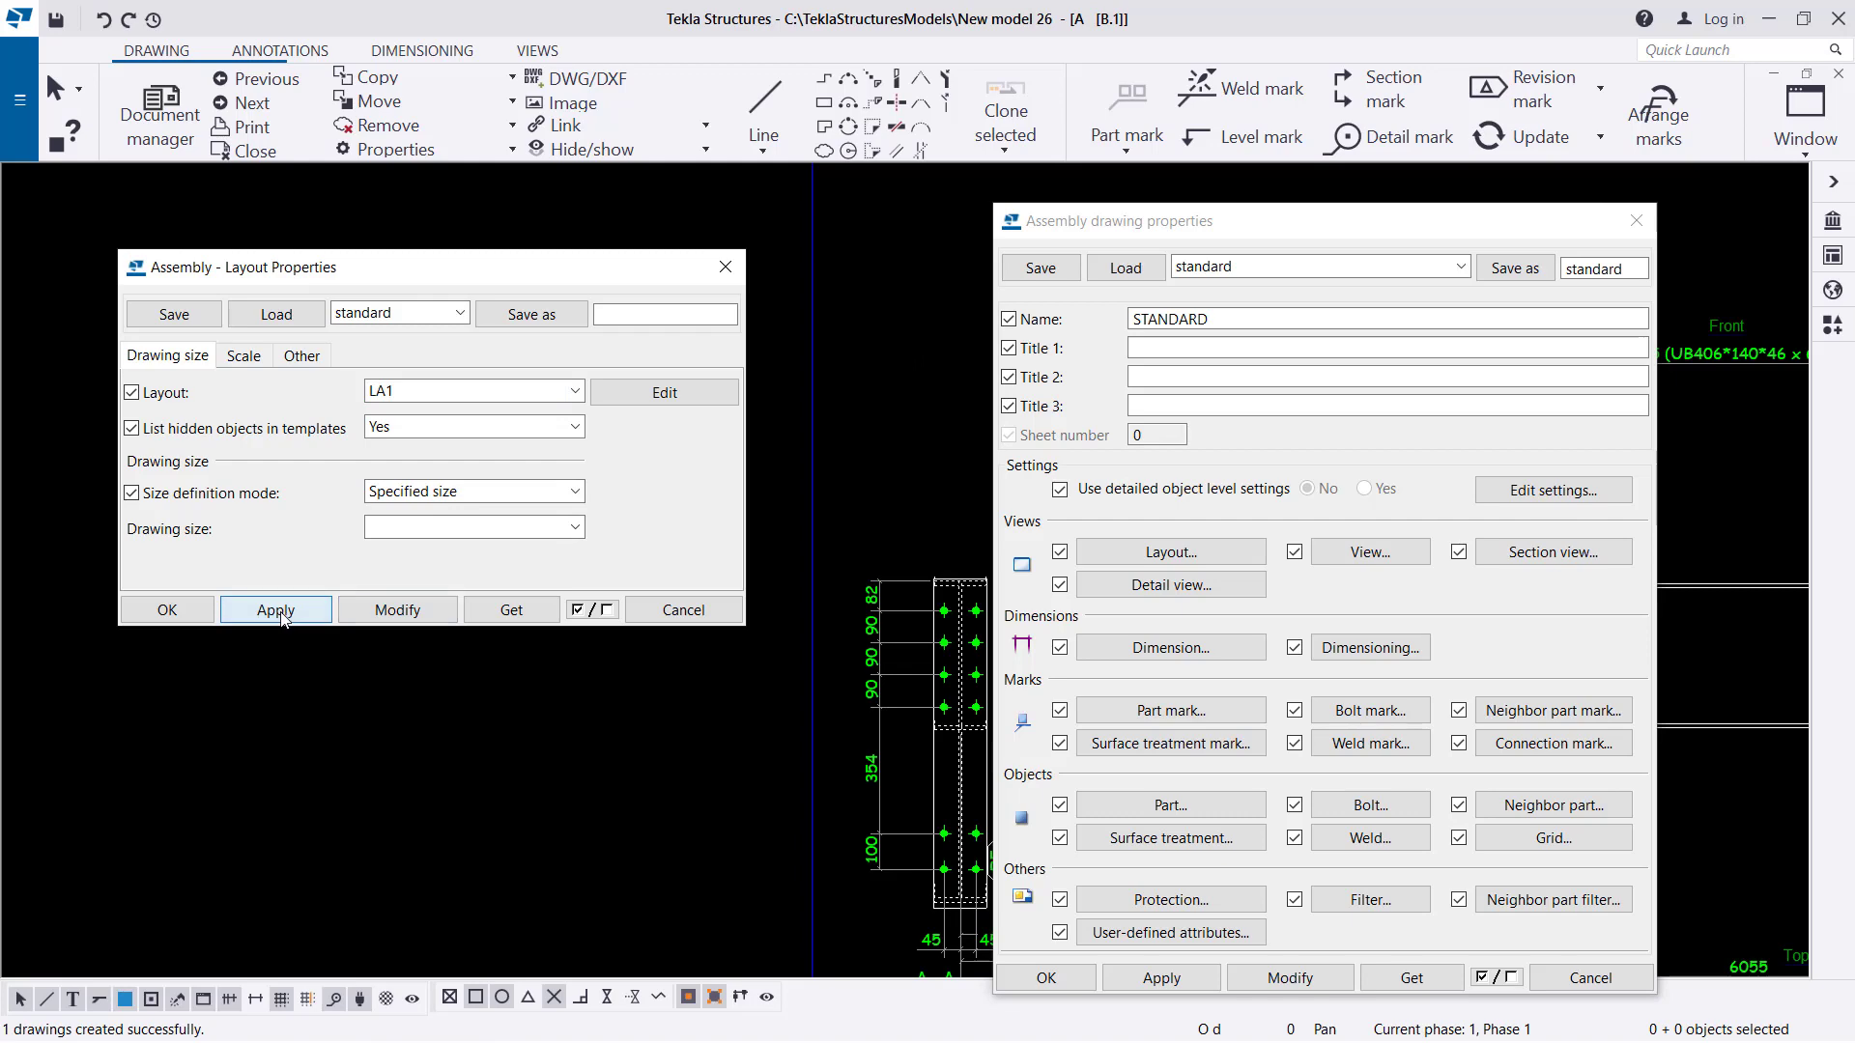
pyautogui.click(189, 616)
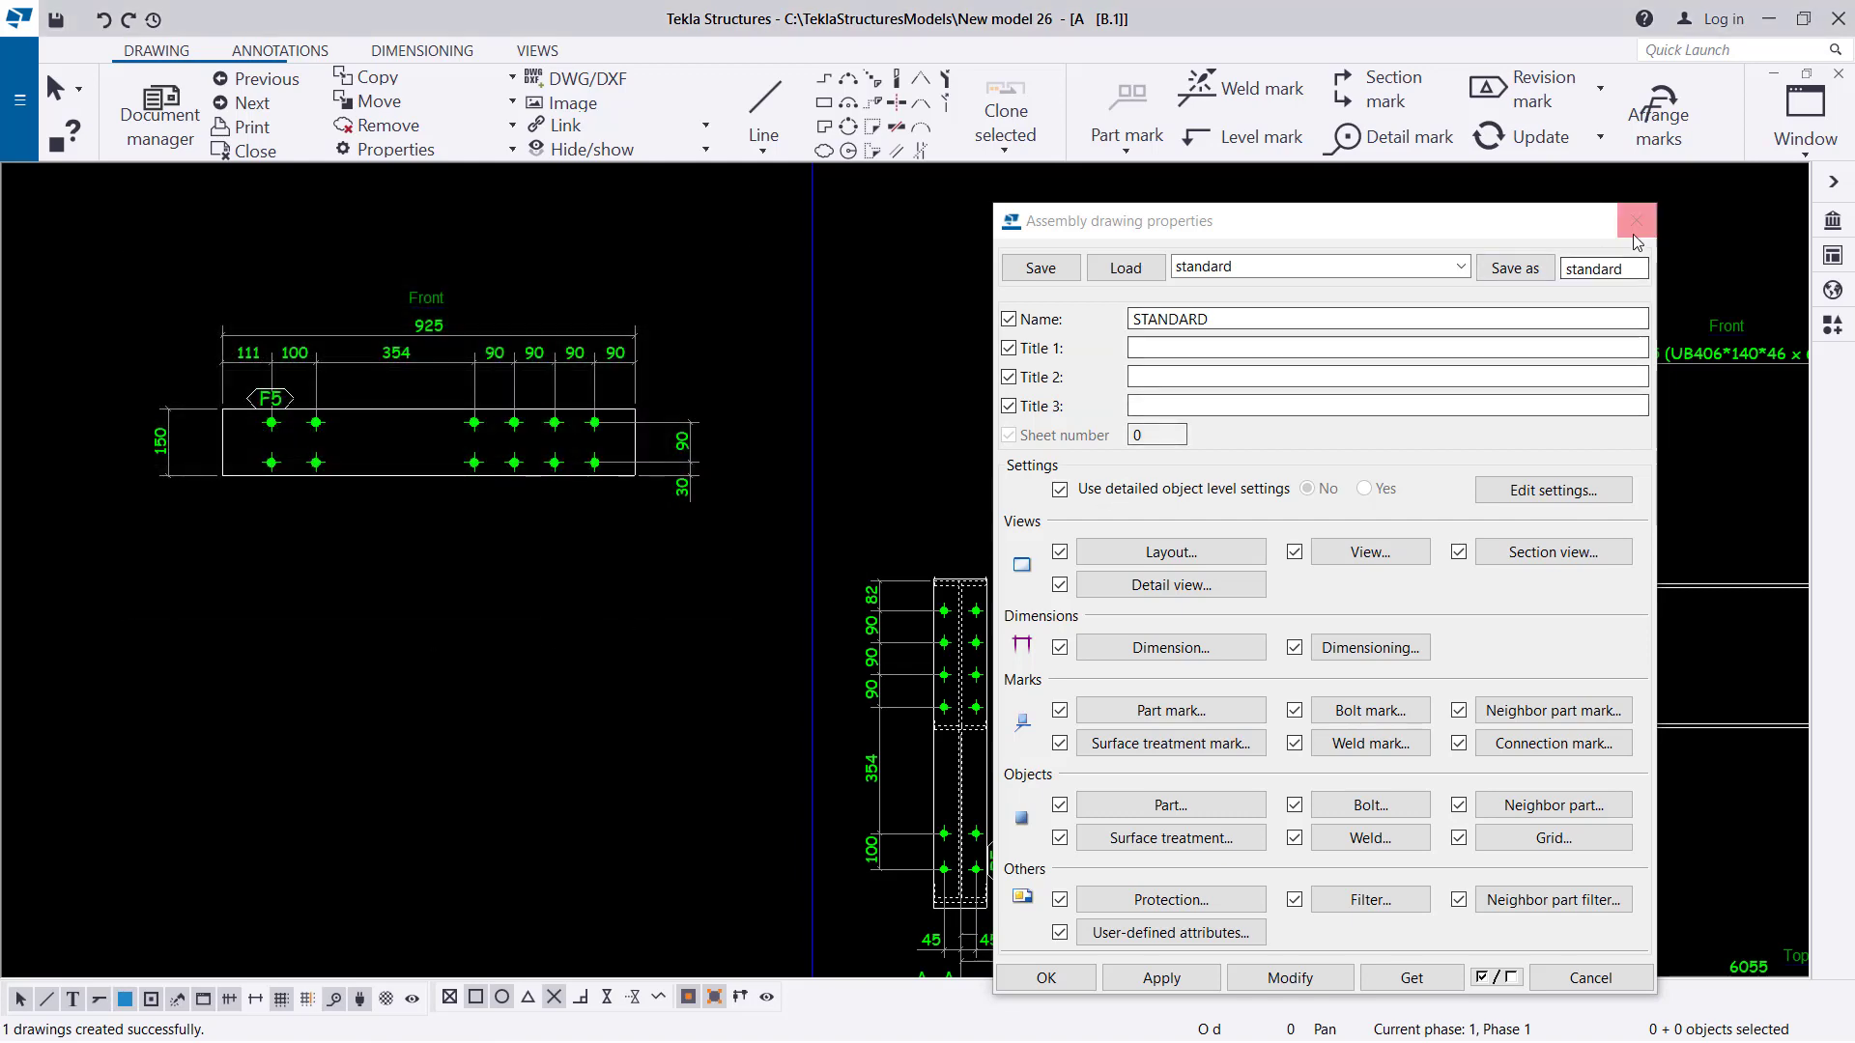
pyautogui.click(1636, 220)
pyautogui.scroll(-5, 862, 439)
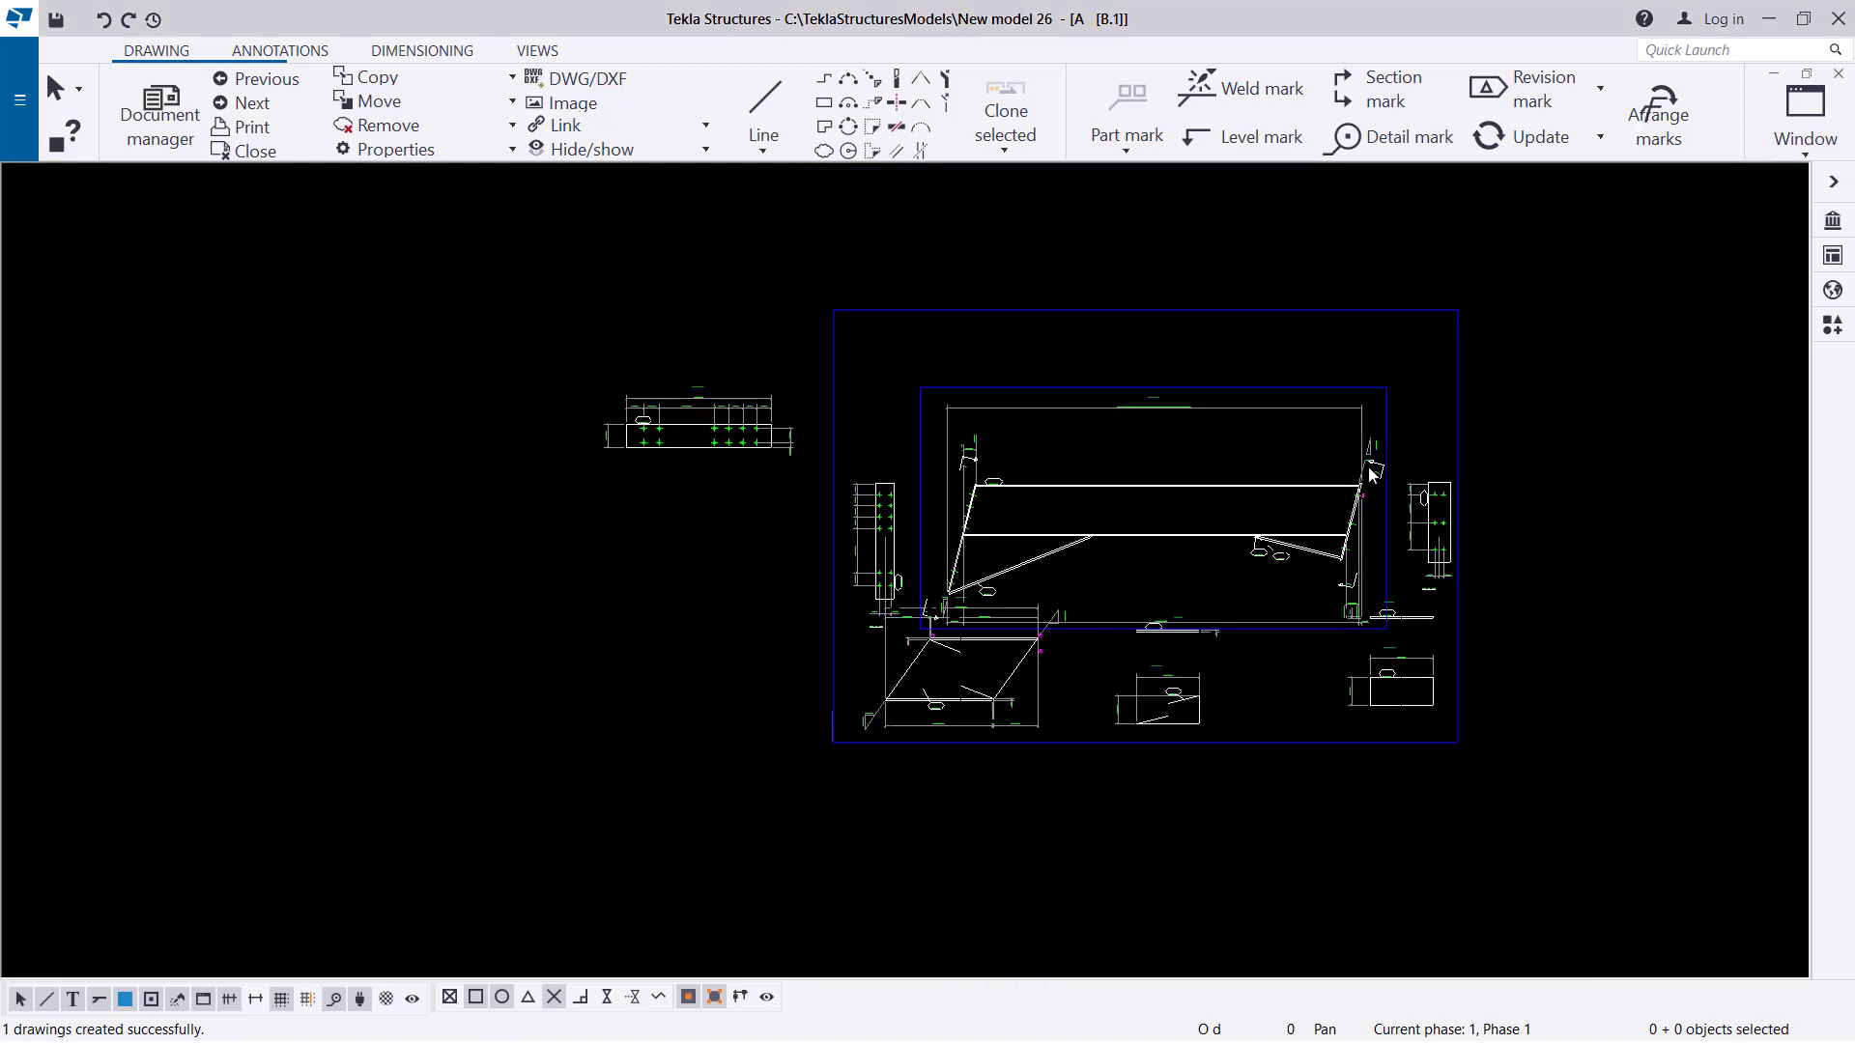
# Drag the small F5 Front view up and right, above the rafter's main Front view.
pyautogui.scroll(5, 1101, 383)
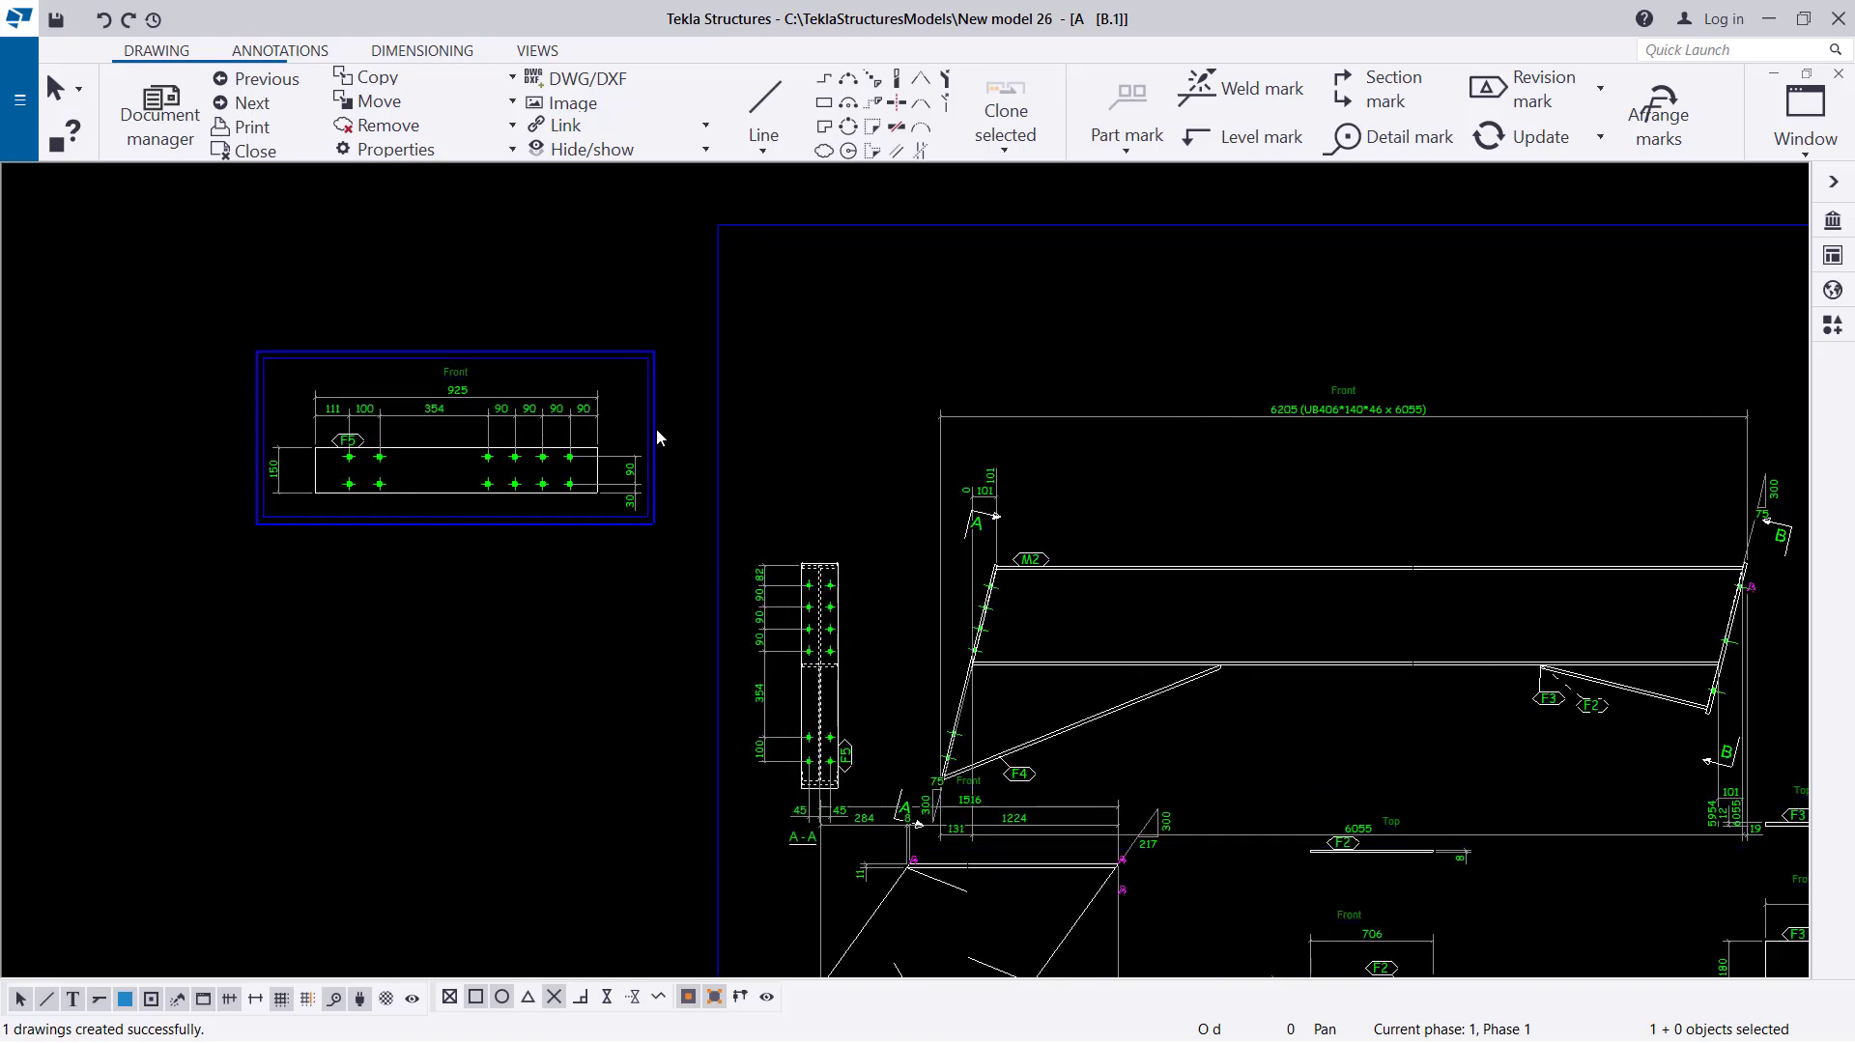
pyautogui.moveTo(656, 428); pyautogui.dragTo(1169, 313)
pyautogui.scroll(5, 1135, 354)
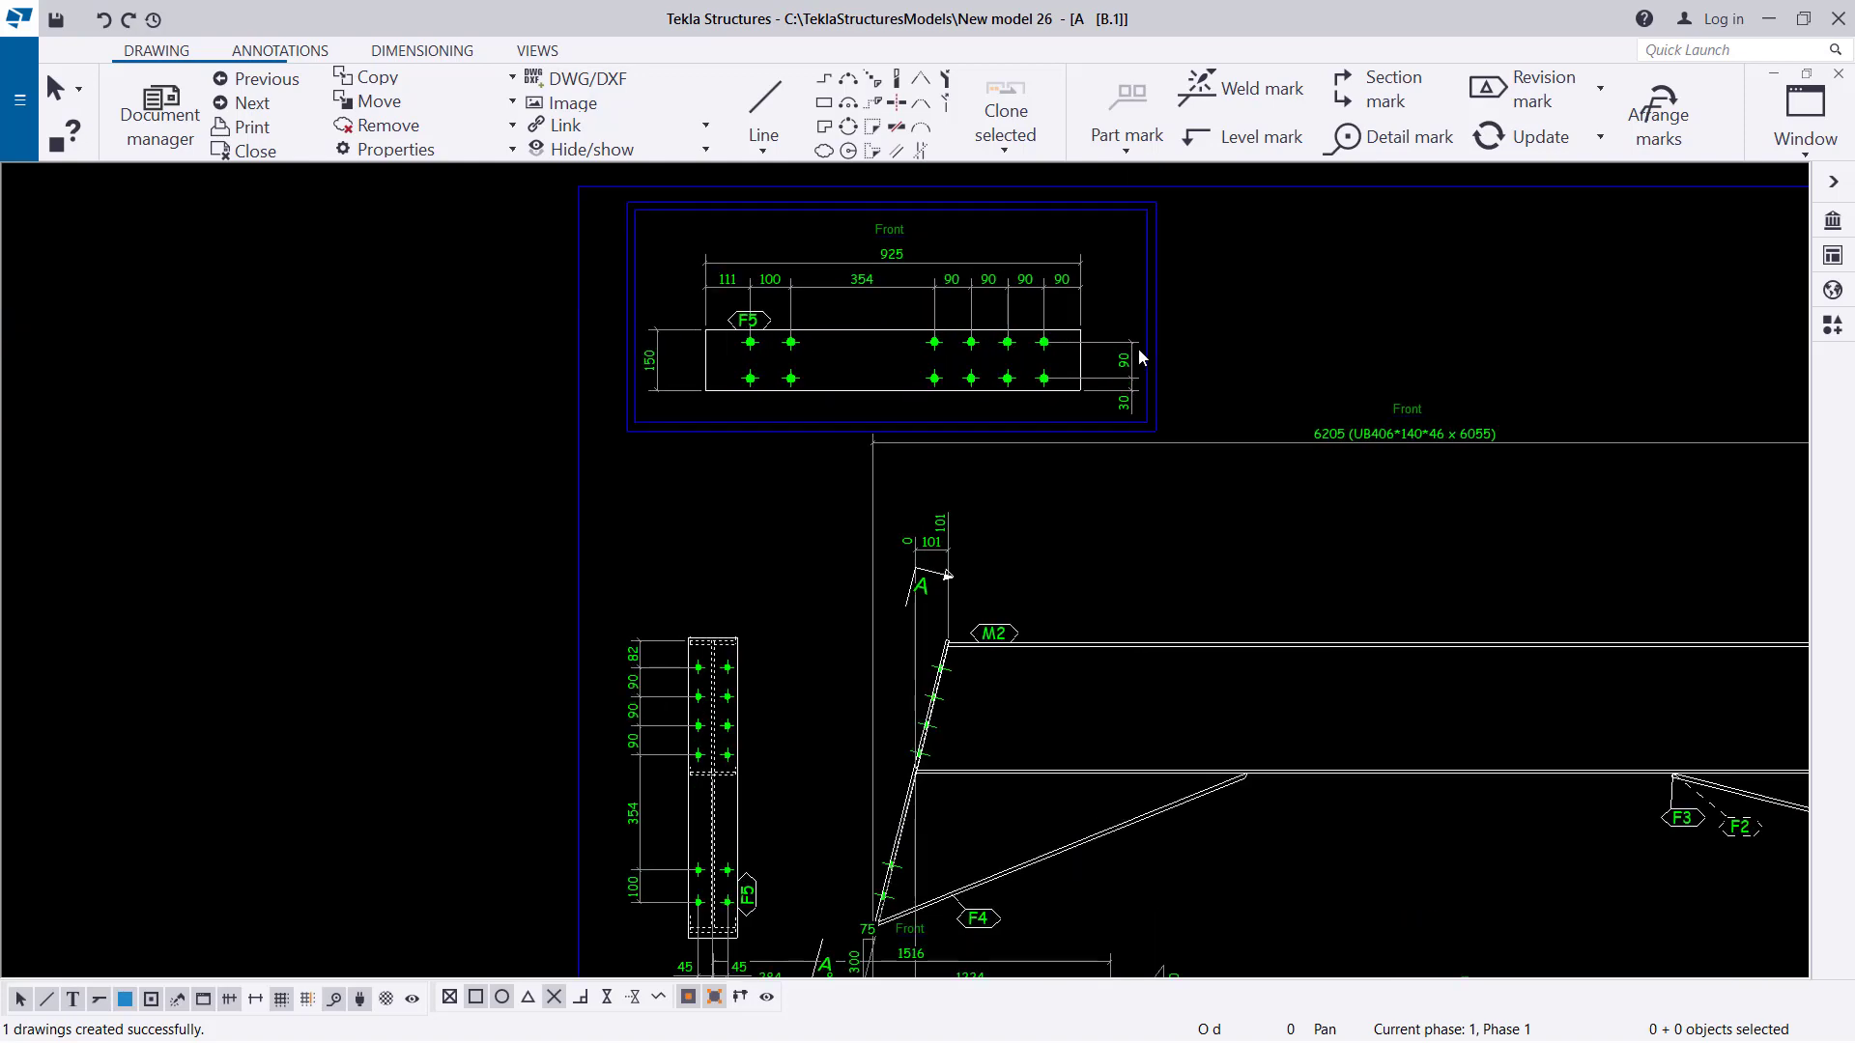
pyautogui.scroll(-4, 655, 385)
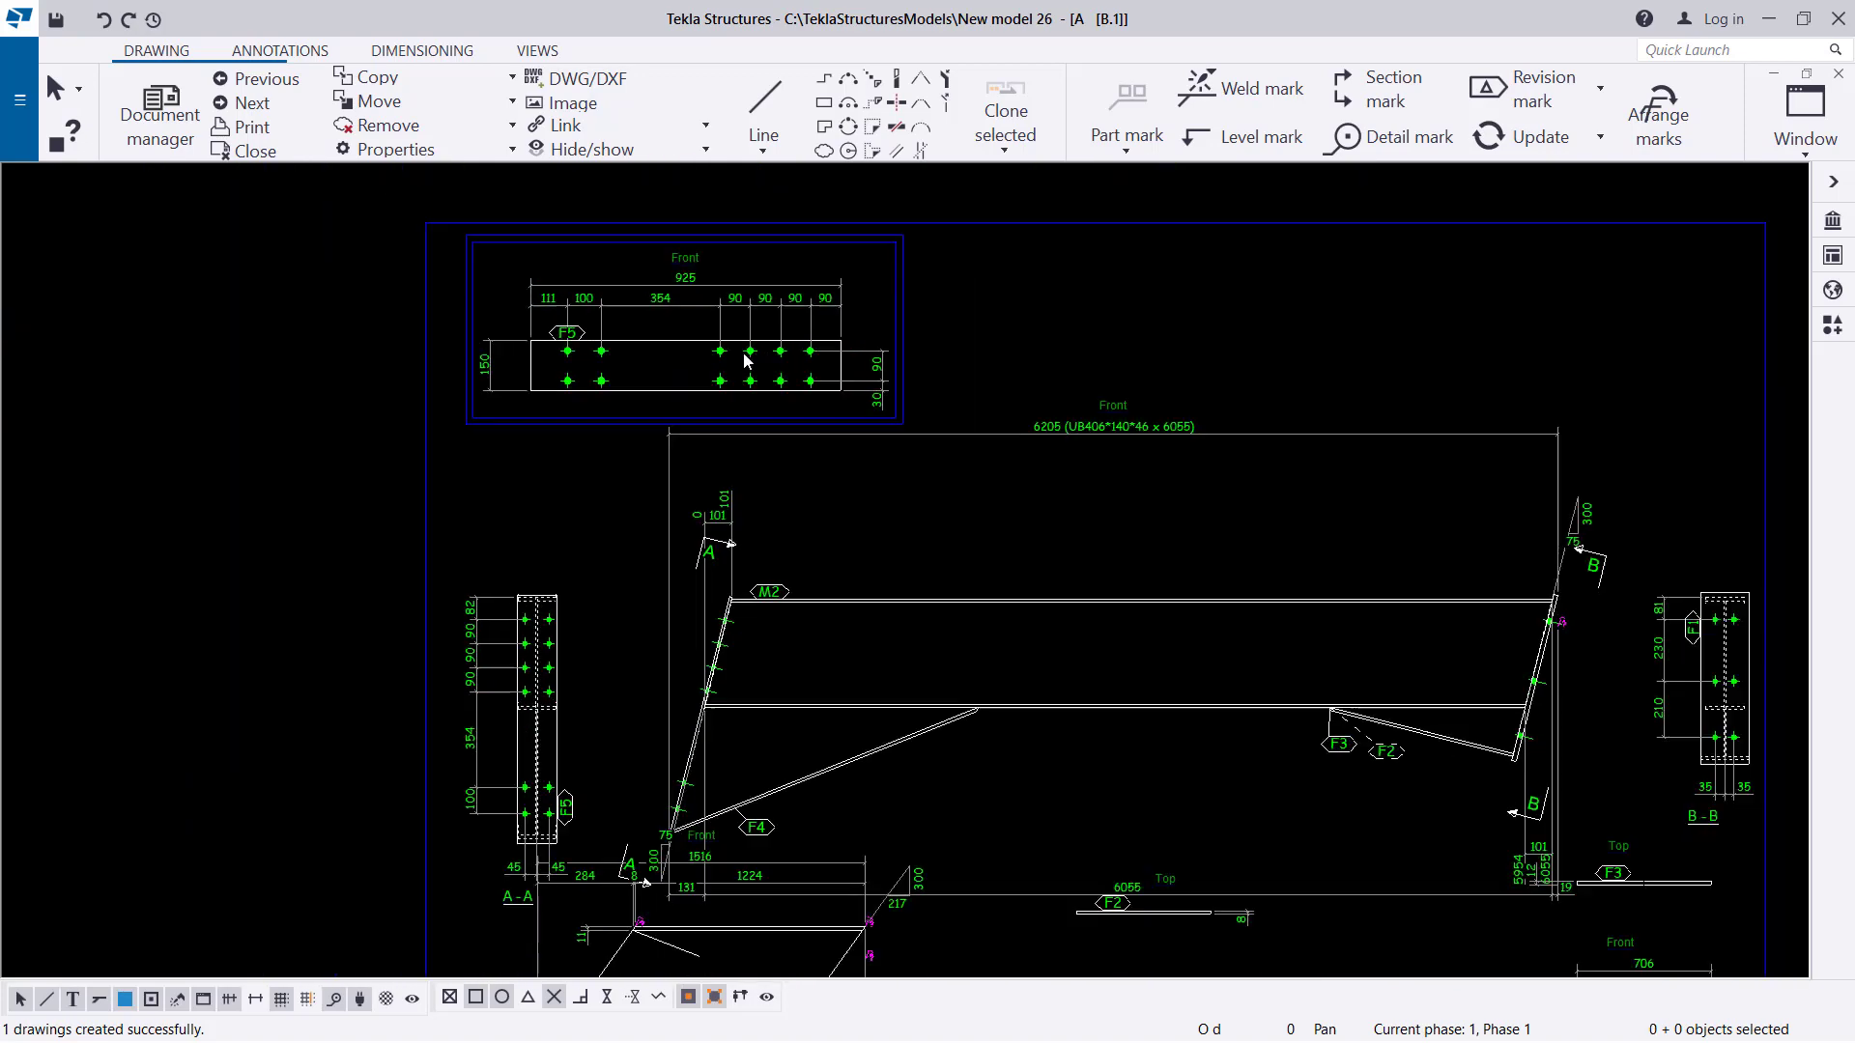
pyautogui.scroll(5, 1454, 594)
pyautogui.scroll(4, 1350, 543)
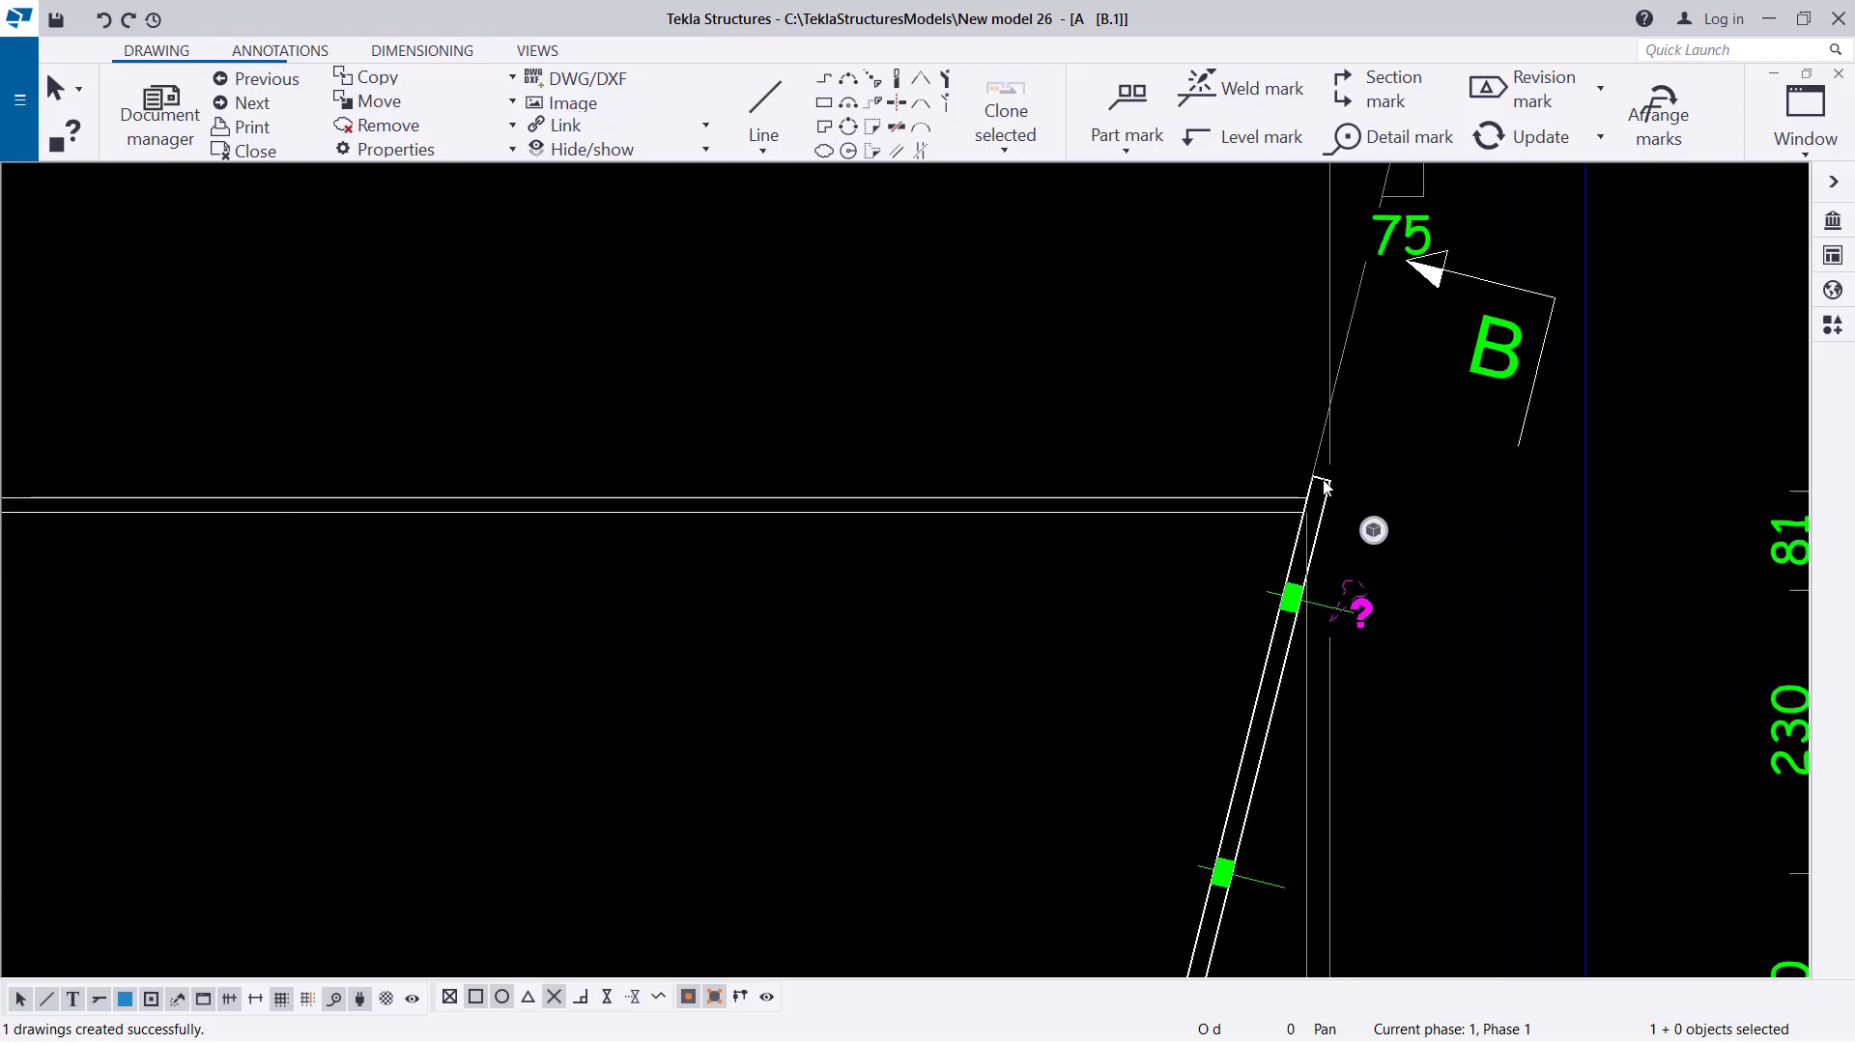
# Create single-part views of the sloped end plate F1.
pyautogui.rightClick(1323, 478)
pyautogui.click(1416, 676)
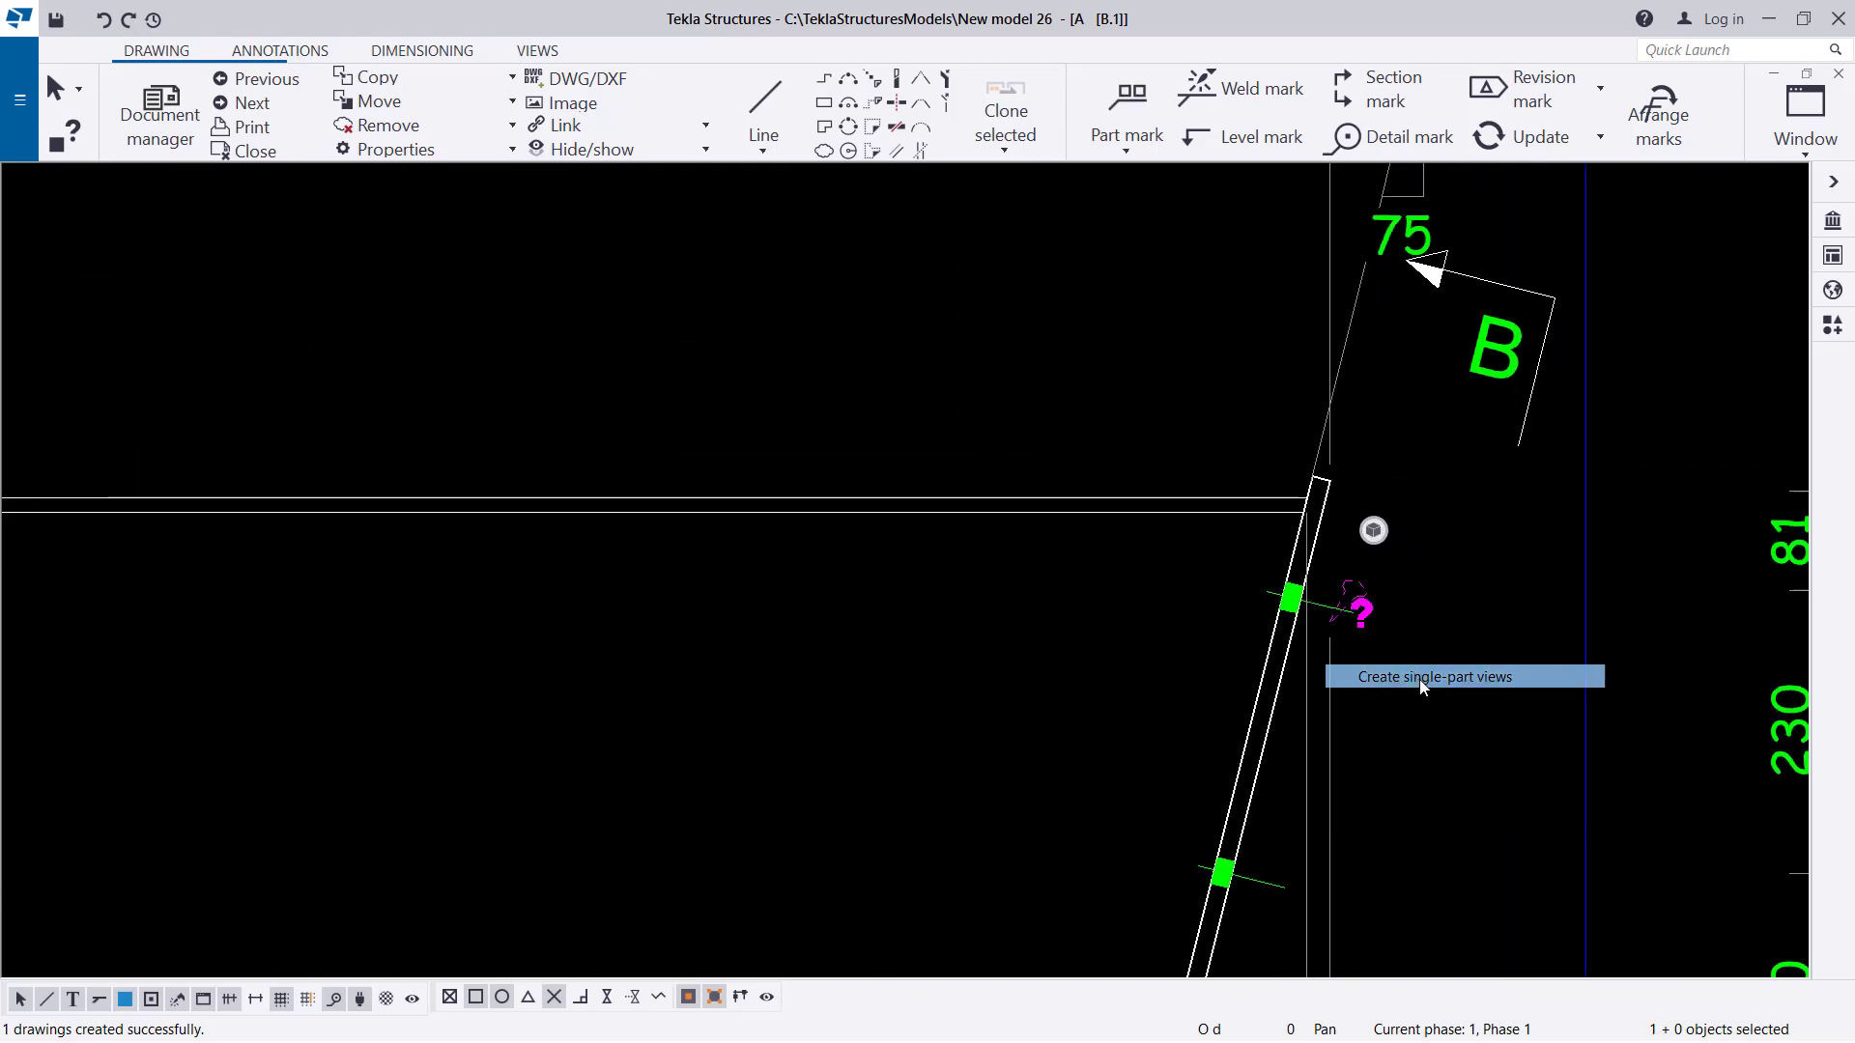
pyautogui.scroll(-8, 1227, 541)
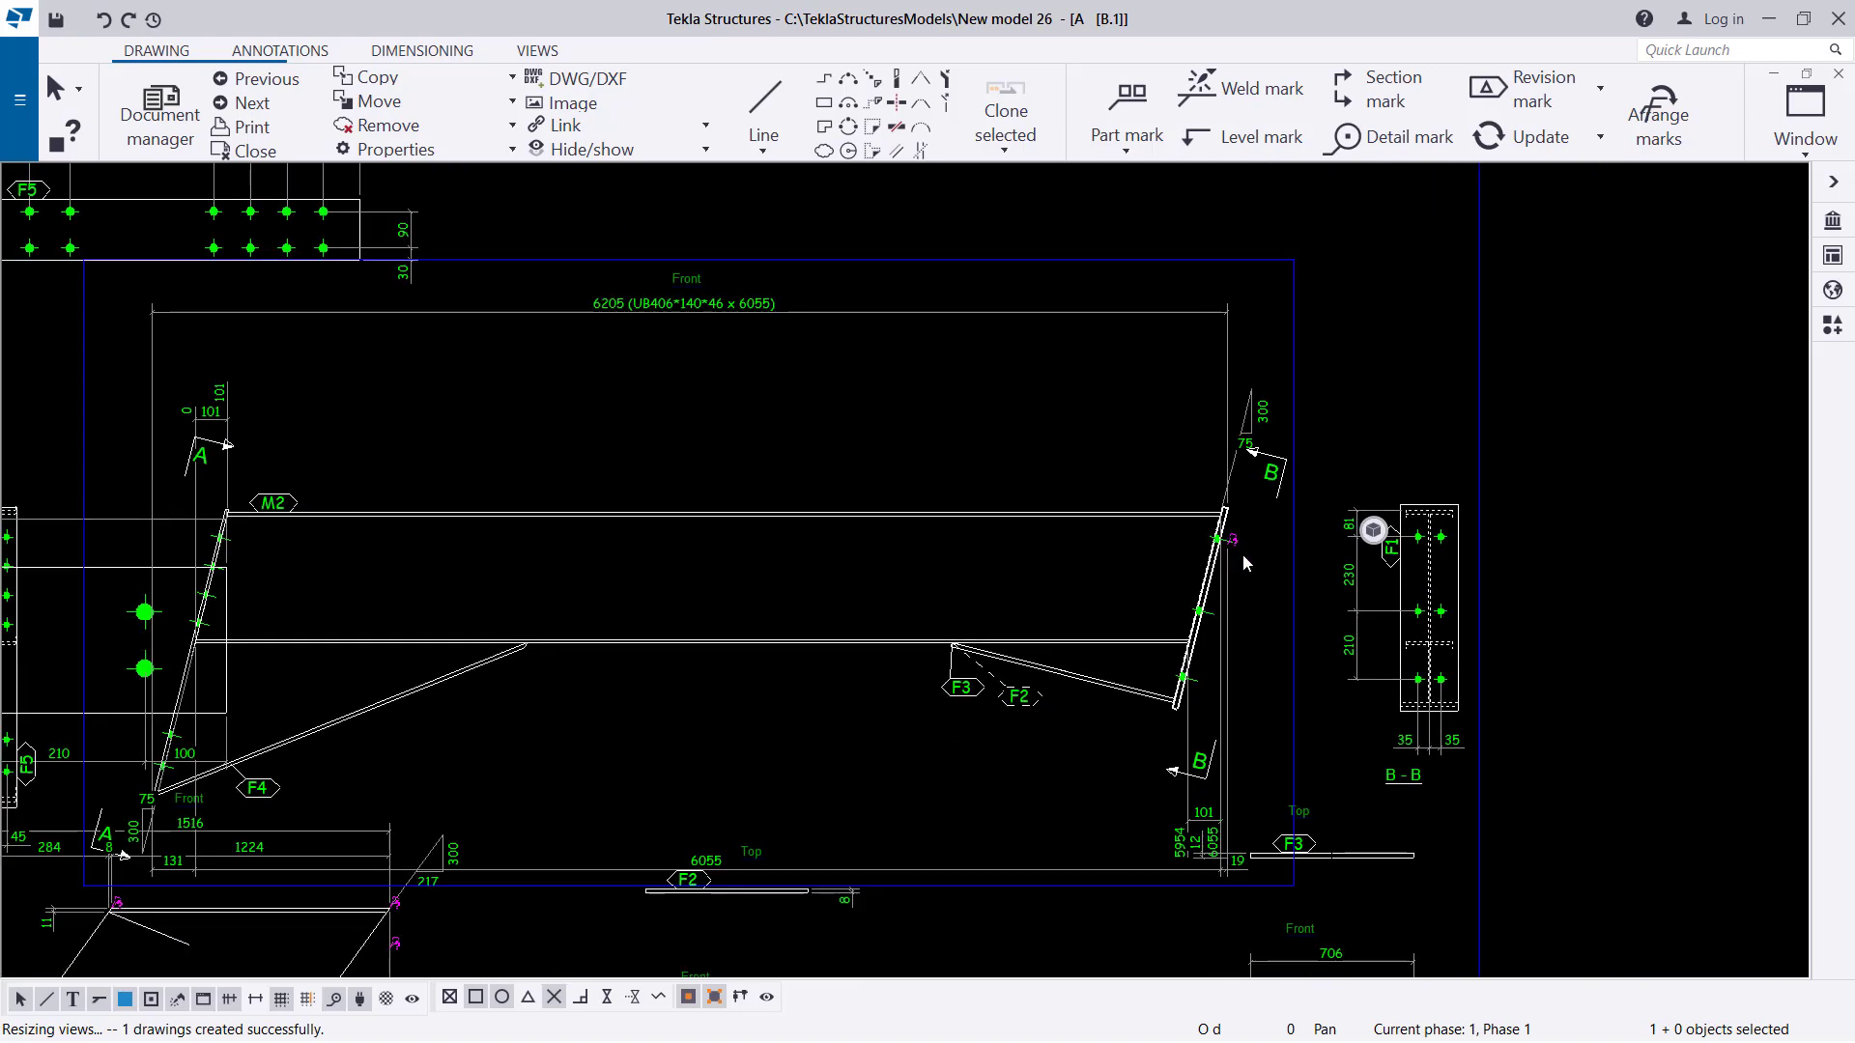
pyautogui.scroll(3, 701, 534)
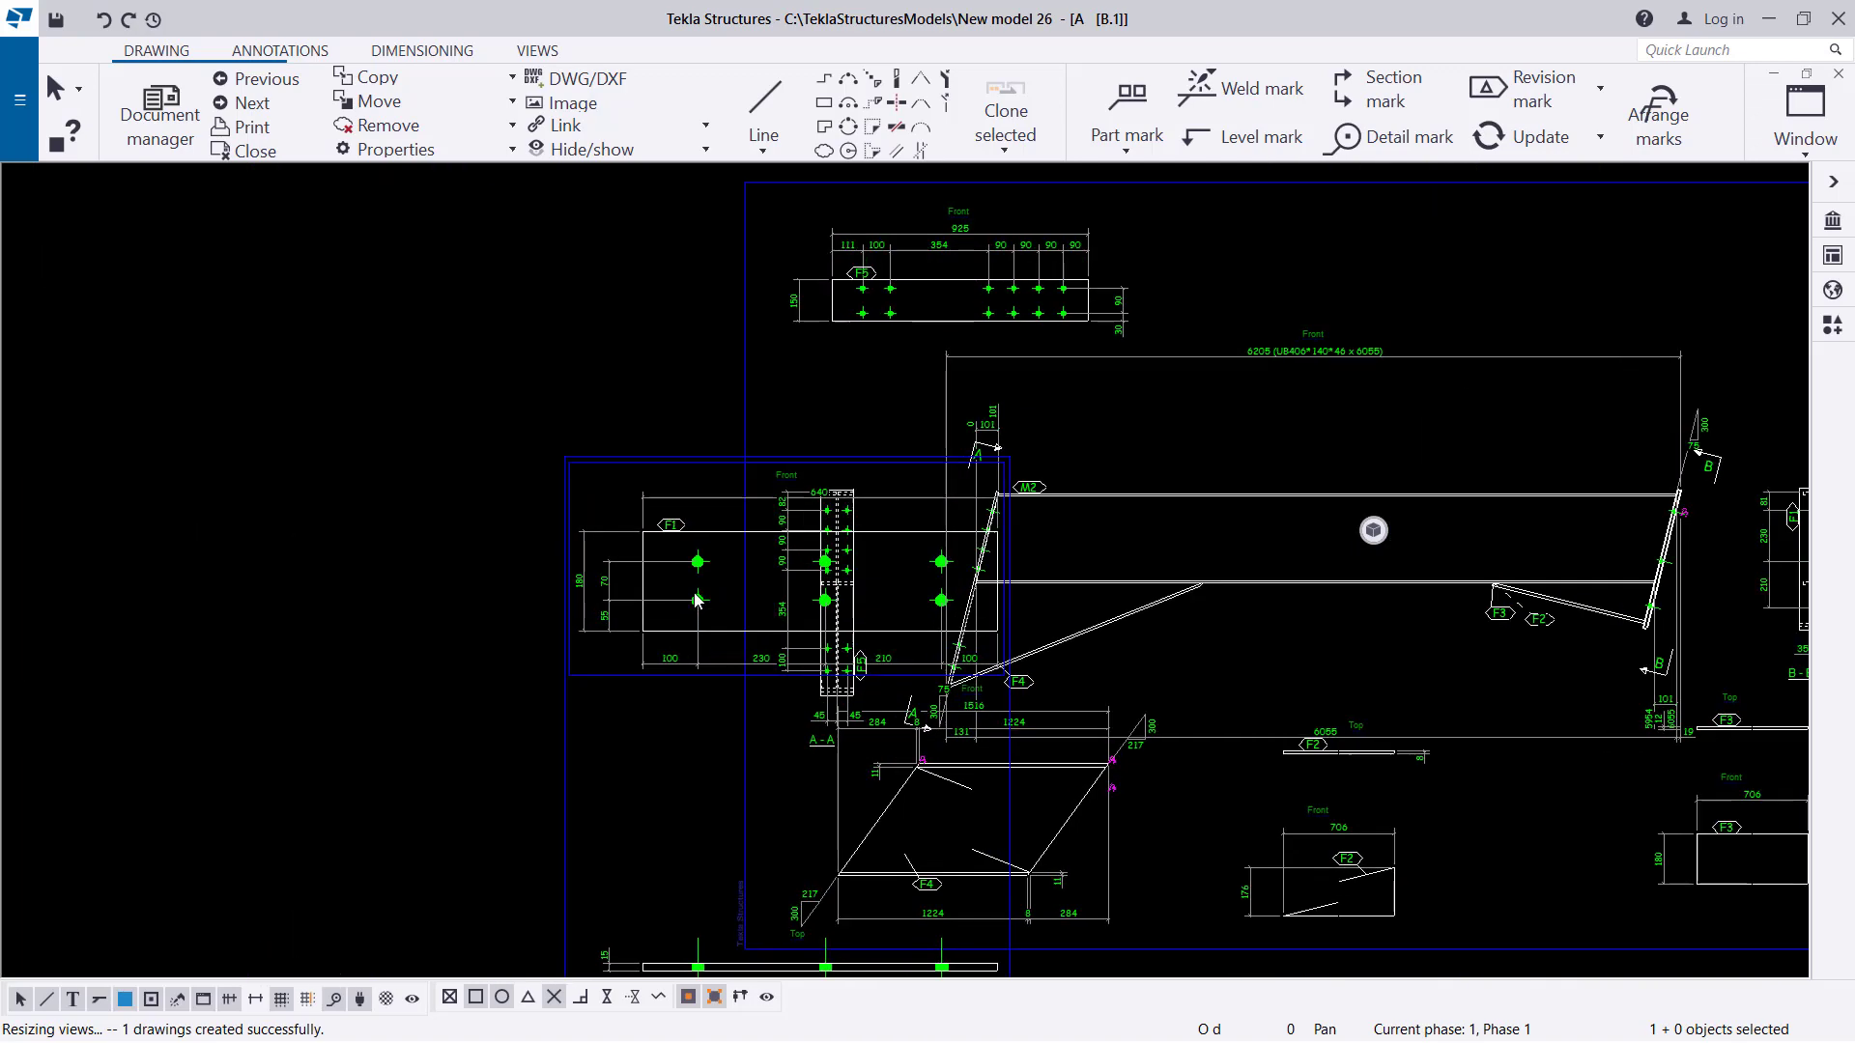
# Move the new F1 Front view to the sheet's top right, beside the F5 view.
pyautogui.click(623, 435)
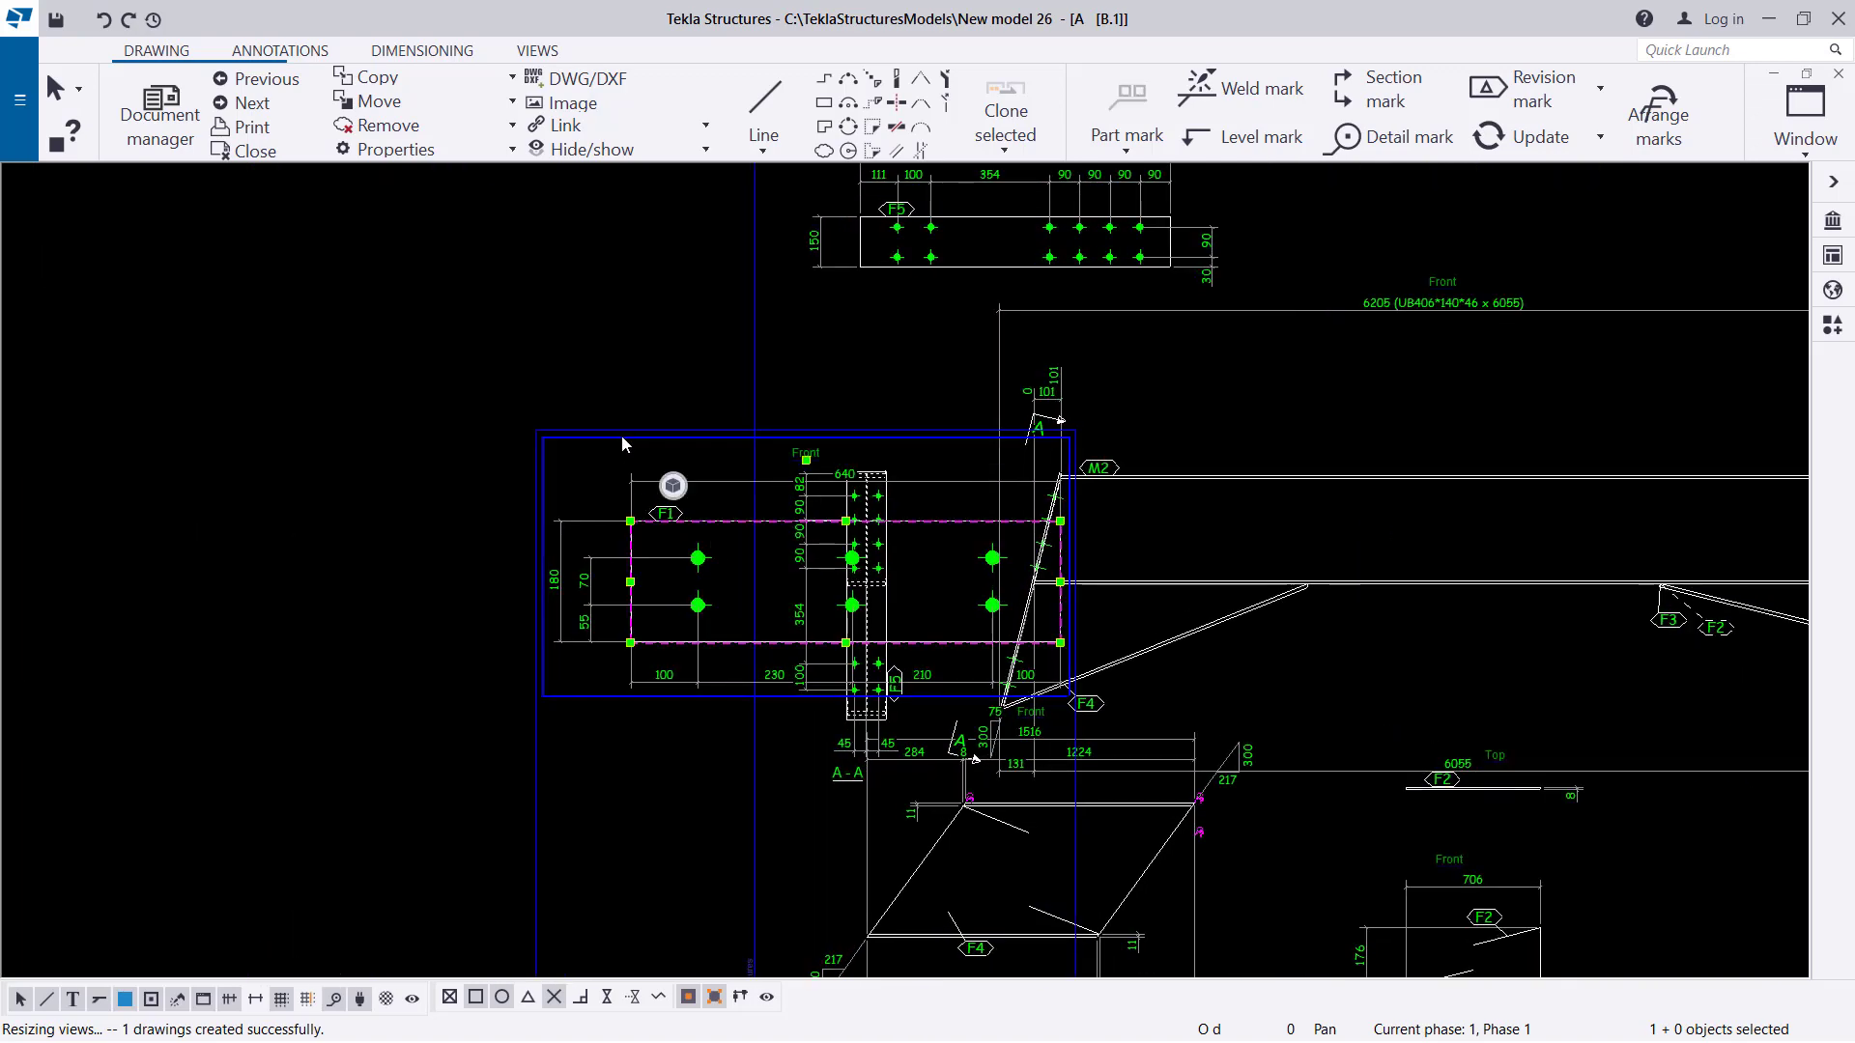
pyautogui.moveTo(634, 425); pyautogui.dragTo(1363, 284)
pyautogui.scroll(-3, 558, 552)
pyautogui.scroll(2, 1449, 273)
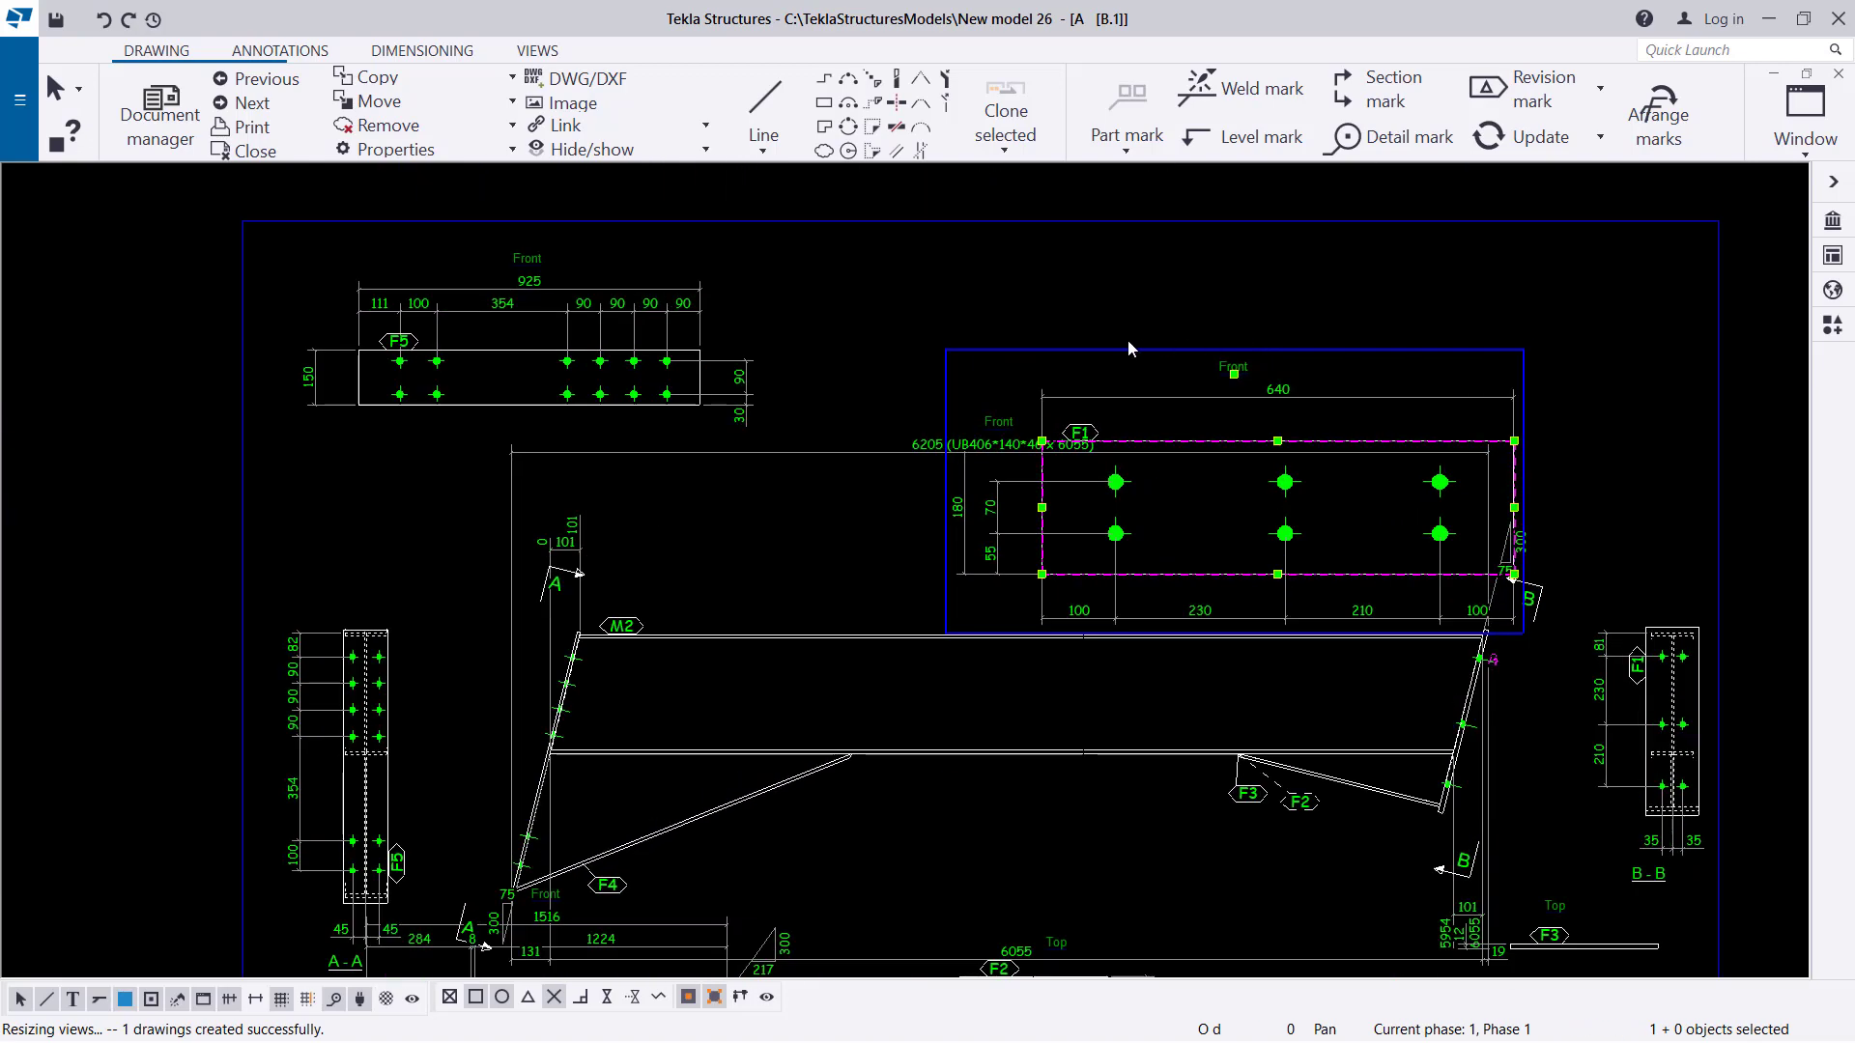
pyautogui.moveTo(1098, 353)
pyautogui.mouseDown()
pyautogui.moveTo(1034, 232)
pyautogui.moveTo(956, 208)
pyautogui.moveTo(1108, 193)
pyautogui.mouseUp()
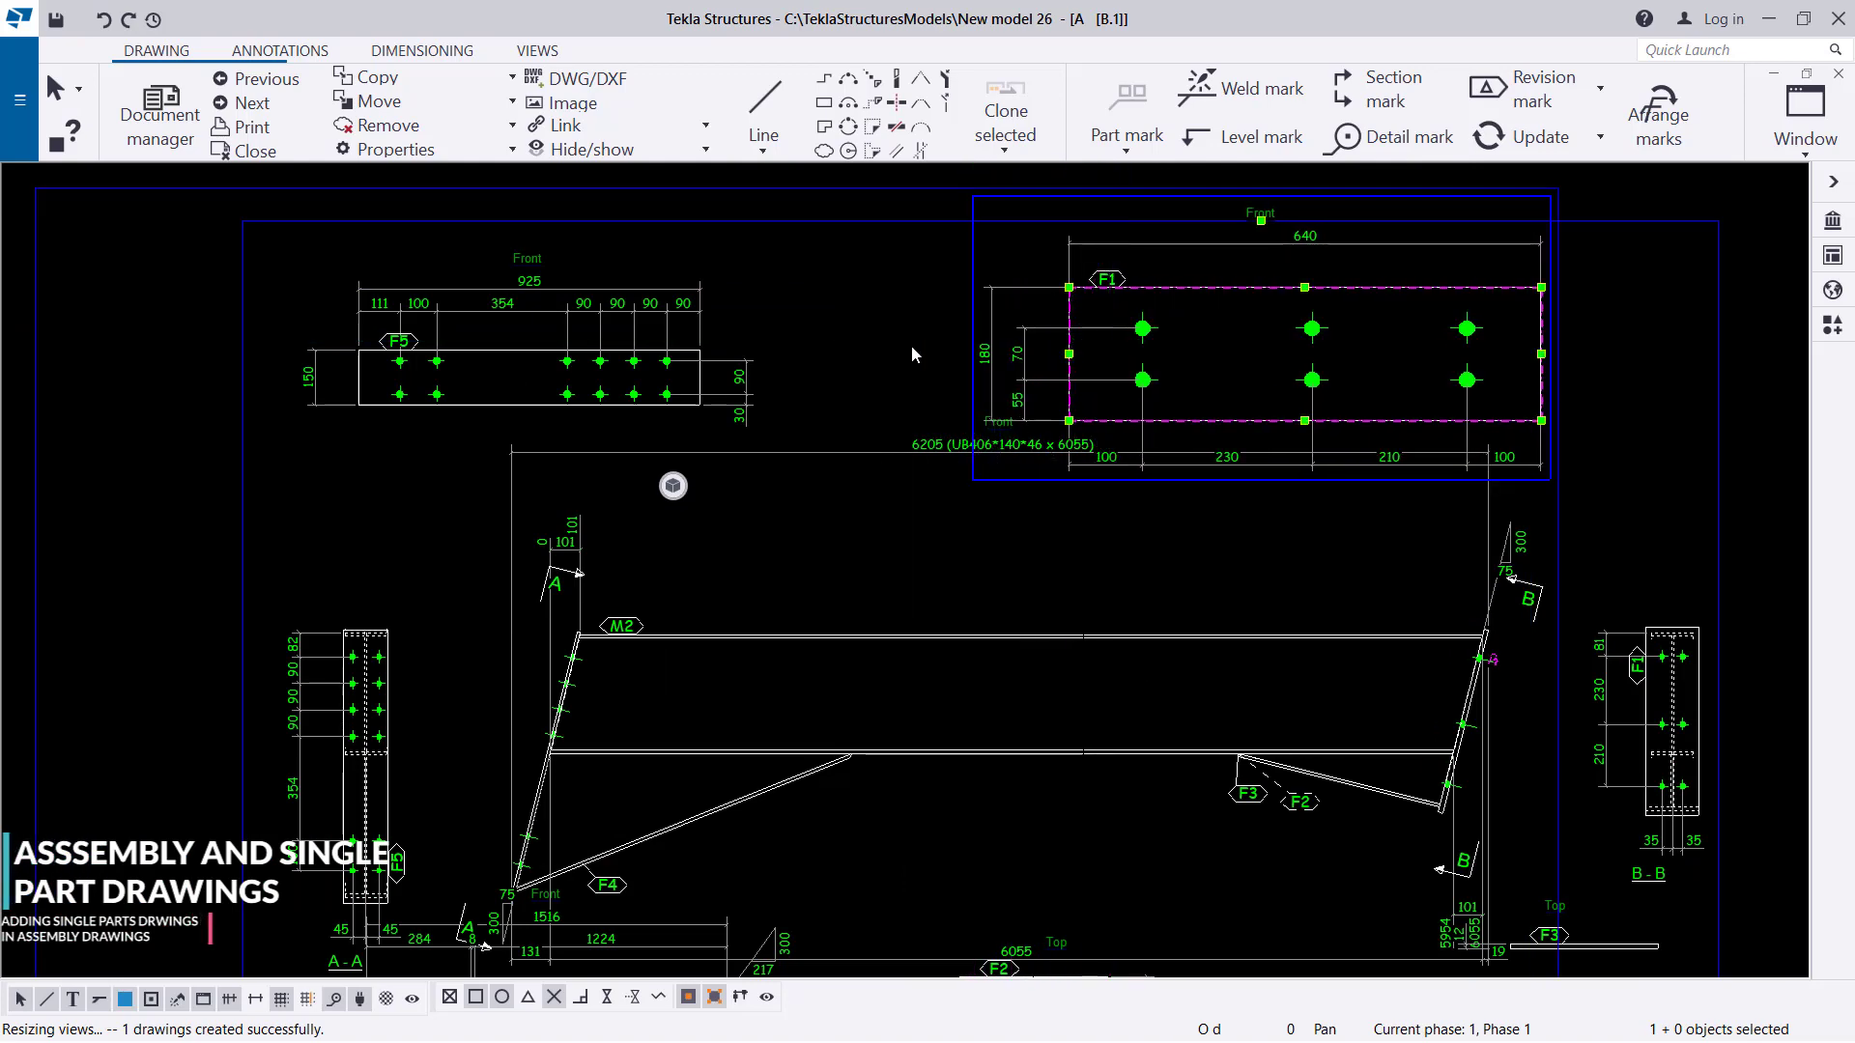
pyautogui.scroll(-2, 927, 346)
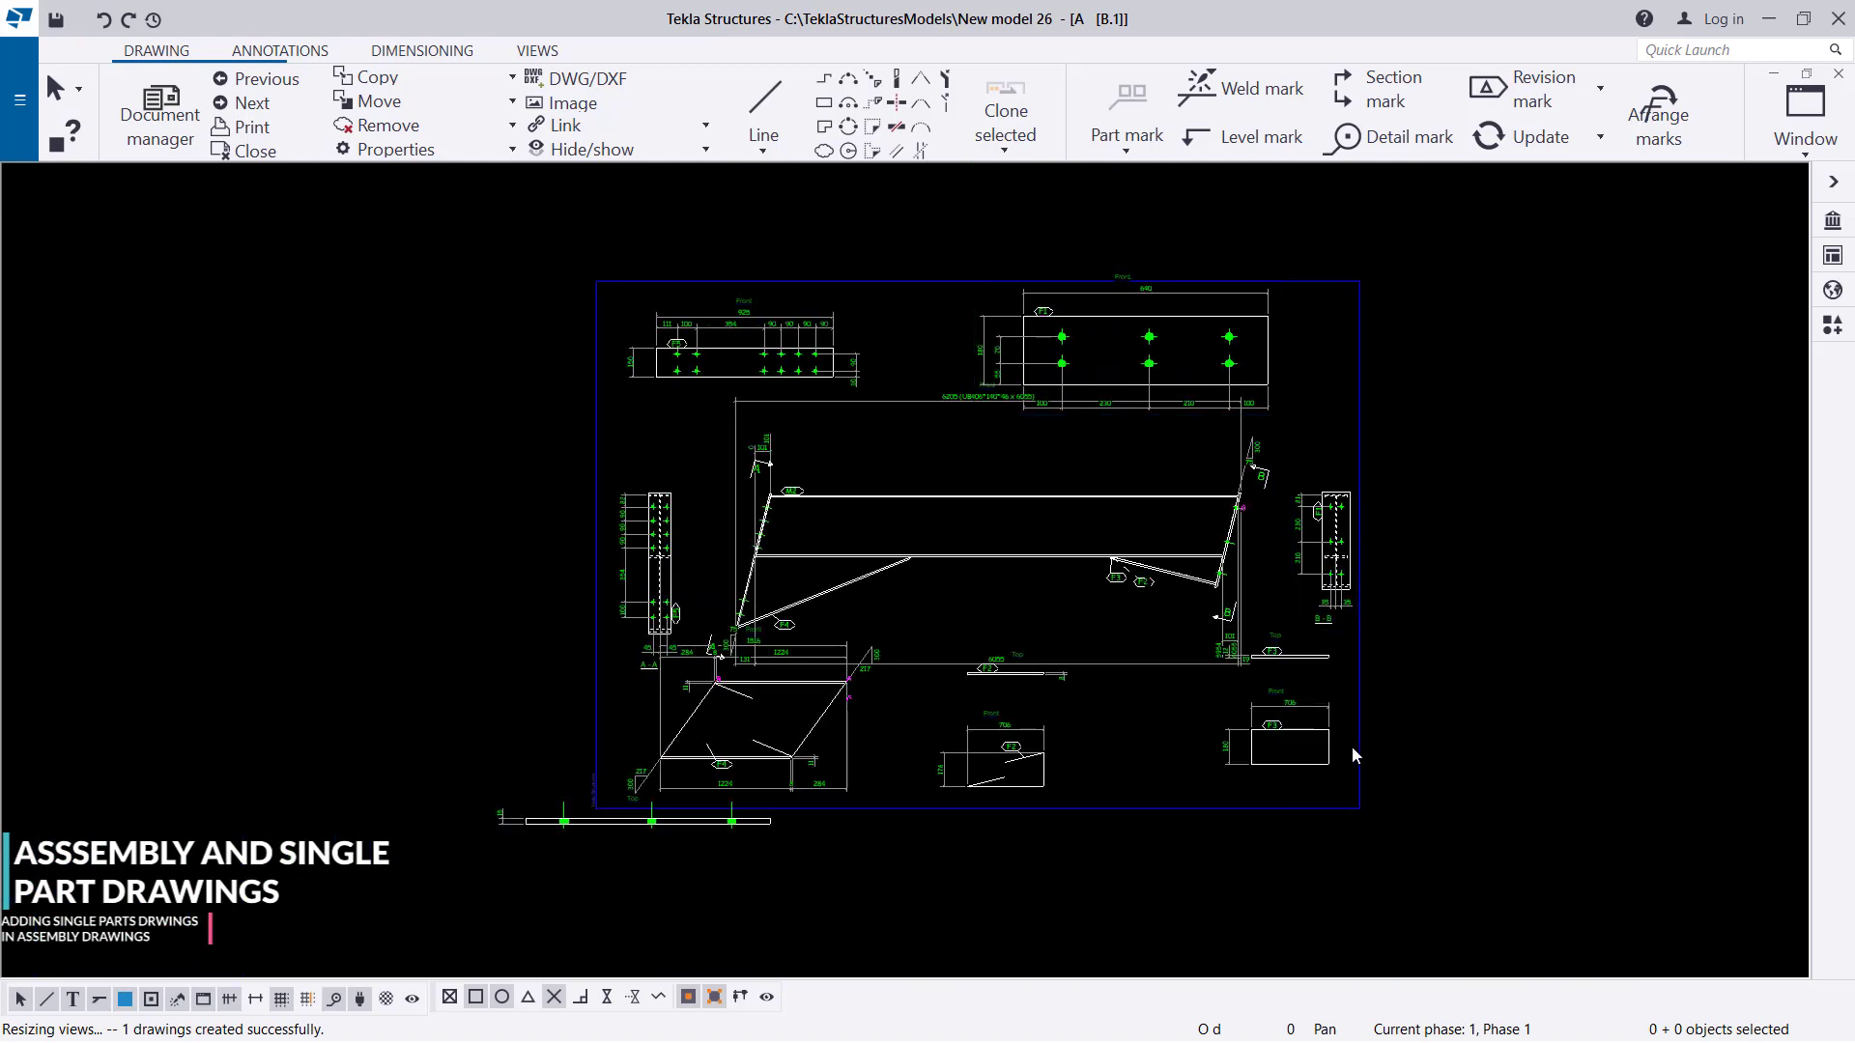
# Change the assembly drawing size to A1 (841x594) in the layout properties.
pyautogui.scroll(1, 1370, 725)
pyautogui.doubleClick(1361, 675)
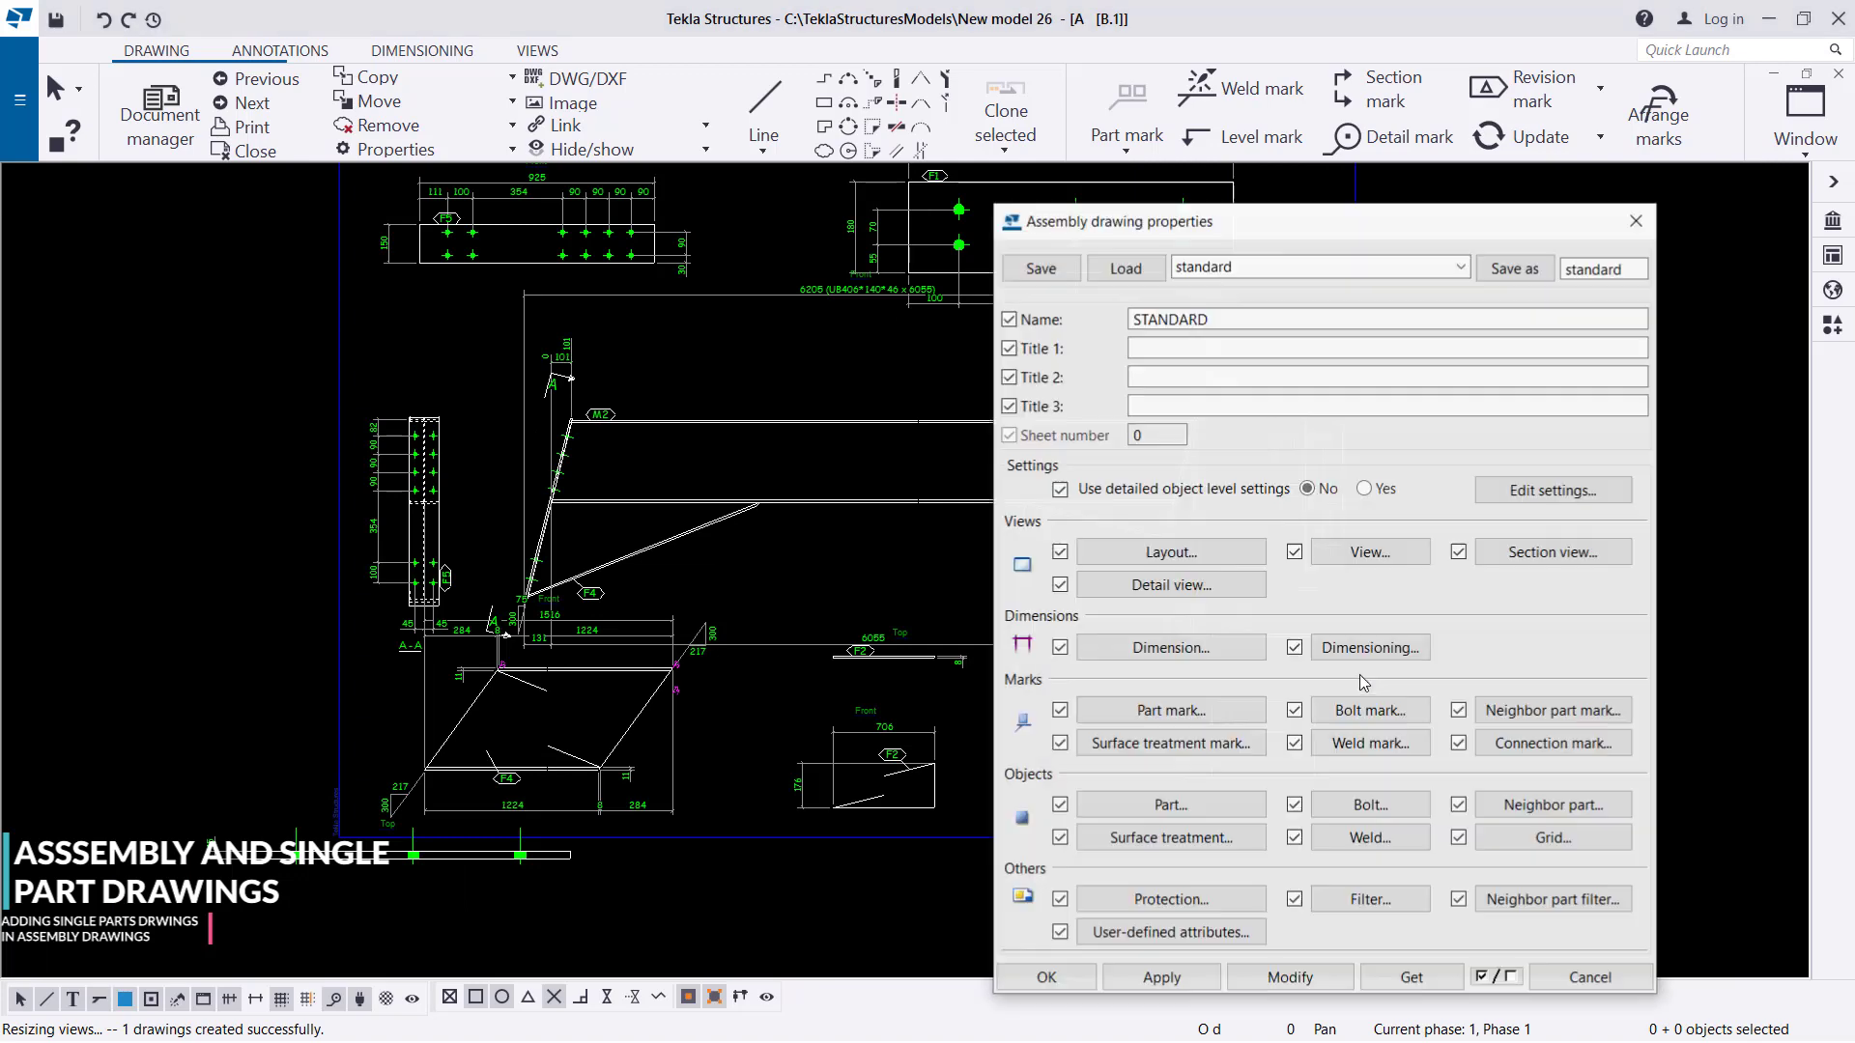
pyautogui.click(1208, 555)
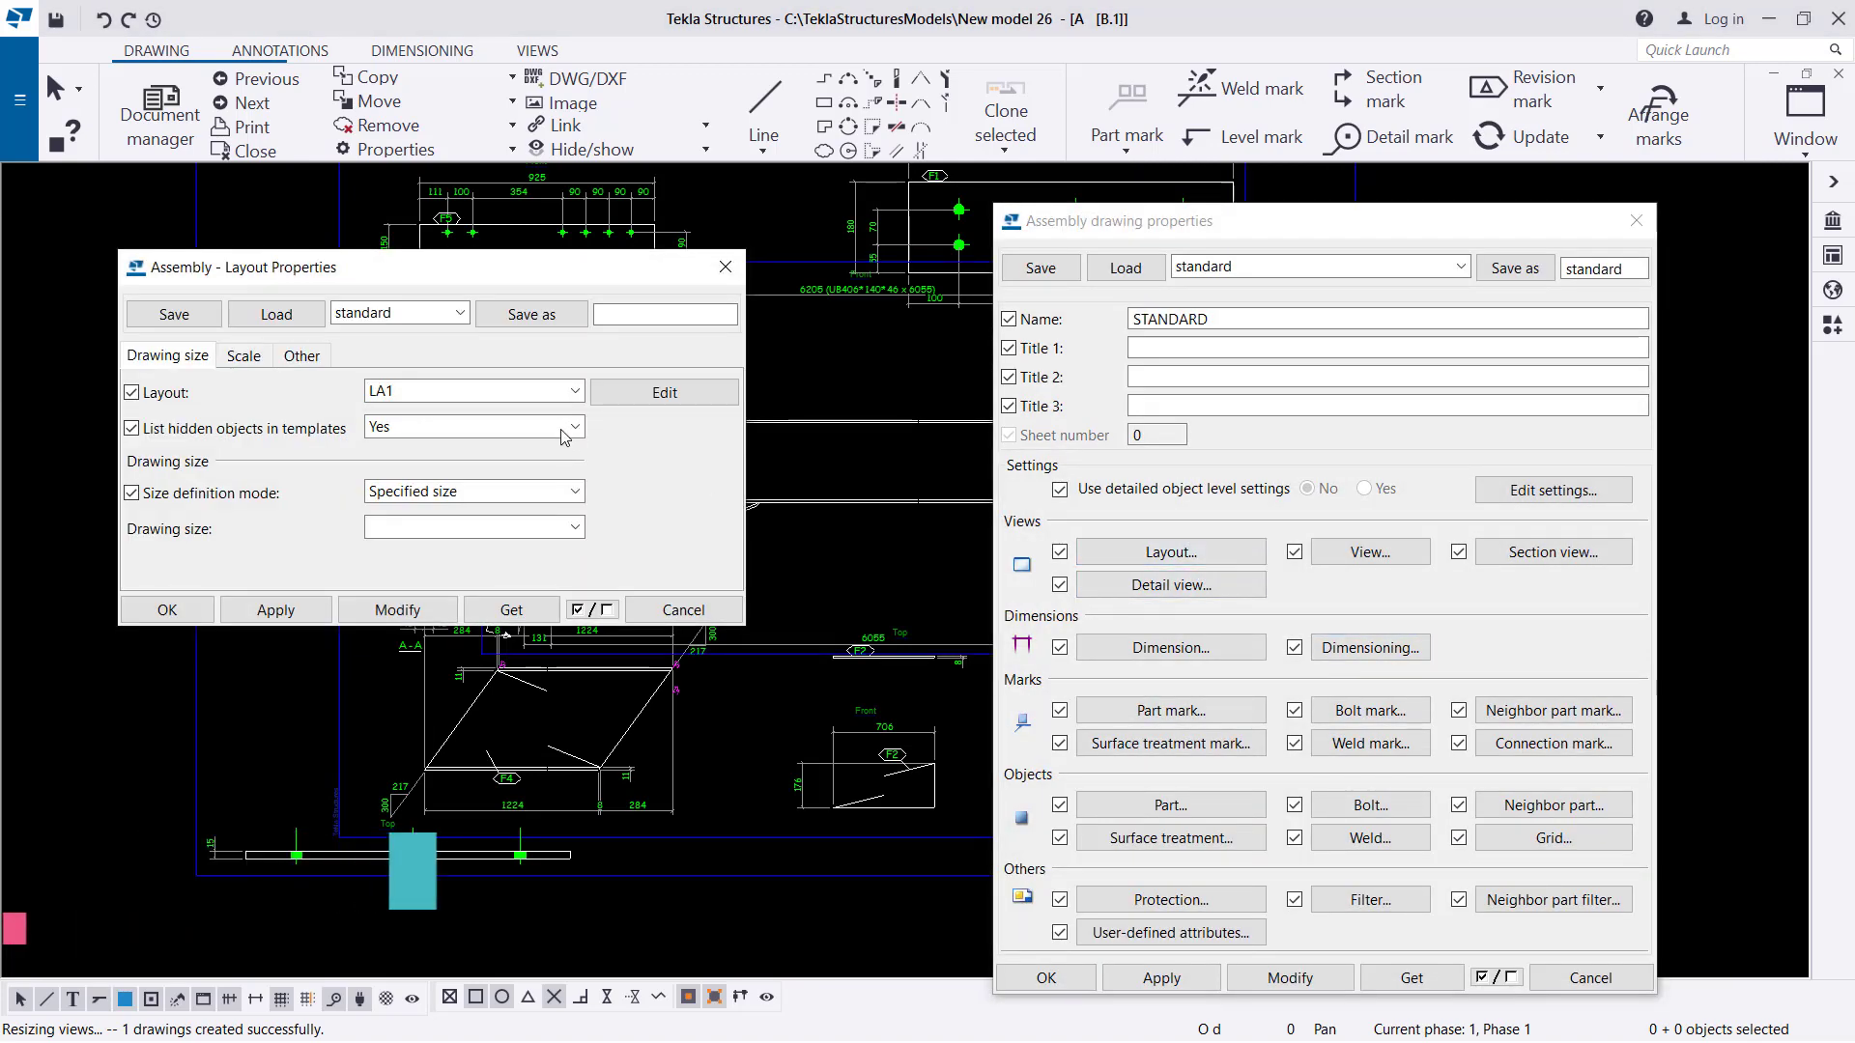
pyautogui.click(454, 527)
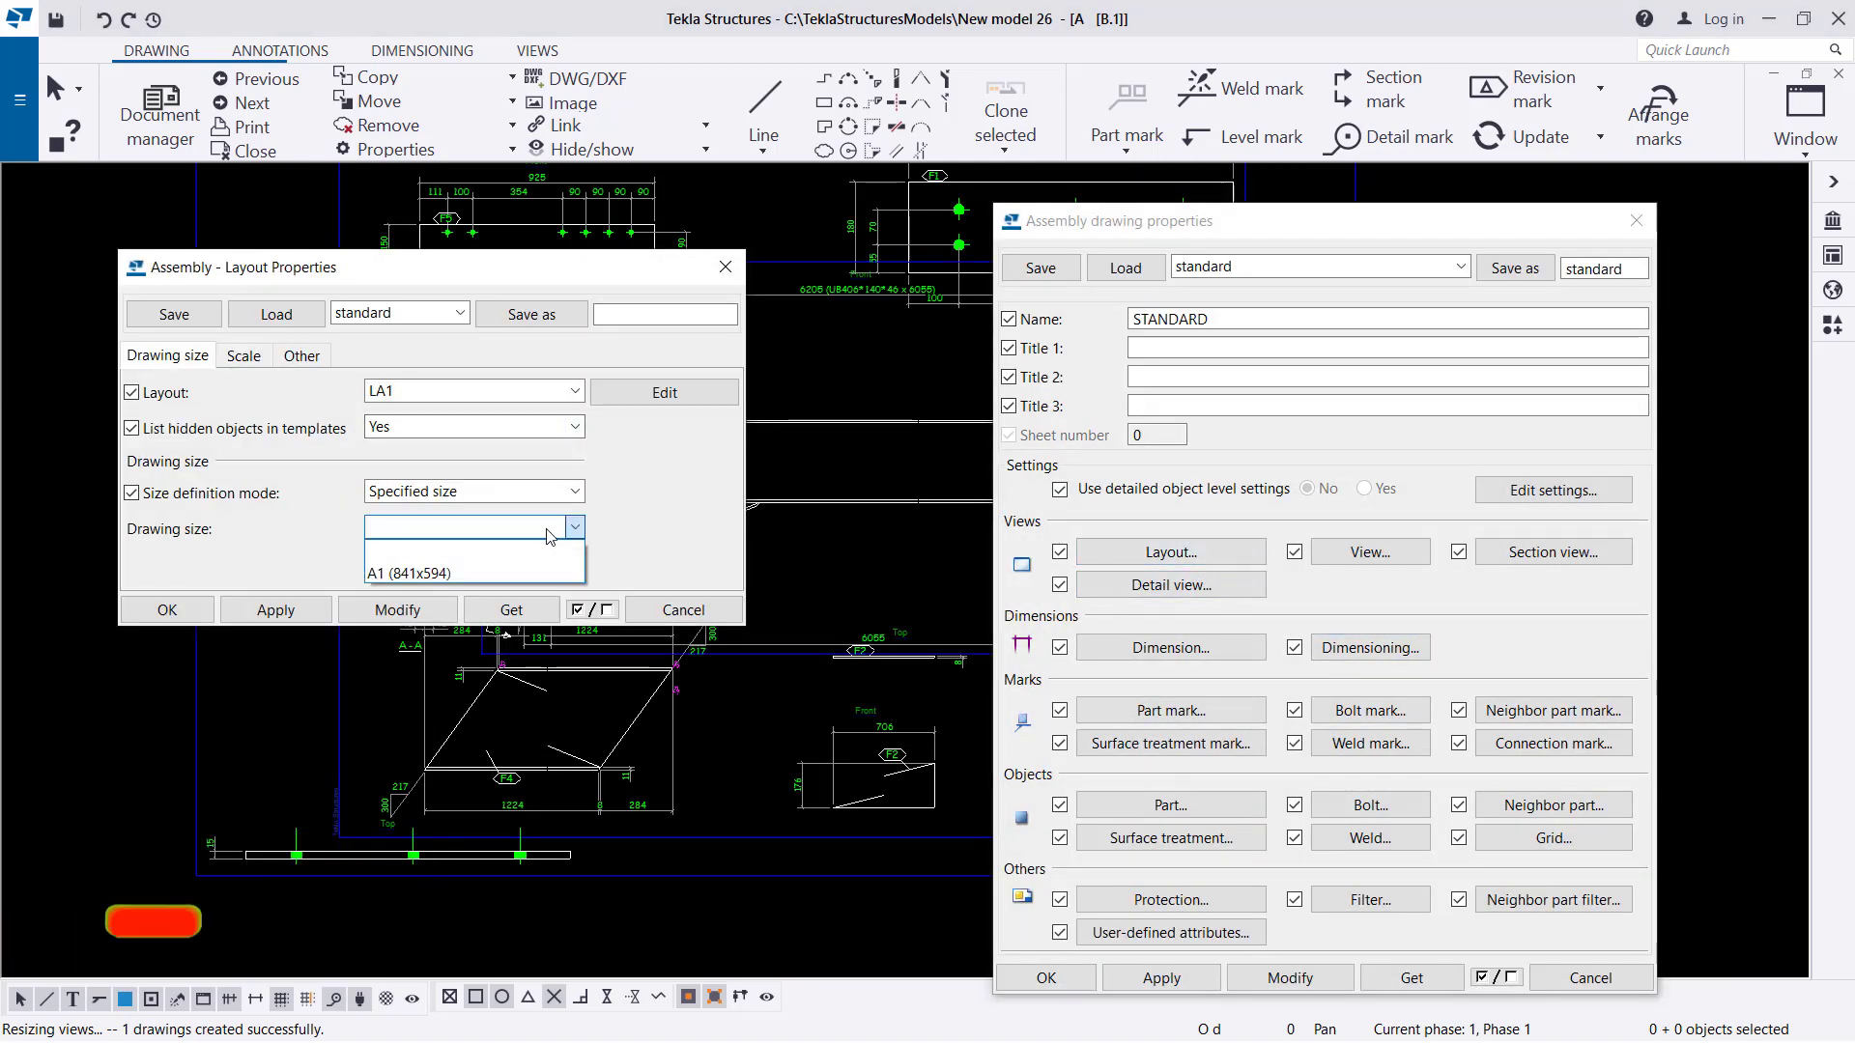
pyautogui.click(446, 571)
pyautogui.click(396, 615)
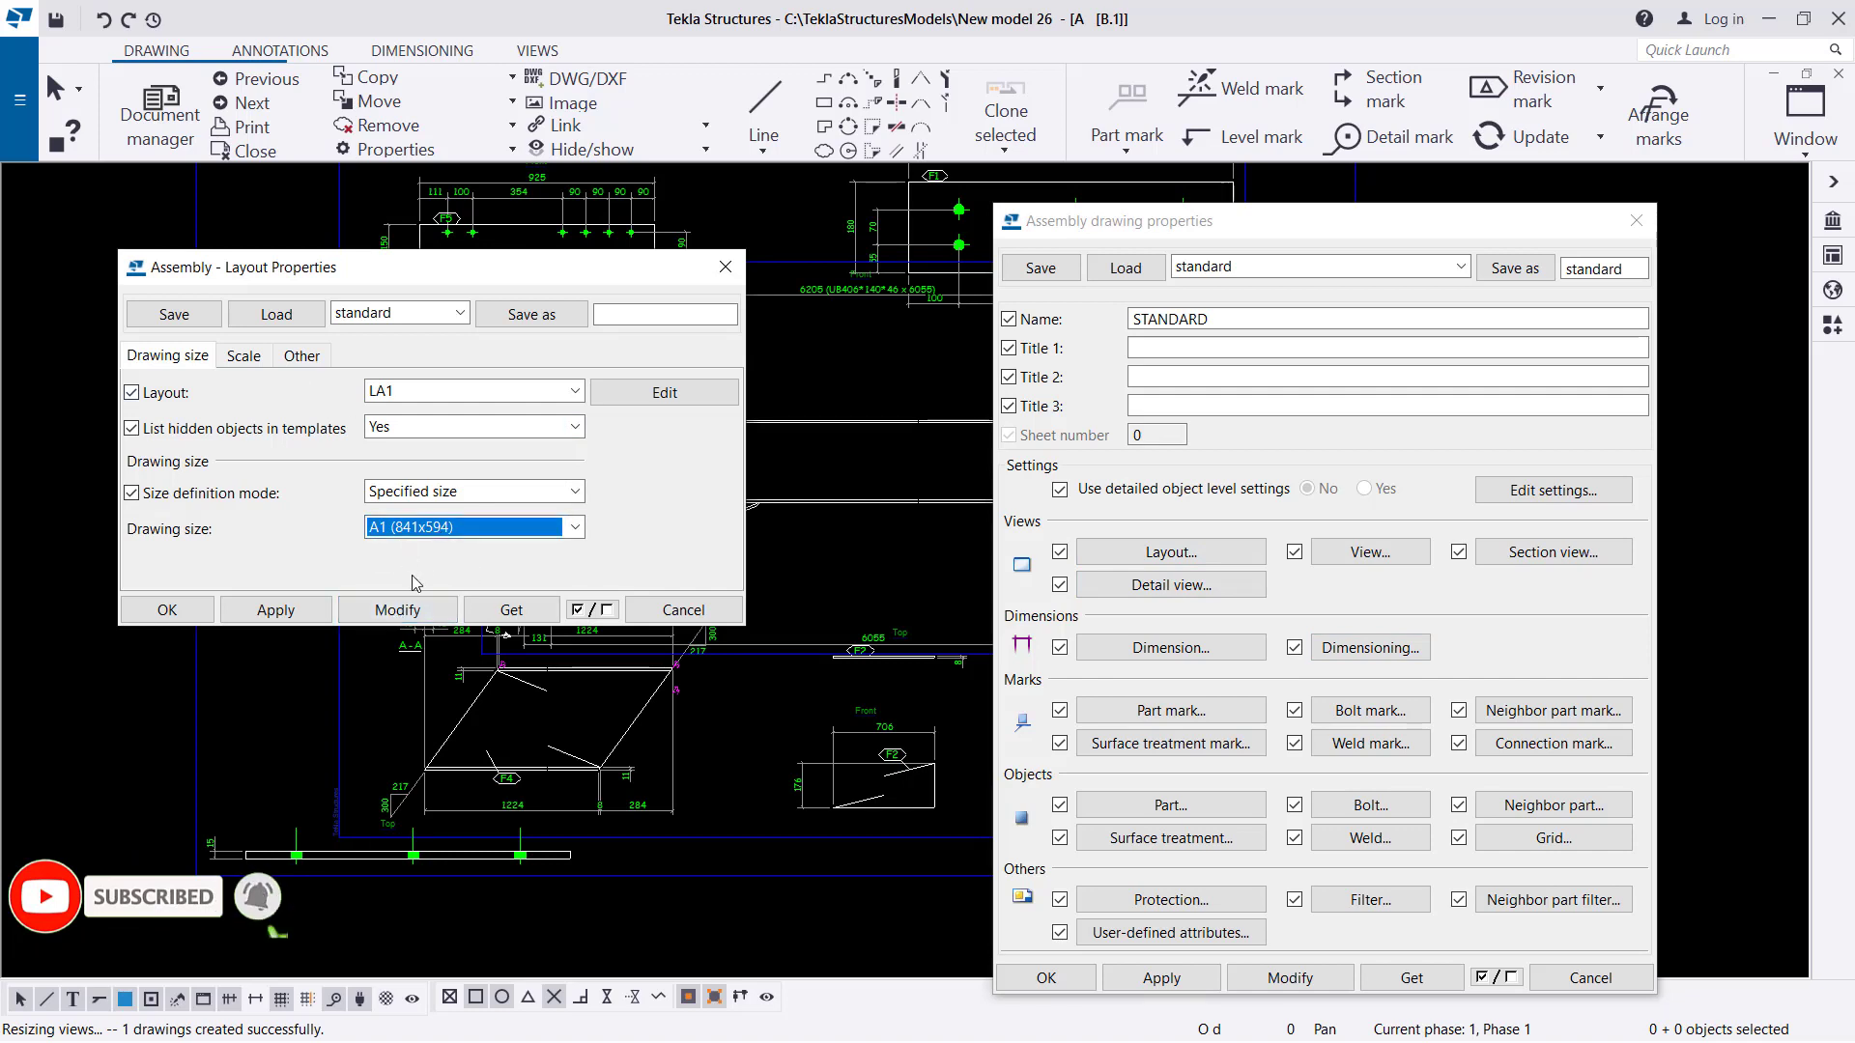
pyautogui.click(395, 619)
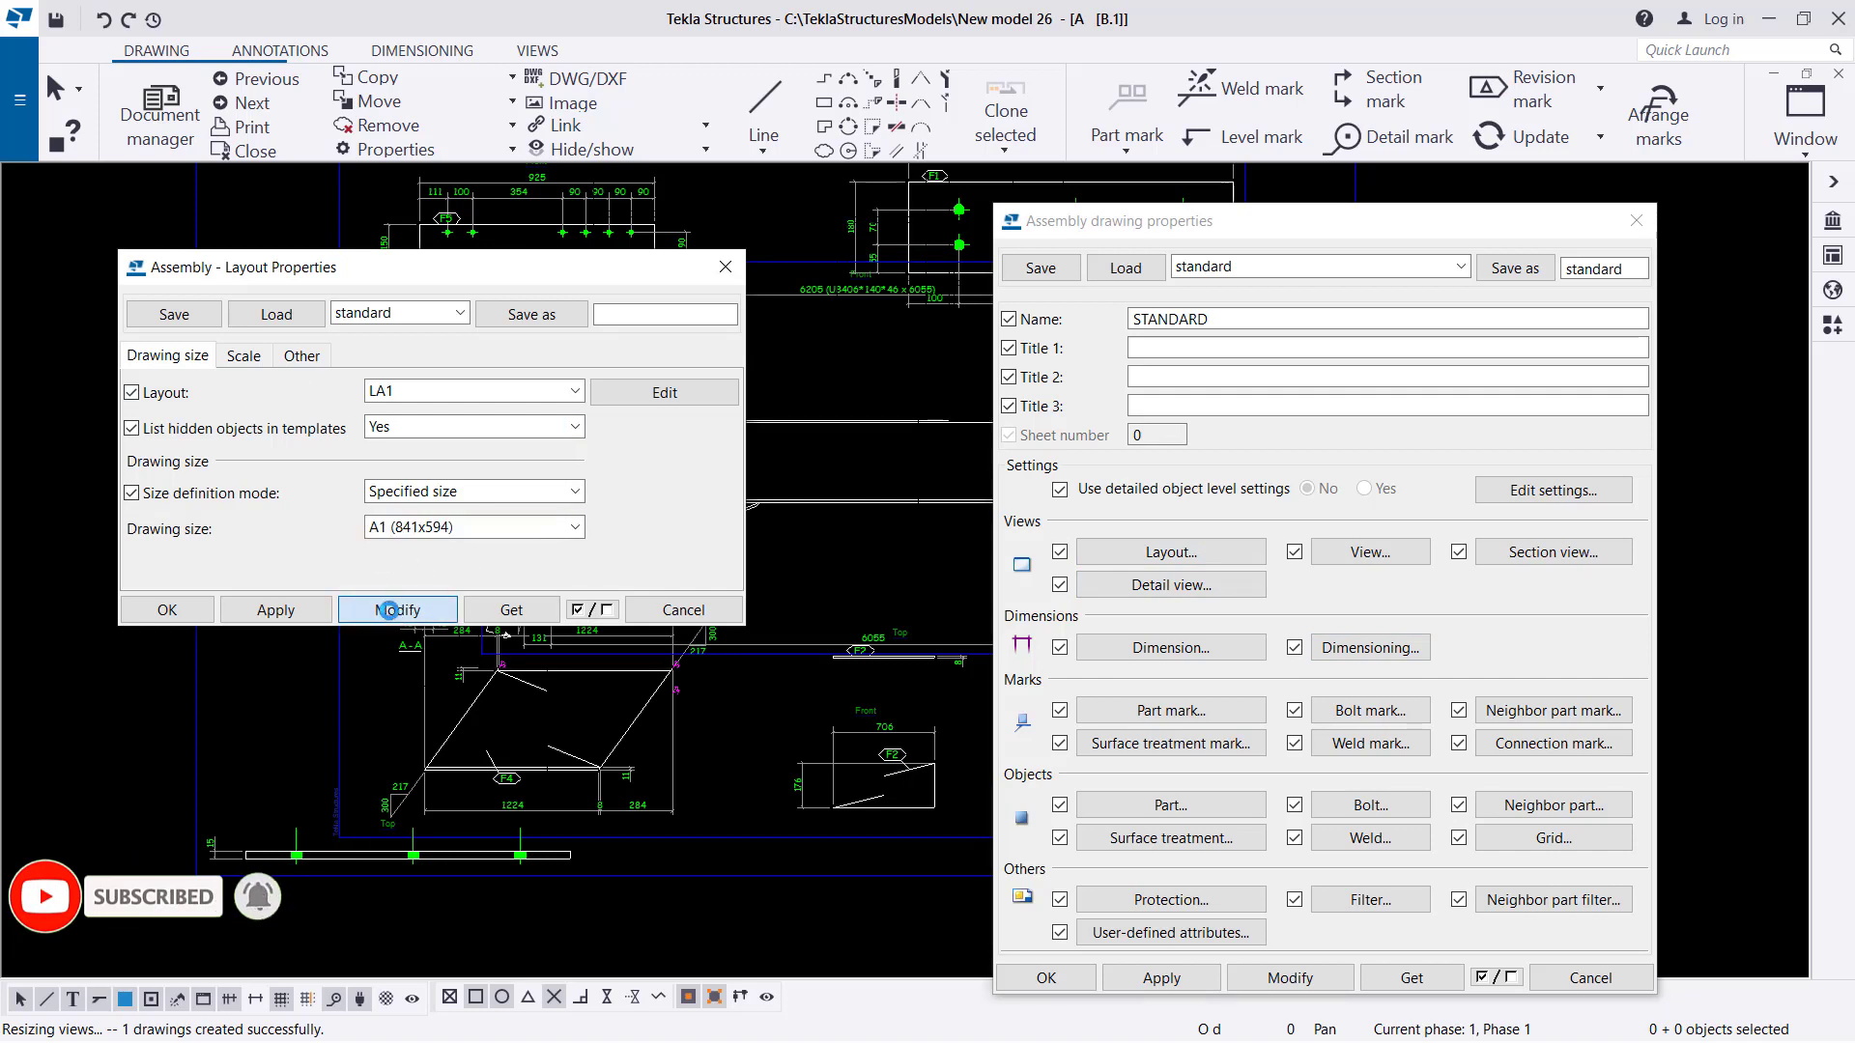
pyautogui.click(167, 609)
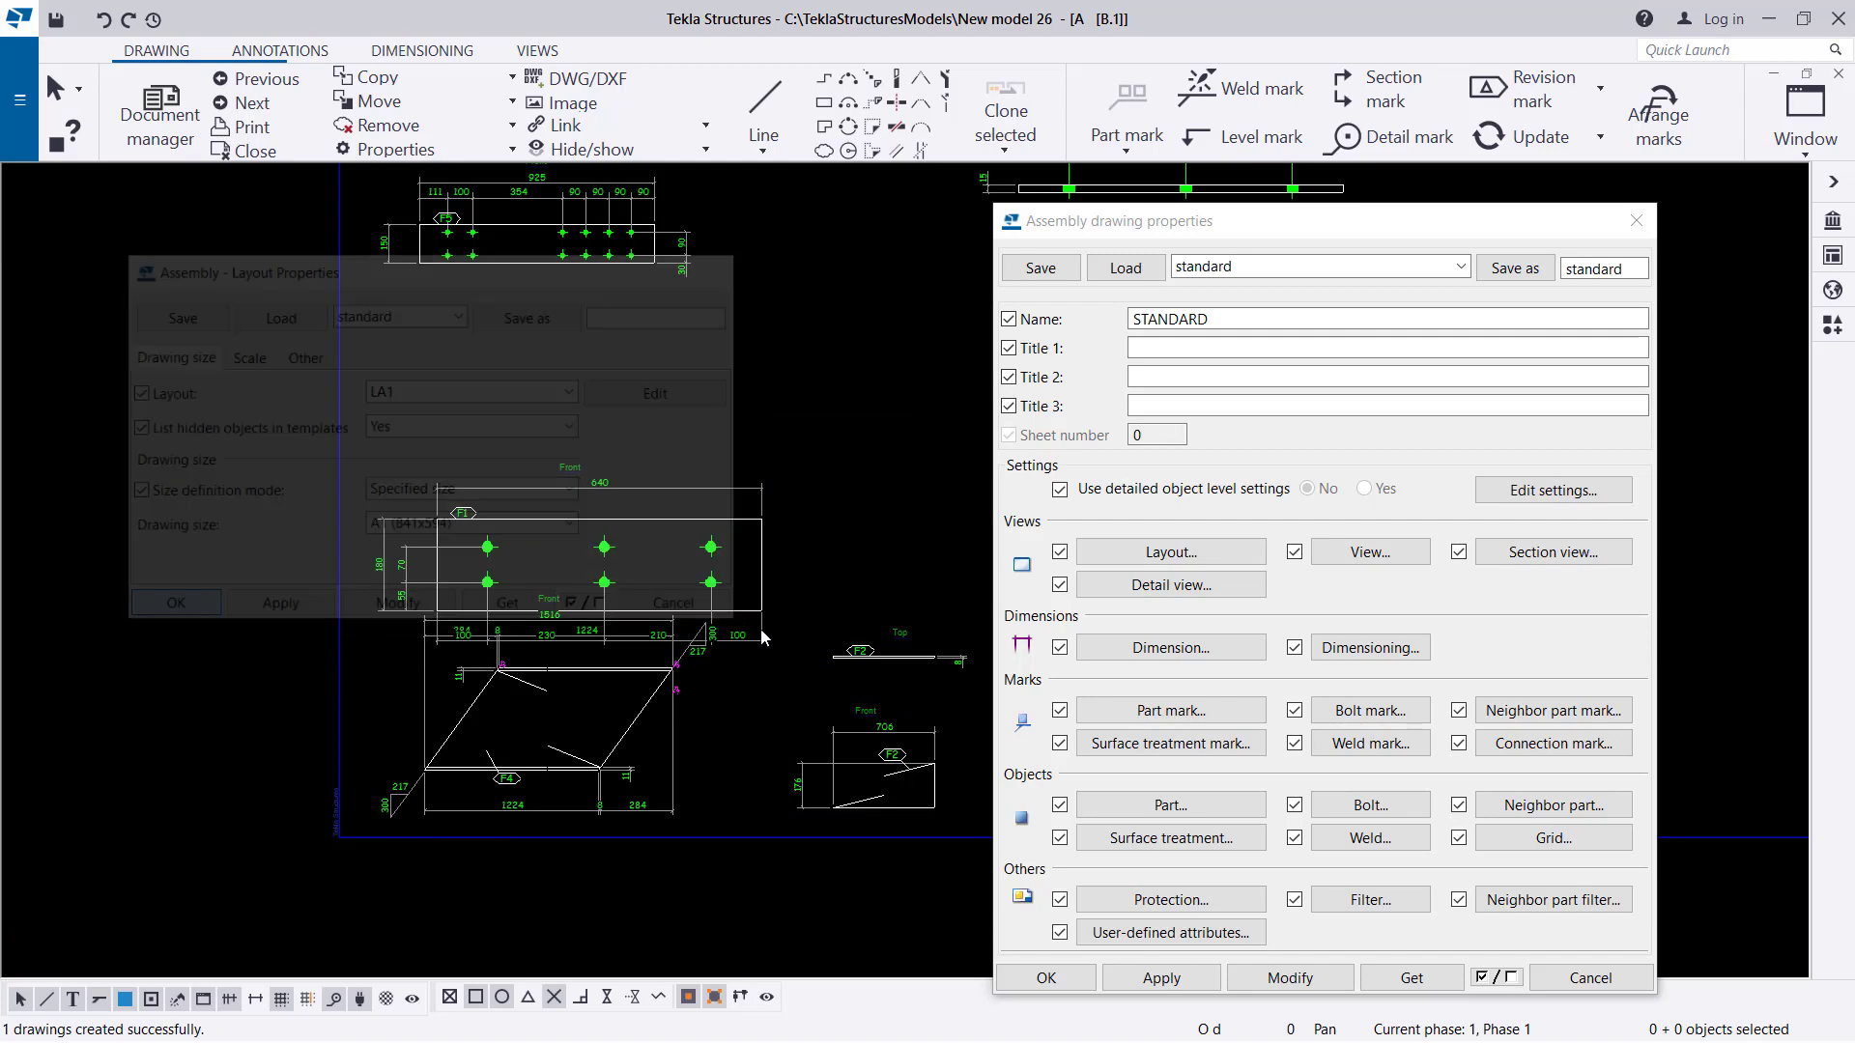
pyautogui.click(1046, 978)
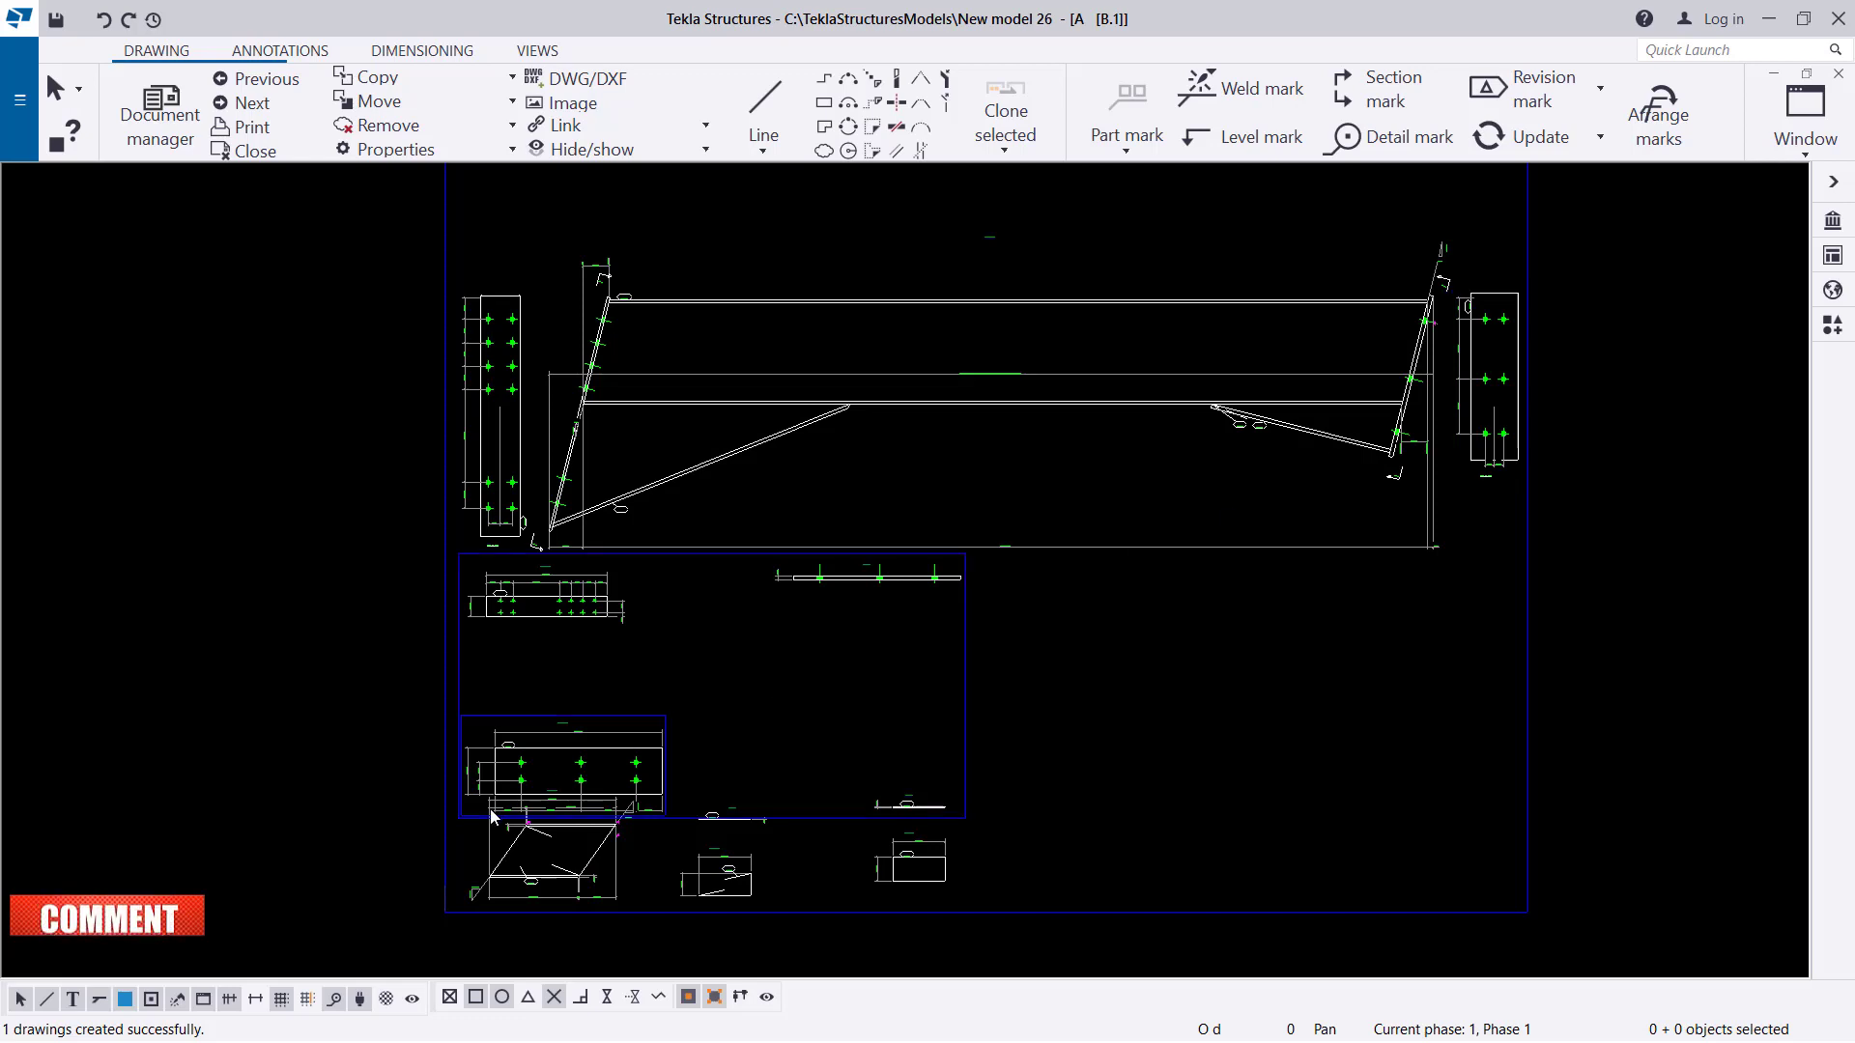
# Move the single-part view up and to the right on the larger sheet.
pyautogui.scroll(2, 493, 816)
pyautogui.click(1179, 646)
pyautogui.moveTo(1179, 646)
pyautogui.mouseDown()
pyautogui.moveTo(1689, 560)
pyautogui.moveTo(1594, 547)
pyautogui.mouseUp()
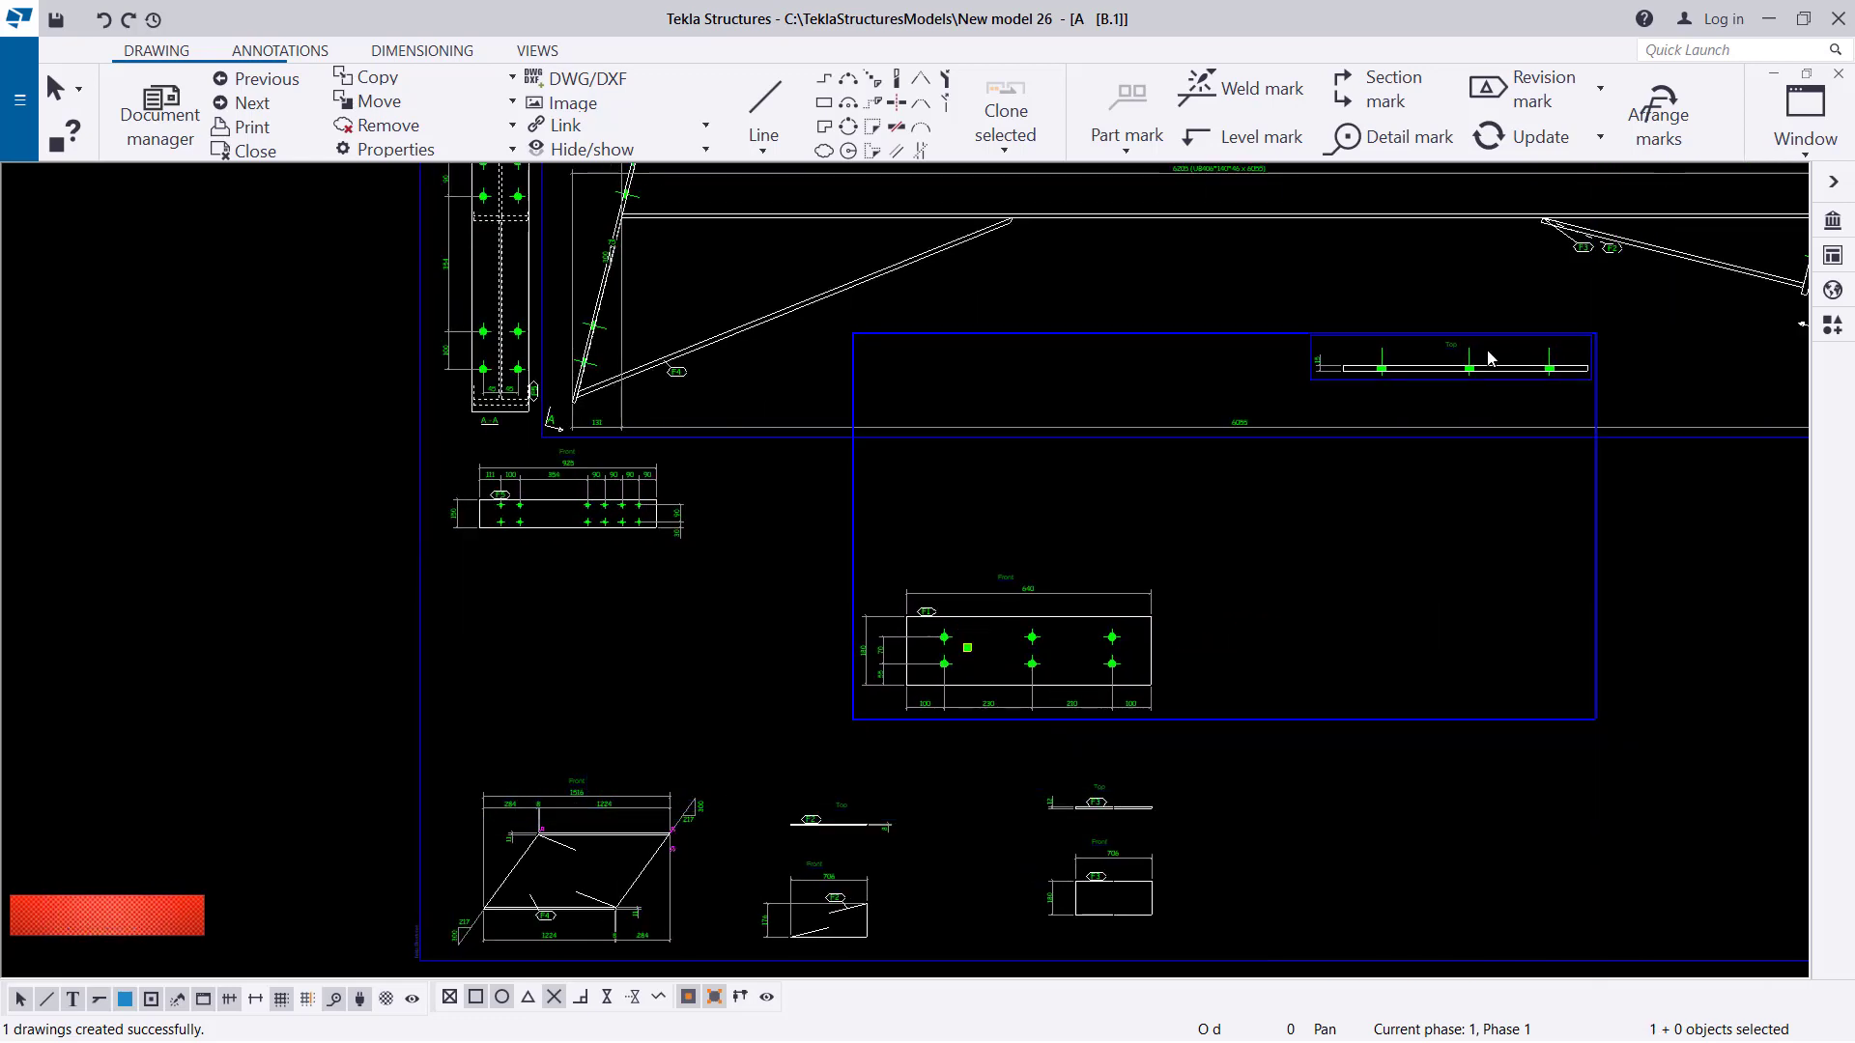
# Delete the part shown in the small Top view.
pyautogui.click(1458, 379)
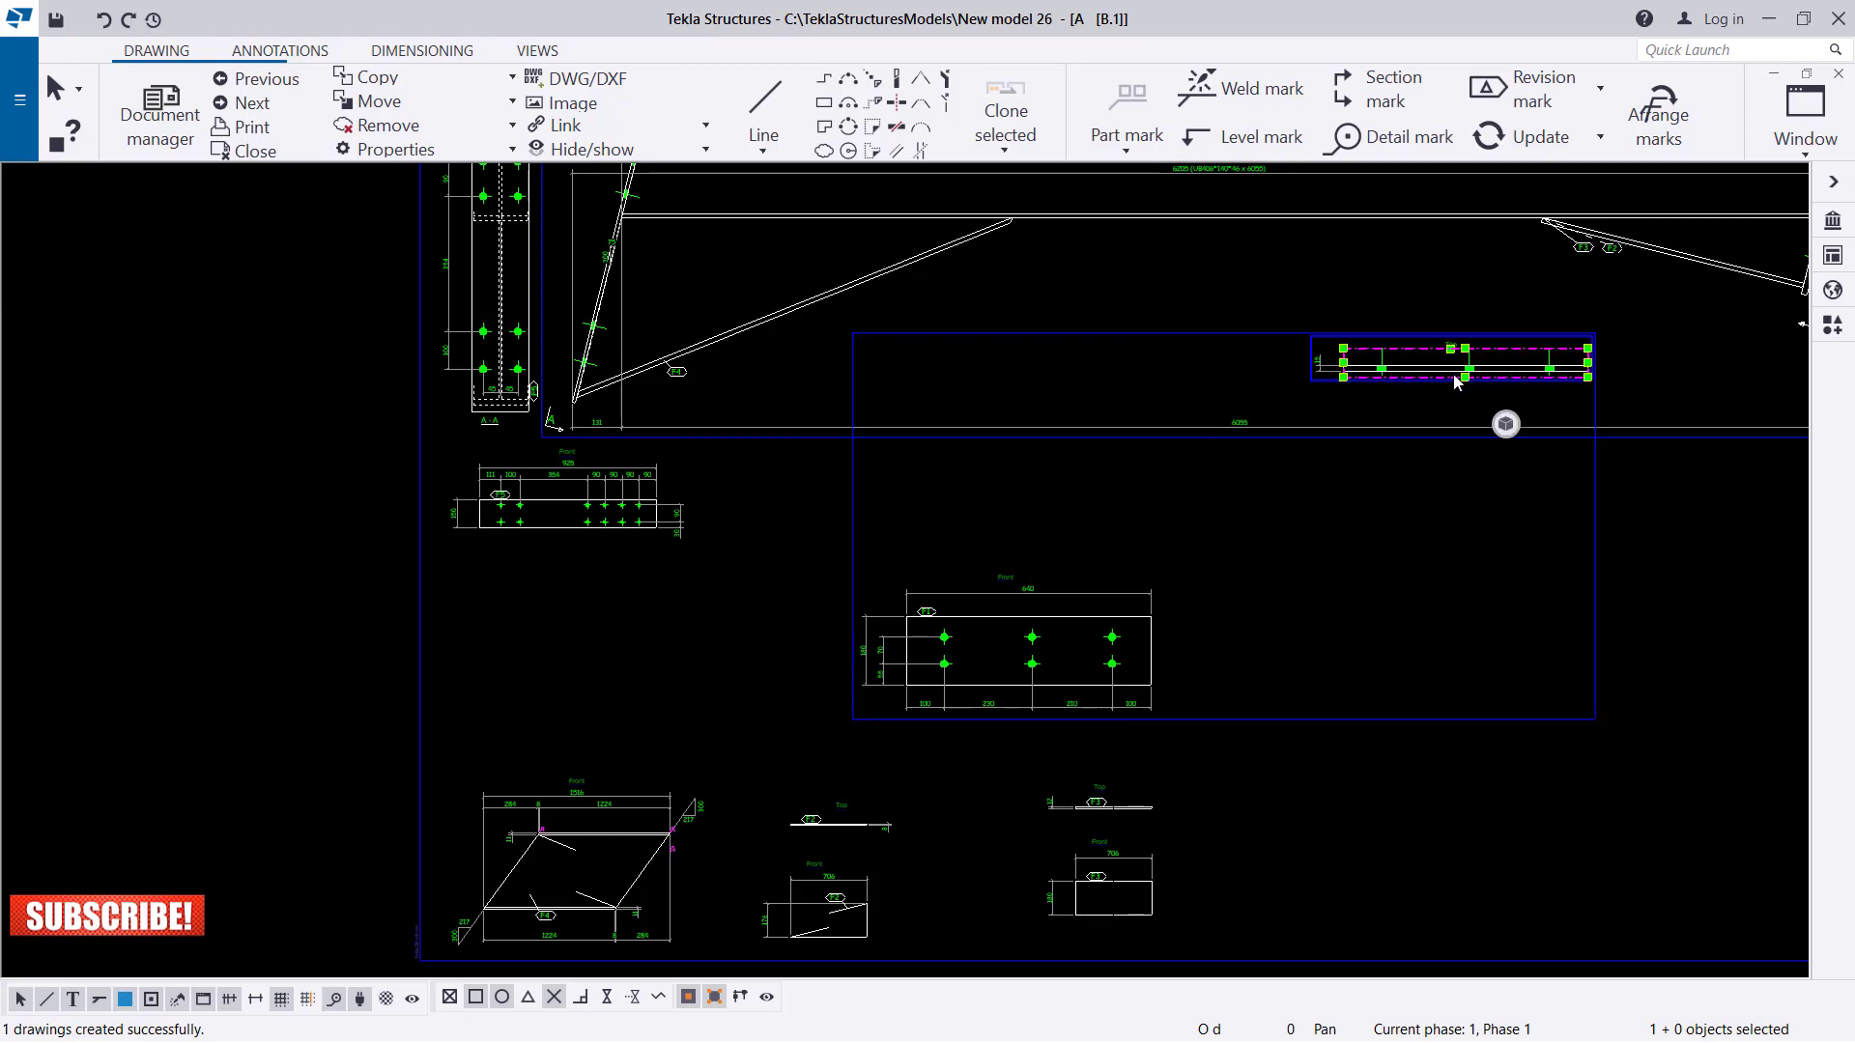
pyautogui.press('Delete')
pyautogui.scroll(1, 1073, 626)
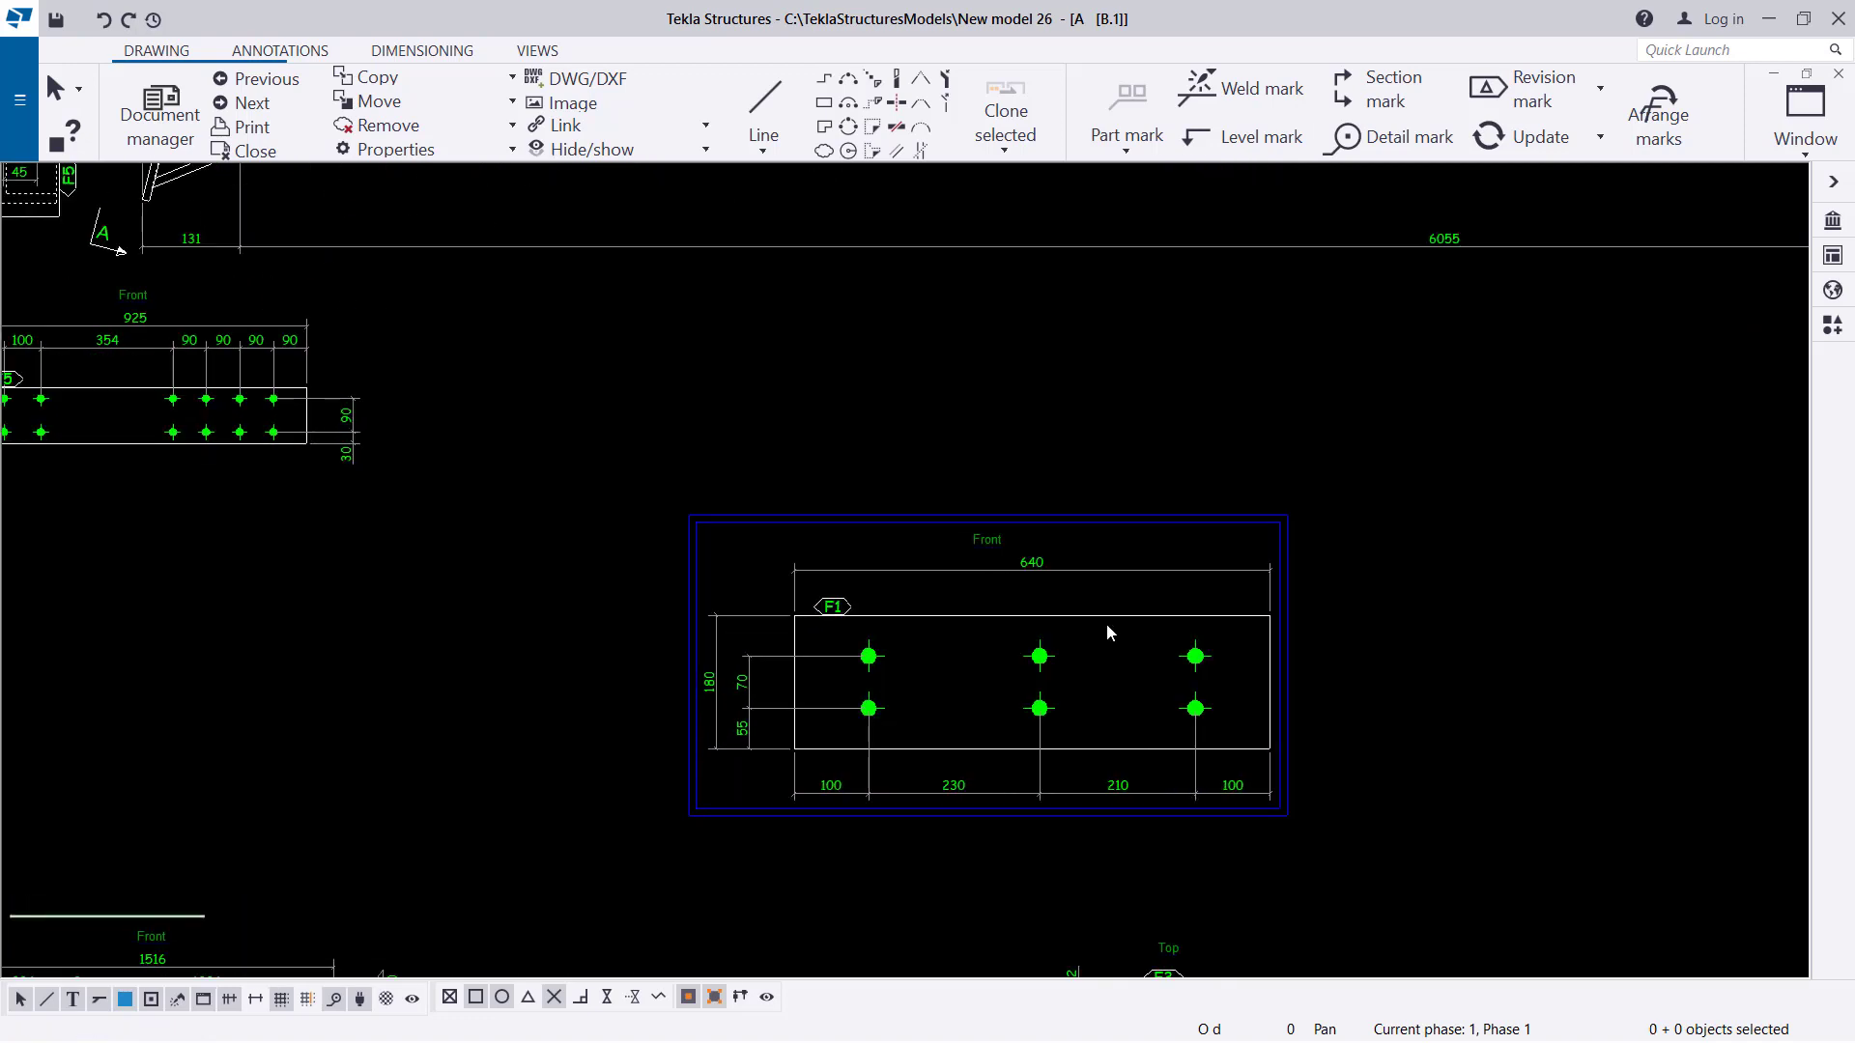
# Add an associative note to plate F1, placed above the plate.
pyautogui.rightClick(1103, 617)
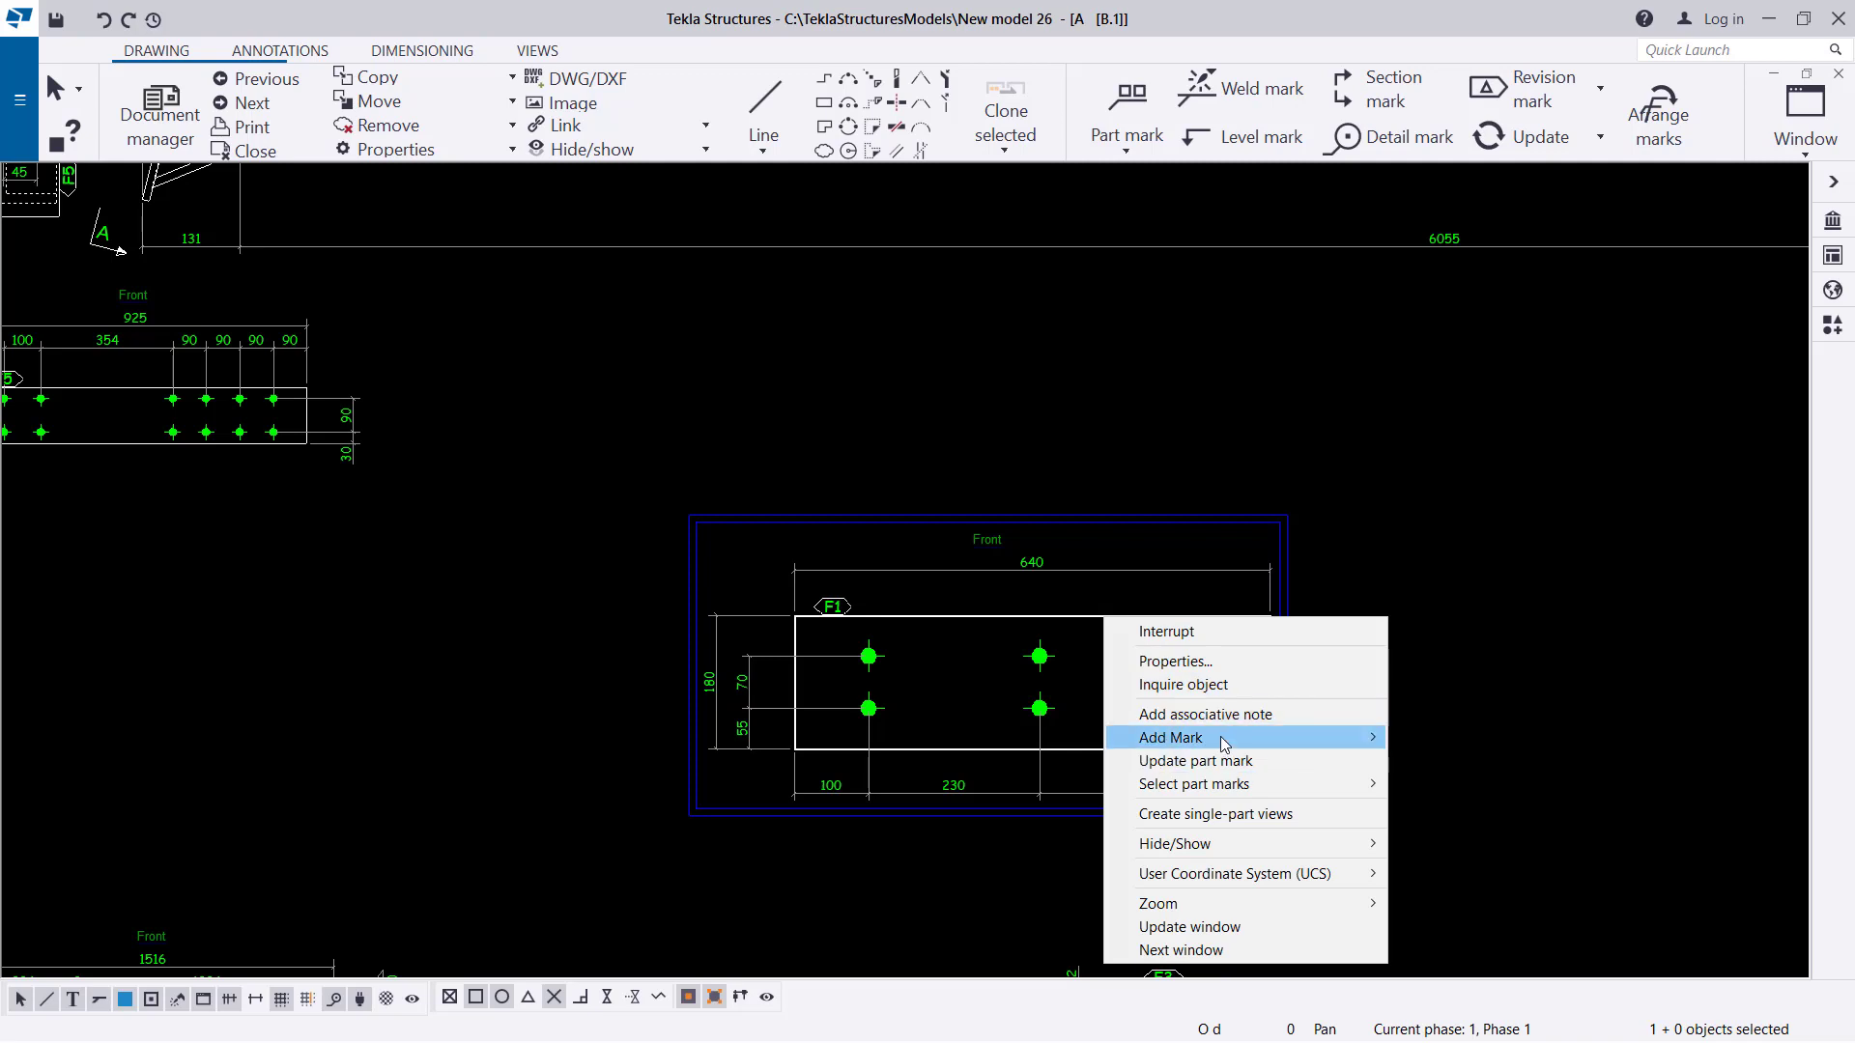
pyautogui.moveTo(1224, 742)
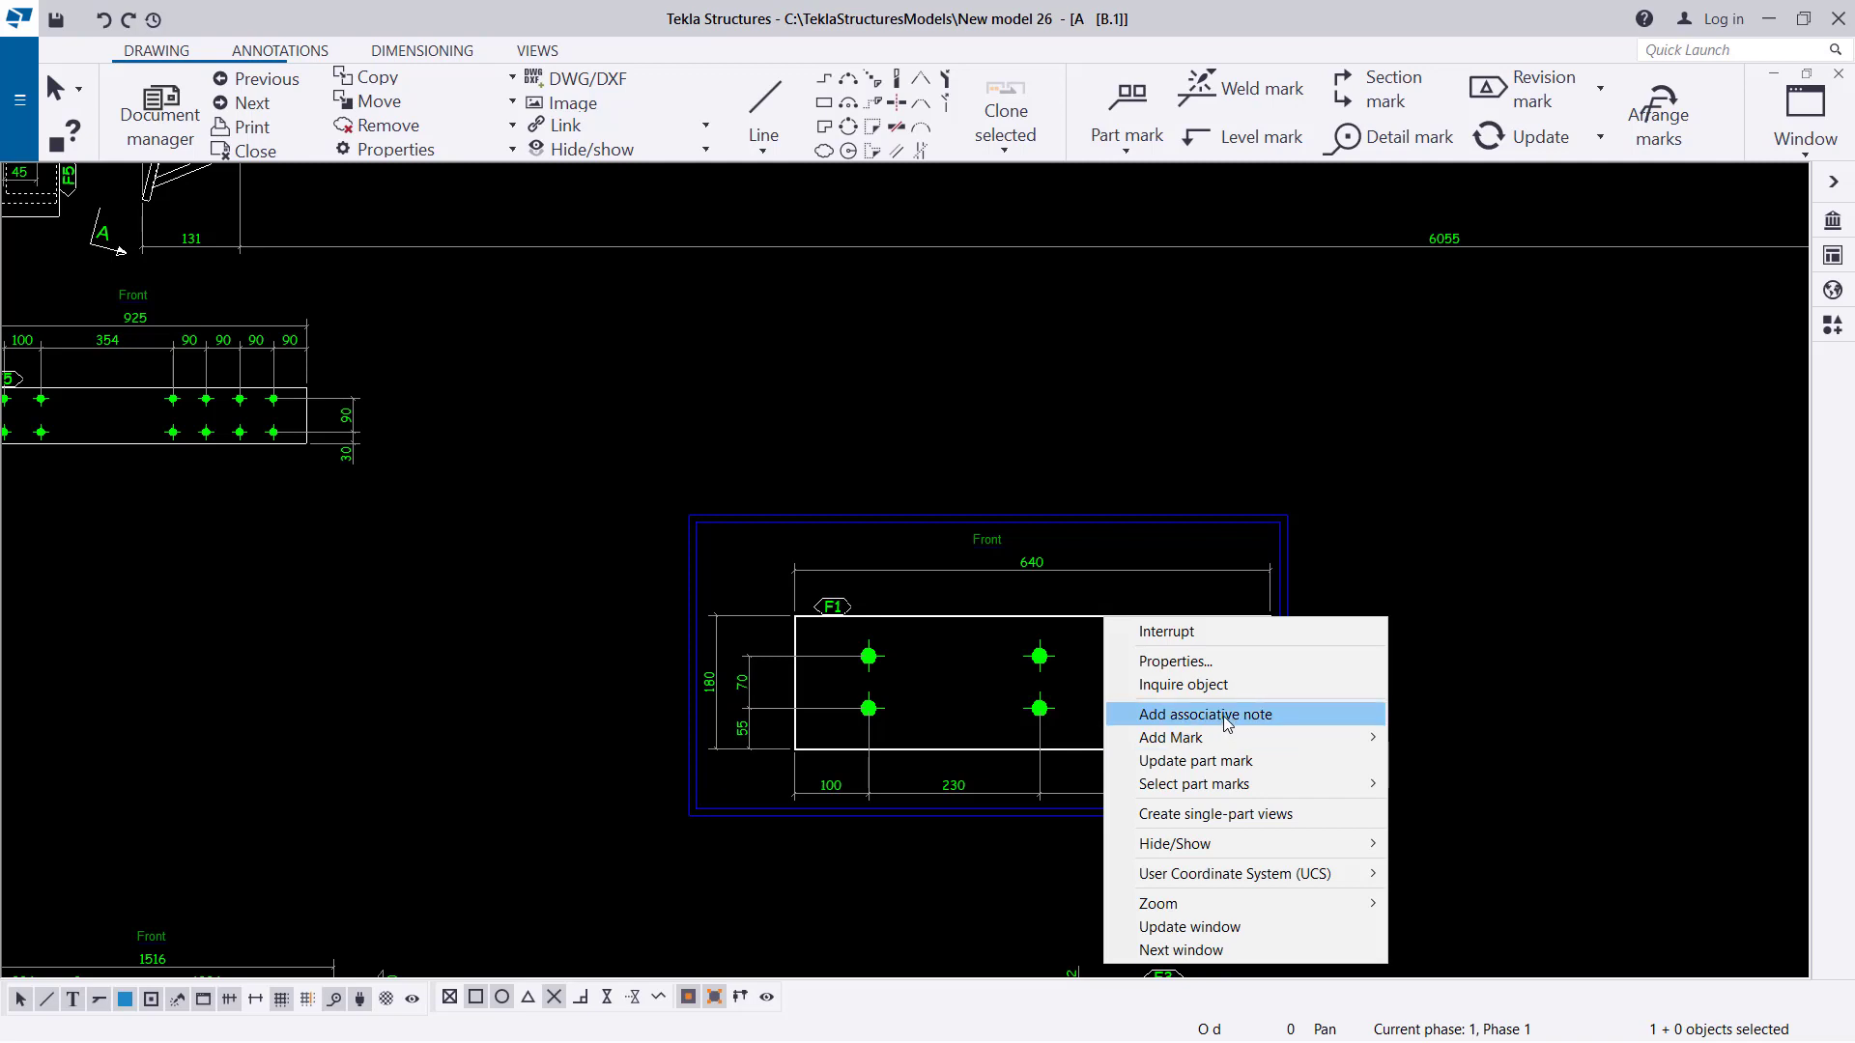
pyautogui.click(1225, 716)
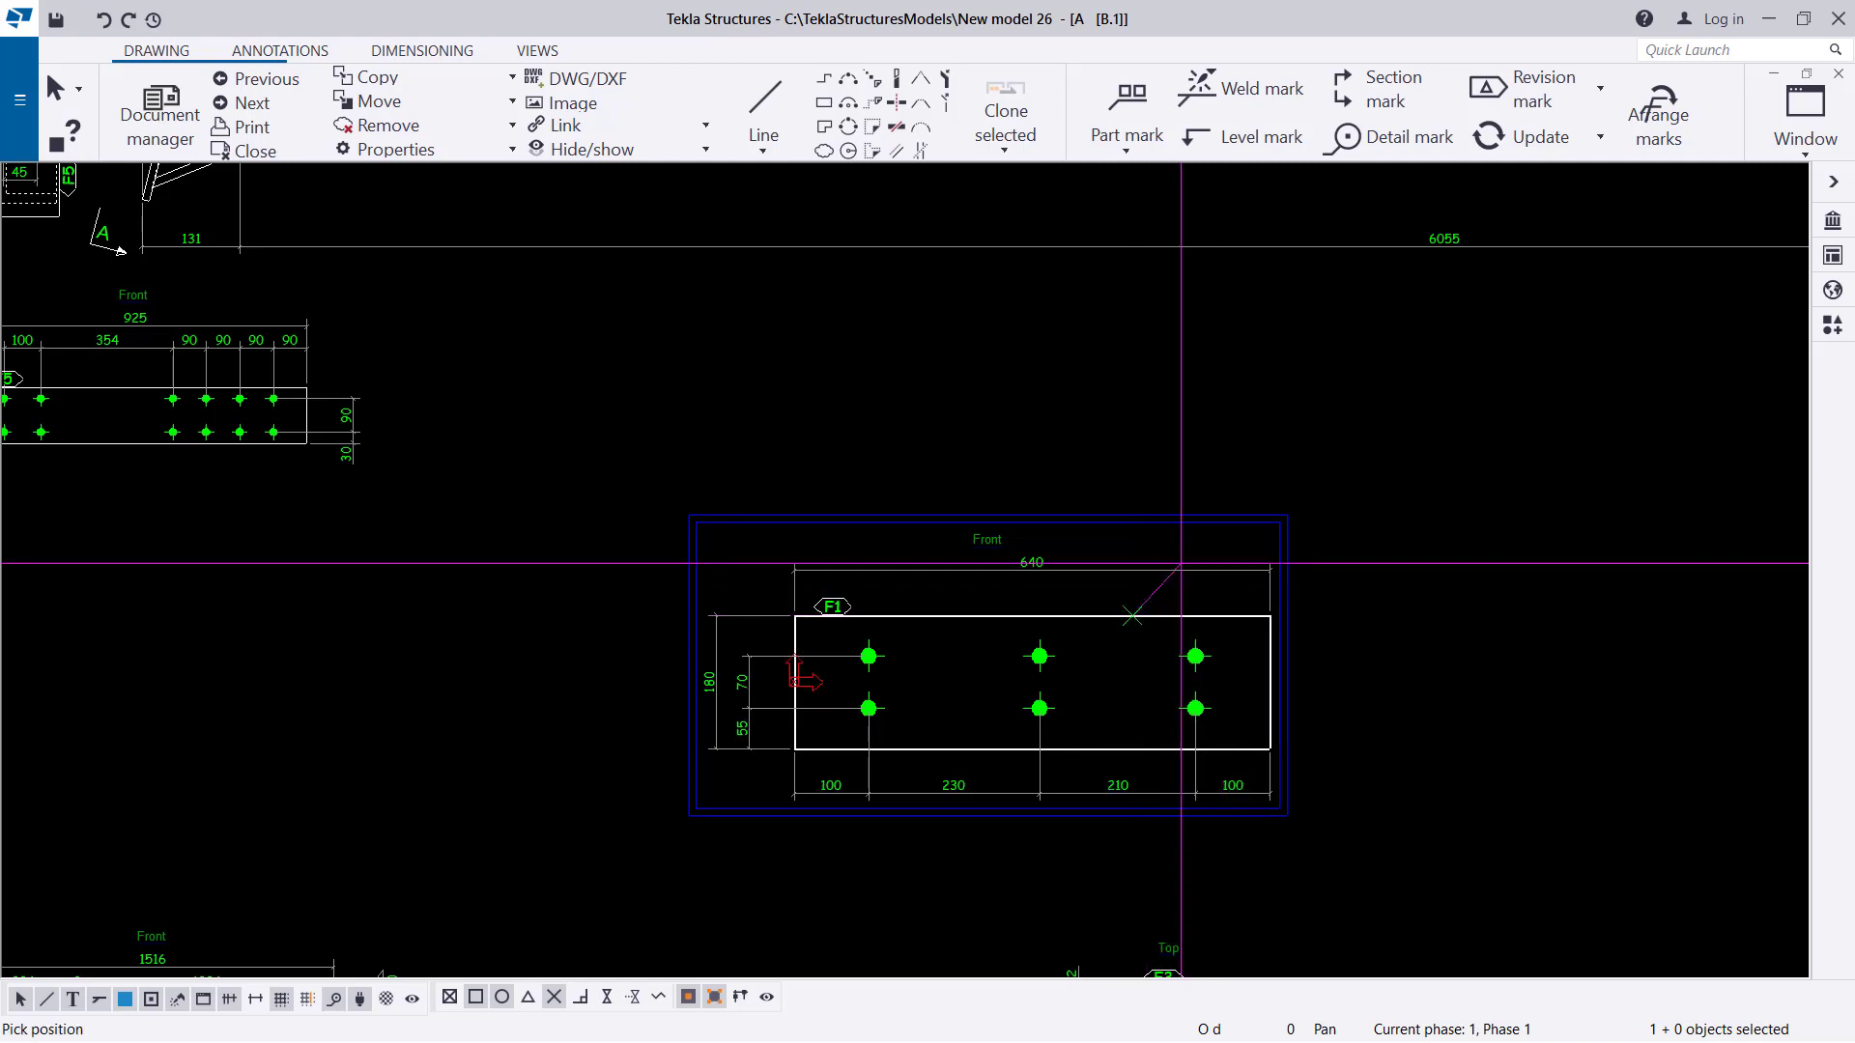
pyautogui.click(1271, 471)
pyautogui.scroll(3, 1295, 462)
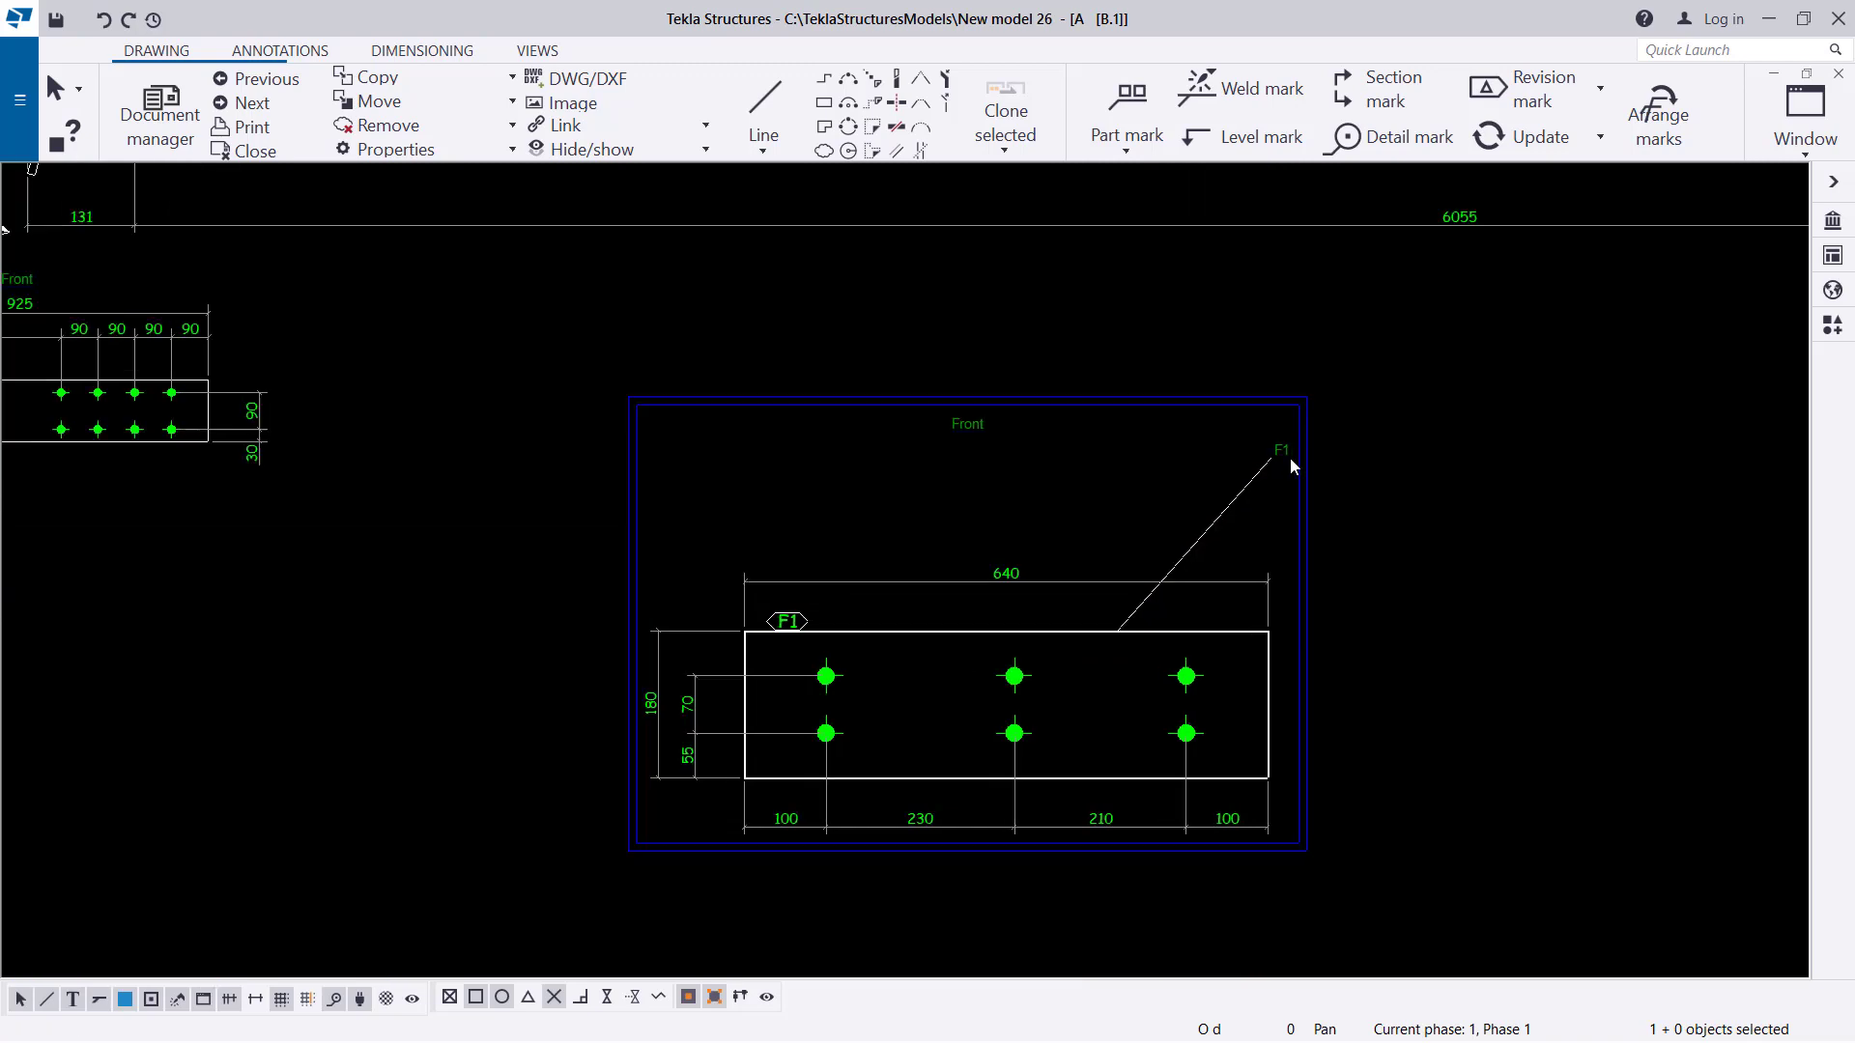
# Give the F1 note an underlined frame, a tailed leader line and a small arrowhead.
pyautogui.doubleClick(1275, 448)
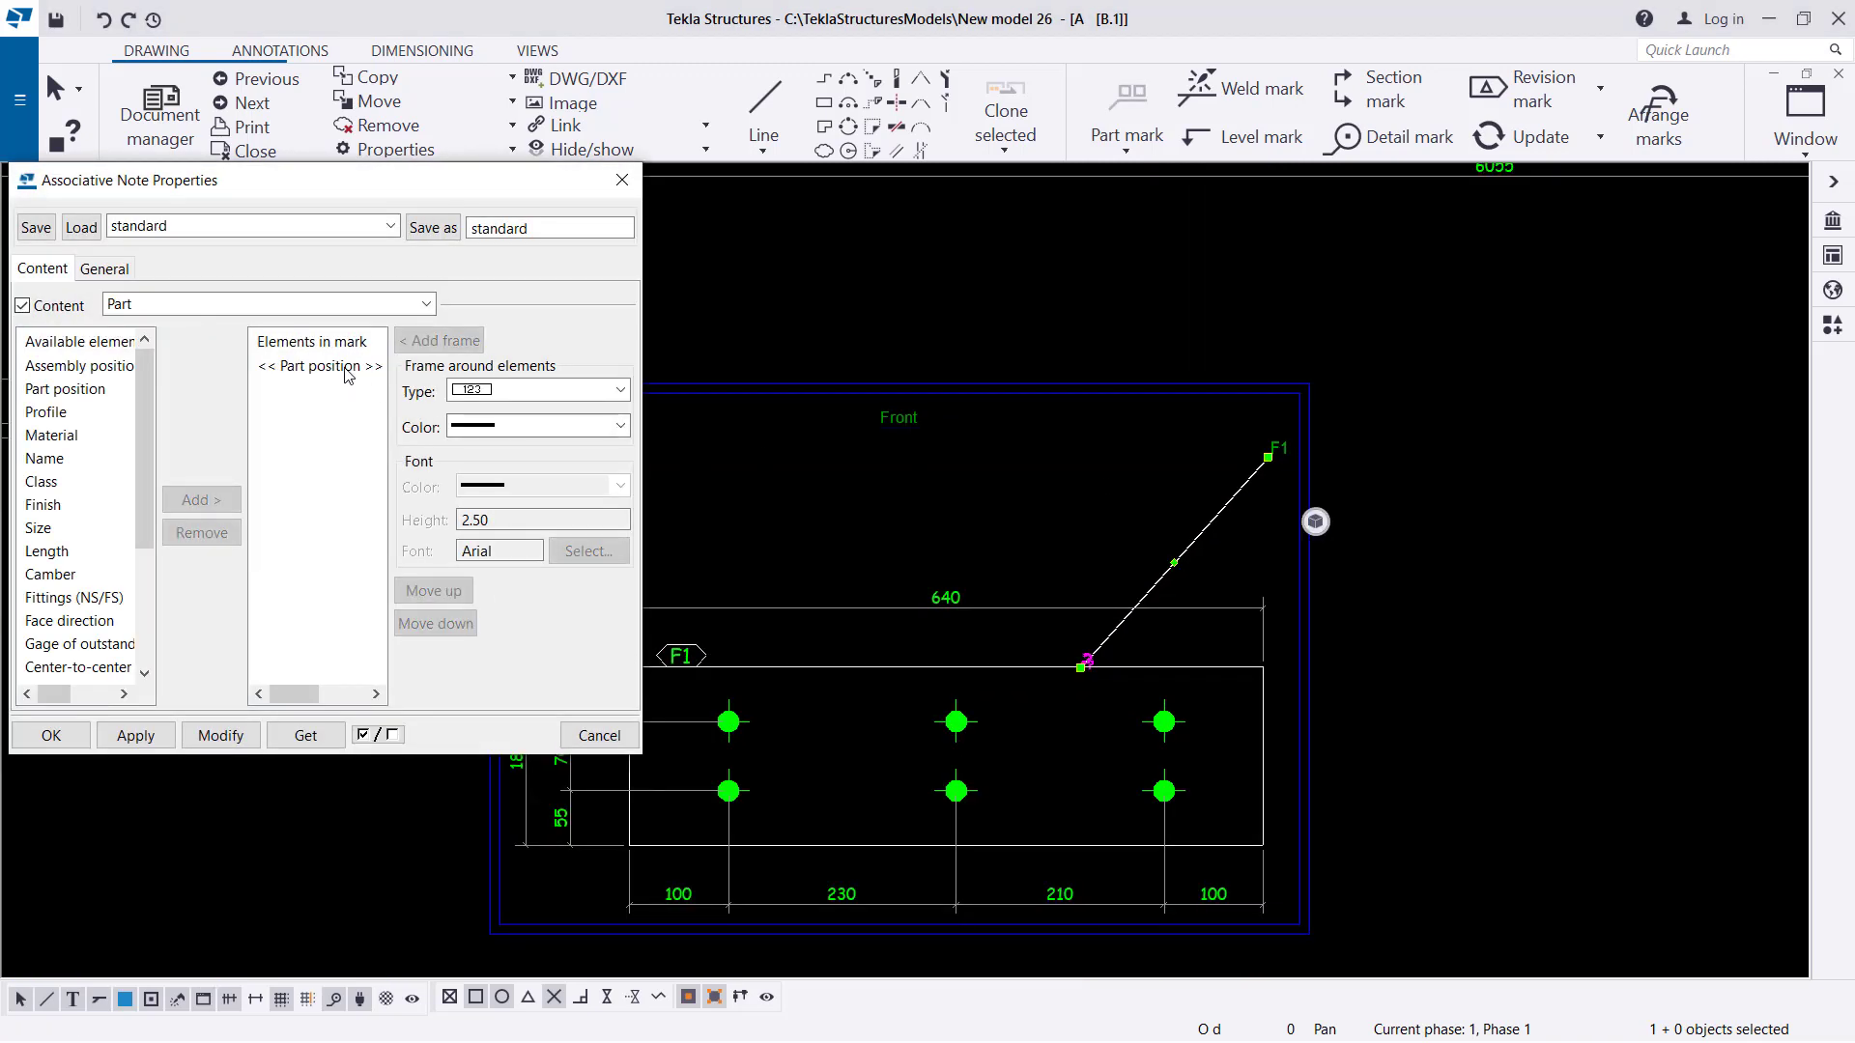
pyautogui.click(346, 369)
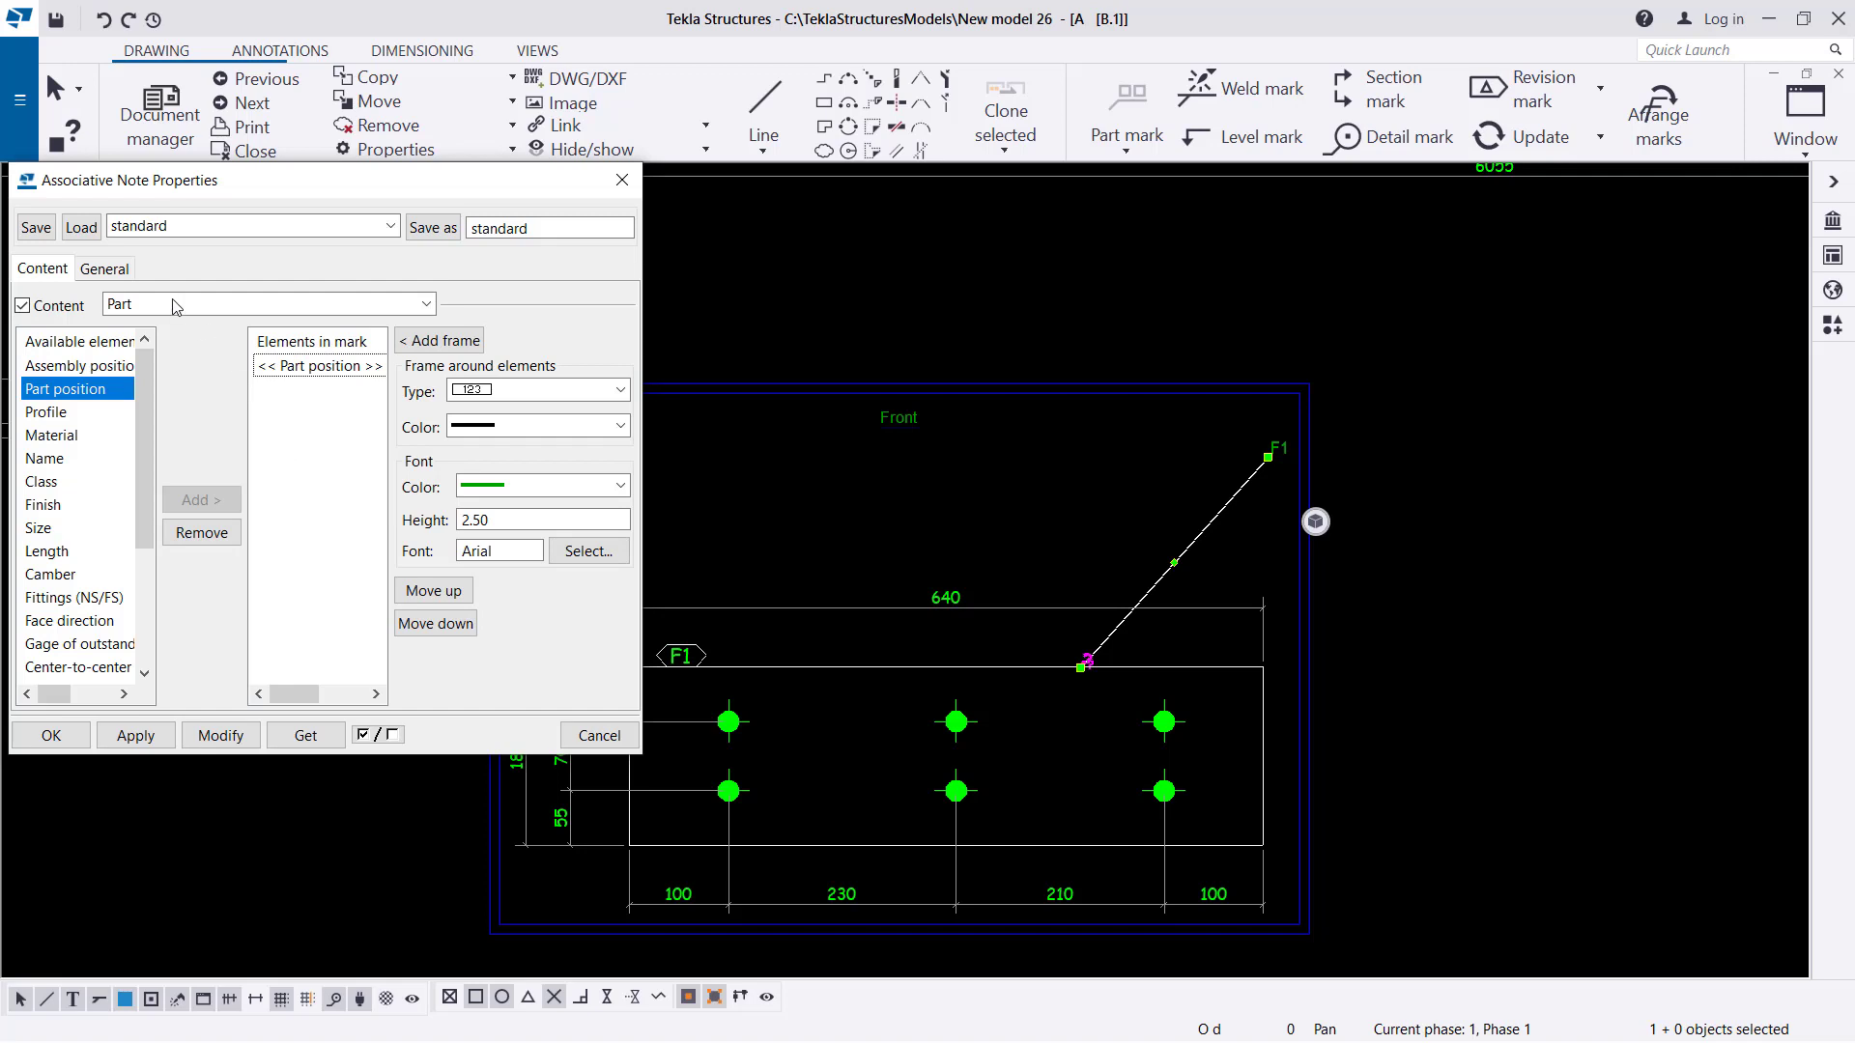
pyautogui.click(103, 269)
pyautogui.click(258, 332)
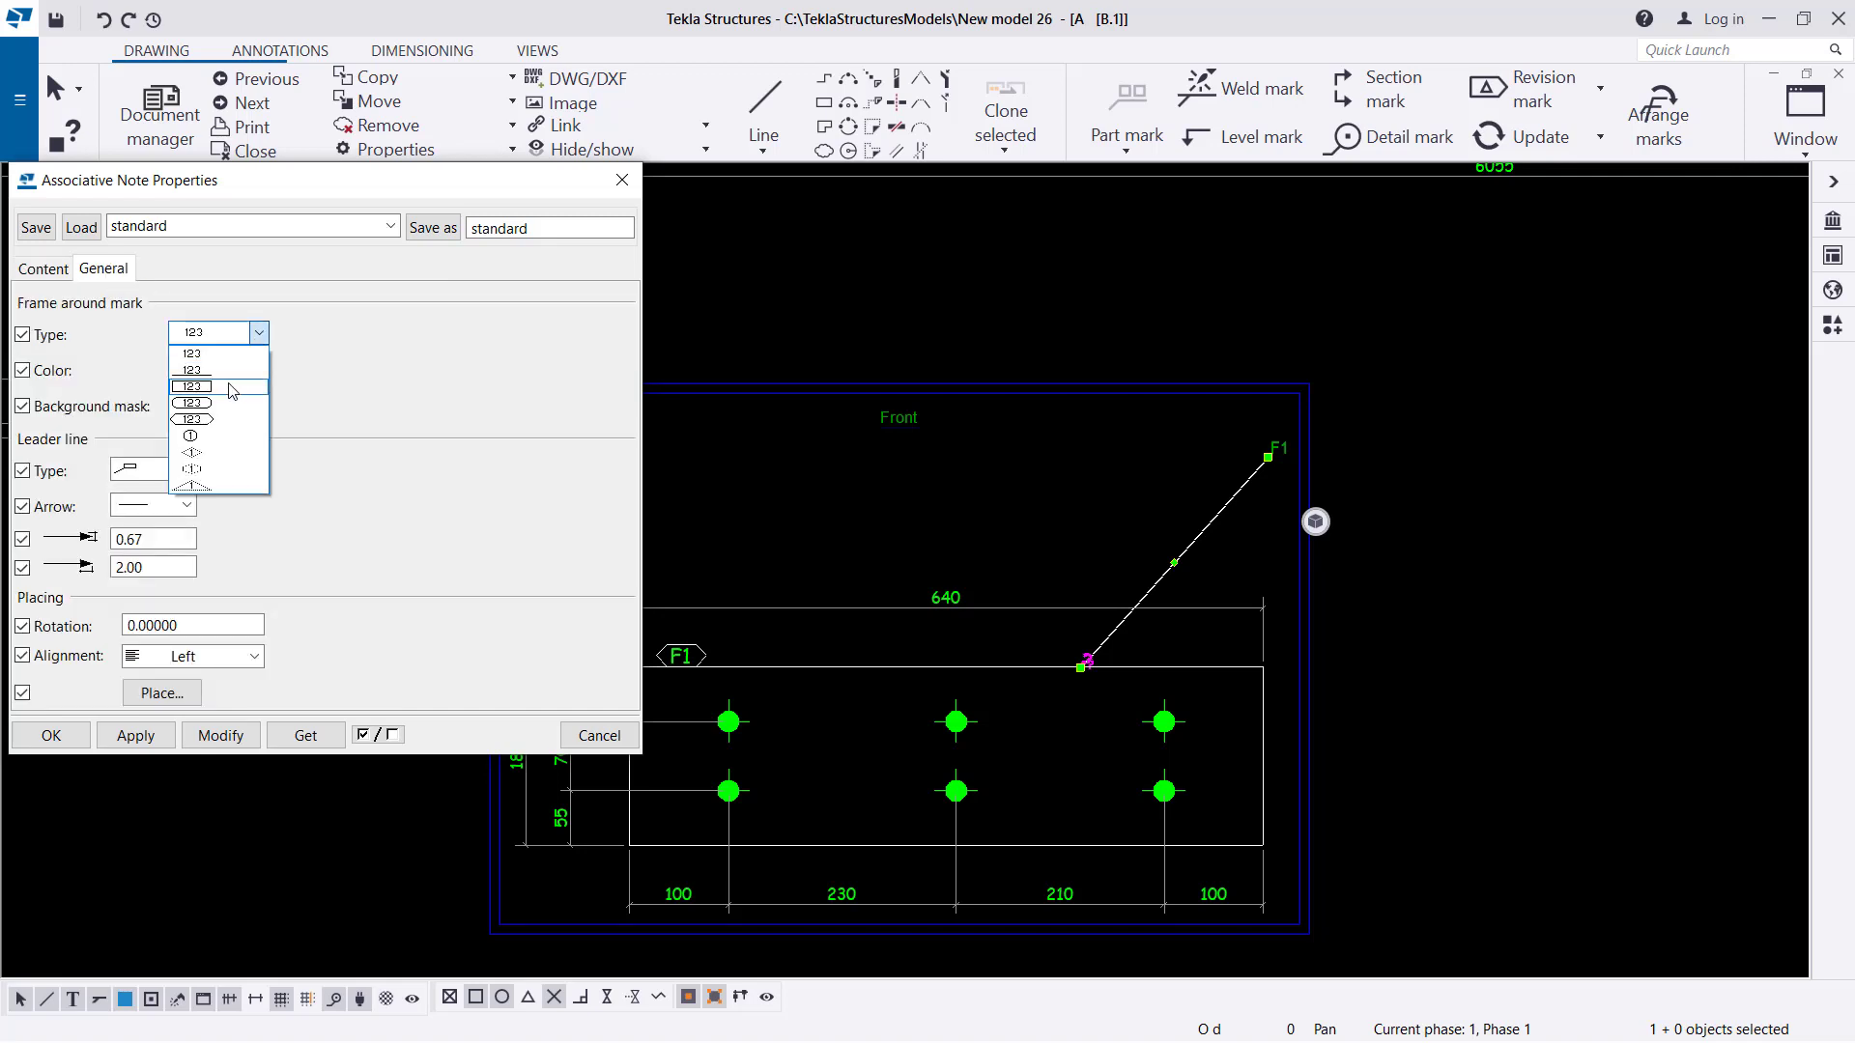
pyautogui.click(211, 372)
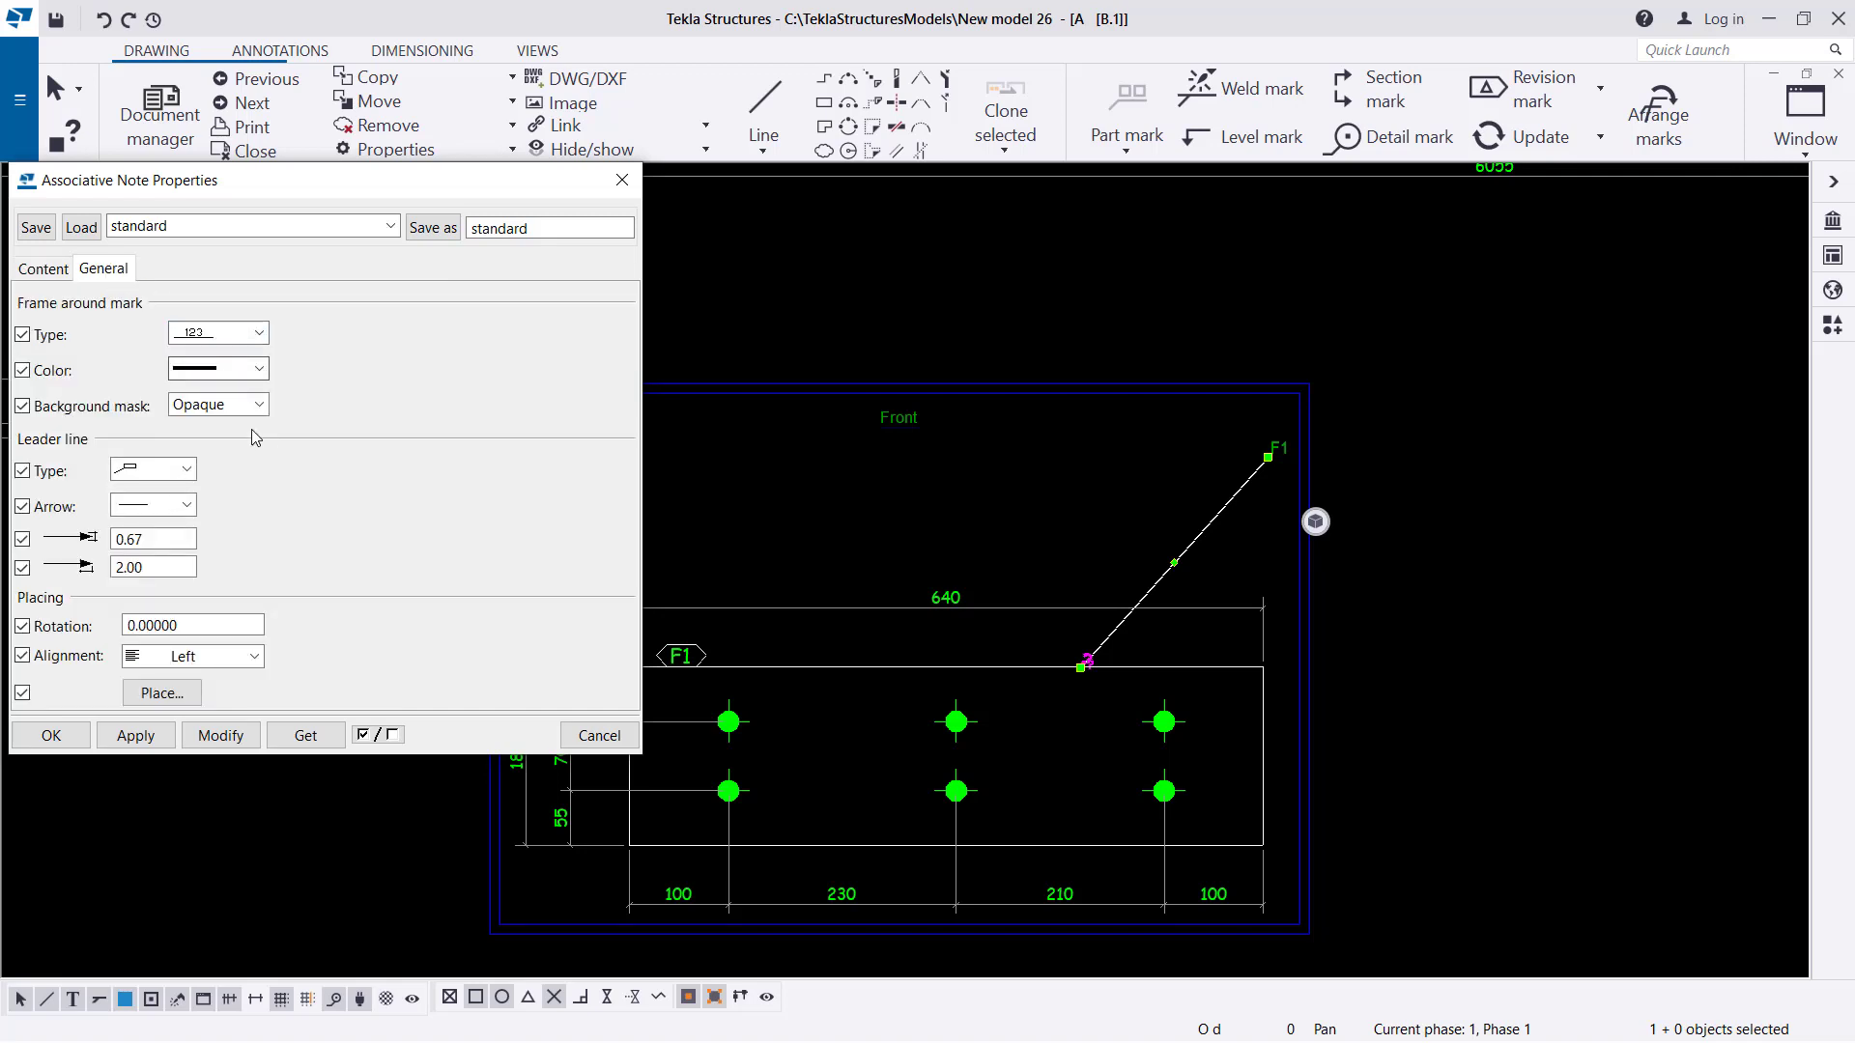
pyautogui.click(187, 471)
pyautogui.click(134, 518)
pyautogui.click(187, 507)
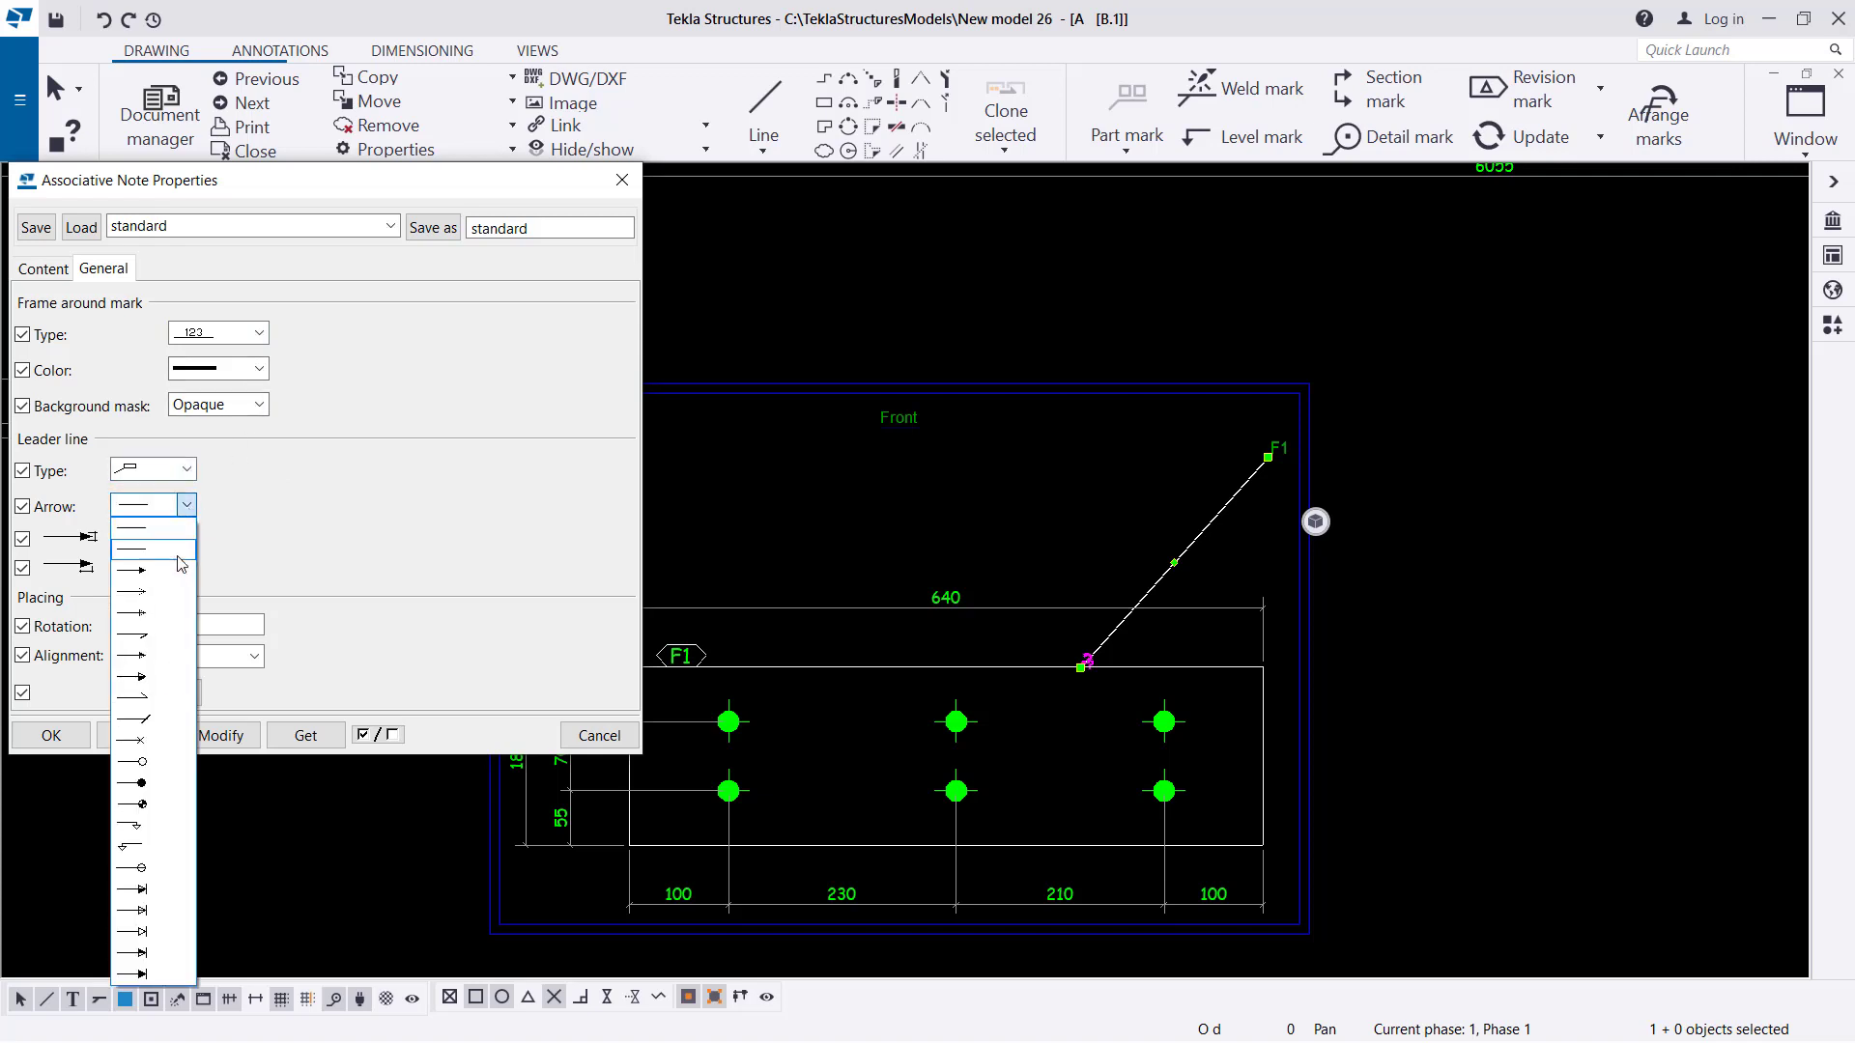
pyautogui.click(155, 655)
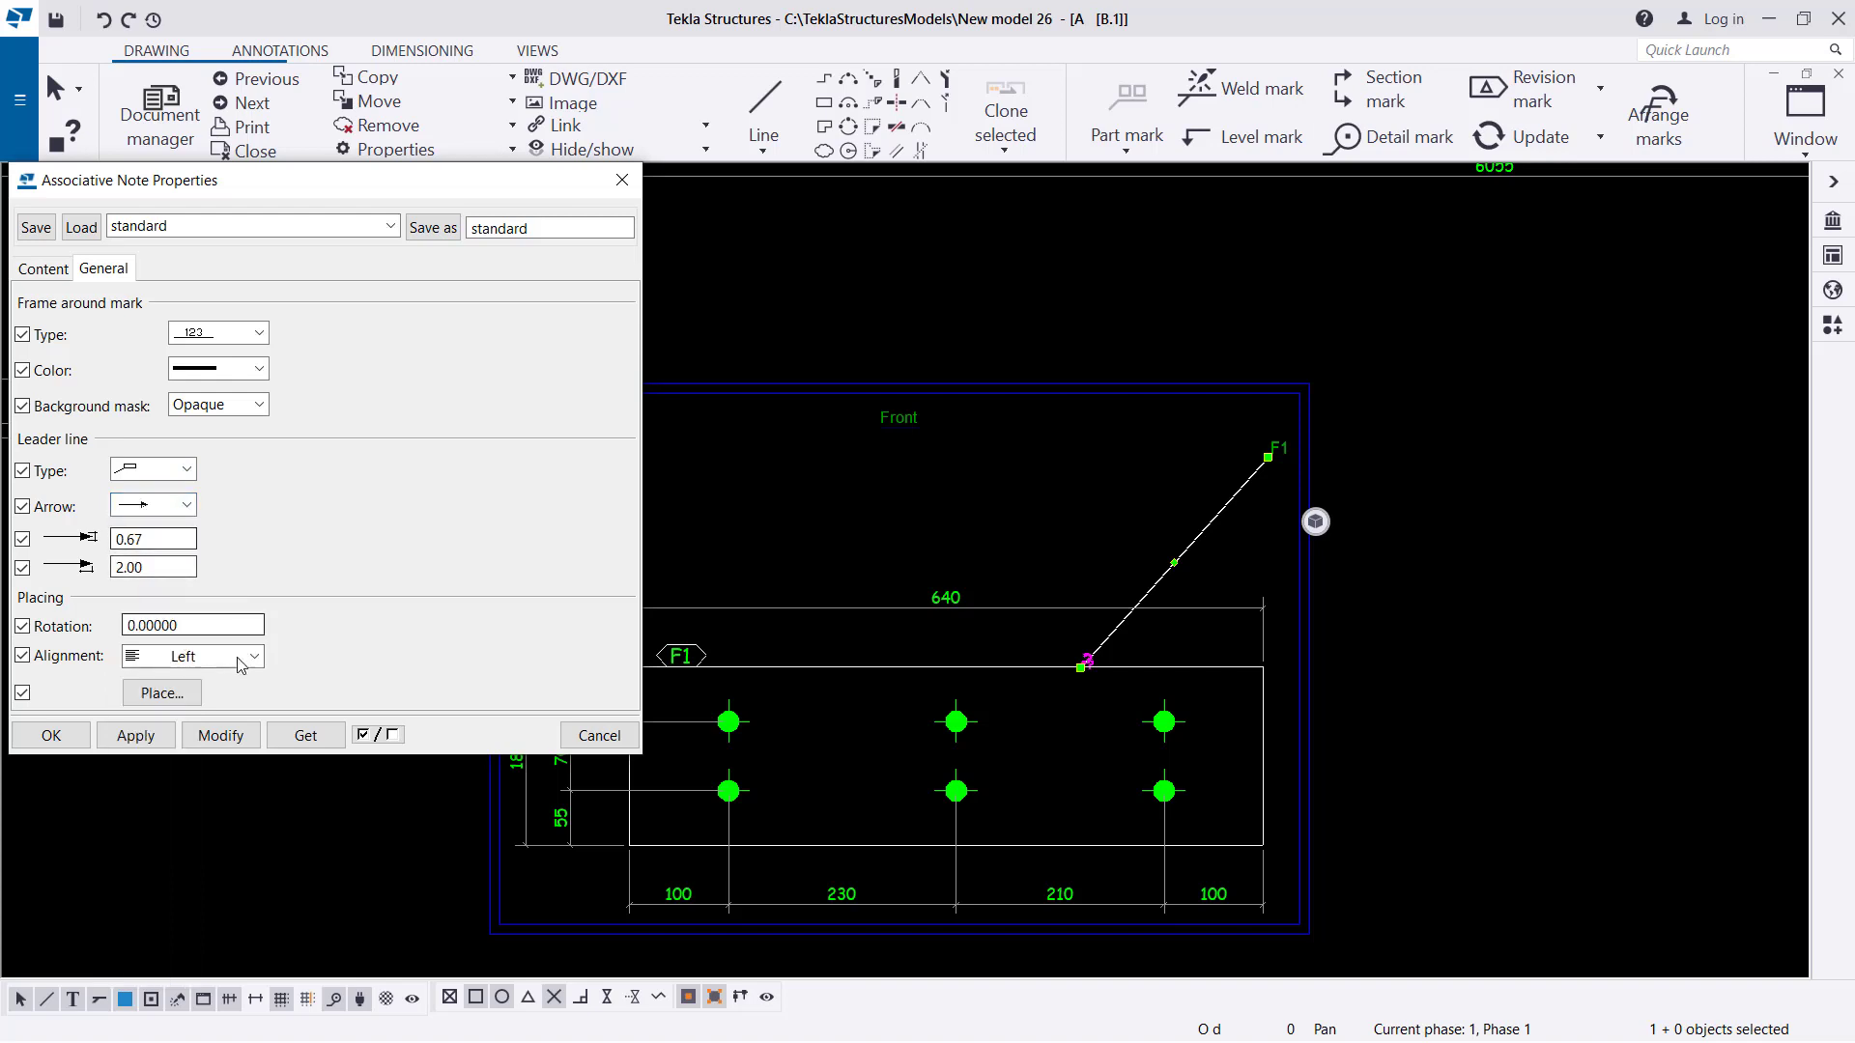
pyautogui.click(221, 736)
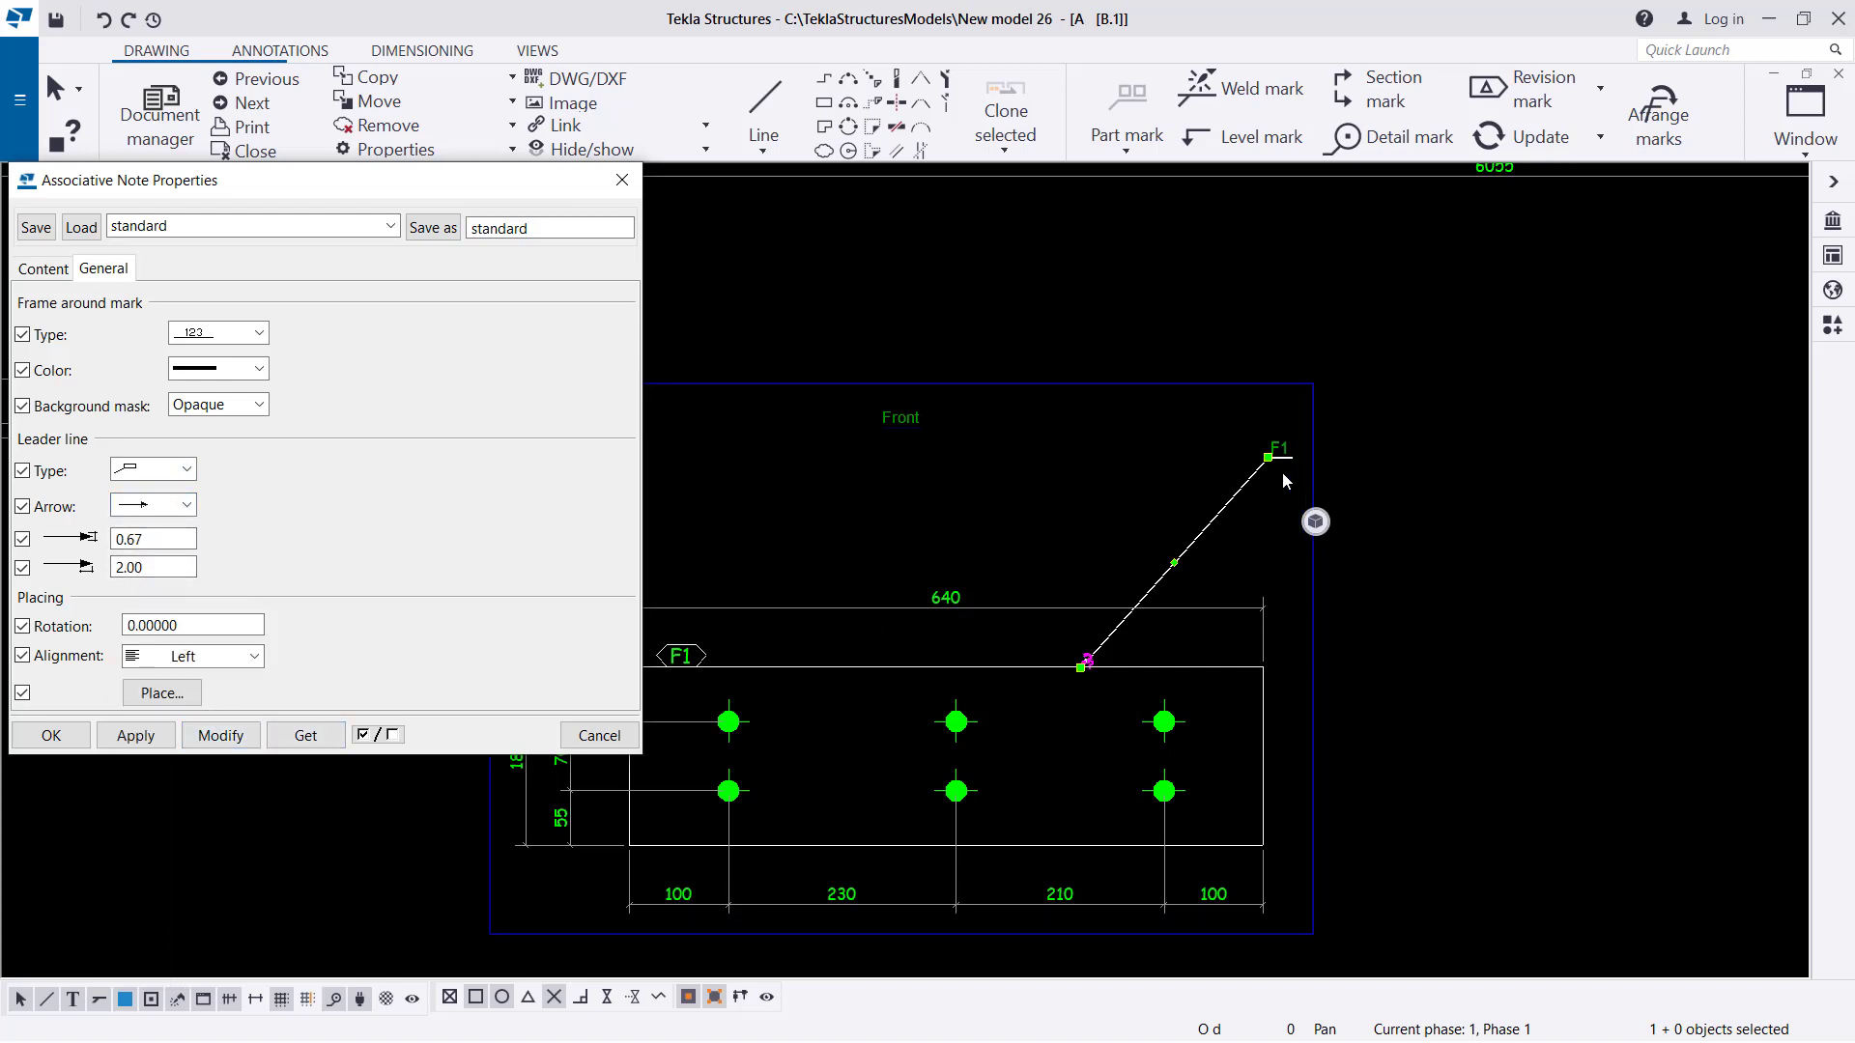
# Shift the F1 note slightly down and left and close its properties.
pyautogui.scroll(2, 1283, 472)
pyautogui.moveTo(1262, 450); pyautogui.dragTo(1157, 554)
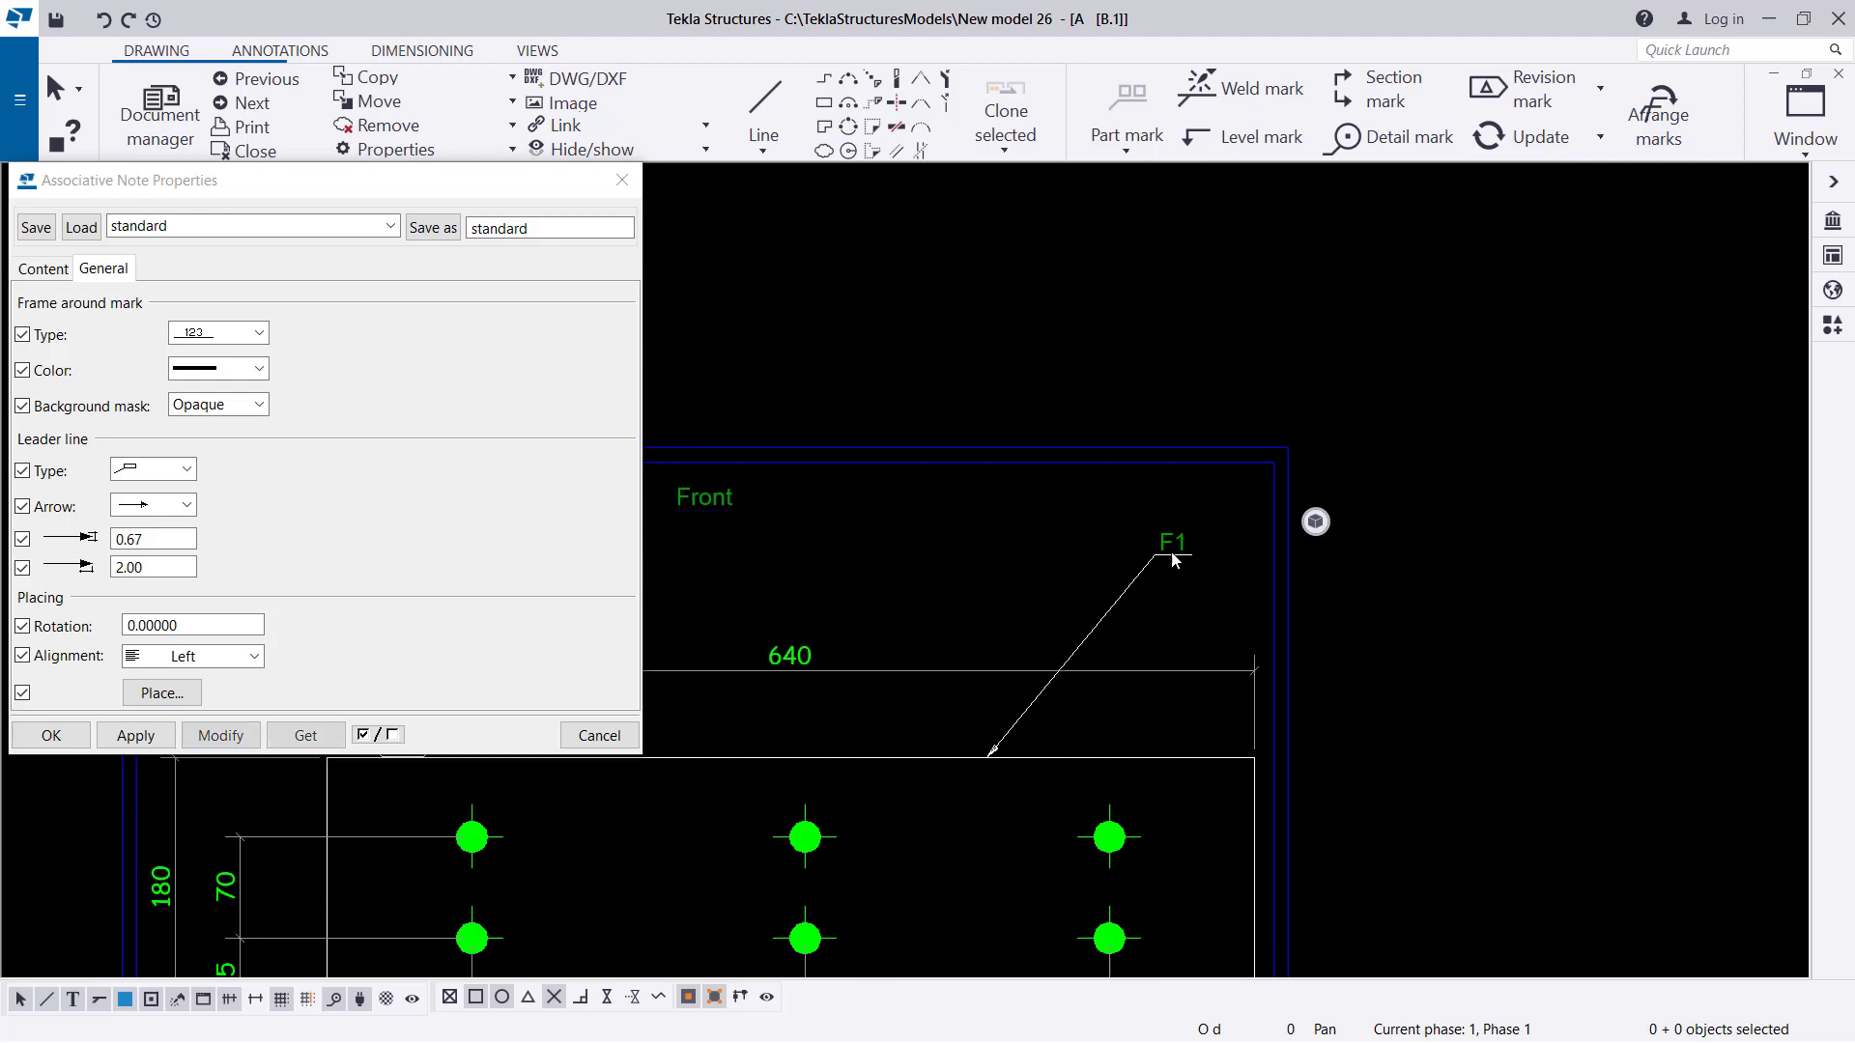
pyautogui.scroll(1, 1190, 570)
pyautogui.click(50, 735)
pyautogui.scroll(-2, 1240, 494)
# Set plate F1's bolt representation to Symbol2 so they show as hollow circles.
pyautogui.scroll(3, 1043, 667)
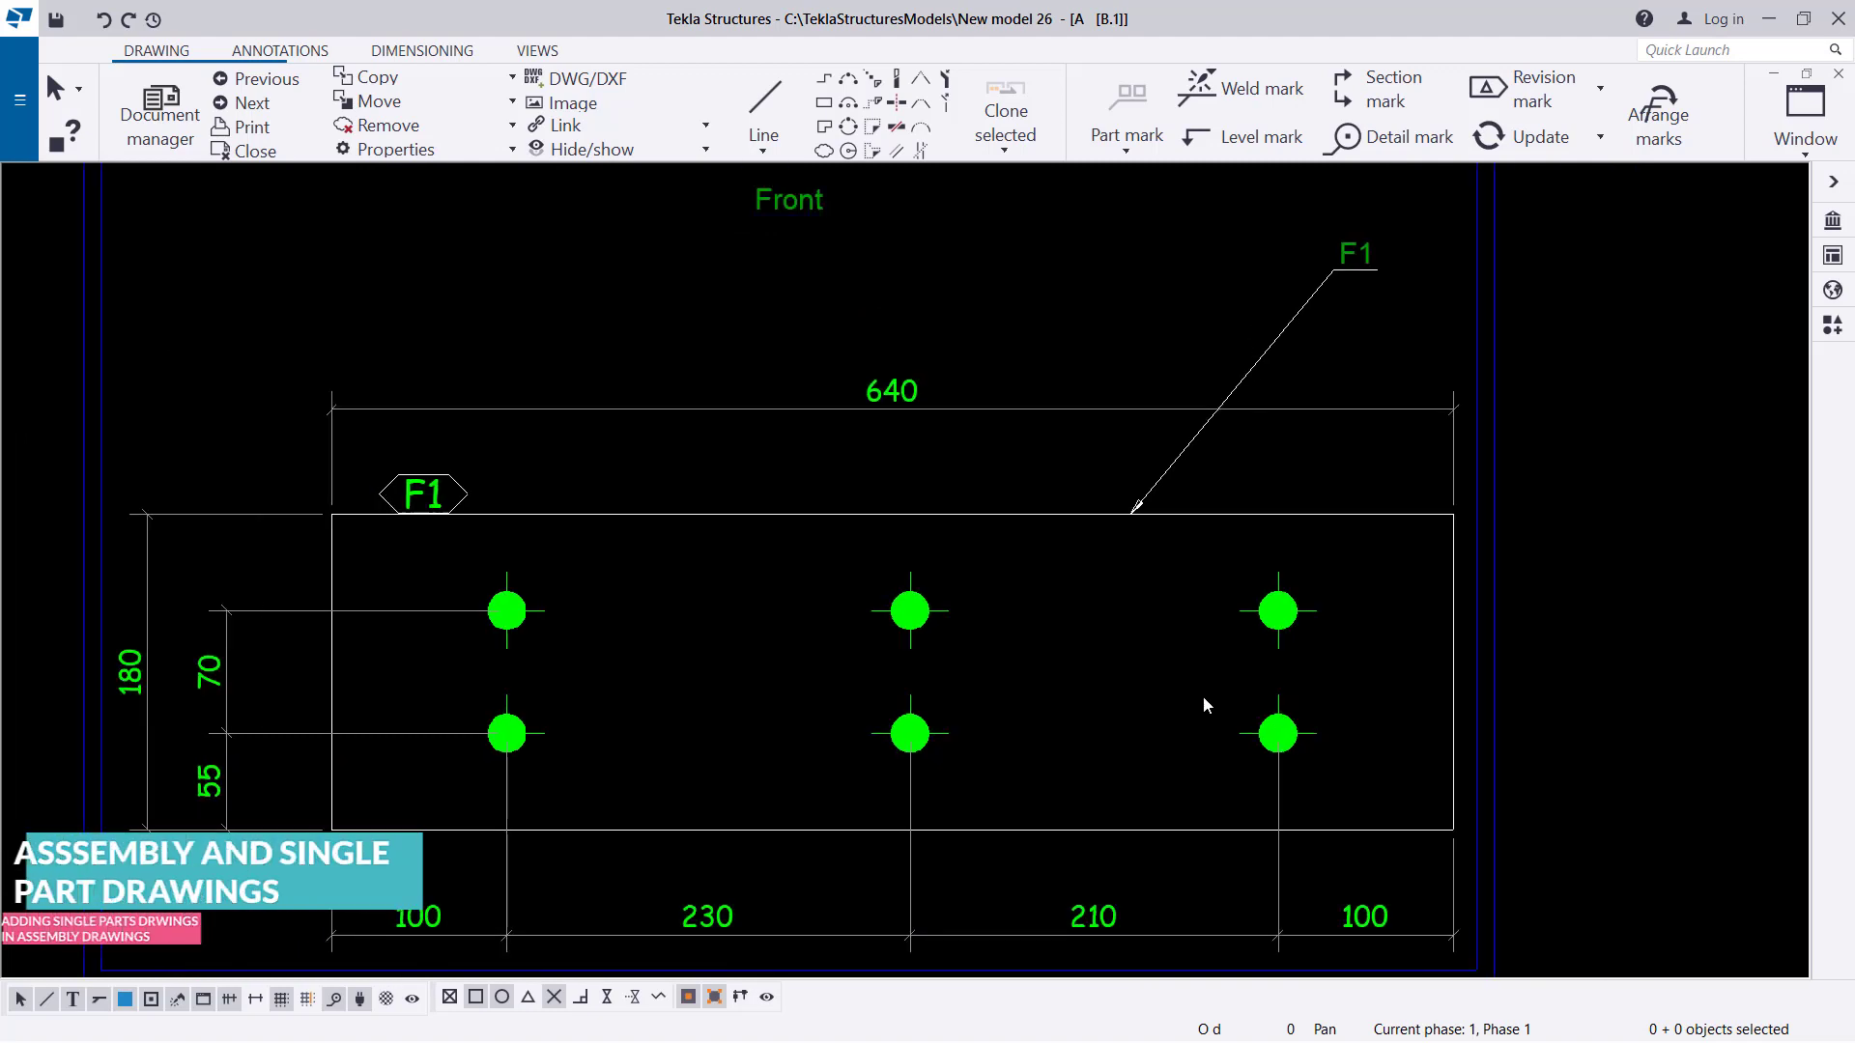
pyautogui.scroll(2, 473, 773)
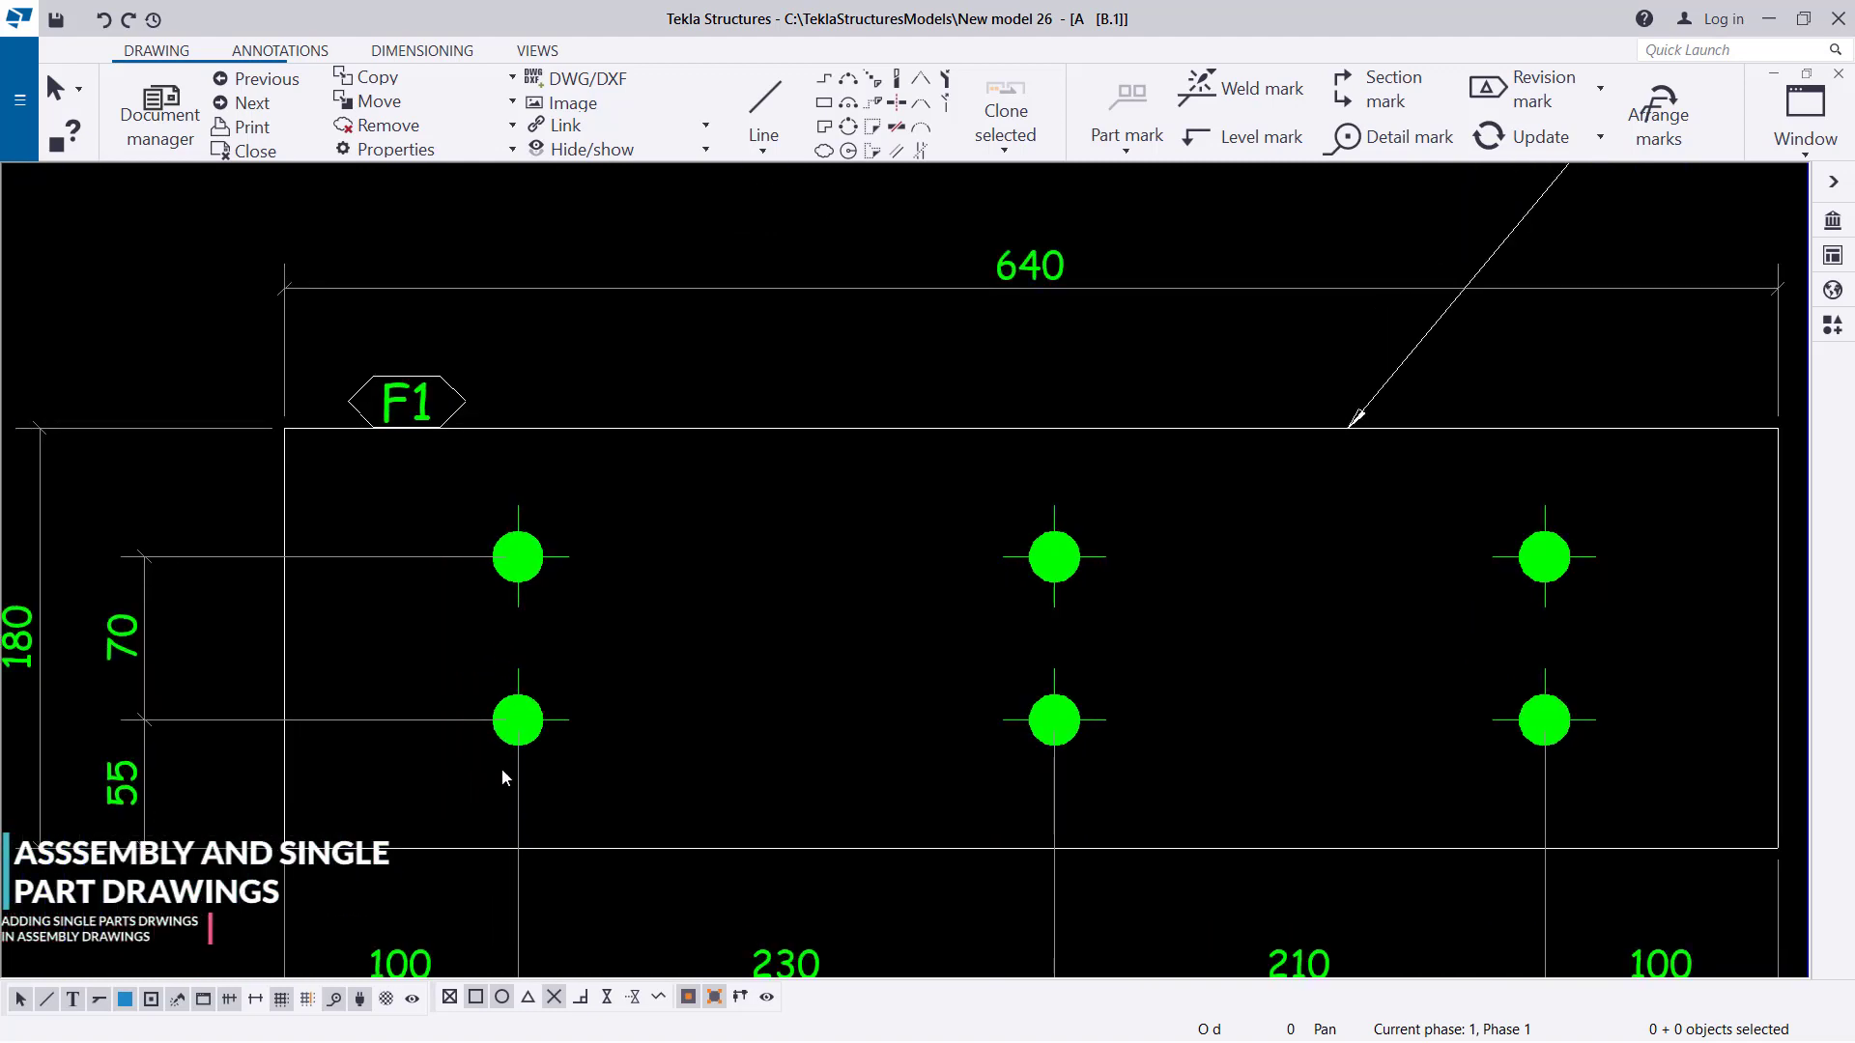
pyautogui.scroll(1, 564, 755)
pyautogui.doubleClick(566, 717)
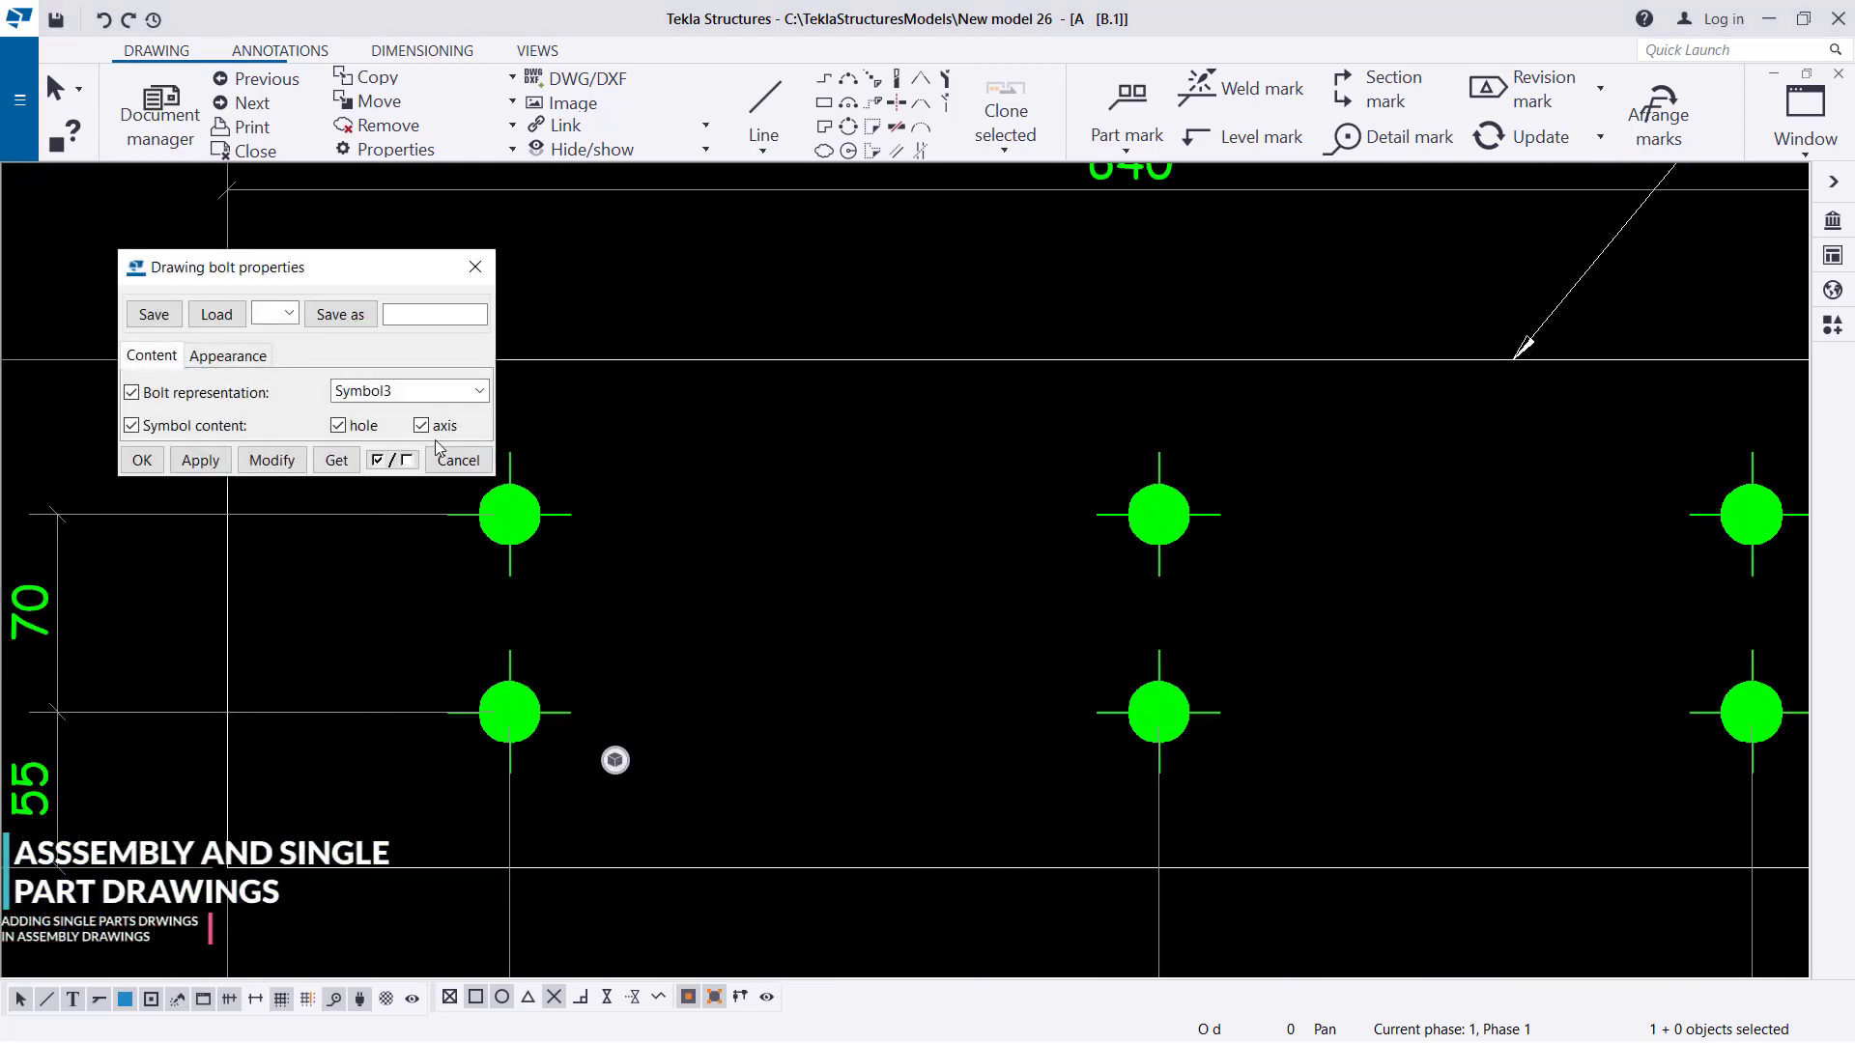
pyautogui.click(456, 397)
pyautogui.click(396, 481)
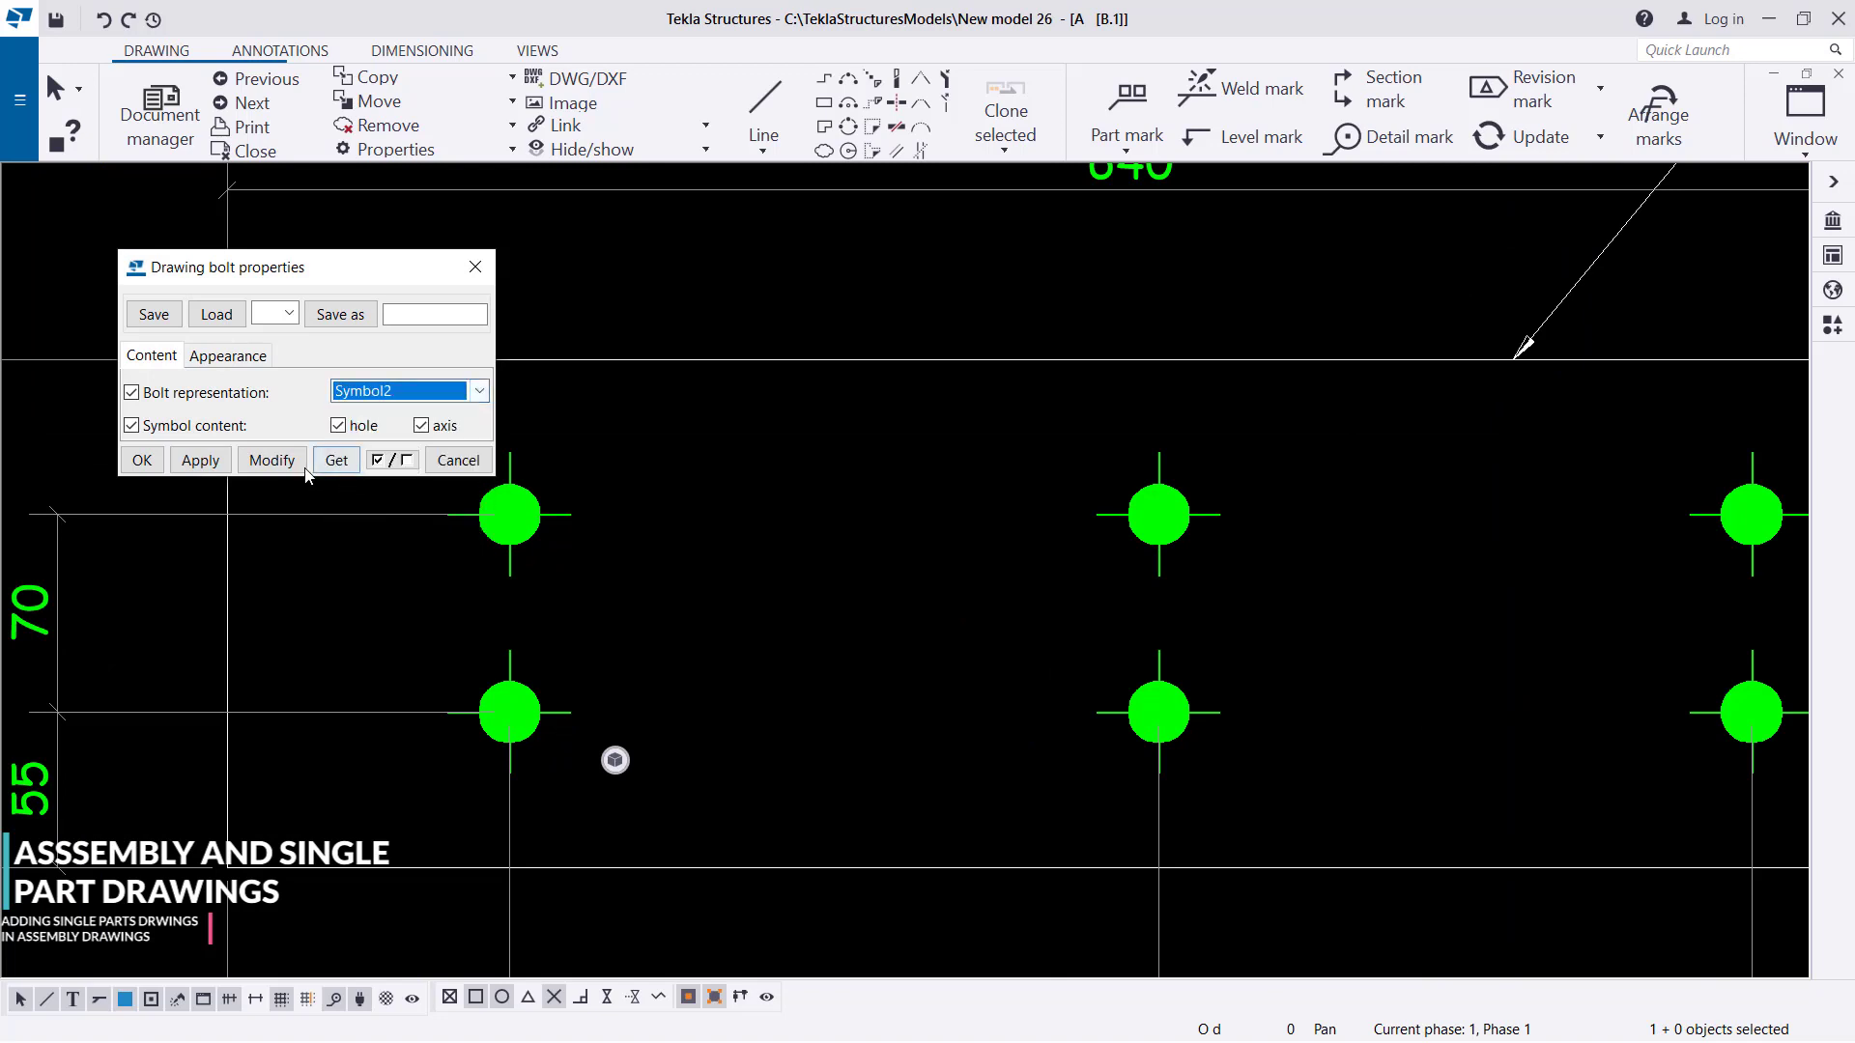
pyautogui.click(298, 462)
pyautogui.click(142, 460)
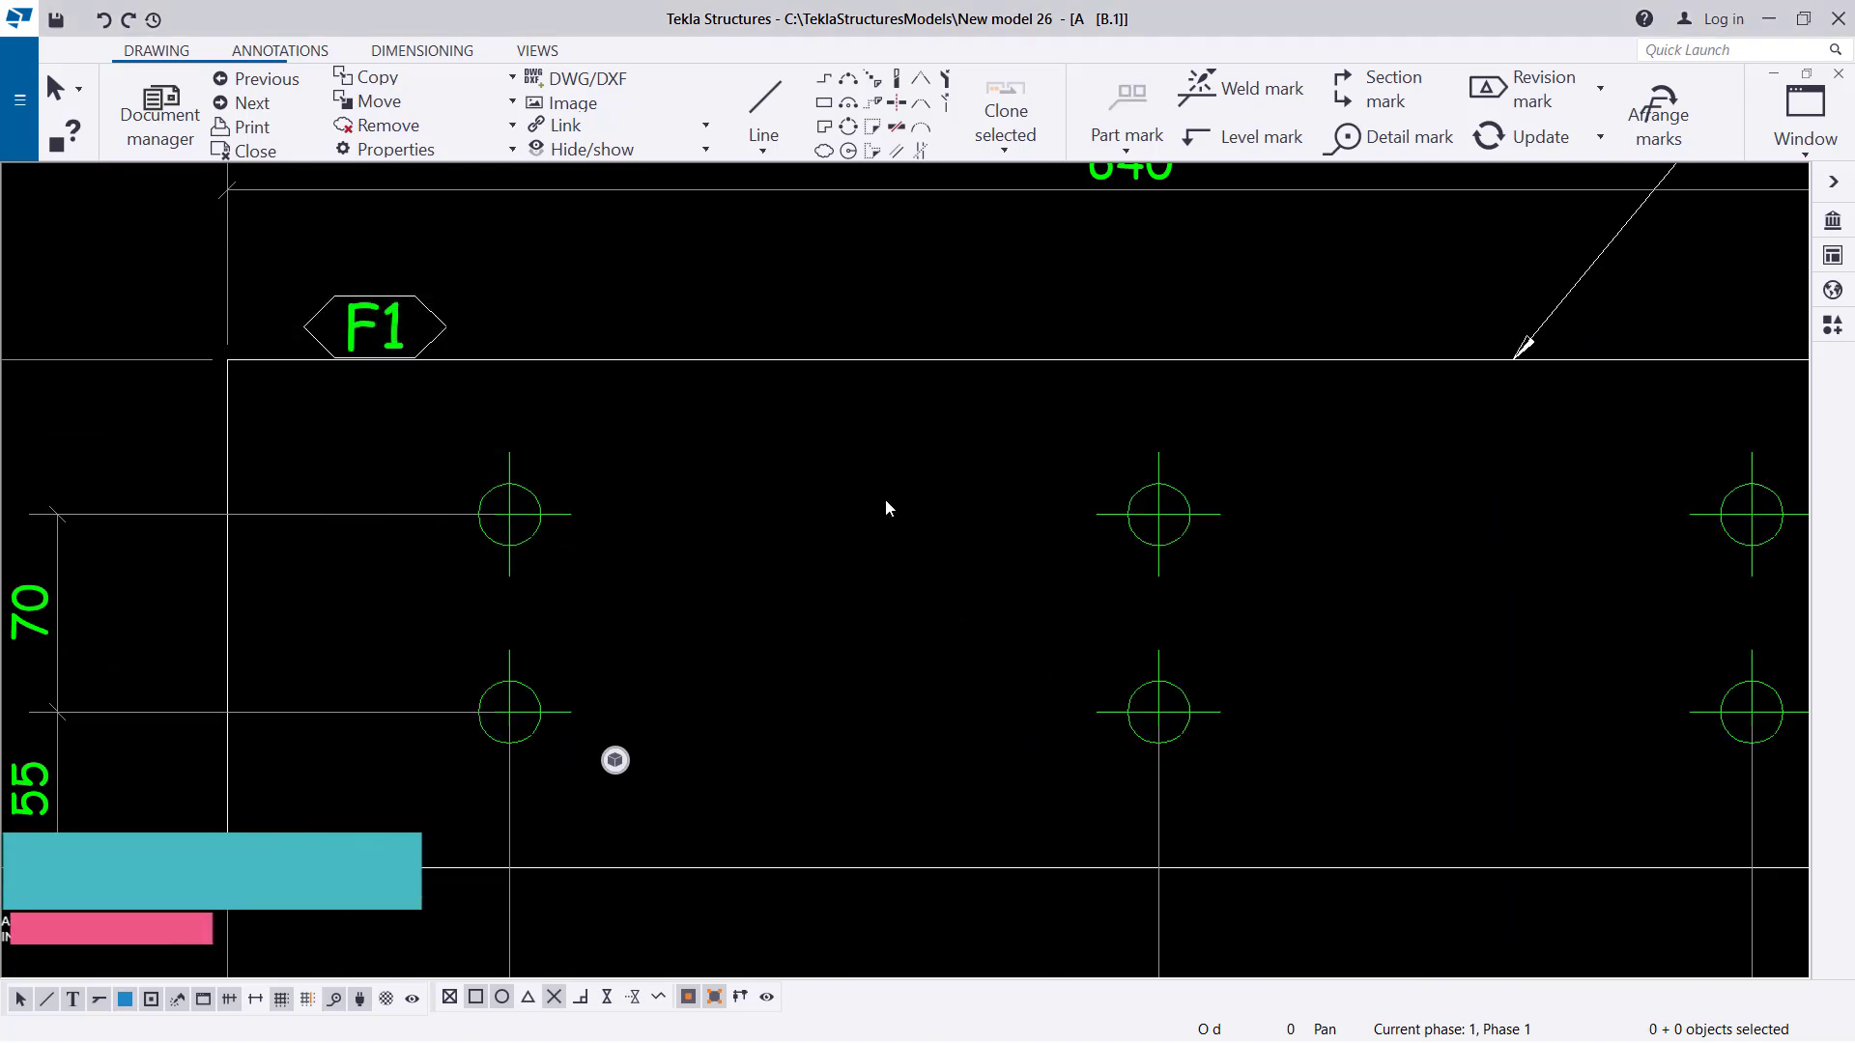
# Move the bottom 100/230/210/100 dimension line slightly upward.
pyautogui.scroll(-4, 885, 502)
pyautogui.scroll(3, 1006, 702)
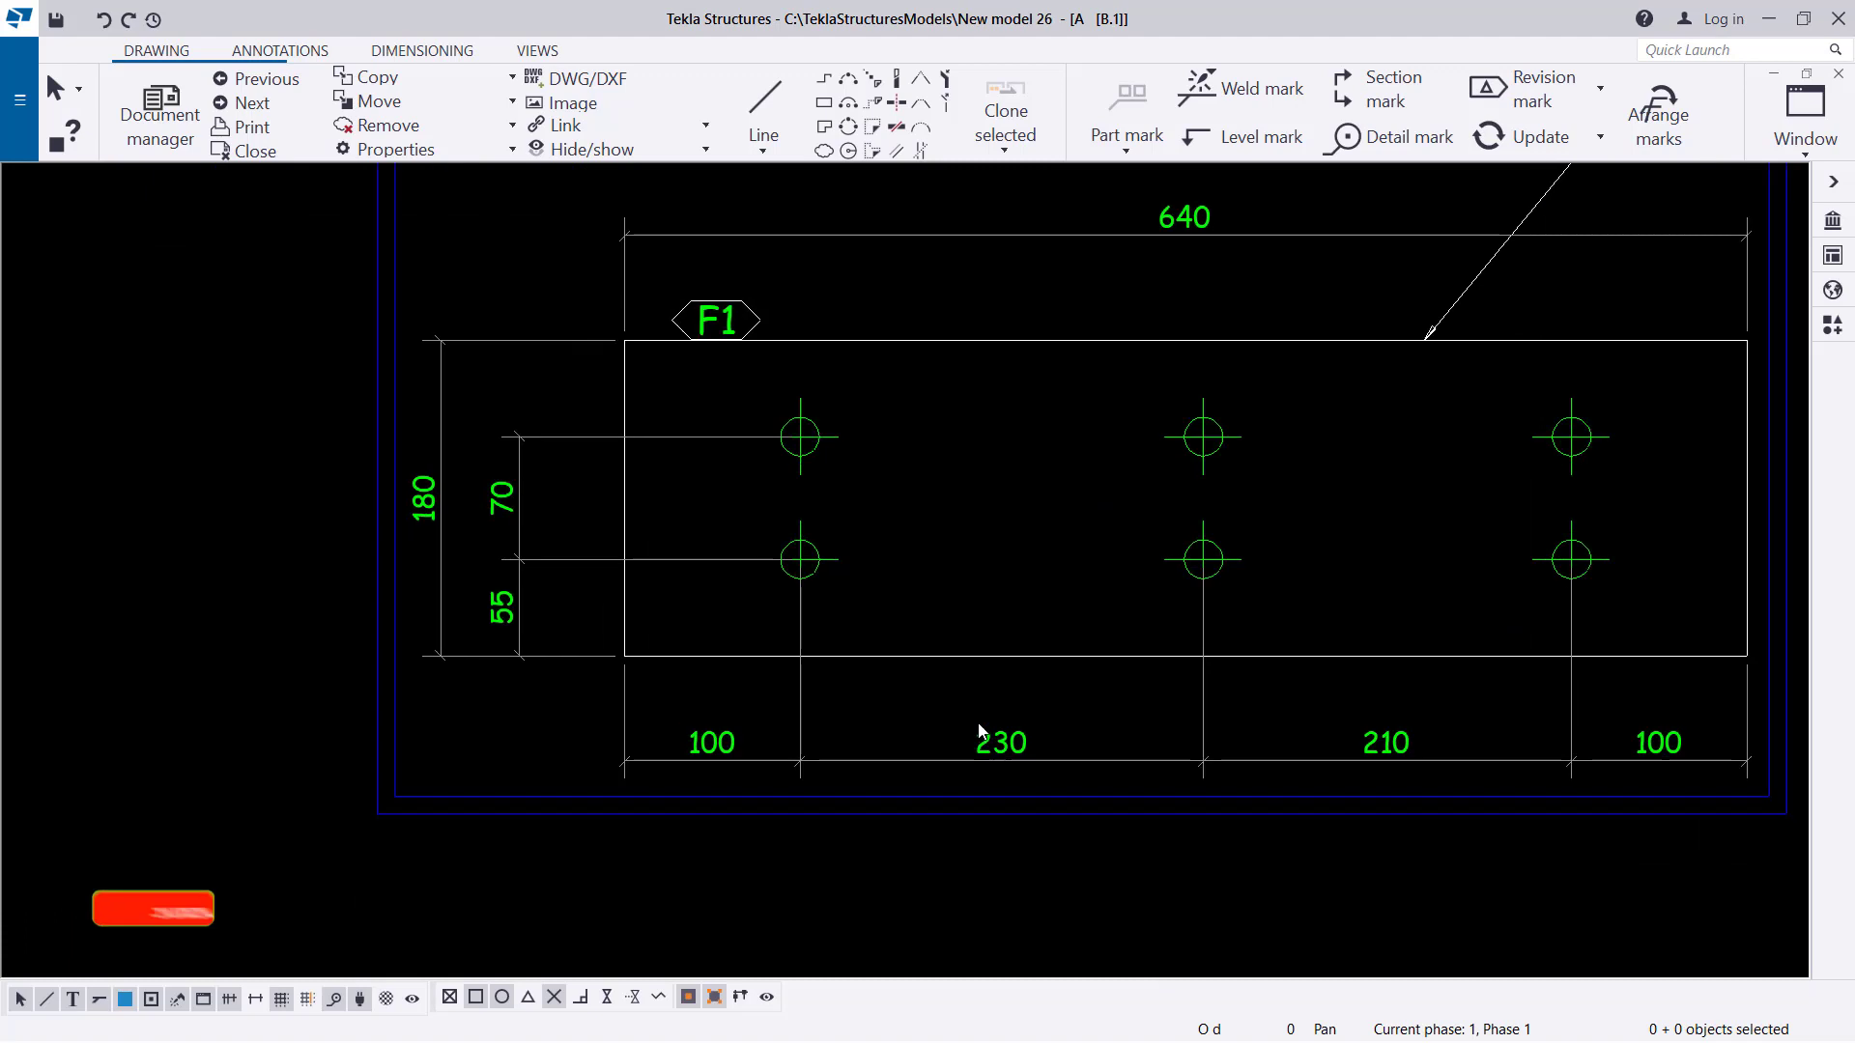
pyautogui.click(1049, 766)
pyautogui.doubleClick(1047, 742)
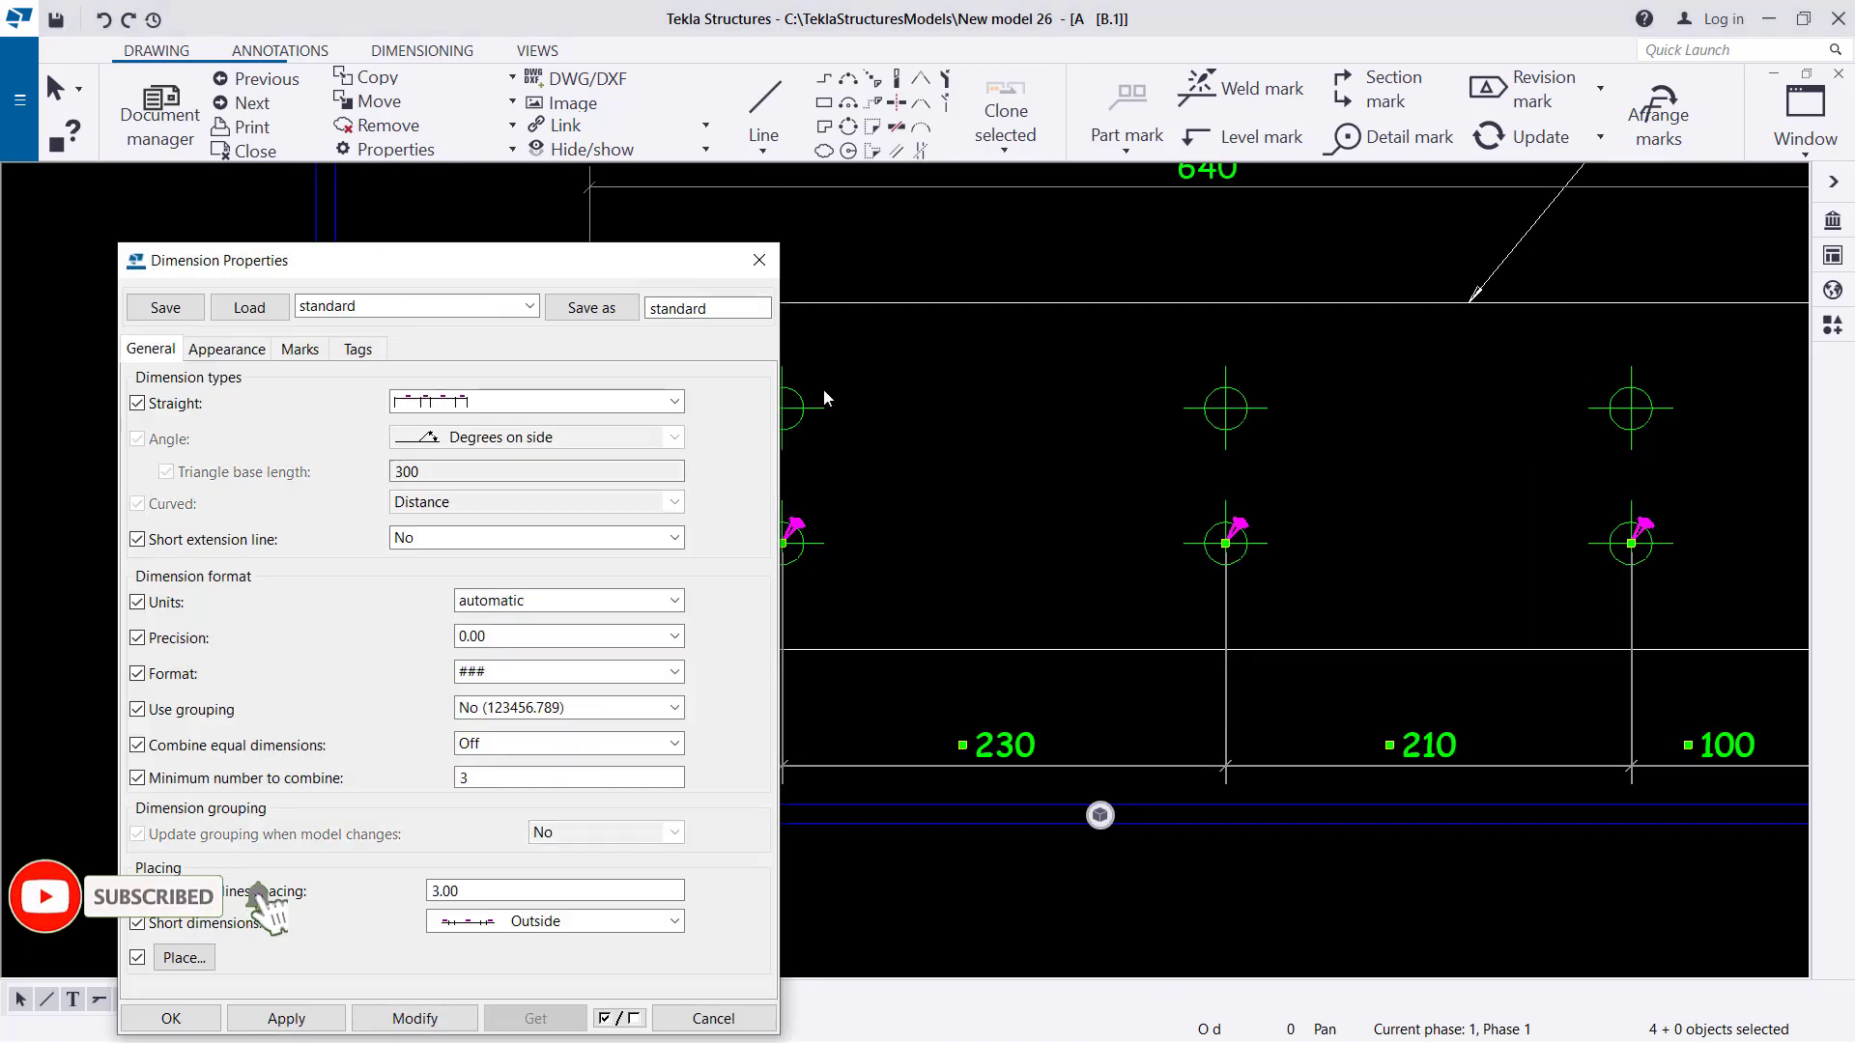
pyautogui.press('Escape')
pyautogui.moveTo(1004, 770); pyautogui.dragTo(985, 741)
pyautogui.click(997, 509)
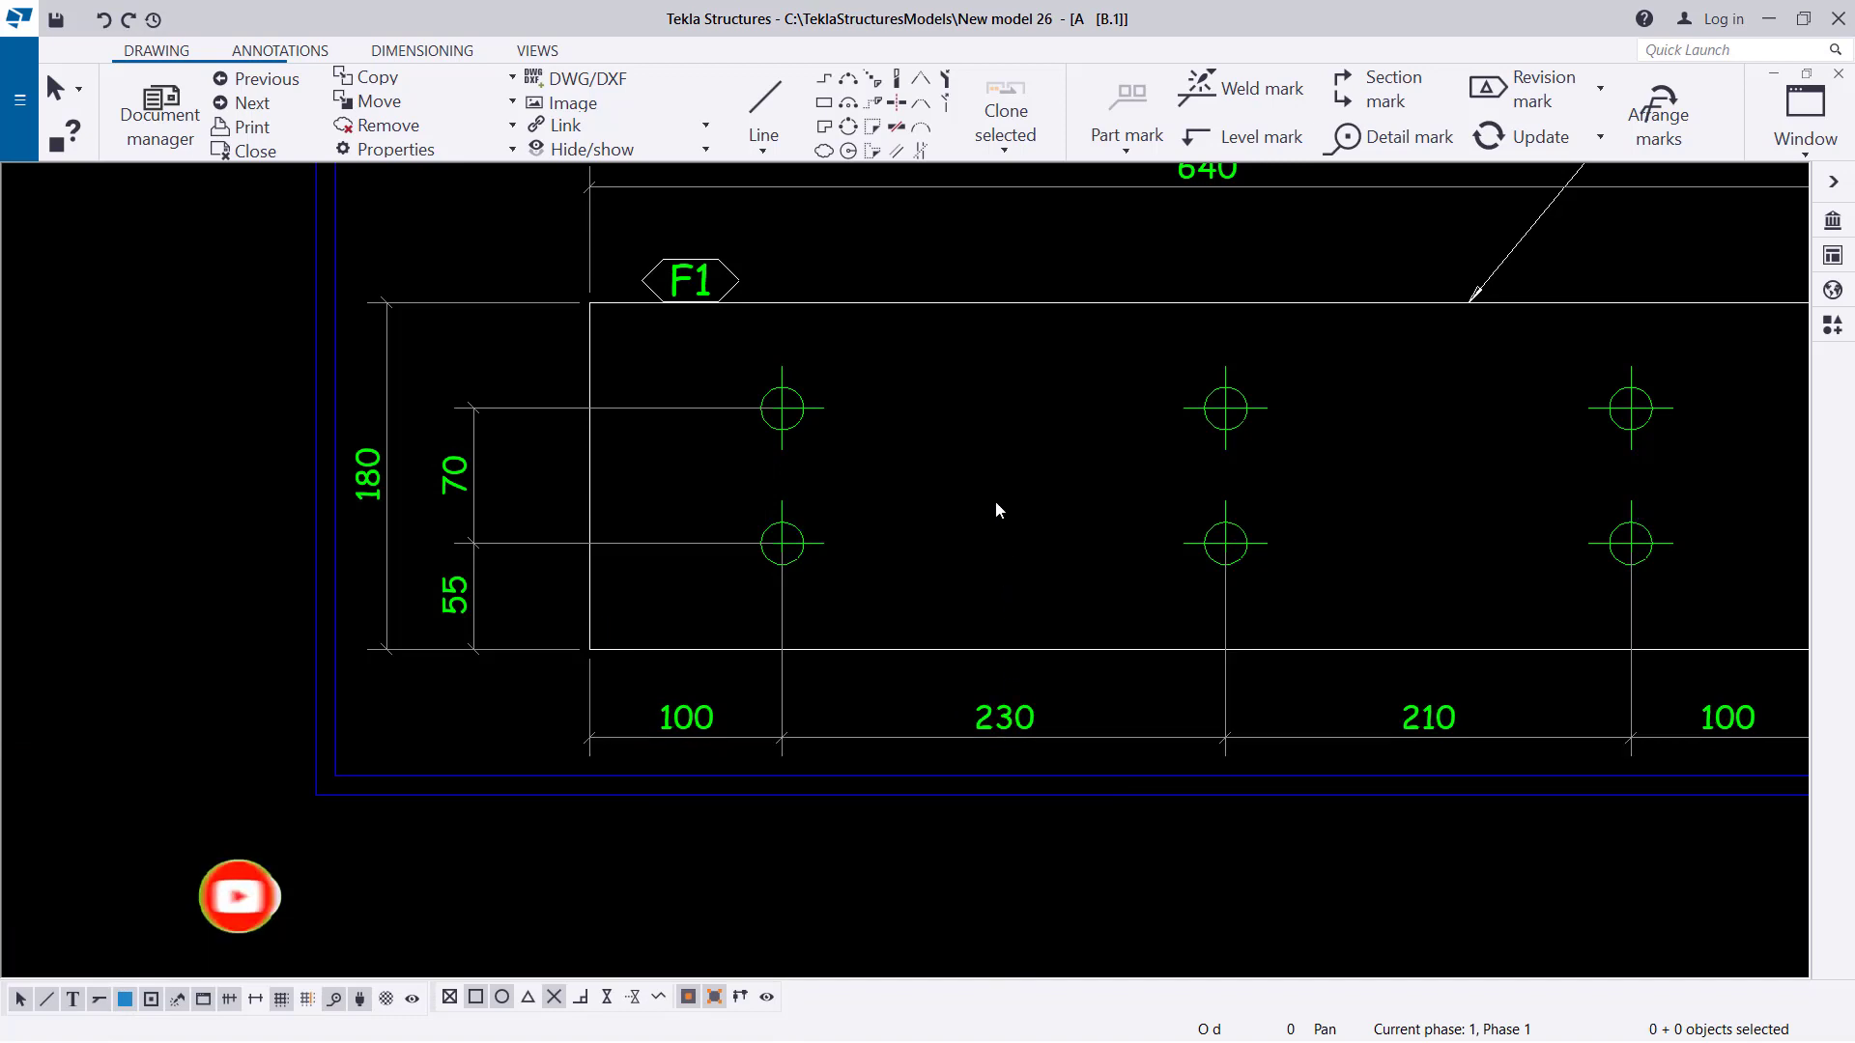
# Create single-part views of the rafter beam from the main view.
pyautogui.scroll(-5, 995, 501)
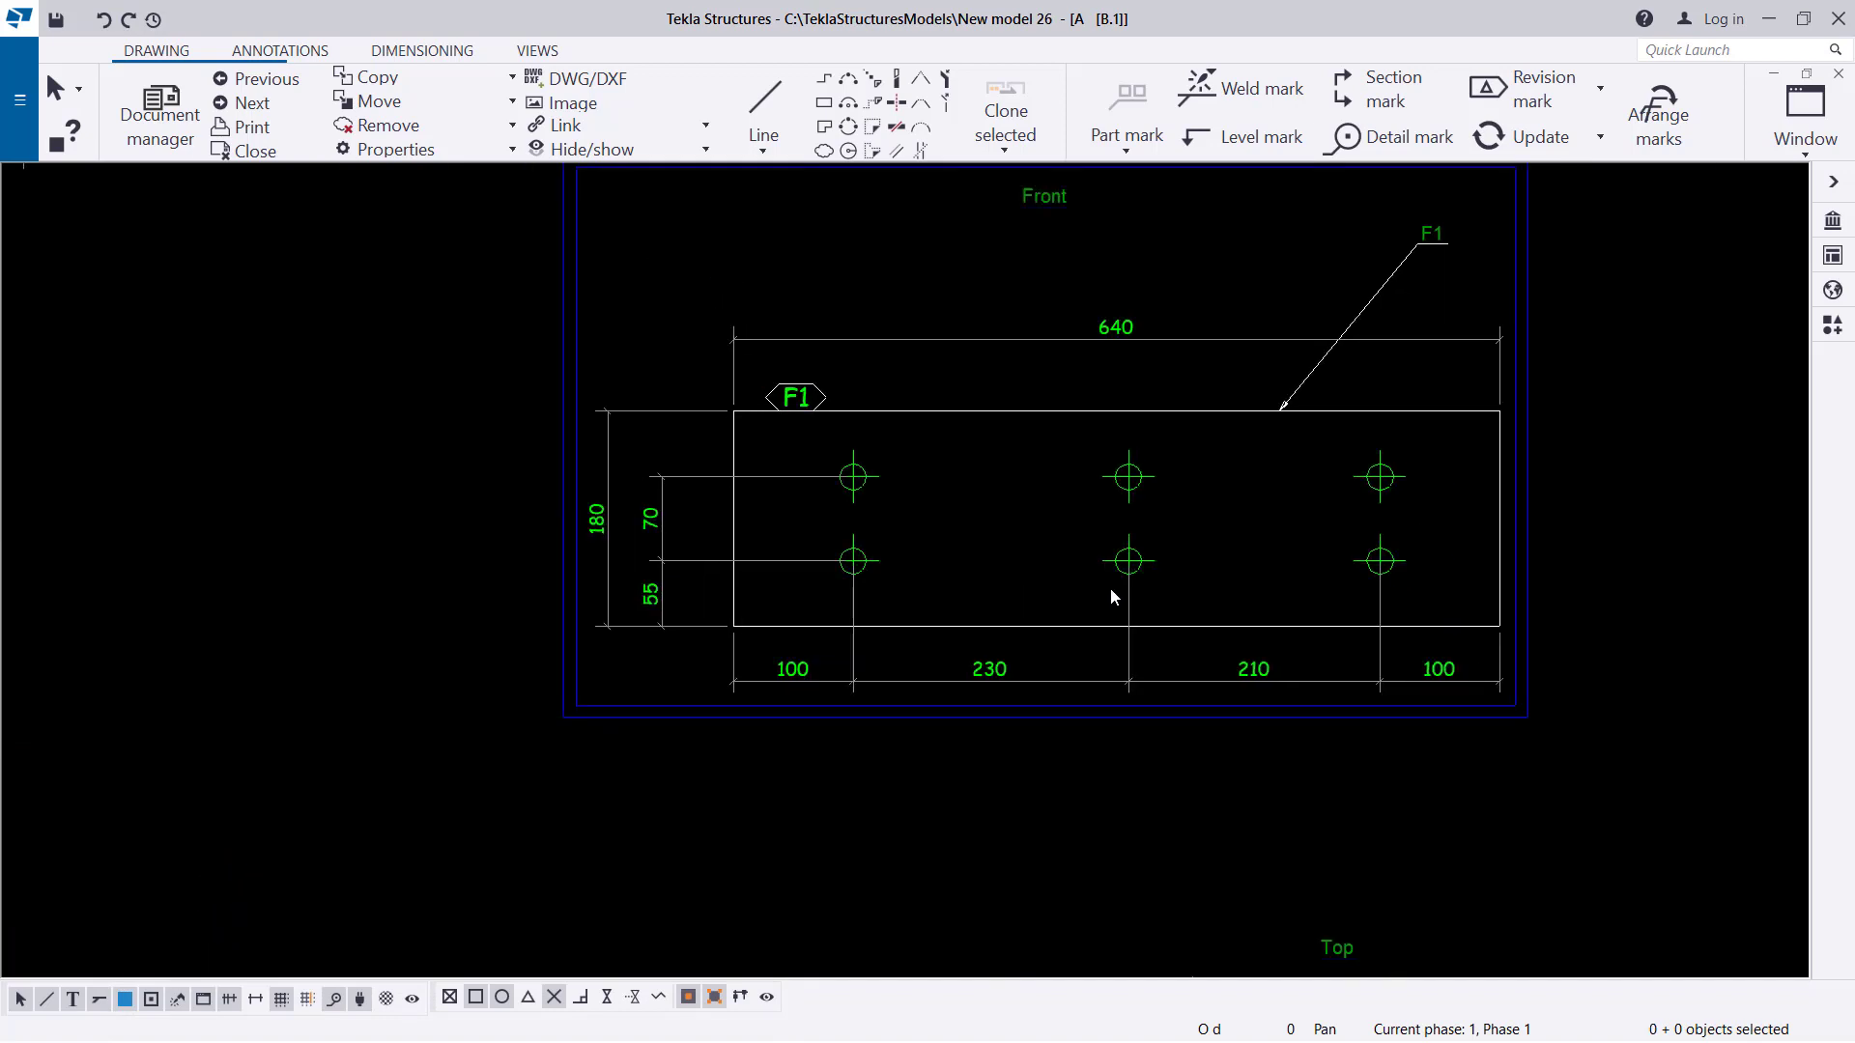
pyautogui.scroll(2, 1309, 446)
pyautogui.scroll(1, 1318, 433)
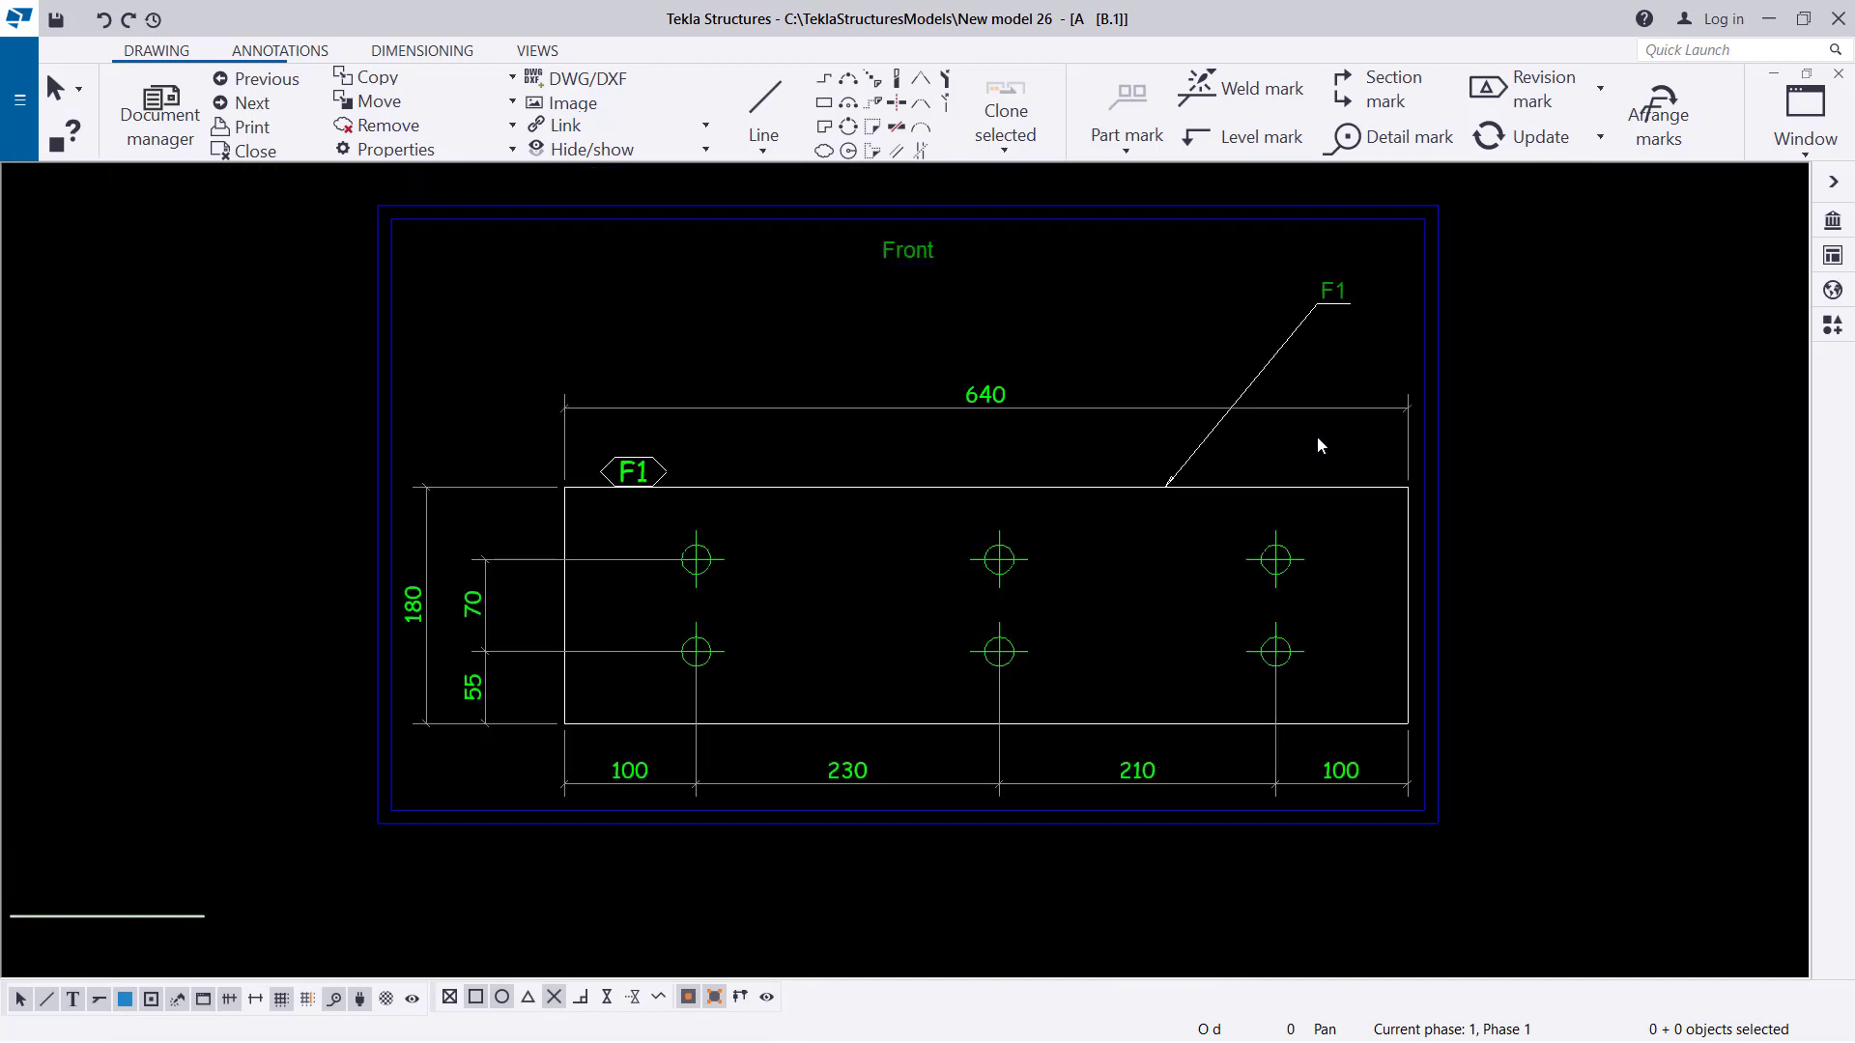
pyautogui.scroll(-6, 1333, 478)
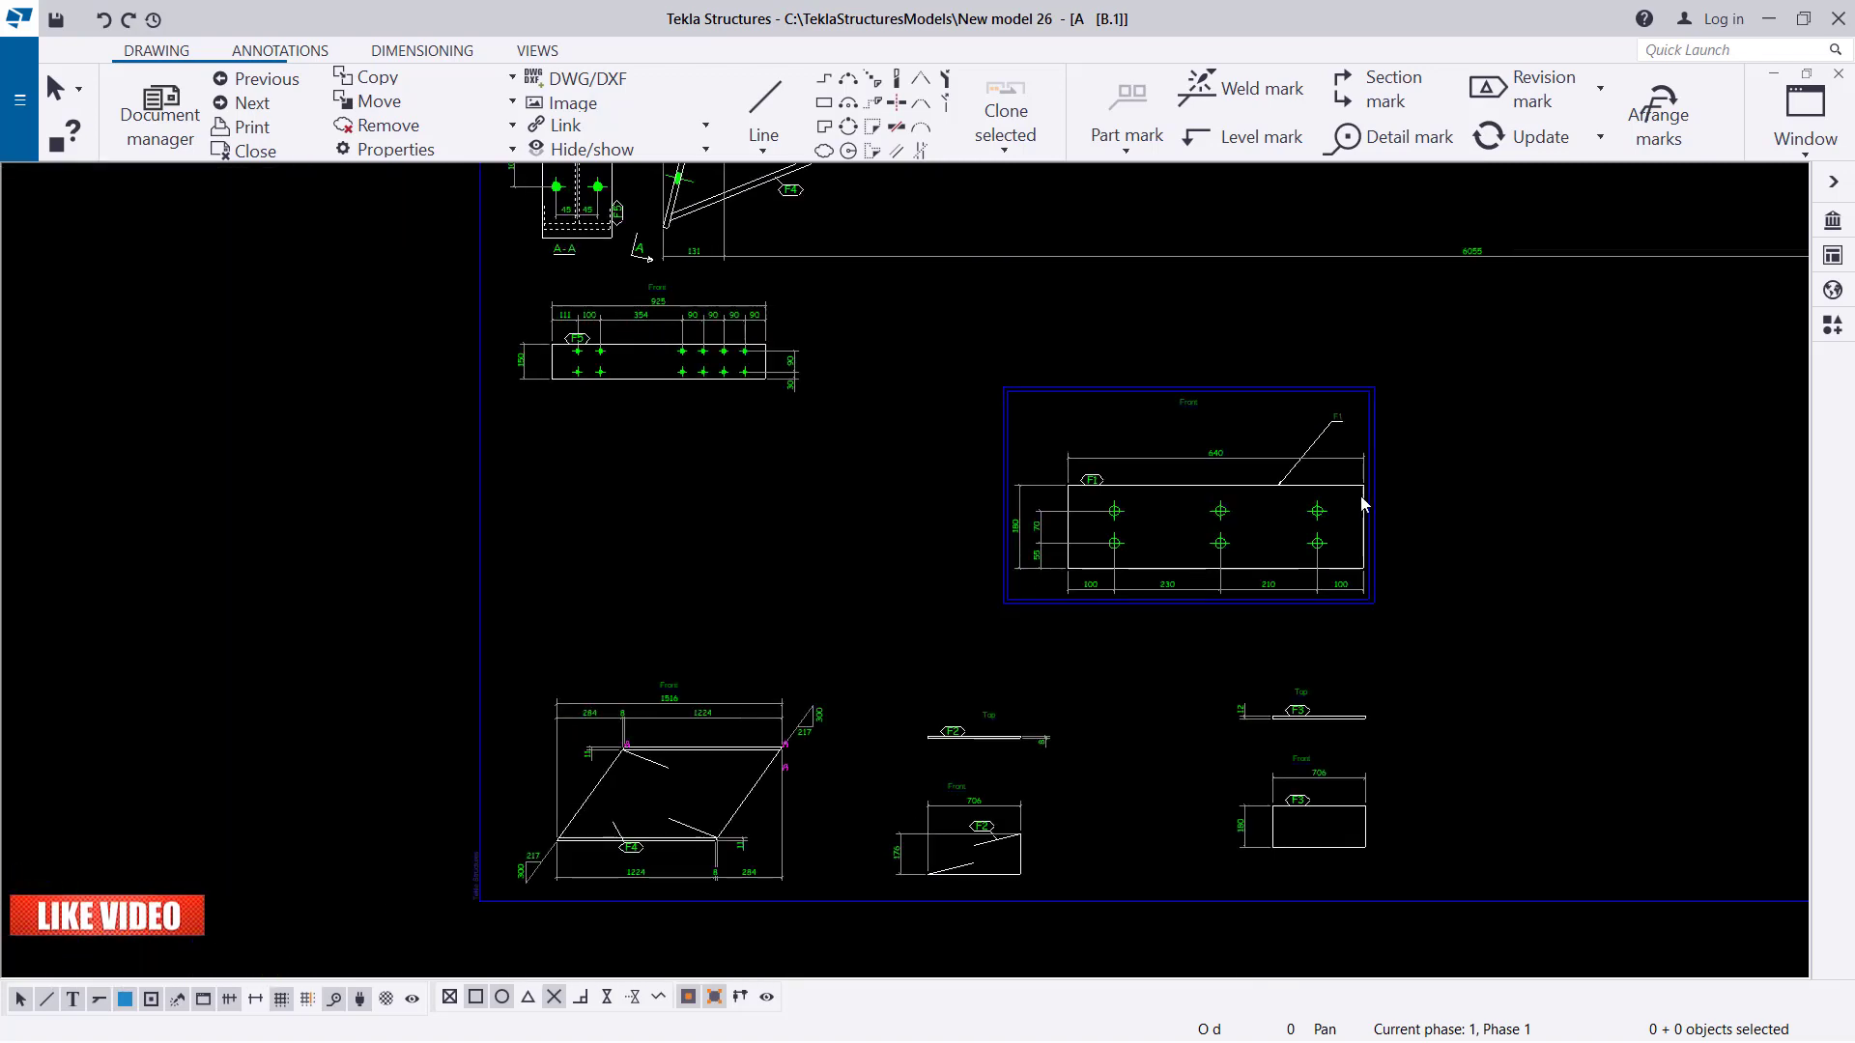
pyautogui.scroll(-3, 1000, 326)
pyautogui.scroll(3, 767, 298)
pyautogui.scroll(-3, 1382, 393)
pyautogui.scroll(2, 1114, 442)
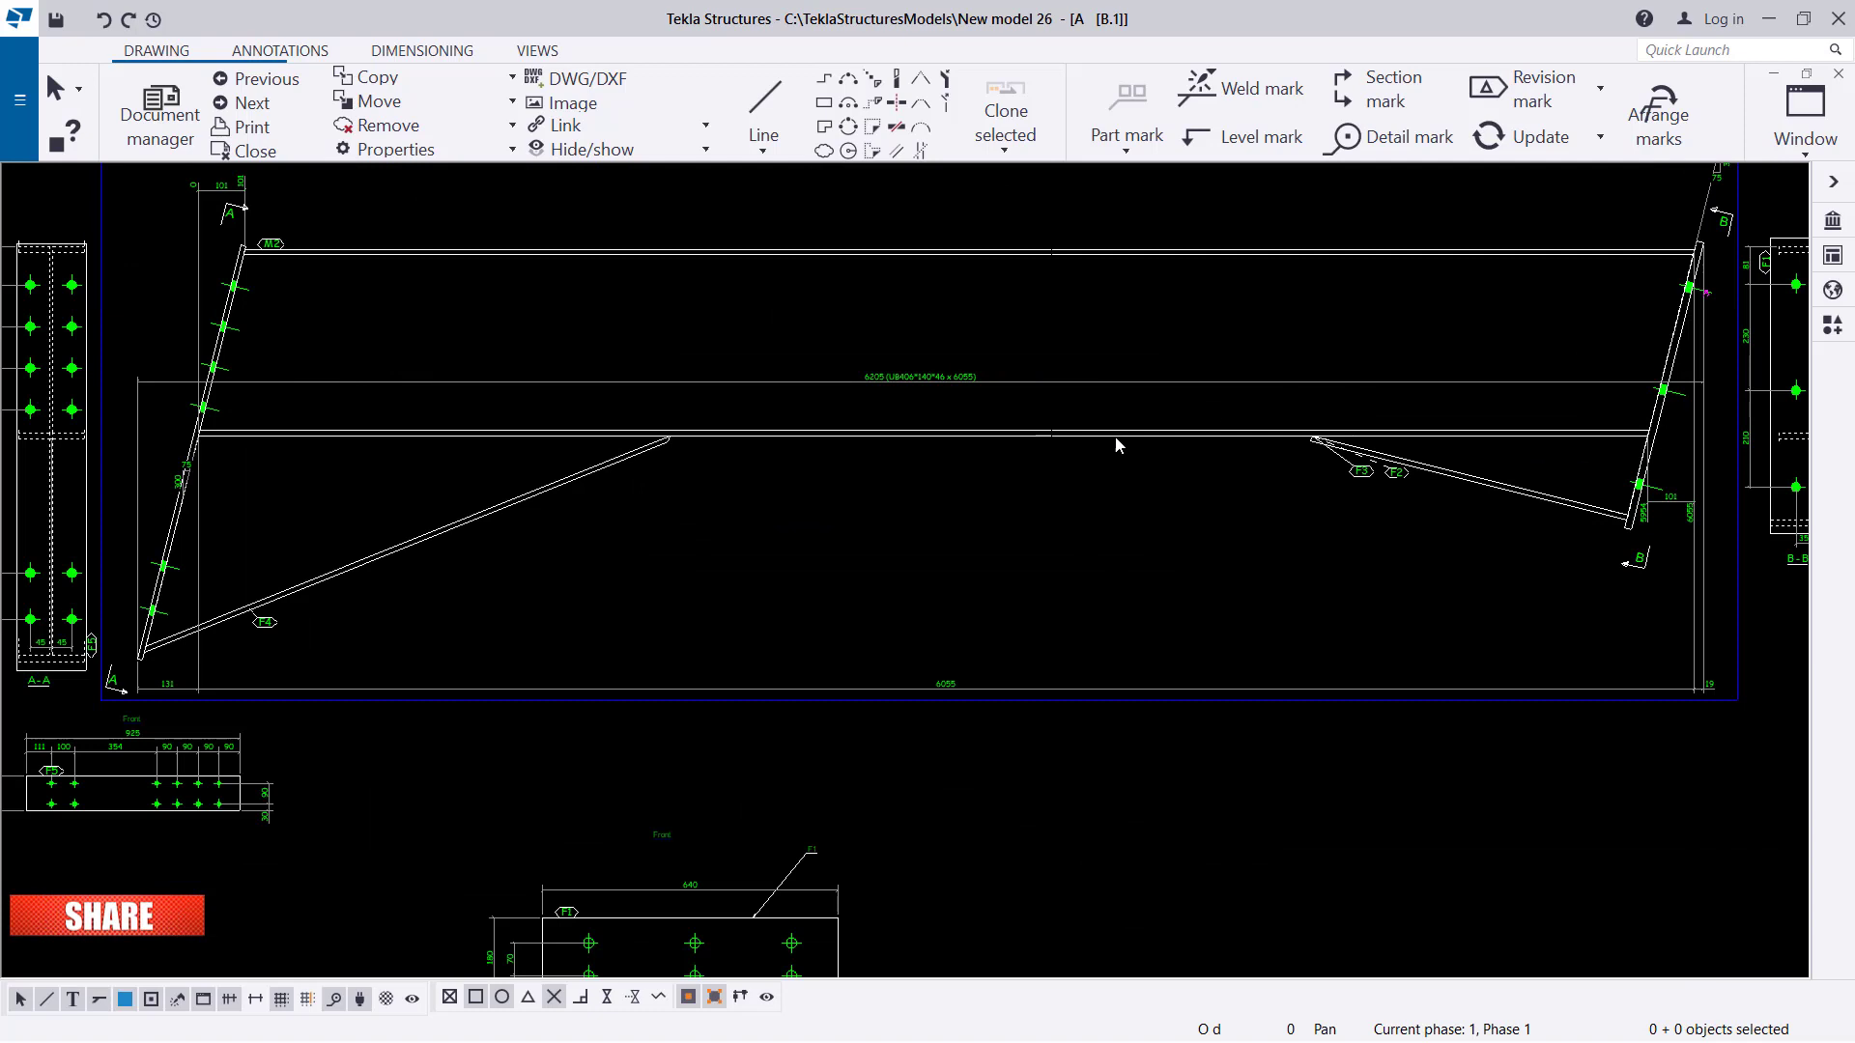
pyautogui.scroll(-2, 1126, 348)
pyautogui.scroll(2, 971, 355)
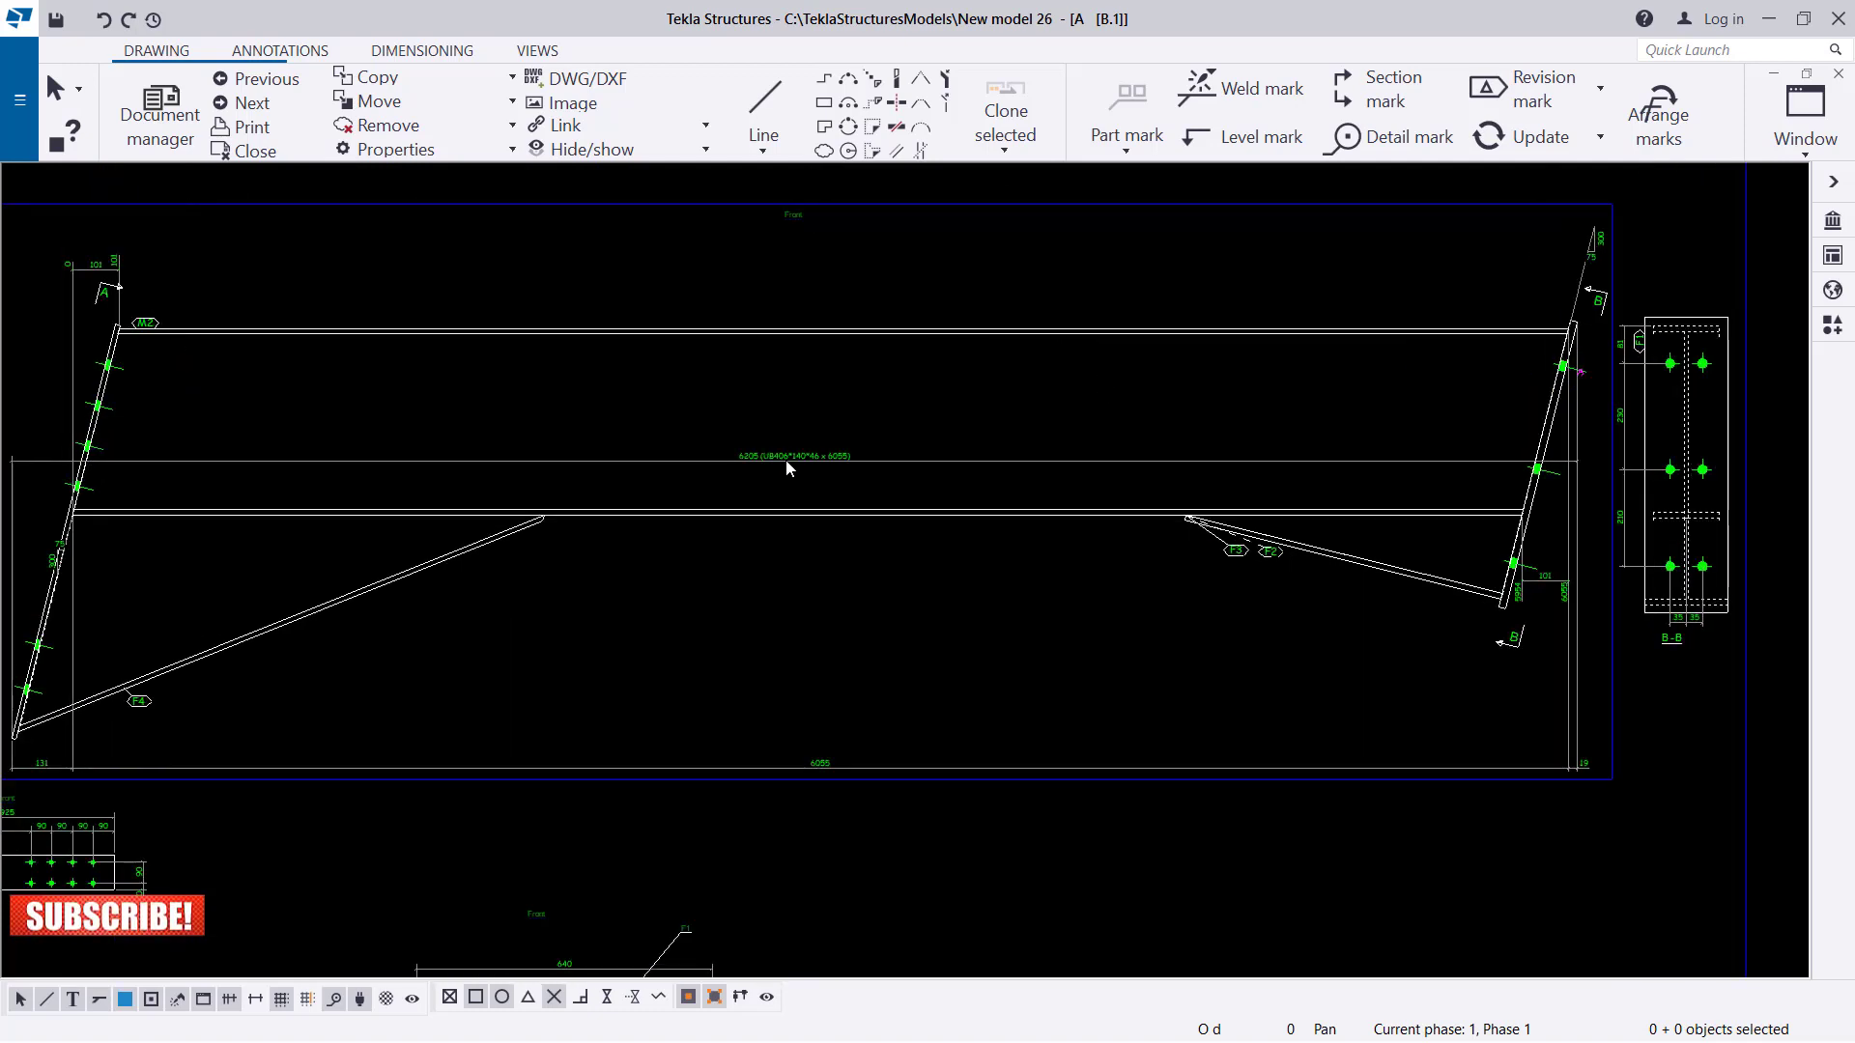
pyautogui.rightClick(806, 334)
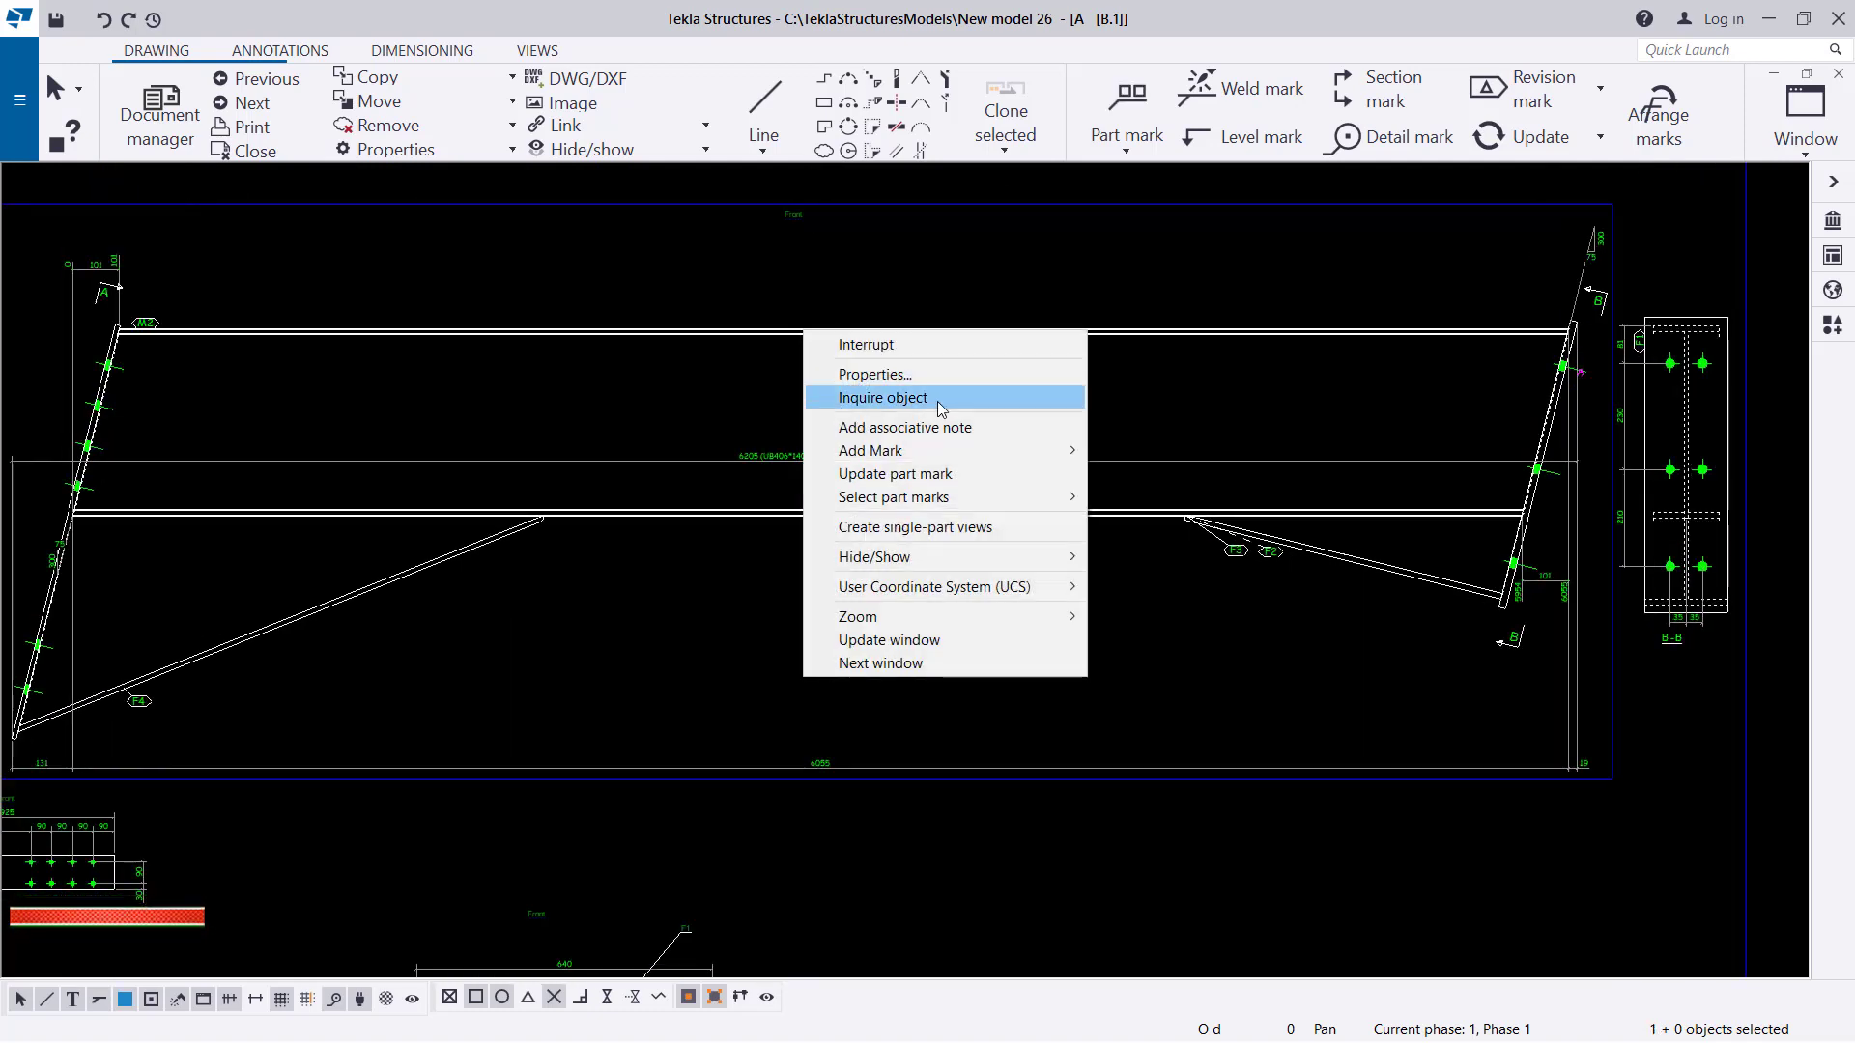
pyautogui.click(942, 526)
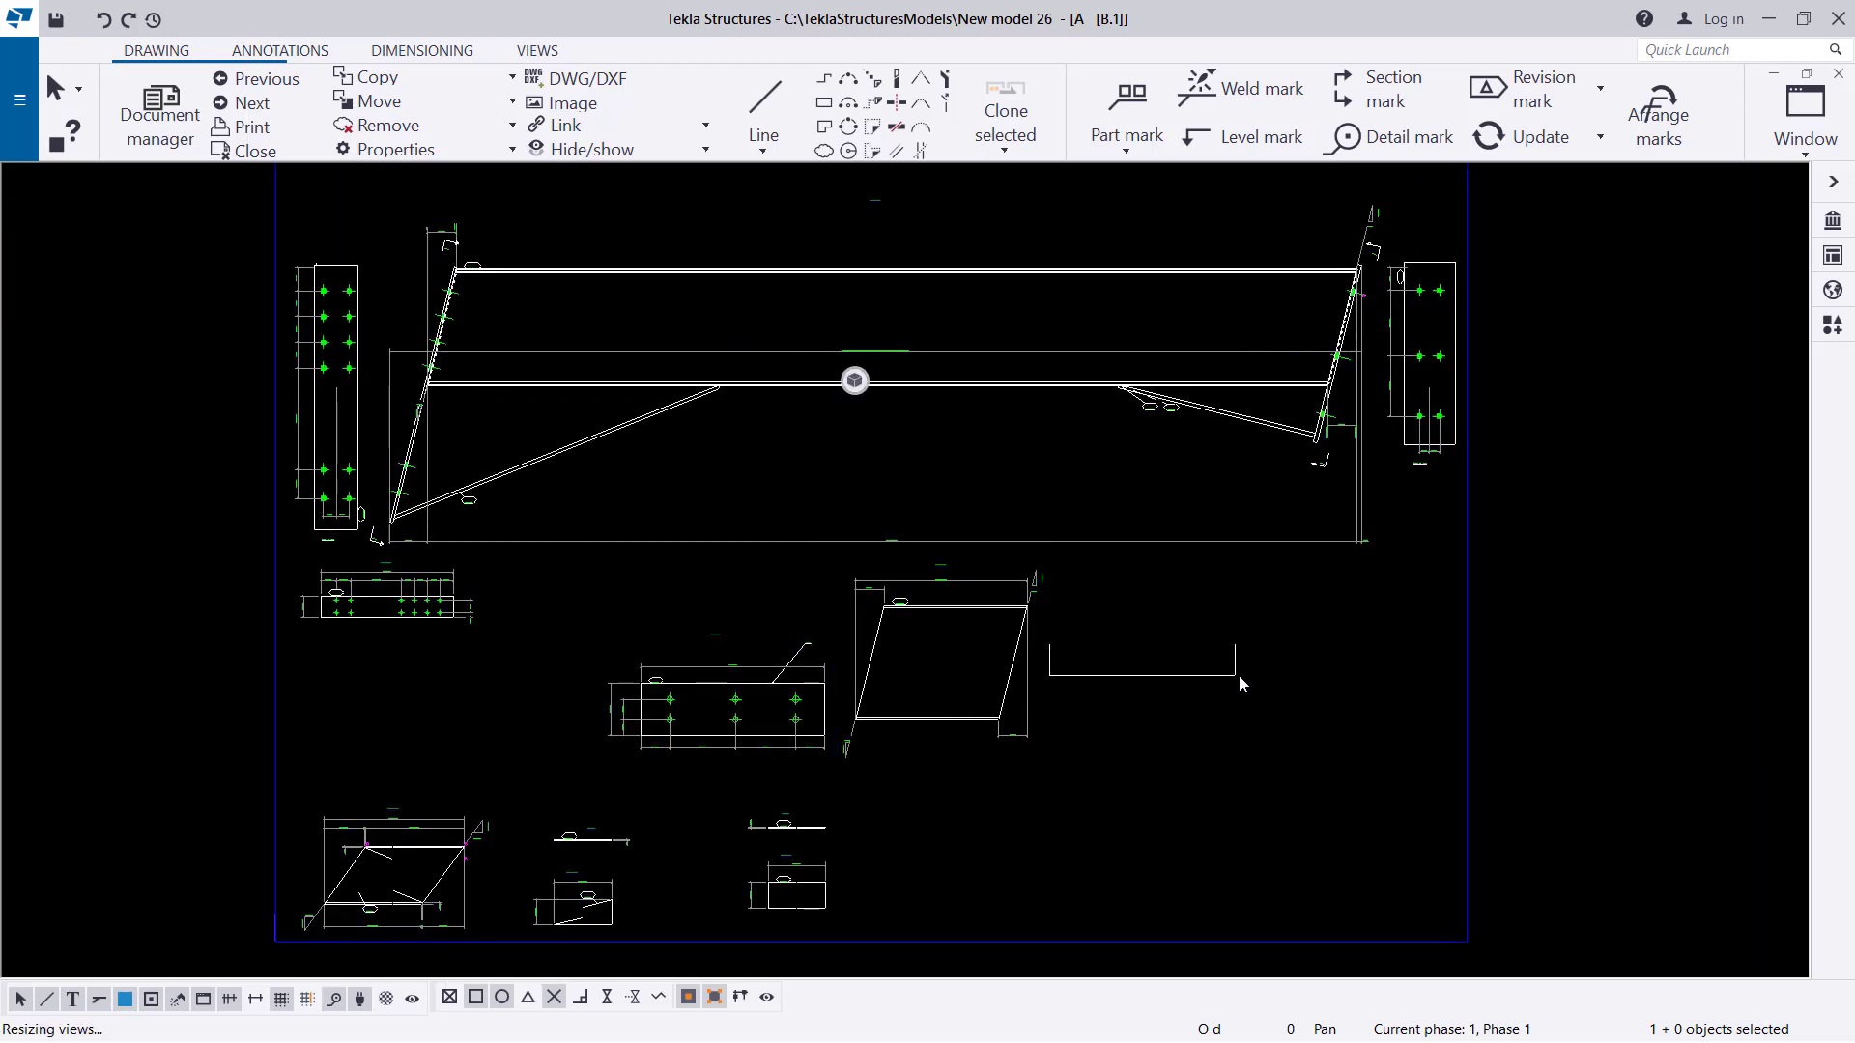
# Drag the small new single-part view further right on the sheet.
pyautogui.click(1032, 637)
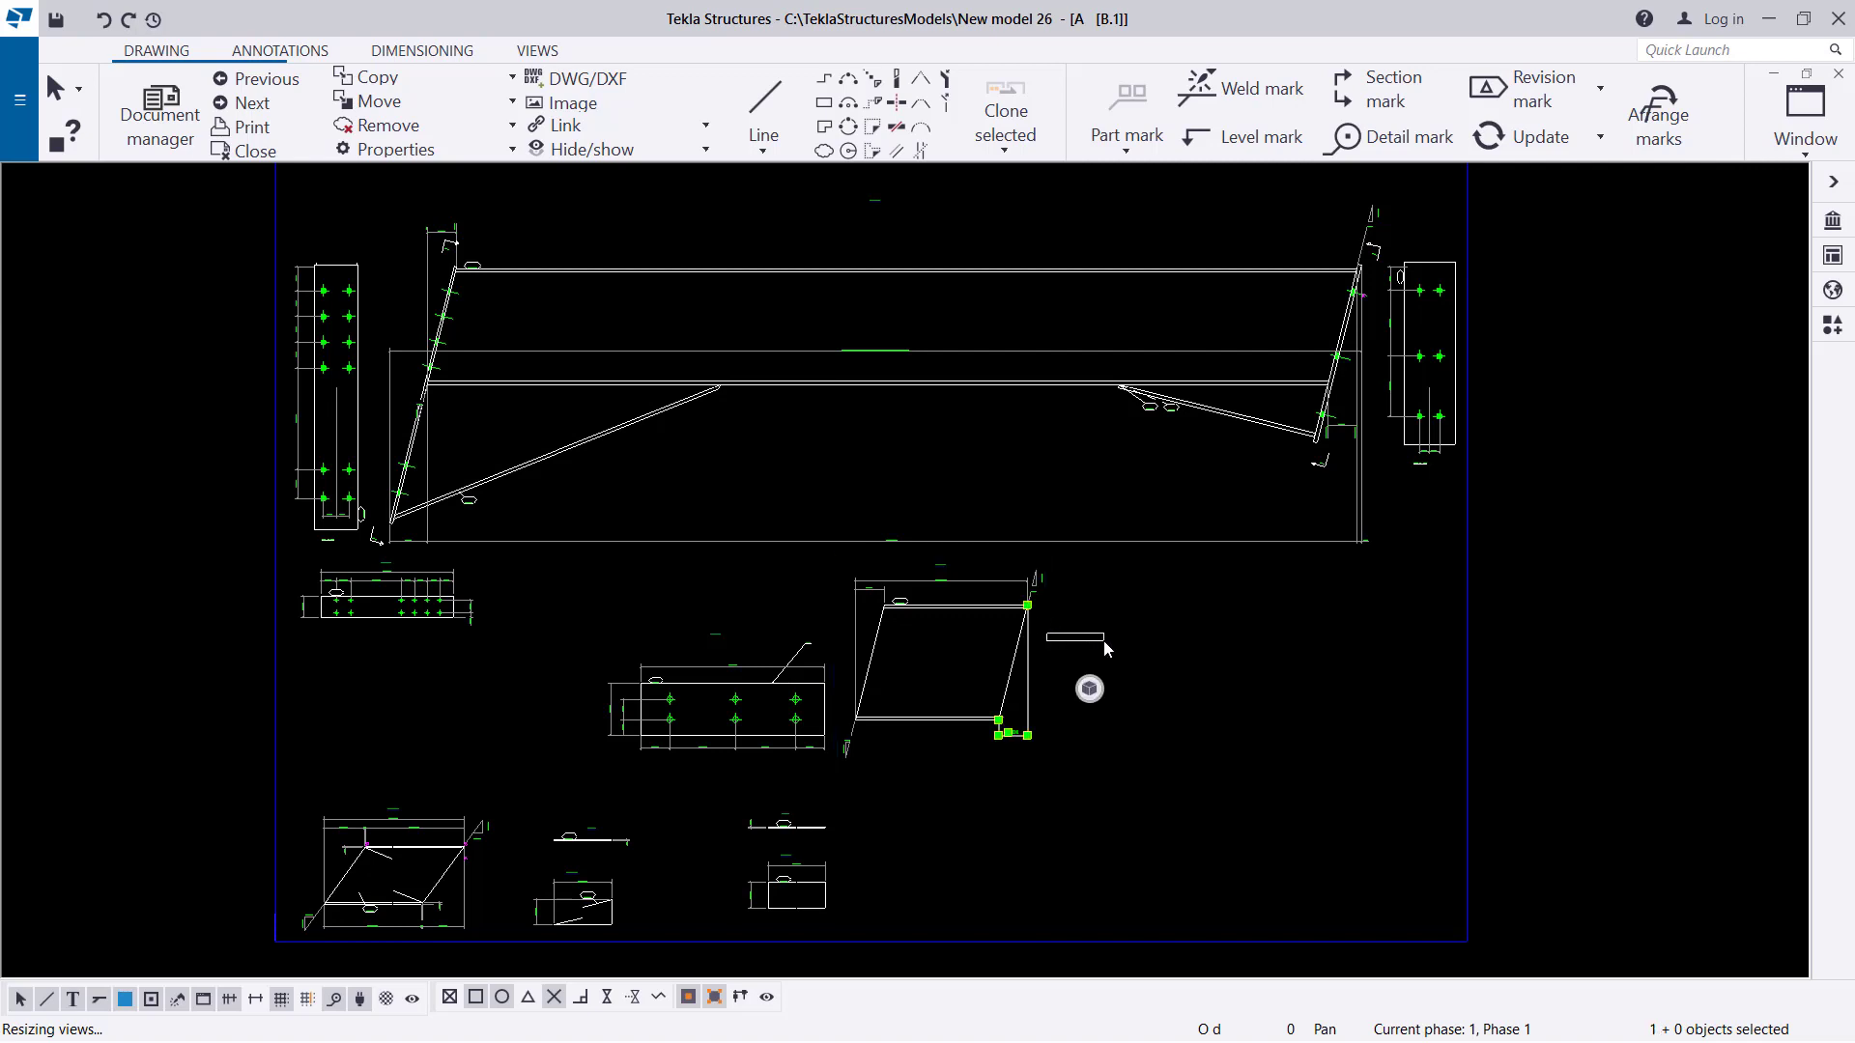
pyautogui.click(1043, 630)
pyautogui.moveTo(1051, 626)
pyautogui.mouseDown()
pyautogui.moveTo(1110, 656)
pyautogui.moveTo(1263, 667)
pyautogui.mouseUp()
pyautogui.scroll(3, 1255, 667)
pyautogui.click(1394, 611)
pyautogui.scroll(4, 1134, 770)
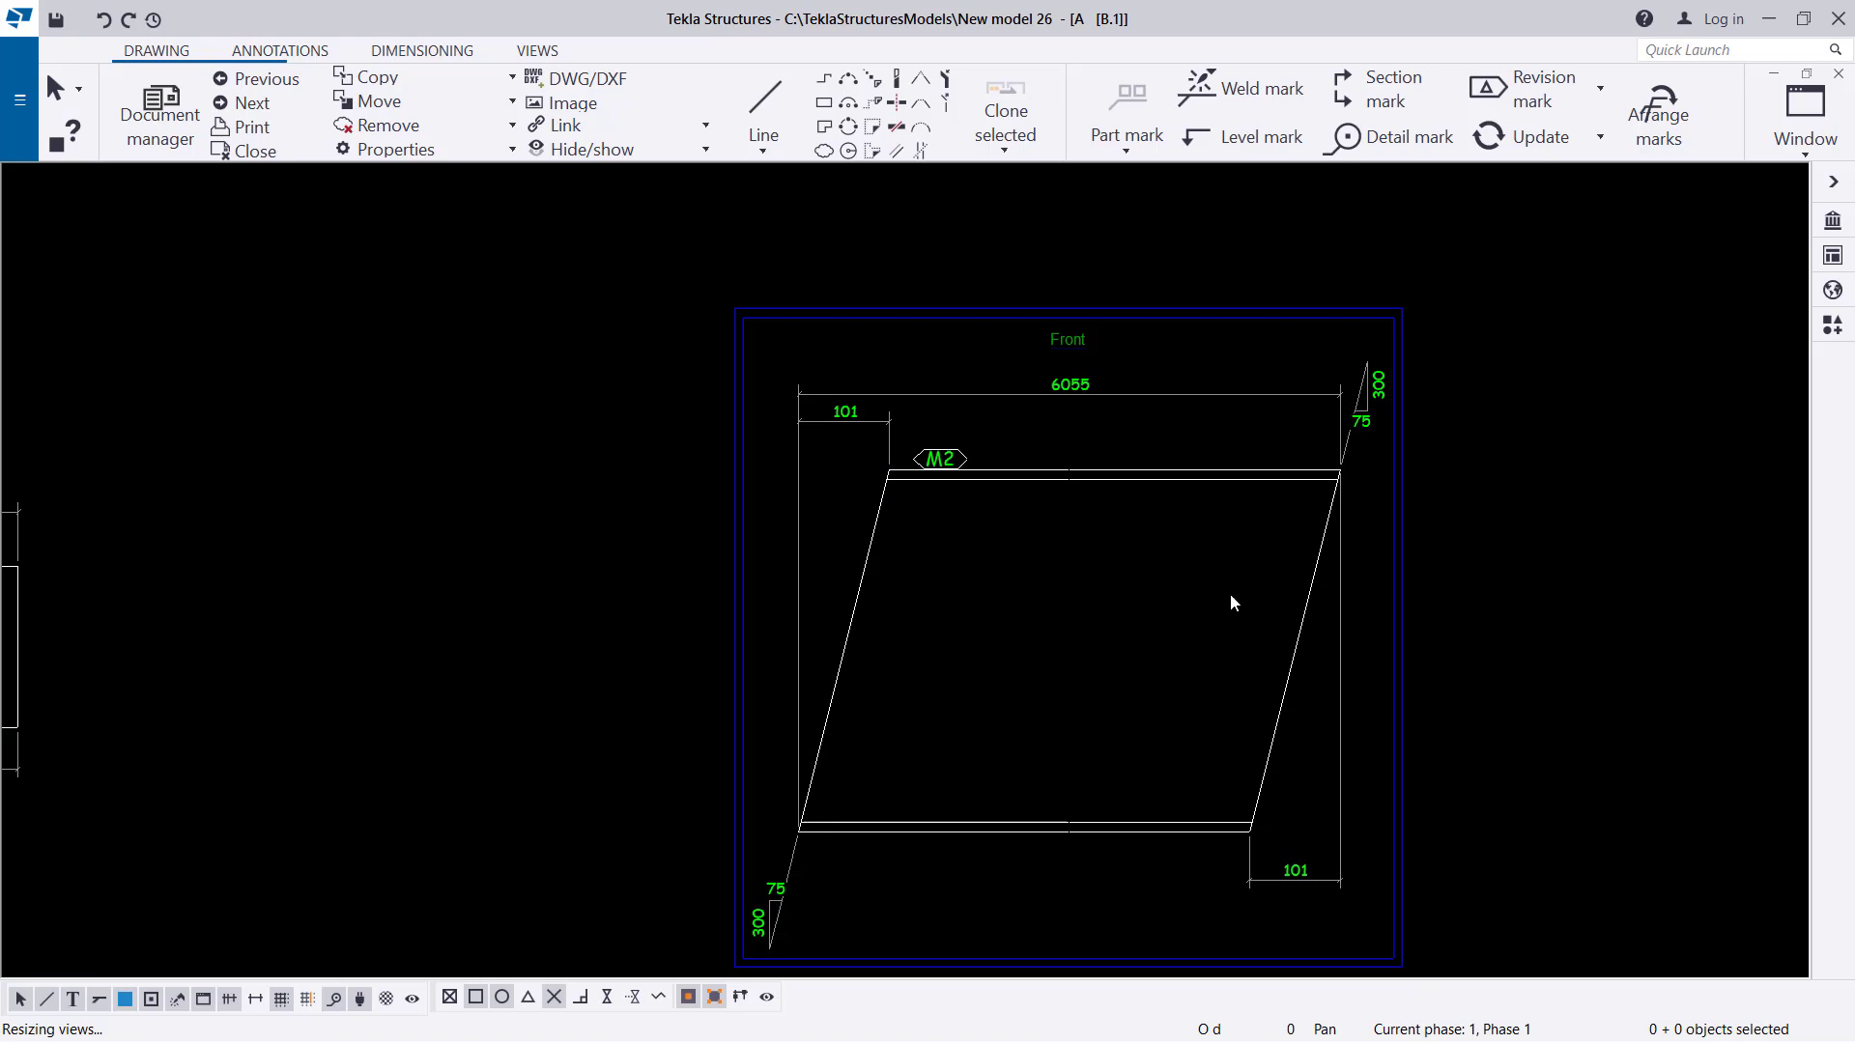
pyautogui.scroll(-4, 1227, 725)
pyautogui.scroll(4, 1277, 673)
pyautogui.scroll(2, 1115, 417)
pyautogui.scroll(-2, 1027, 484)
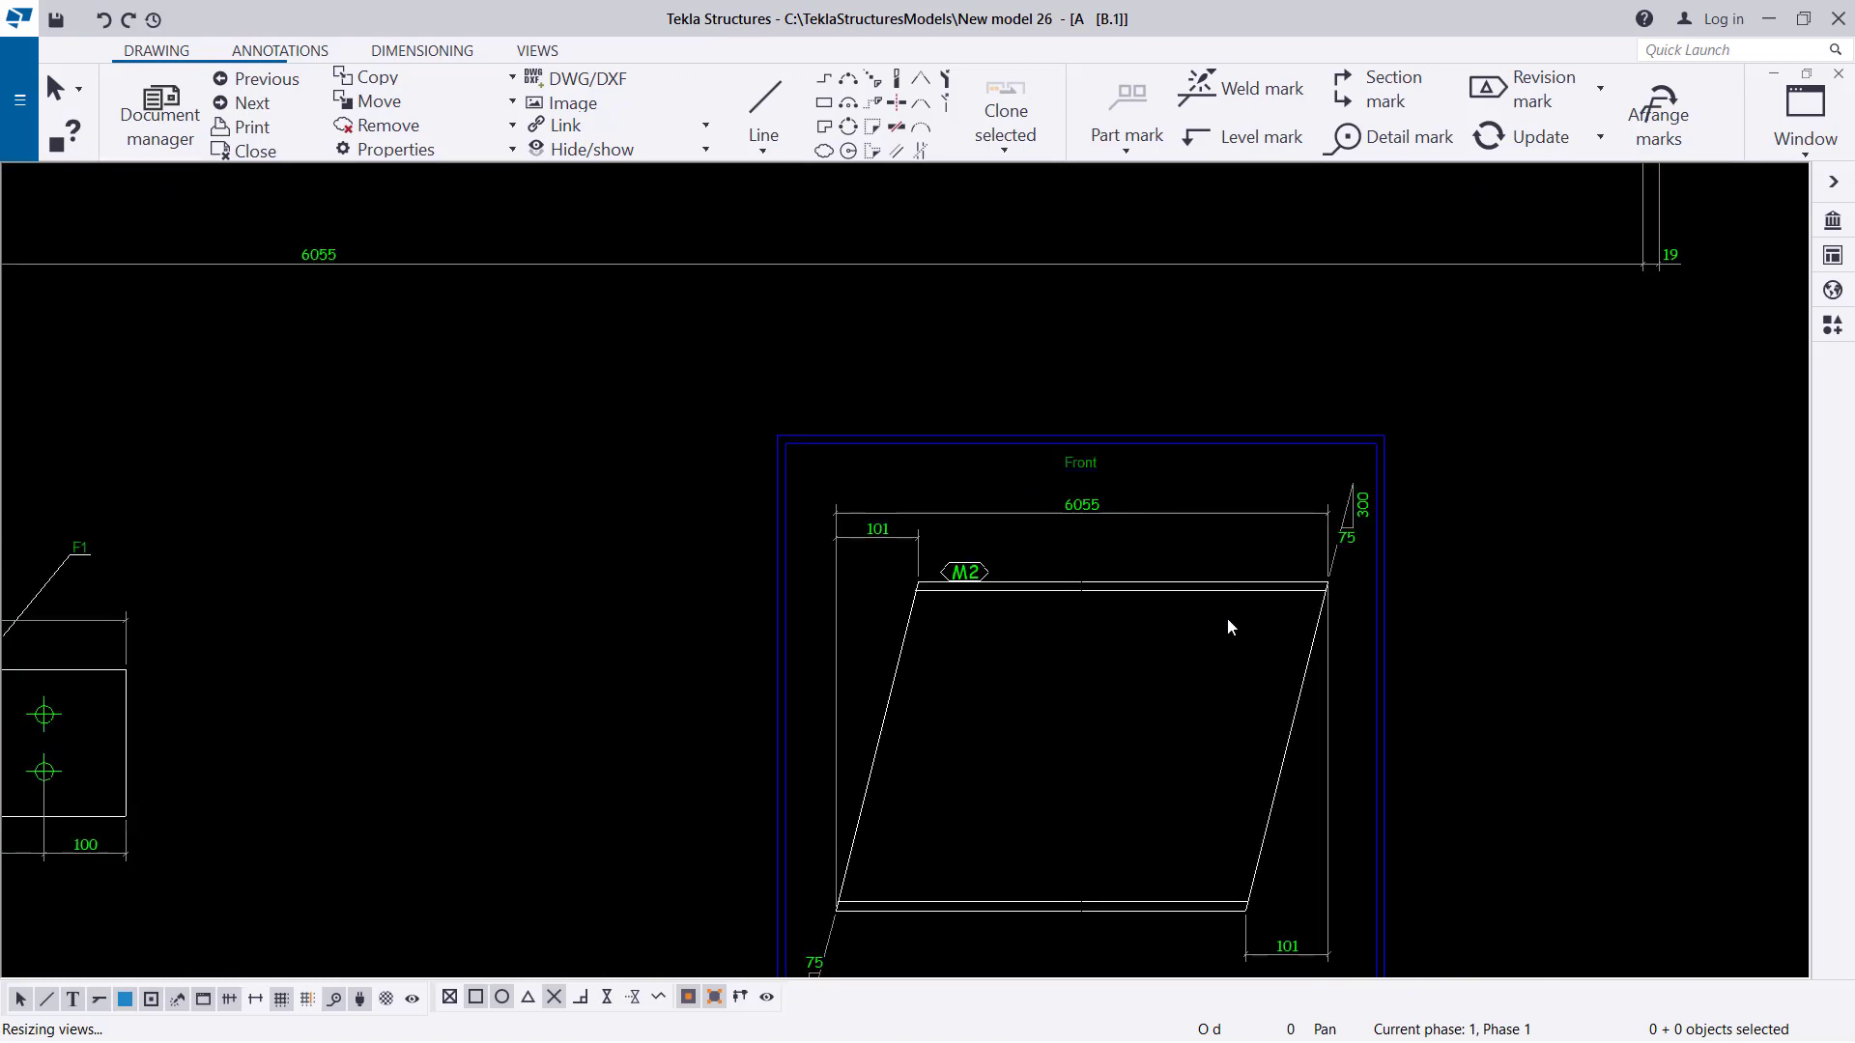
pyautogui.scroll(1, 1225, 621)
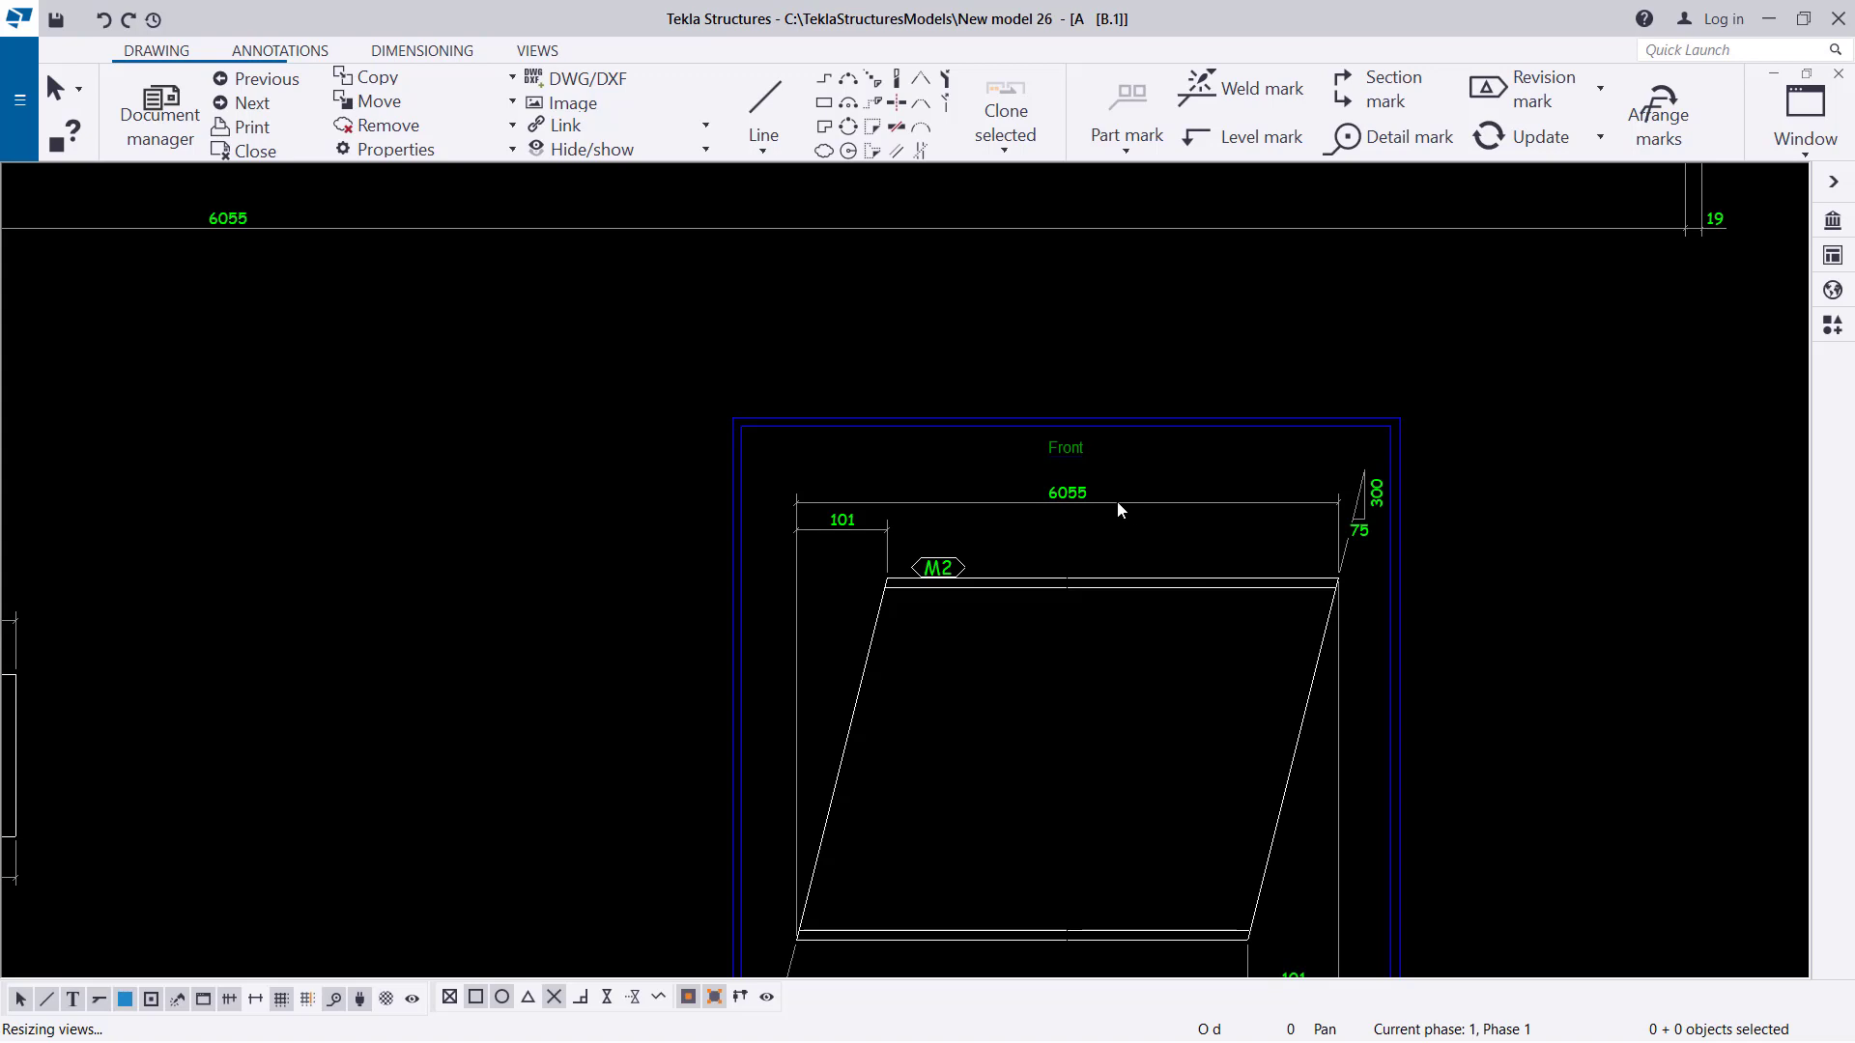
pyautogui.scroll(2, 1111, 496)
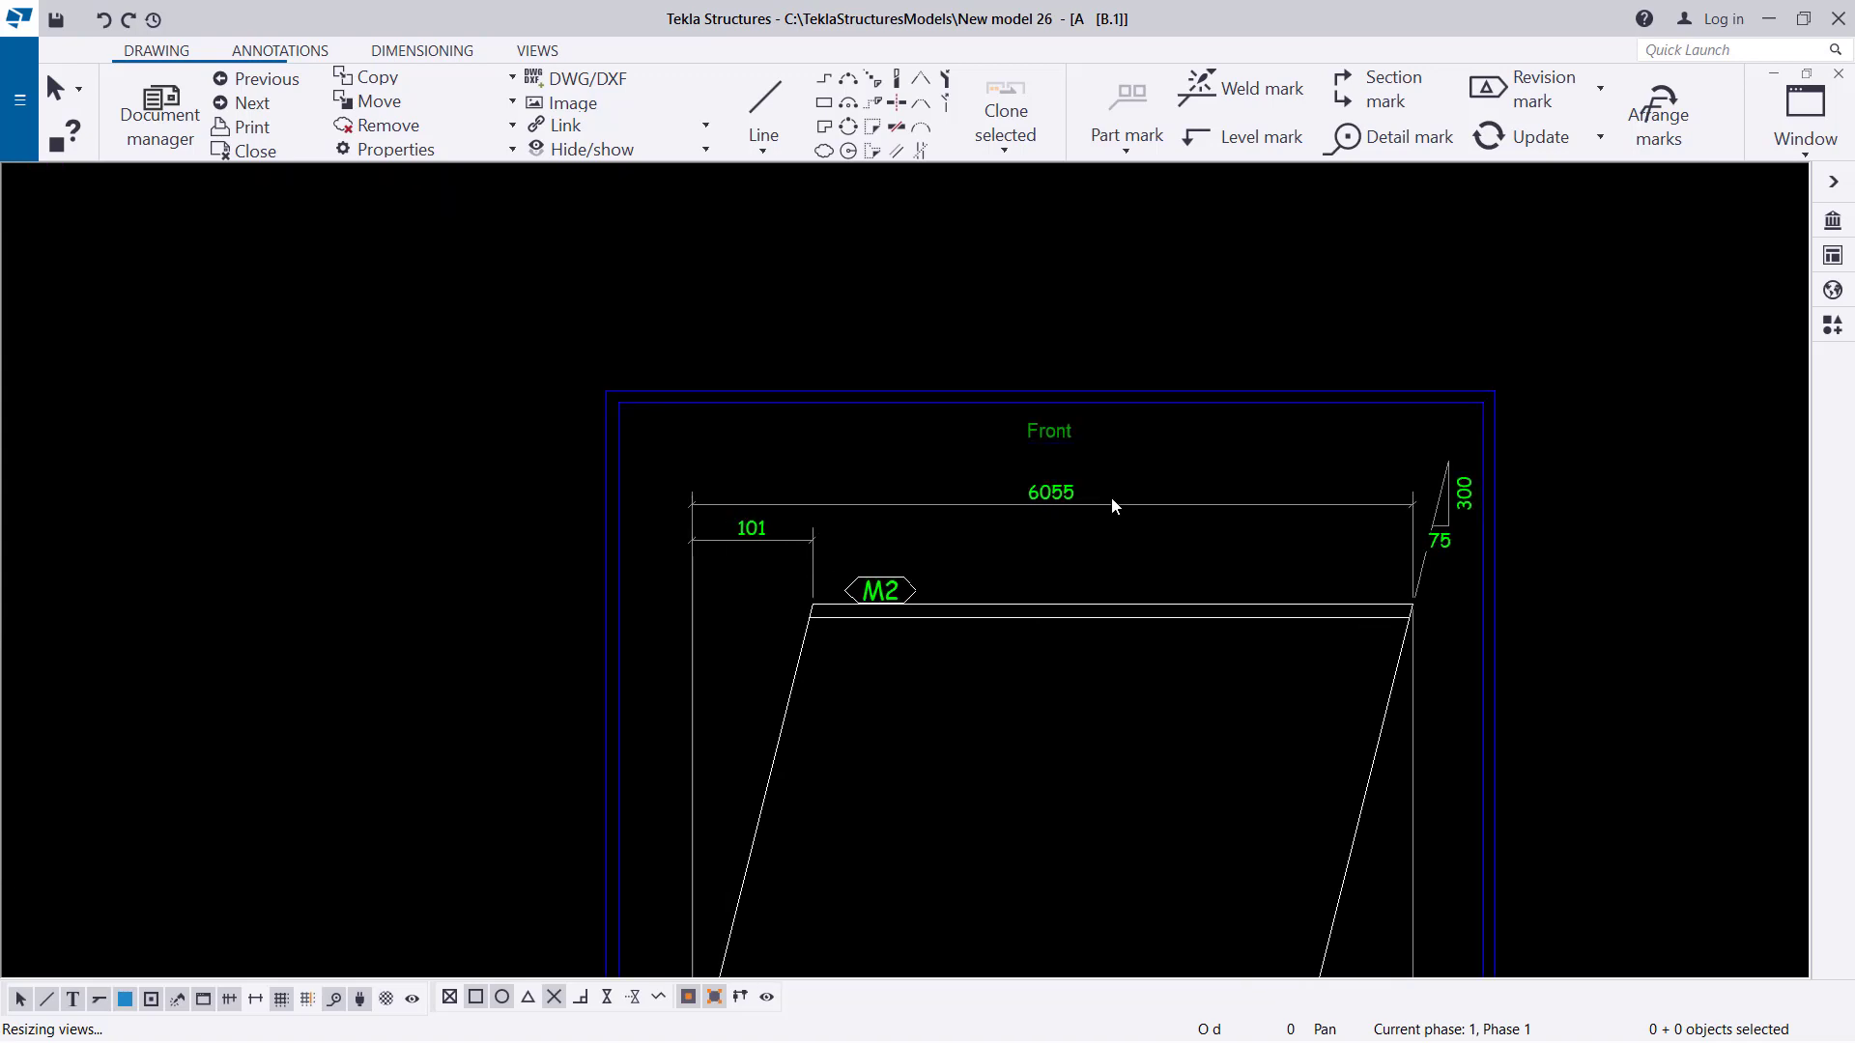
# Check the rafter's 6055 overall dimension and the plate's Front view by selecting them.
pyautogui.click(1034, 496)
pyautogui.scroll(-2, 790, 591)
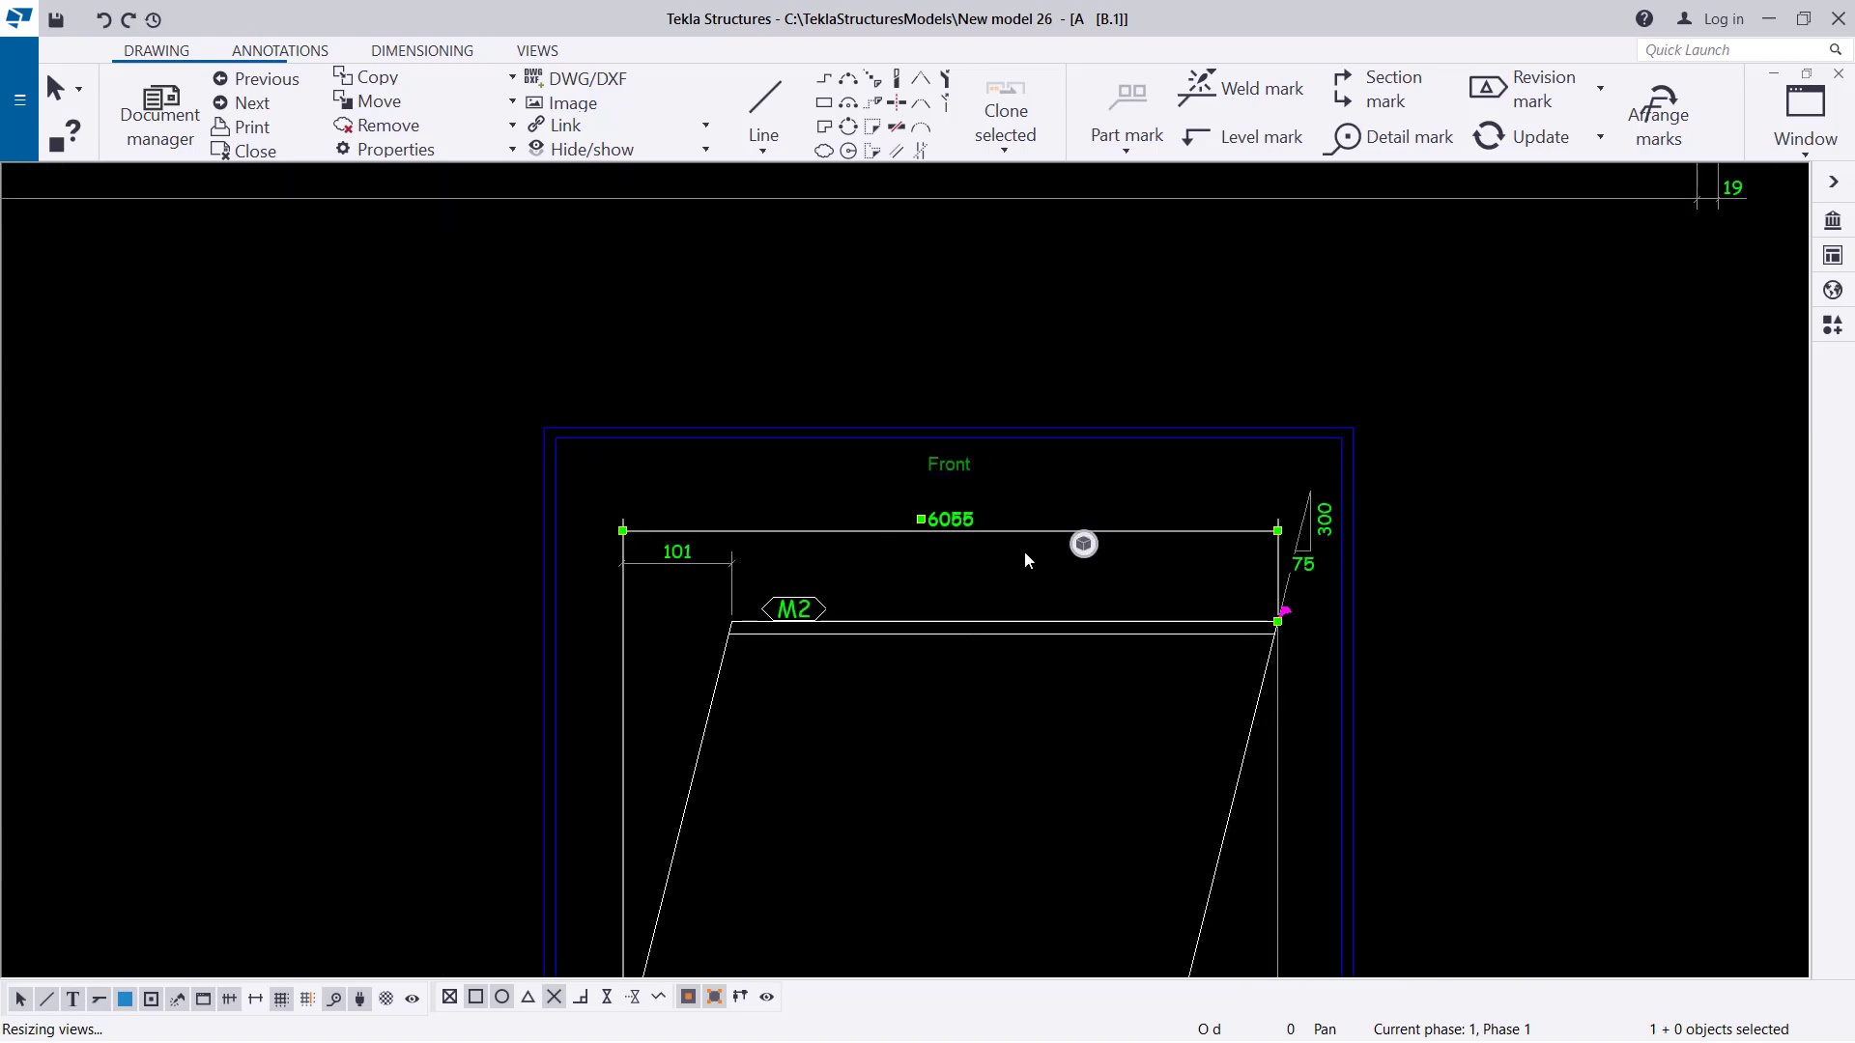
pyautogui.scroll(-4, 1155, 585)
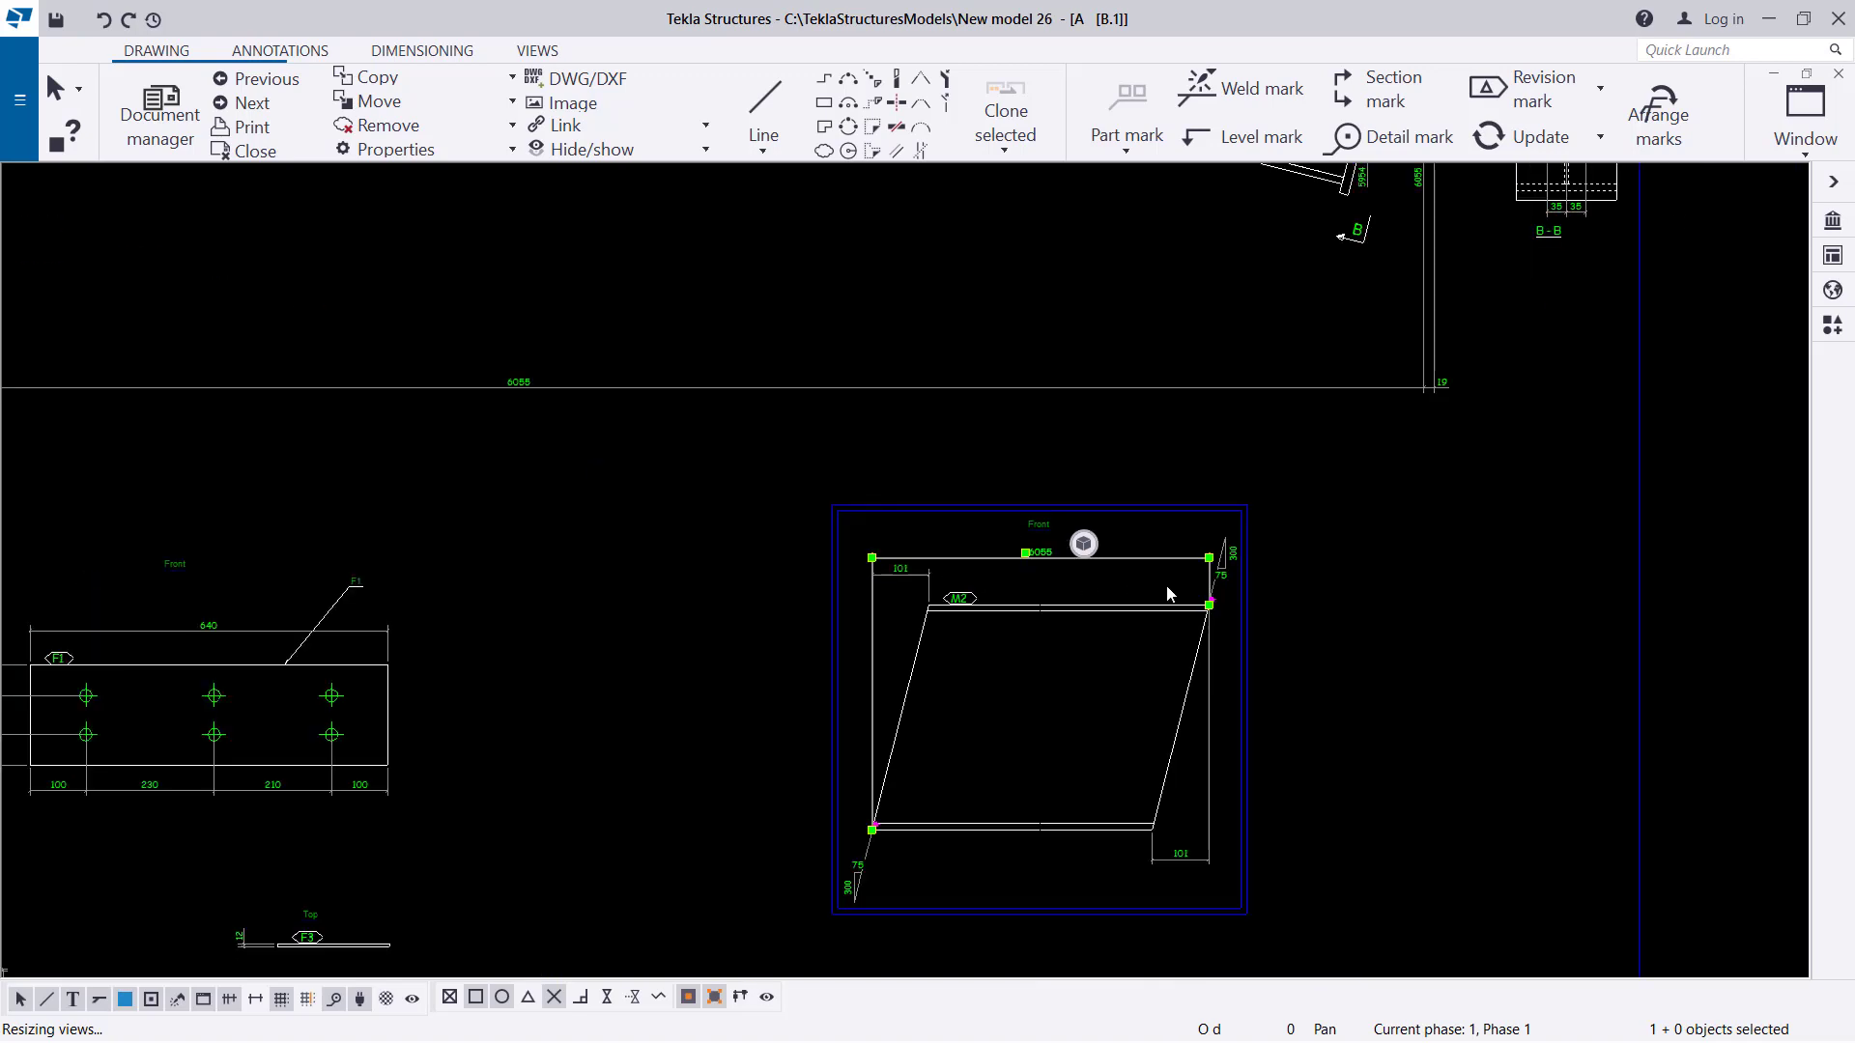
pyautogui.scroll(1, 1052, 638)
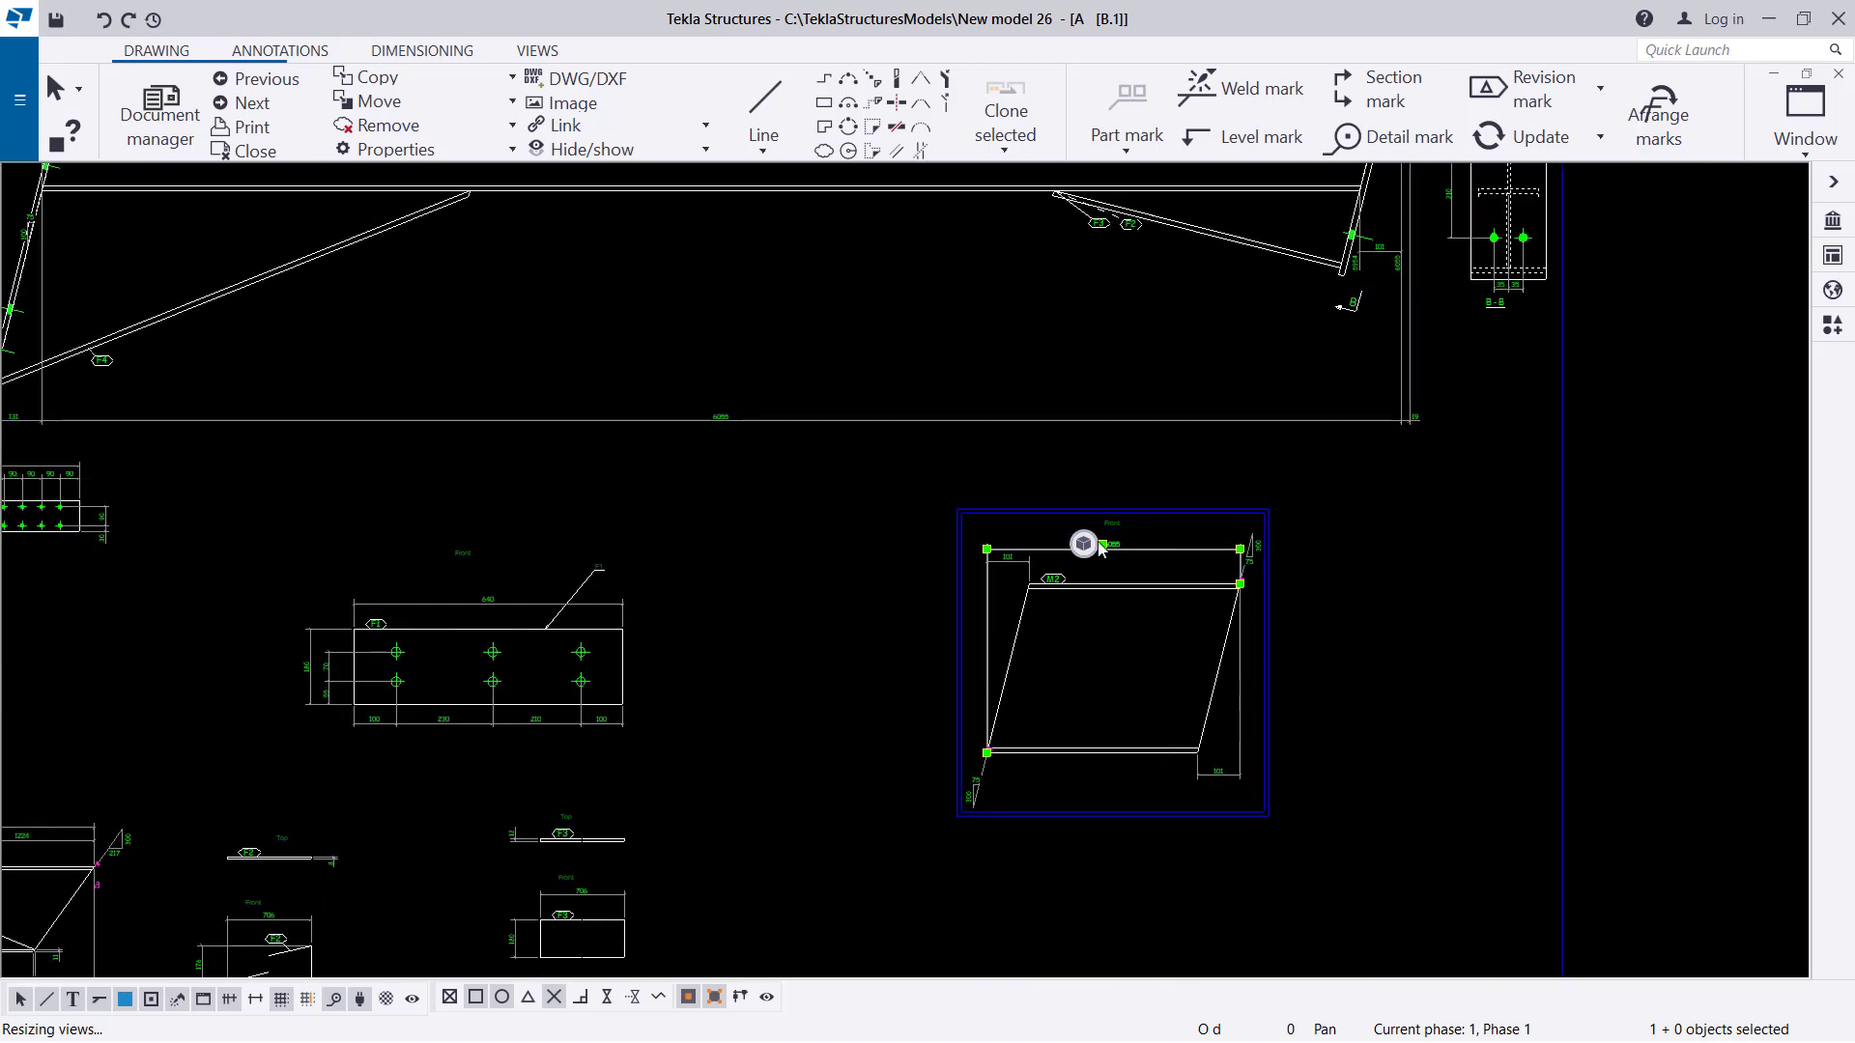
pyautogui.click(1413, 553)
pyautogui.scroll(-3, 1236, 608)
pyautogui.click(763, 576)
pyautogui.scroll(2, 783, 589)
pyautogui.scroll(1, 795, 611)
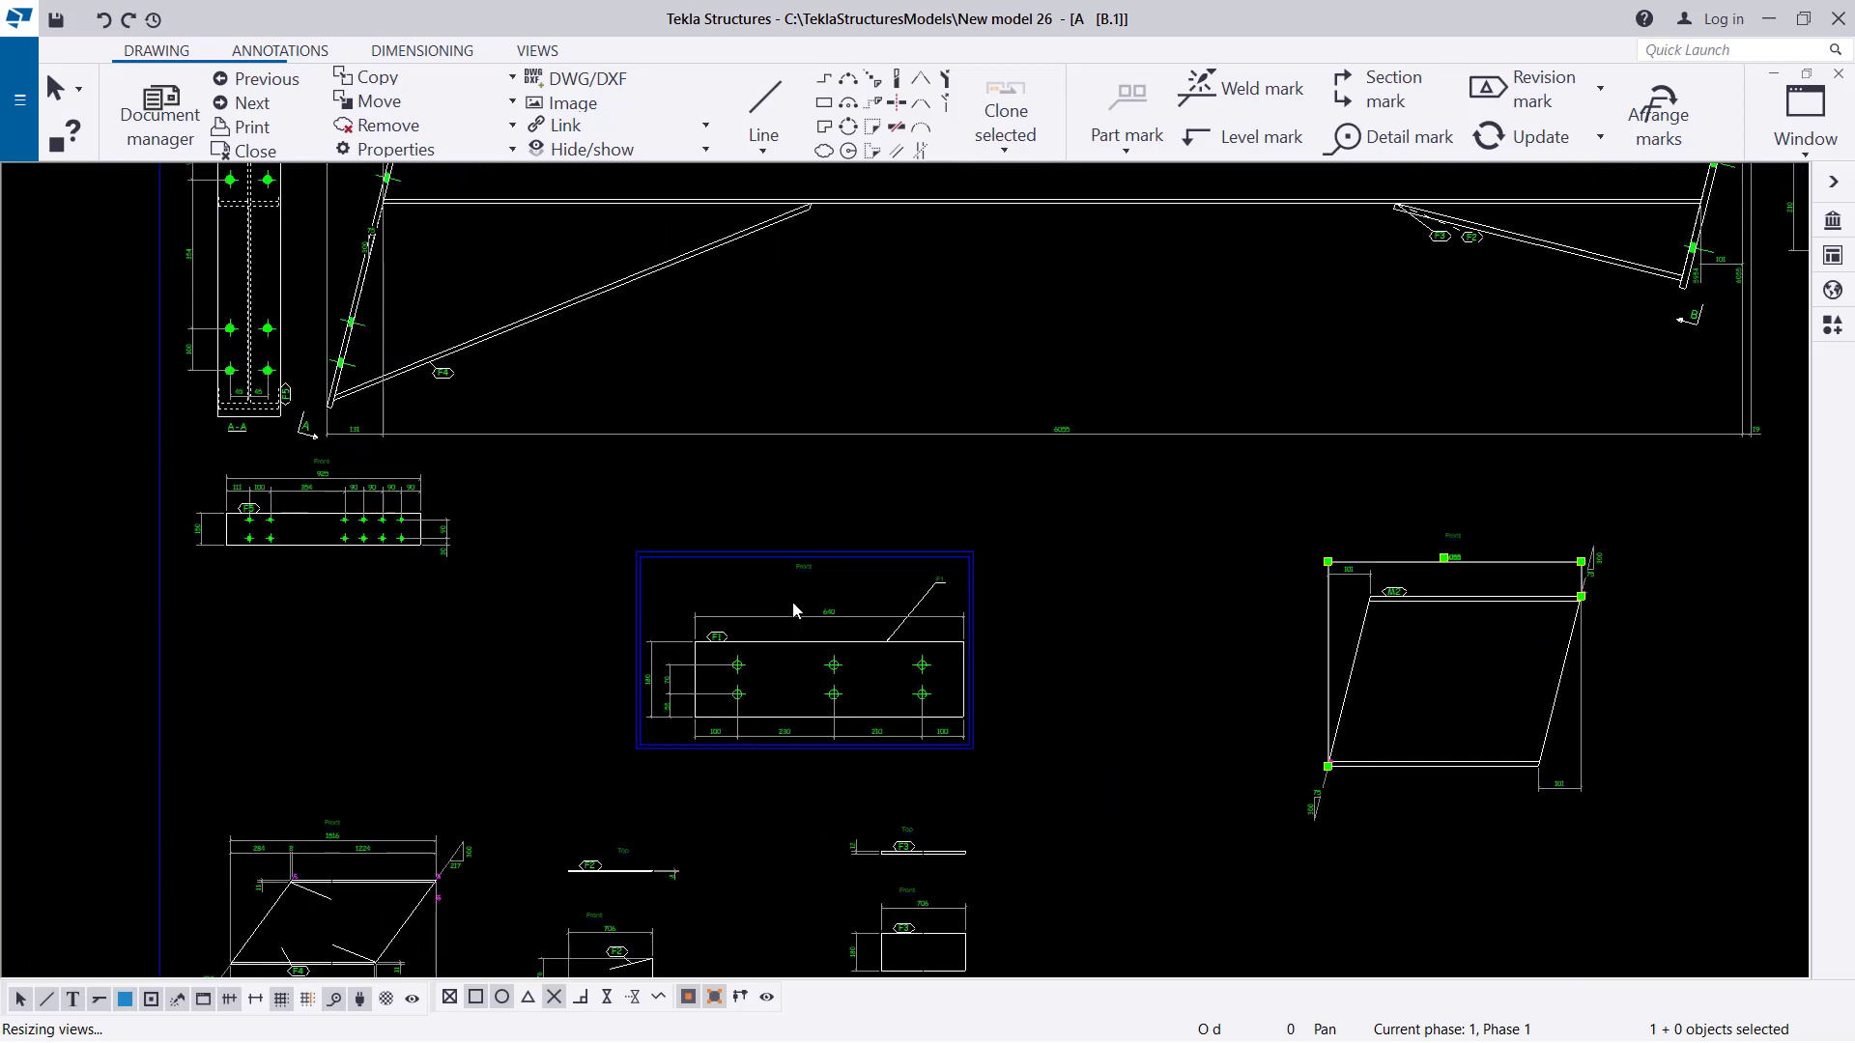
pyautogui.scroll(2, 576, 528)
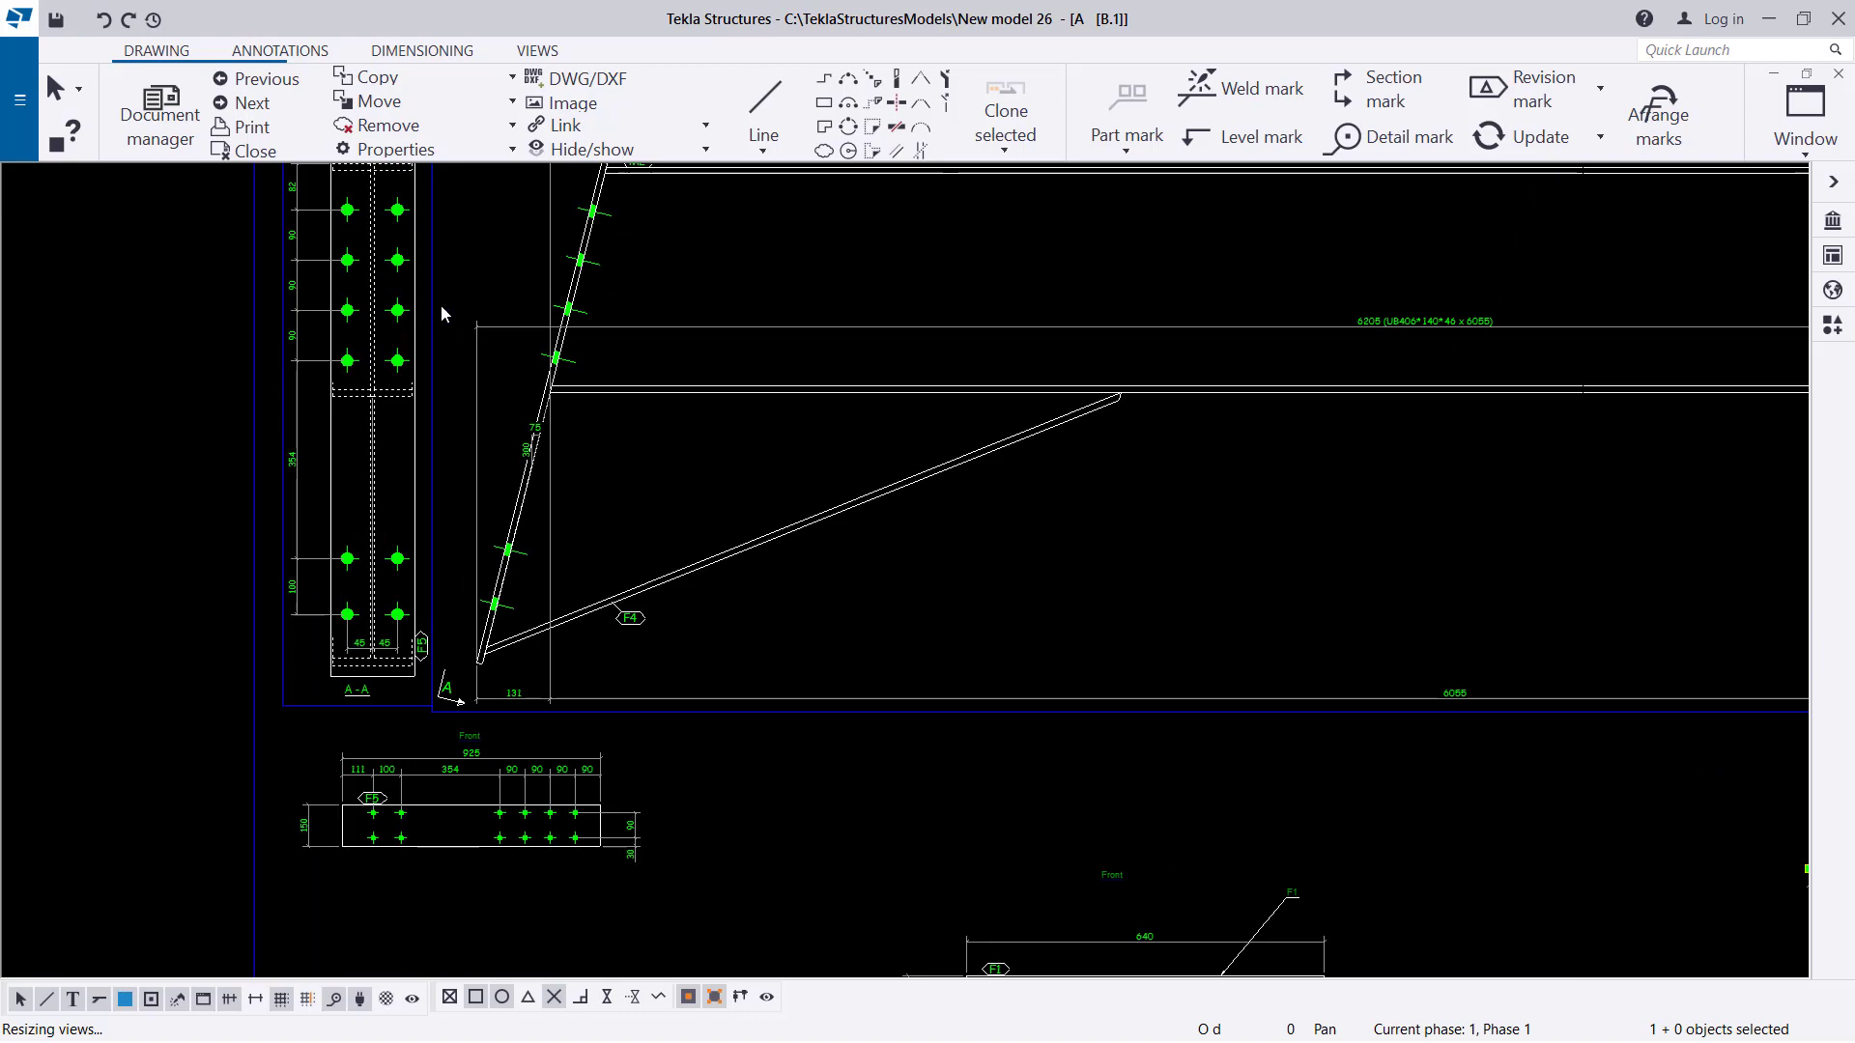
pyautogui.scroll(5, 552, 490)
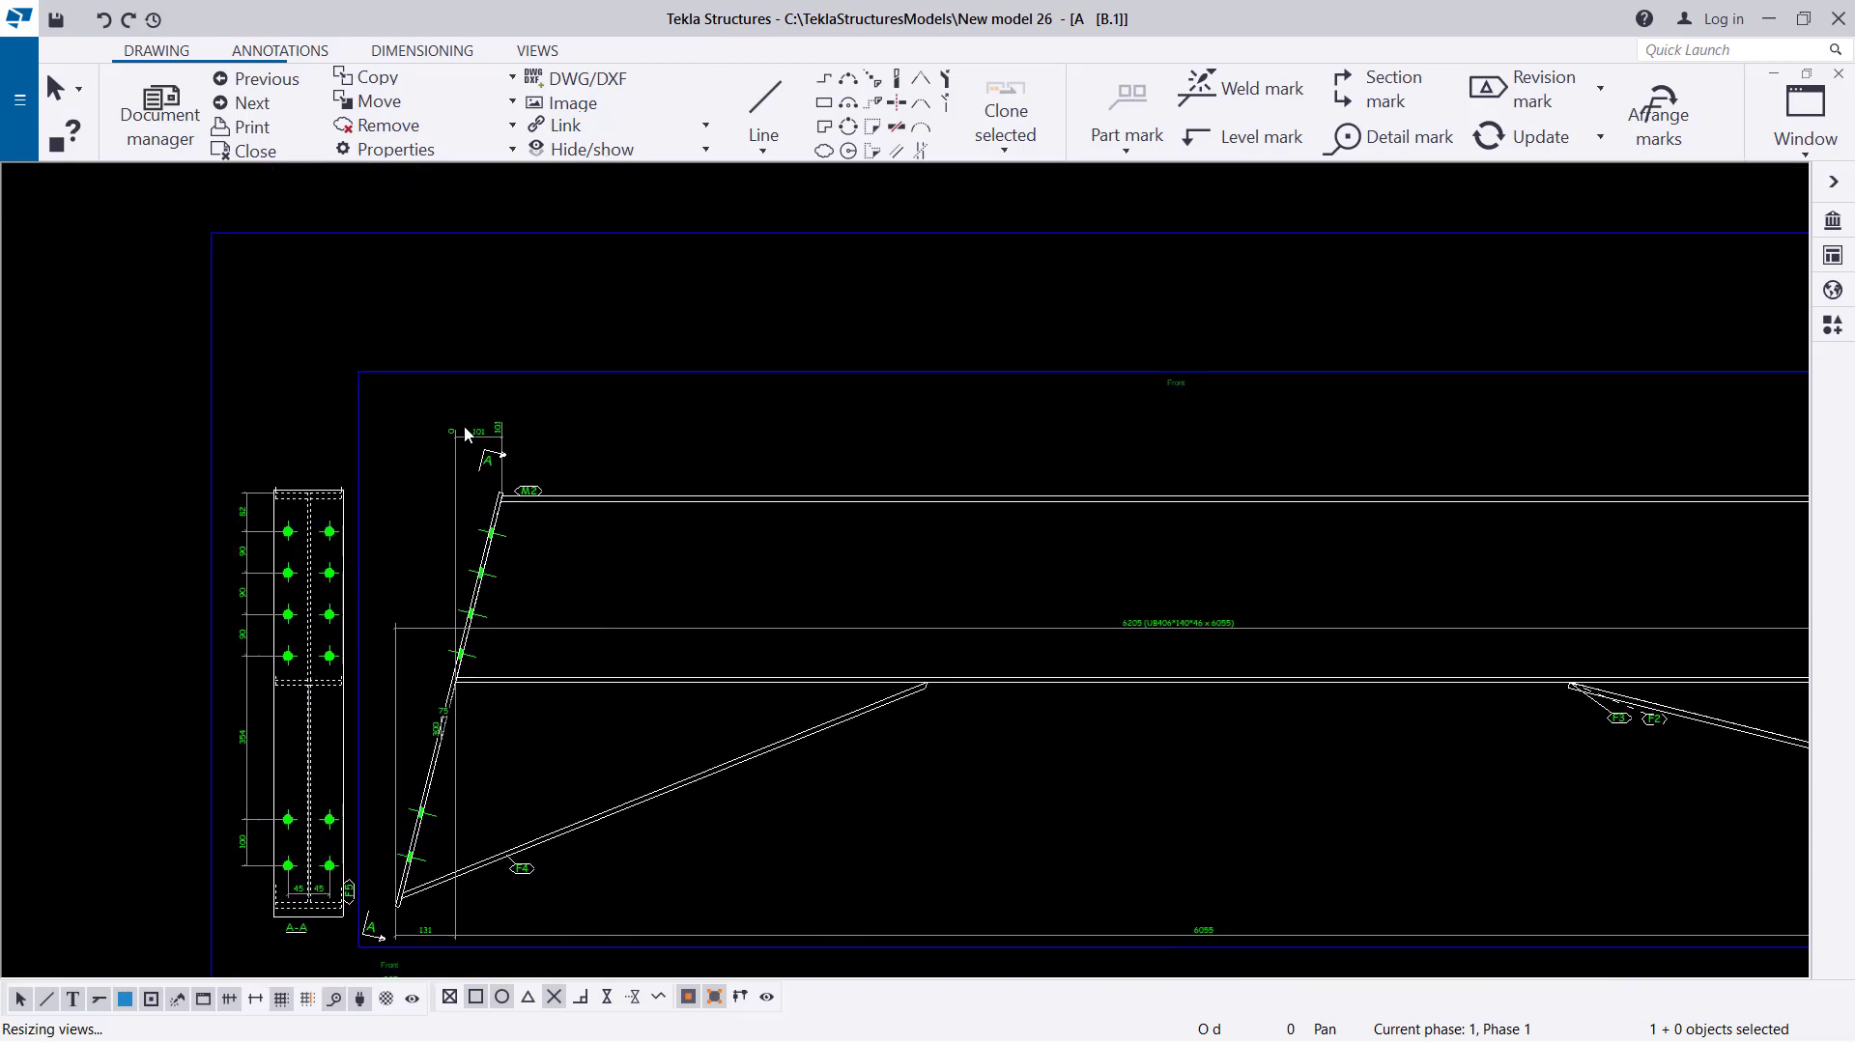
# Switch the 101 dimension's Straight type to the first style, removing its 0 and 101 labels.
pyautogui.scroll(3, 495, 465)
pyautogui.doubleClick(501, 410)
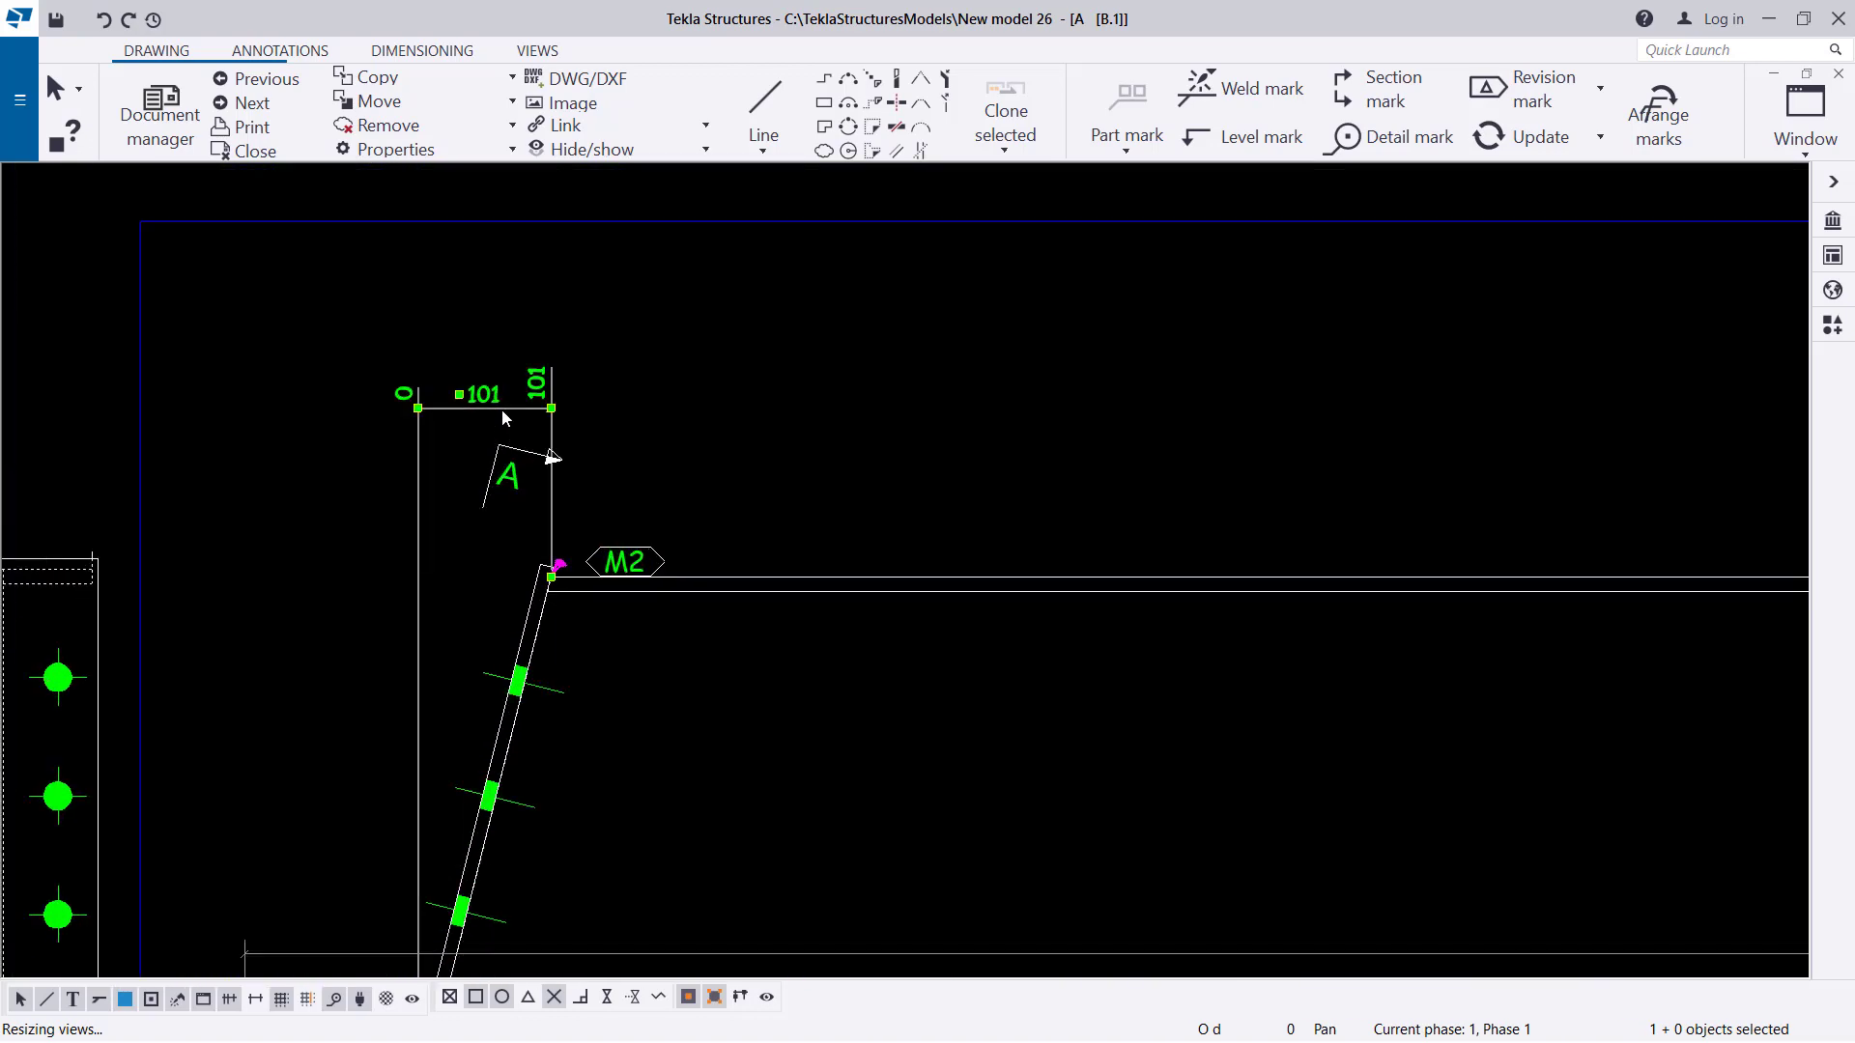
pyautogui.moveTo(433, 260); pyautogui.dragTo(1350, 335)
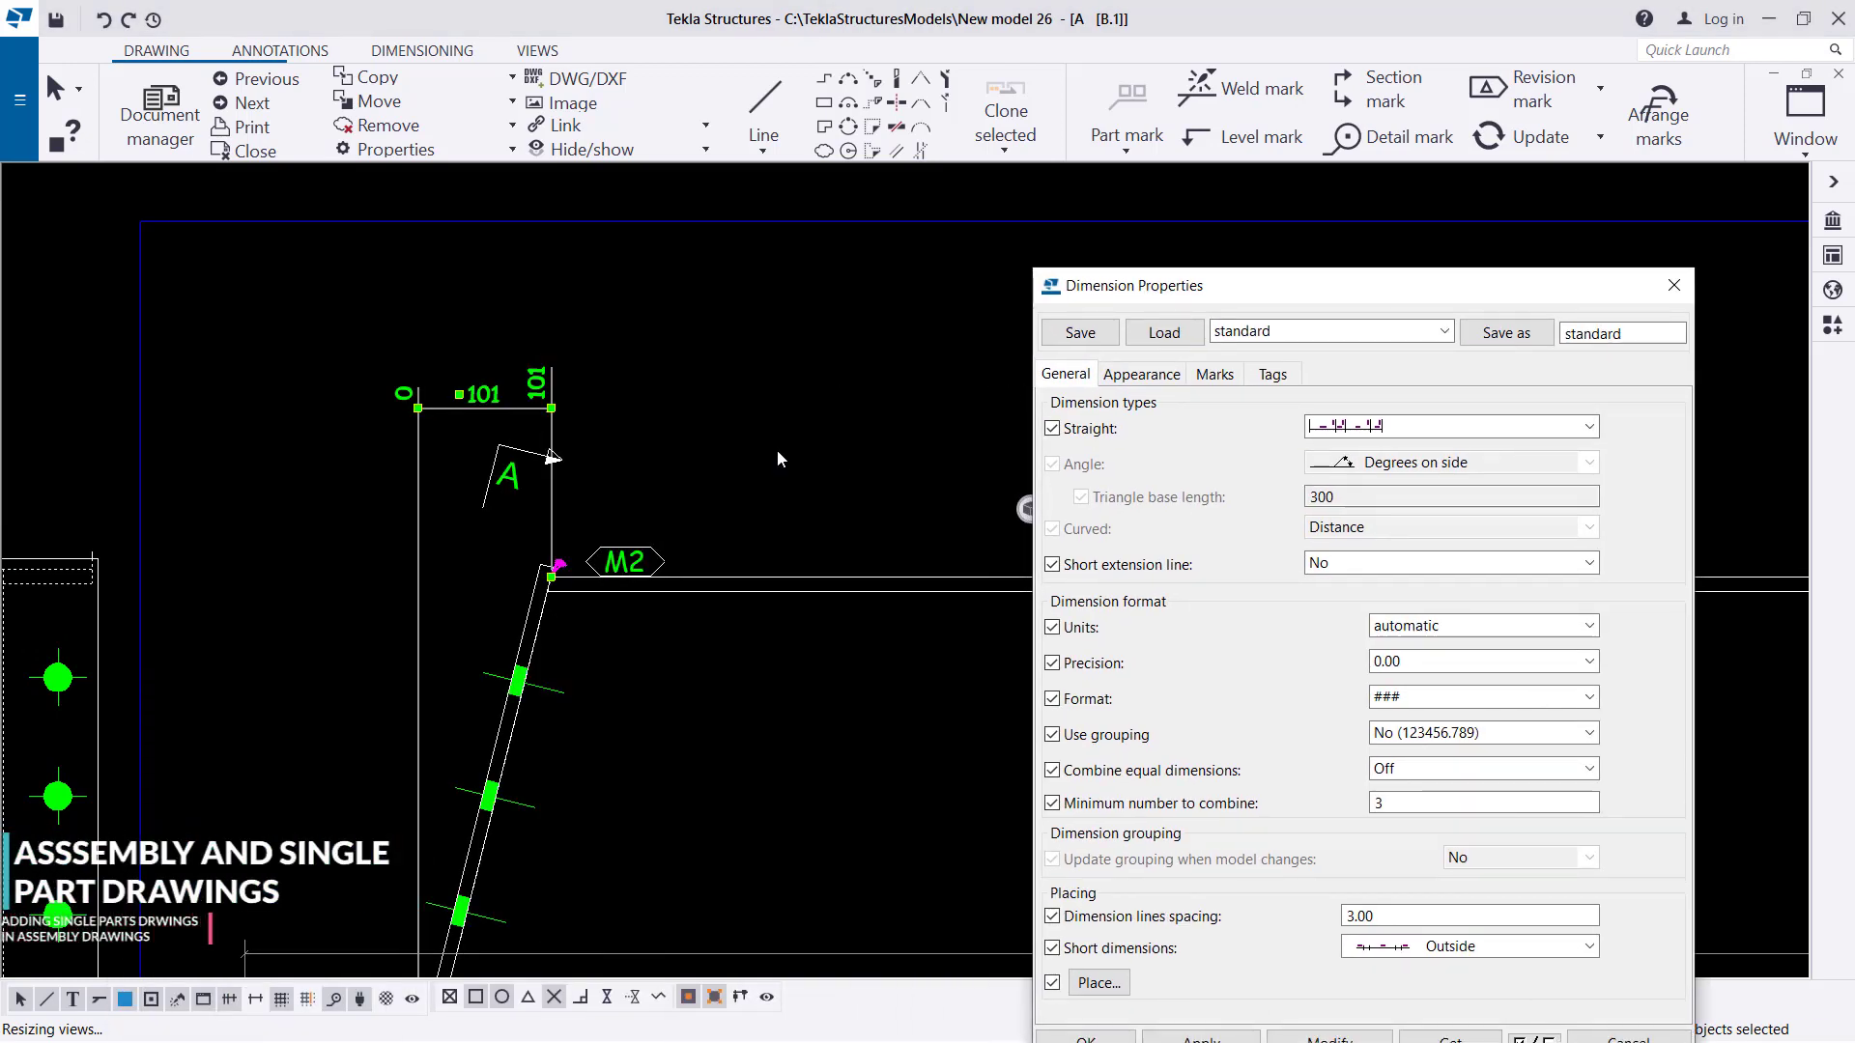
pyautogui.click(1589, 427)
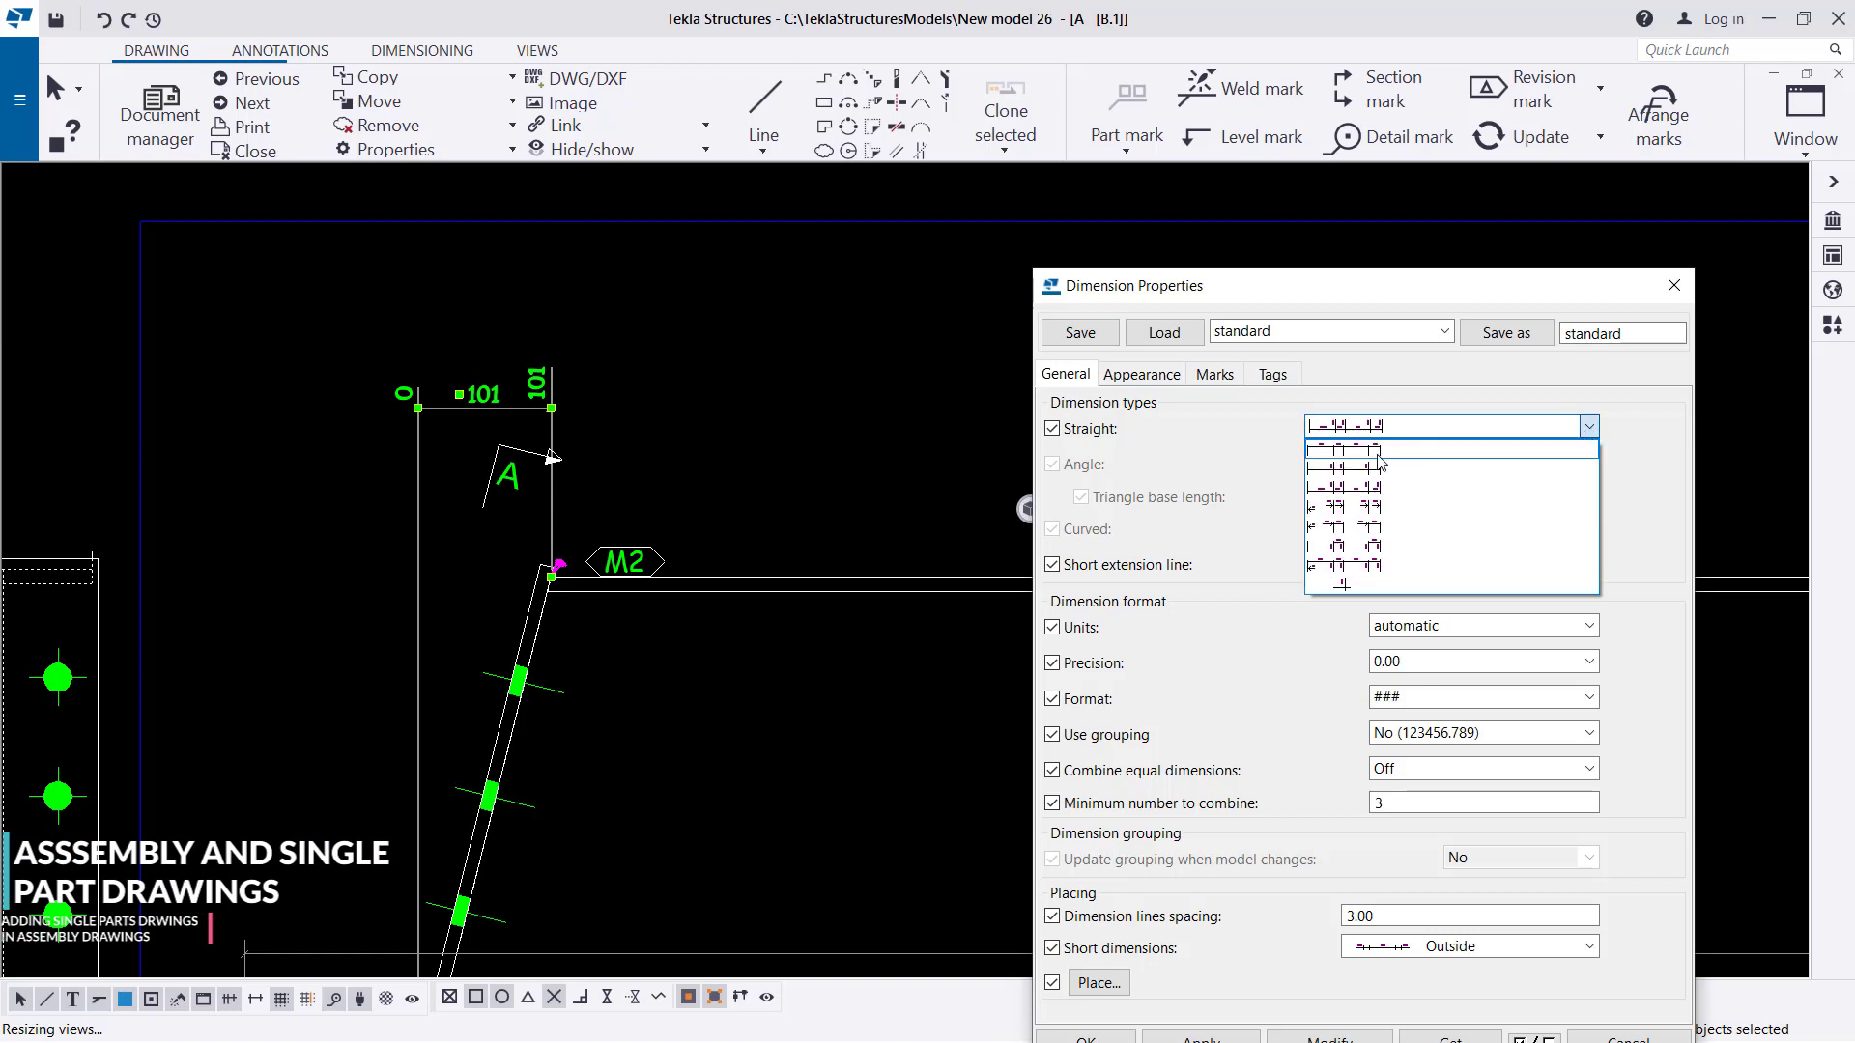
pyautogui.click(1367, 450)
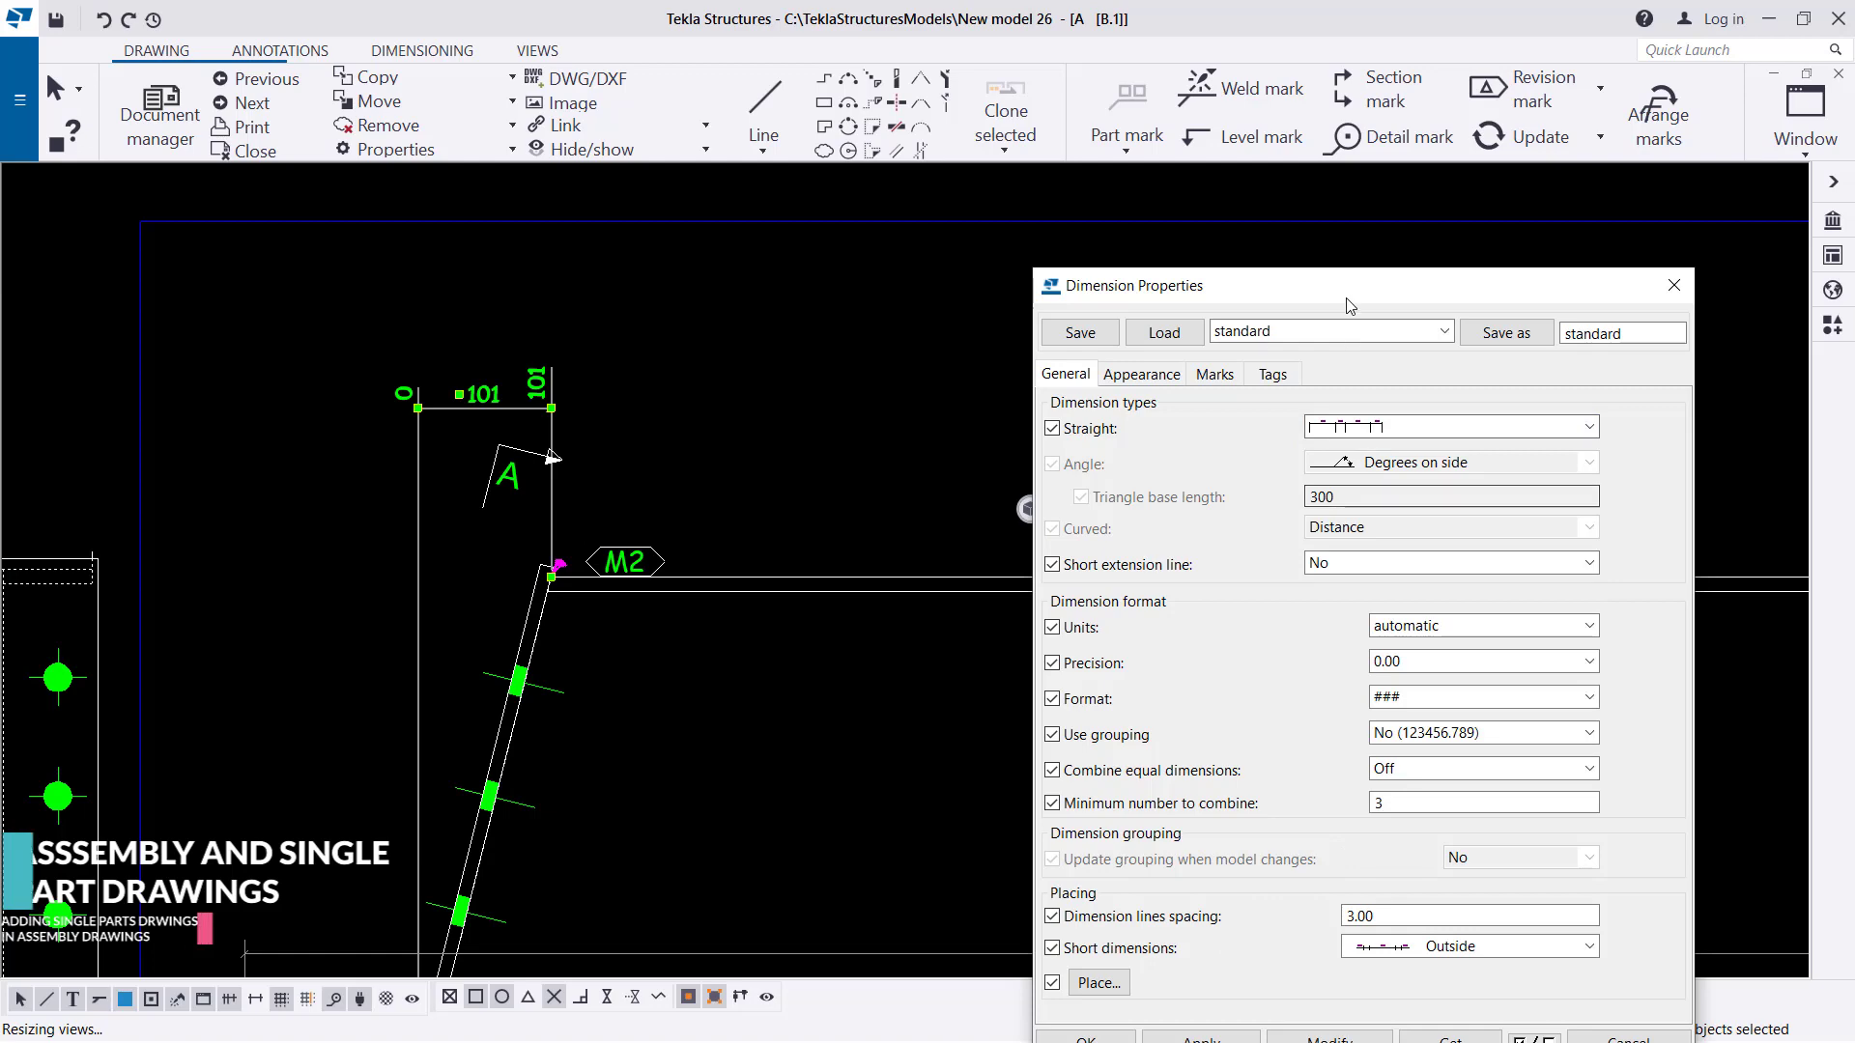
pyautogui.moveTo(1255, 285); pyautogui.dragTo(1266, 159)
pyautogui.click(1337, 920)
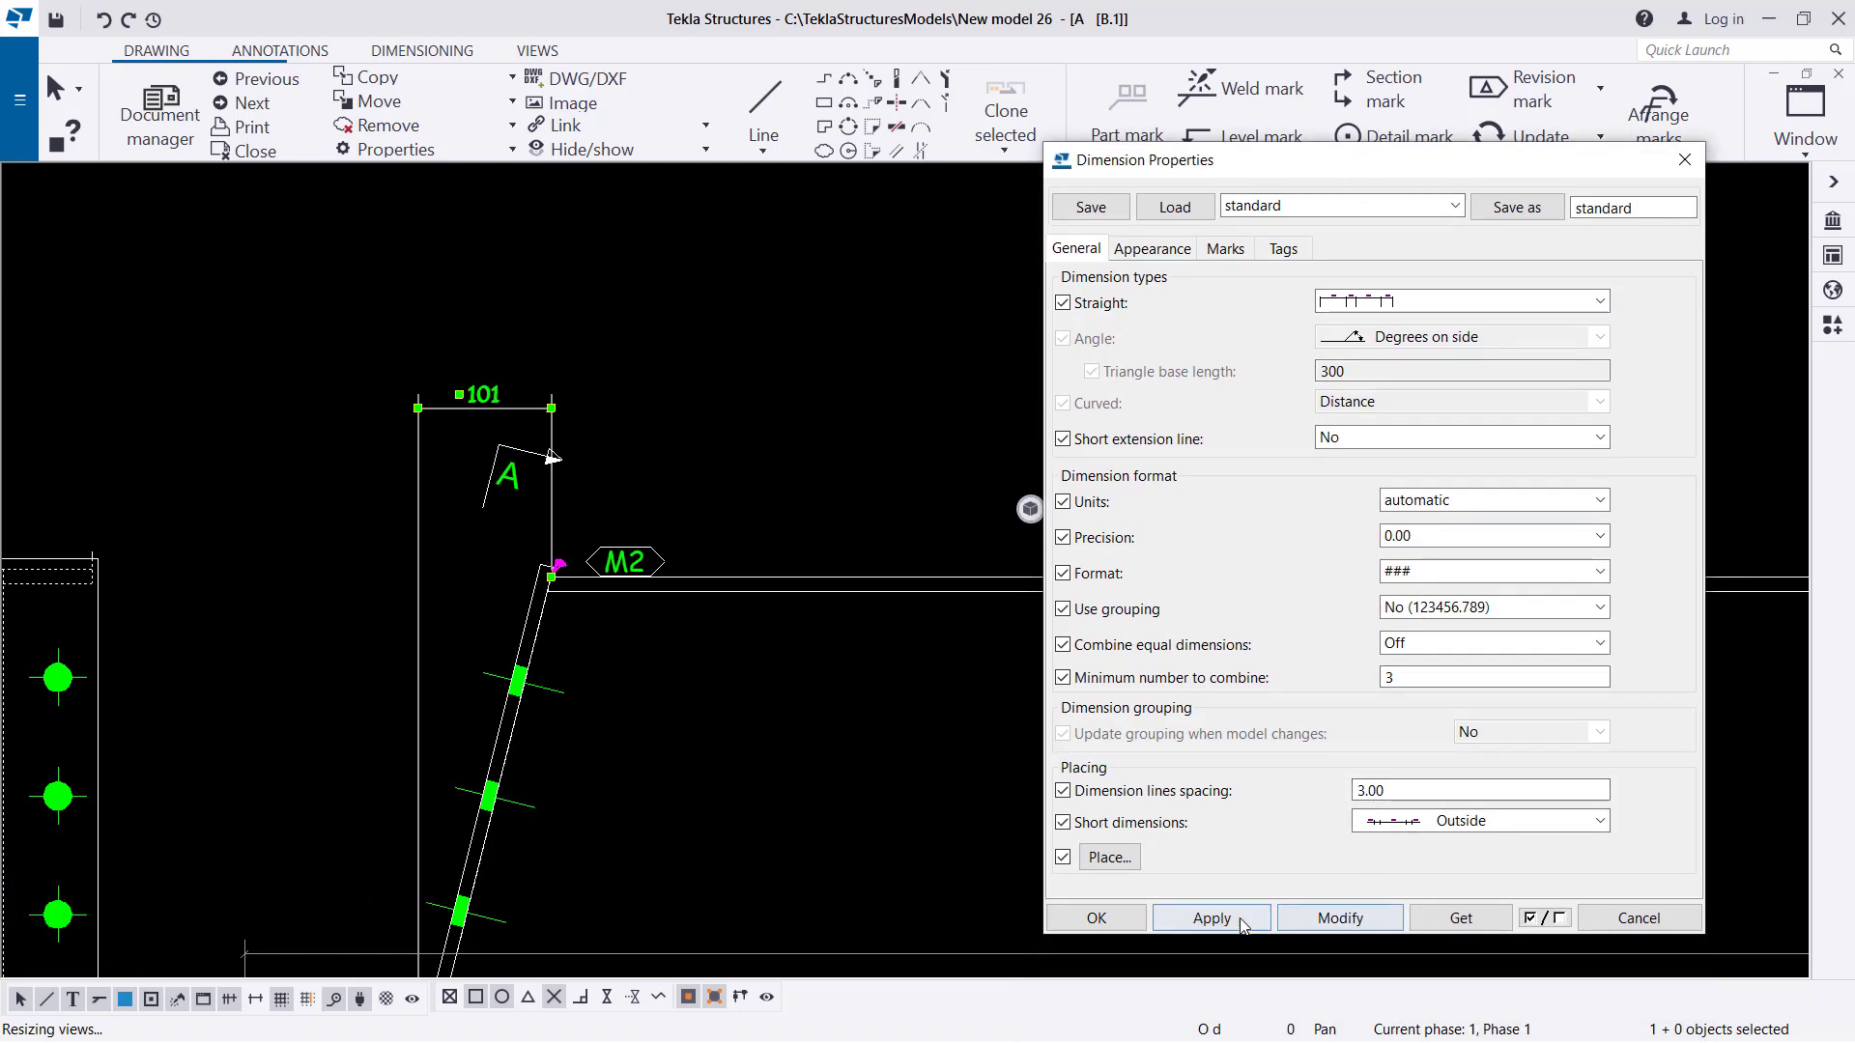
pyautogui.click(1127, 922)
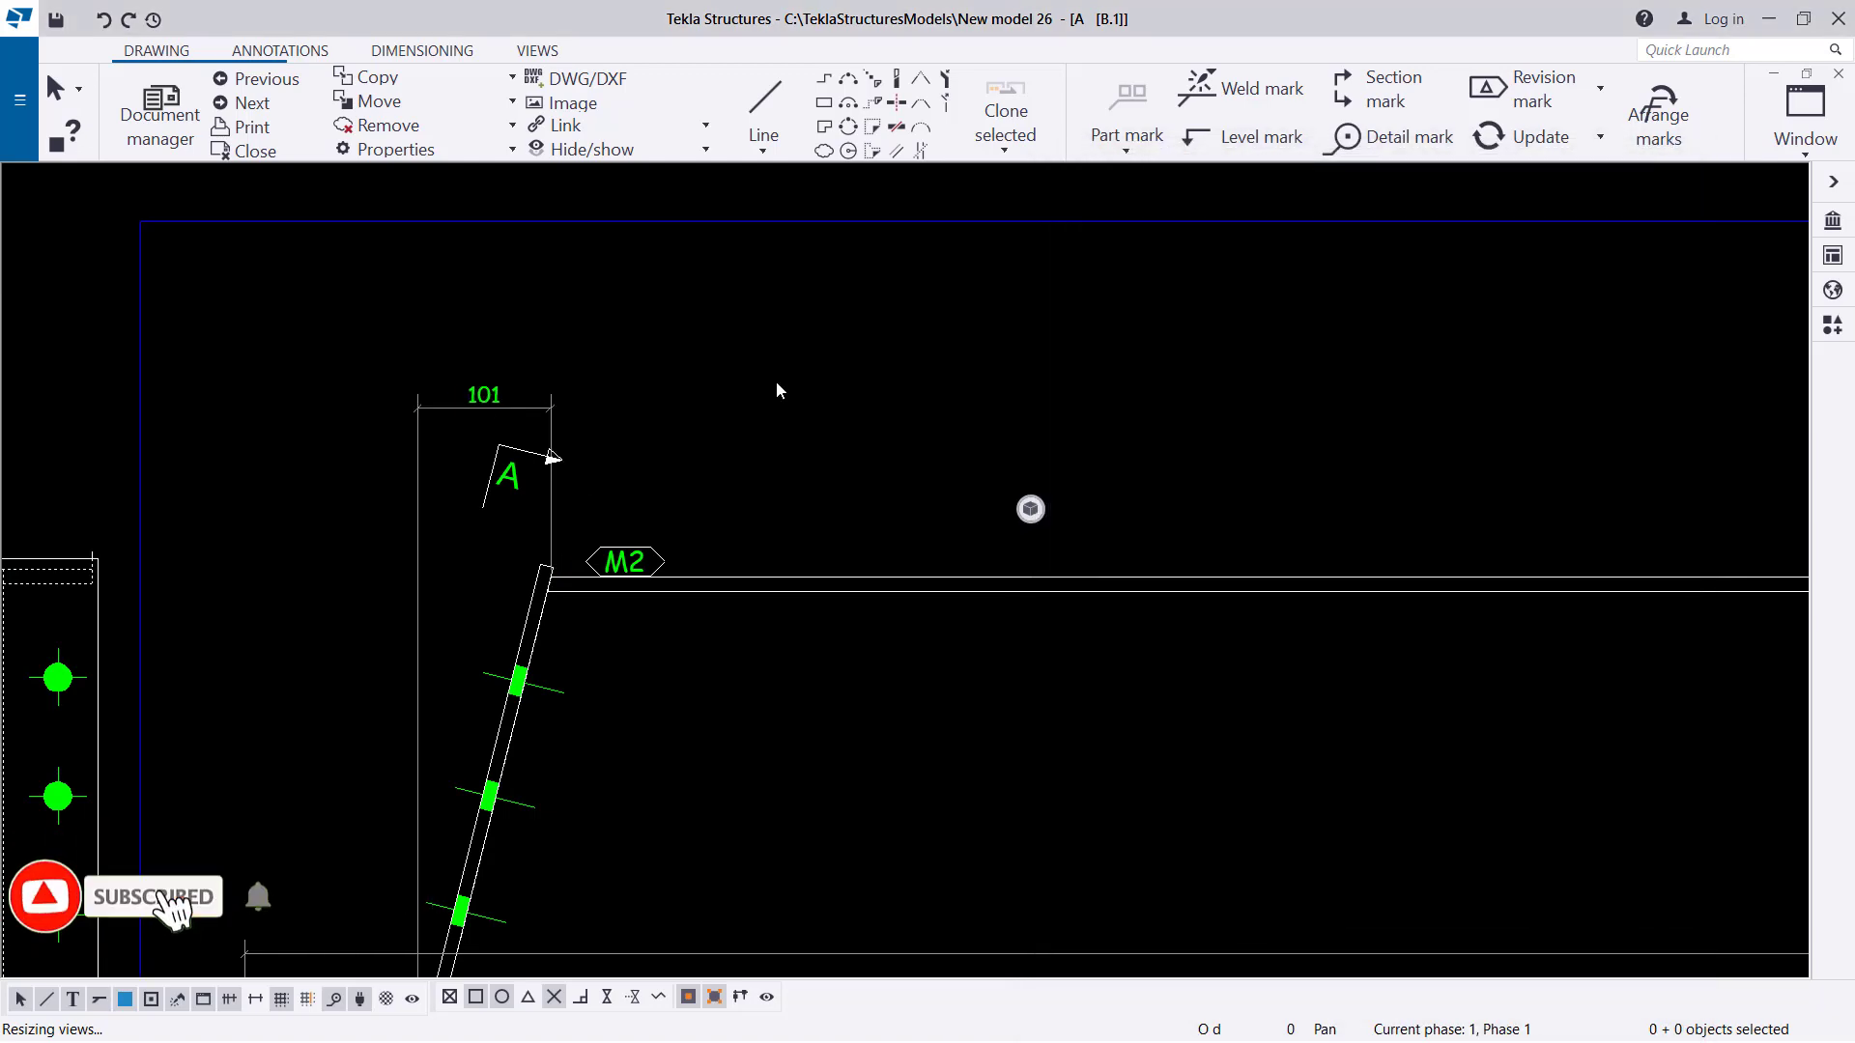
pyautogui.scroll(-5, 788, 389)
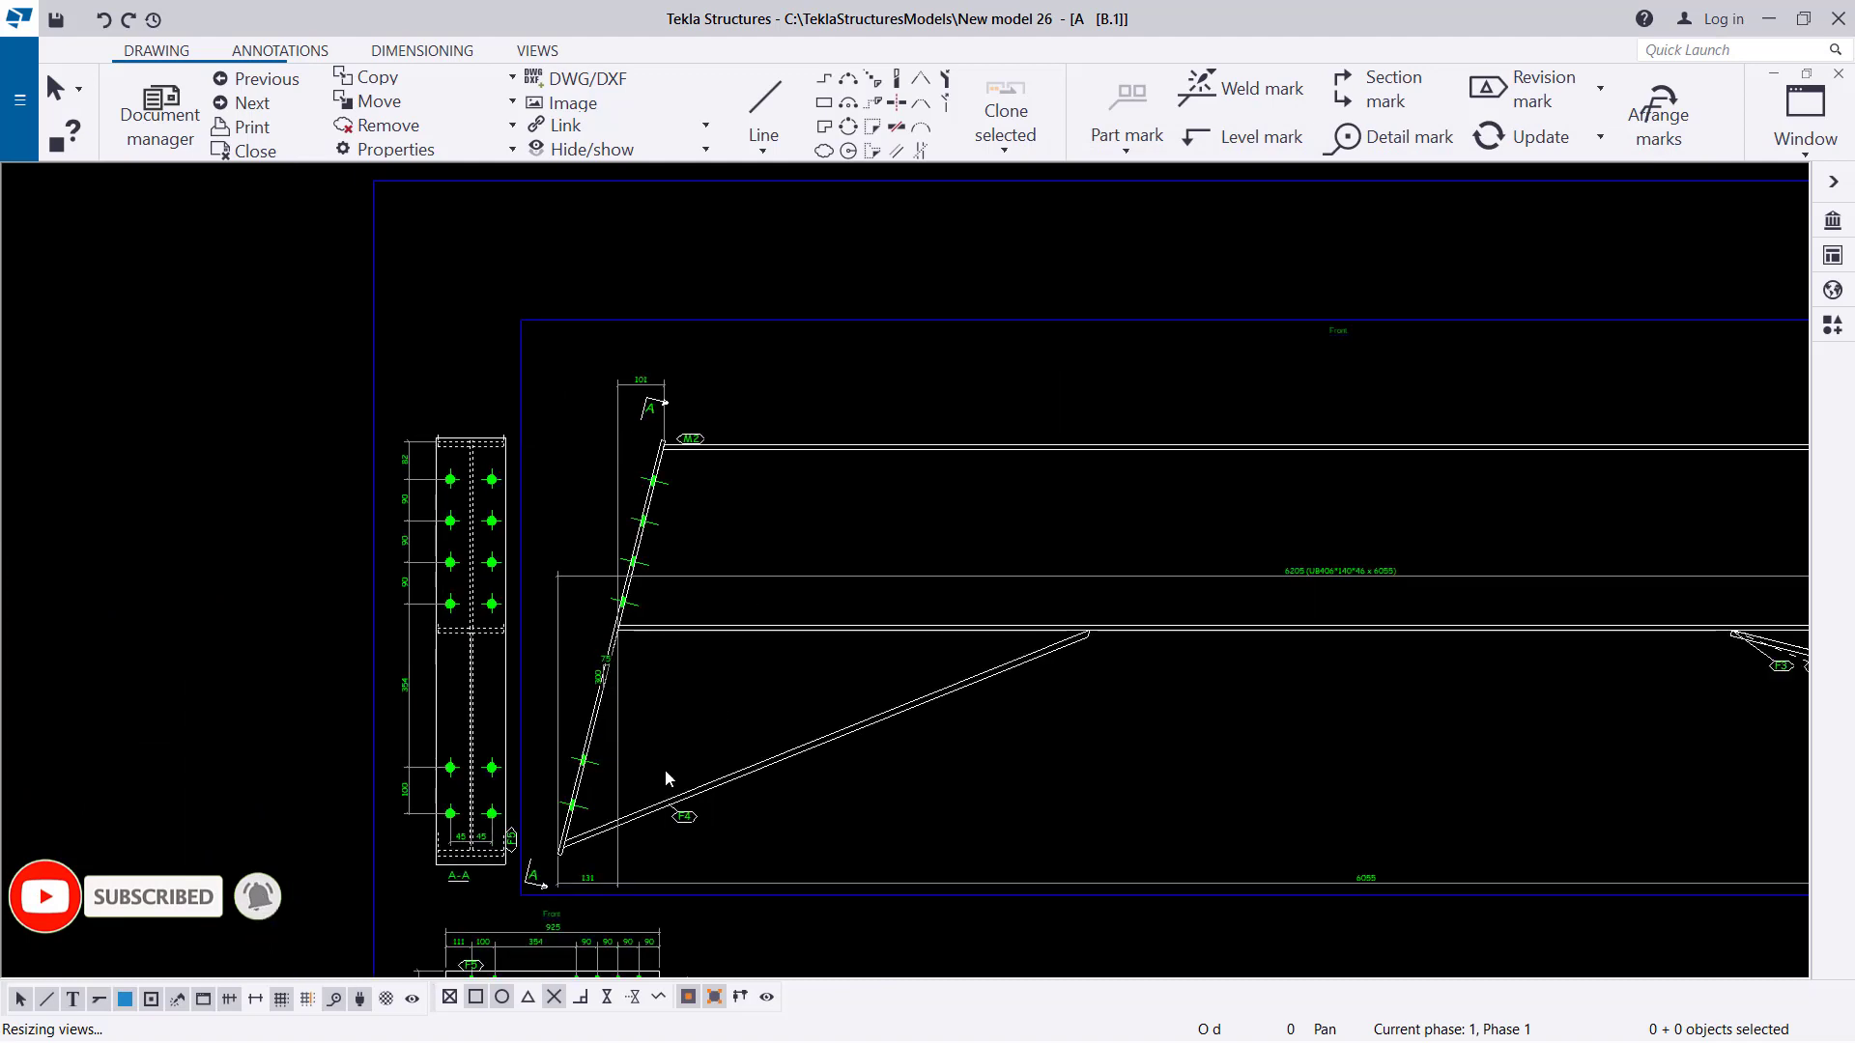
pyautogui.scroll(2, 560, 546)
pyautogui.click(480, 571)
pyautogui.scroll(2, 480, 571)
pyautogui.scroll(-1, 297, 609)
pyautogui.scroll(-1, 296, 609)
pyautogui.moveTo(1133, 626)
pyautogui.mouseDown(button='middle')
pyautogui.moveTo(853, 542)
pyautogui.moveTo(650, 666)
pyautogui.mouseUp(button='middle')
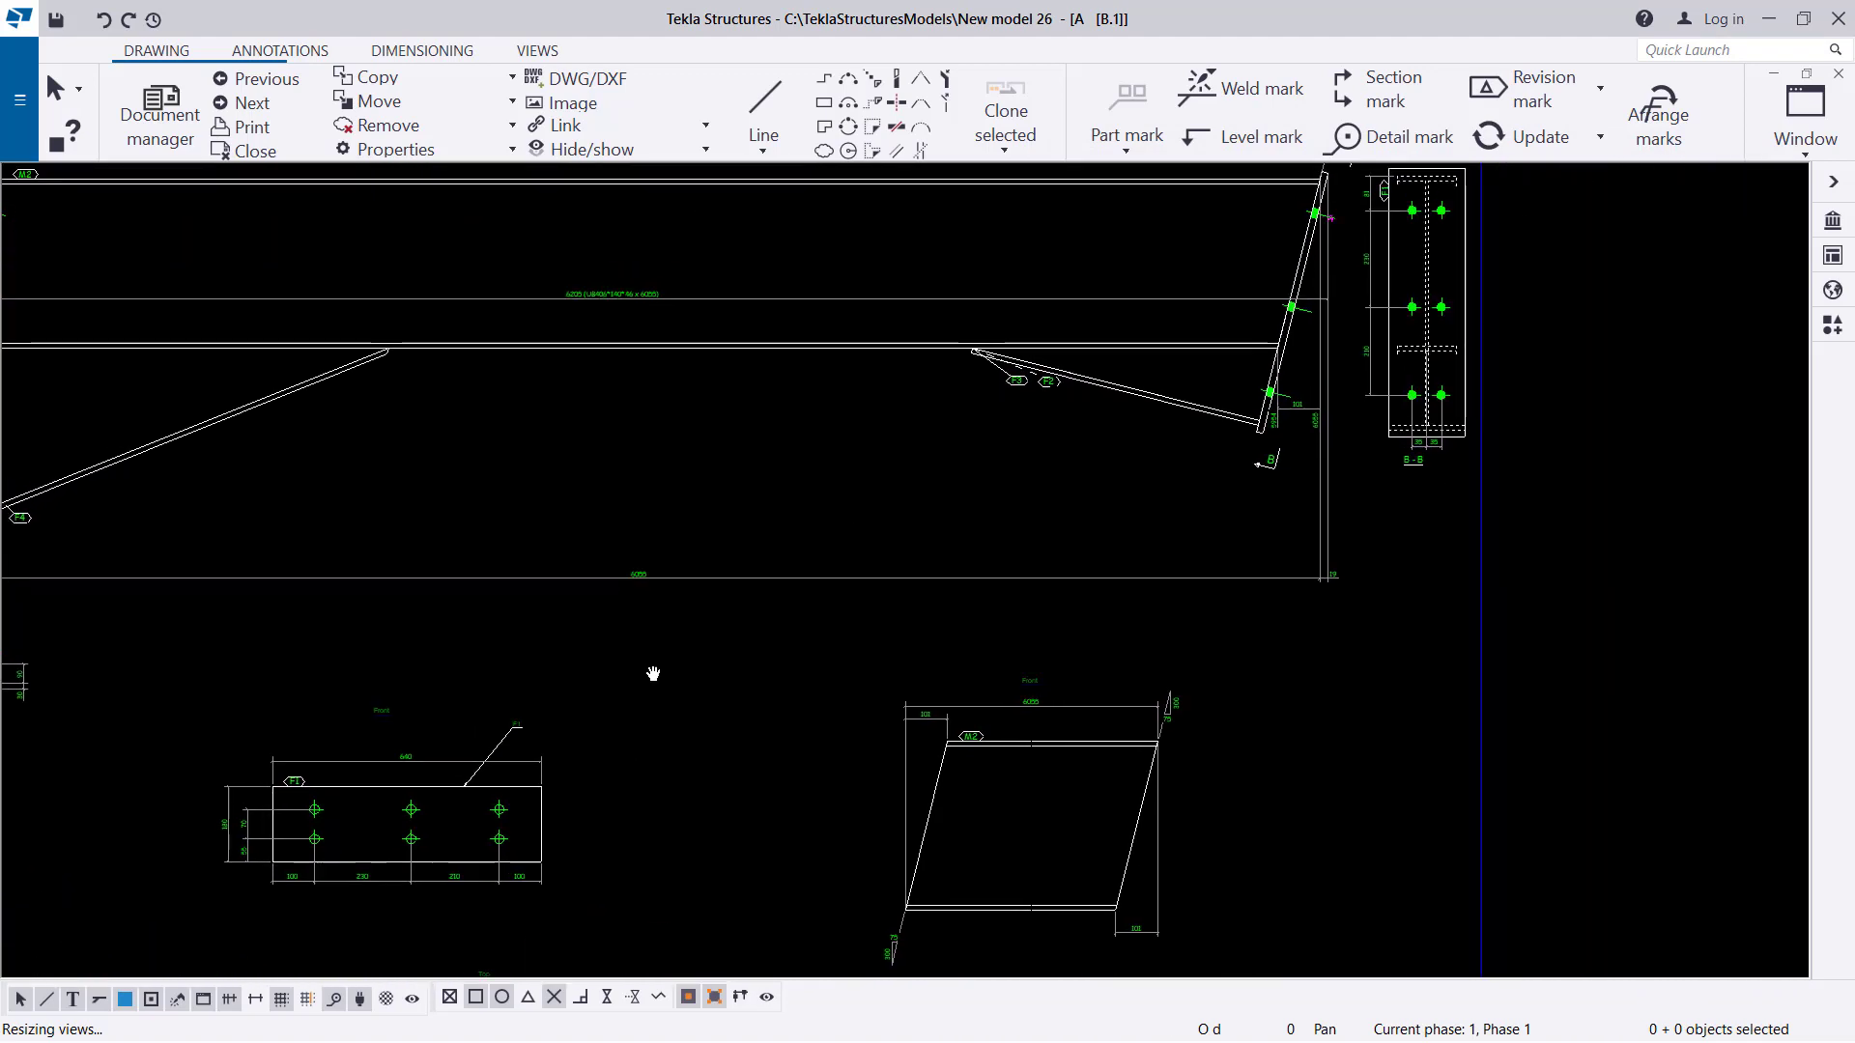
pyautogui.scroll(5, 1335, 396)
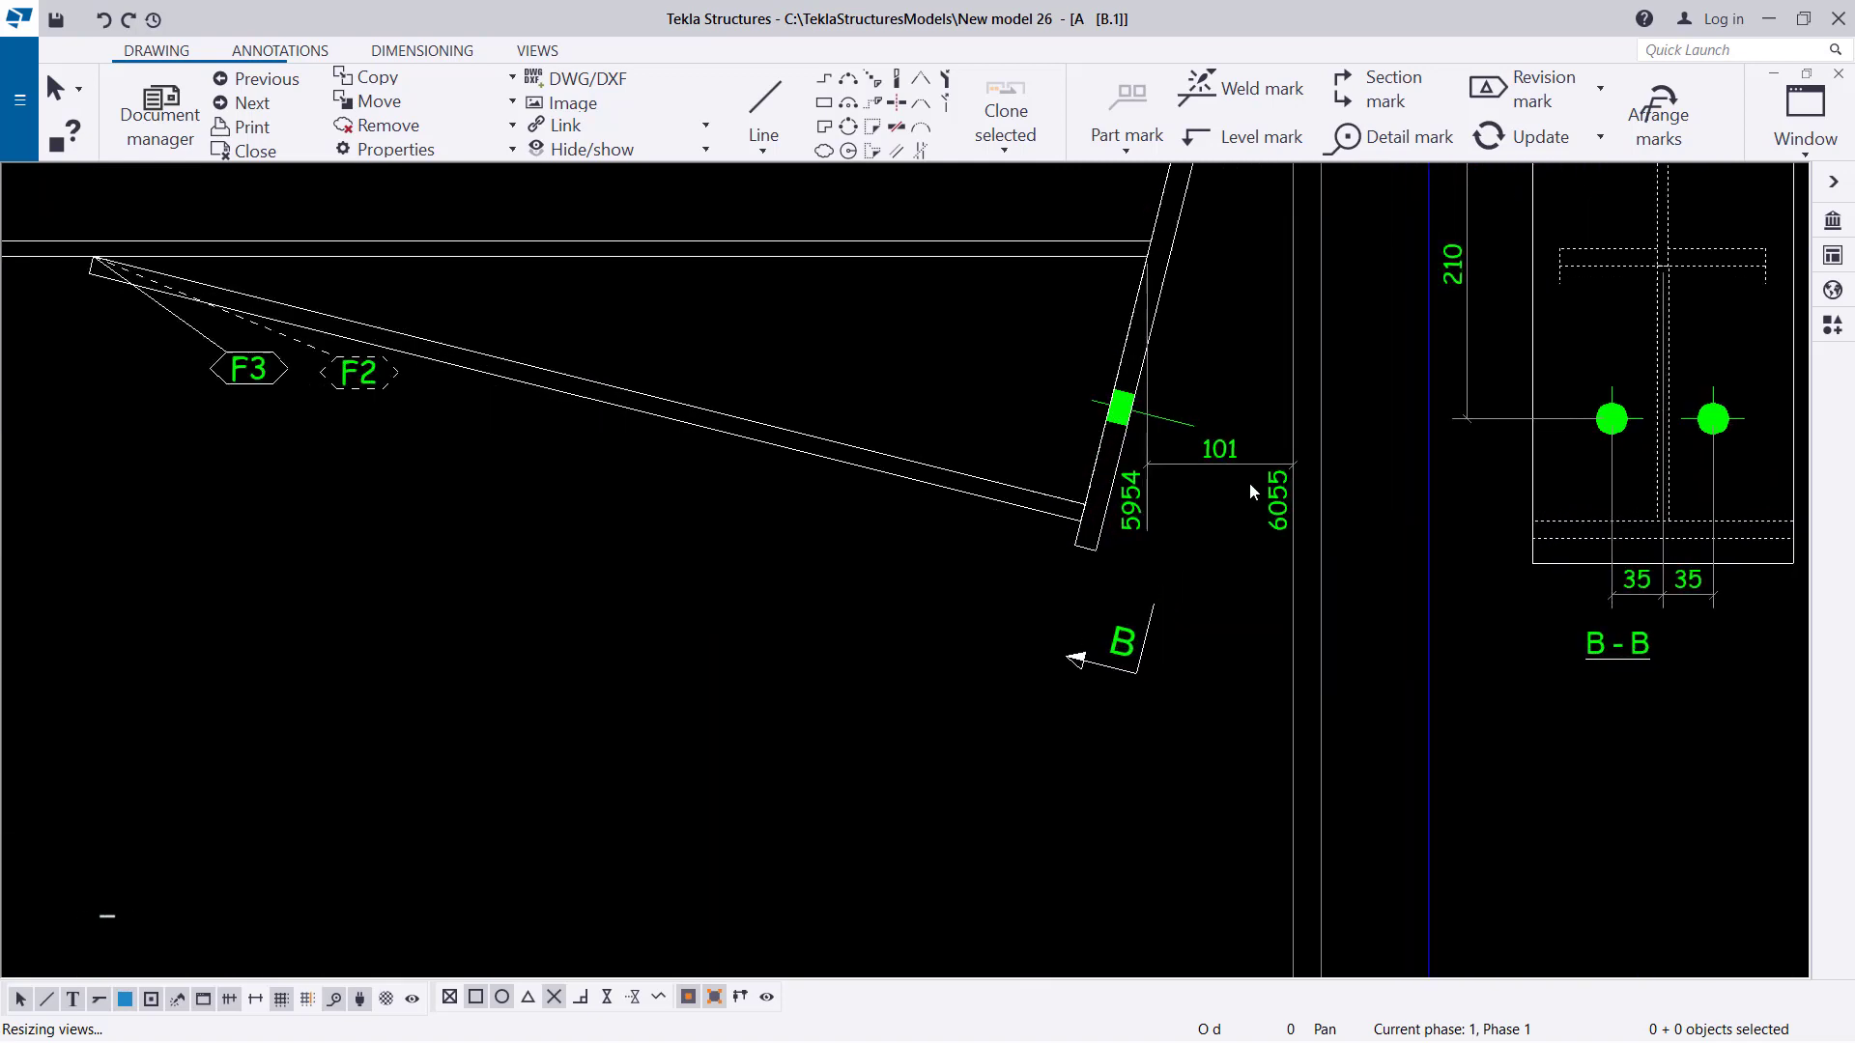
pyautogui.scroll(1, 1242, 473)
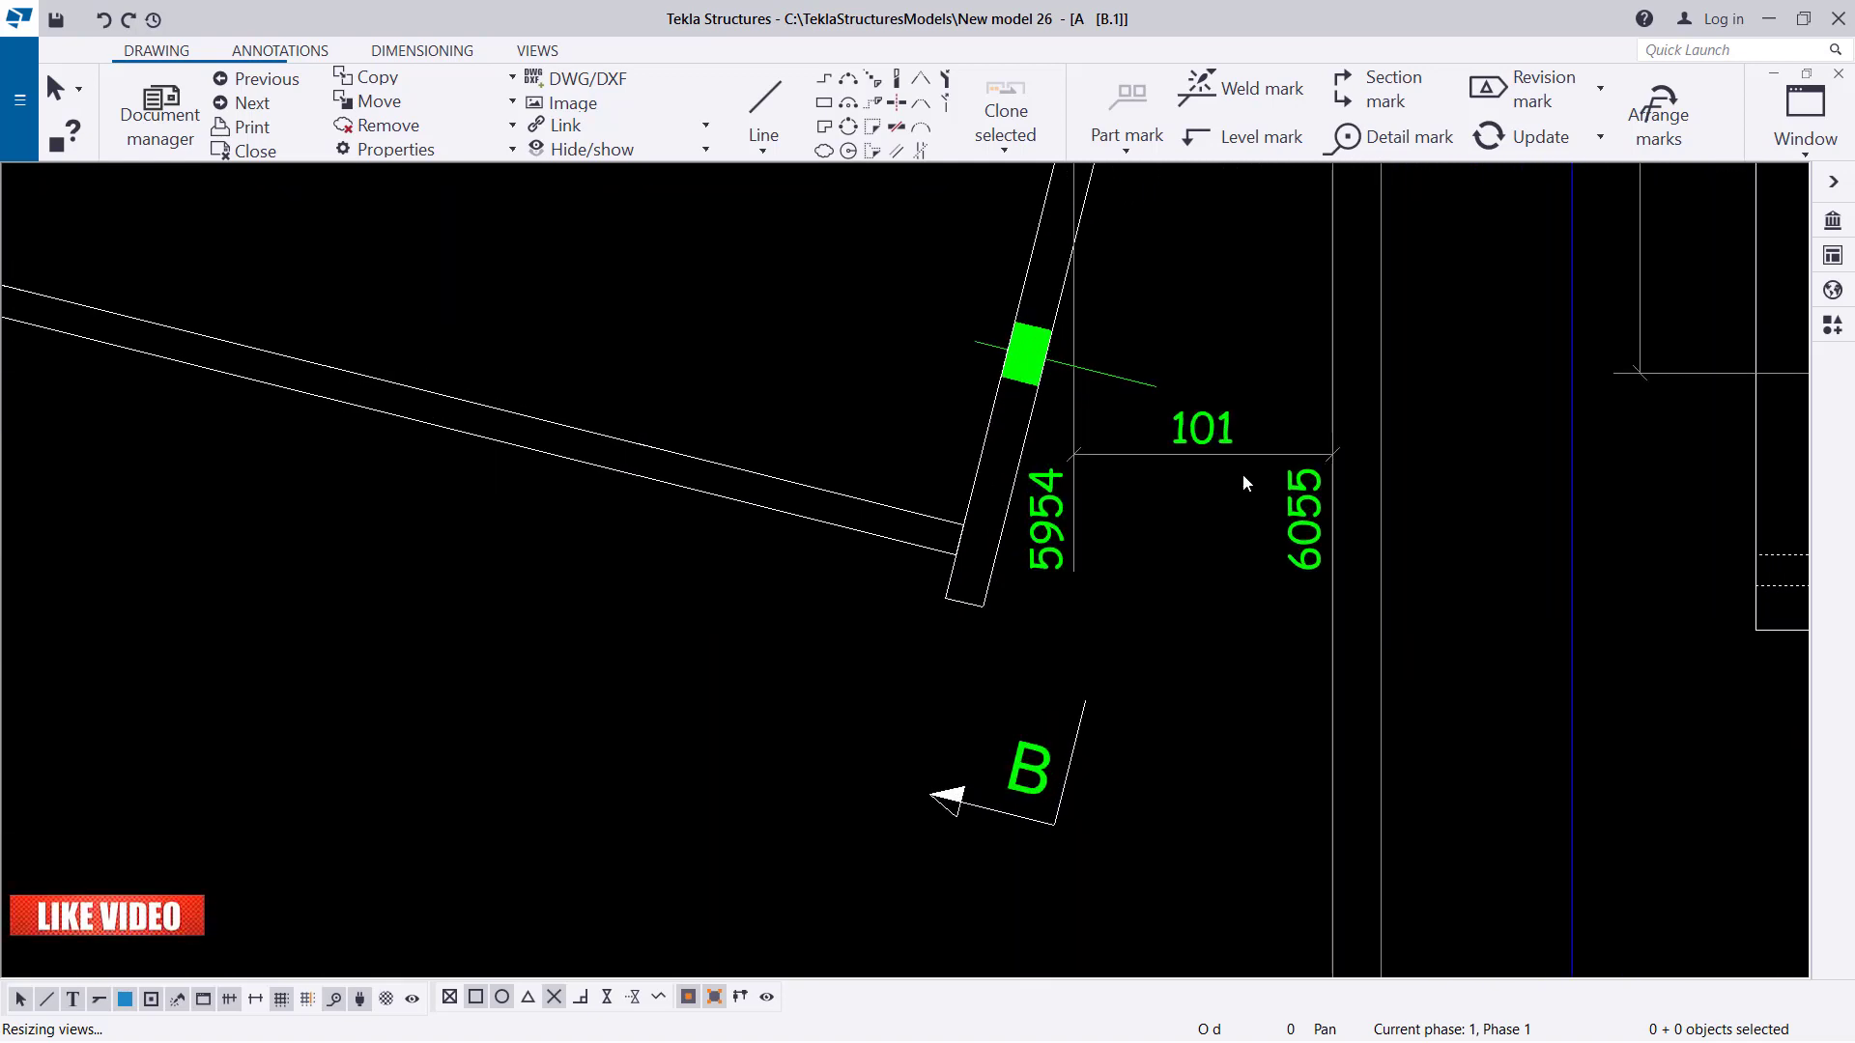
pyautogui.scroll(-8, 1242, 474)
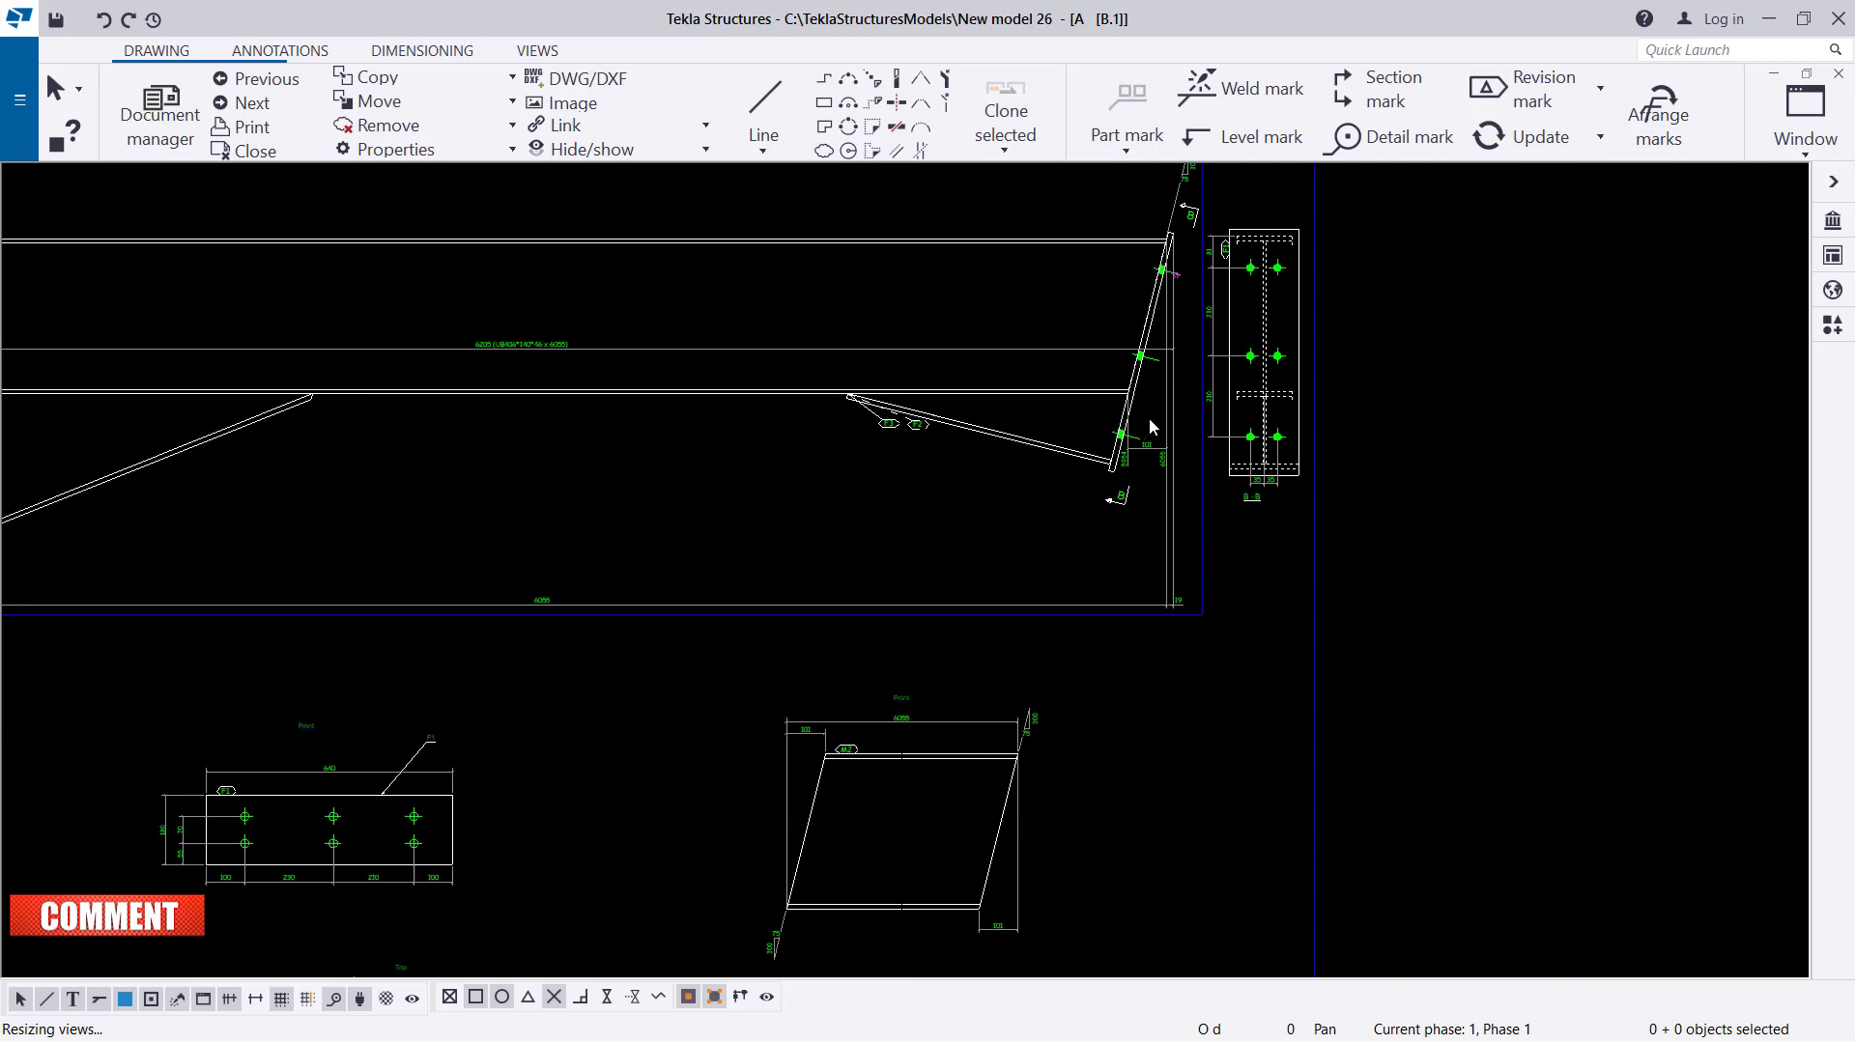
pyautogui.scroll(3, 1010, 700)
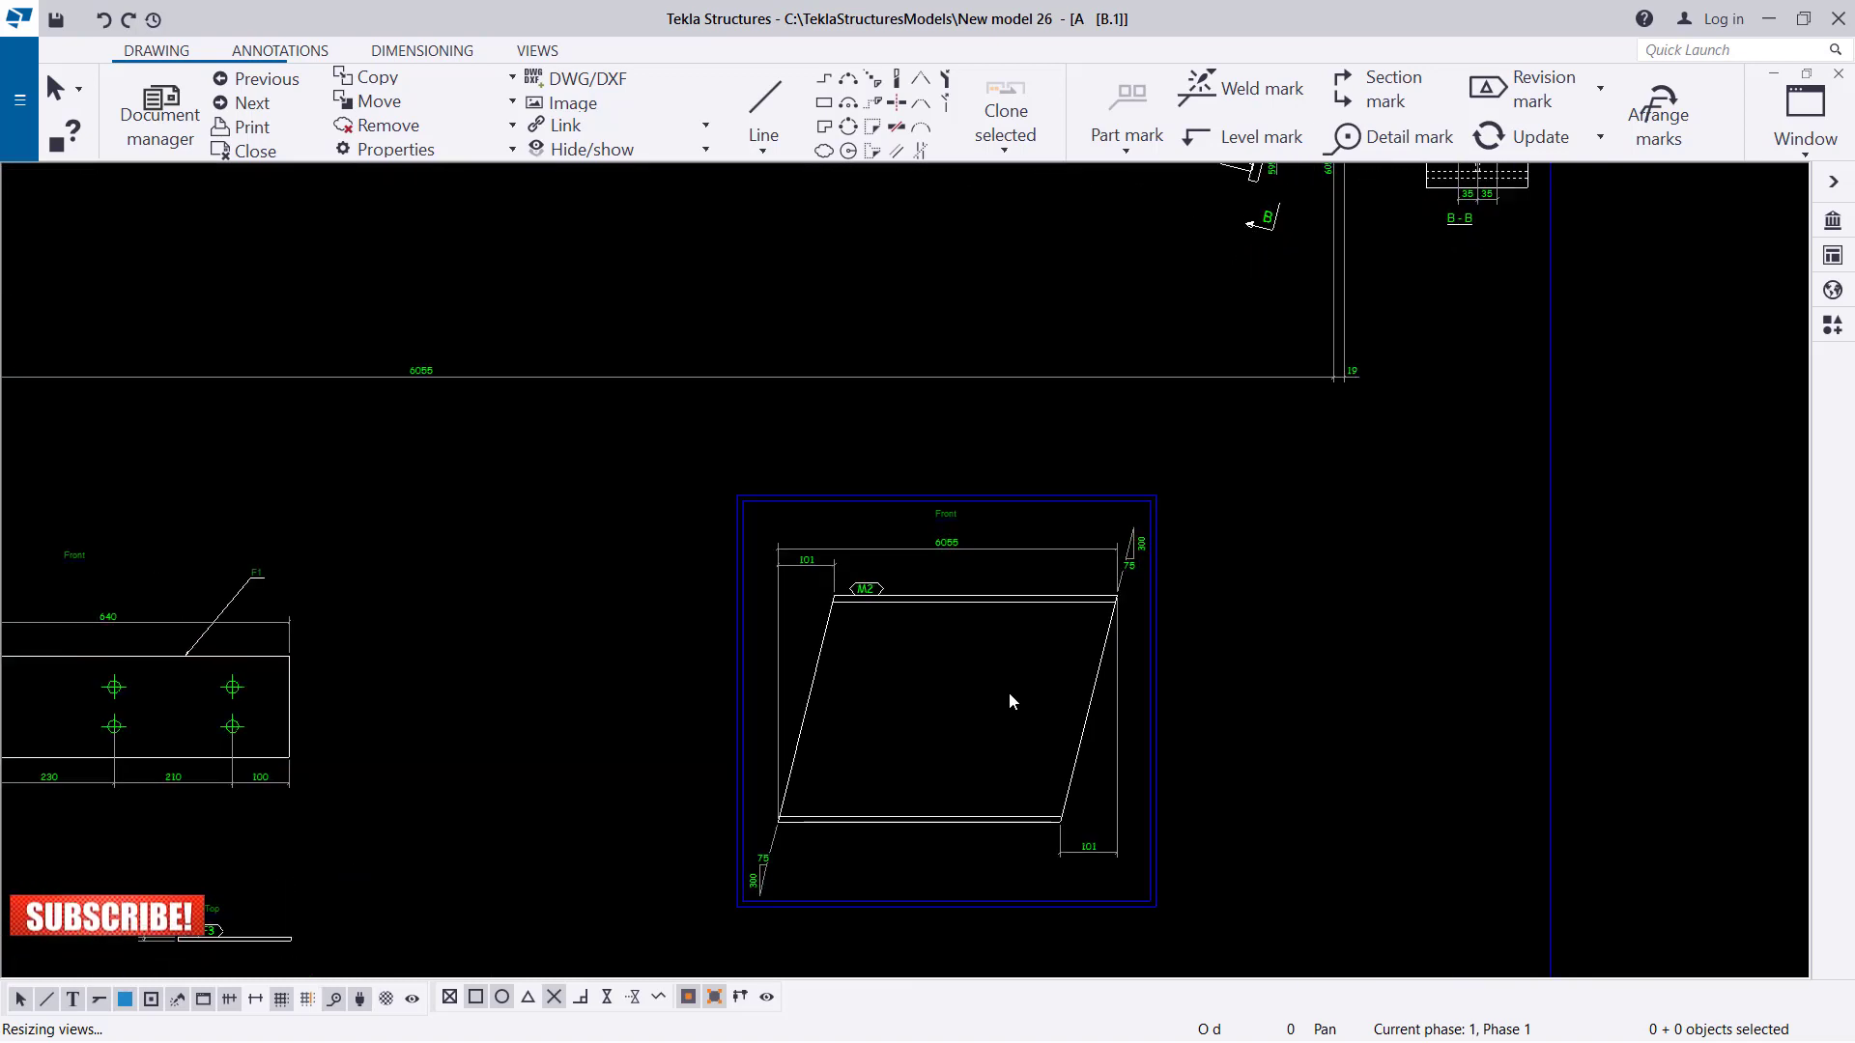
pyautogui.scroll(-3, 864, 801)
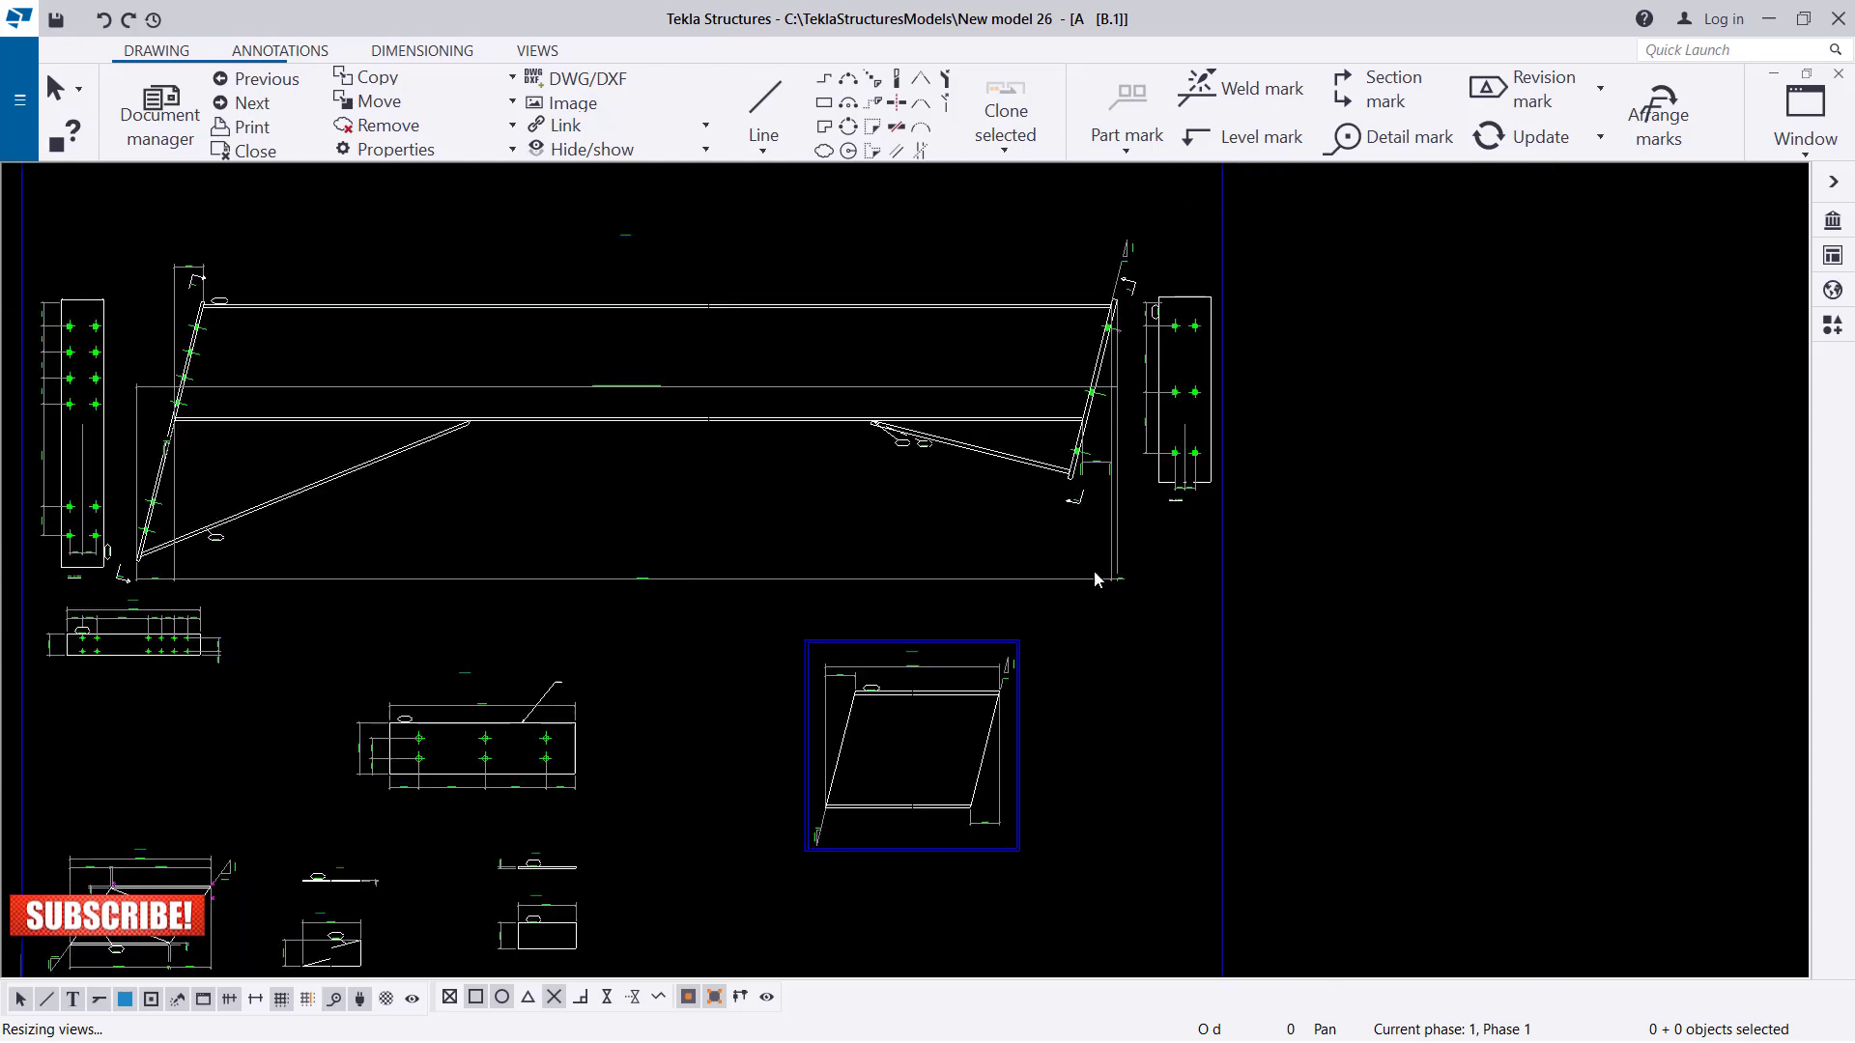
pyautogui.scroll(5, 1134, 356)
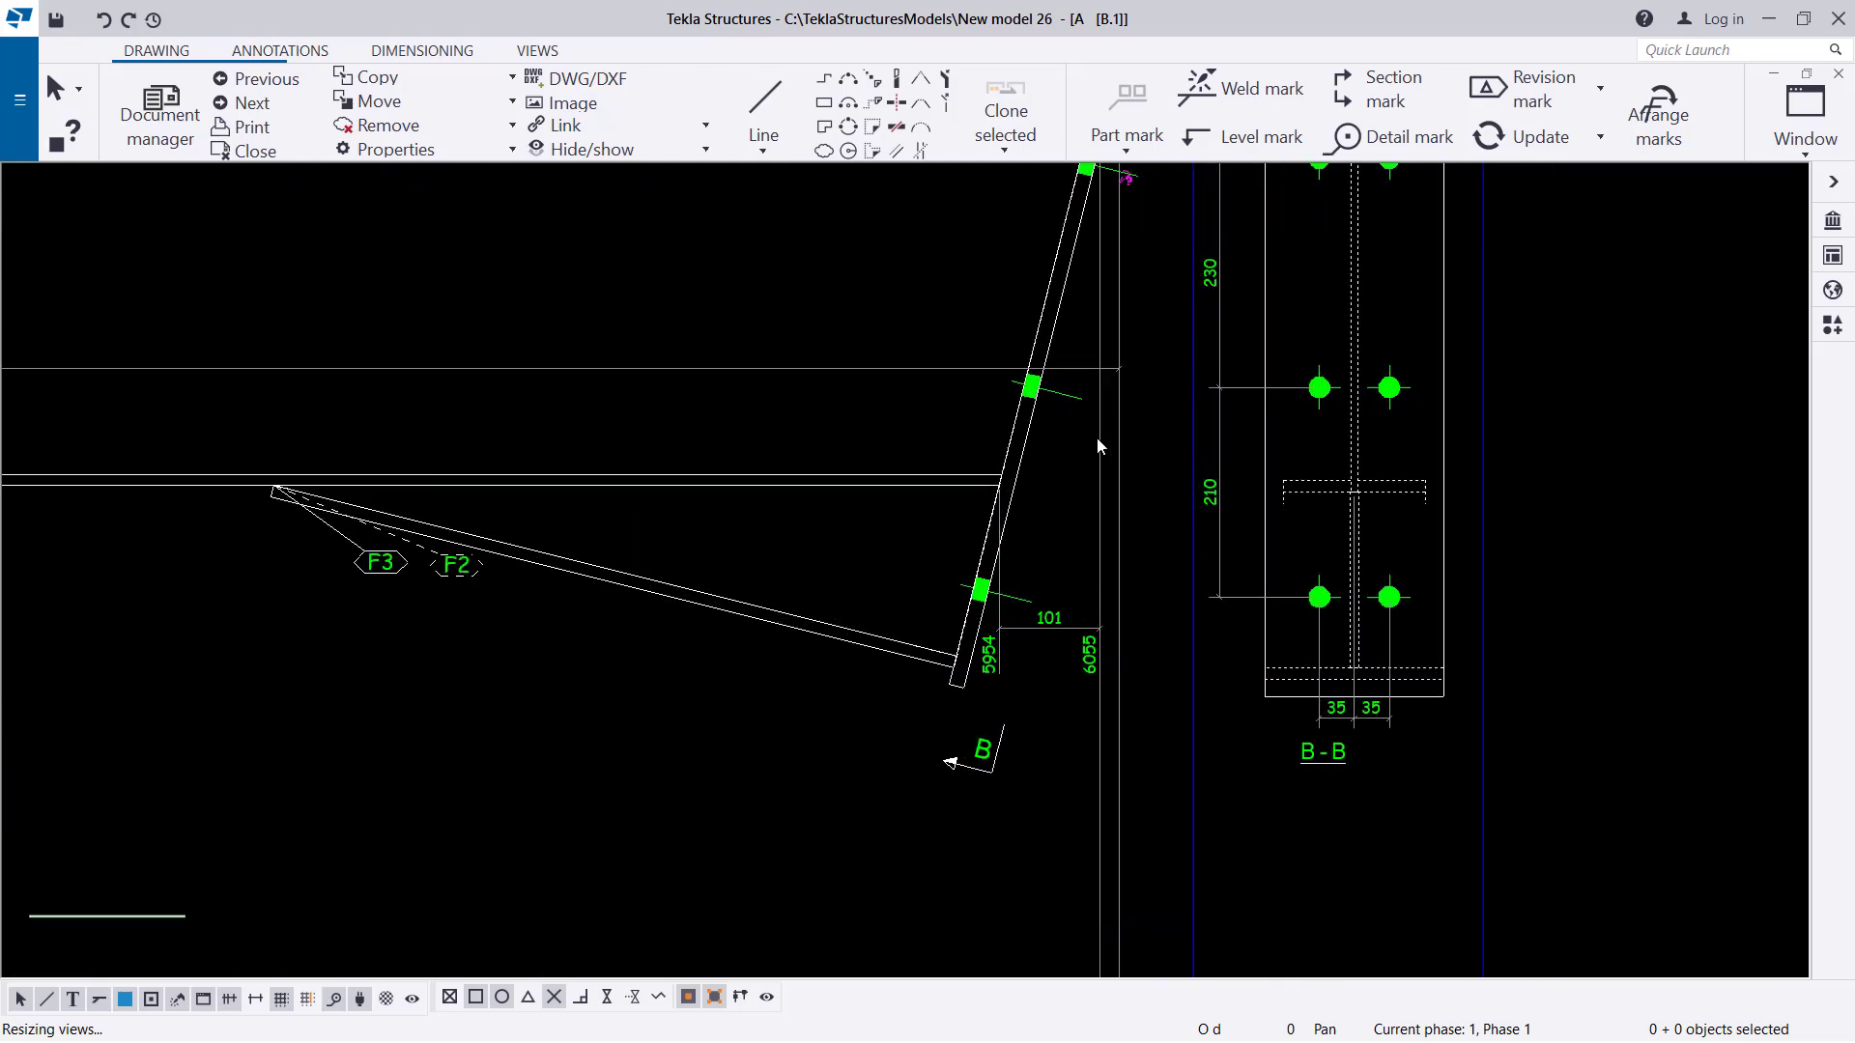
pyautogui.scroll(-3, 1098, 445)
pyautogui.scroll(4, 1073, 550)
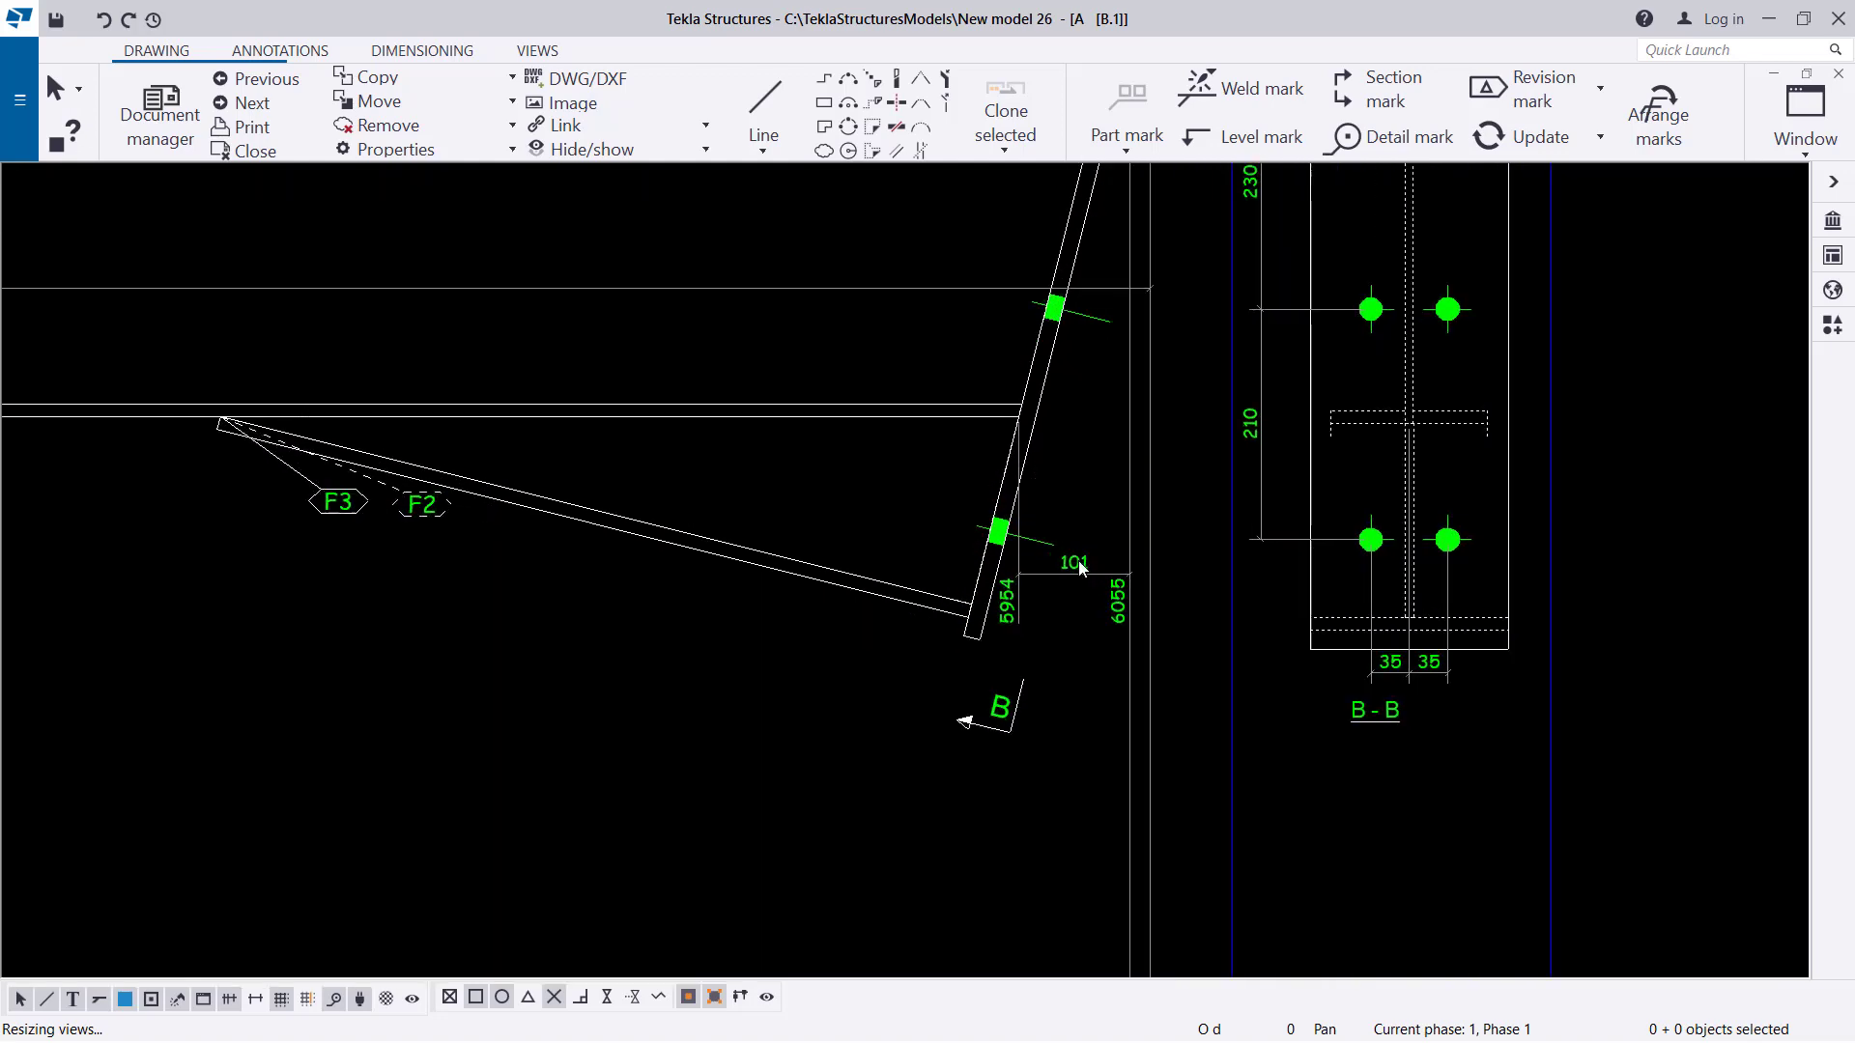
pyautogui.scroll(3, 1072, 579)
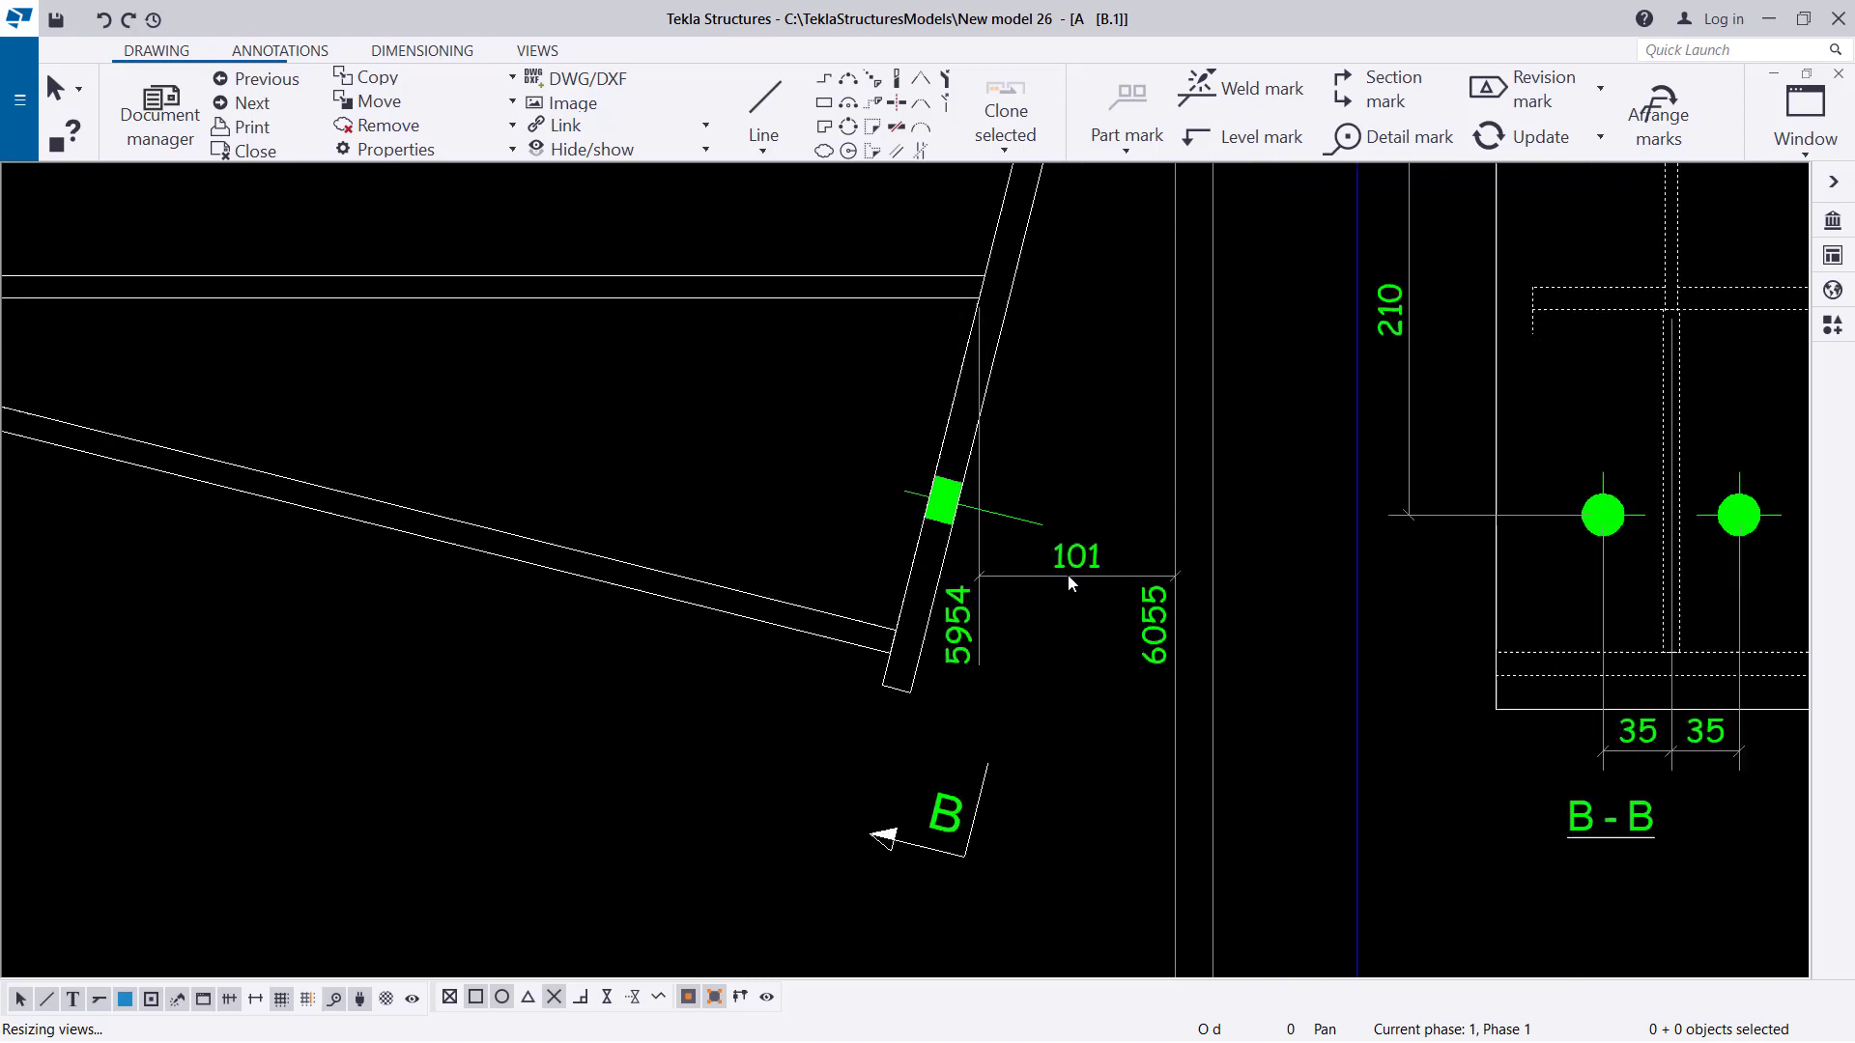
# Give the 101 dimension at the rafter end a different straight dimension style, removing the 5954 and 6055 labels.
pyautogui.doubleClick(1072, 578)
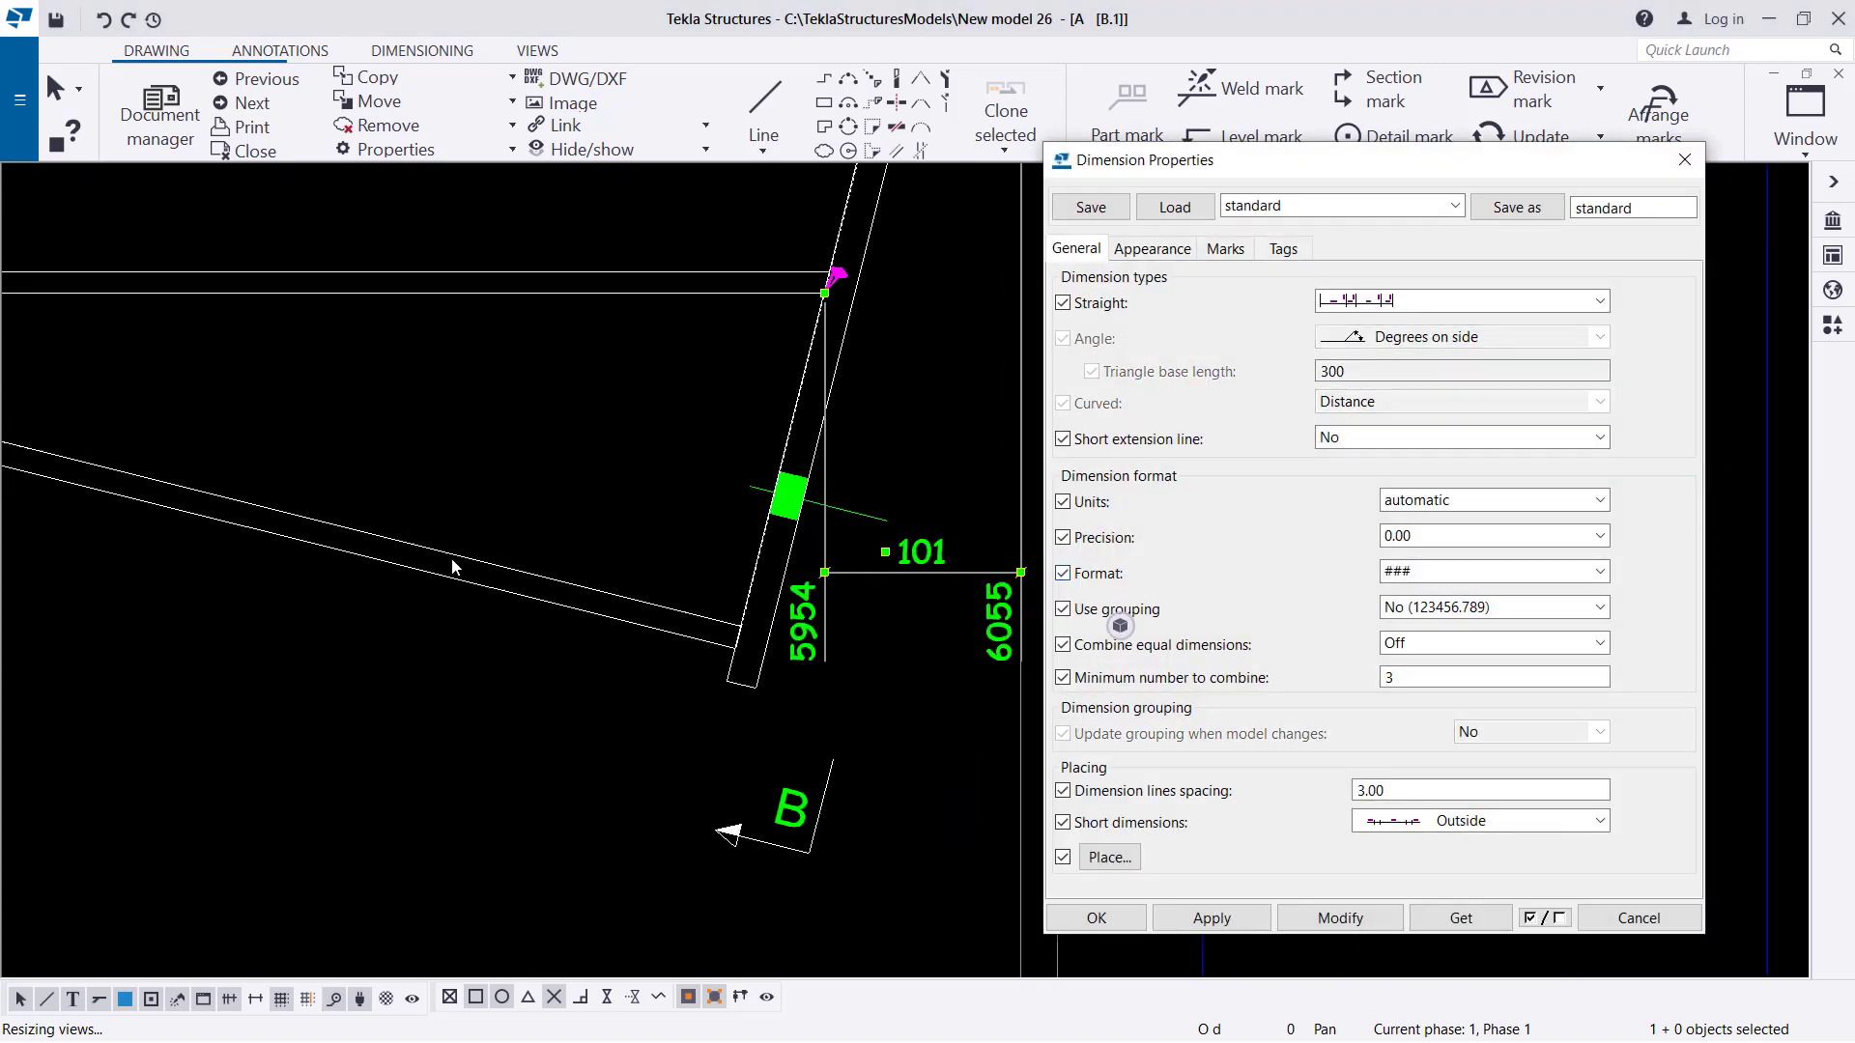
pyautogui.click(1581, 307)
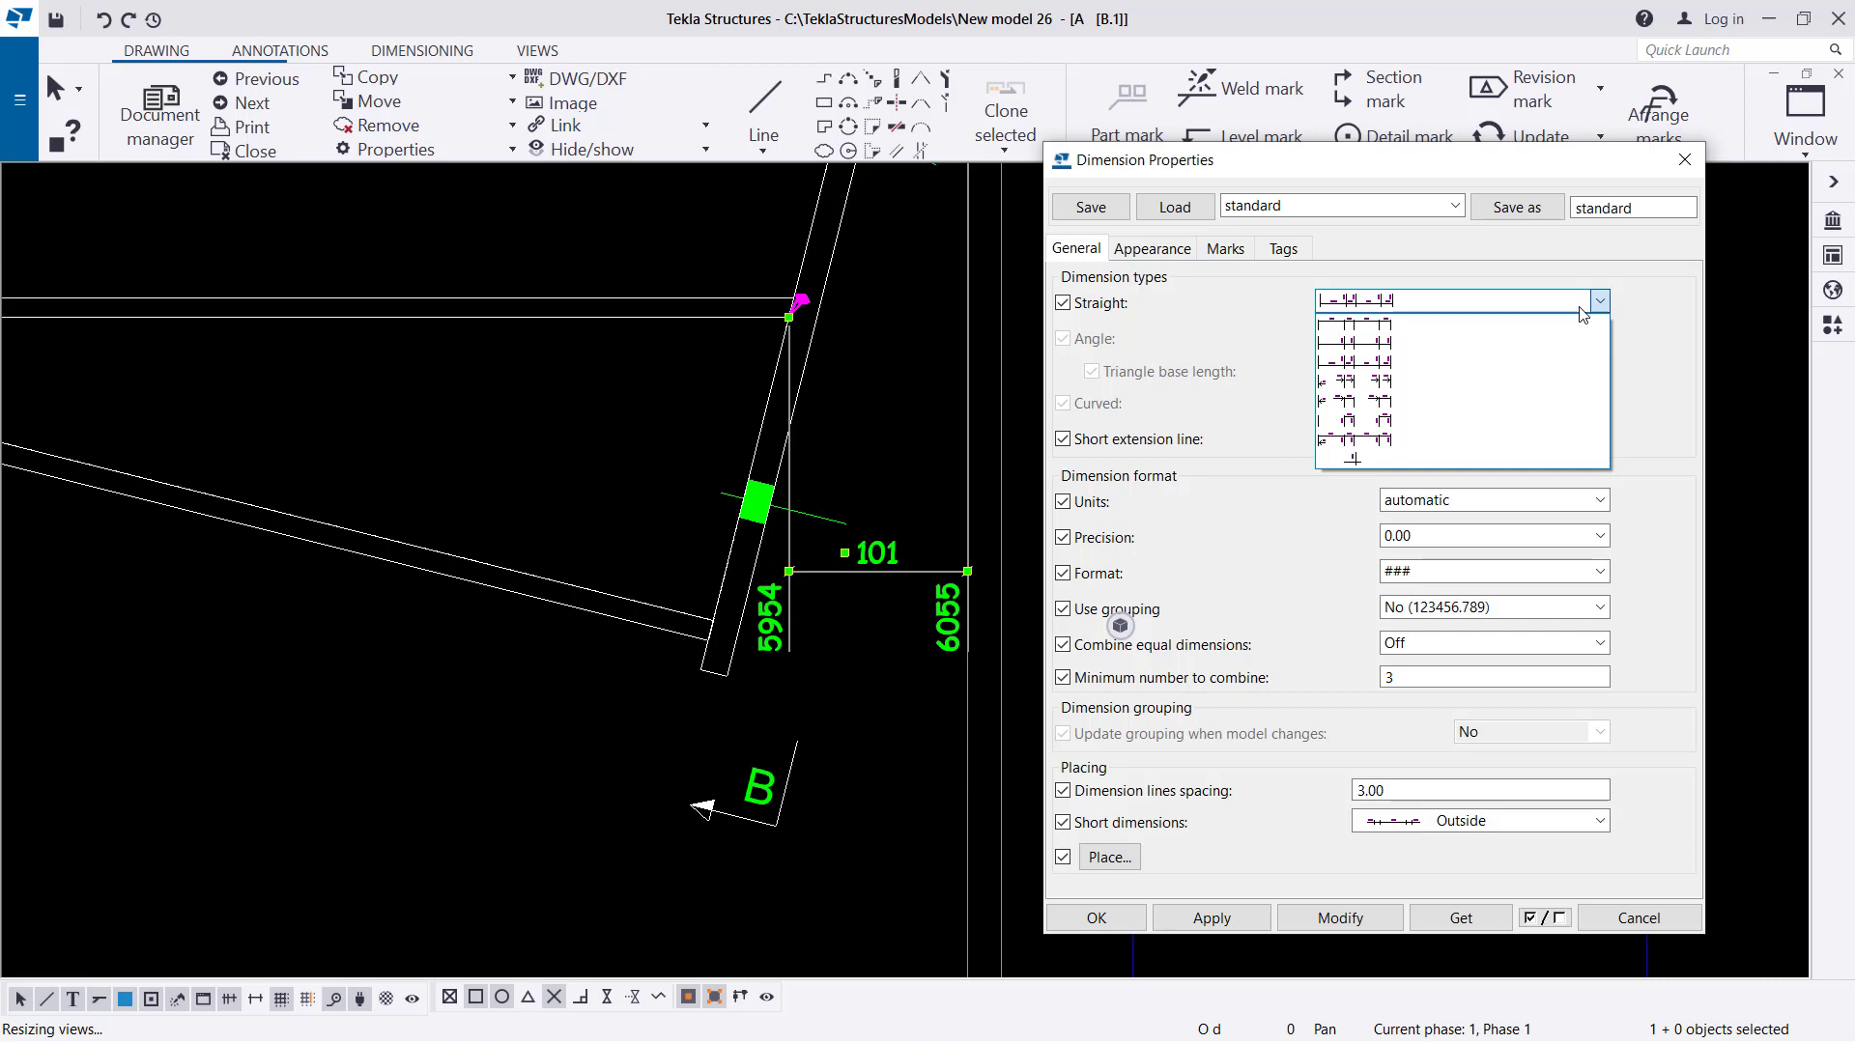
pyautogui.click(1418, 323)
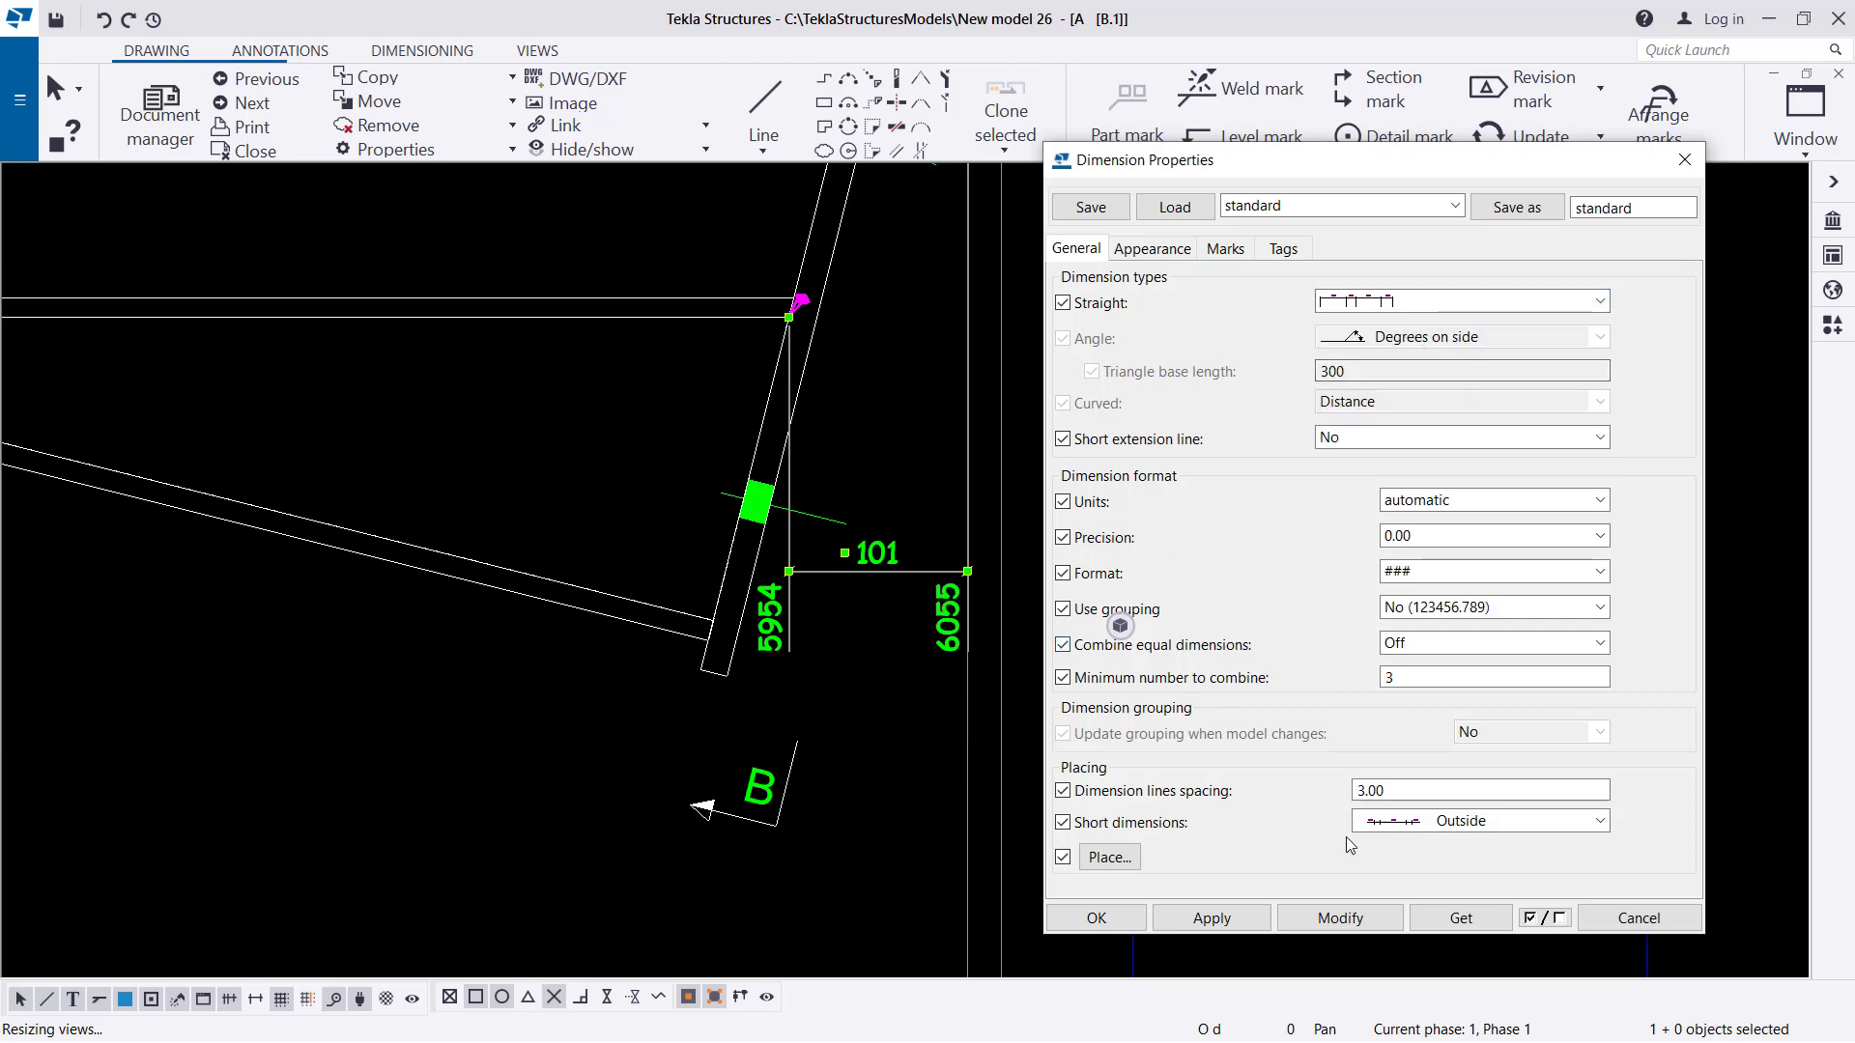
pyautogui.click(1339, 916)
pyautogui.click(1096, 917)
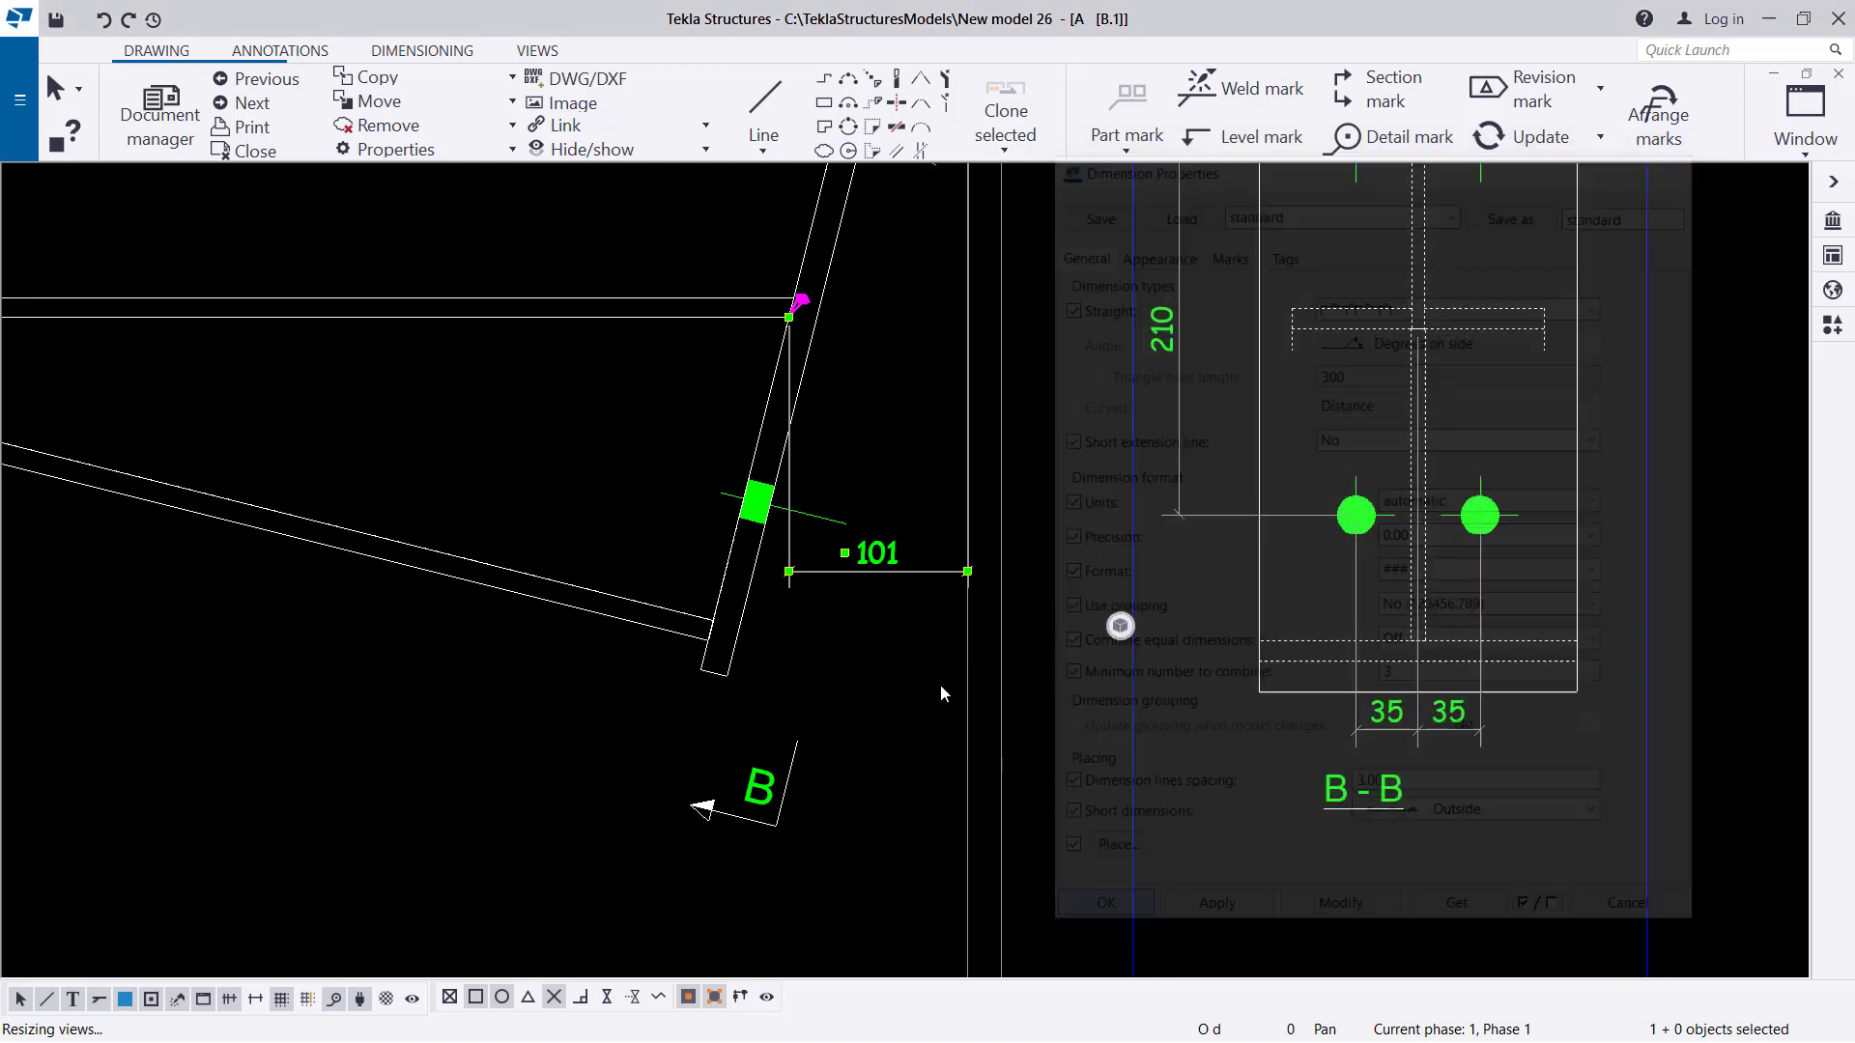
pyautogui.click(908, 647)
pyautogui.scroll(-2, 1365, 499)
pyautogui.scroll(-2, 1365, 500)
pyautogui.scroll(3, 1424, 265)
pyautogui.scroll(-2, 1197, 365)
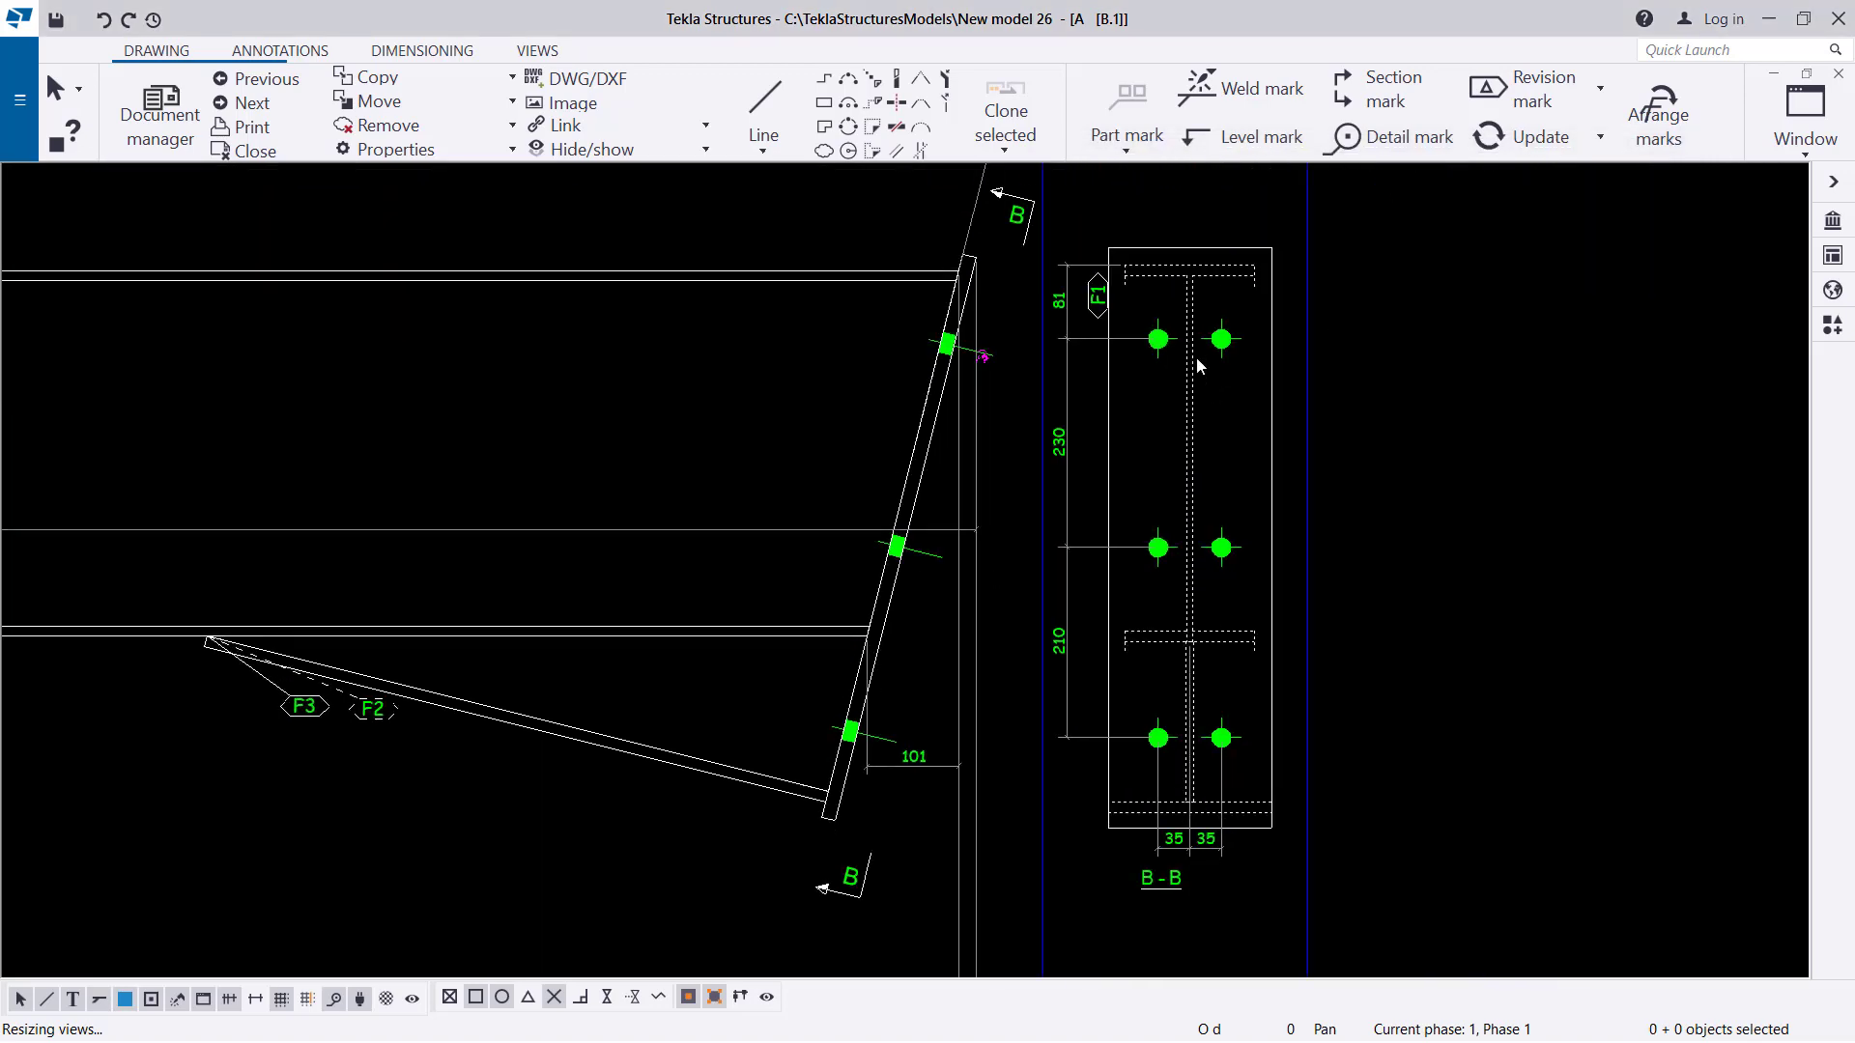
pyautogui.scroll(2, 1198, 365)
# Set the section B-B bolts to the Symbol2 representation so they show as open circles with axis lines.
pyautogui.click(1261, 339)
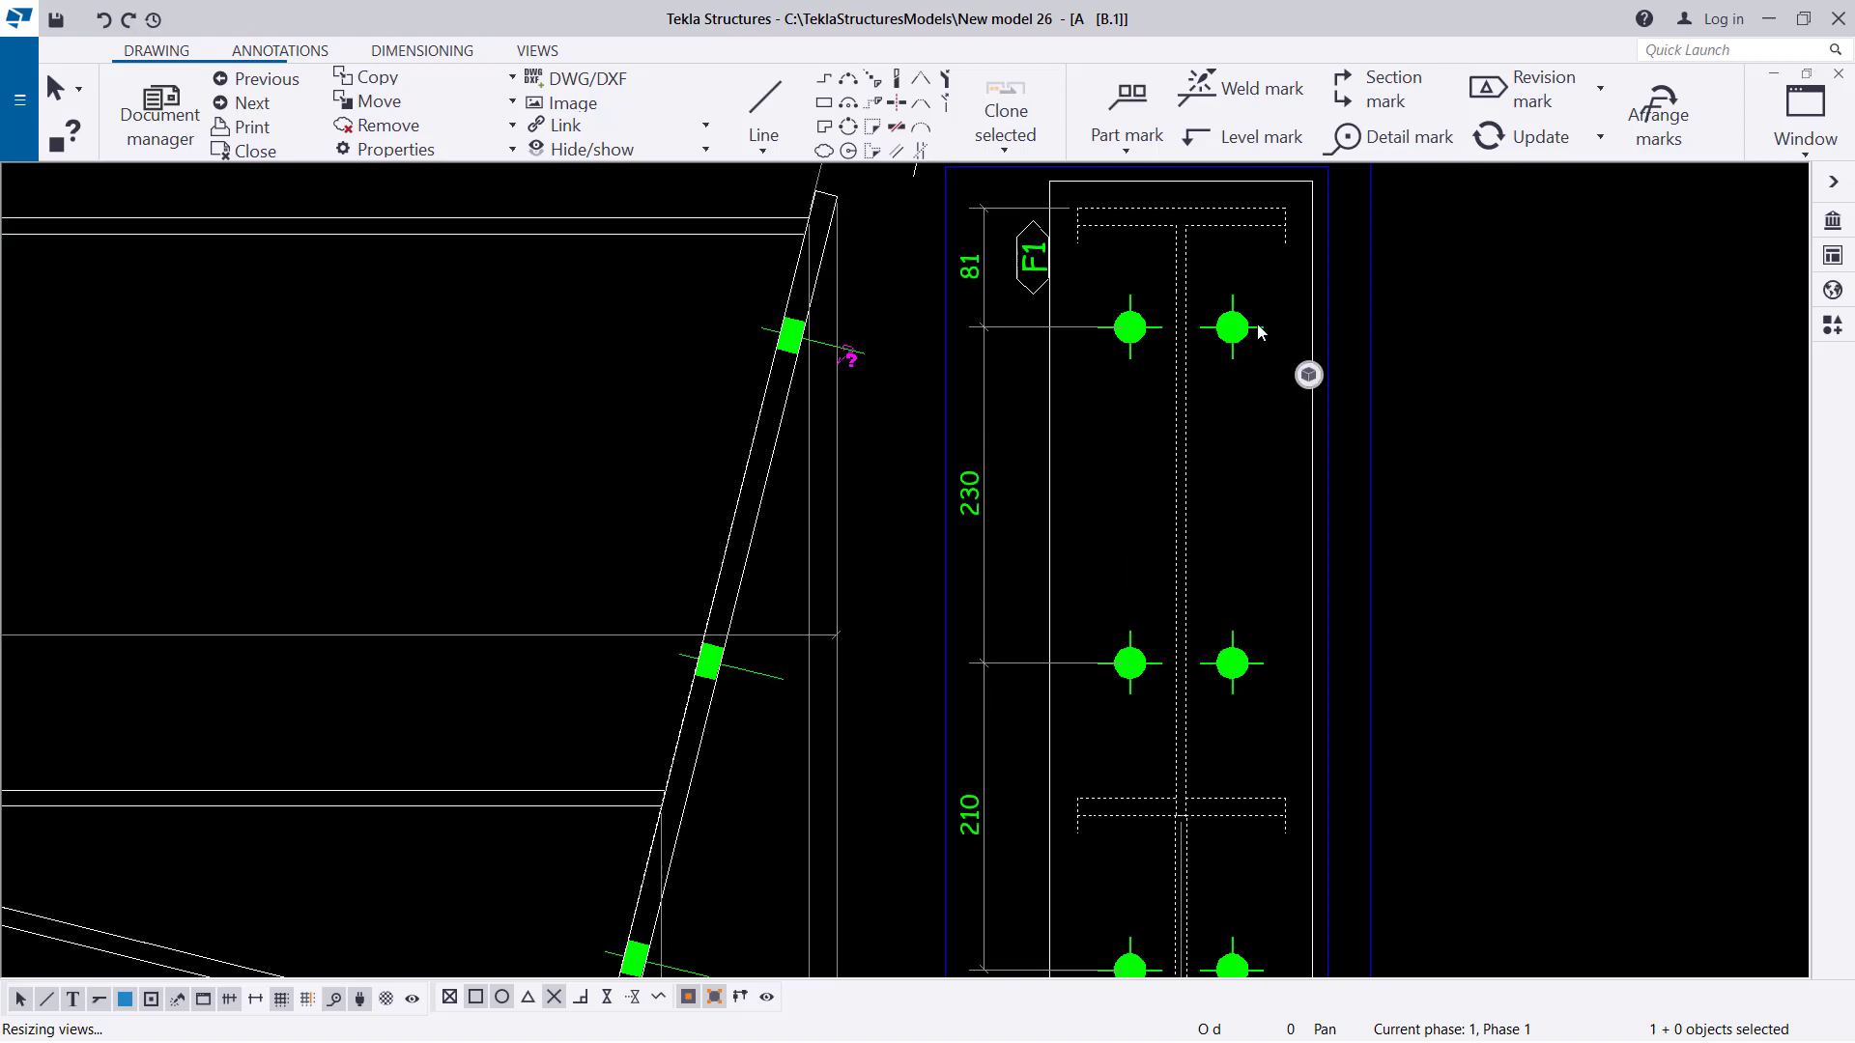
pyautogui.doubleClick(1260, 332)
pyautogui.click(479, 390)
pyautogui.click(386, 486)
pyautogui.click(274, 459)
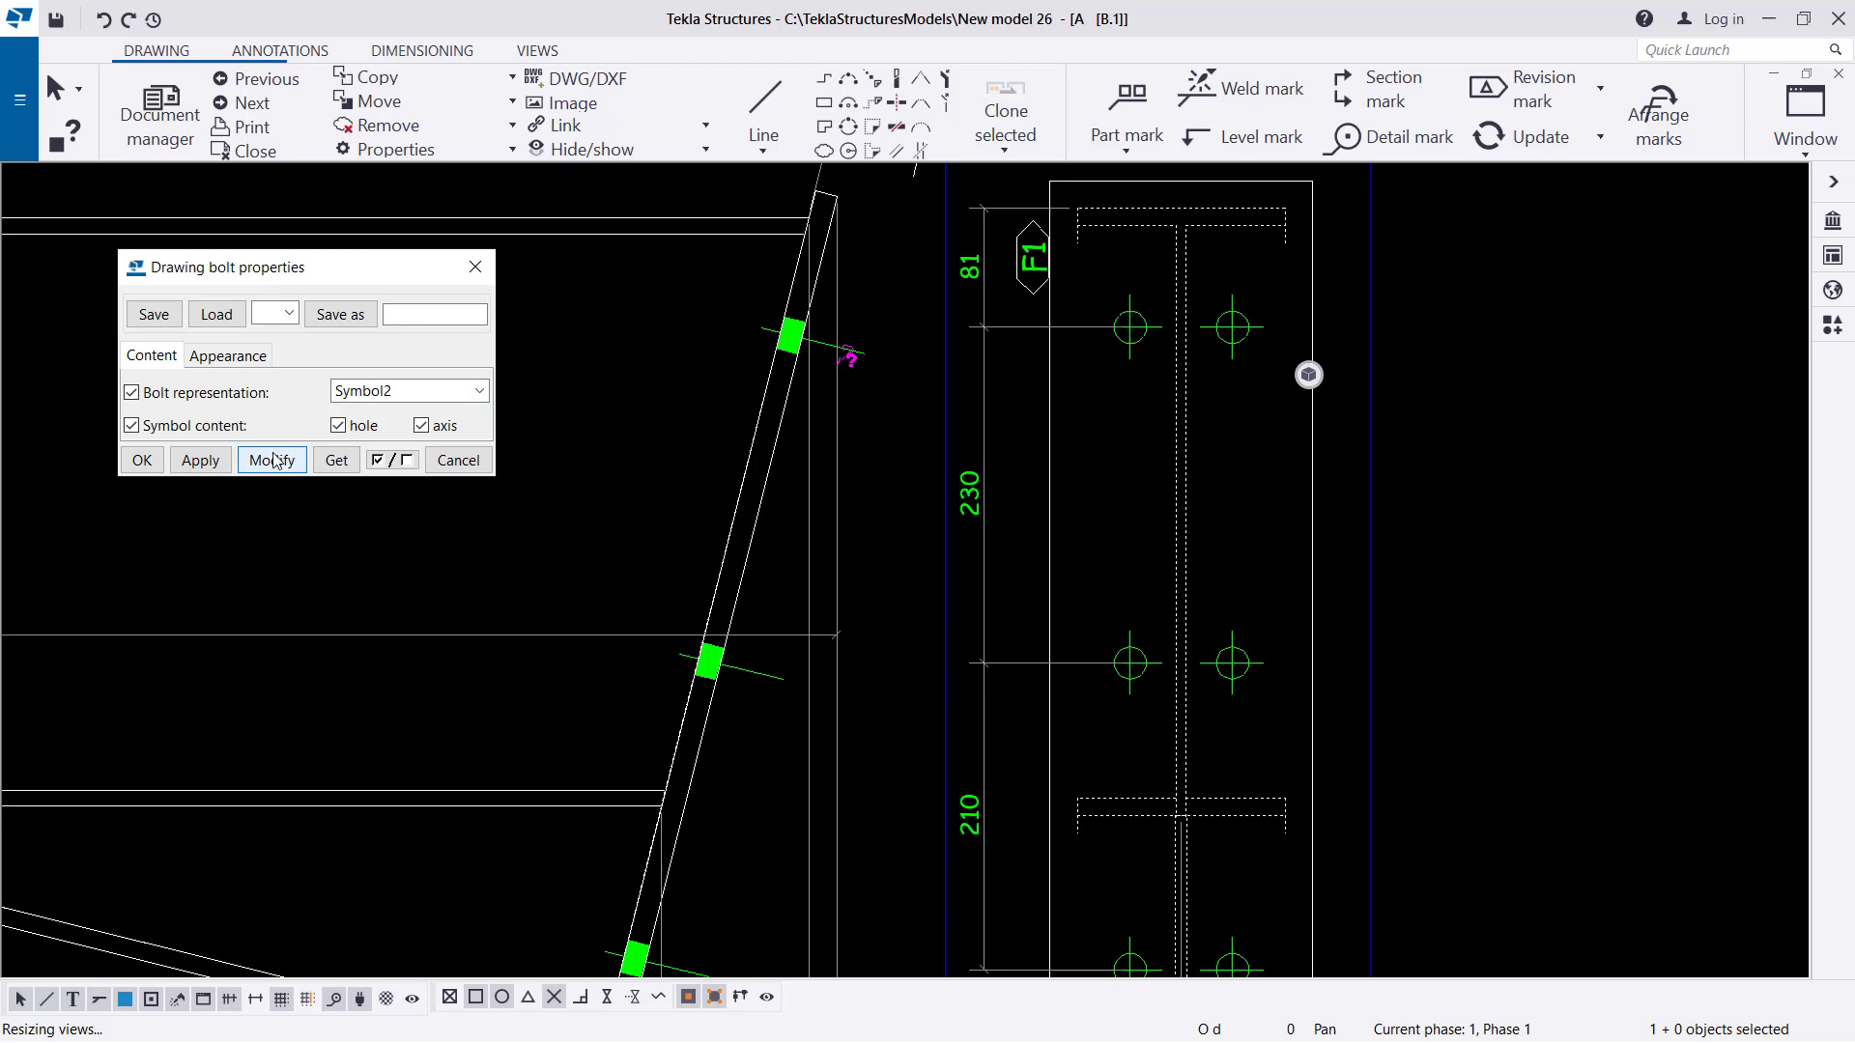
pyautogui.click(143, 460)
pyautogui.scroll(-3, 1103, 404)
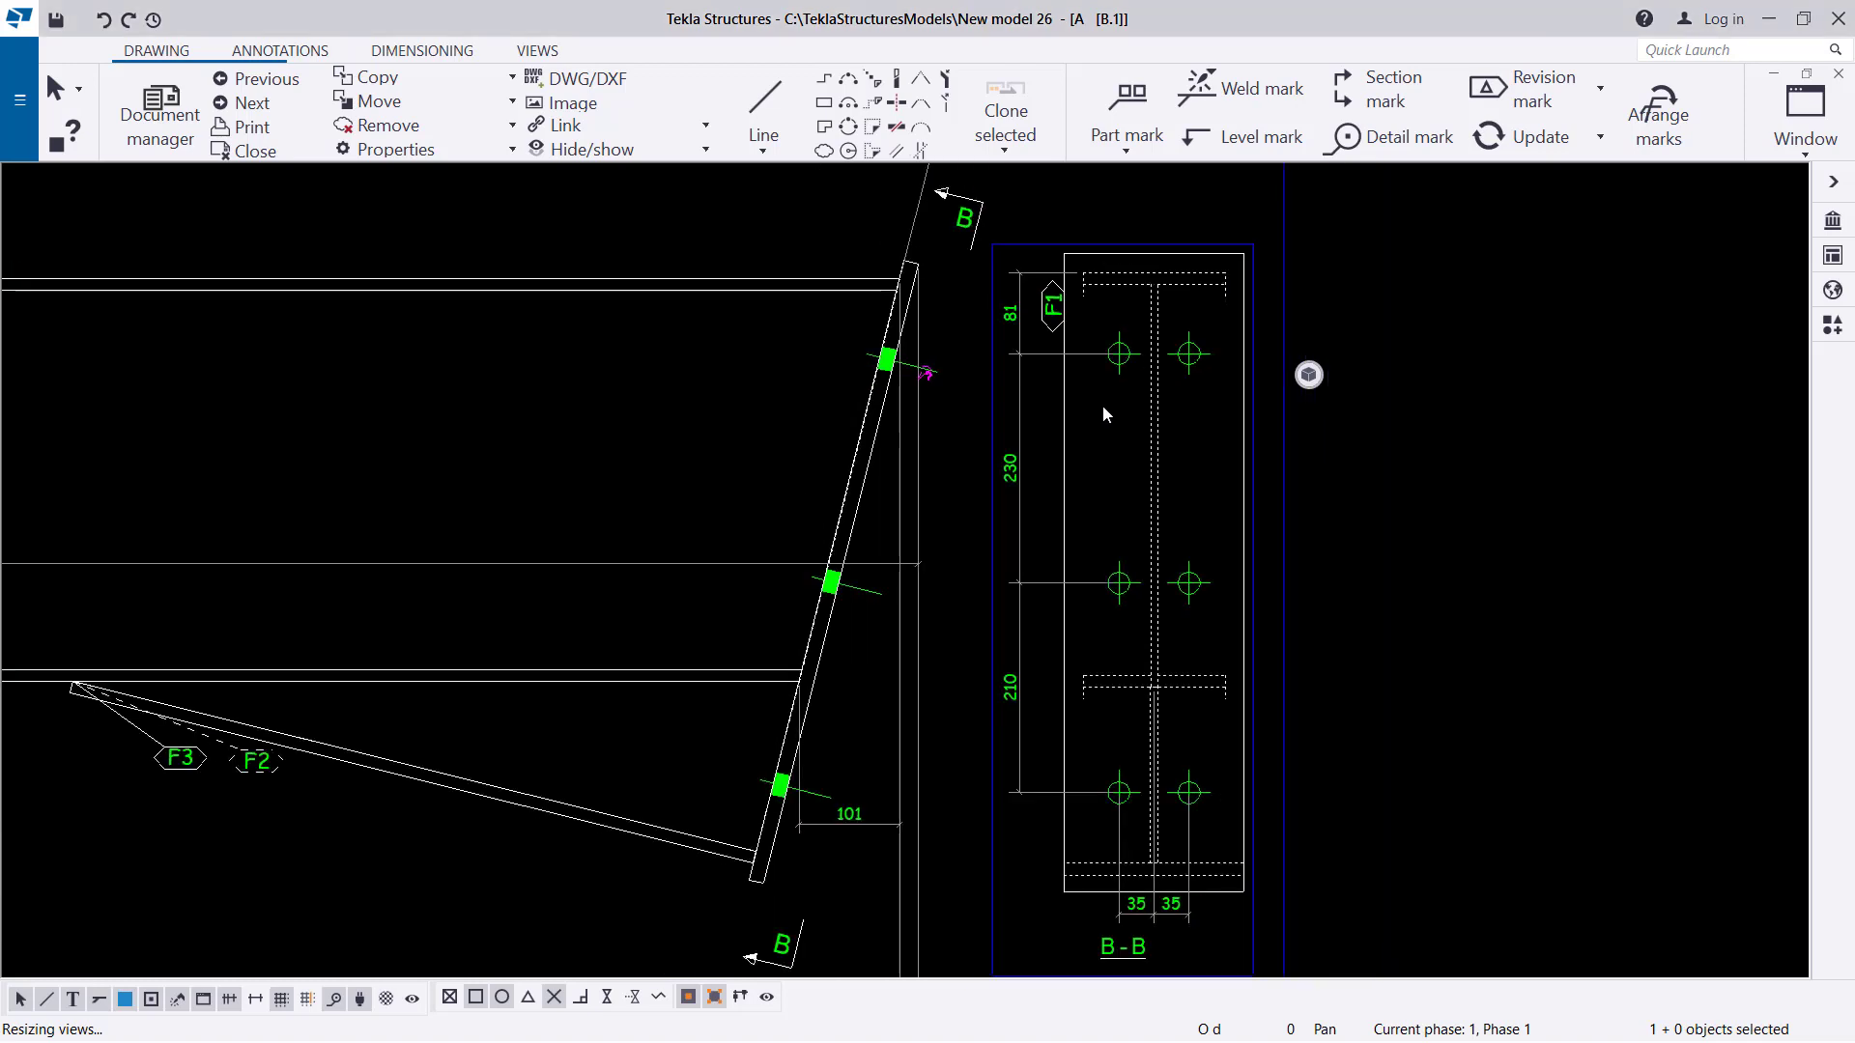
pyautogui.scroll(3, 1159, 859)
pyautogui.scroll(-3, 1130, 645)
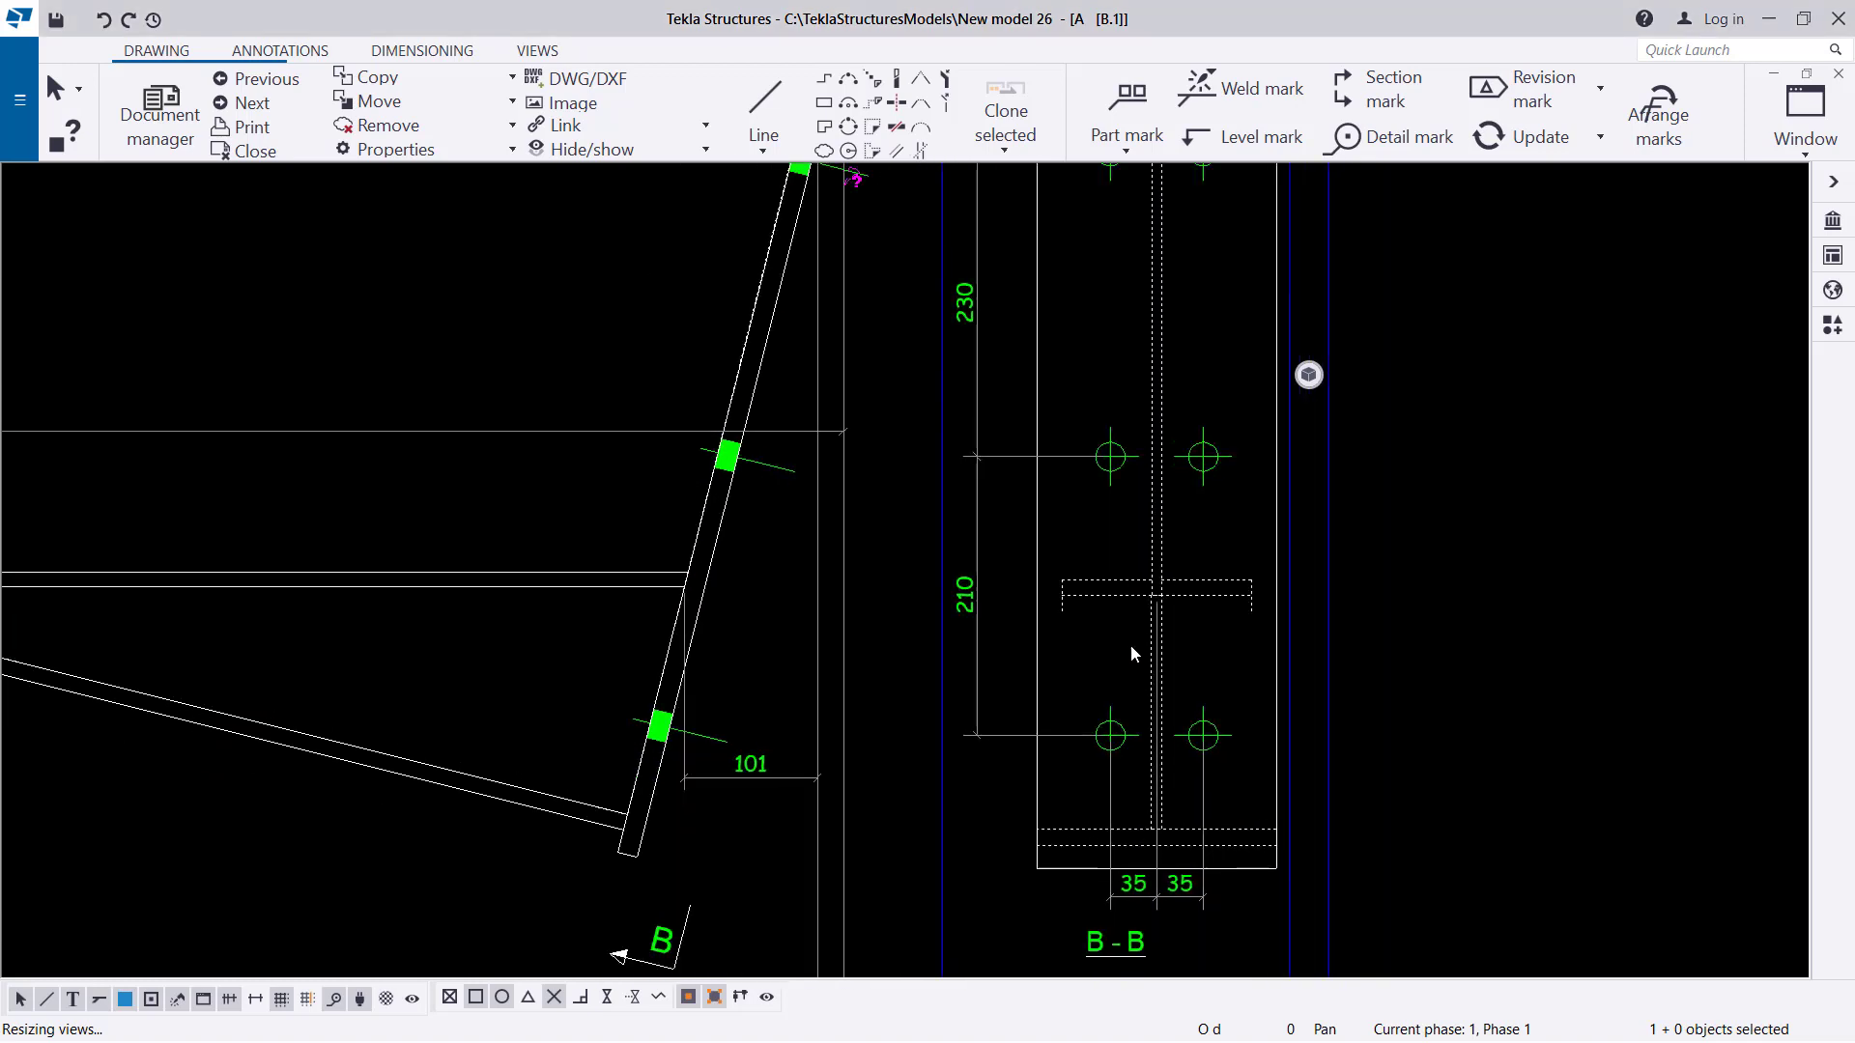
pyautogui.scroll(-1, 942, 680)
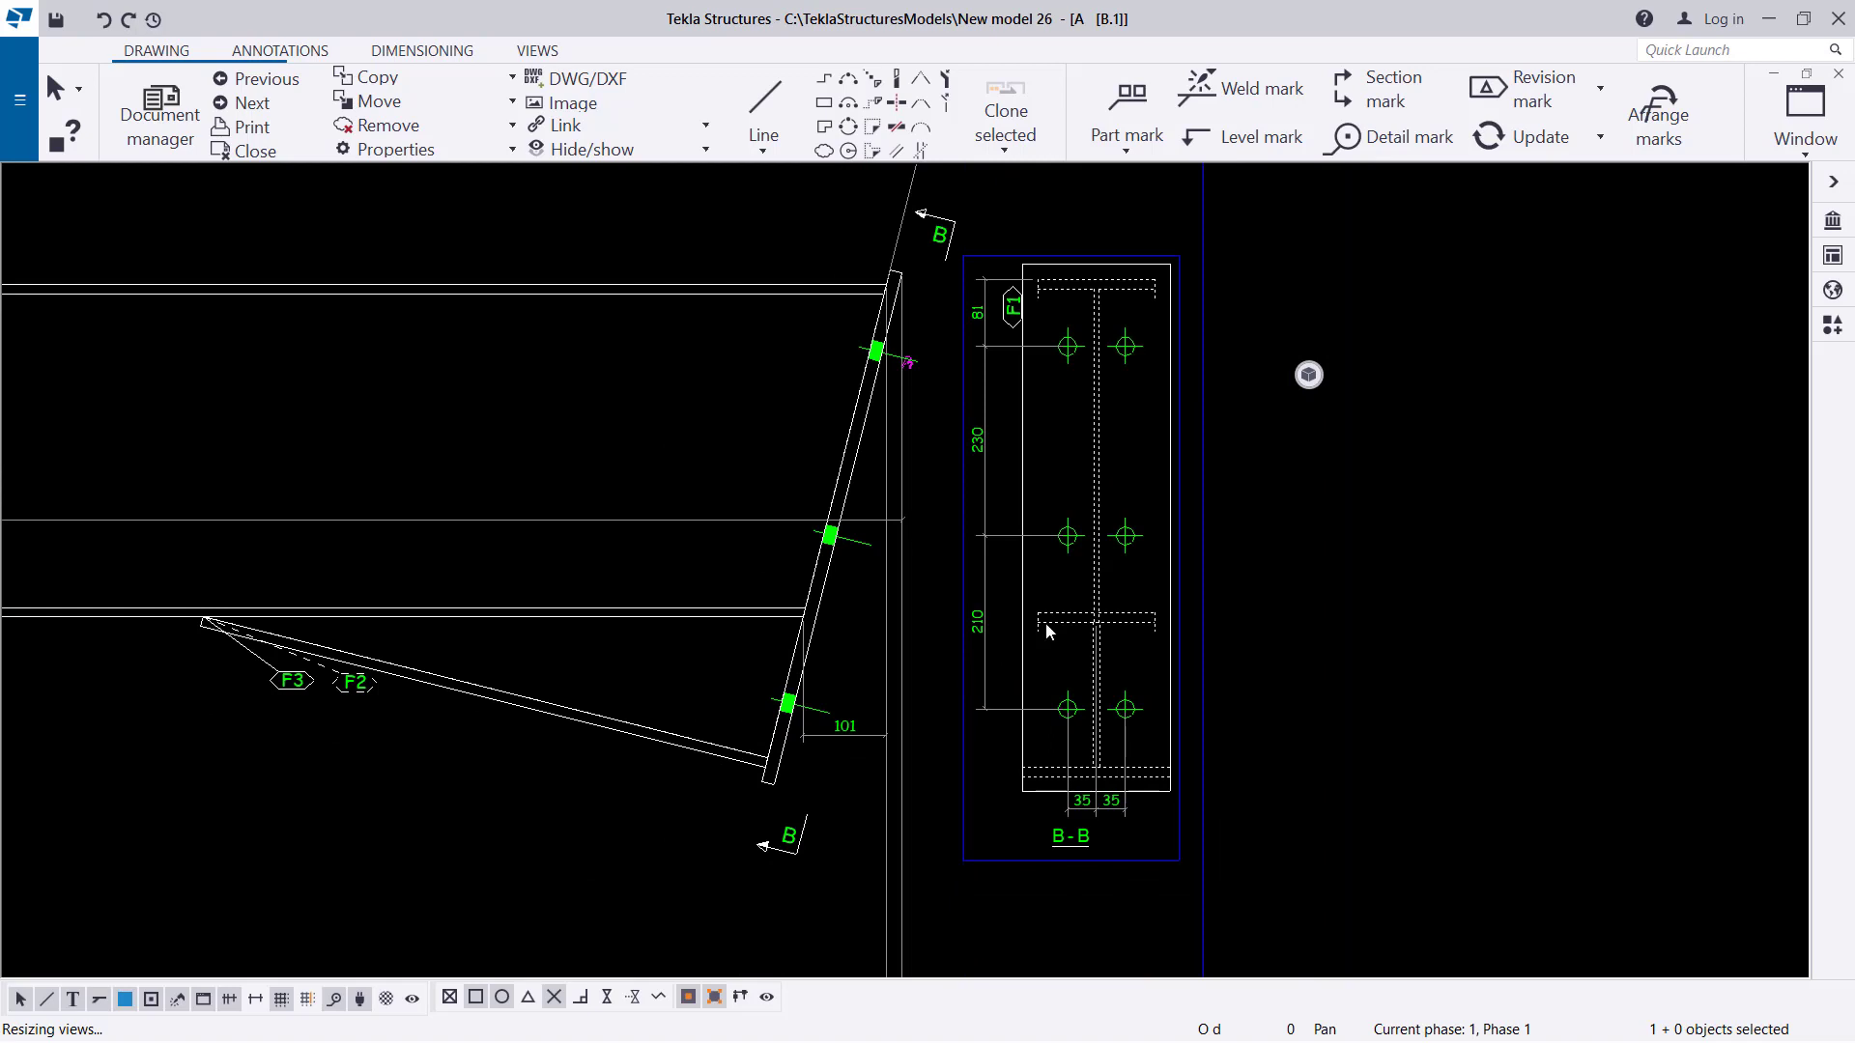
pyautogui.scroll(-2, 1253, 542)
pyautogui.scroll(-2, 807, 547)
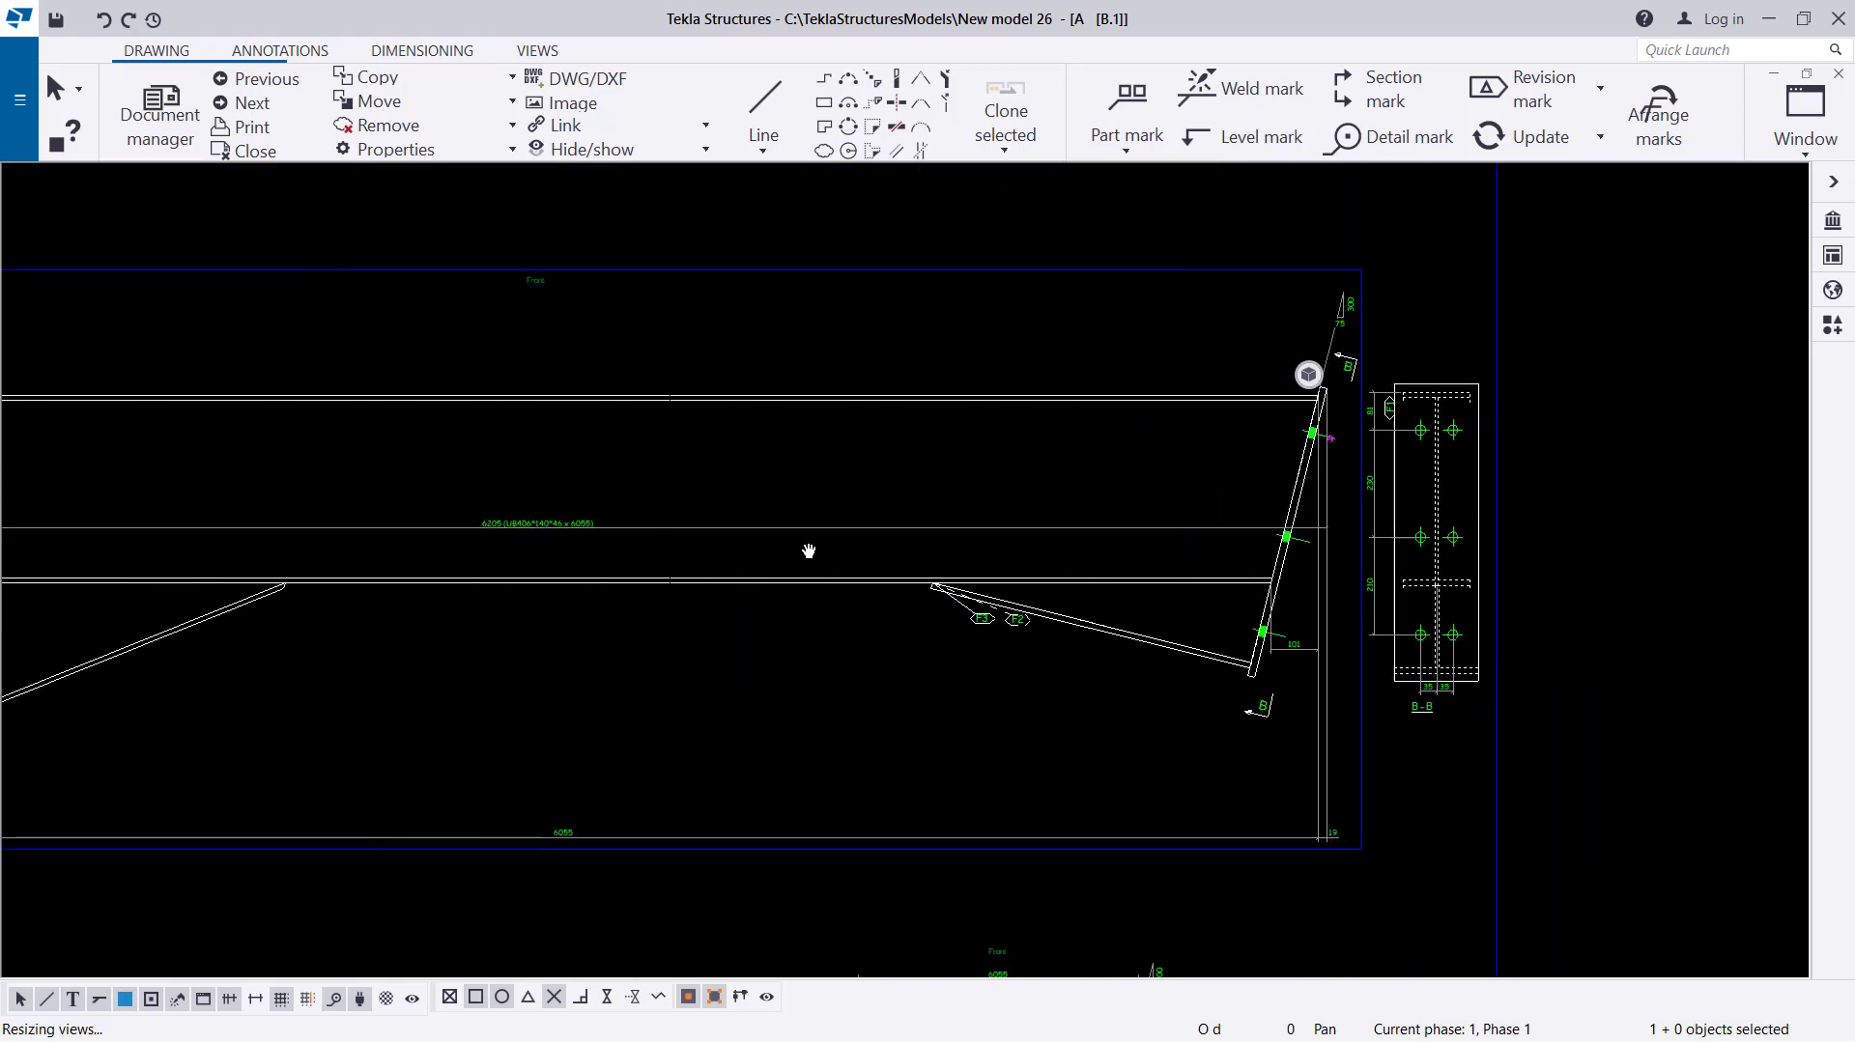
pyautogui.scroll(4, 894, 348)
pyautogui.scroll(-4, 978, 396)
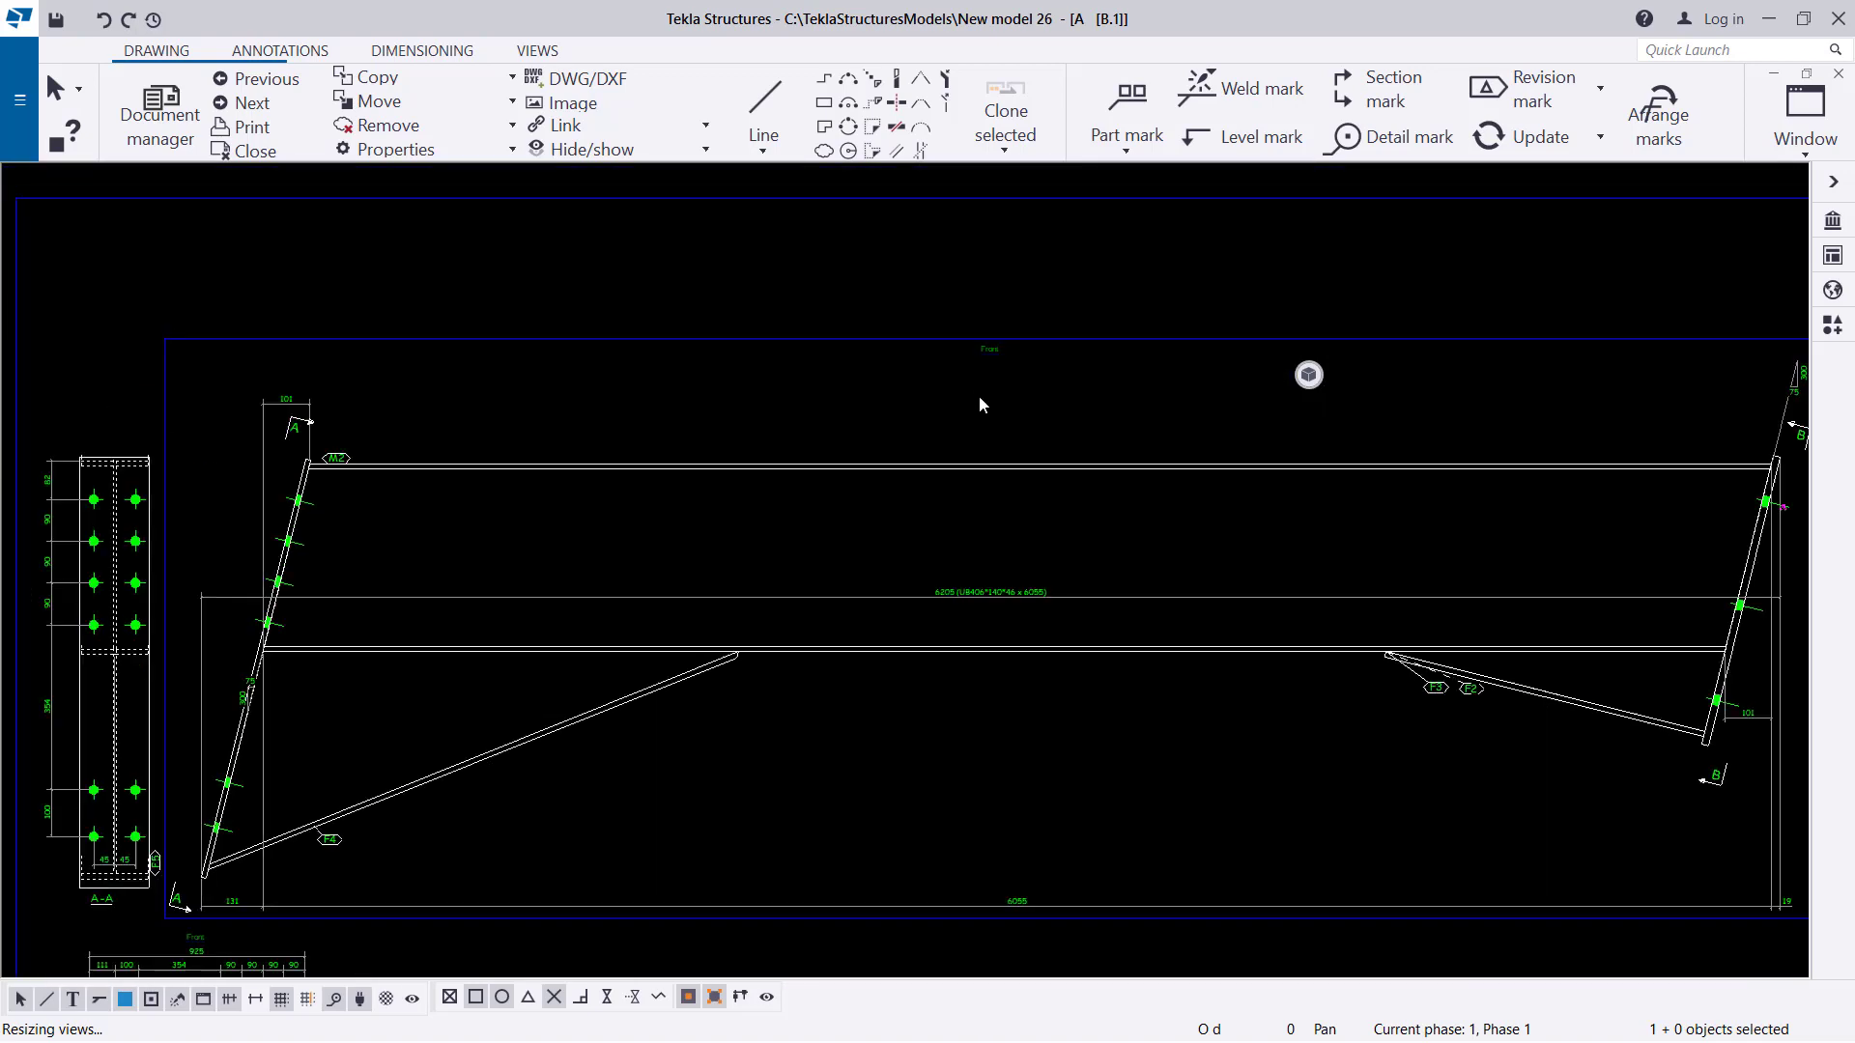
# Switch the upper eight bolts in section A-A to Symbol2, leaving the lower four filled.
pyautogui.moveTo(424, 591)
pyautogui.mouseDown(button='middle')
pyautogui.moveTo(555, 710)
pyautogui.moveTo(603, 681)
pyautogui.moveTo(587, 460)
pyautogui.moveTo(527, 478)
pyautogui.mouseUp(button='middle')
pyautogui.scroll(1, 528, 465)
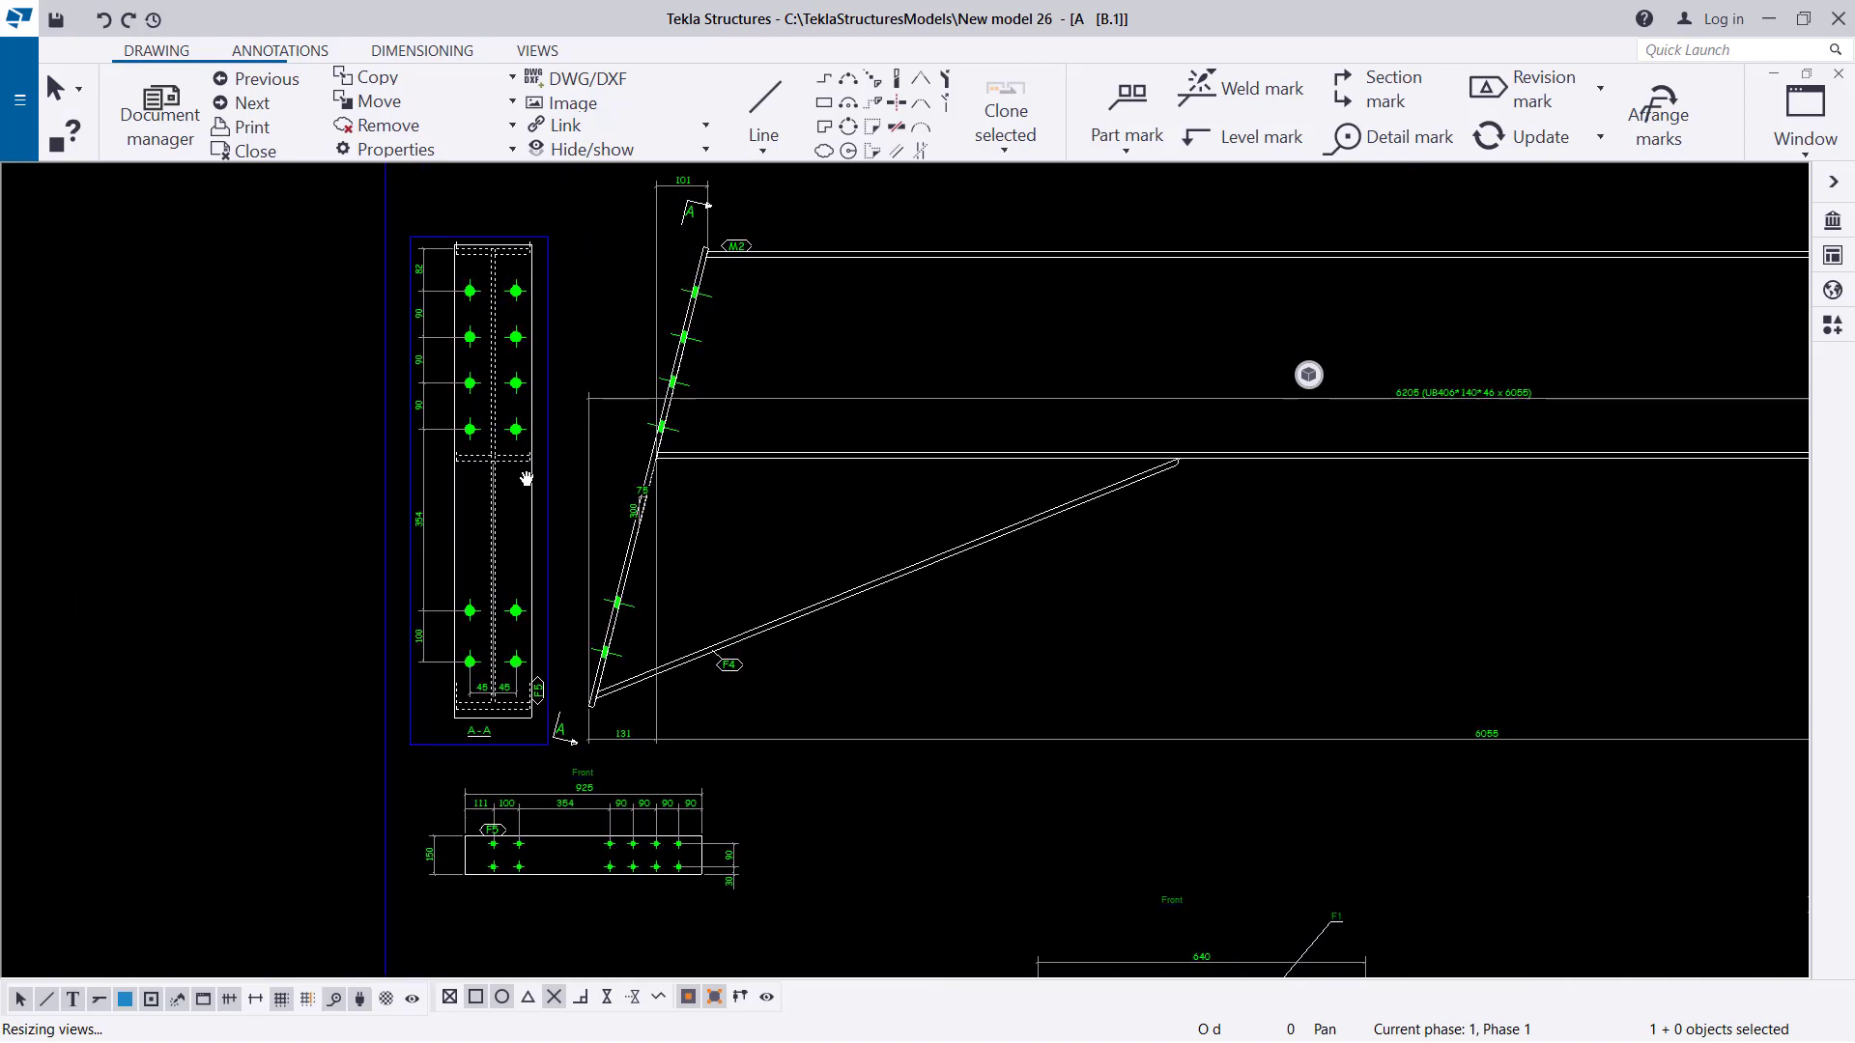
pyautogui.scroll(6, 512, 282)
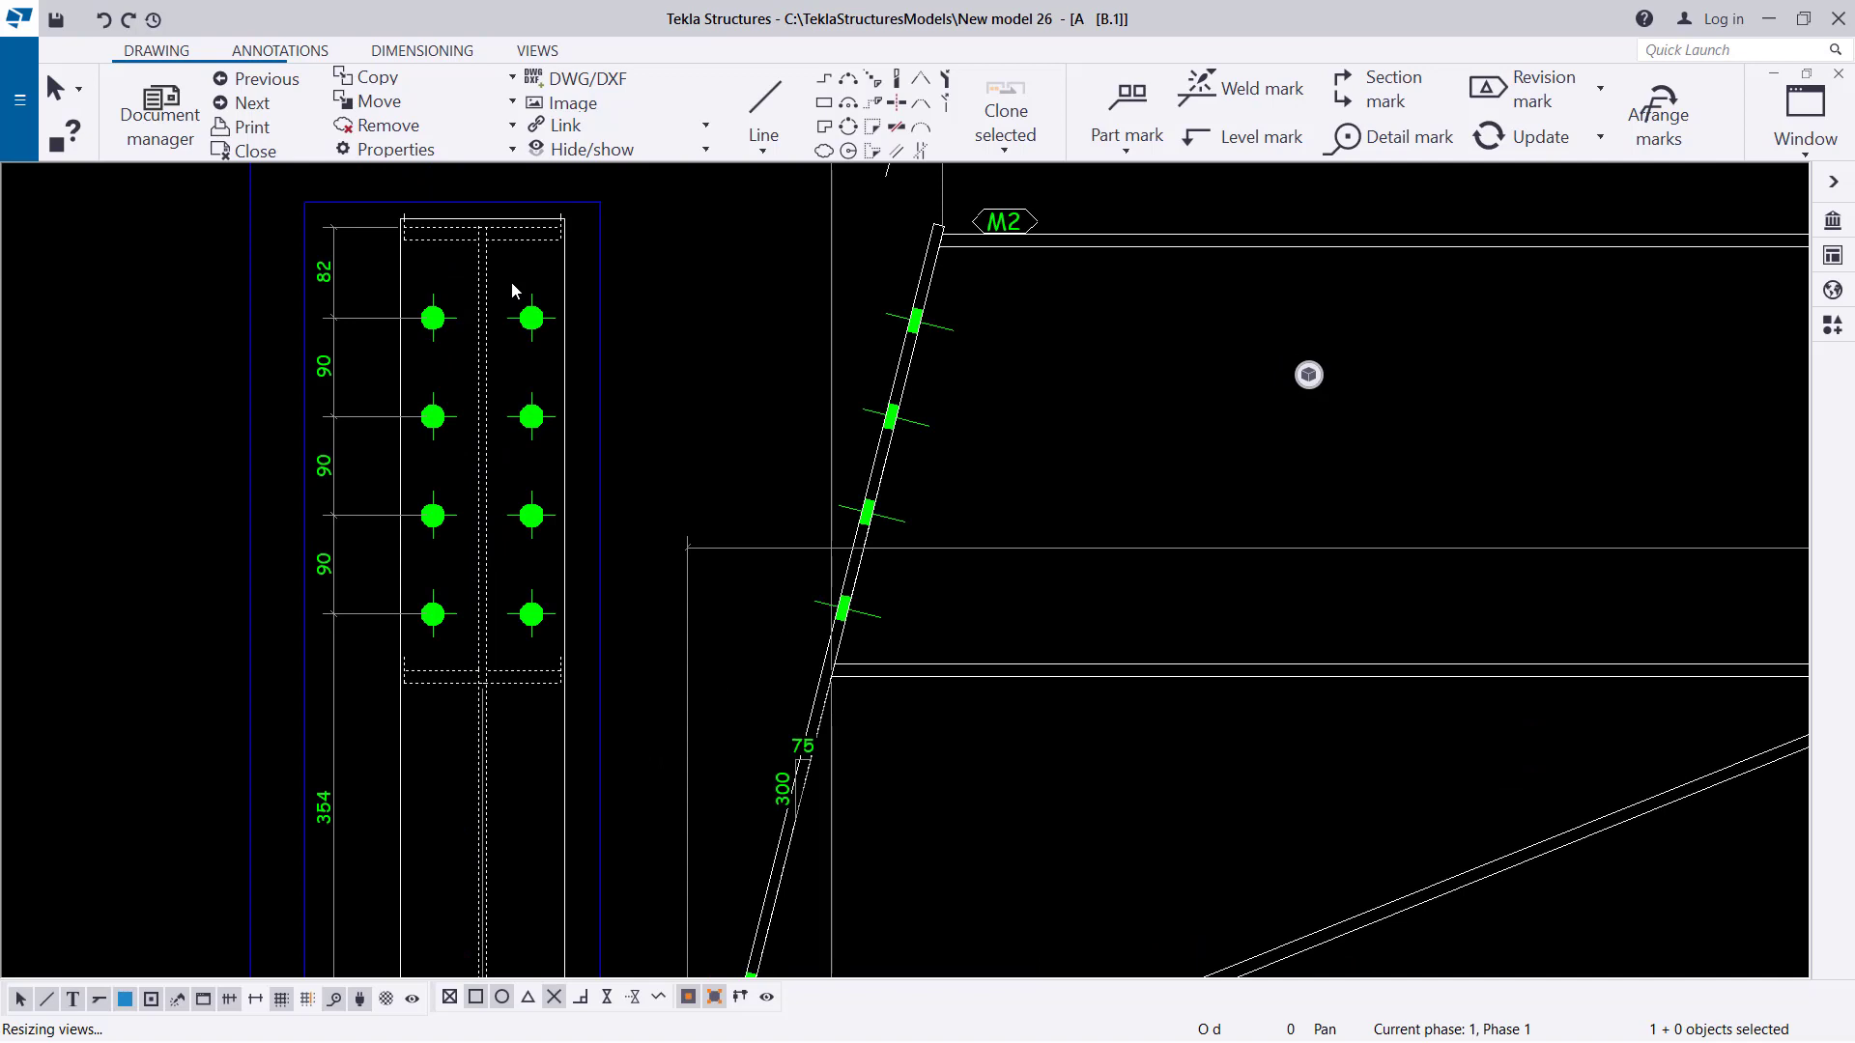
pyautogui.scroll(2, 538, 372)
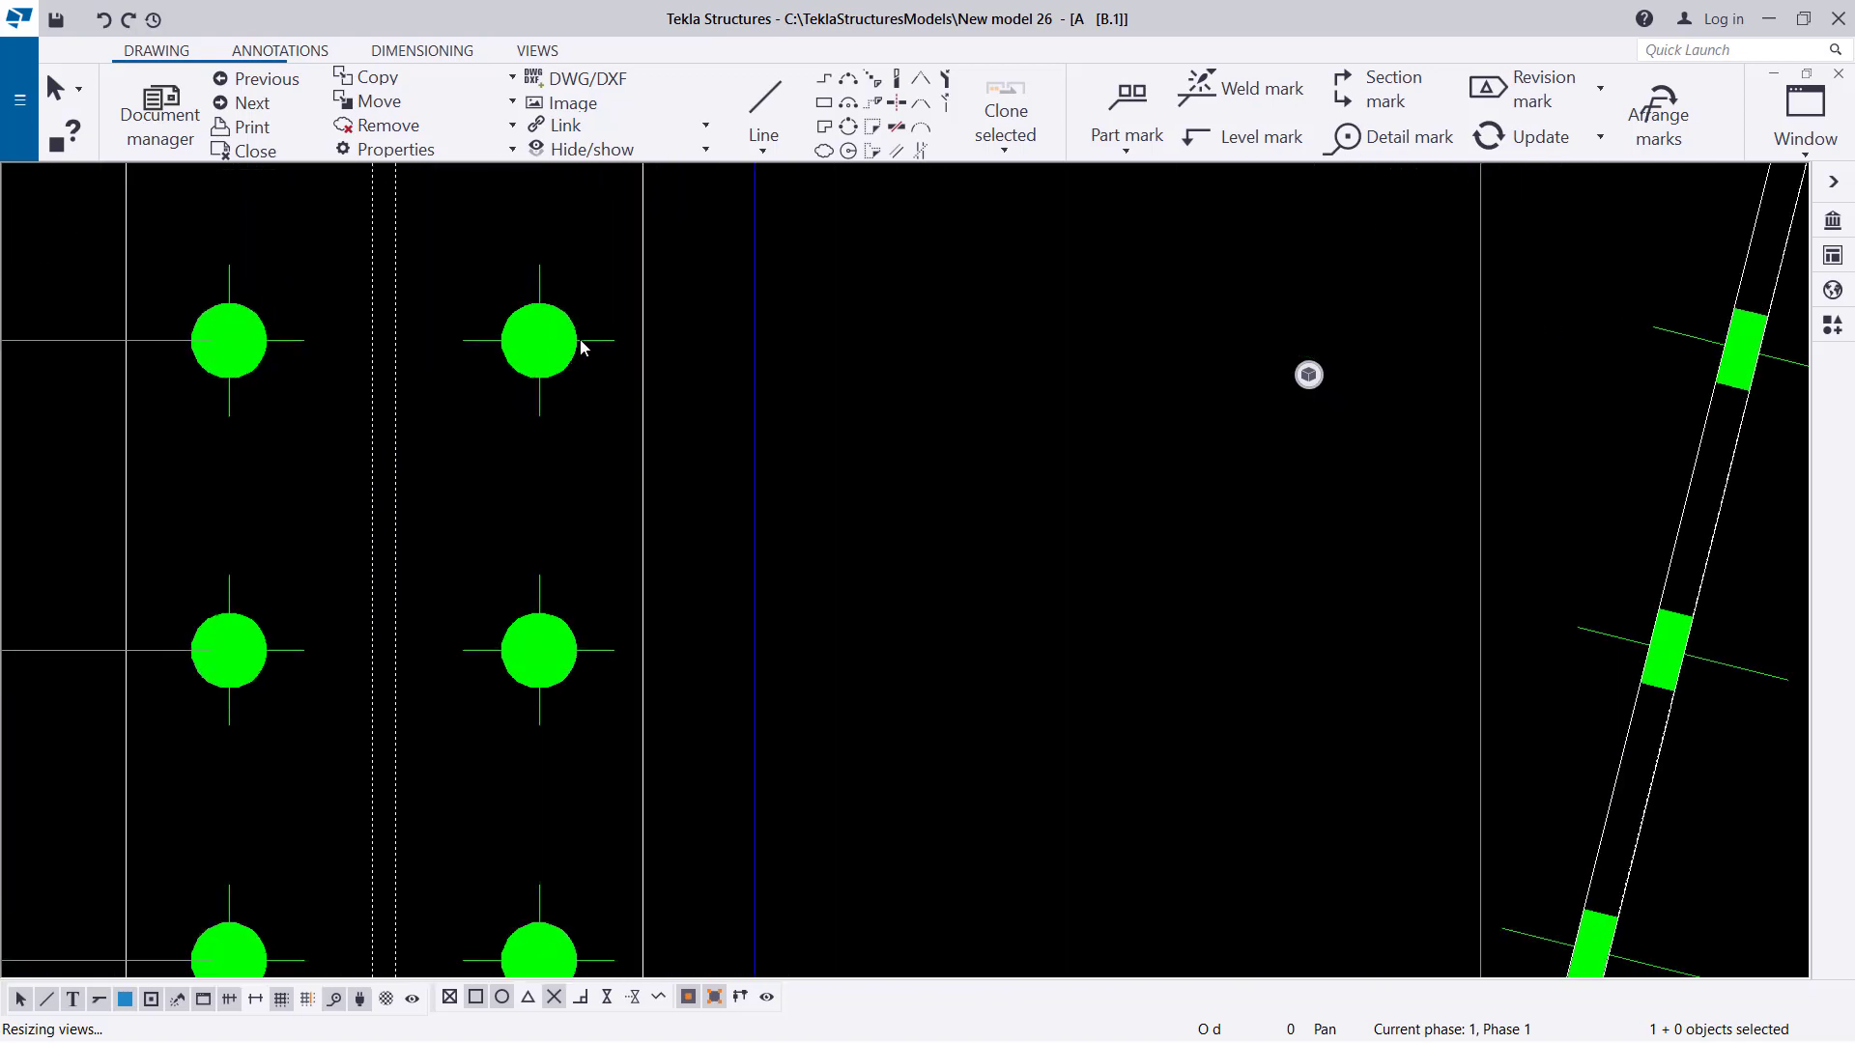
pyautogui.doubleClick(598, 343)
pyautogui.click(396, 390)
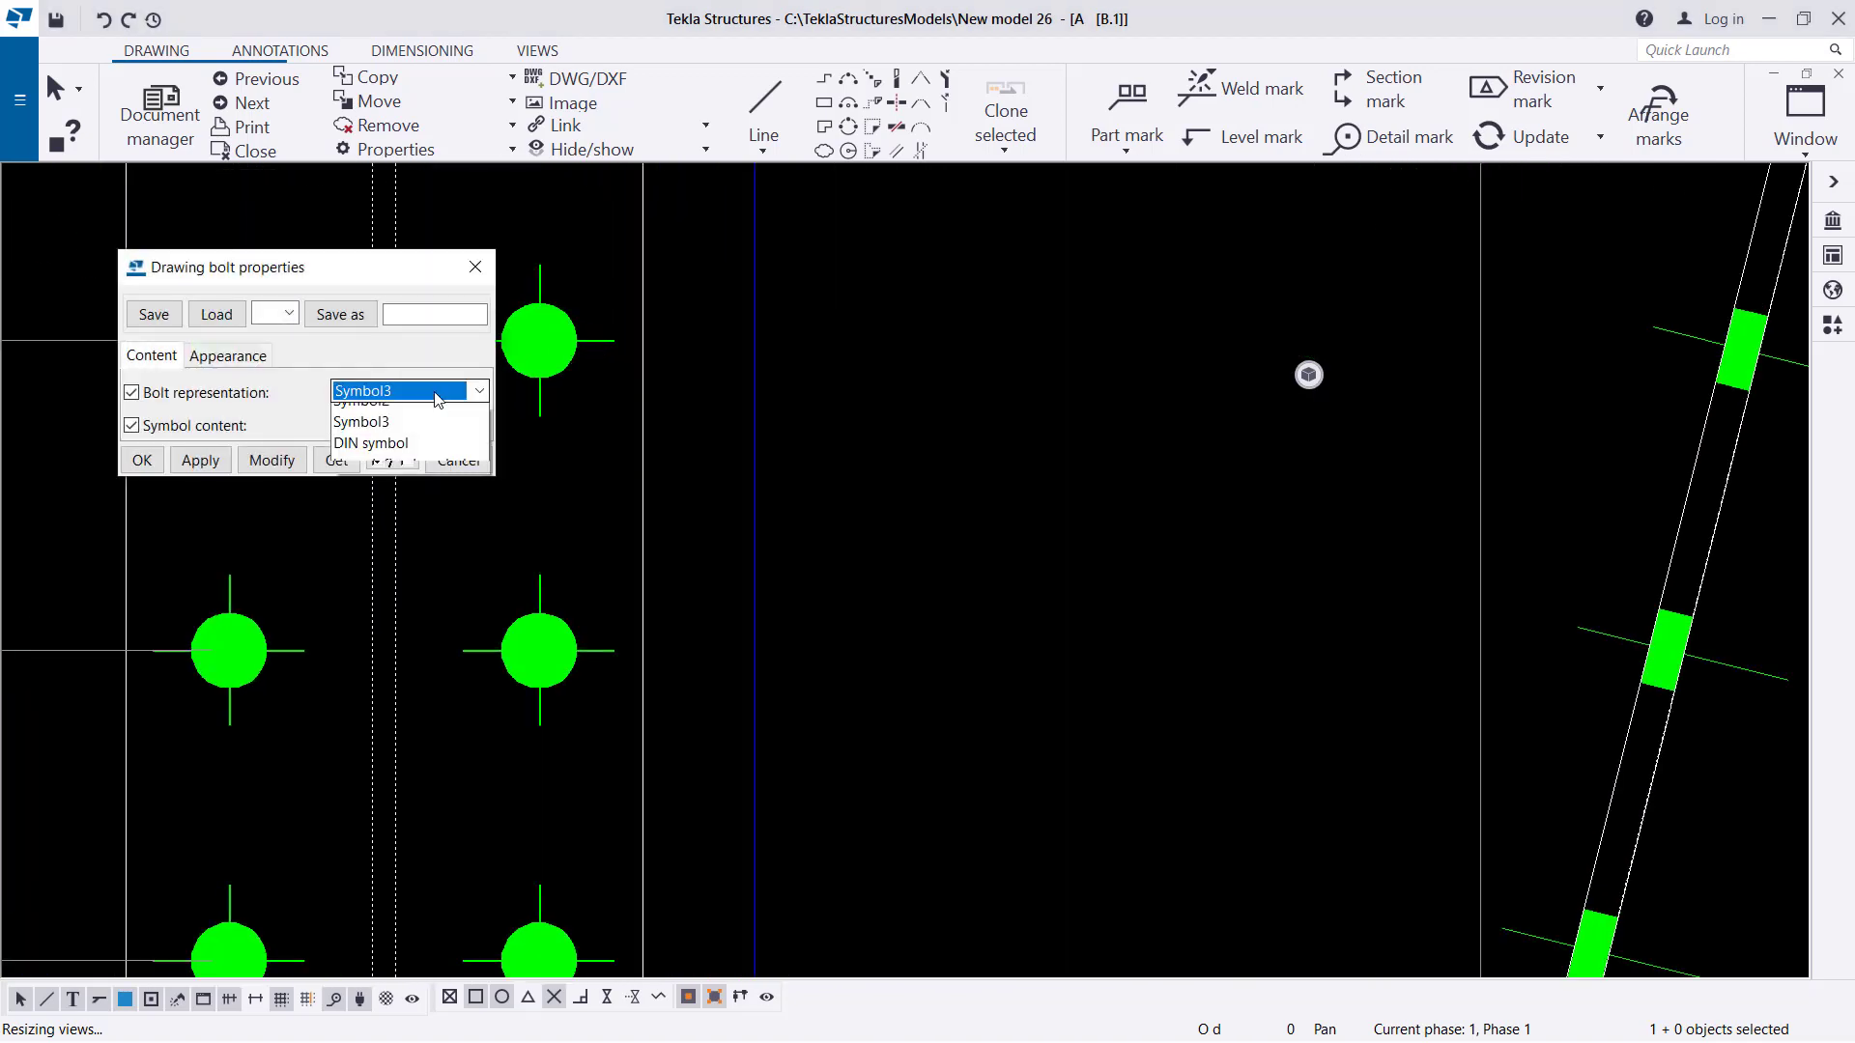
pyautogui.click(272, 461)
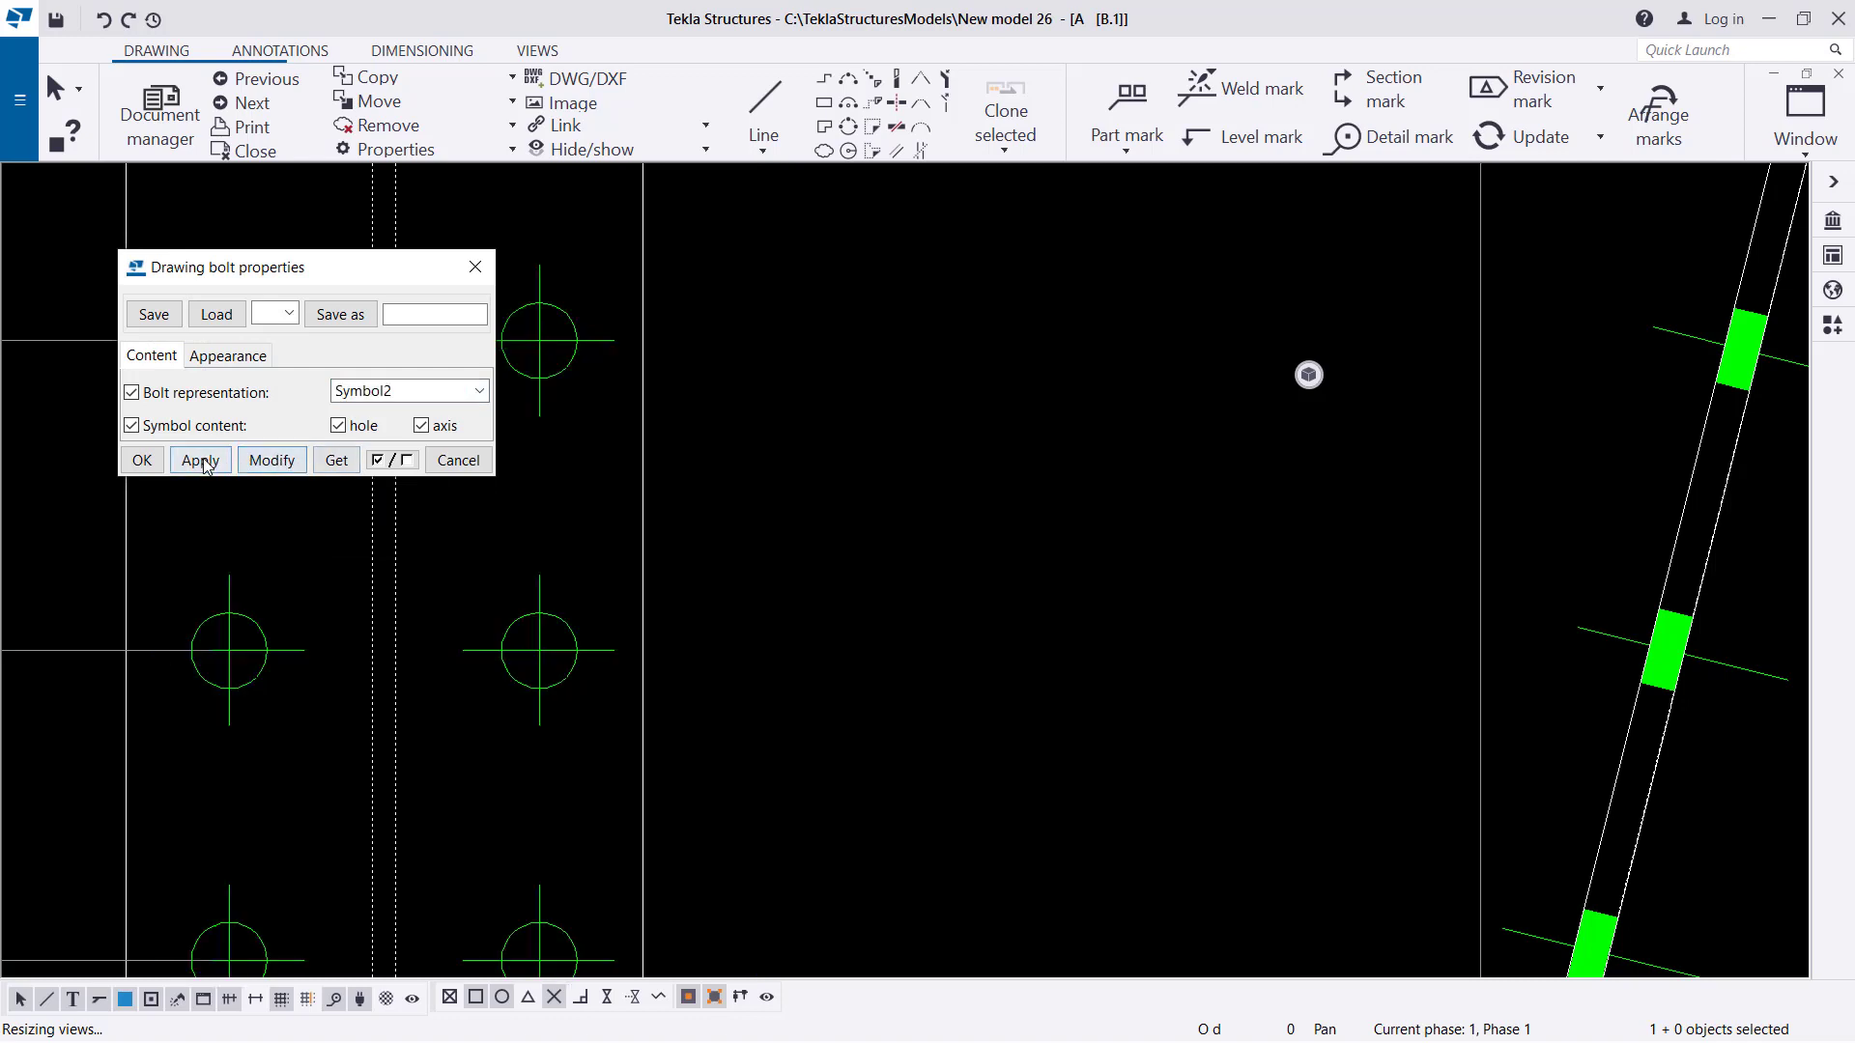
pyautogui.click(142, 459)
pyautogui.click(506, 516)
pyautogui.scroll(3, 540, 483)
pyautogui.scroll(-4, 572, 468)
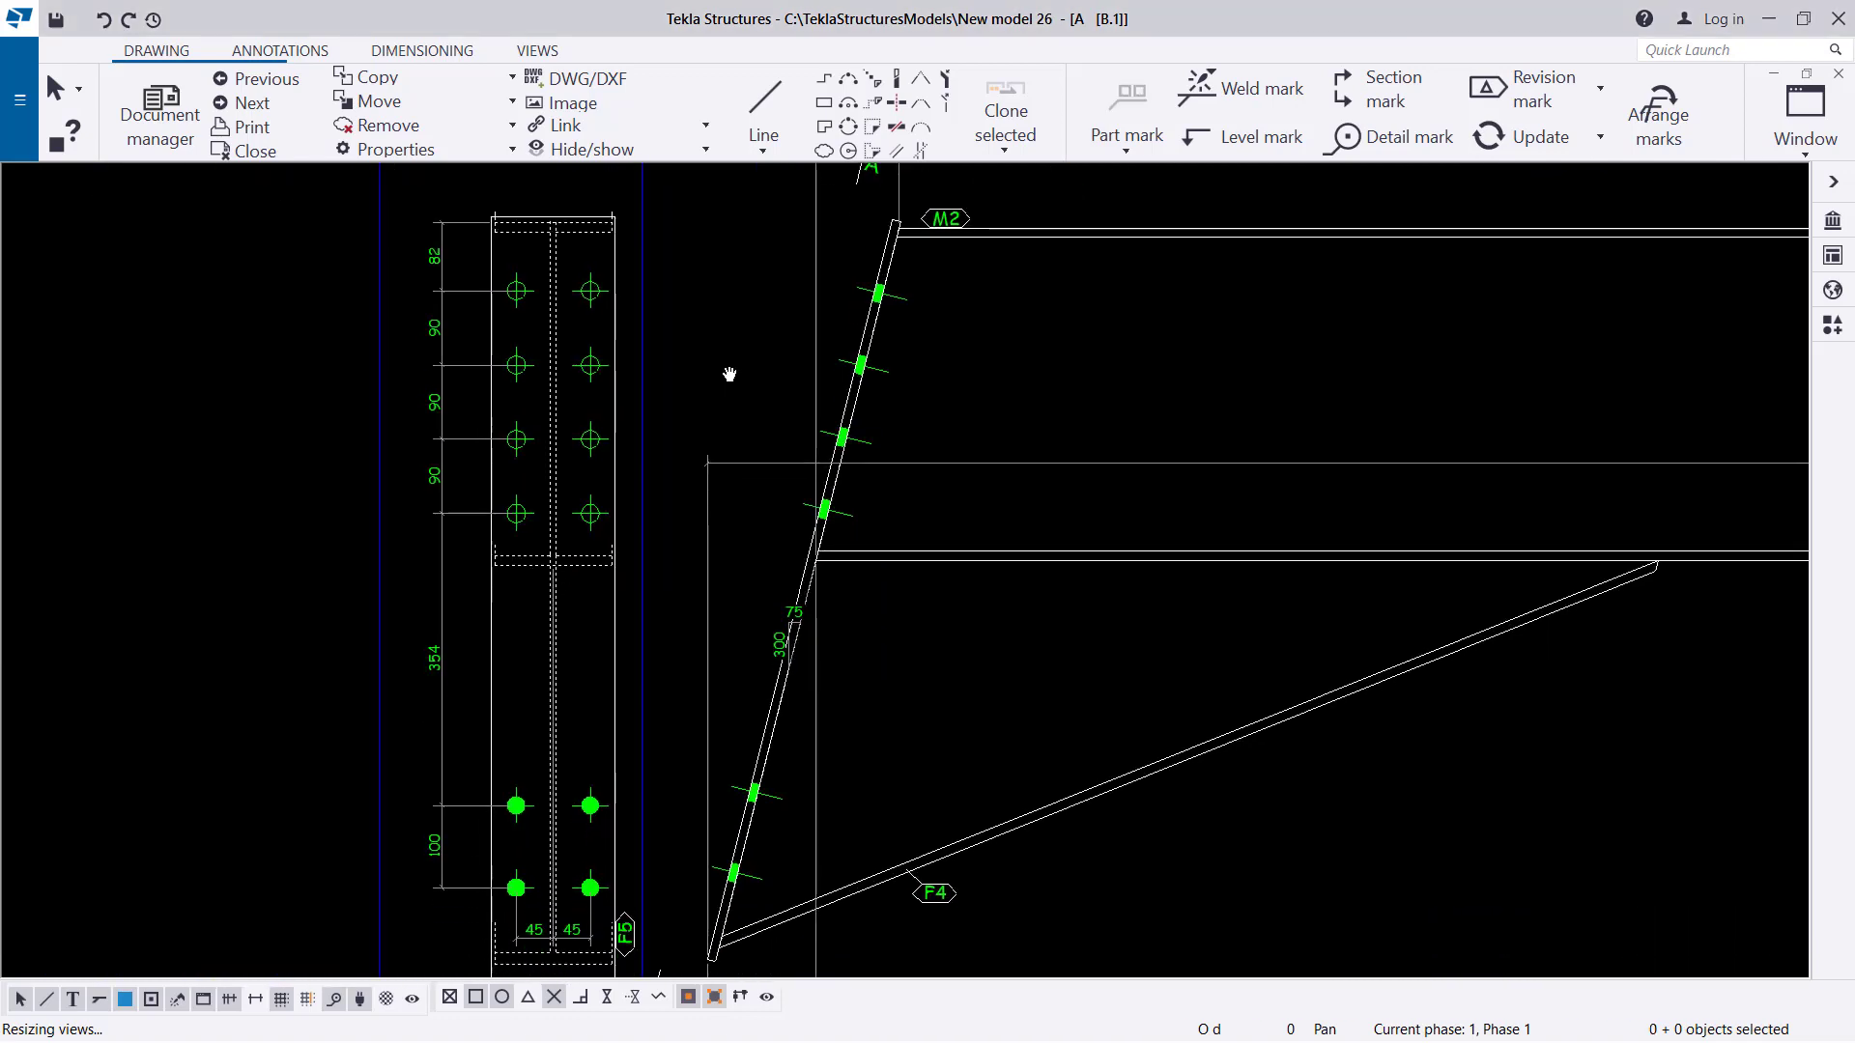
pyautogui.scroll(2, 553, 560)
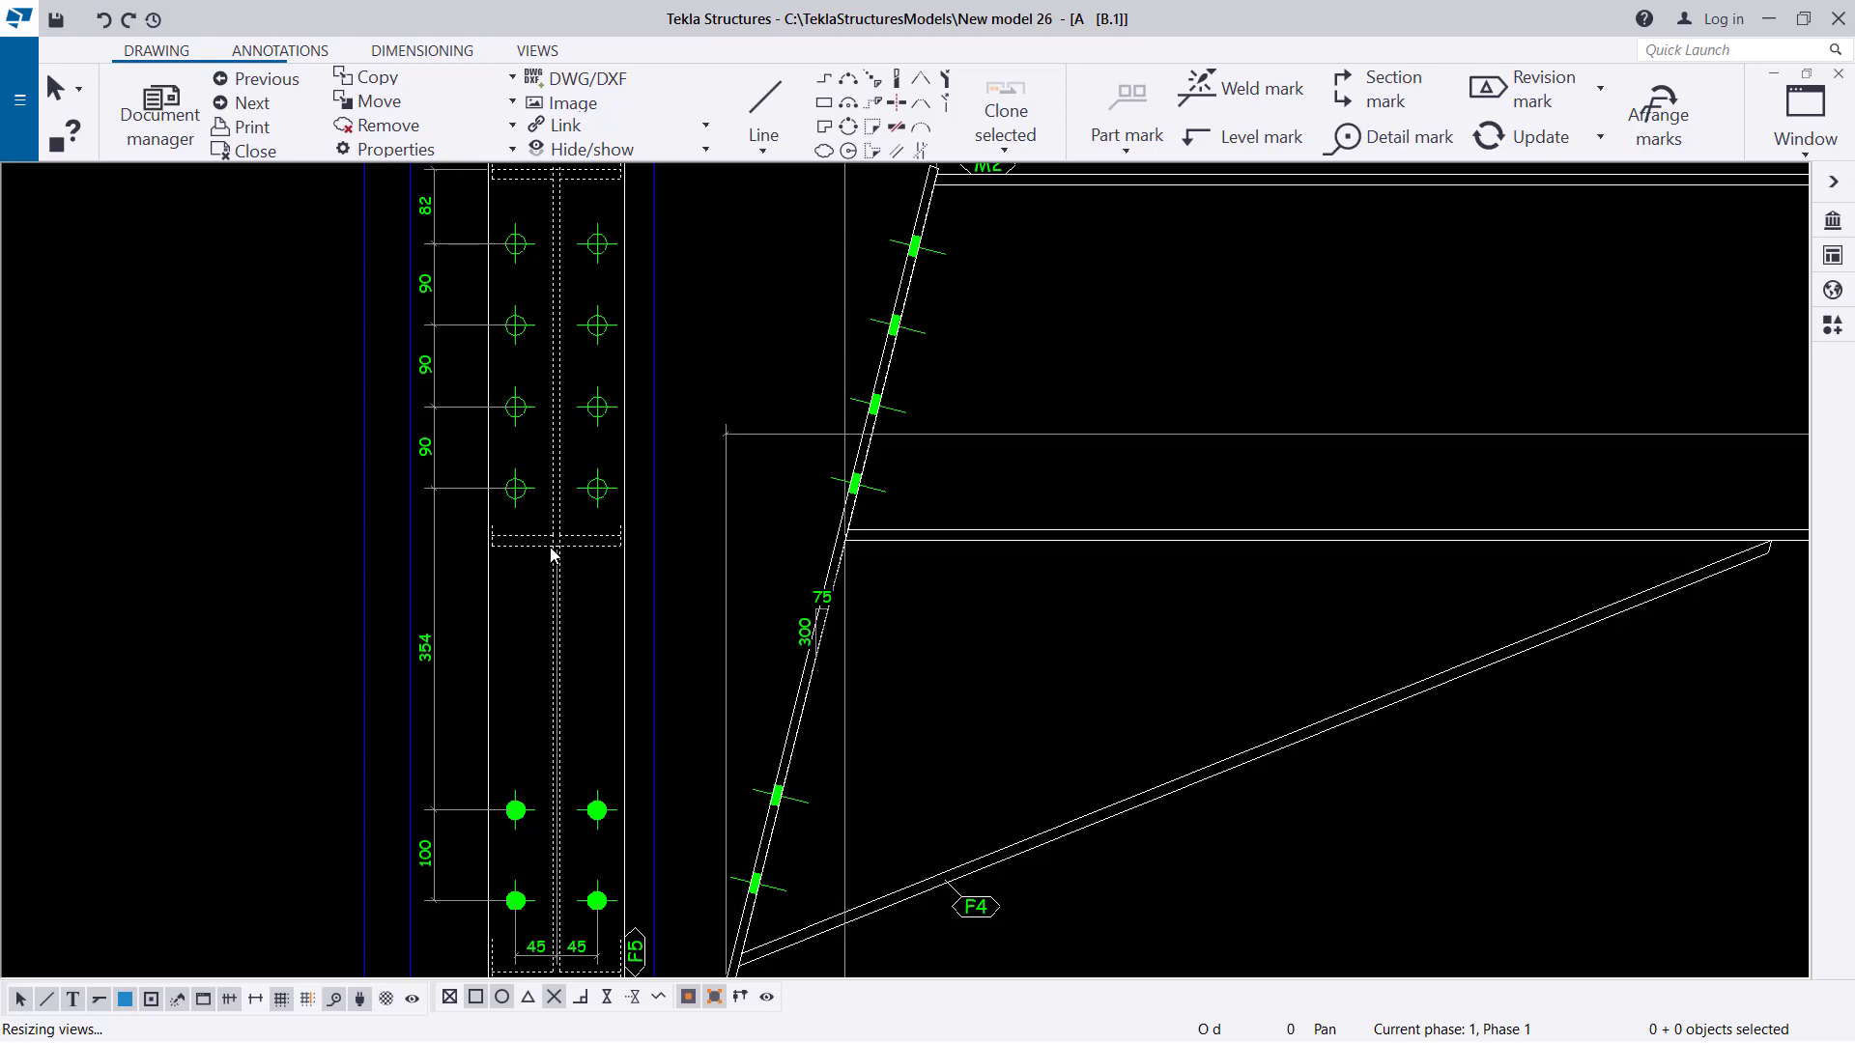
pyautogui.scroll(-4, 695, 402)
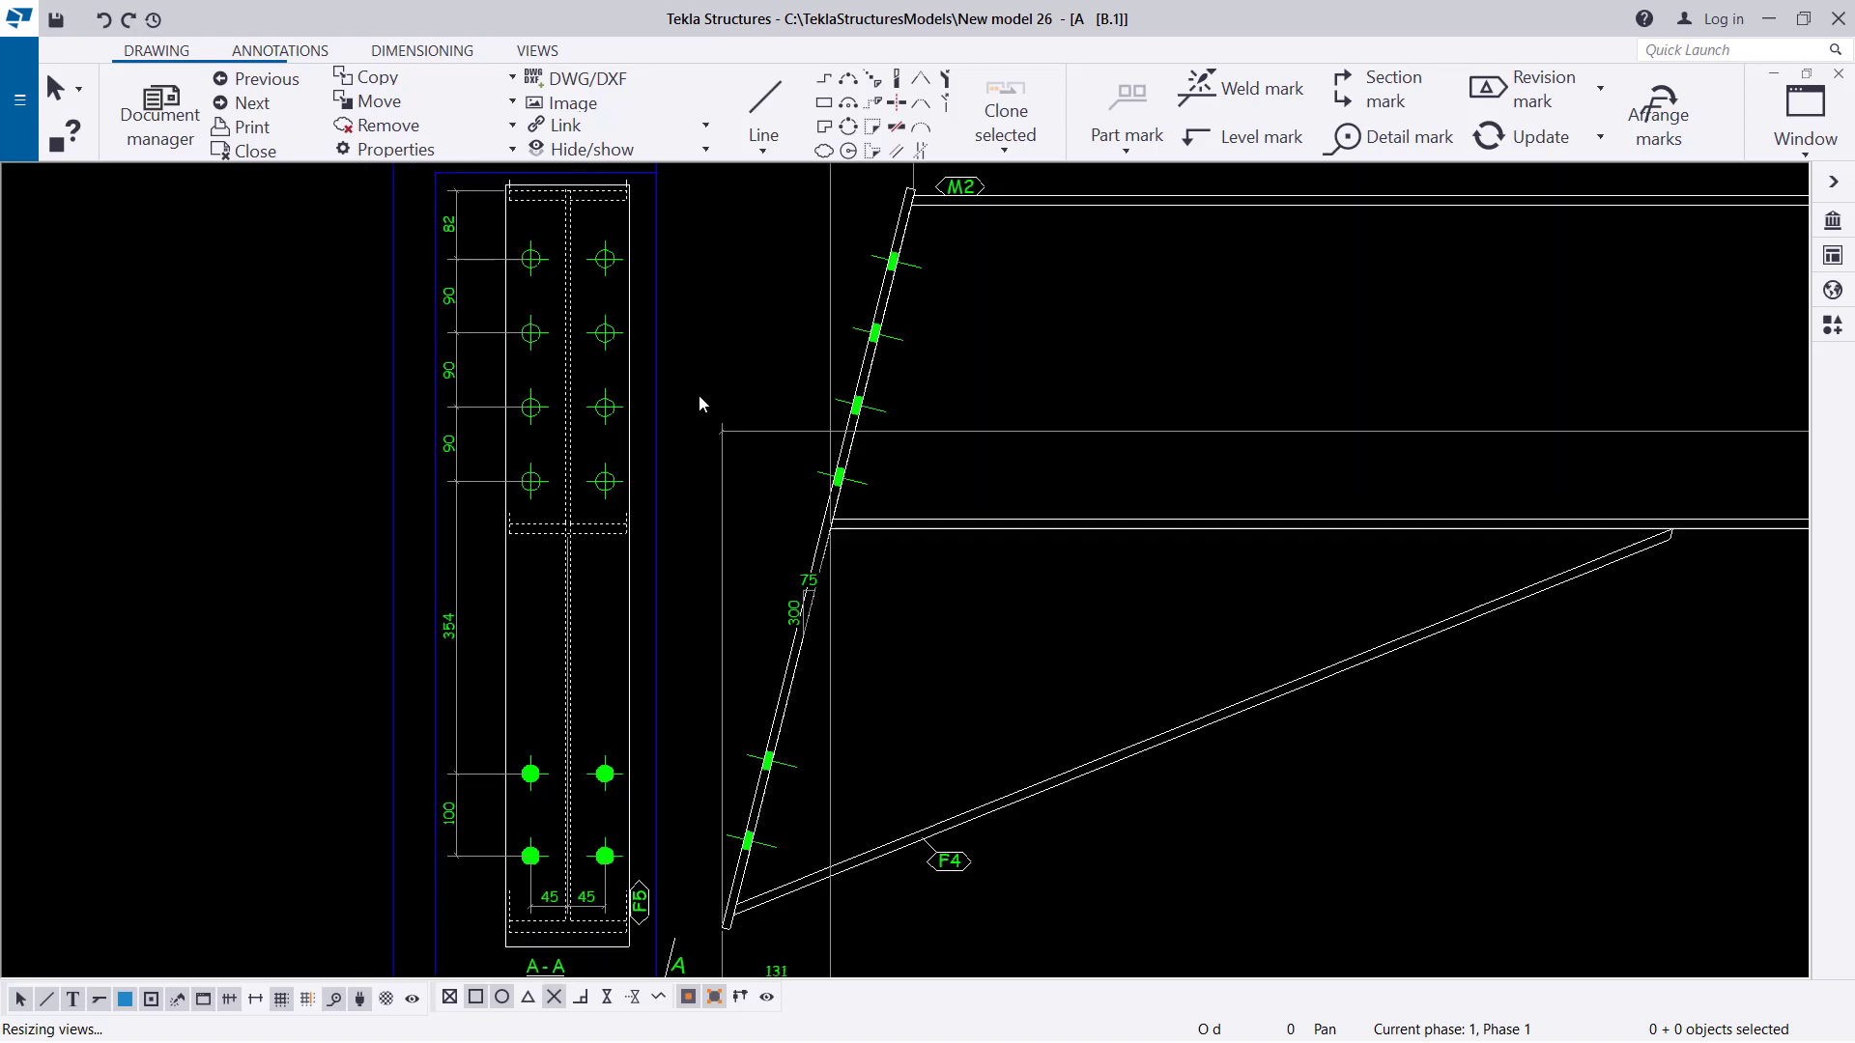
pyautogui.moveTo(683, 579); pyautogui.dragTo(657, 628, button='middle')
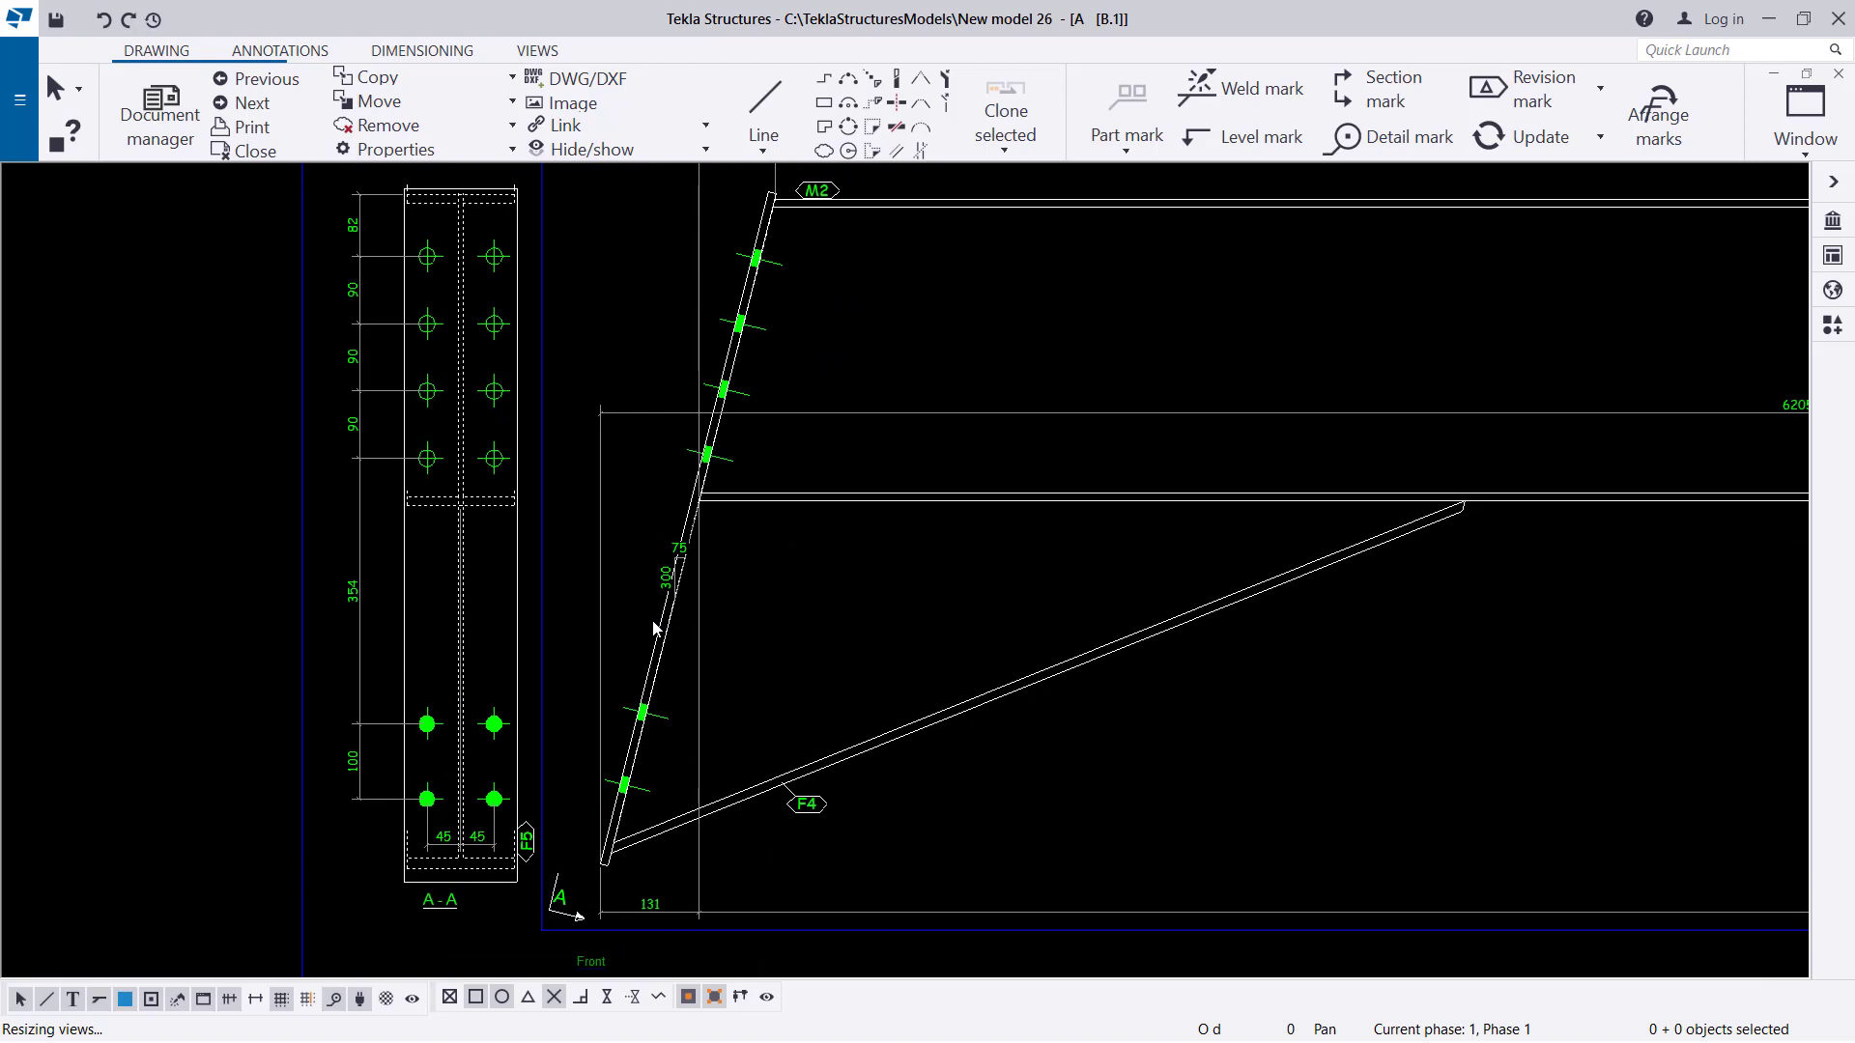